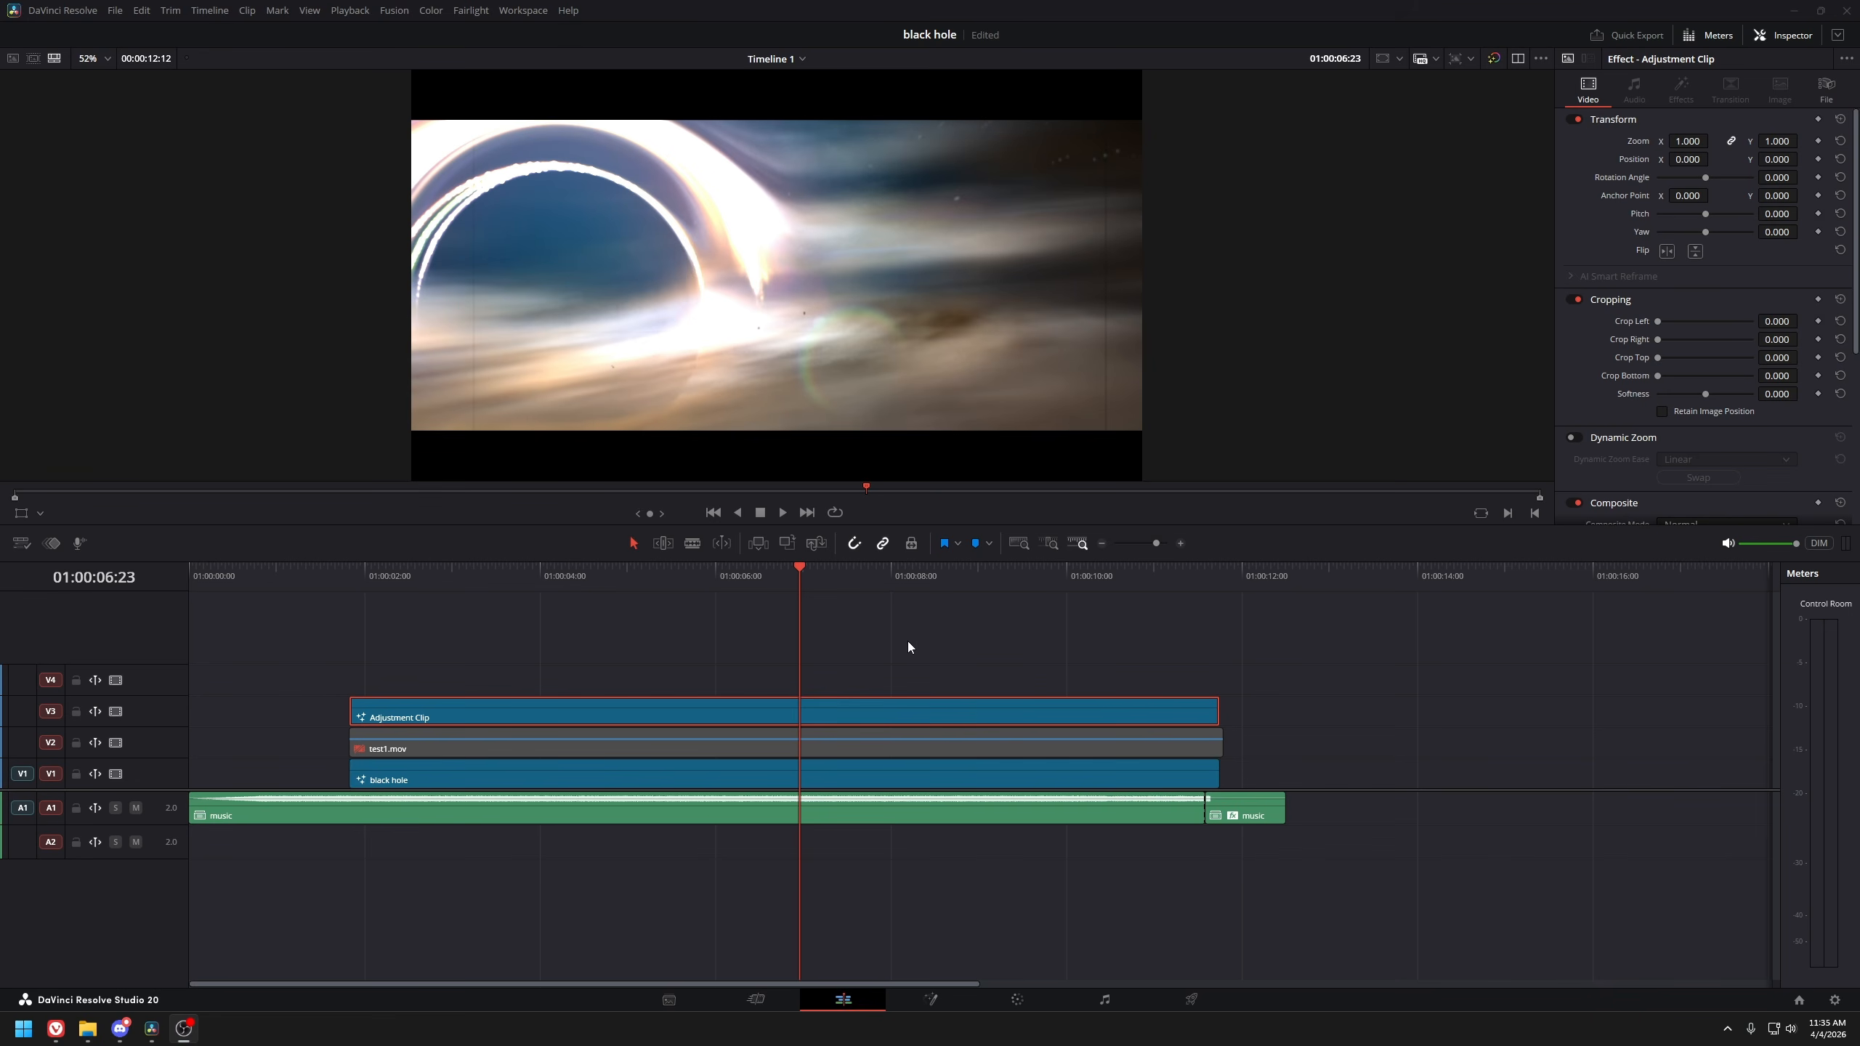
# Switch to the browser and play the YouTube black hole reference video KØCMØC UNLEA$HED from about 0:03
pyautogui.click(957, 657)
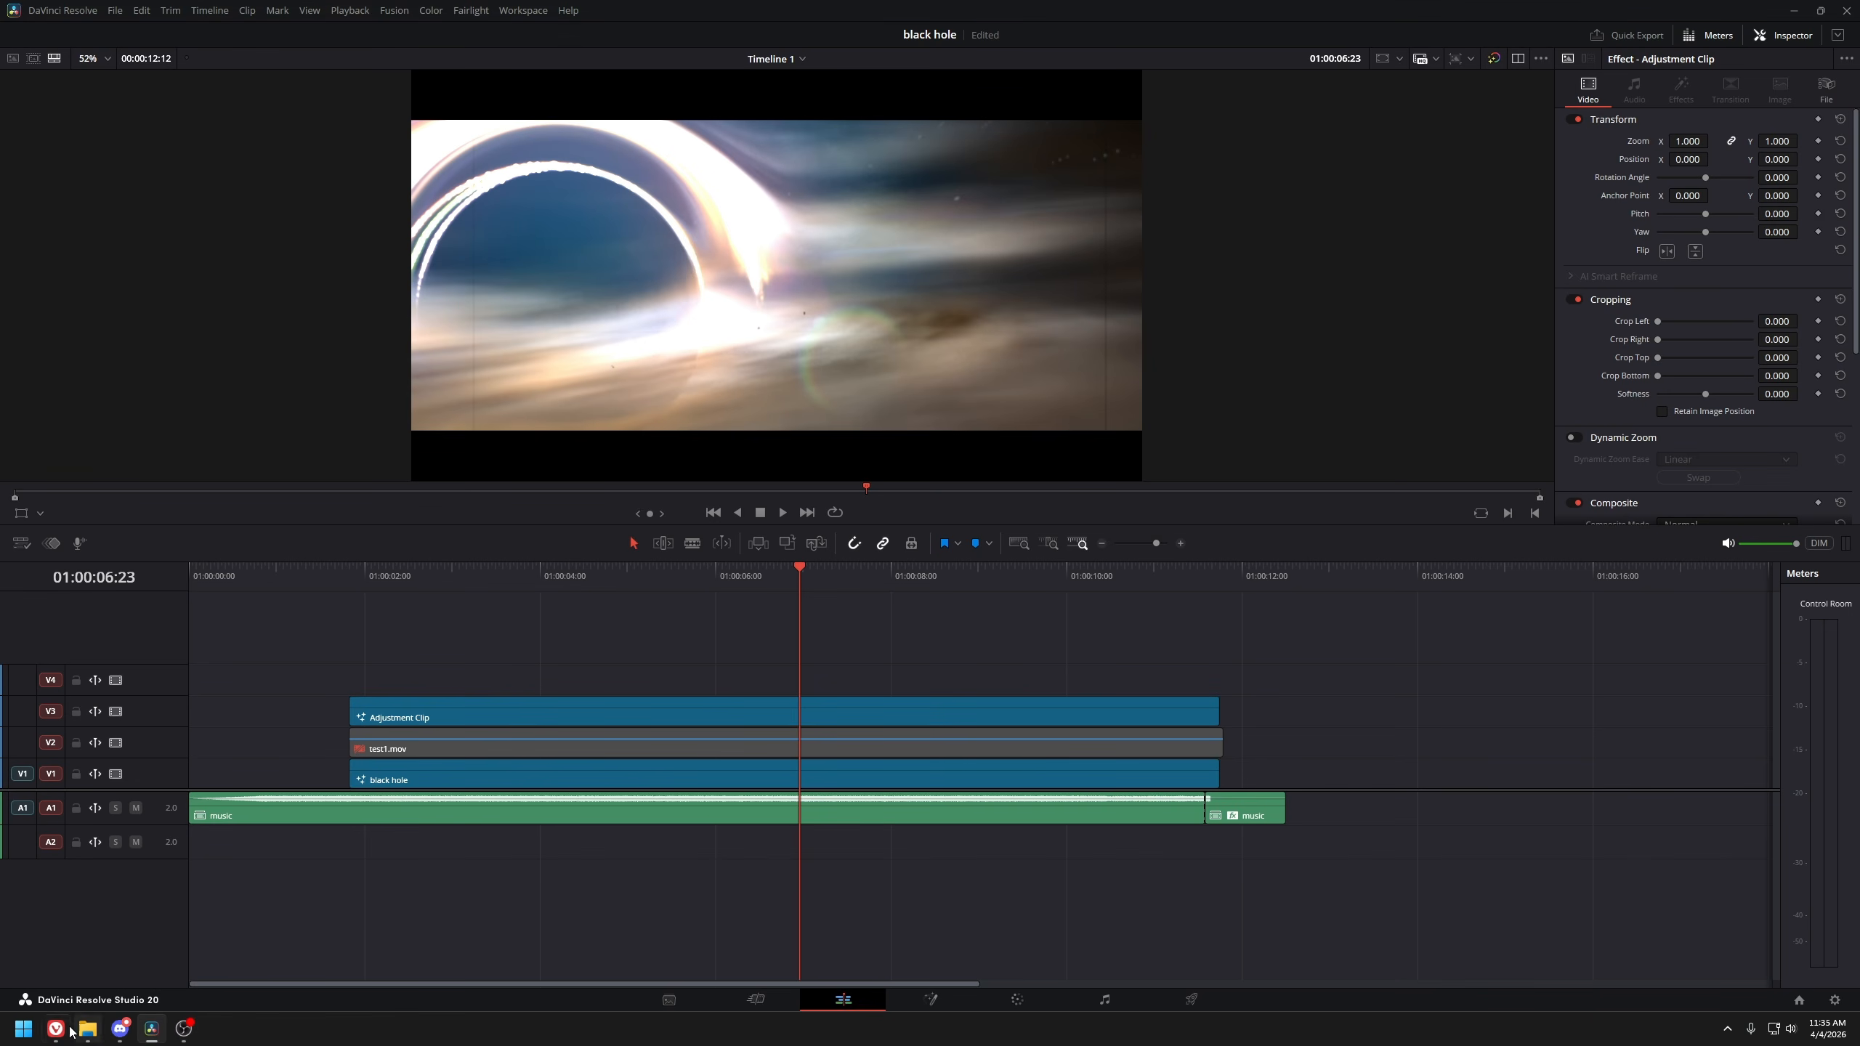
pyautogui.moveTo(64, 1033)
pyautogui.hotkey('alt', 'Tab')
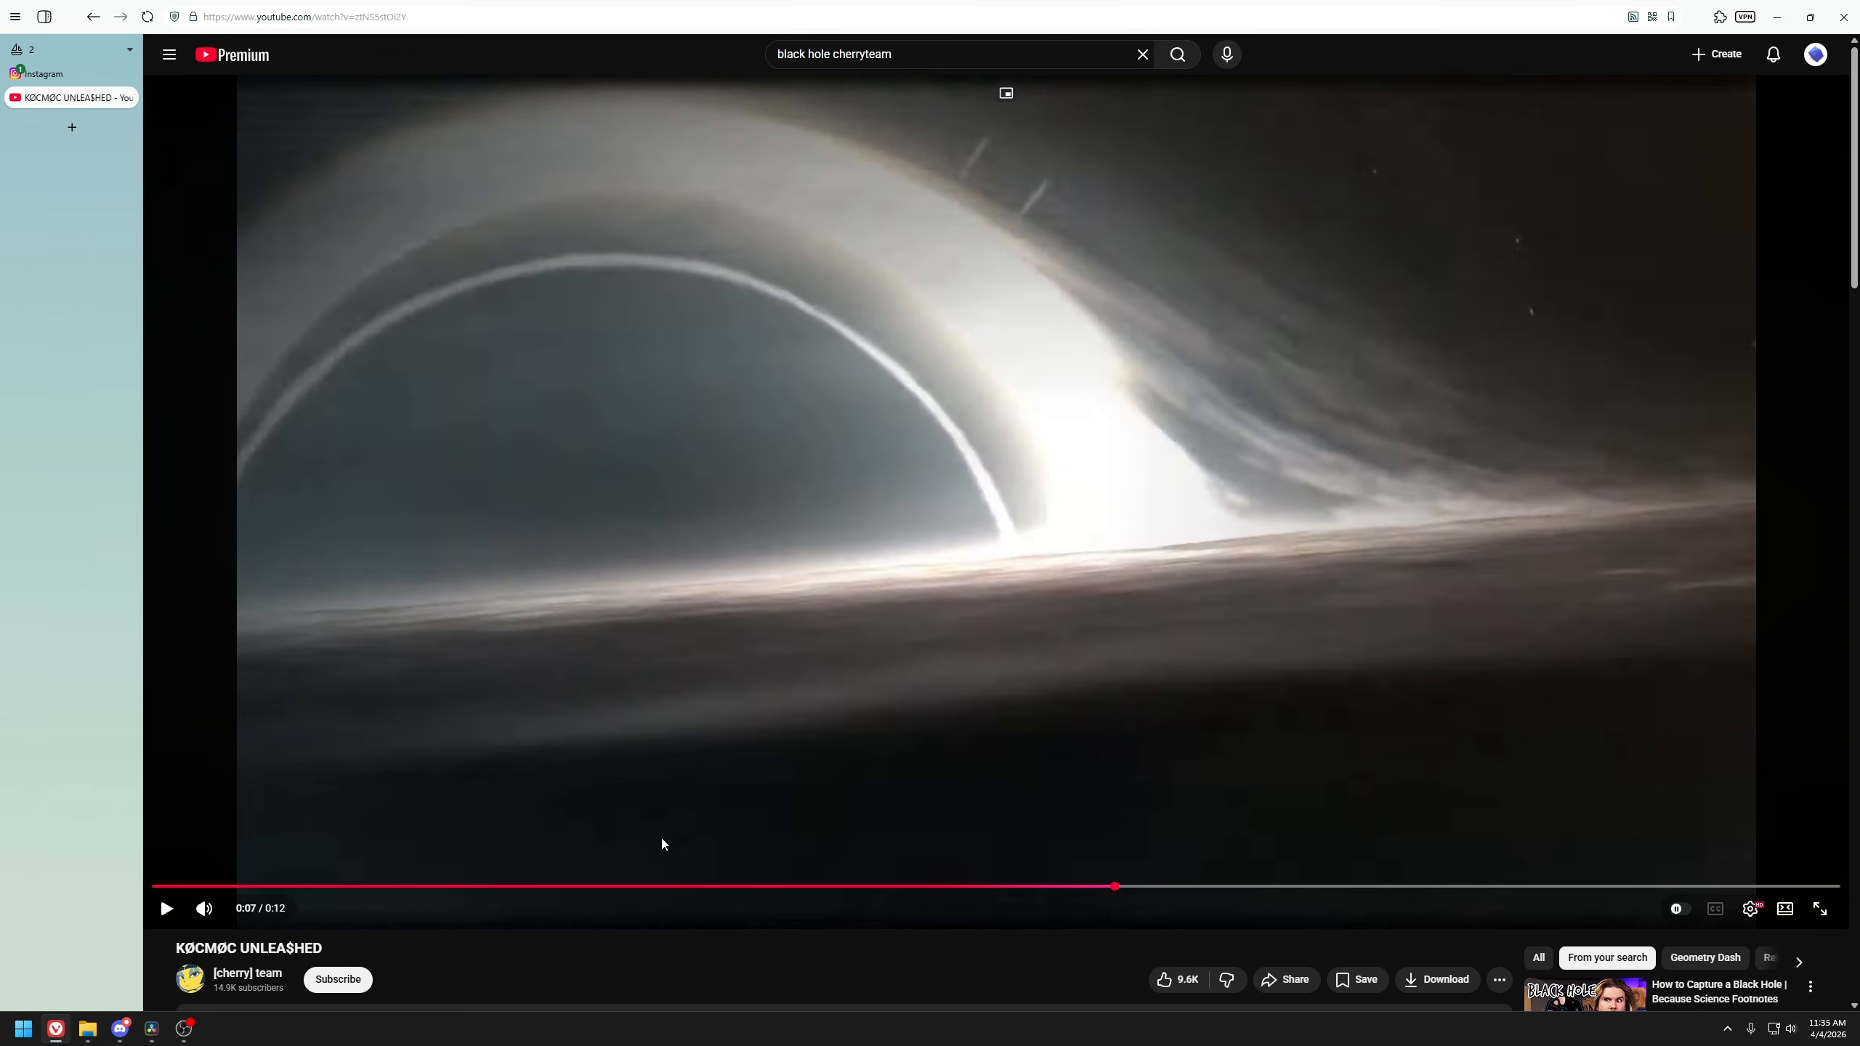
pyautogui.click(566, 886)
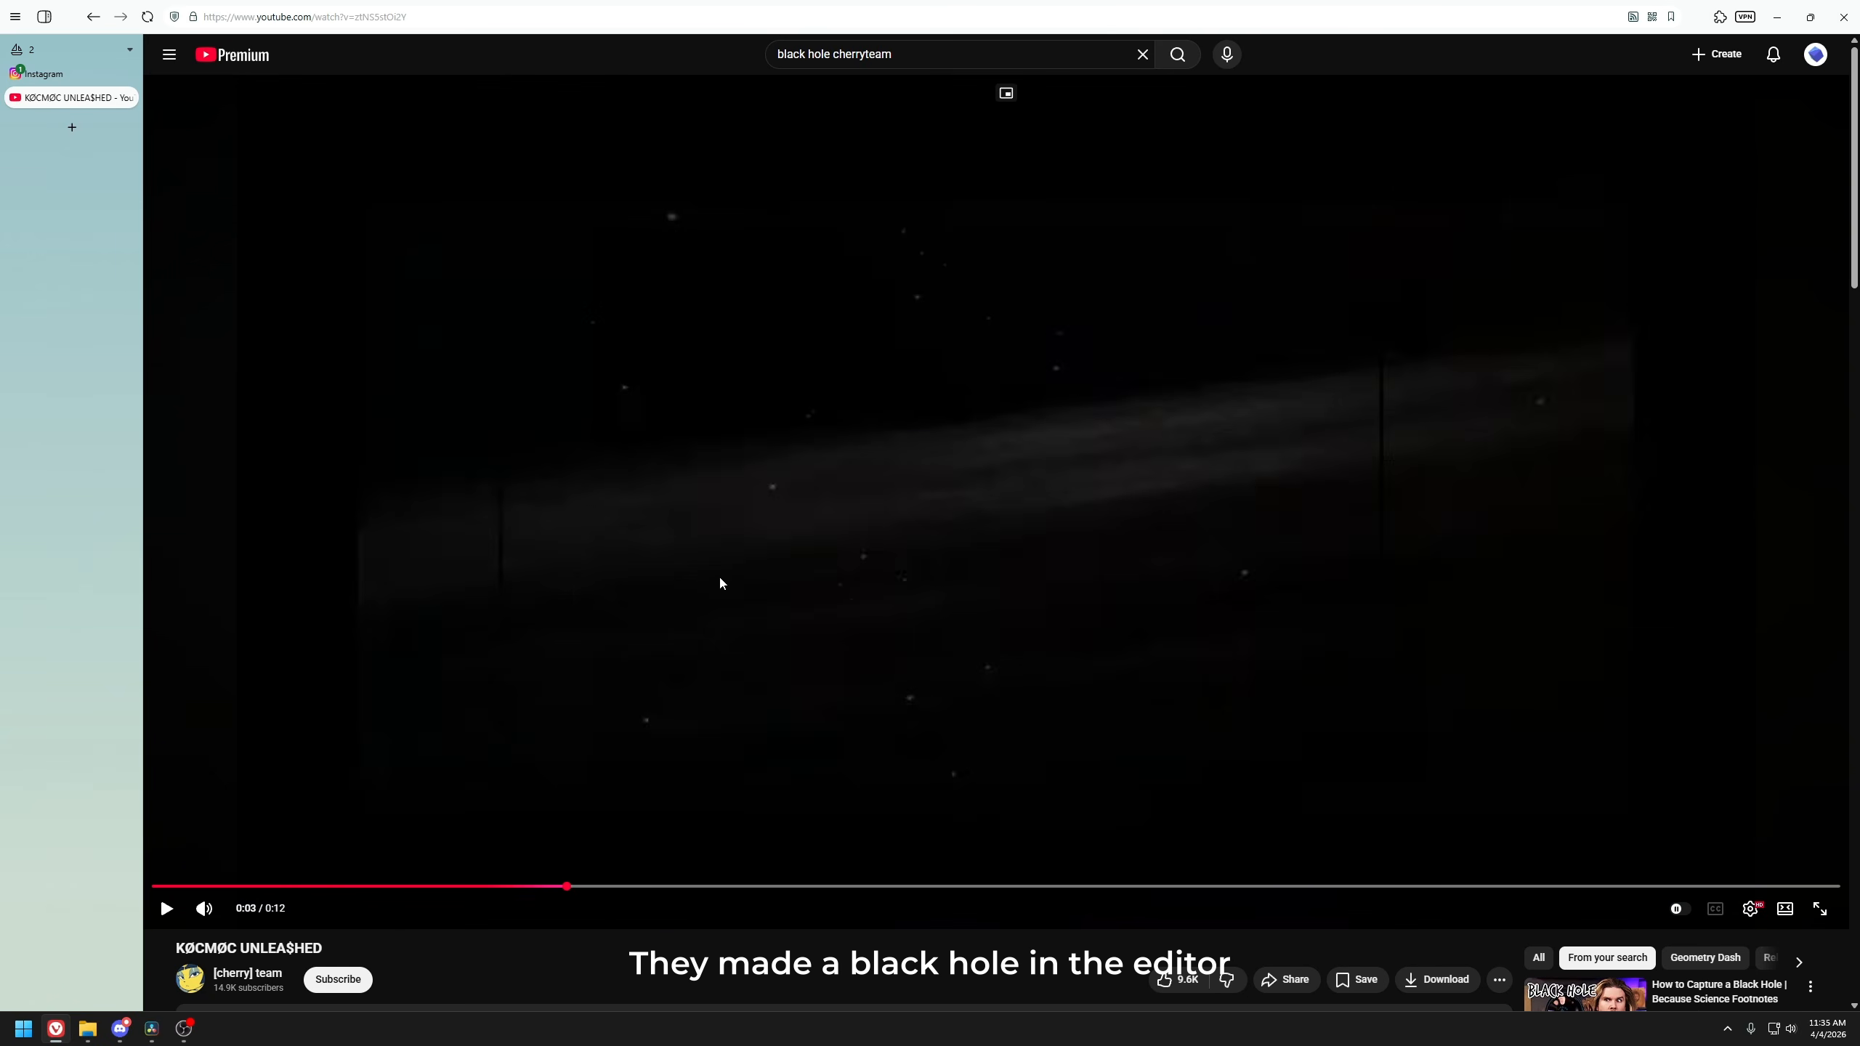
pyautogui.click(719, 583)
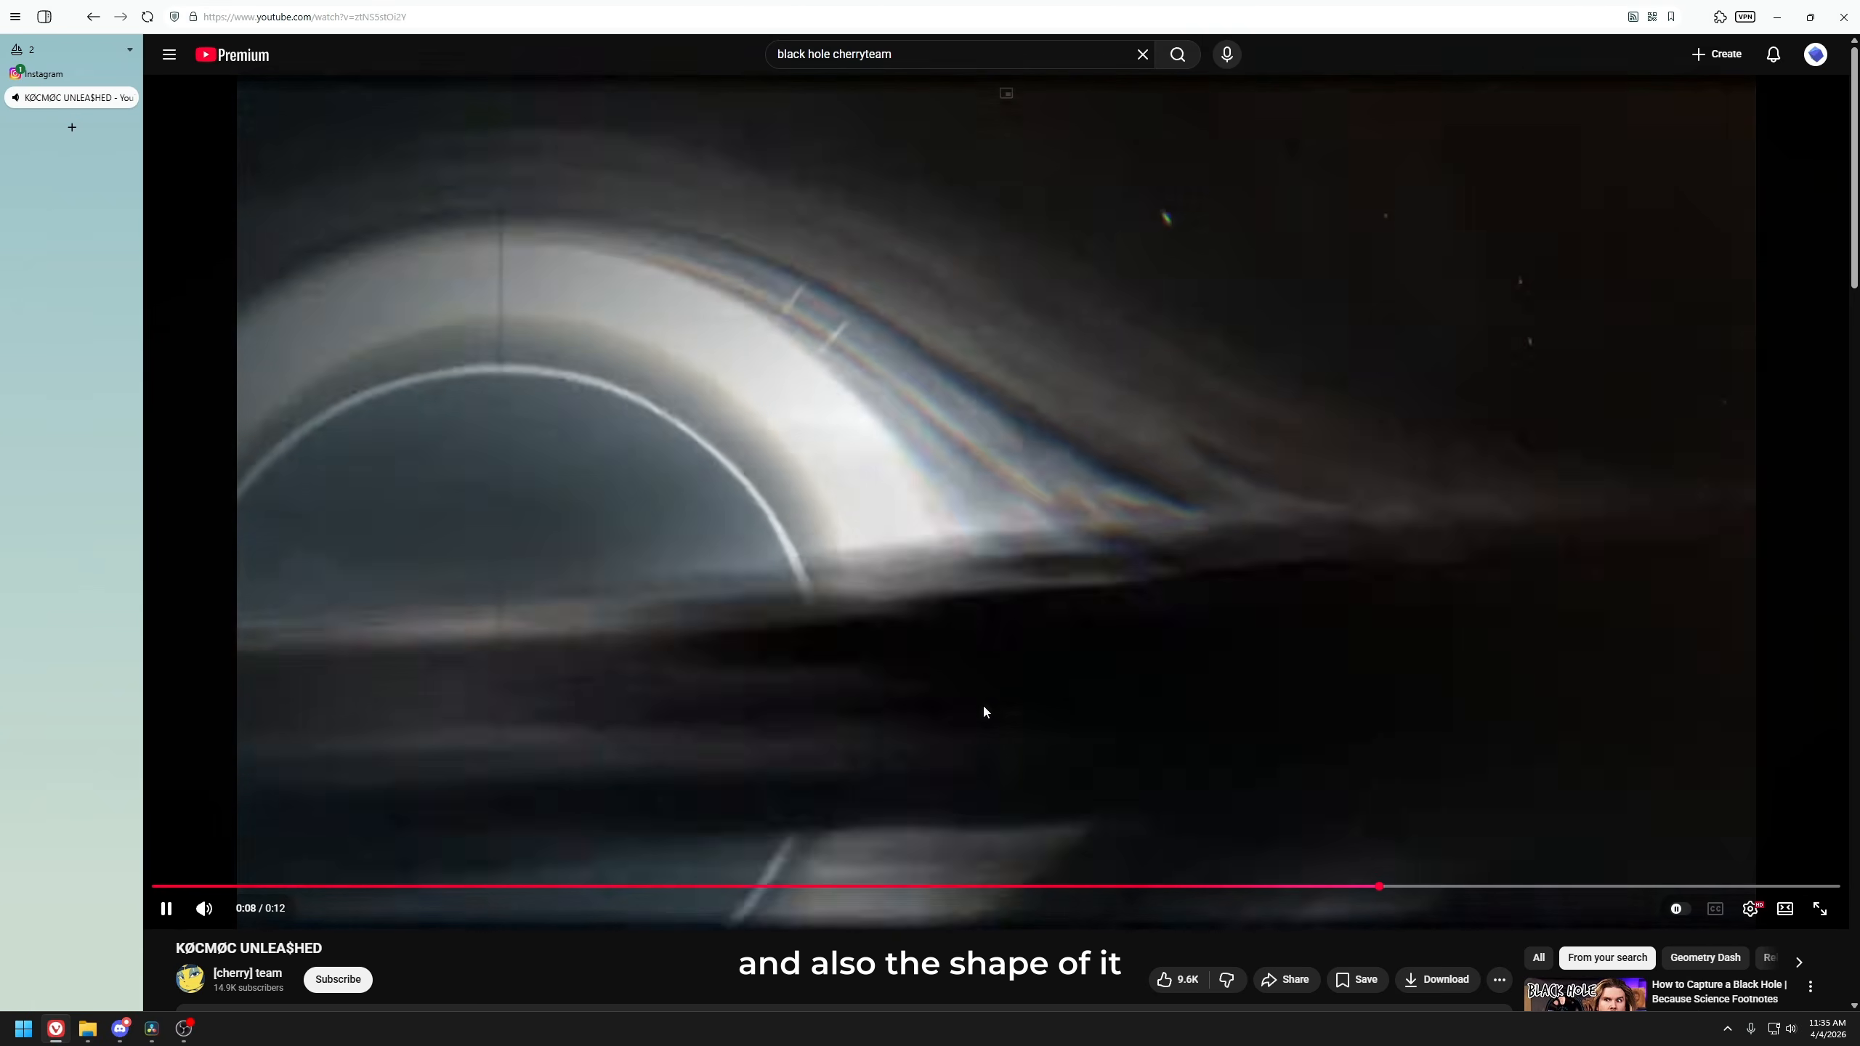
pyautogui.click(983, 704)
# Play the Instagram reel showing a black hole made in After Effects, and return to DaVinci Resolve
pyautogui.hotkey('ctrl', 'Tab')
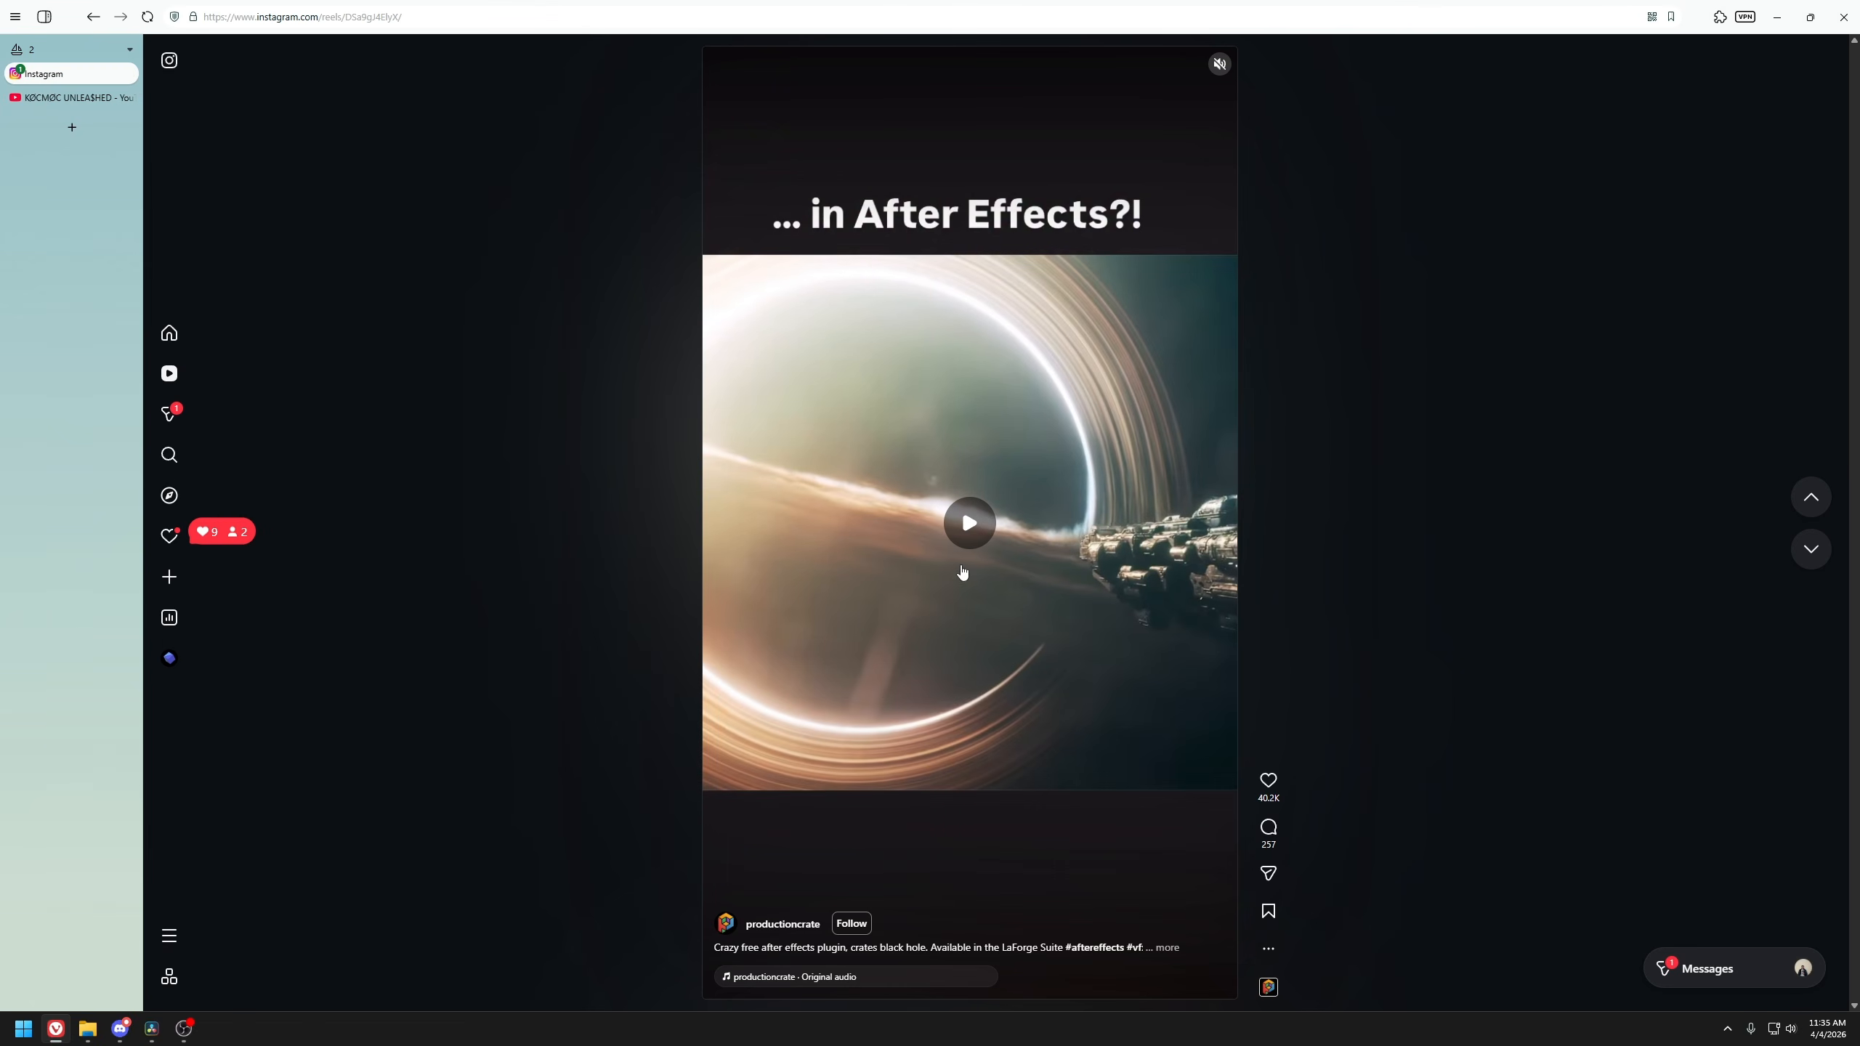
pyautogui.click(861, 583)
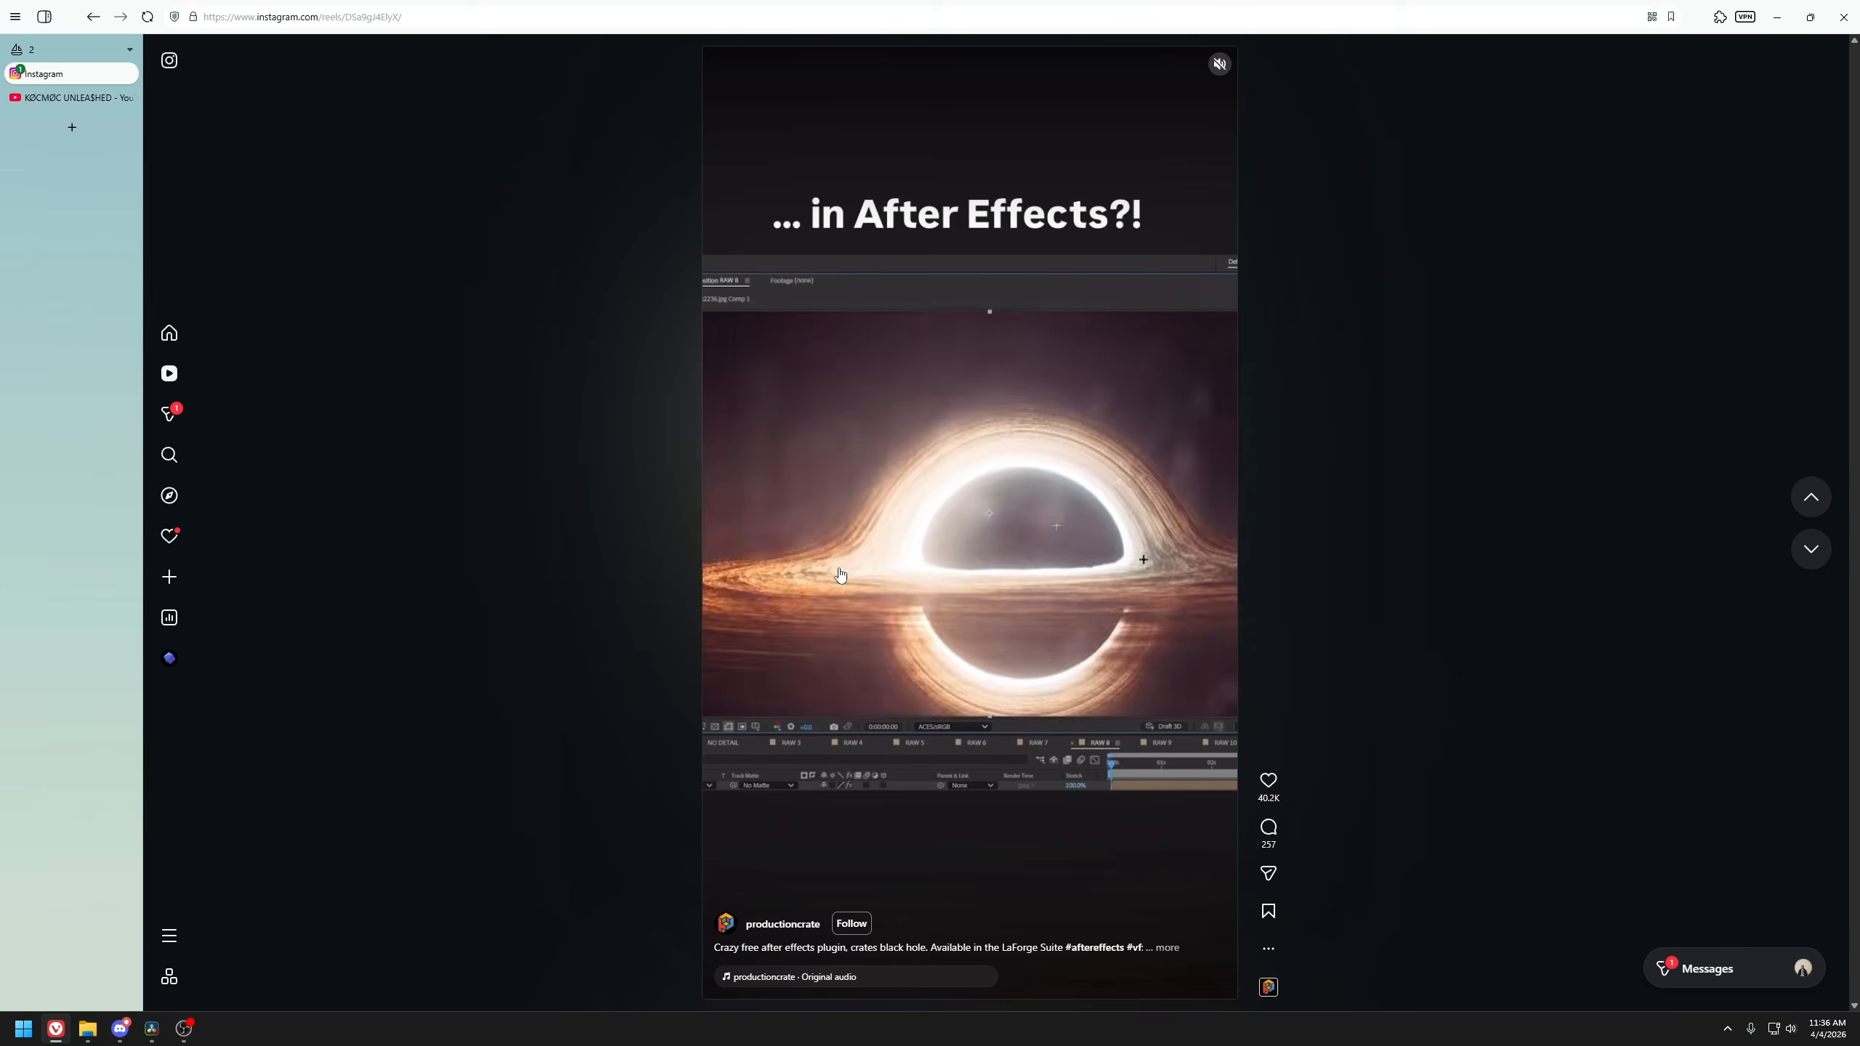
pyautogui.hotkey('alt', 'Tab')
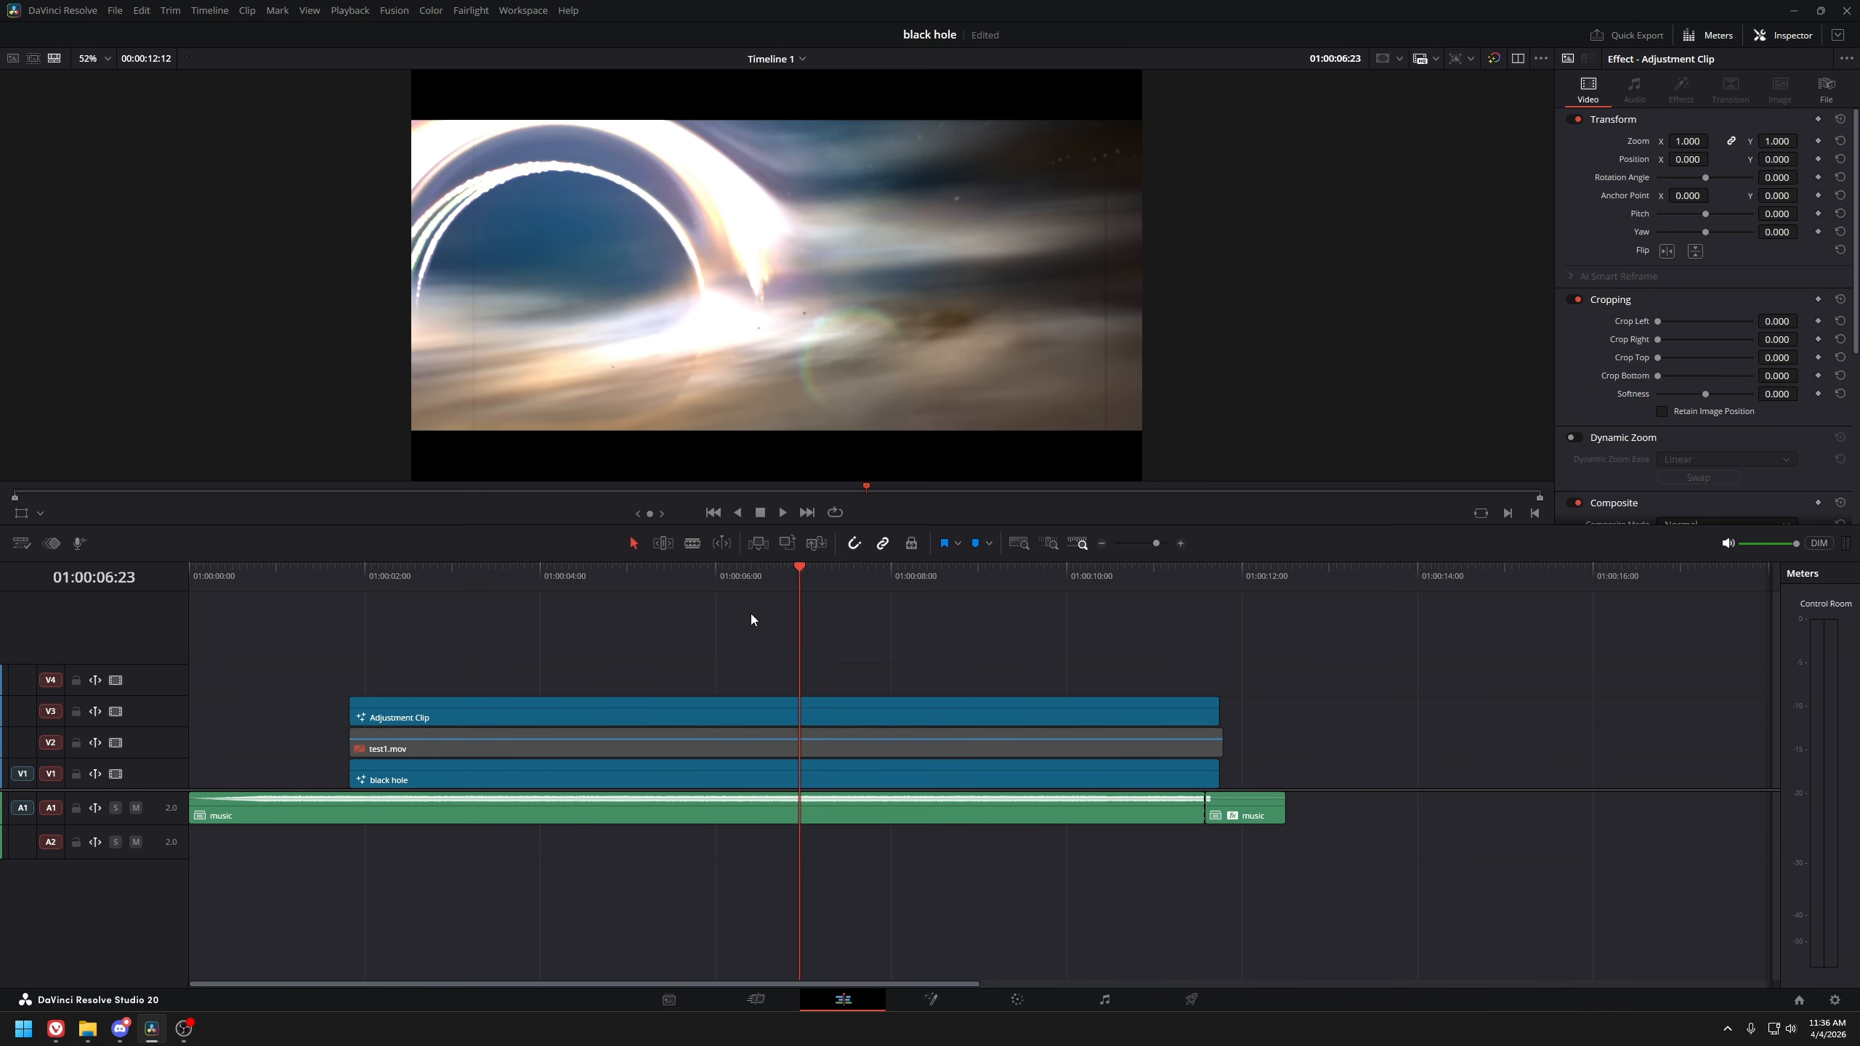
pyautogui.hotkey('alt', 'Tab')
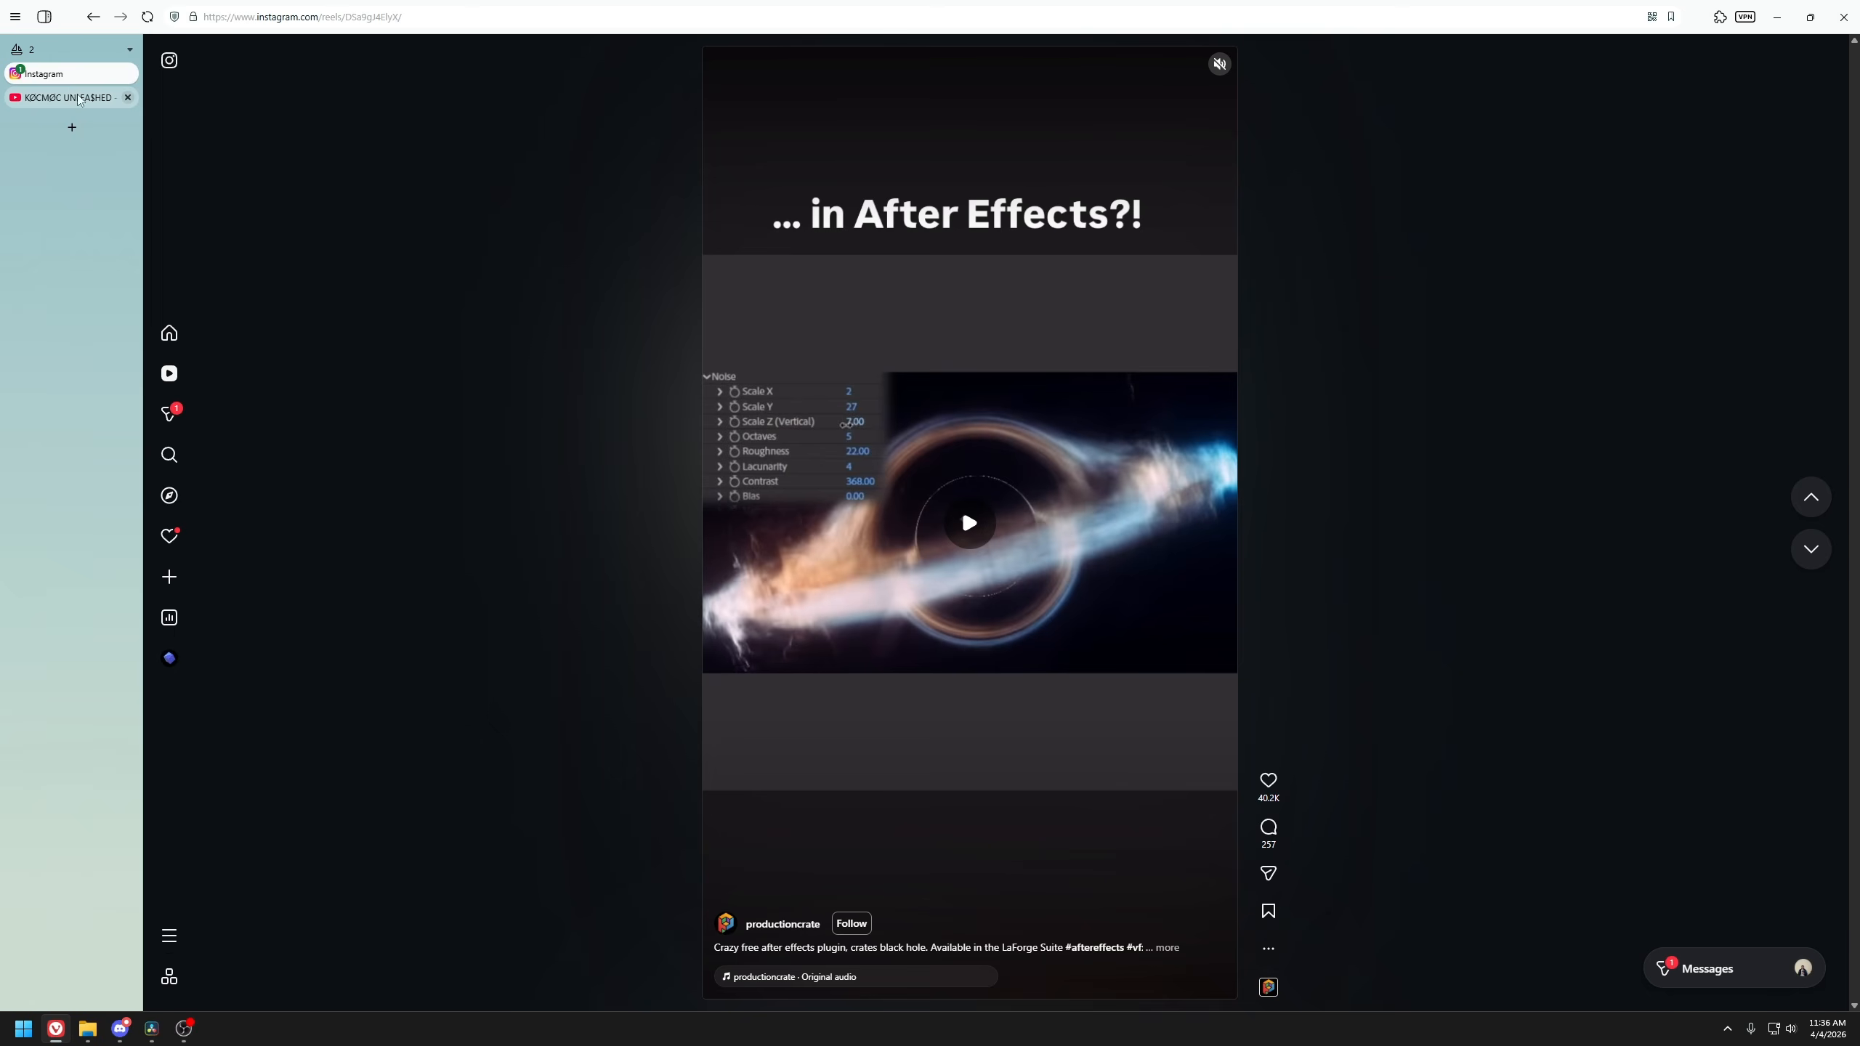
pyautogui.click(956, 569)
pyautogui.hotkey('alt', 'Tab')
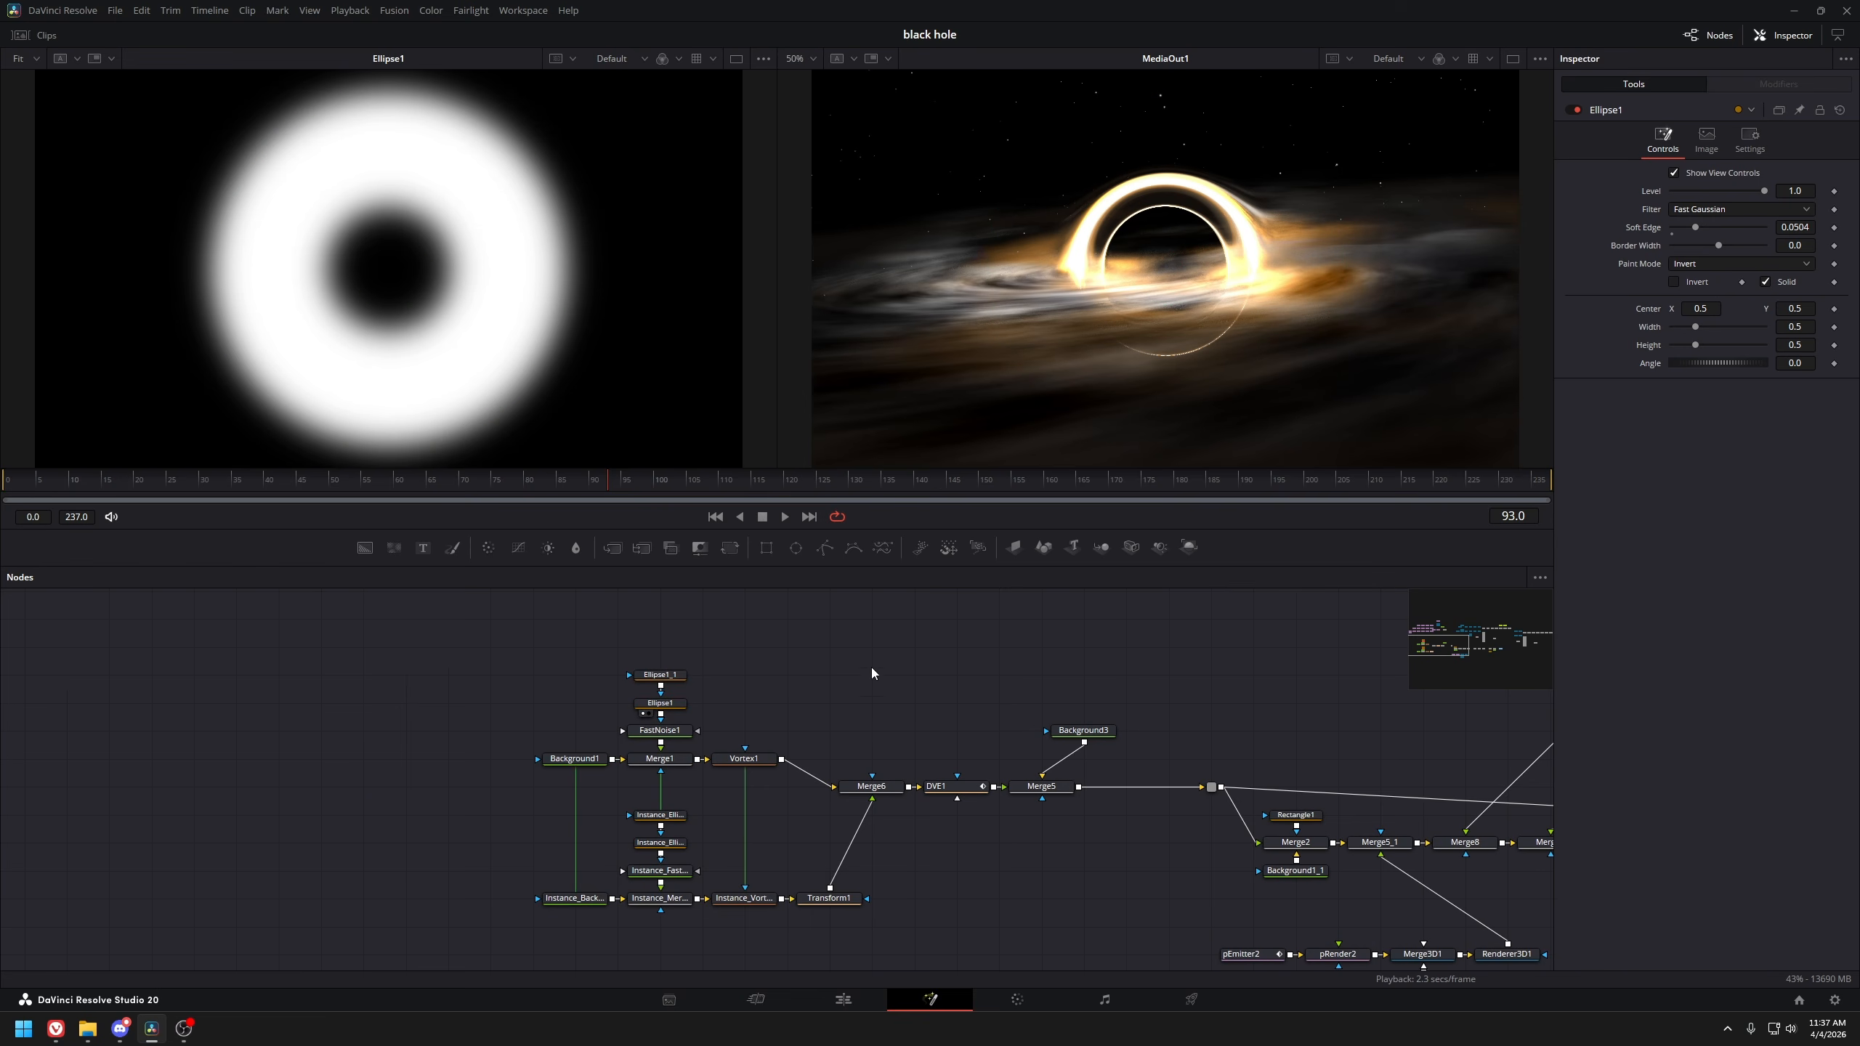
# Examine the existing disk node tree by showing Merge6 and FastNoise1 in the first viewer
pyautogui.moveTo(388, 702); pyautogui.dragTo(337, 635)
pyautogui.scroll(1, 633, 697)
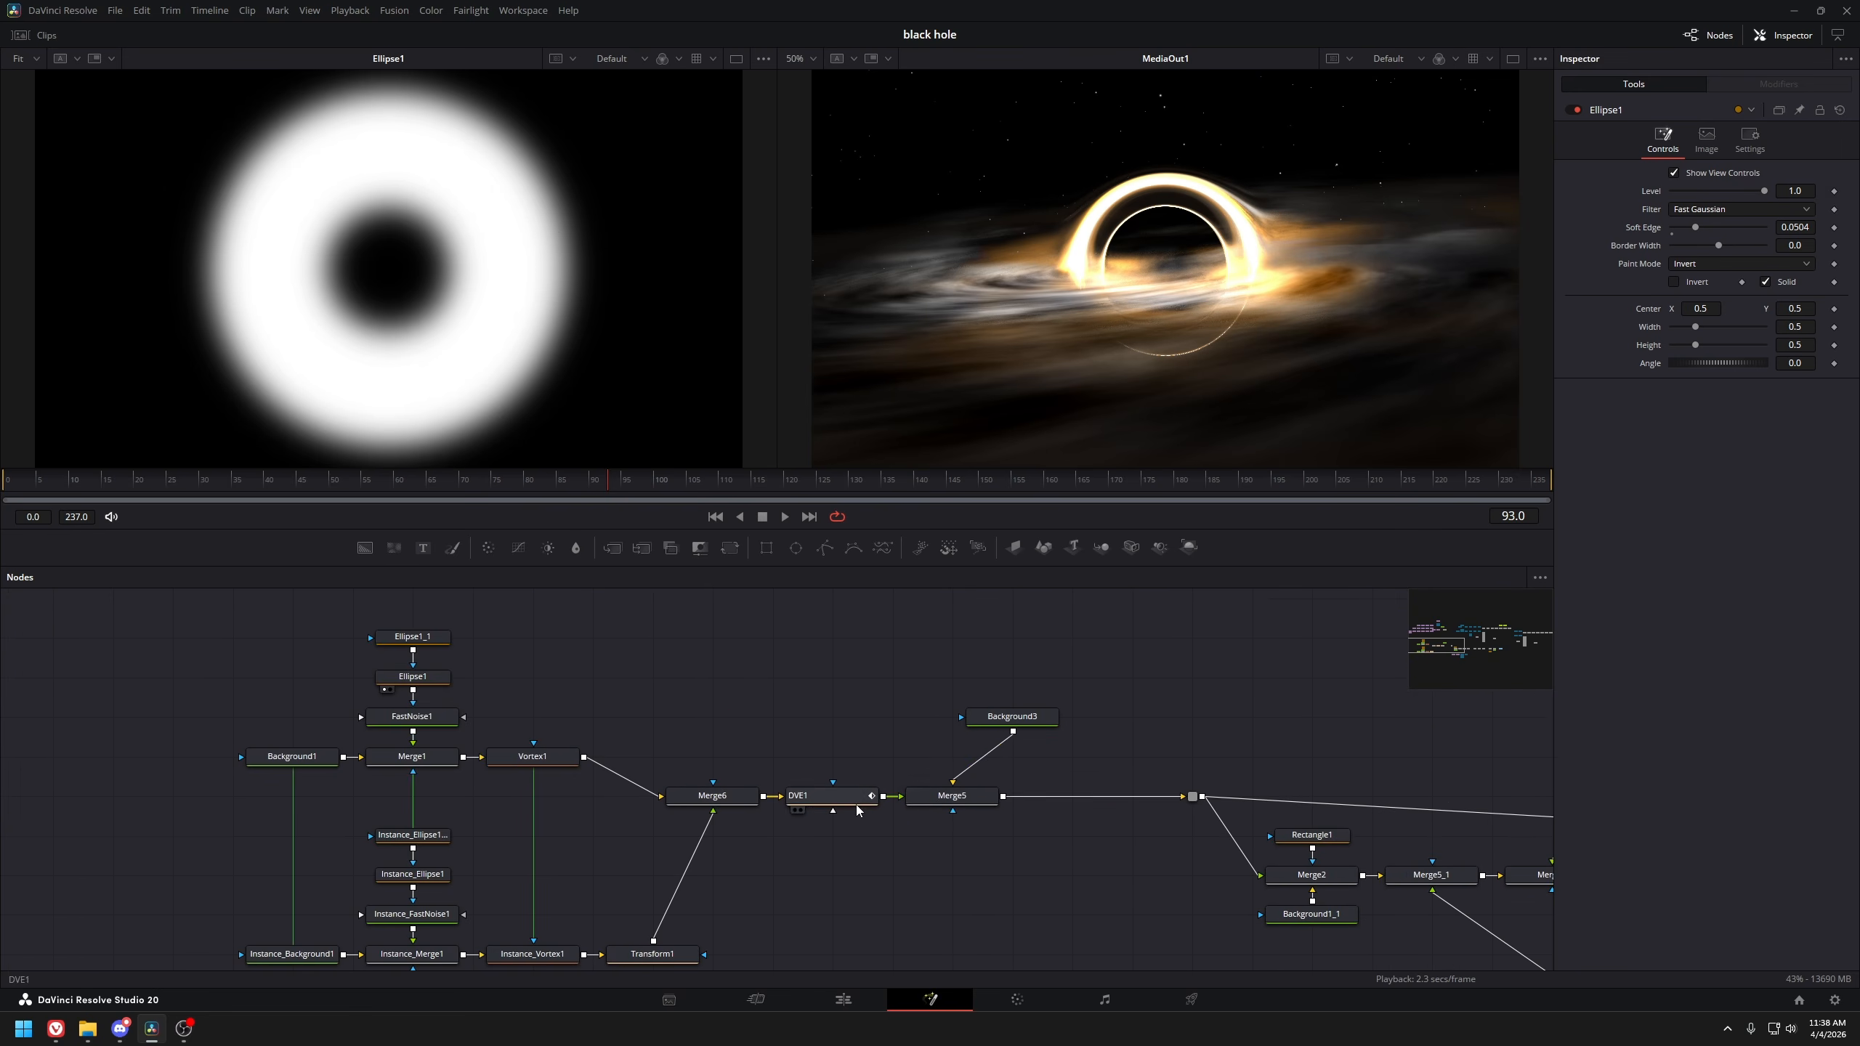
pyautogui.click(853, 800)
pyautogui.press('1')
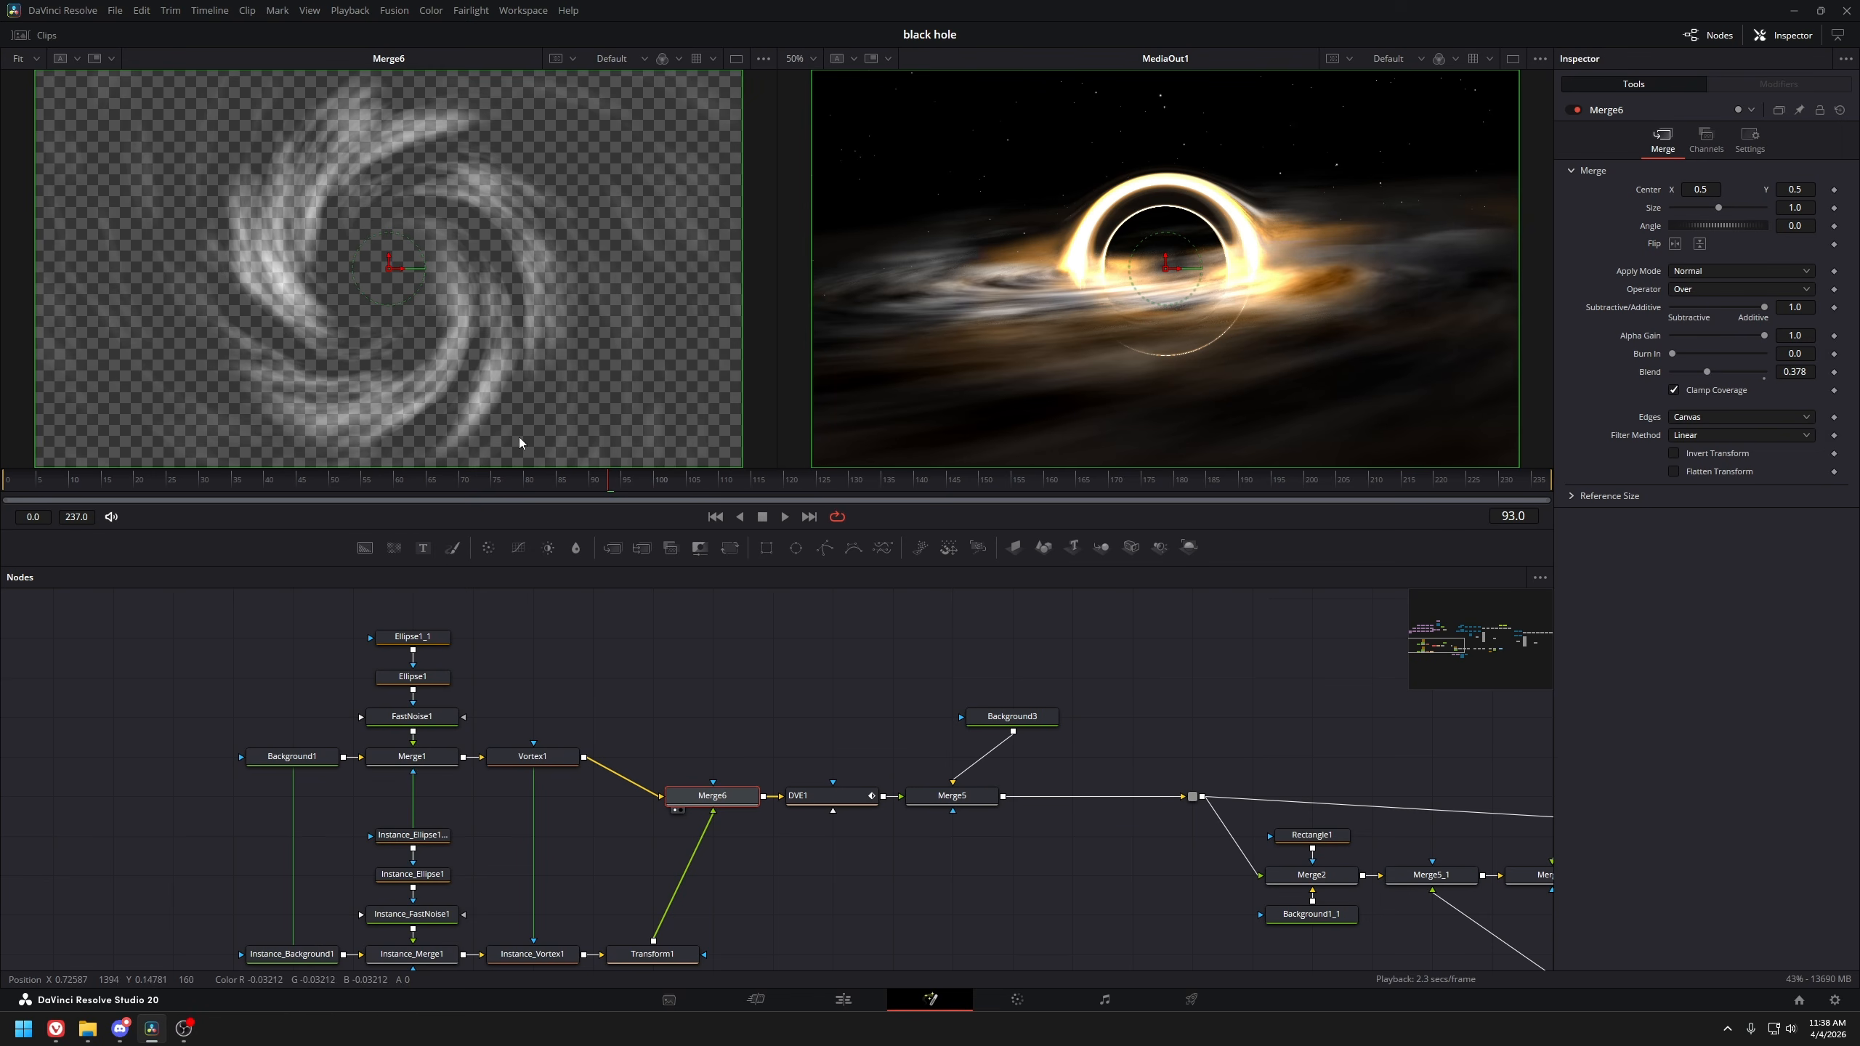
pyautogui.moveTo(399, 742); pyautogui.dragTo(679, 773)
pyautogui.moveTo(489, 743); pyautogui.dragTo(564, 739)
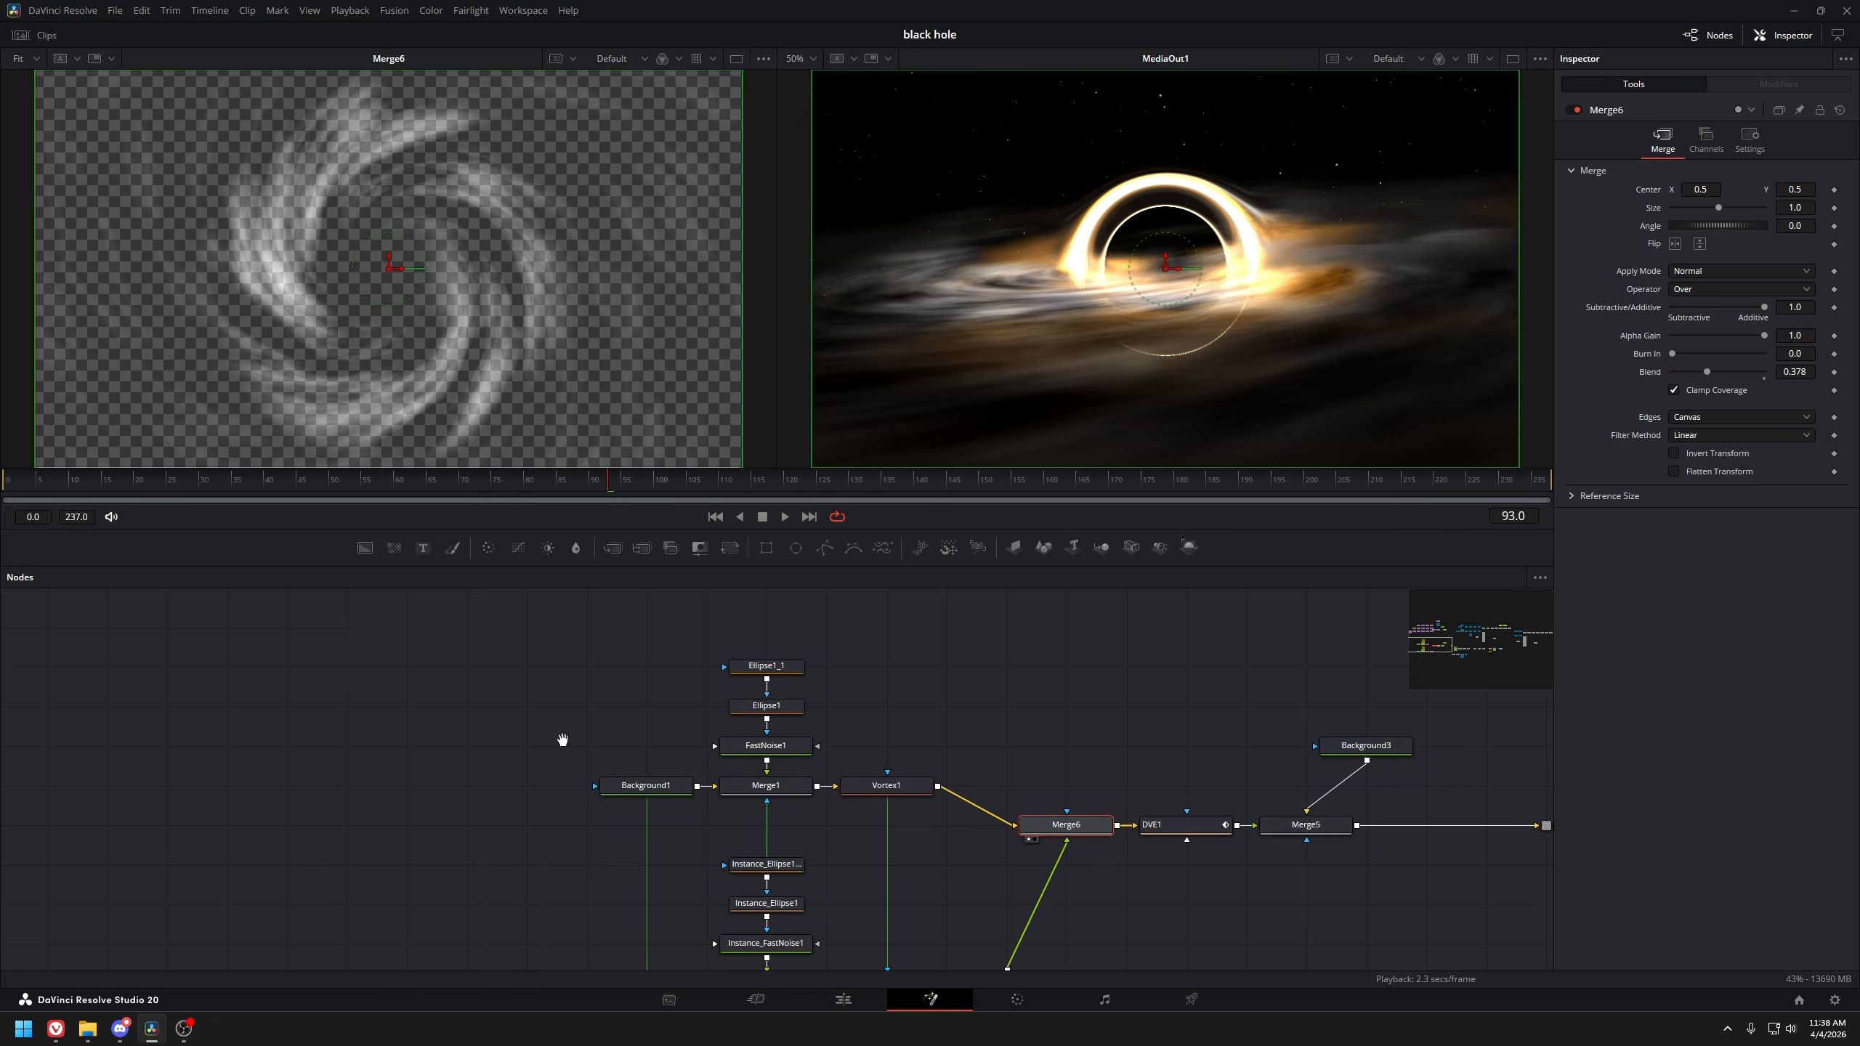
pyautogui.click(775, 746)
pyautogui.press('1')
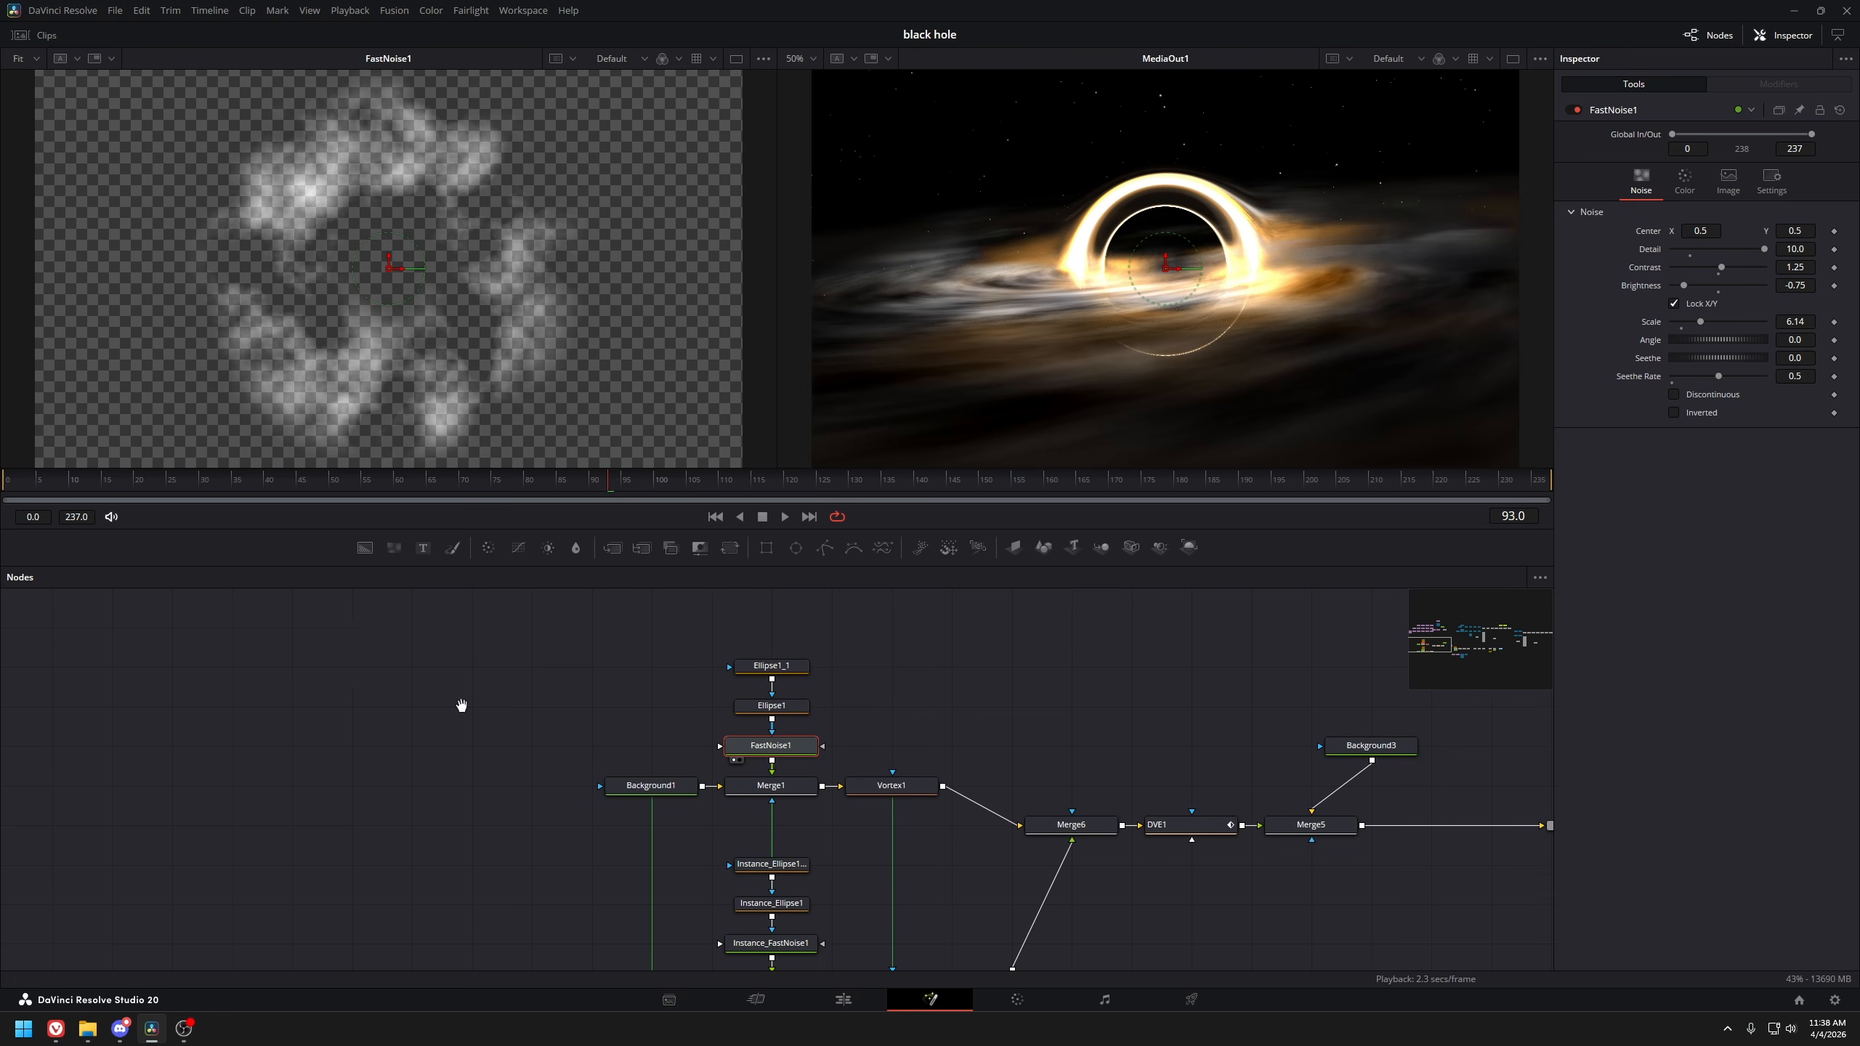
# Add a separate Fast Noise node in the empty area beside the existing tree and show it in the first viewer
pyautogui.hotkey('shift', 'space')
pyautogui.write('fast')
pyautogui.press('Return')
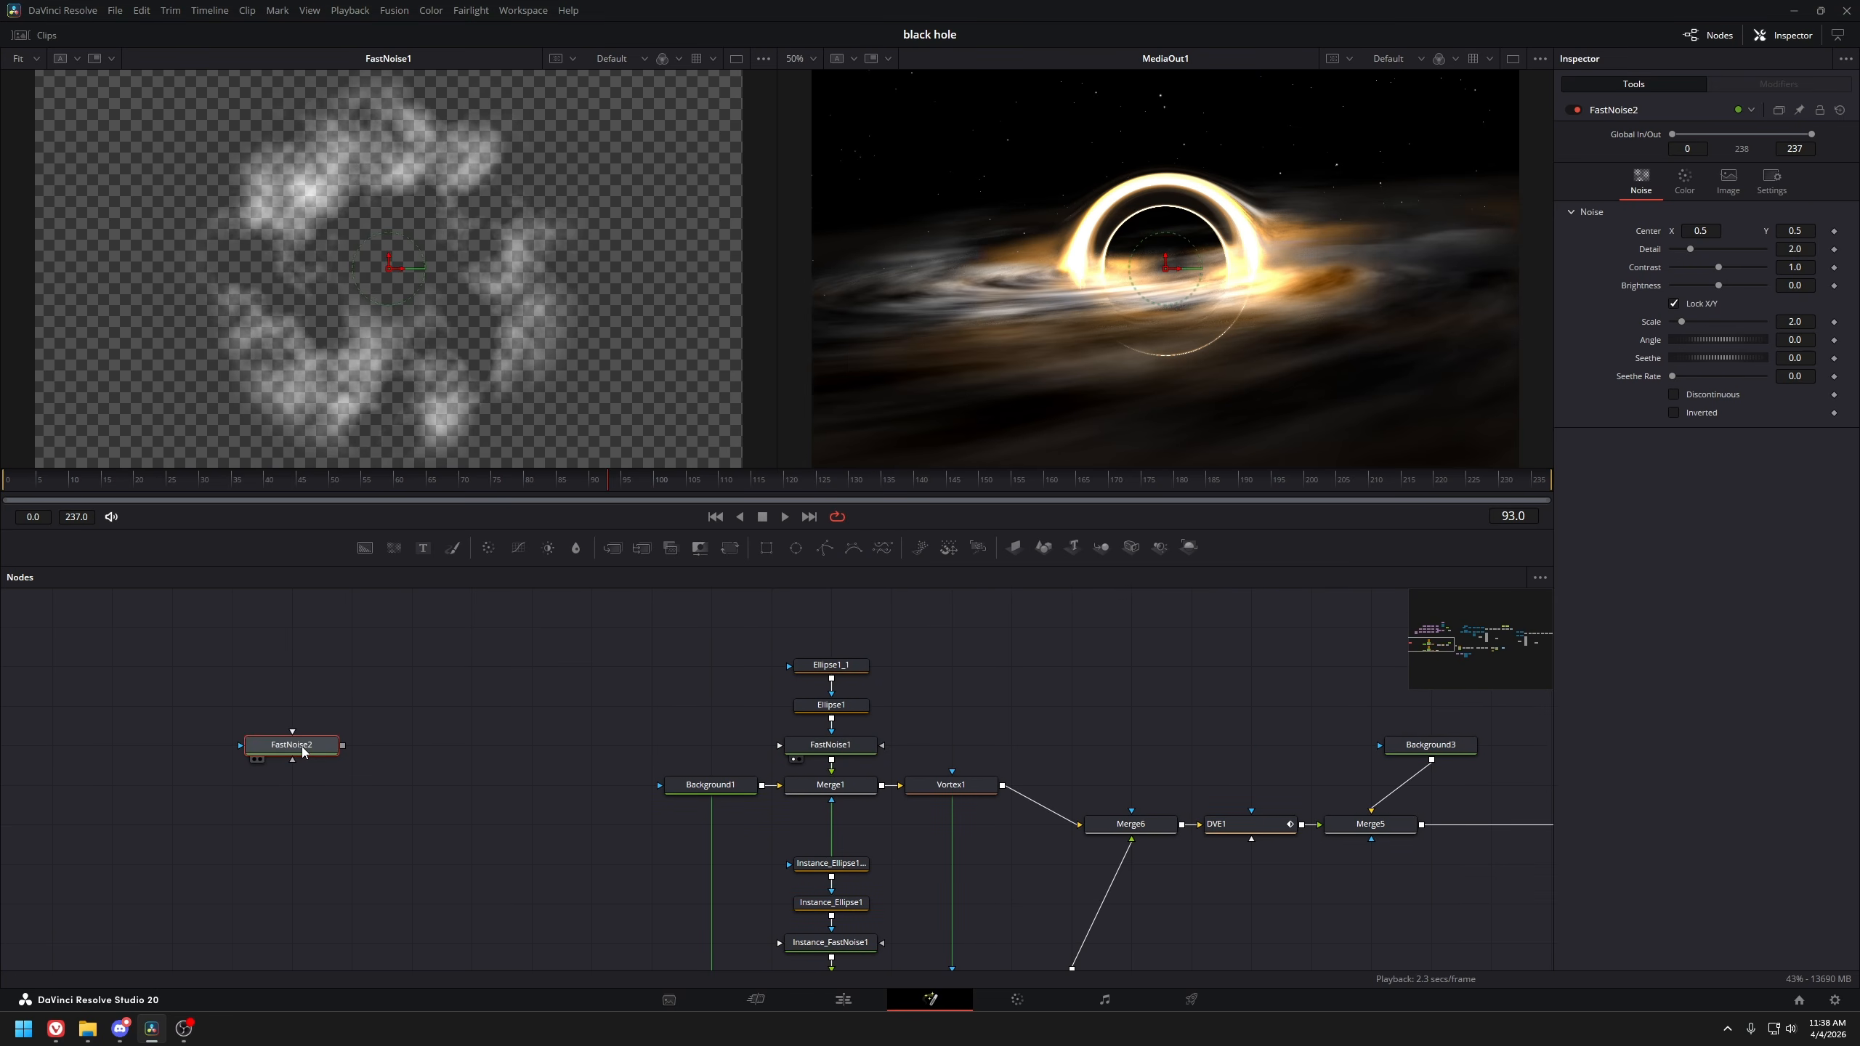
pyautogui.press('1')
# Set FastNoise2's detail to 8.82, contrast to 2.59 and brightness to -0.31
pyautogui.moveTo(1717, 266); pyautogui.dragTo(1753, 252)
pyautogui.moveTo(1744, 268); pyautogui.dragTo(1737, 269)
pyautogui.moveTo(1718, 285); pyautogui.dragTo(1703, 288)
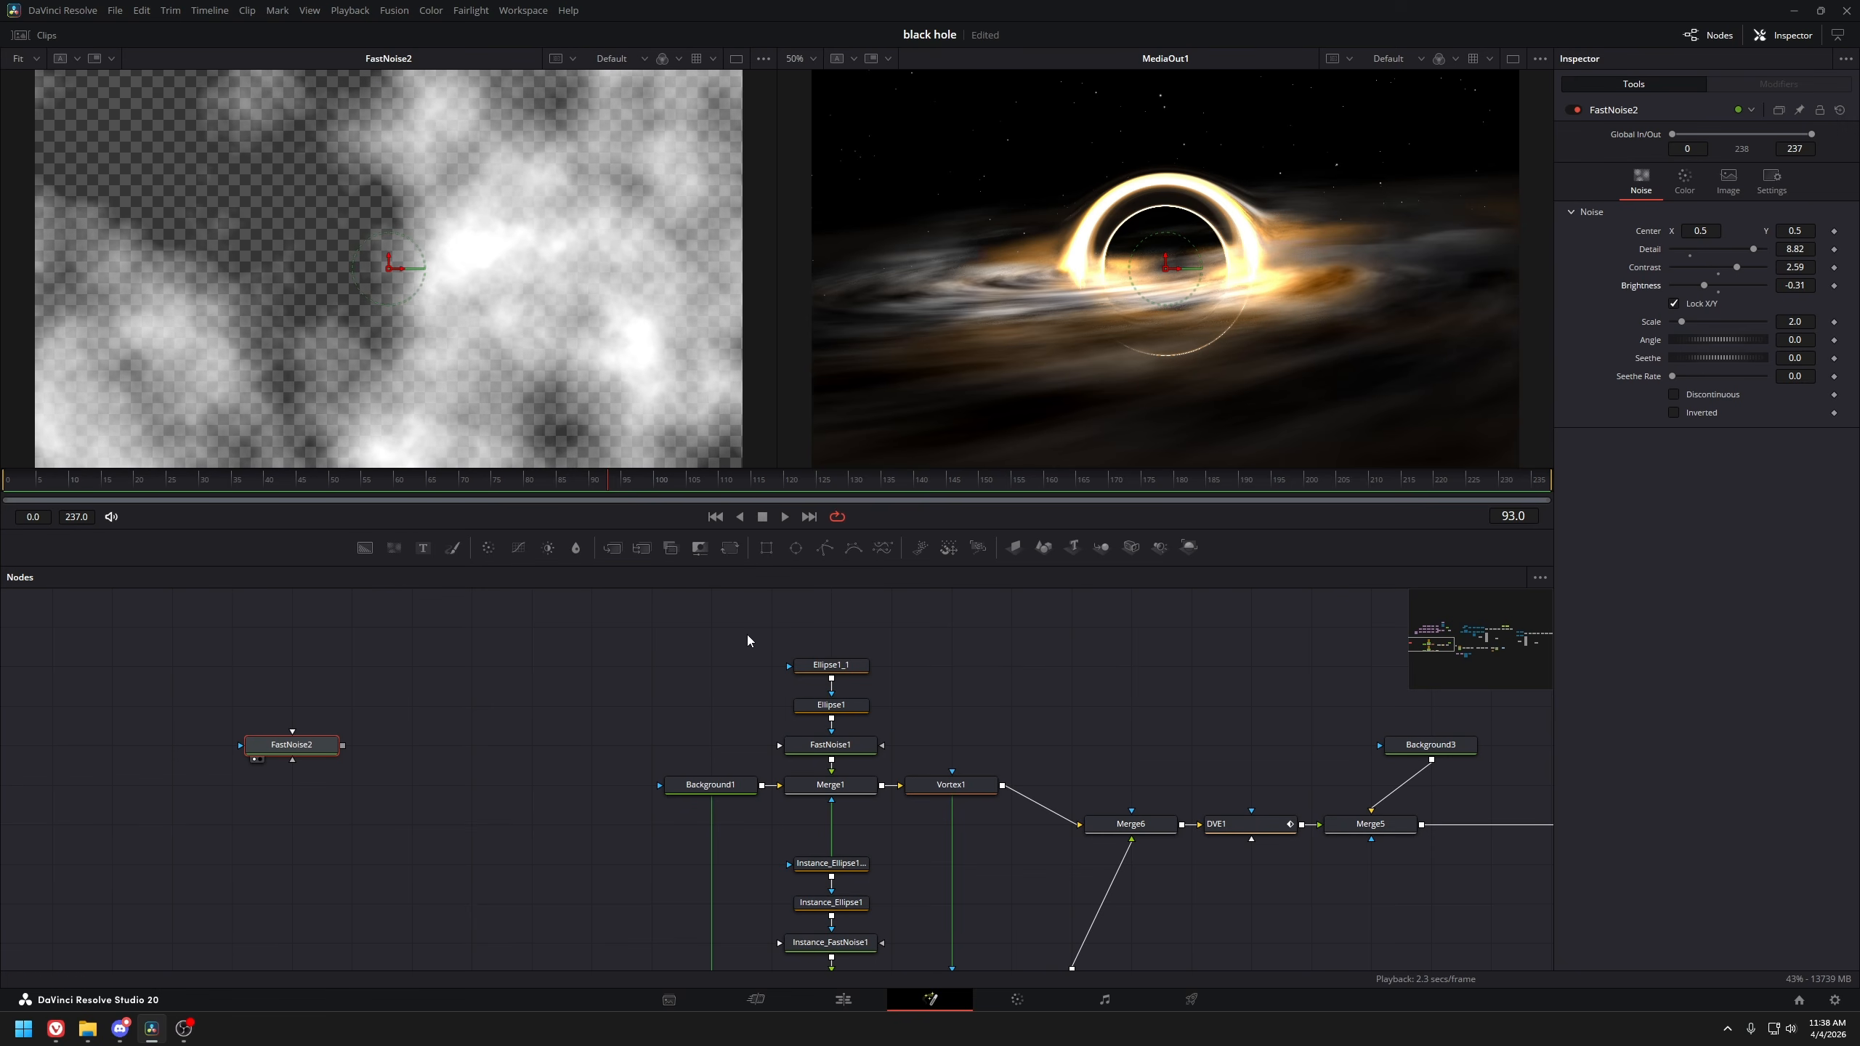
# Compare the existing FastNoise1 output with FastNoise2 in the first viewer
pyautogui.click(291, 666)
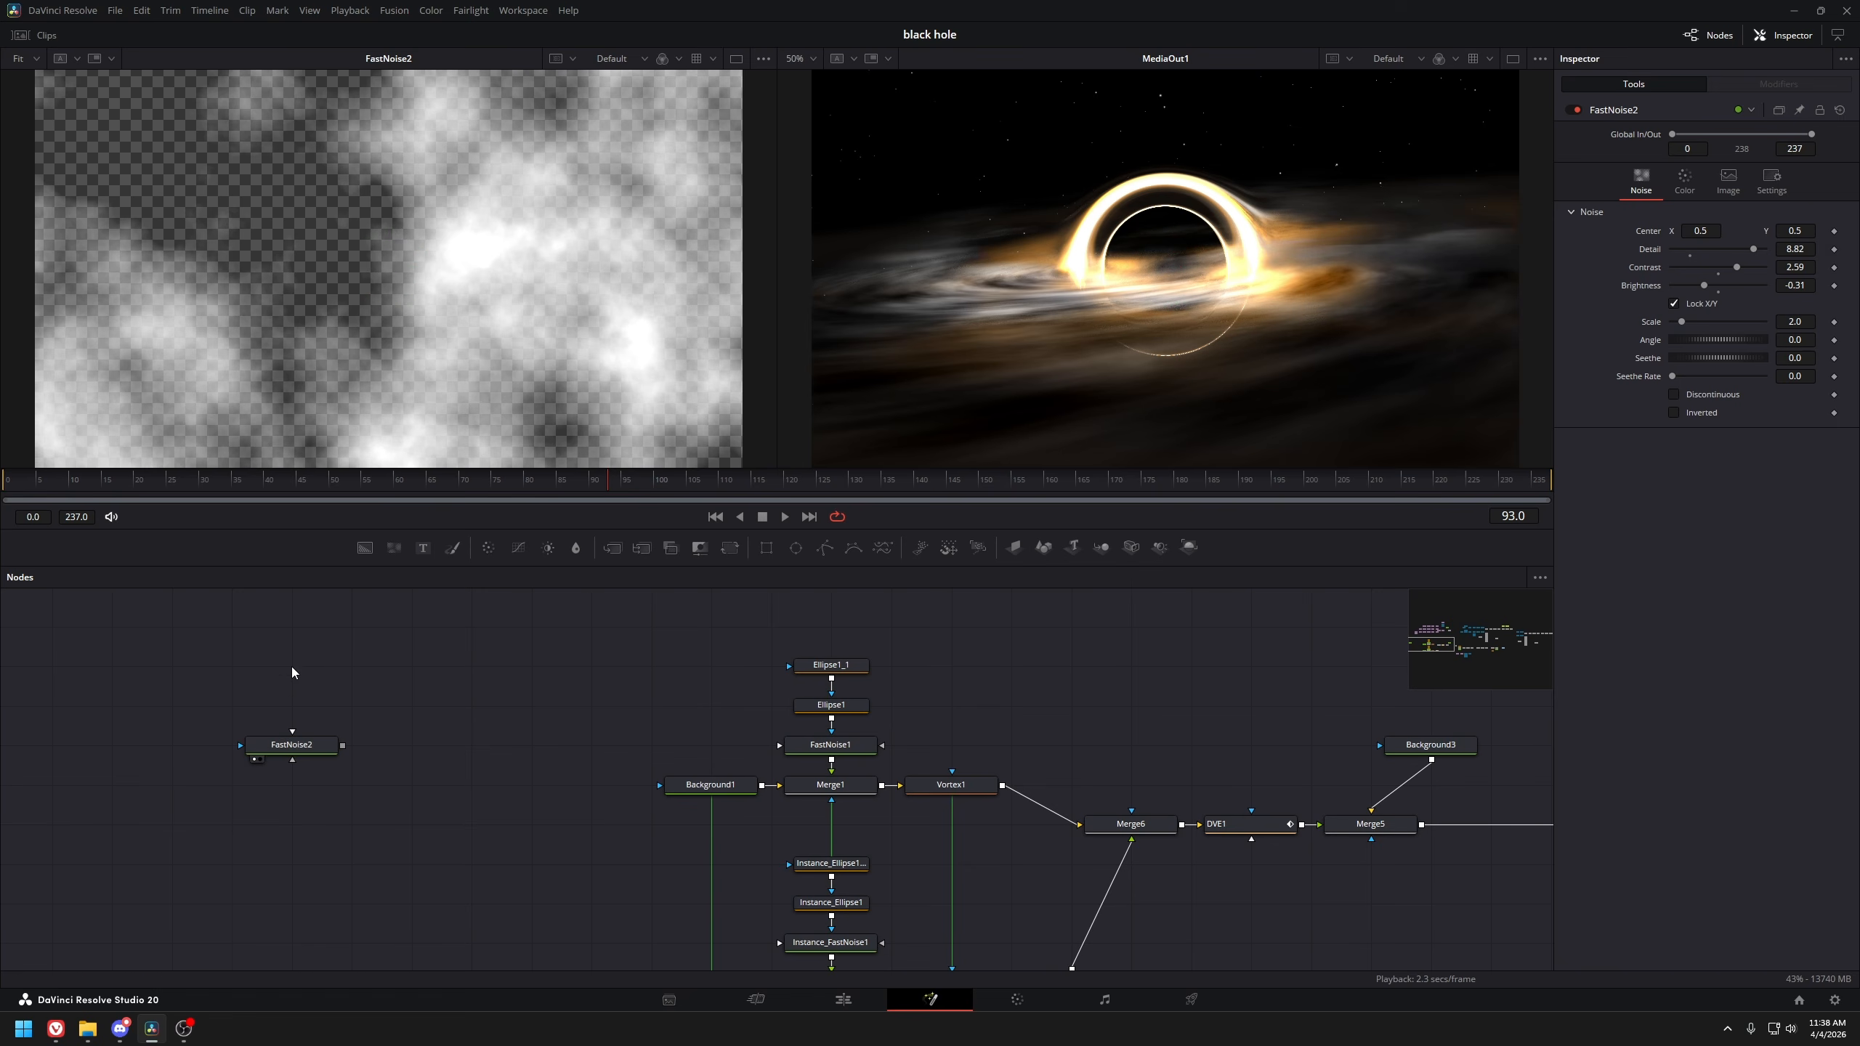
pyautogui.click(833, 705)
pyautogui.click(845, 744)
pyautogui.press('1')
pyautogui.click(295, 729)
pyautogui.press('1')
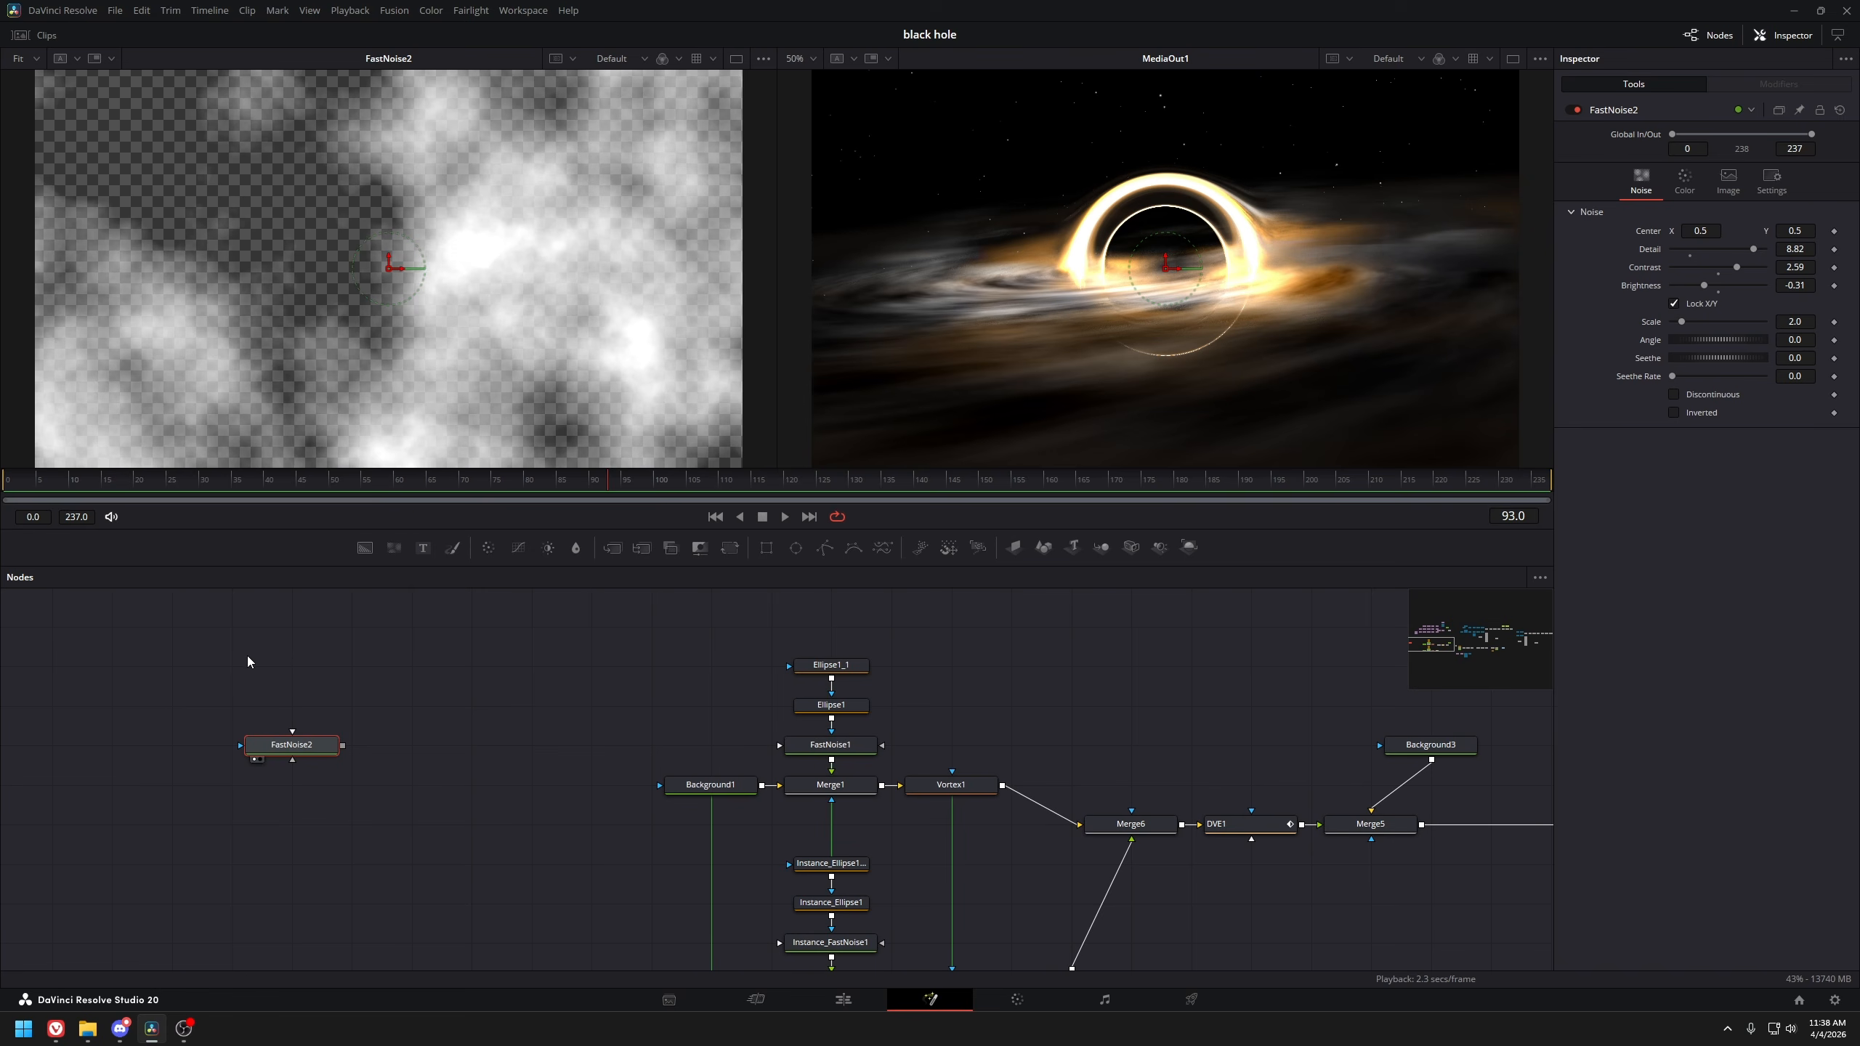
# Add an Ellipse mask node and place it directly above FastNoise2
pyautogui.click(245, 655)
pyautogui.hotkey('shift', 'space')
pyautogui.write('ell')
pyautogui.press('Return')
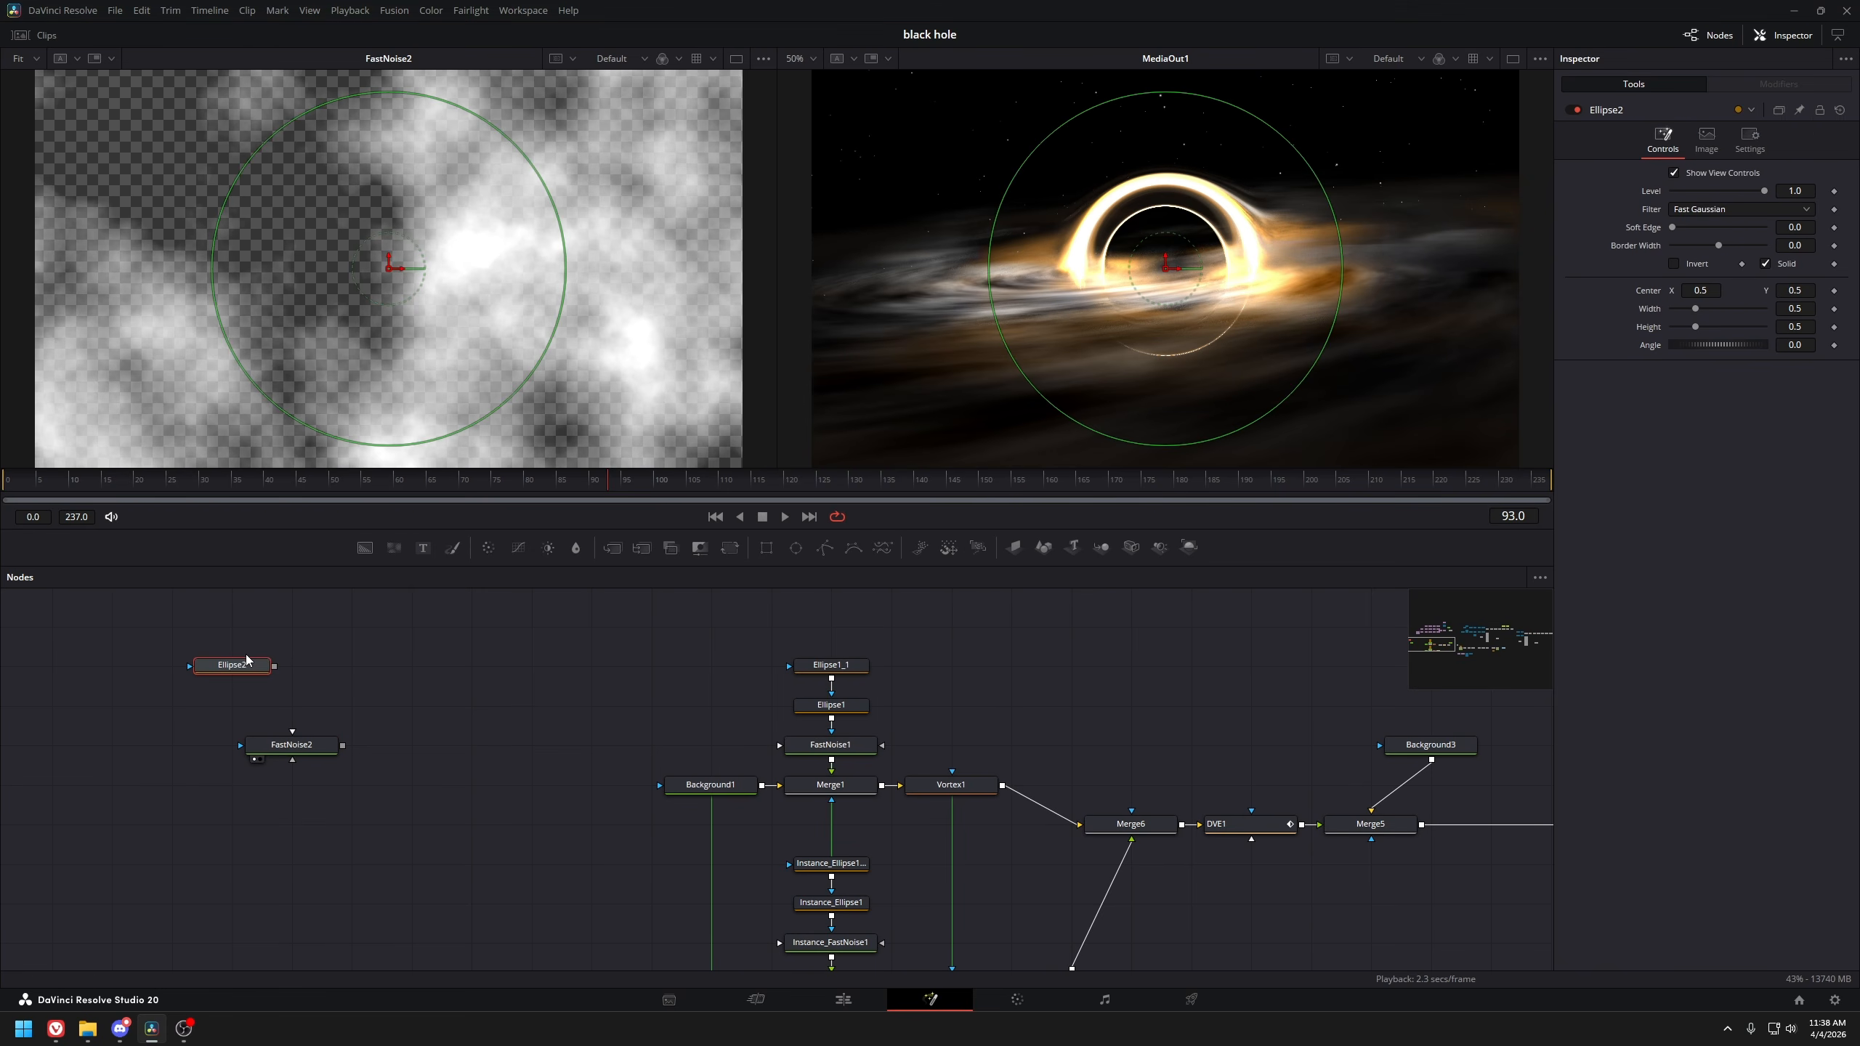
pyautogui.moveTo(250, 672); pyautogui.dragTo(290, 710)
# Duplicate the Ellipse2 mask above the original and show the copy in the first viewer
pyautogui.hotkey('ctrl', 'c')
pyautogui.hotkey('ctrl', 'v')
pyautogui.click(327, 669)
pyautogui.press('1')
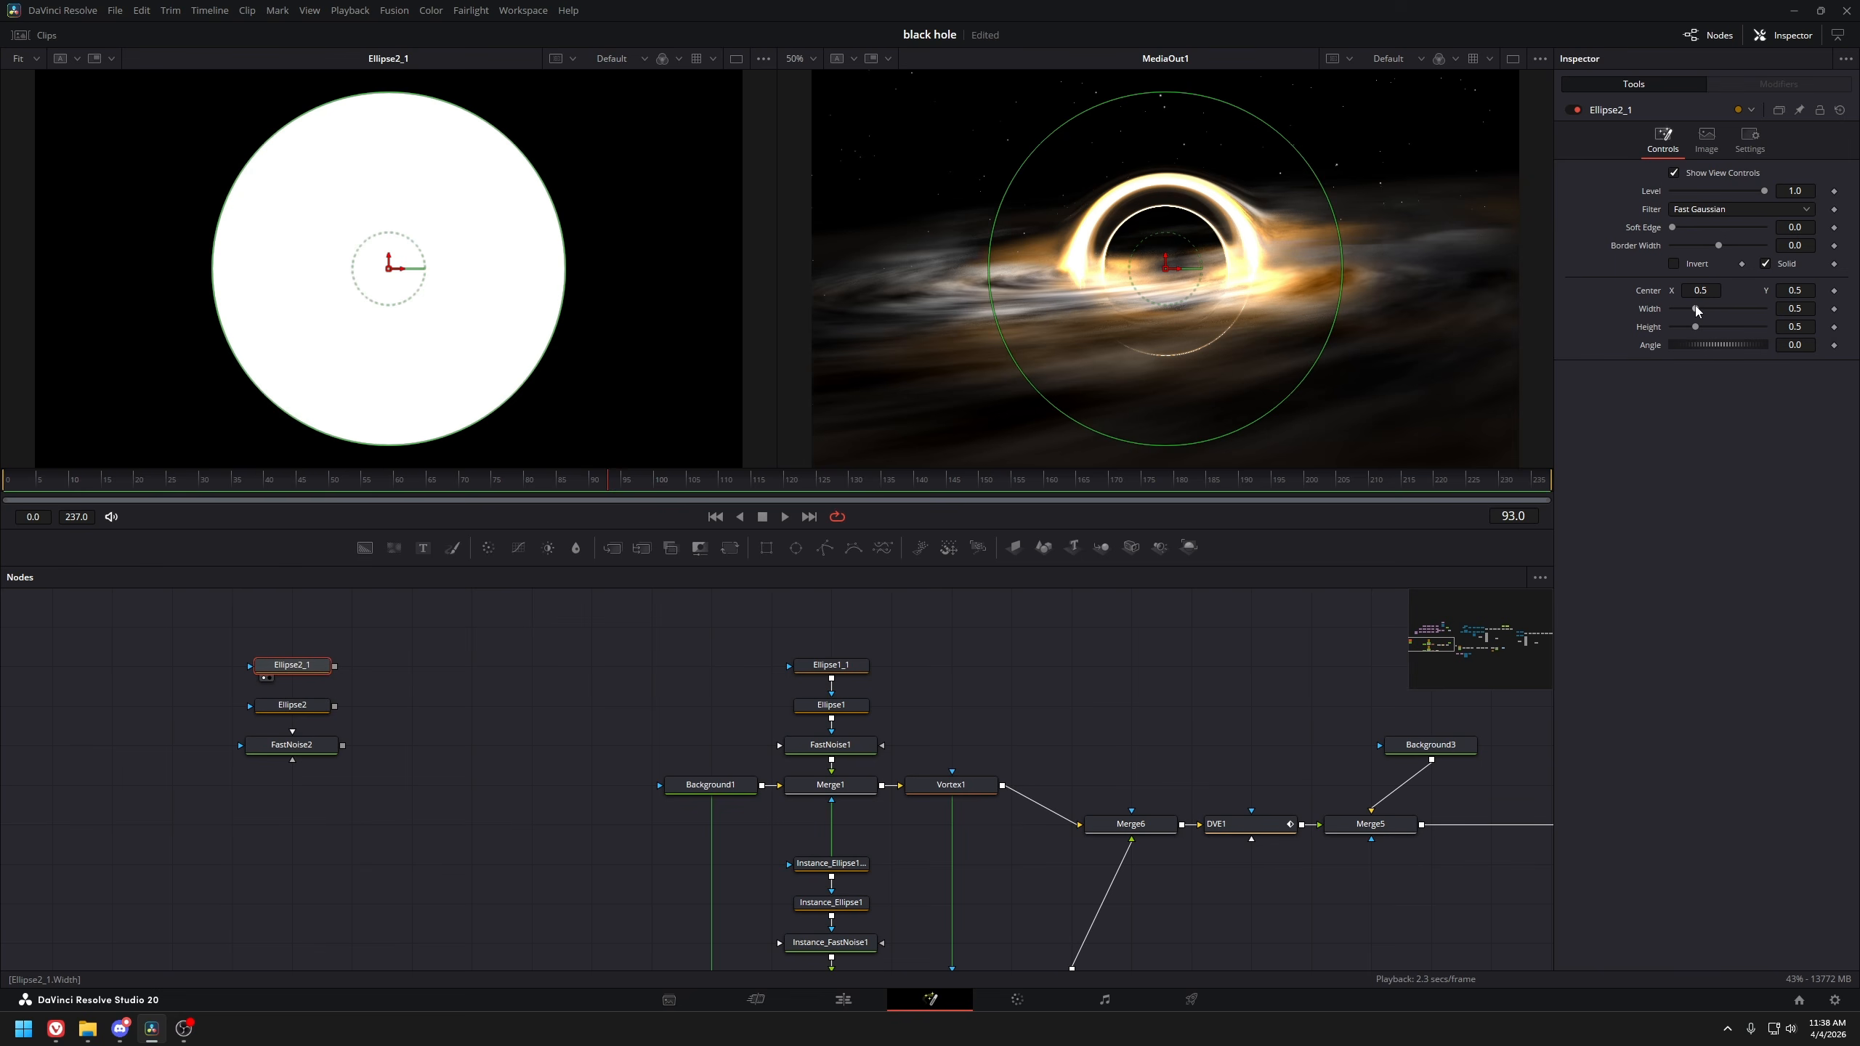
# Set the duplicated ellipse's width and height to 0.236 and its soft edge to 0.0457
pyautogui.moveTo(1695, 308); pyautogui.dragTo(1684, 309)
pyautogui.doubleClick(1793, 309)
pyautogui.hotkey('ctrl', 'c')
pyautogui.doubleClick(1794, 327)
pyautogui.hotkey('ctrl', 'v')
pyautogui.click(1773, 452)
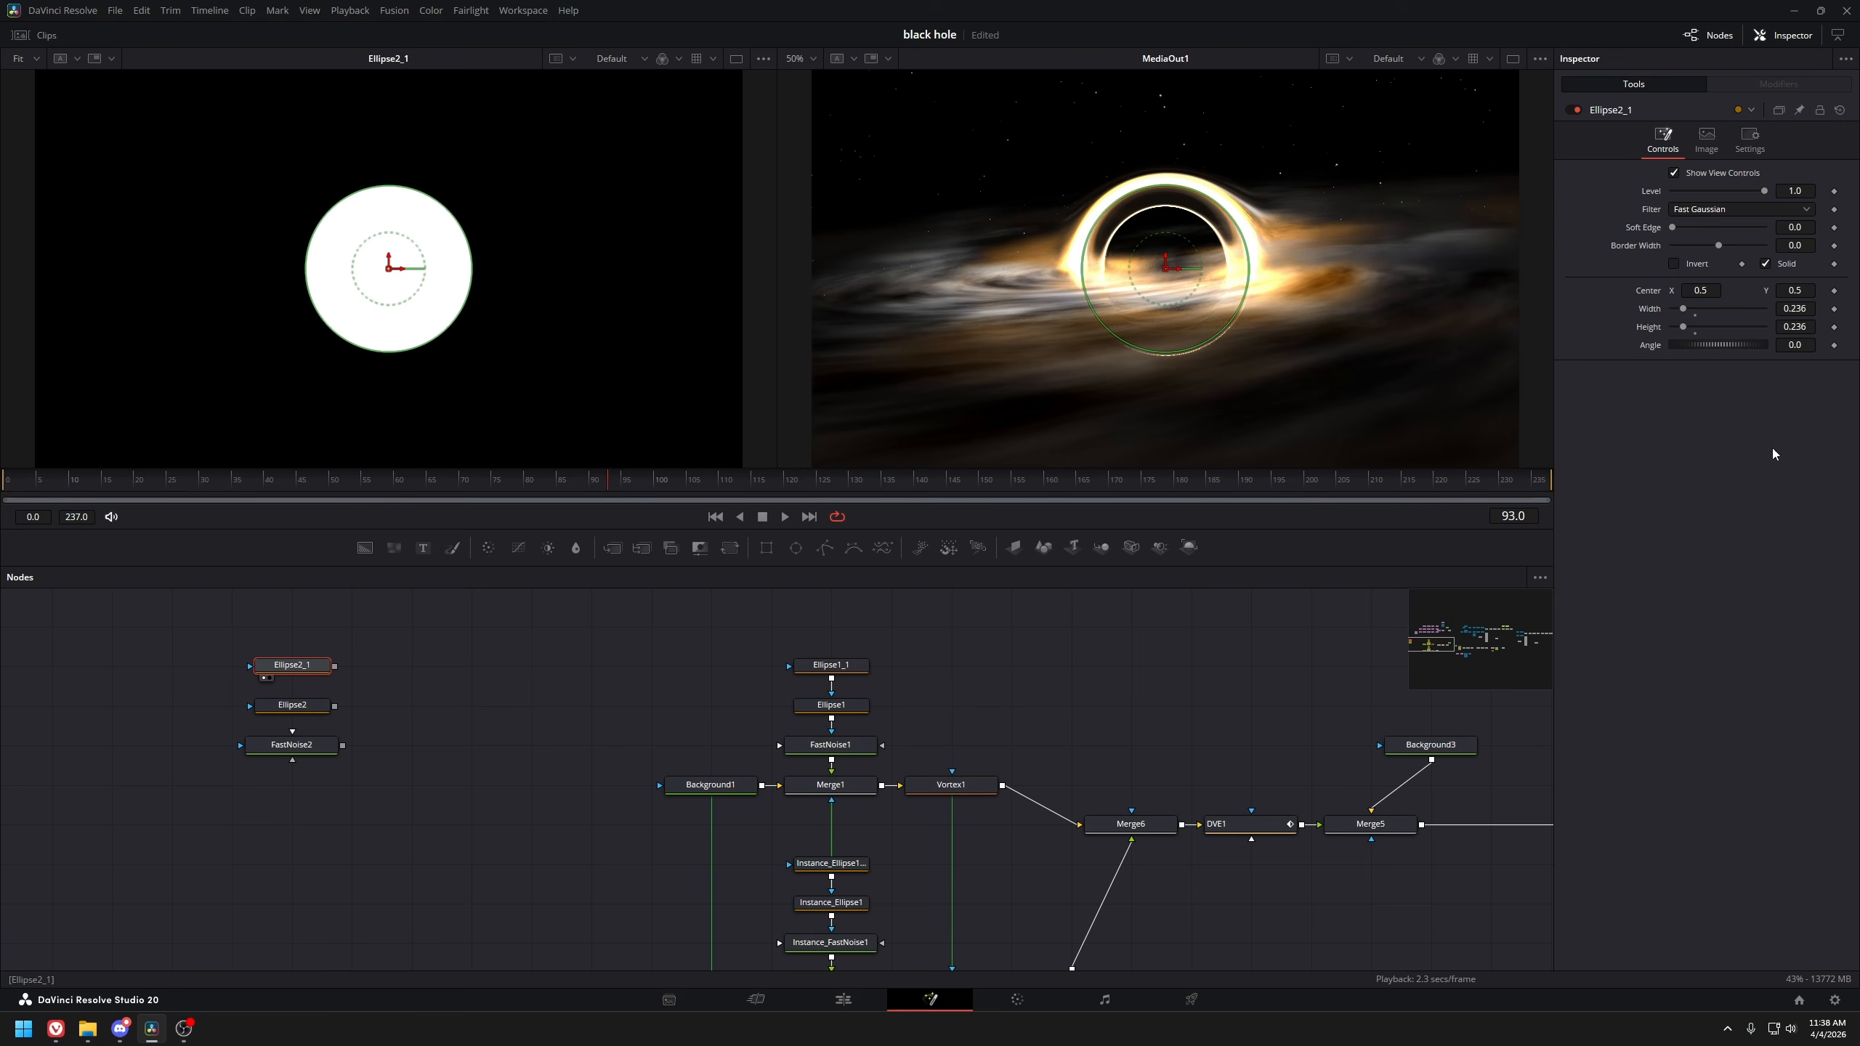
pyautogui.hotkey('ctrl', 's')
pyautogui.moveTo(1672, 229); pyautogui.dragTo(1692, 228)
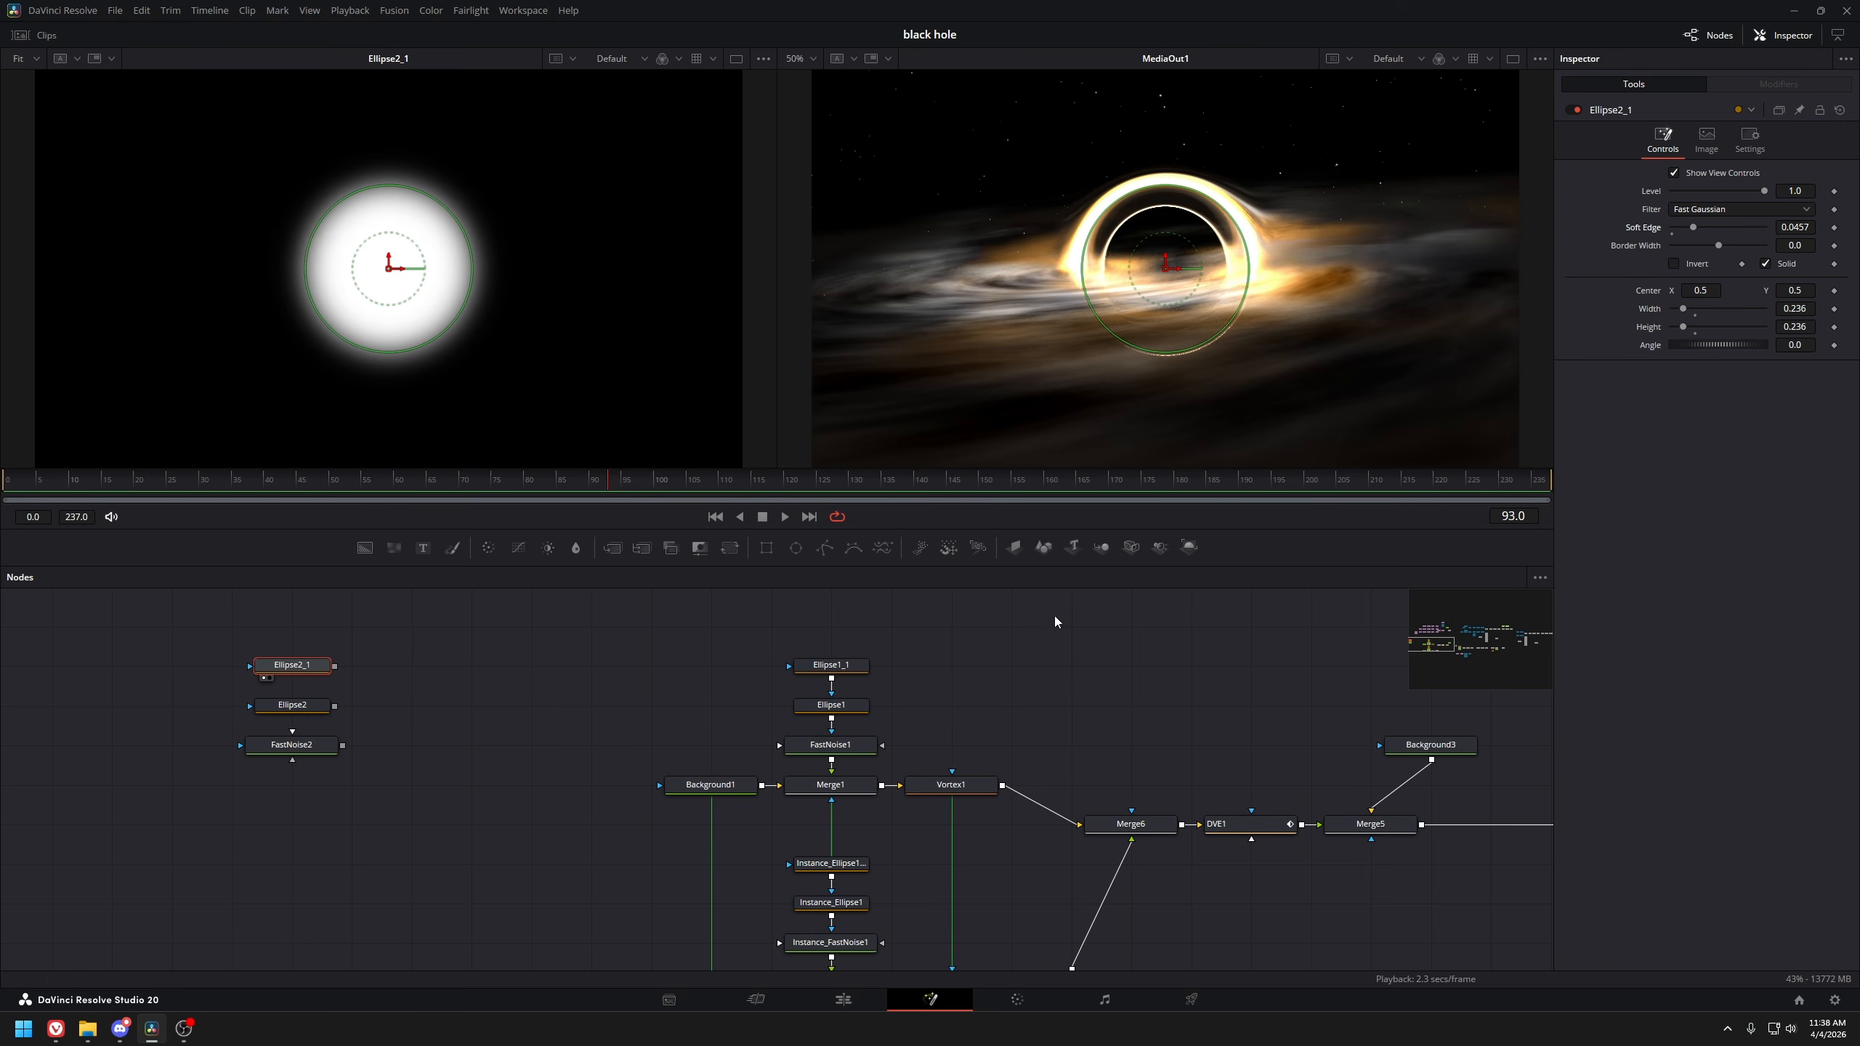
# Connect the smaller Ellipse2_1 mask into Ellipse2 and show Ellipse2 in the first viewer
pyautogui.moveTo(335, 667); pyautogui.dragTo(316, 705)
pyautogui.click(316, 707)
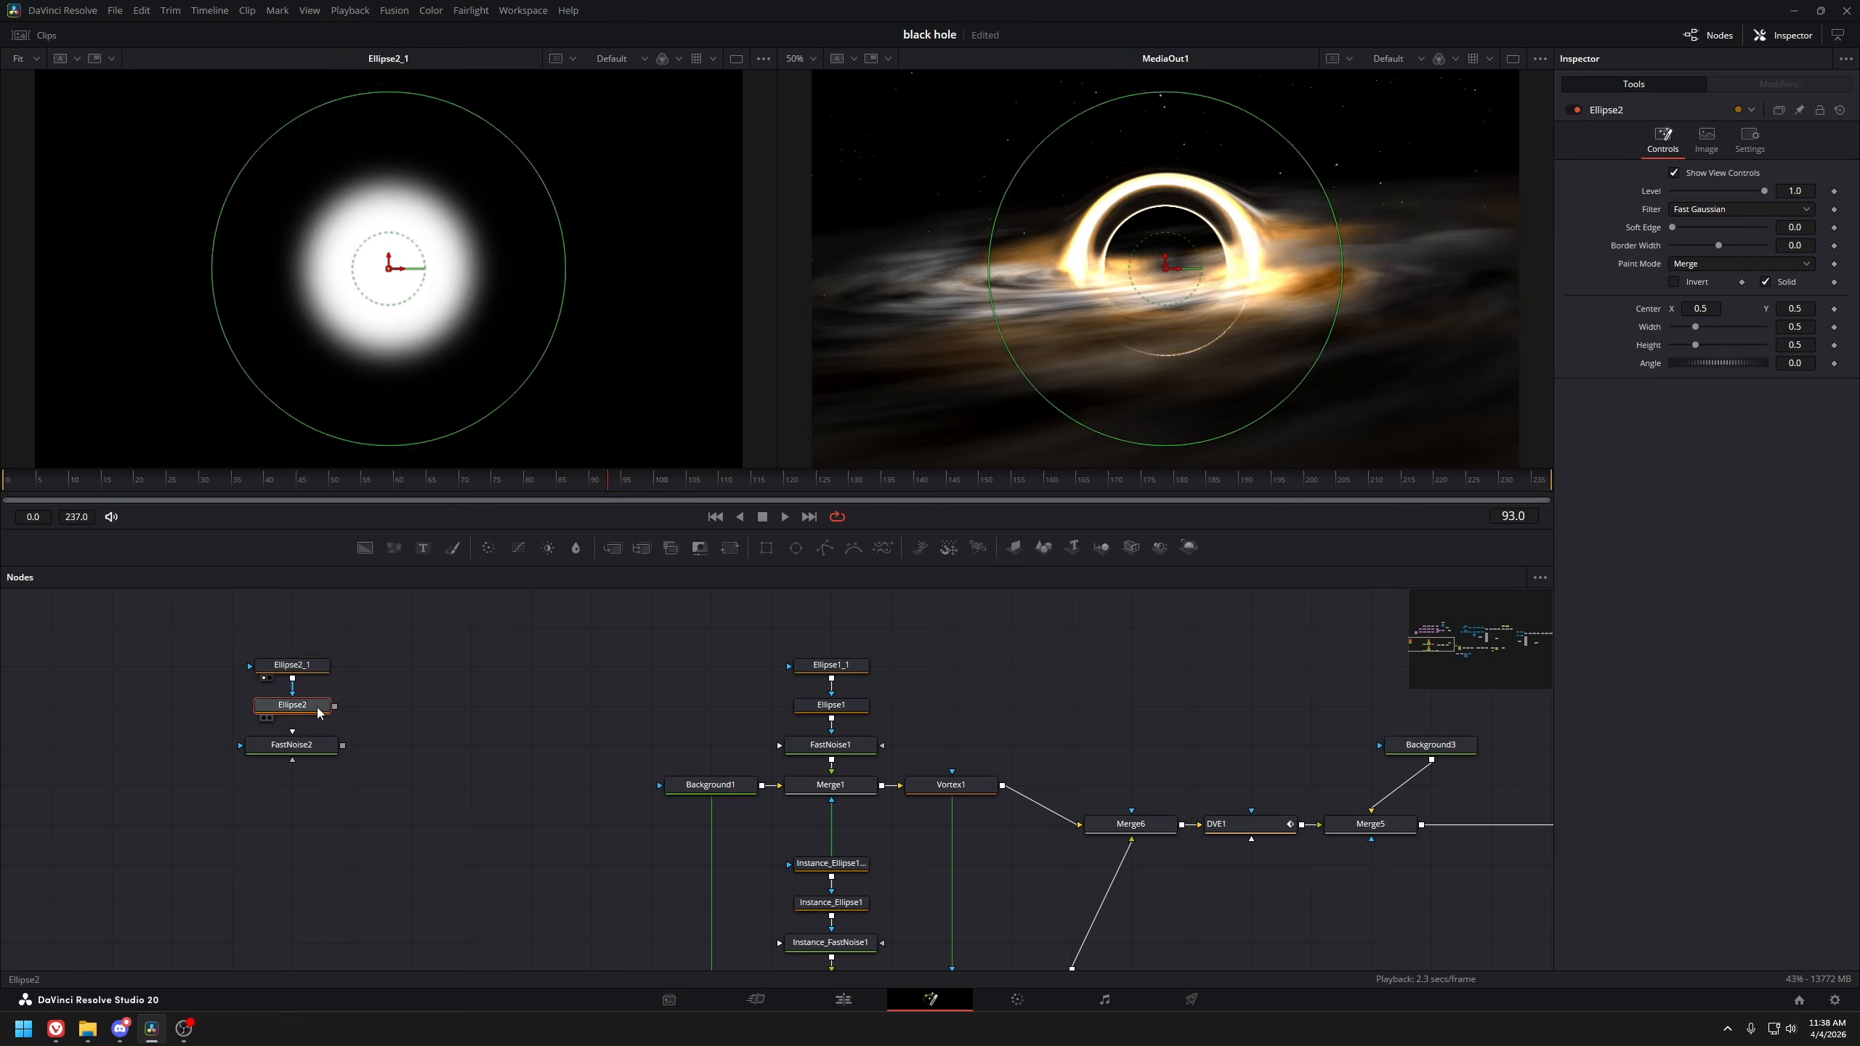
pyautogui.press('1')
# Set Ellipse2's paint mode to Invert and its soft edge to 0.0535
pyautogui.click(1685, 266)
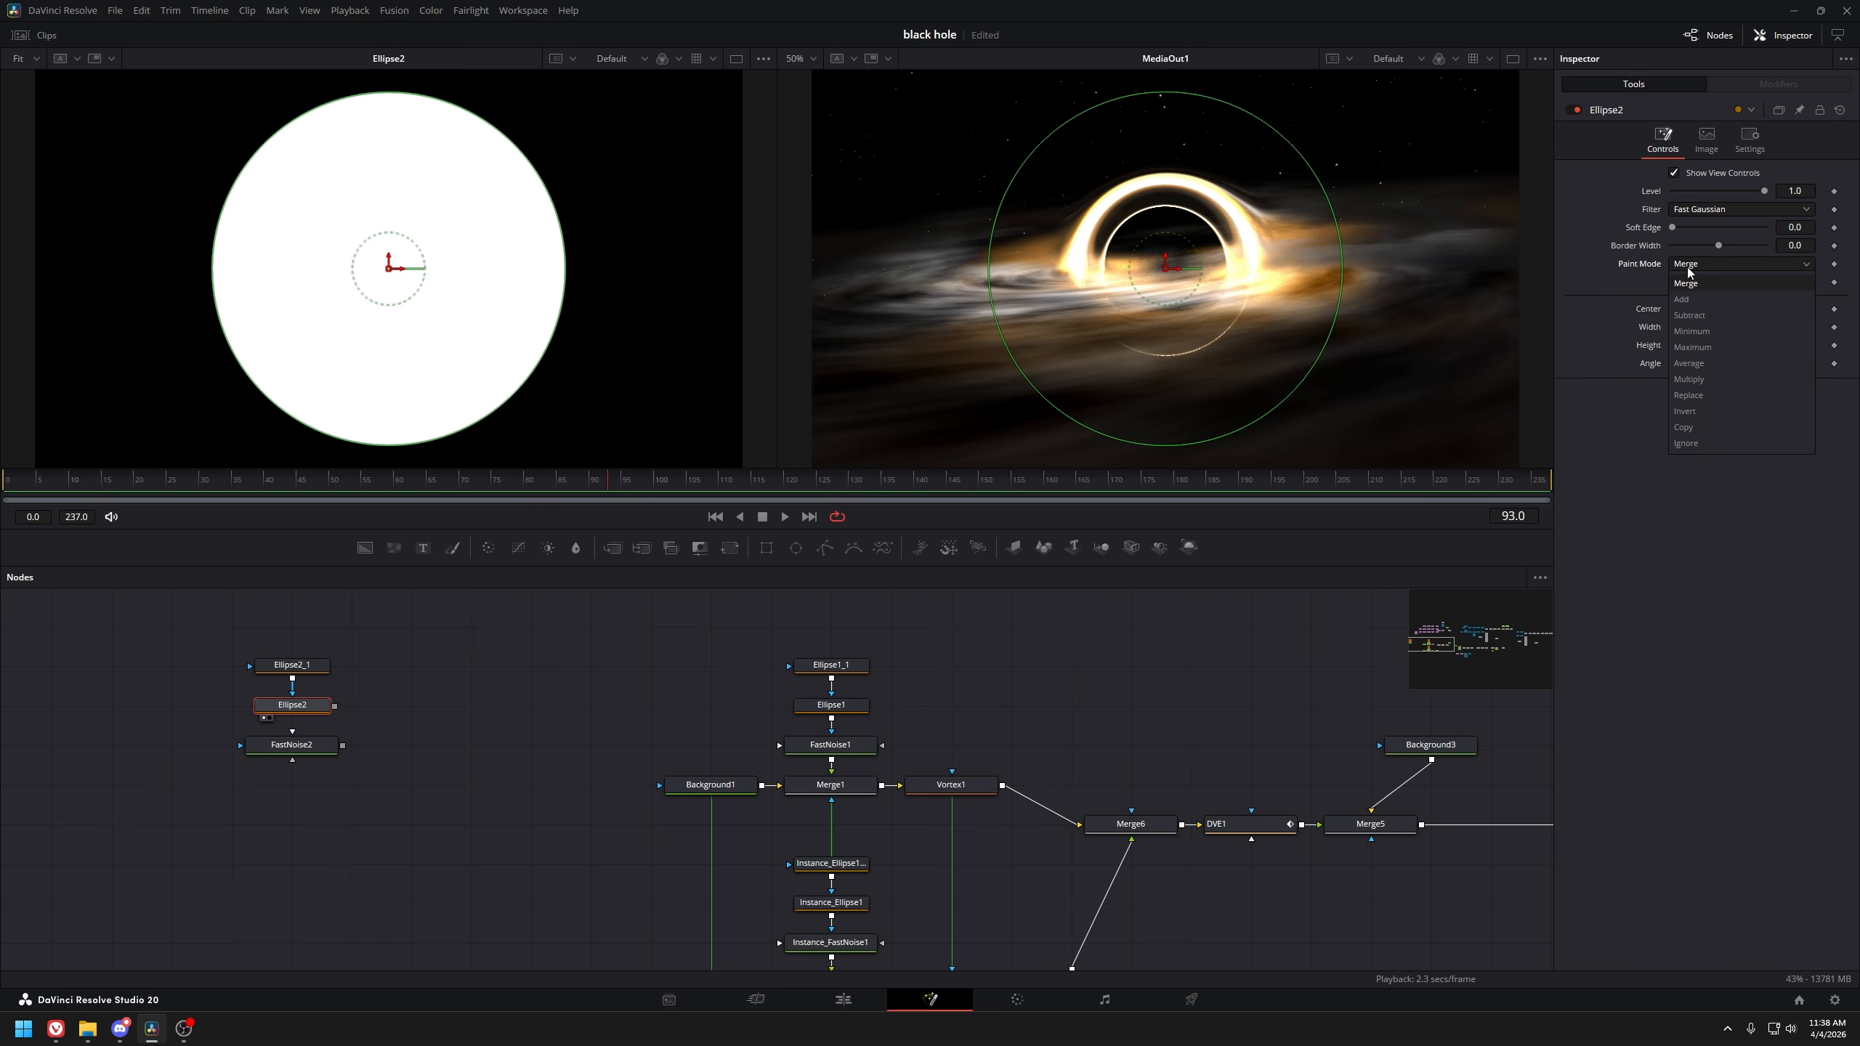
pyautogui.click(1686, 412)
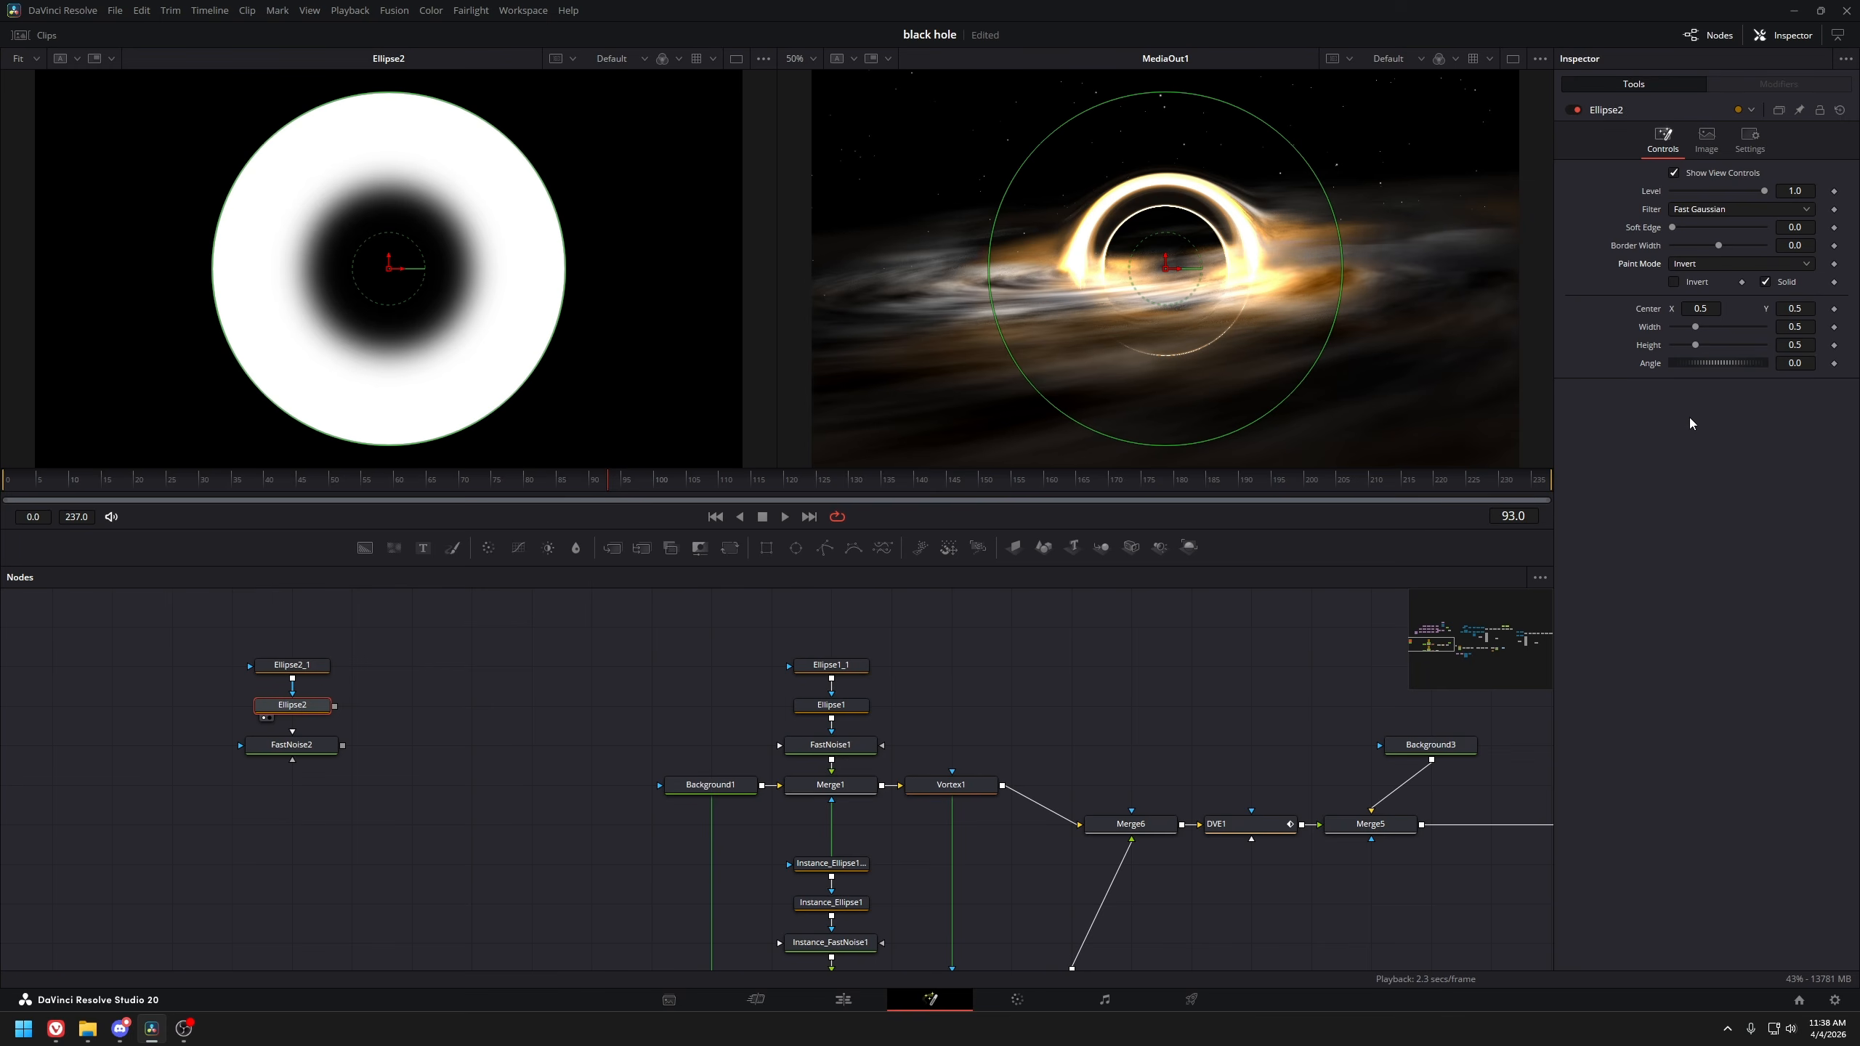
pyautogui.moveTo(1672, 227); pyautogui.dragTo(1693, 220)
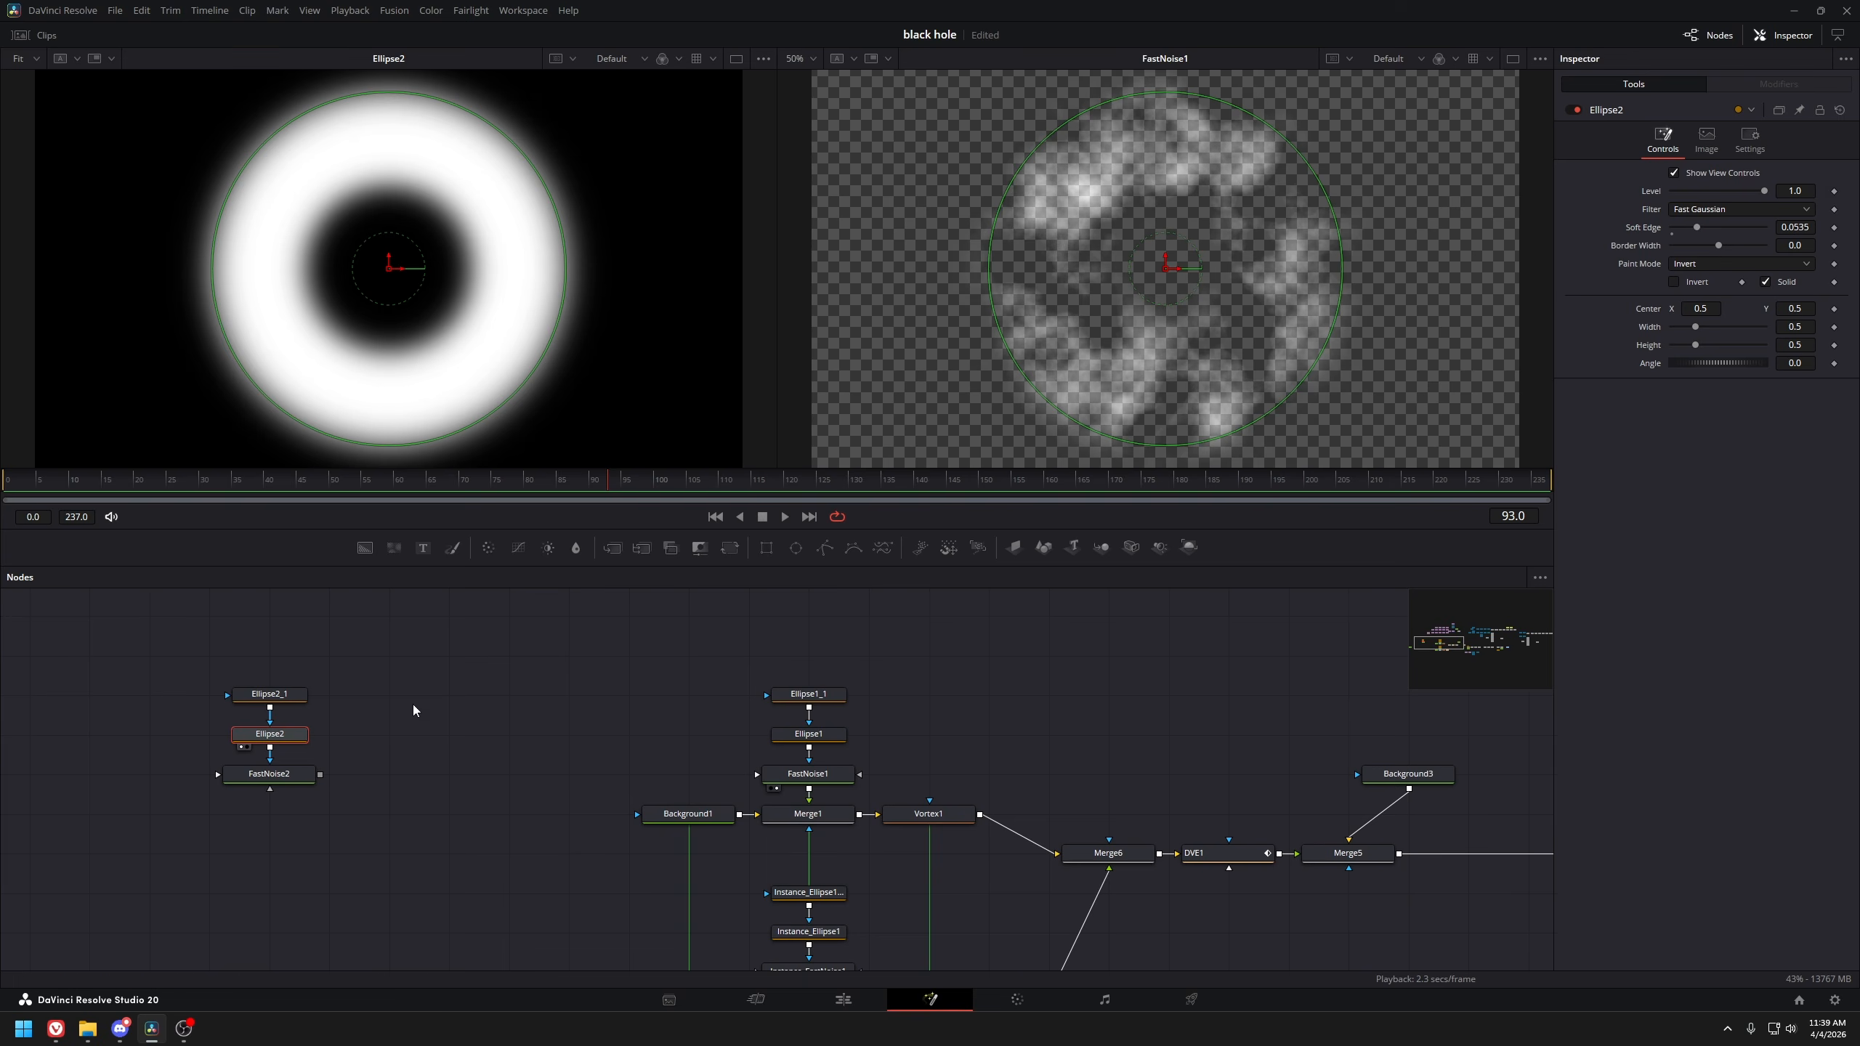
# Set FastNoise2's detail to 8.11, contrast to 2.71, brightness to -0.73, scale to 5.35 and seethe rate to 0.118
pyautogui.click(282, 781)
pyautogui.press('1')
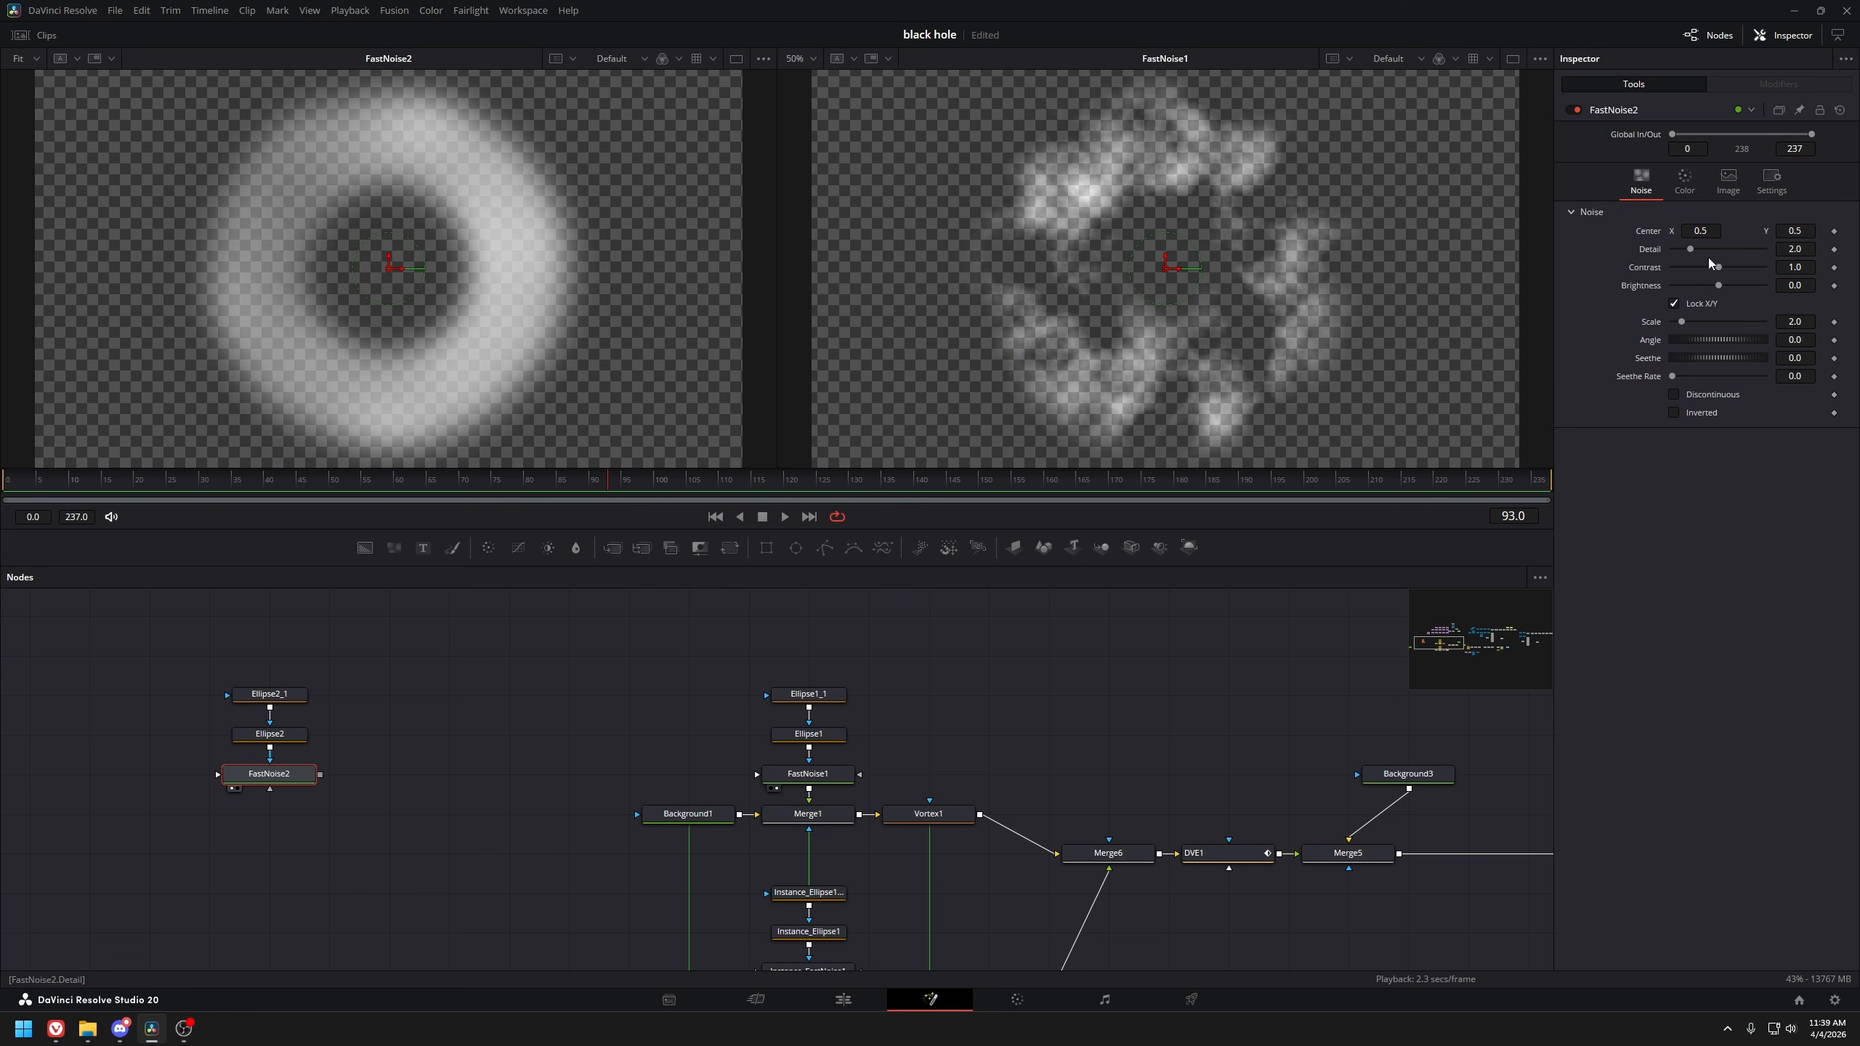
pyautogui.moveTo(1703, 253); pyautogui.dragTo(1684, 375)
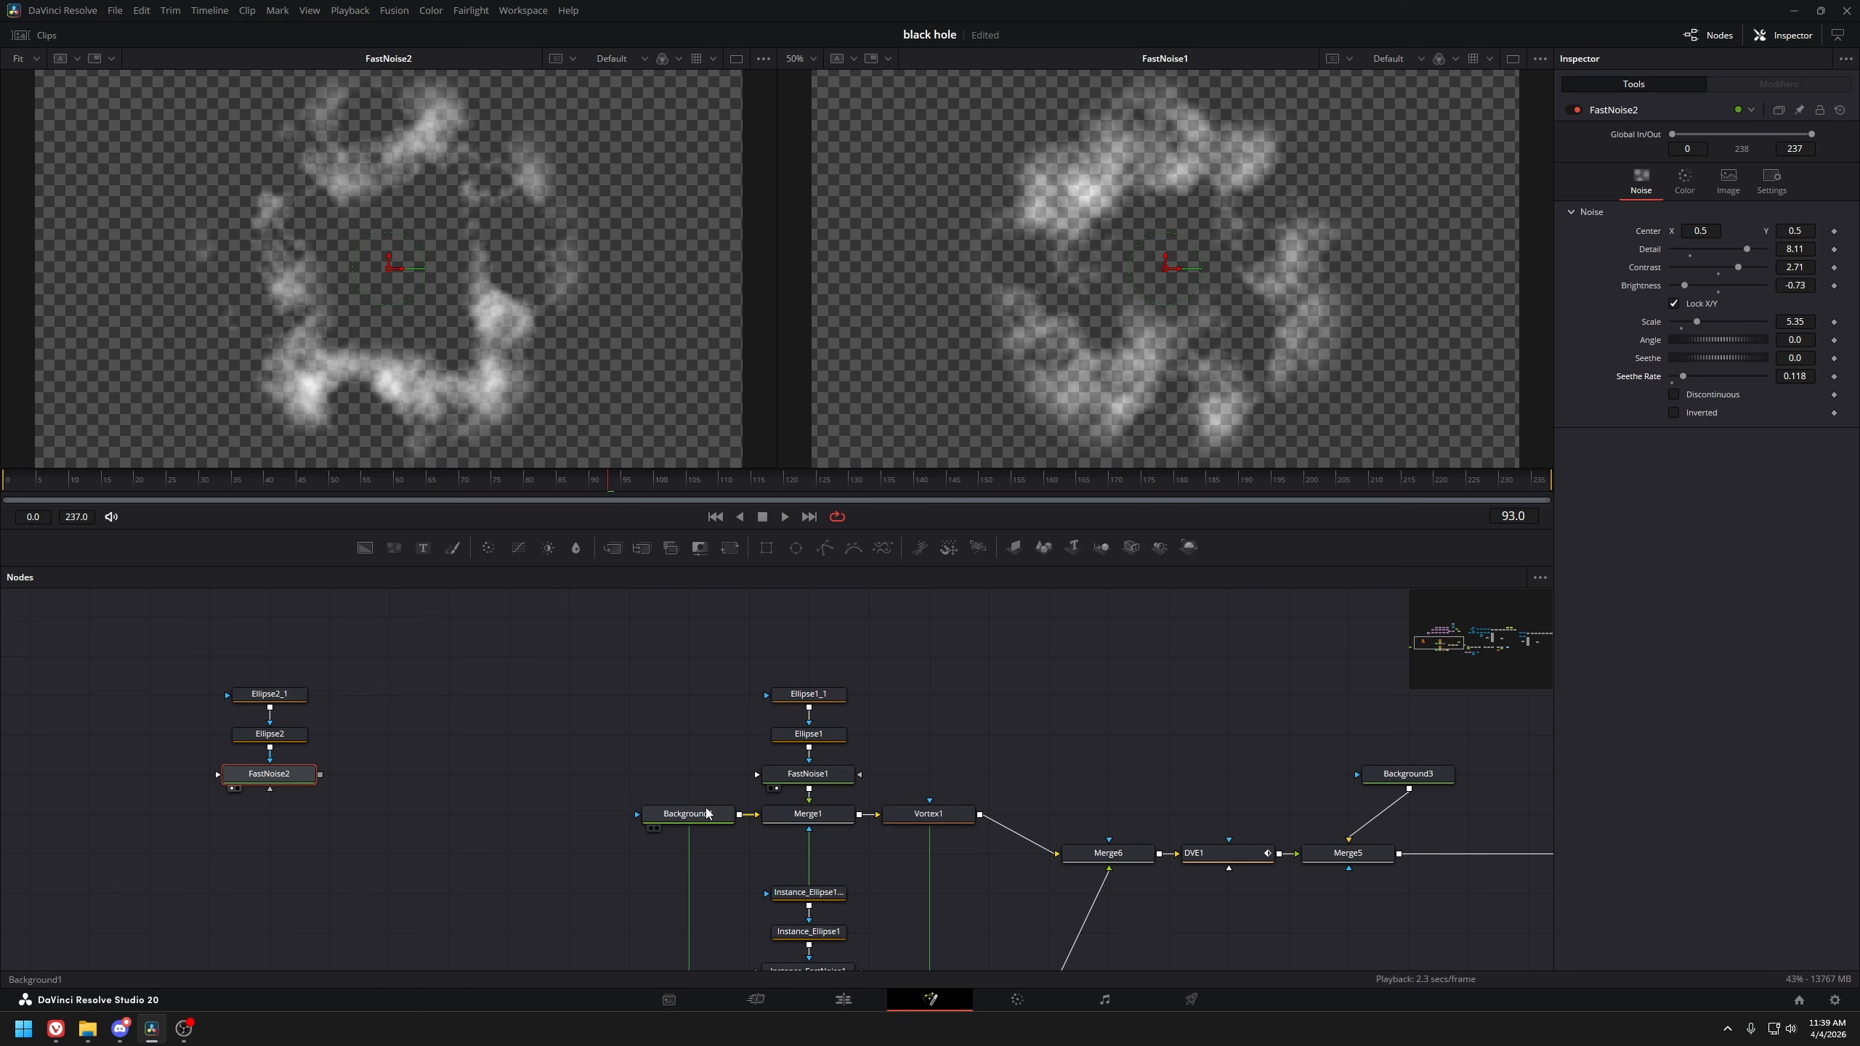
# Check the existing Vortex1 result for reference and add a Vortex node after FastNoise2
pyautogui.moveTo(710, 815); pyautogui.dragTo(712, 803)
pyautogui.click(938, 804)
pyautogui.press('1')
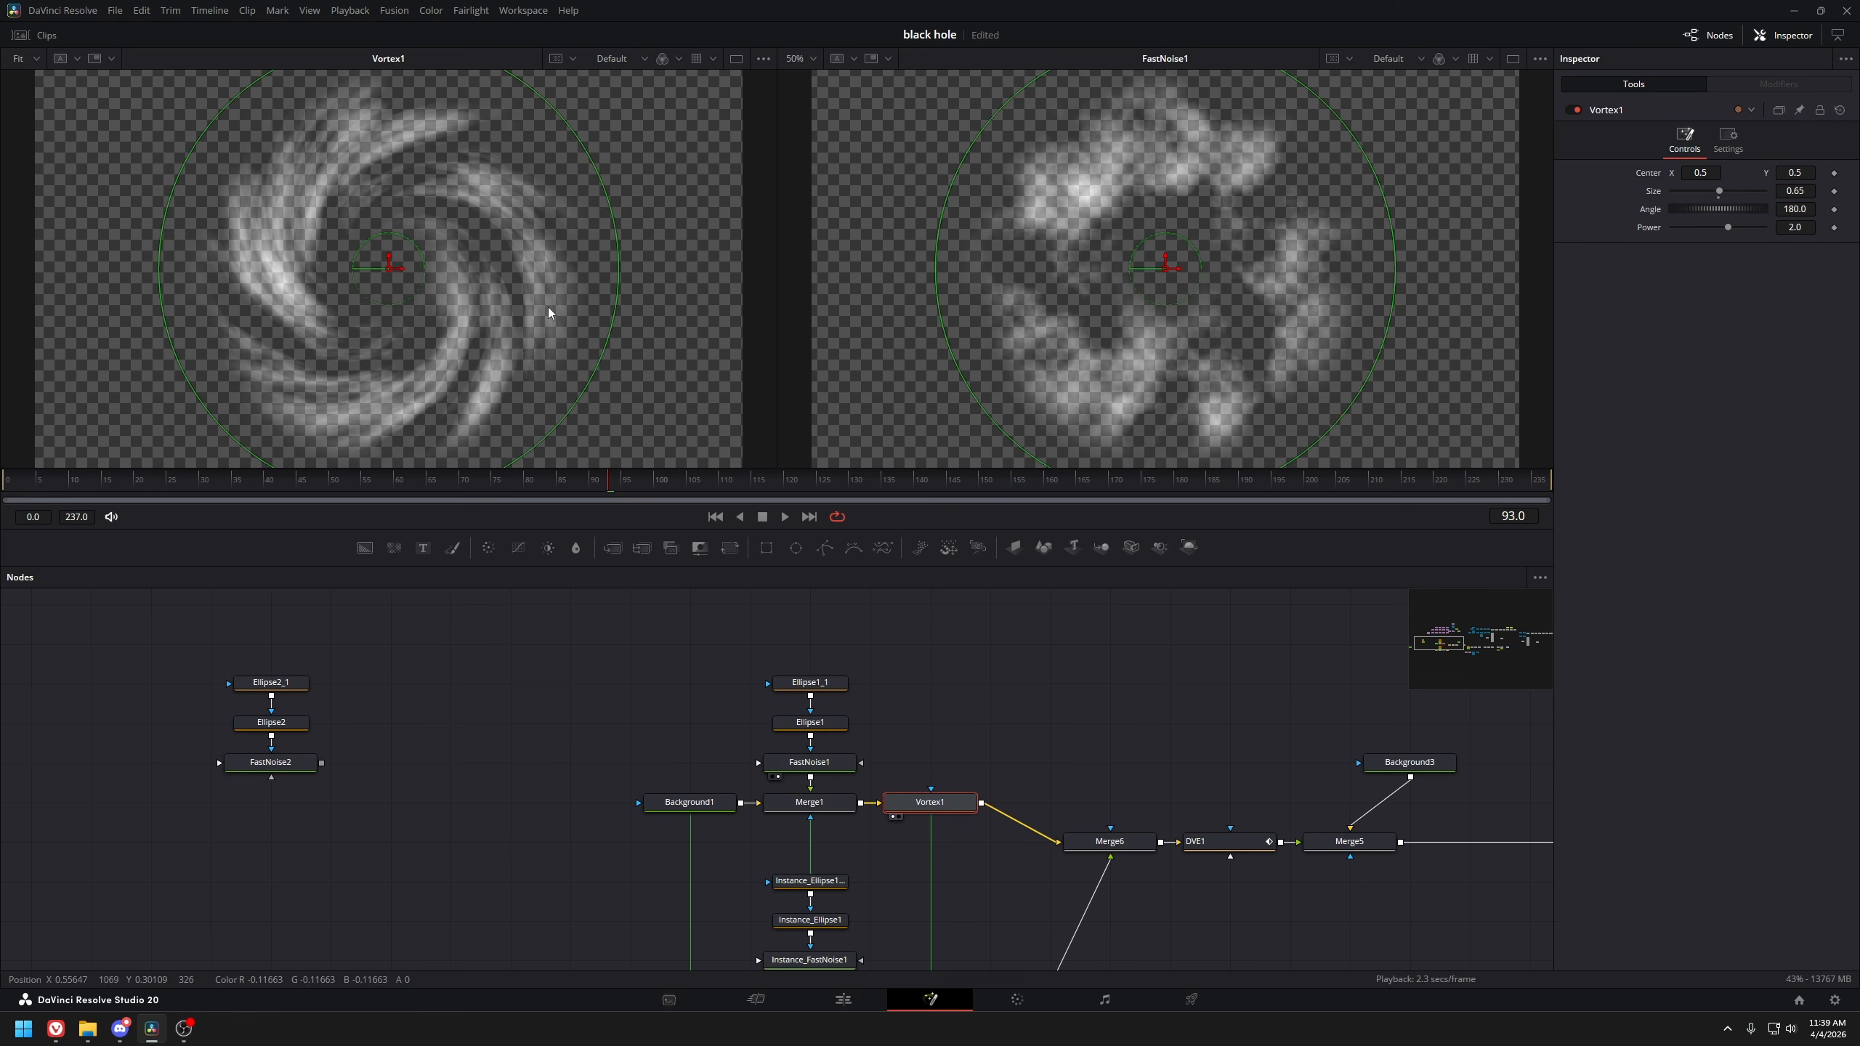
pyautogui.click(293, 764)
pyautogui.scroll(2, 292, 763)
pyautogui.hotkey('shift', 'space')
pyautogui.write('vort')
pyautogui.press('Return')
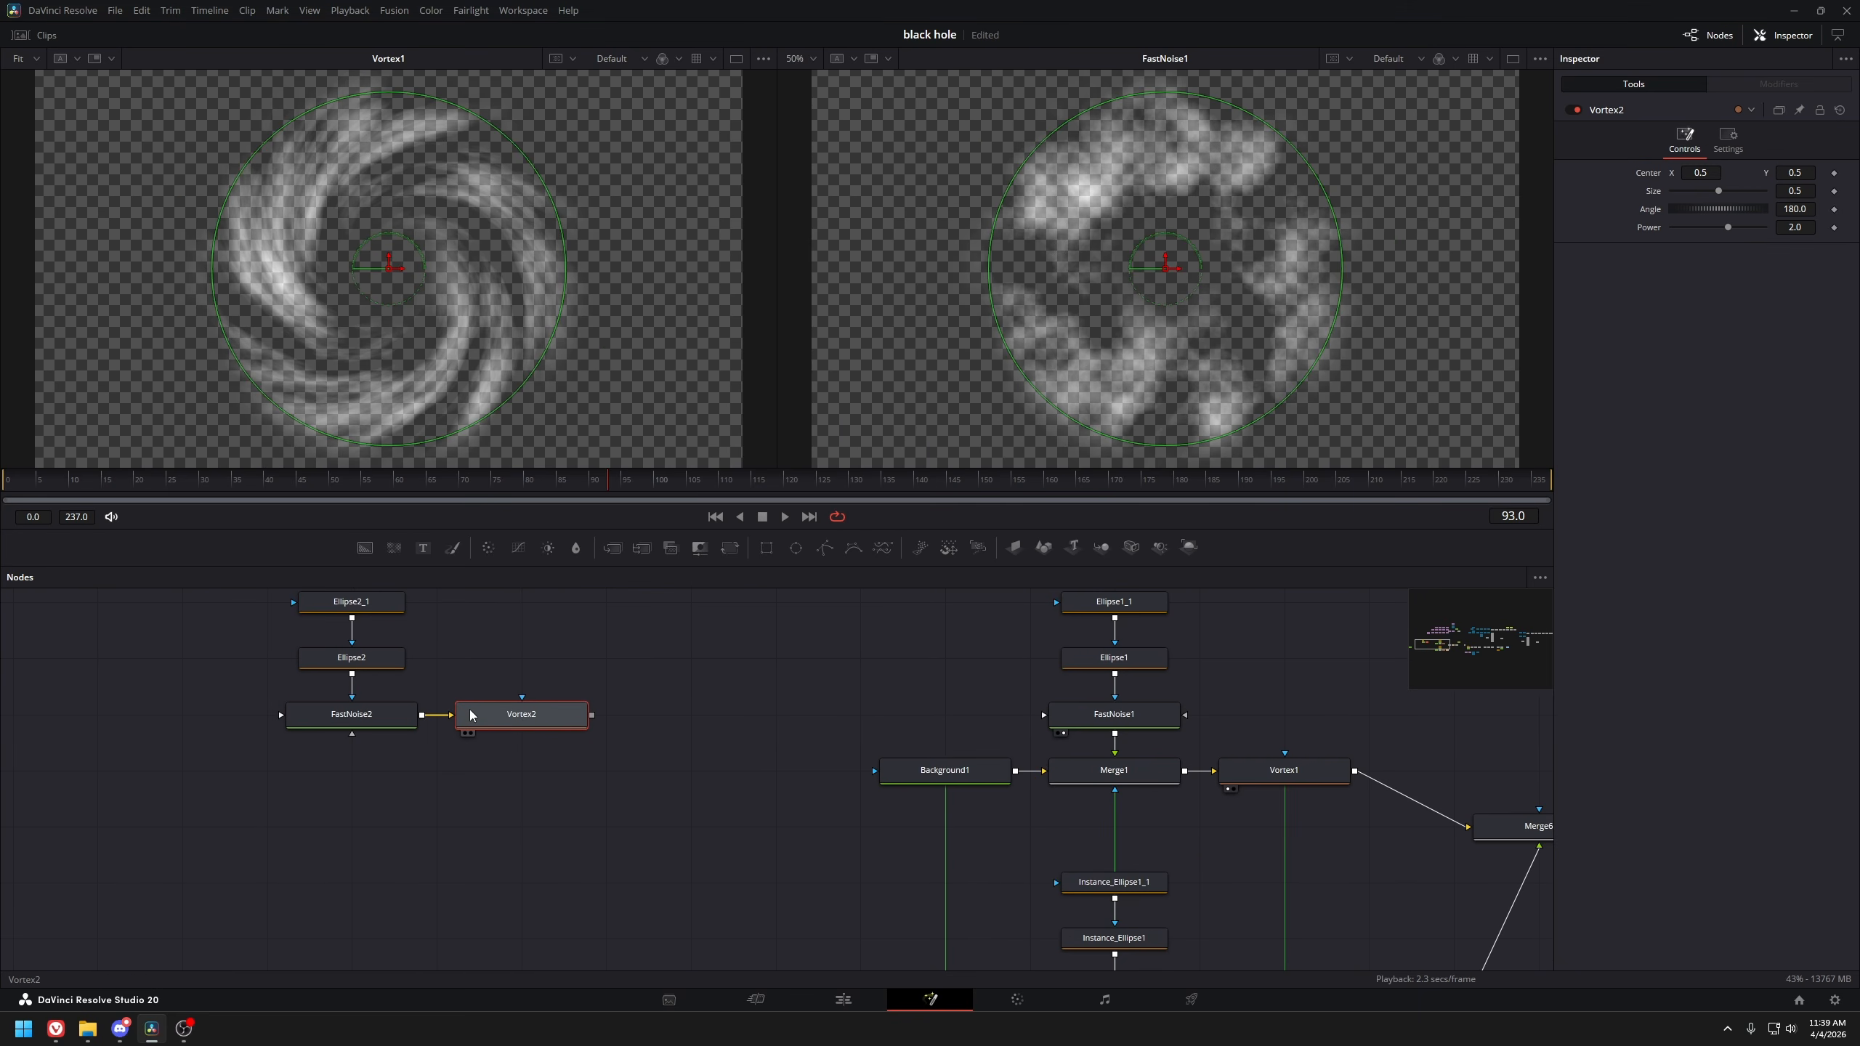
# Show Vortex2 in the first viewer and set its size to 0.65 and power to 1.25
pyautogui.press('1')
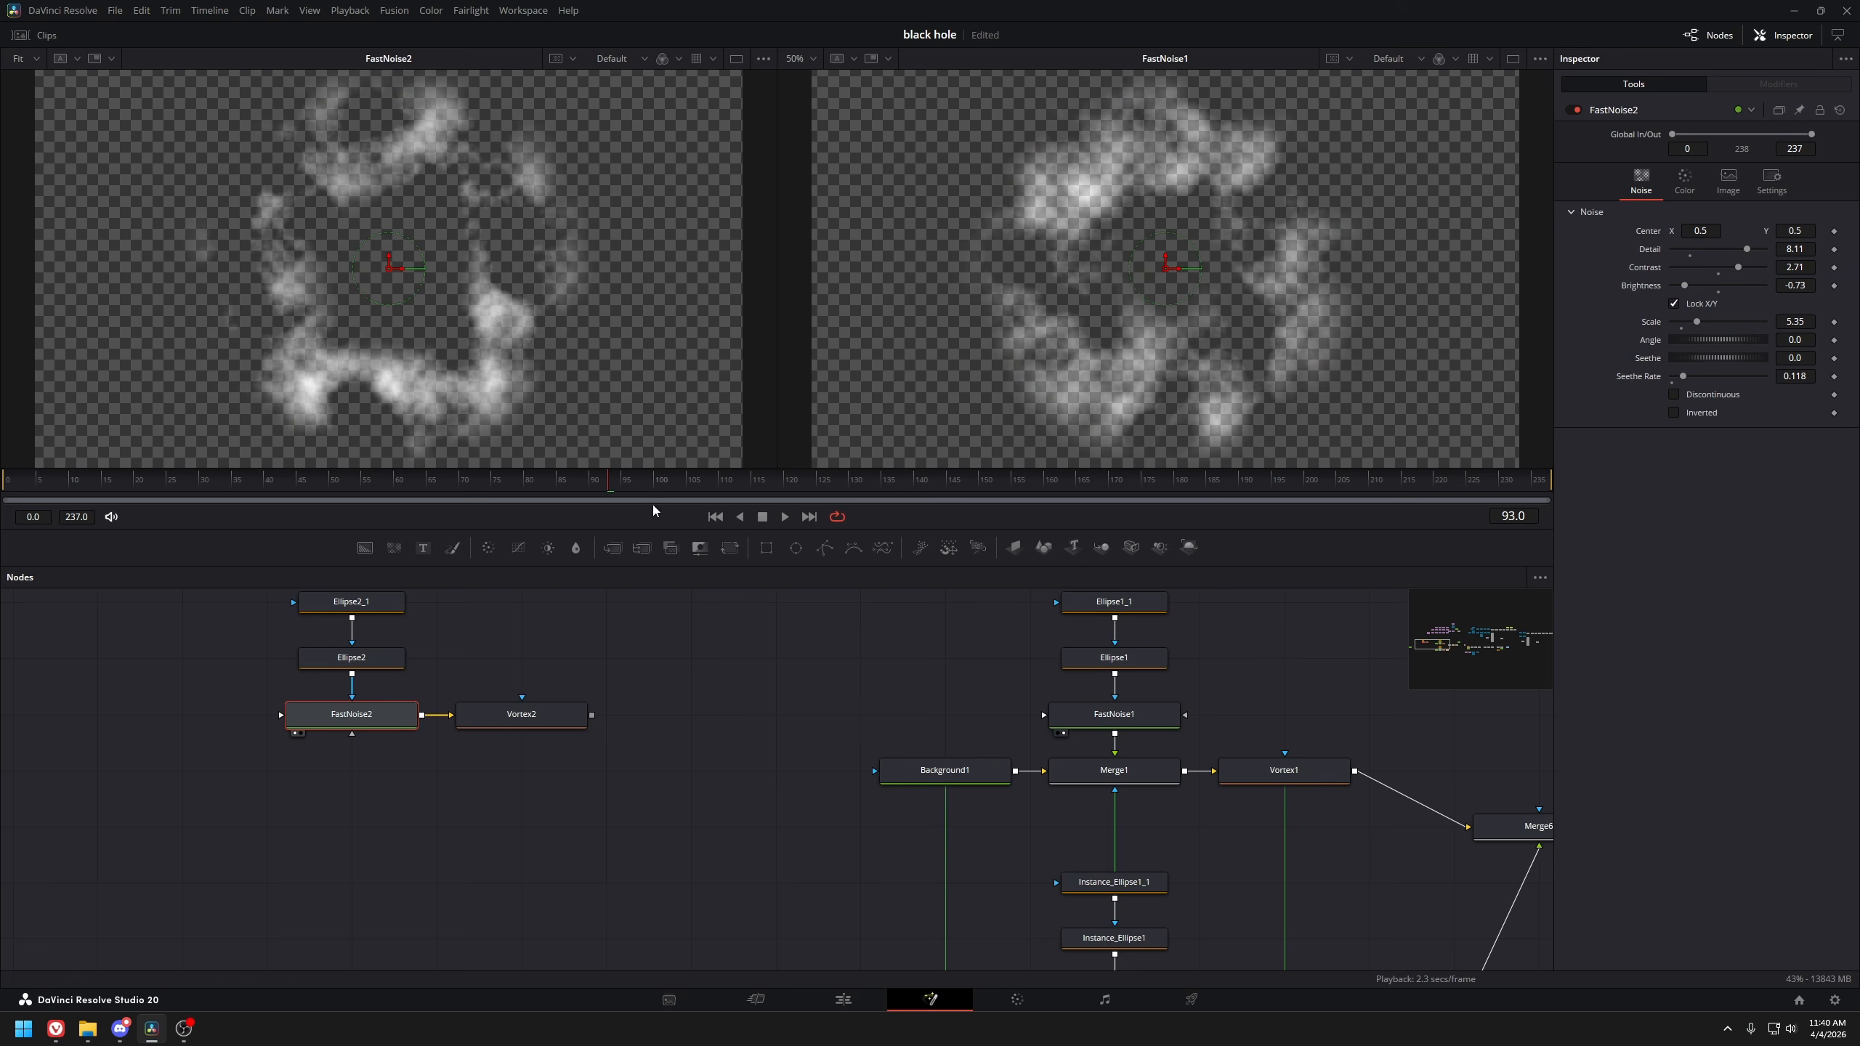
pyautogui.moveTo(1718, 190); pyautogui.dragTo(1726, 215)
pyautogui.moveTo(1205, 810); pyautogui.dragTo(1137, 803)
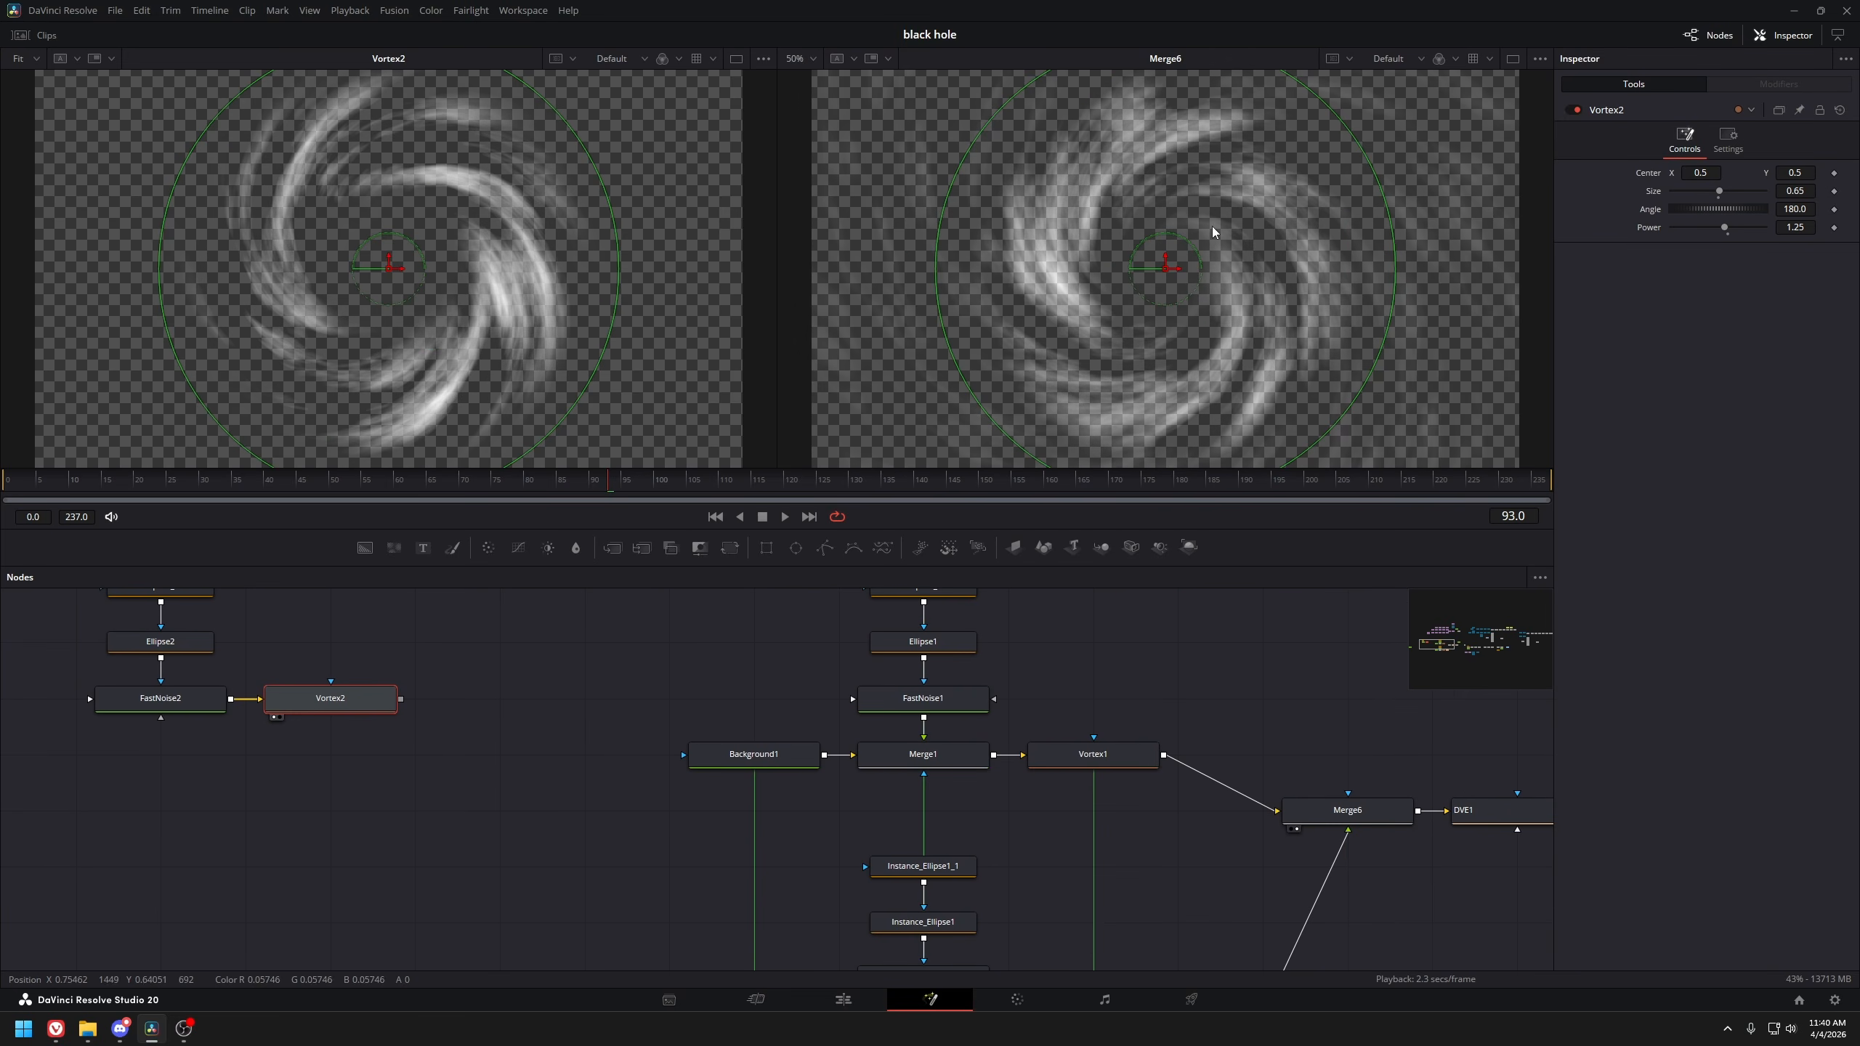
# Examine the instanced noise branch by showing Instance_FastNoise1 and Transform1 in the second viewer
pyautogui.moveTo(1147, 776); pyautogui.dragTo(1096, 657)
pyautogui.click(870, 860)
pyautogui.press('2')
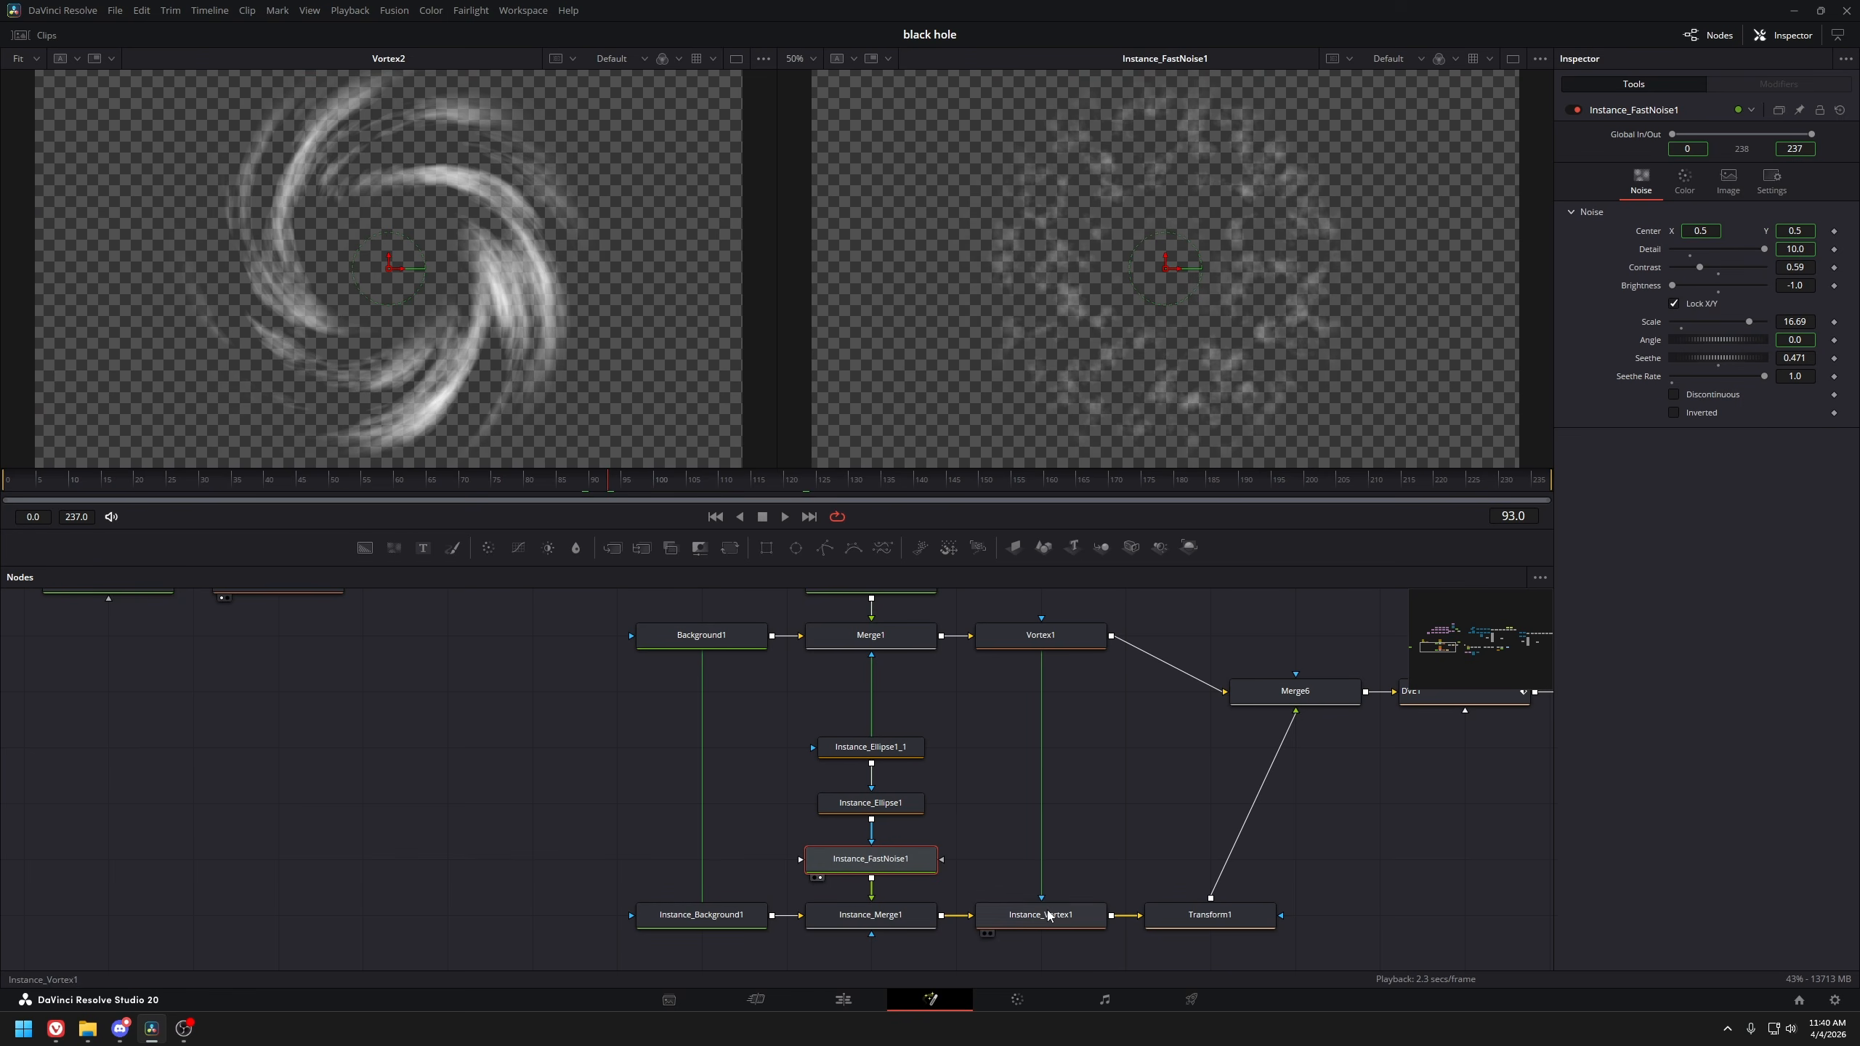
pyautogui.click(1205, 915)
pyautogui.press('2')
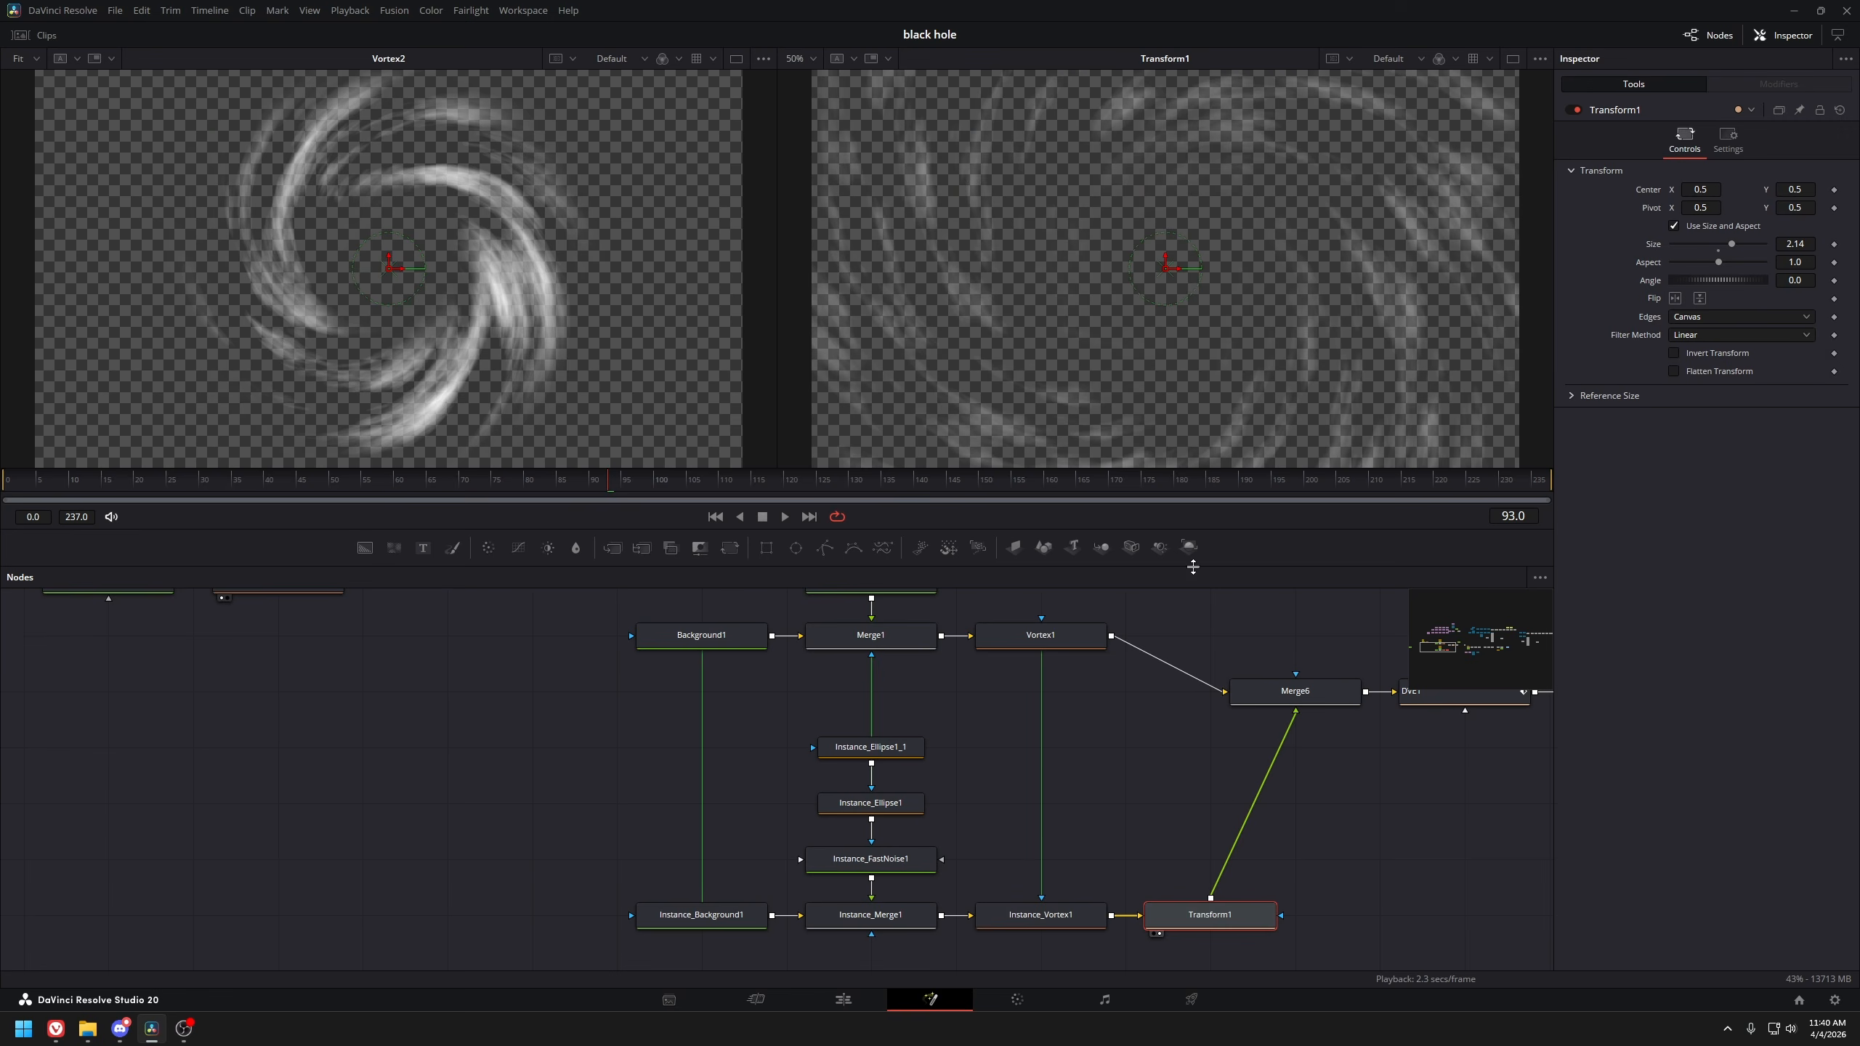
# Show Merge6 in the second viewer and undo its last blend change
pyautogui.click(1299, 694)
pyautogui.press('2')
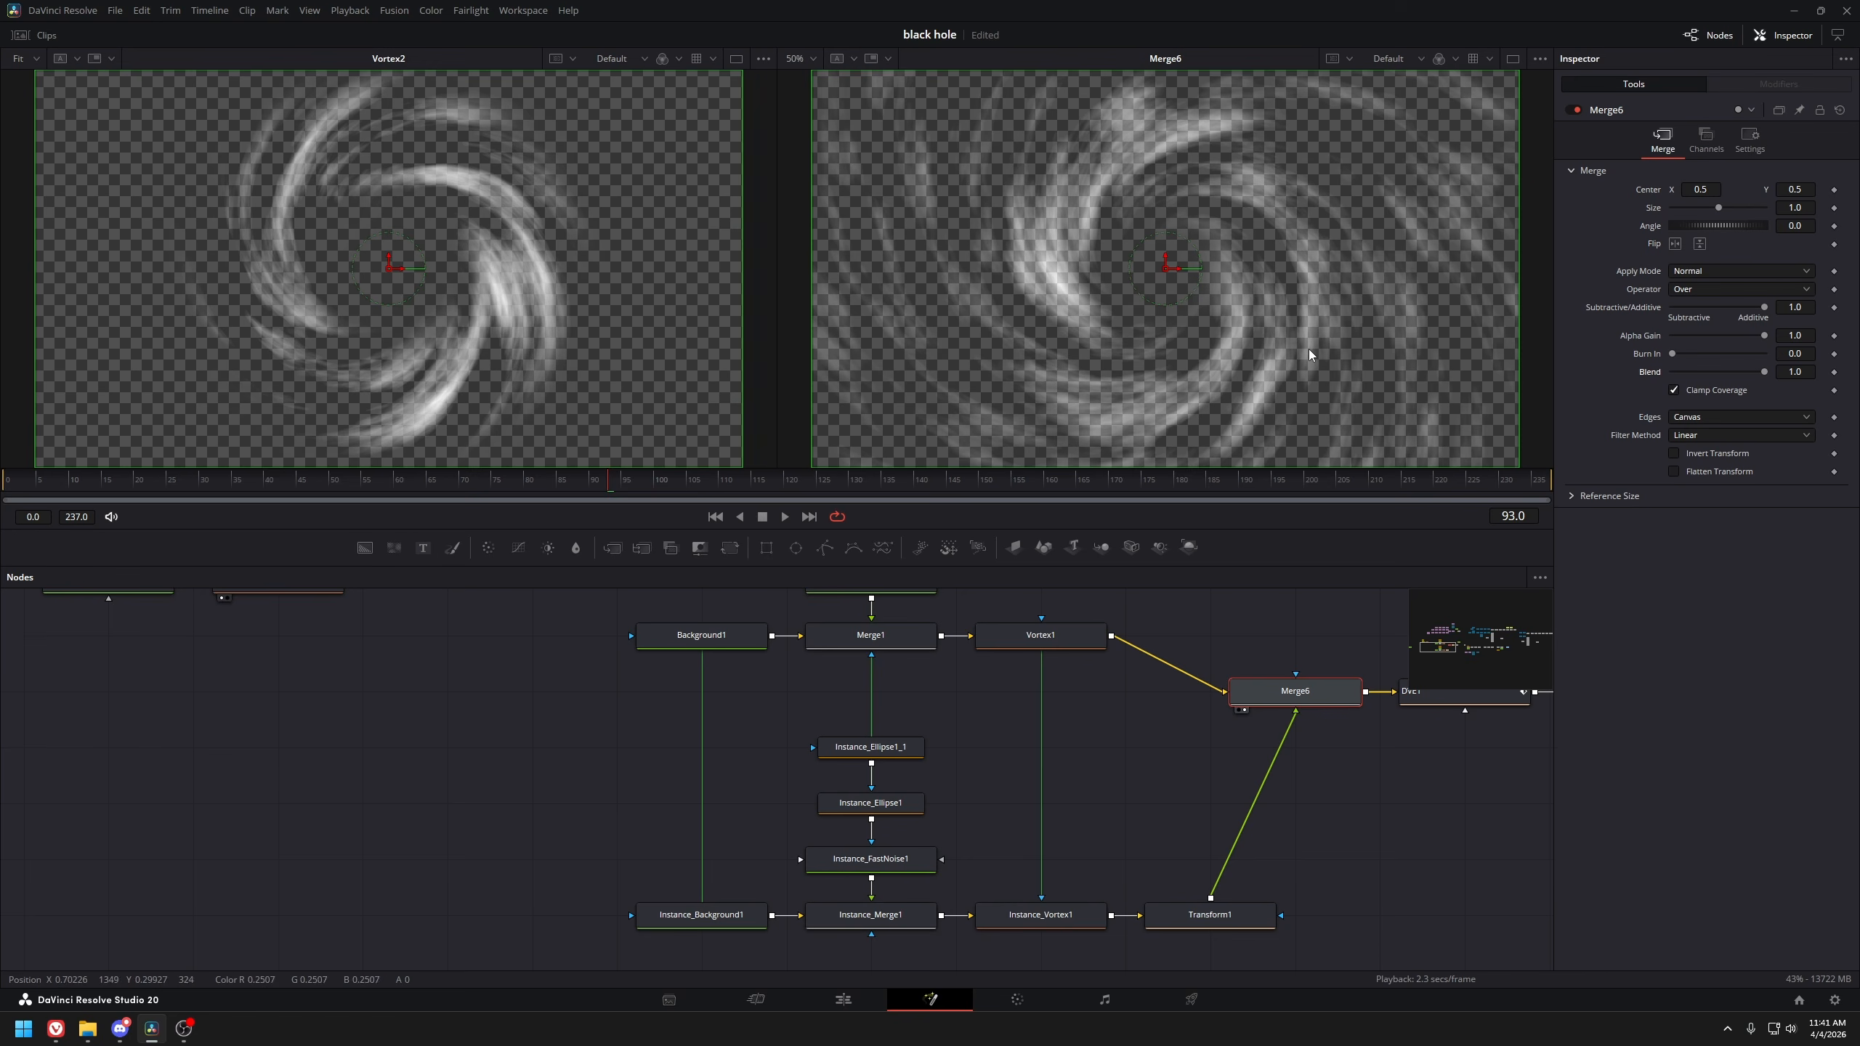
pyautogui.hotkey('ctrl', 'z')
# Duplicate the Ellipse2_1, Ellipse2, FastNoise2 and Vortex2 nodes as a second branch below the original
pyautogui.moveTo(1323, 778); pyautogui.dragTo(1465, 850)
pyautogui.moveTo(619, 706); pyautogui.dragTo(874, 836)
pyautogui.moveTo(454, 863); pyautogui.dragTo(747, 674)
pyautogui.scroll(-1, 754, 703)
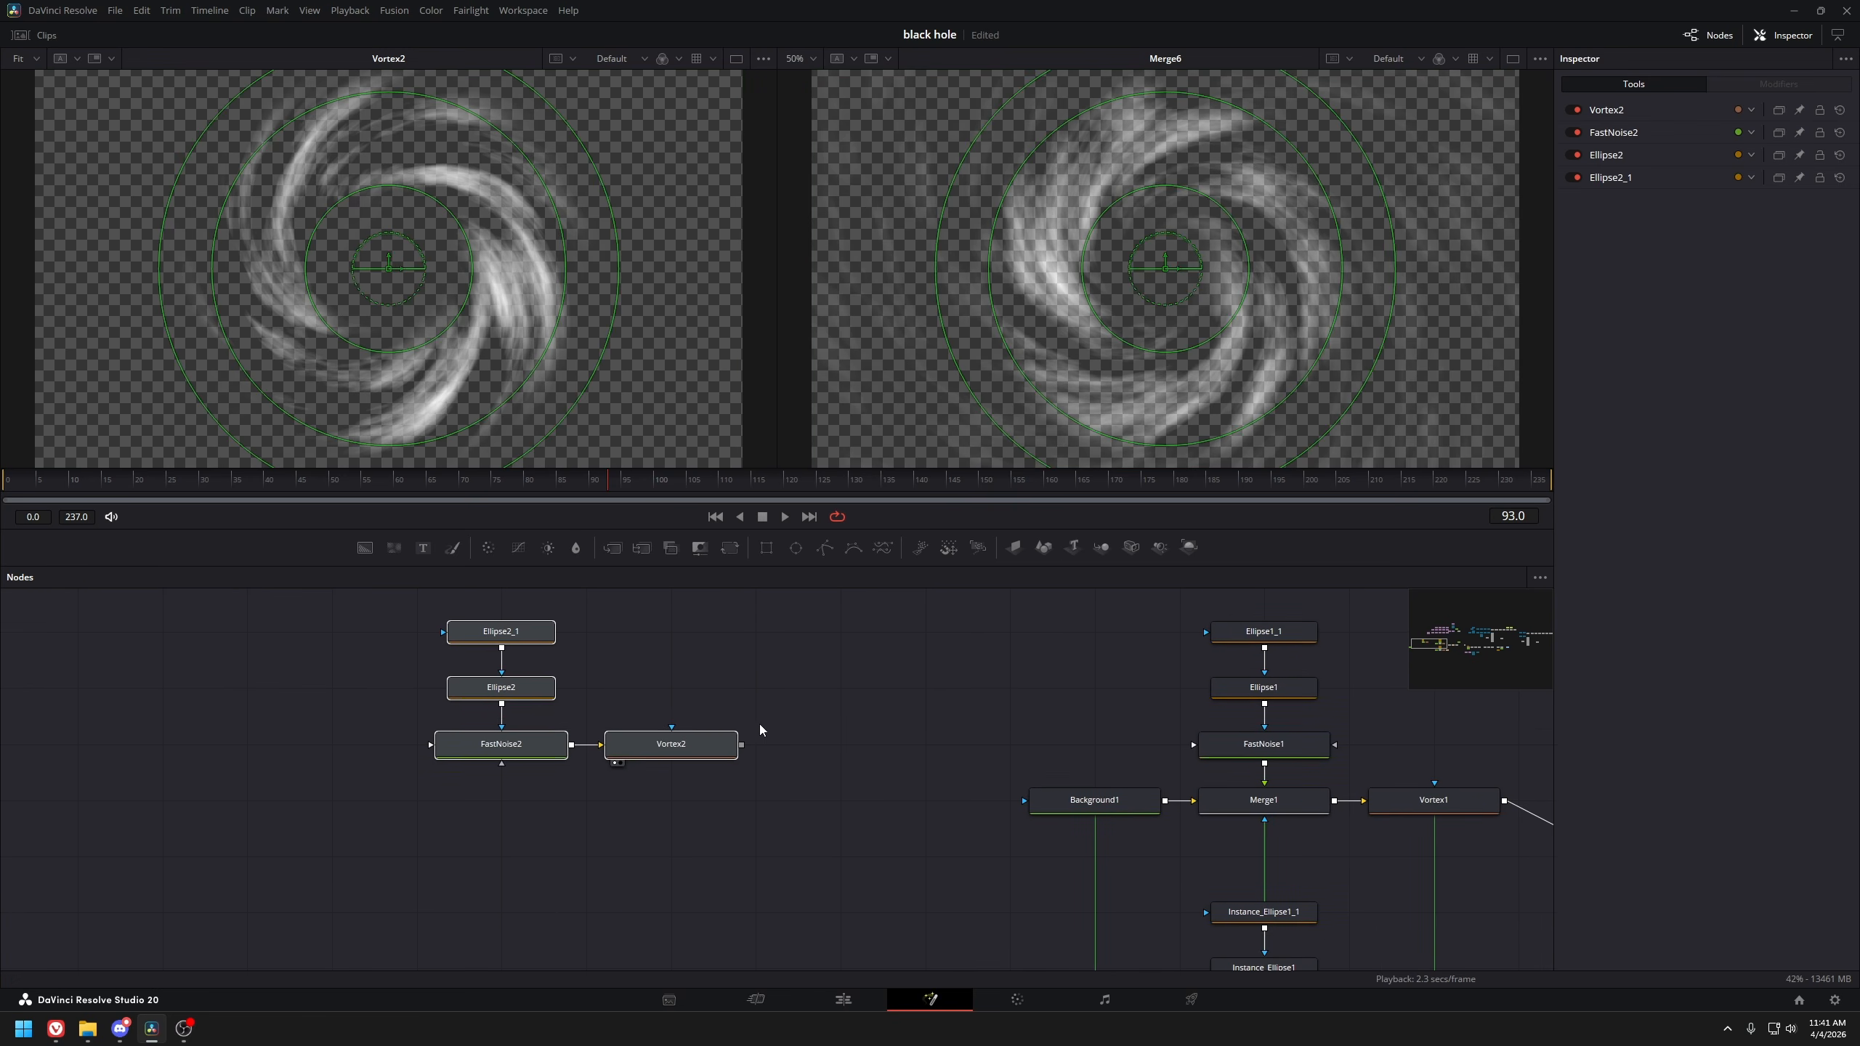
pyautogui.hotkey('ctrl', 'c')
pyautogui.hotkey('ctrl', 'v')
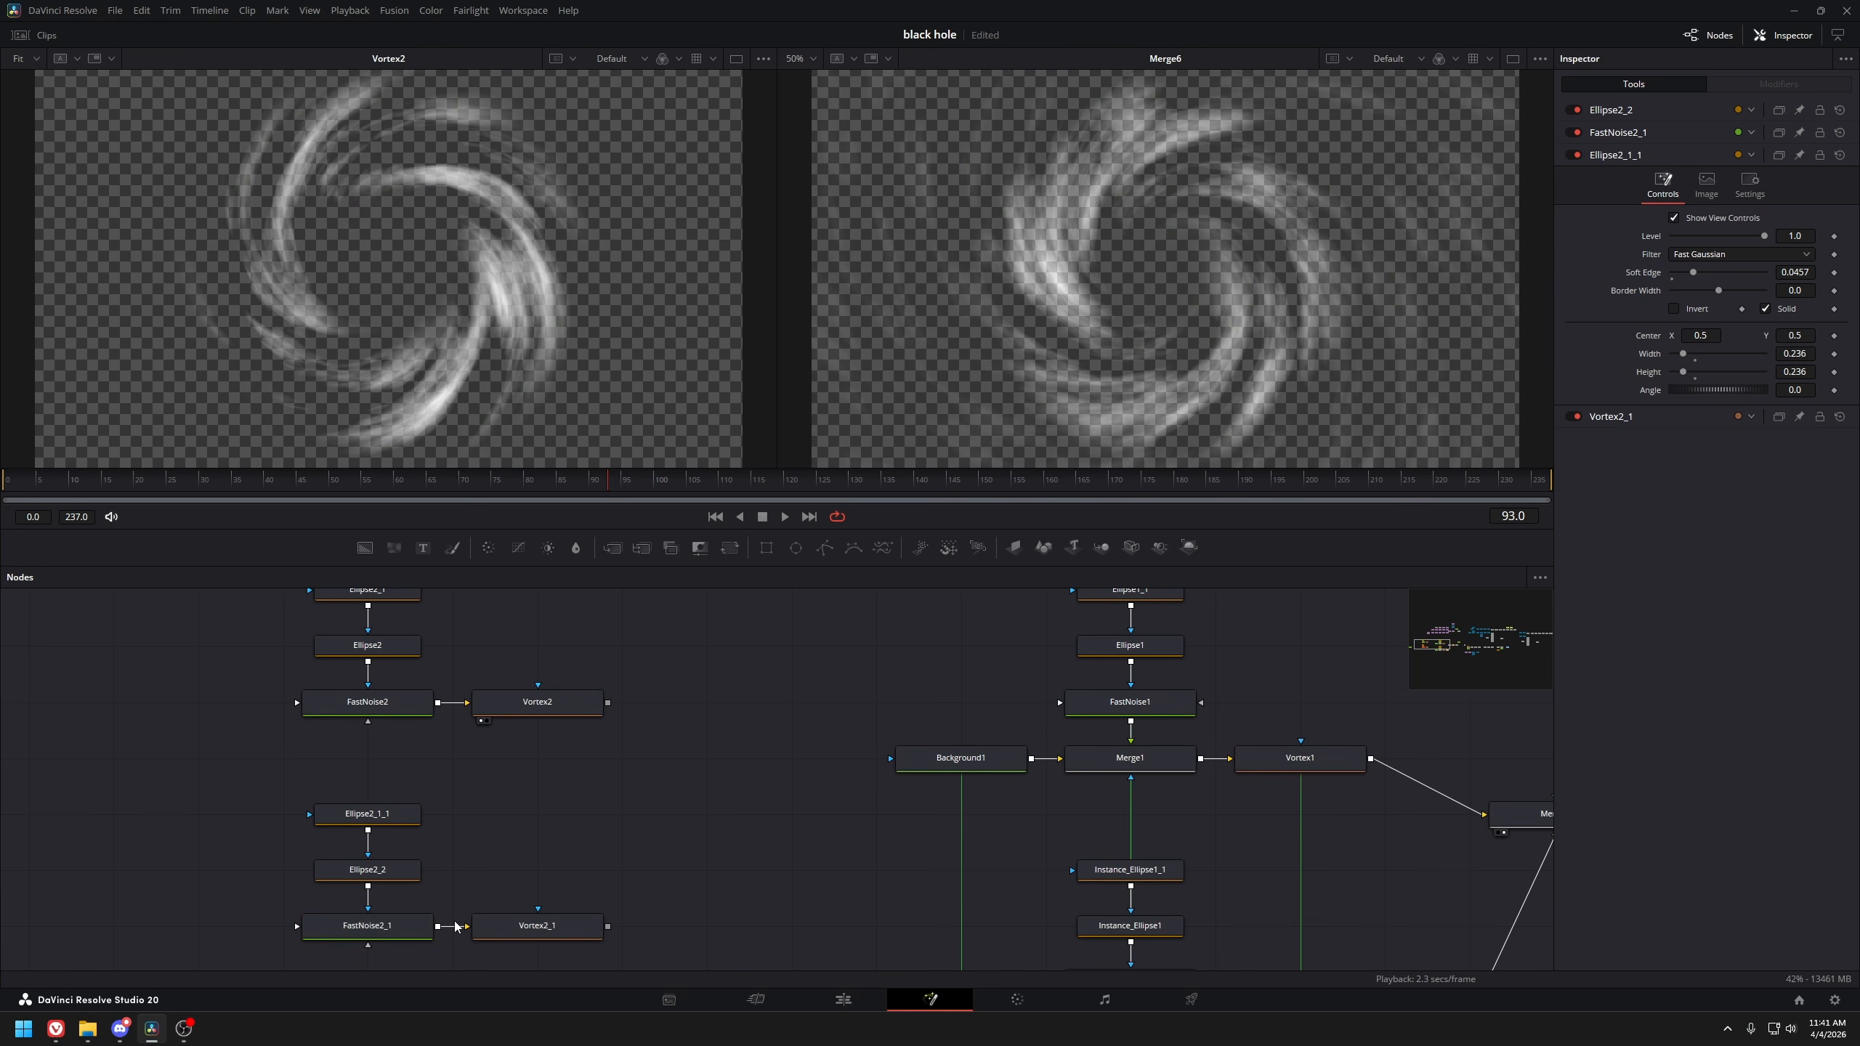
# Show FastNoise2_1 in the first viewer and set its noise scale to about 16.38
pyautogui.click(367, 925)
pyautogui.press('1')
pyautogui.moveTo(1697, 322); pyautogui.dragTo(1750, 323)
# Show Vortex2_1 in the first viewer, then add a Transform node after it and increase its size
pyautogui.moveTo(741, 764); pyautogui.dragTo(731, 706)
pyautogui.click(551, 877)
pyautogui.press('1')
pyautogui.hotkey('shift', 'space')
pyautogui.write('xf')
pyautogui.press('Return')
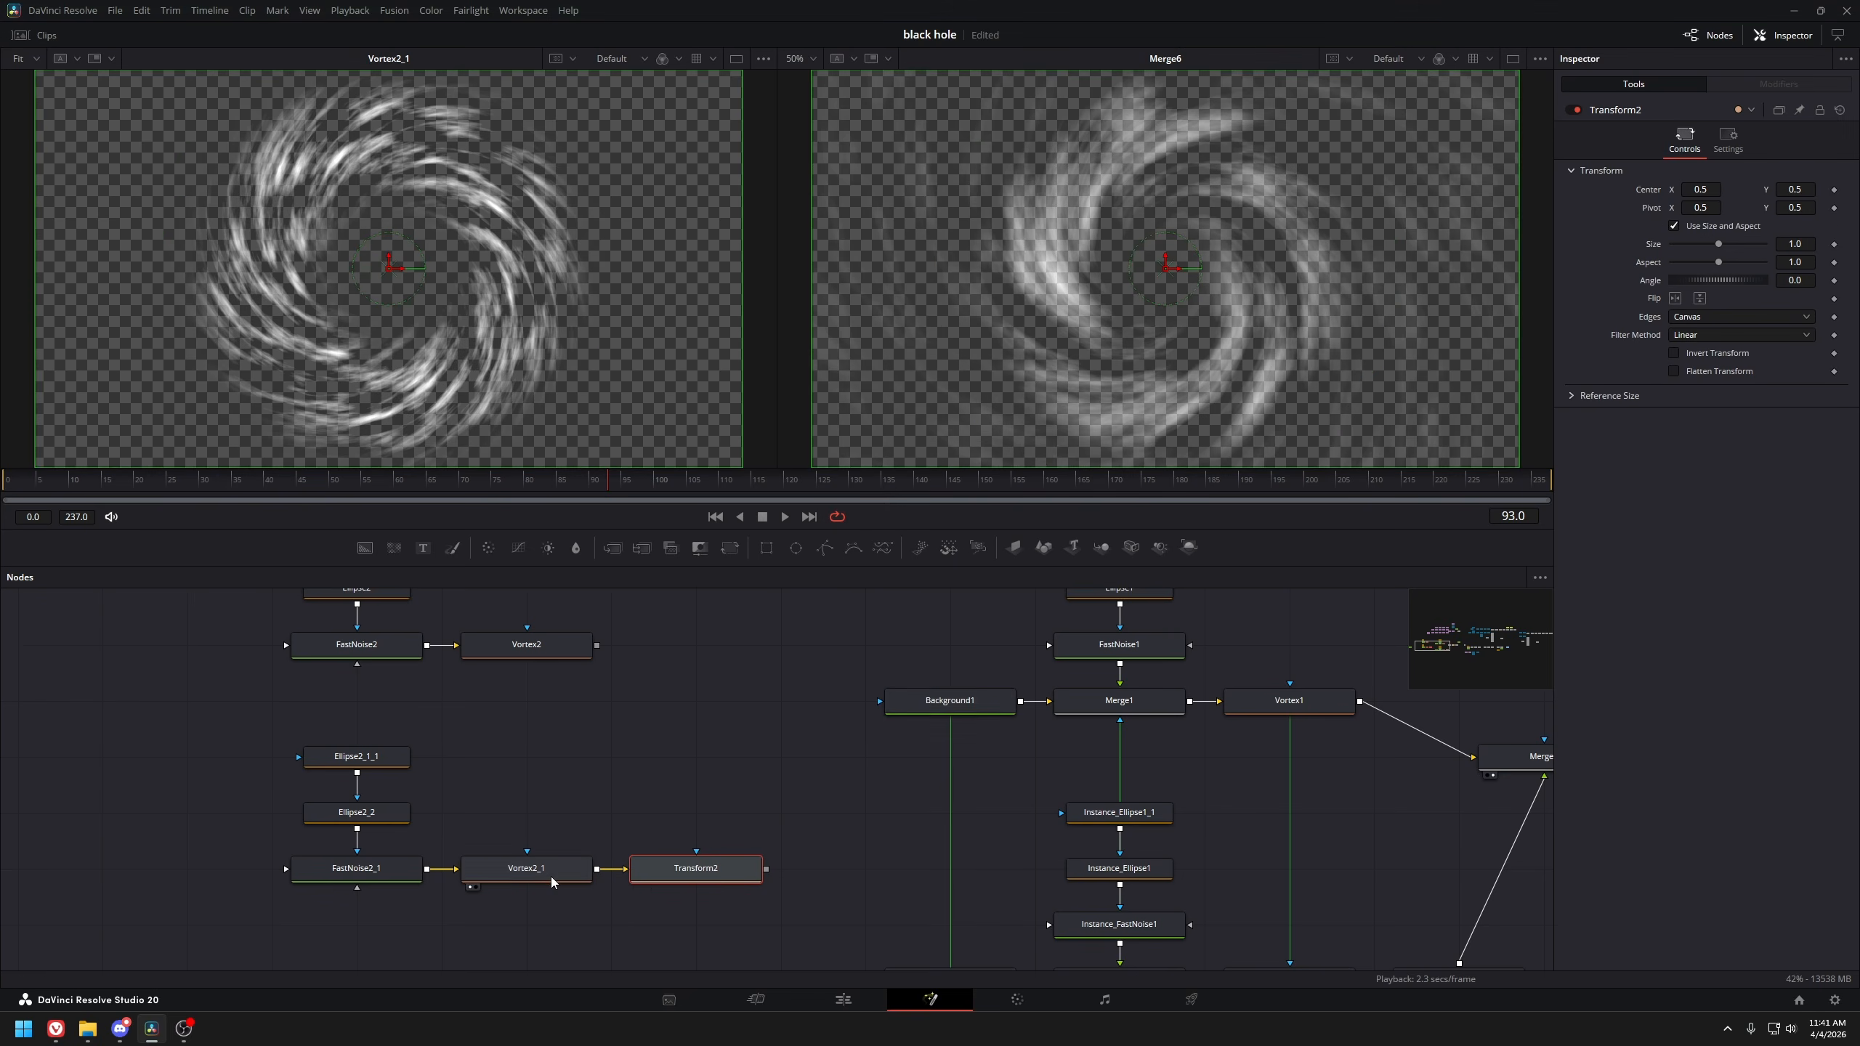
pyautogui.moveTo(1718, 244); pyautogui.dragTo(1730, 244)
# Add a Merge node that combines Transform2 as the foreground over Vortex2
pyautogui.keyDown('ctrl'); pyautogui.click(560, 652); pyautogui.keyUp('ctrl')
pyautogui.hotkey('shift', 'space')
pyautogui.write('merge')
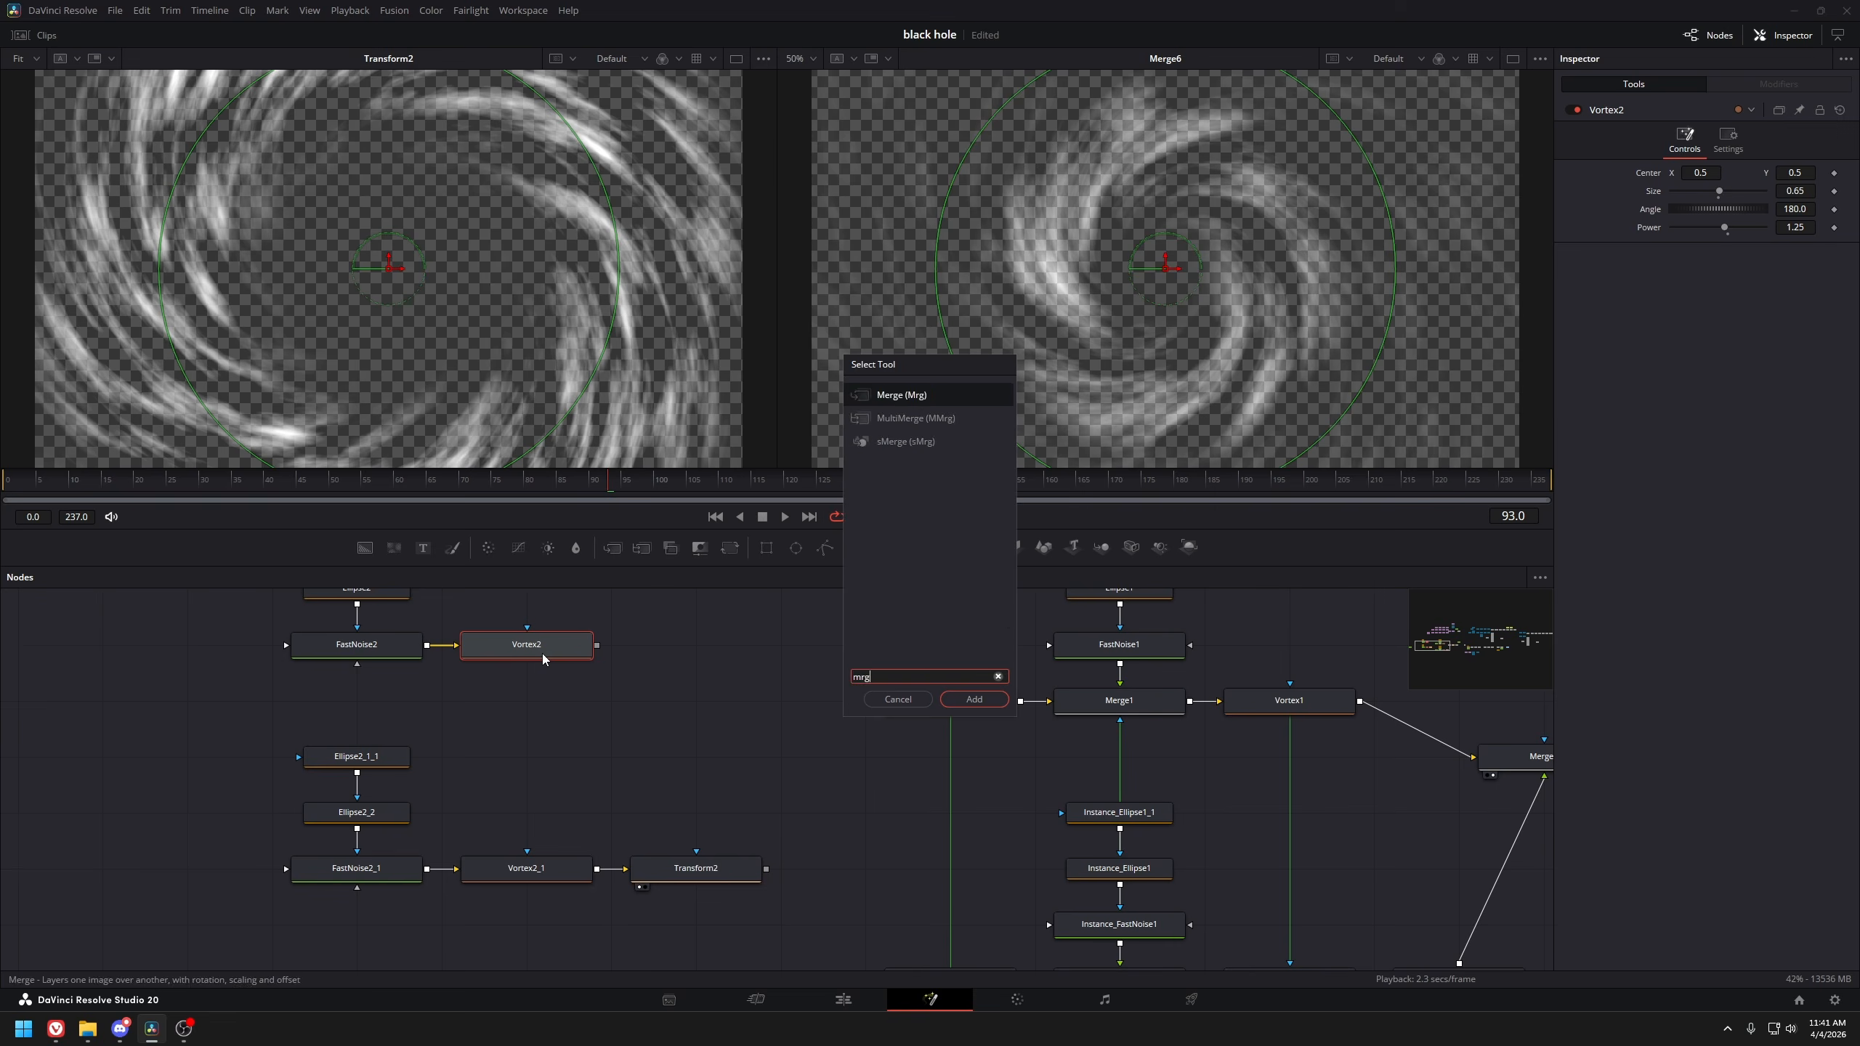
pyautogui.press('Return')
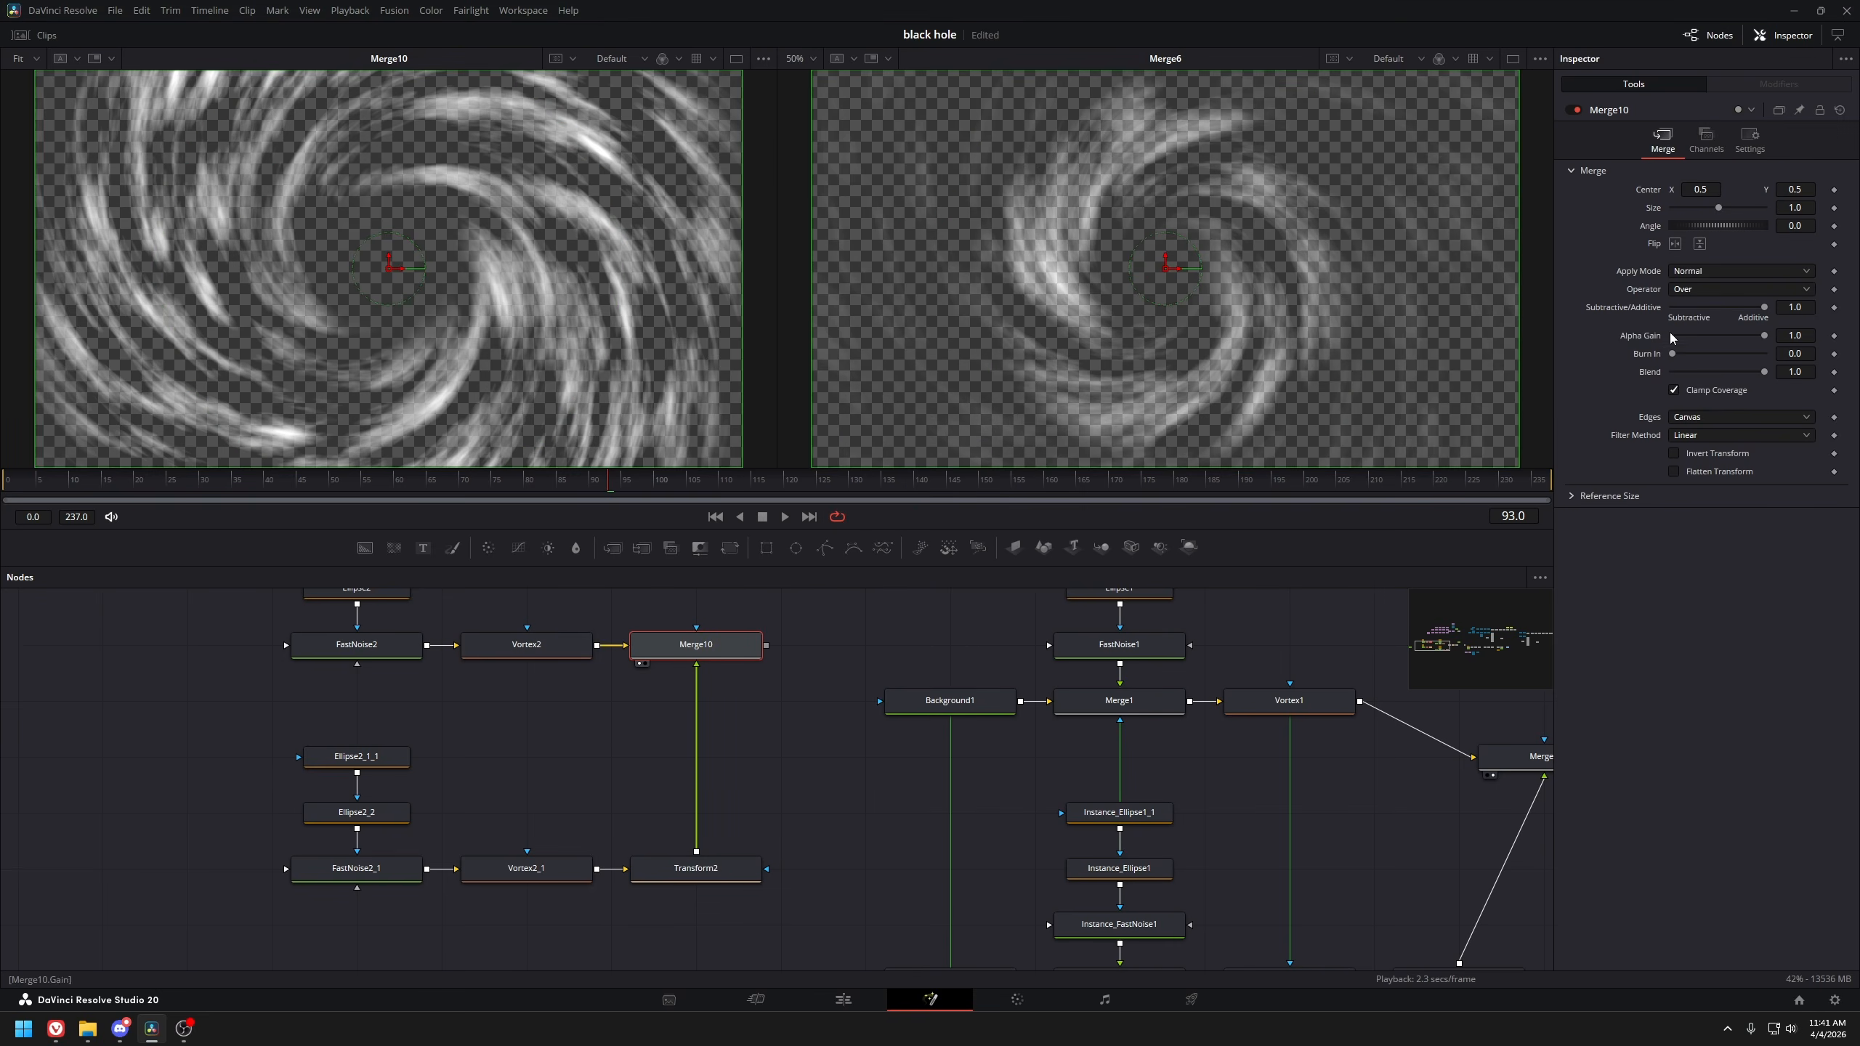
# Lower the blend of Merge10 and set the seethe rate of FastNoise2_1 to about 0.228
pyautogui.moveTo(1762, 371); pyautogui.dragTo(1838, 348)
pyautogui.click(356, 867)
pyautogui.moveTo(1682, 377); pyautogui.dragTo(1693, 376)
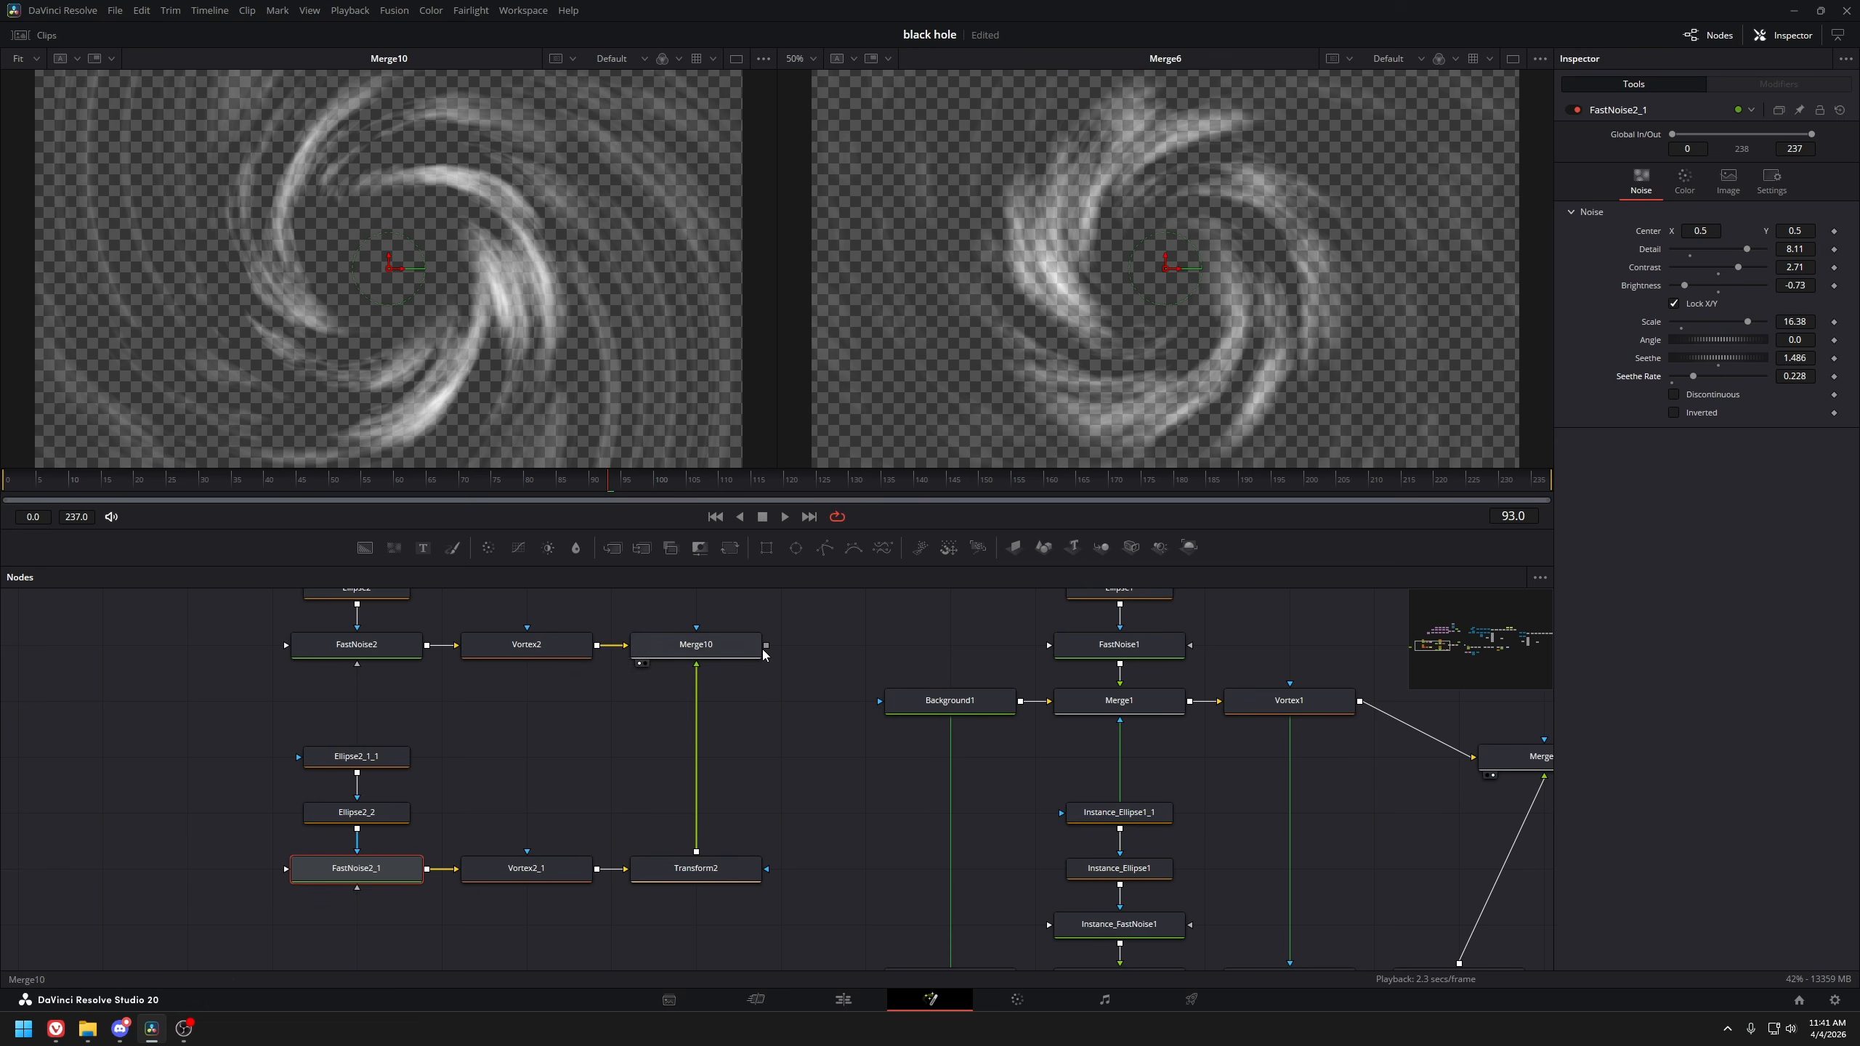
# Examine the existing DVE1 node's output, rotation settings and downstream connections for reference
pyautogui.moveTo(888, 715); pyautogui.dragTo(631, 745)
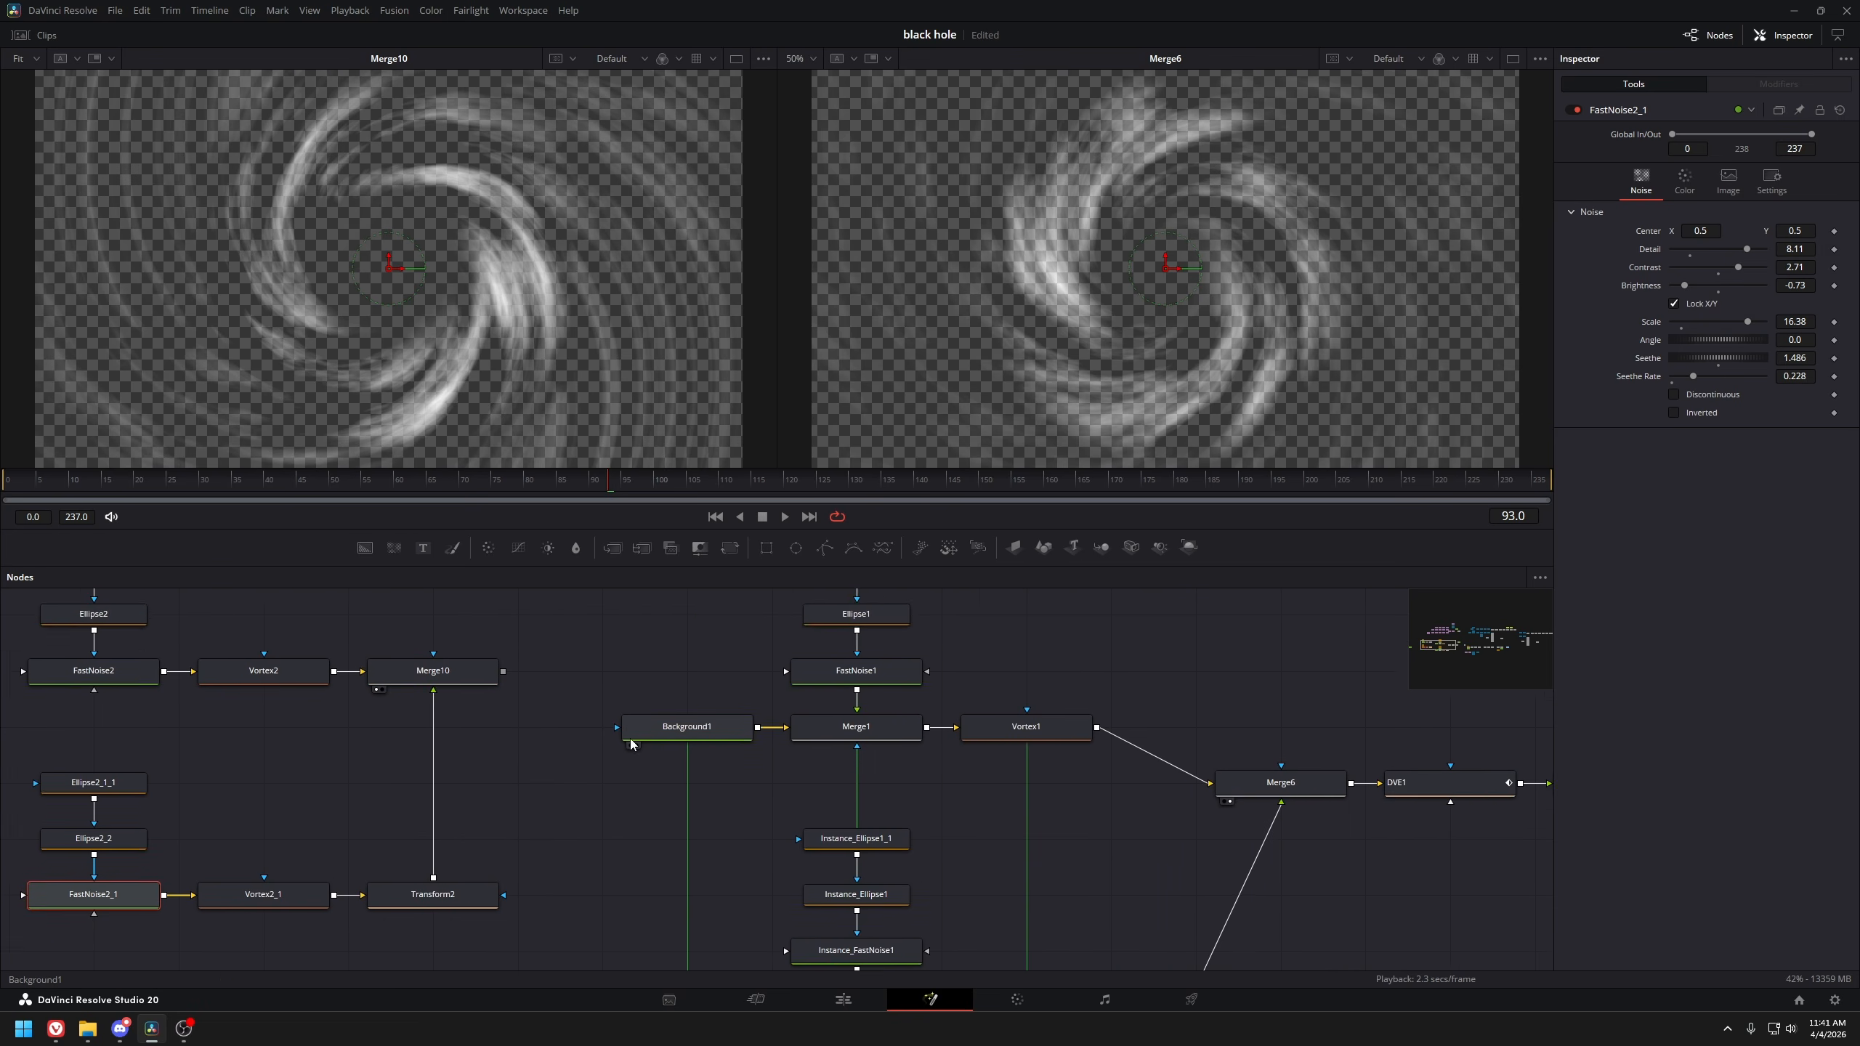
pyautogui.scroll(-2, 444, 721)
pyautogui.click(1065, 789)
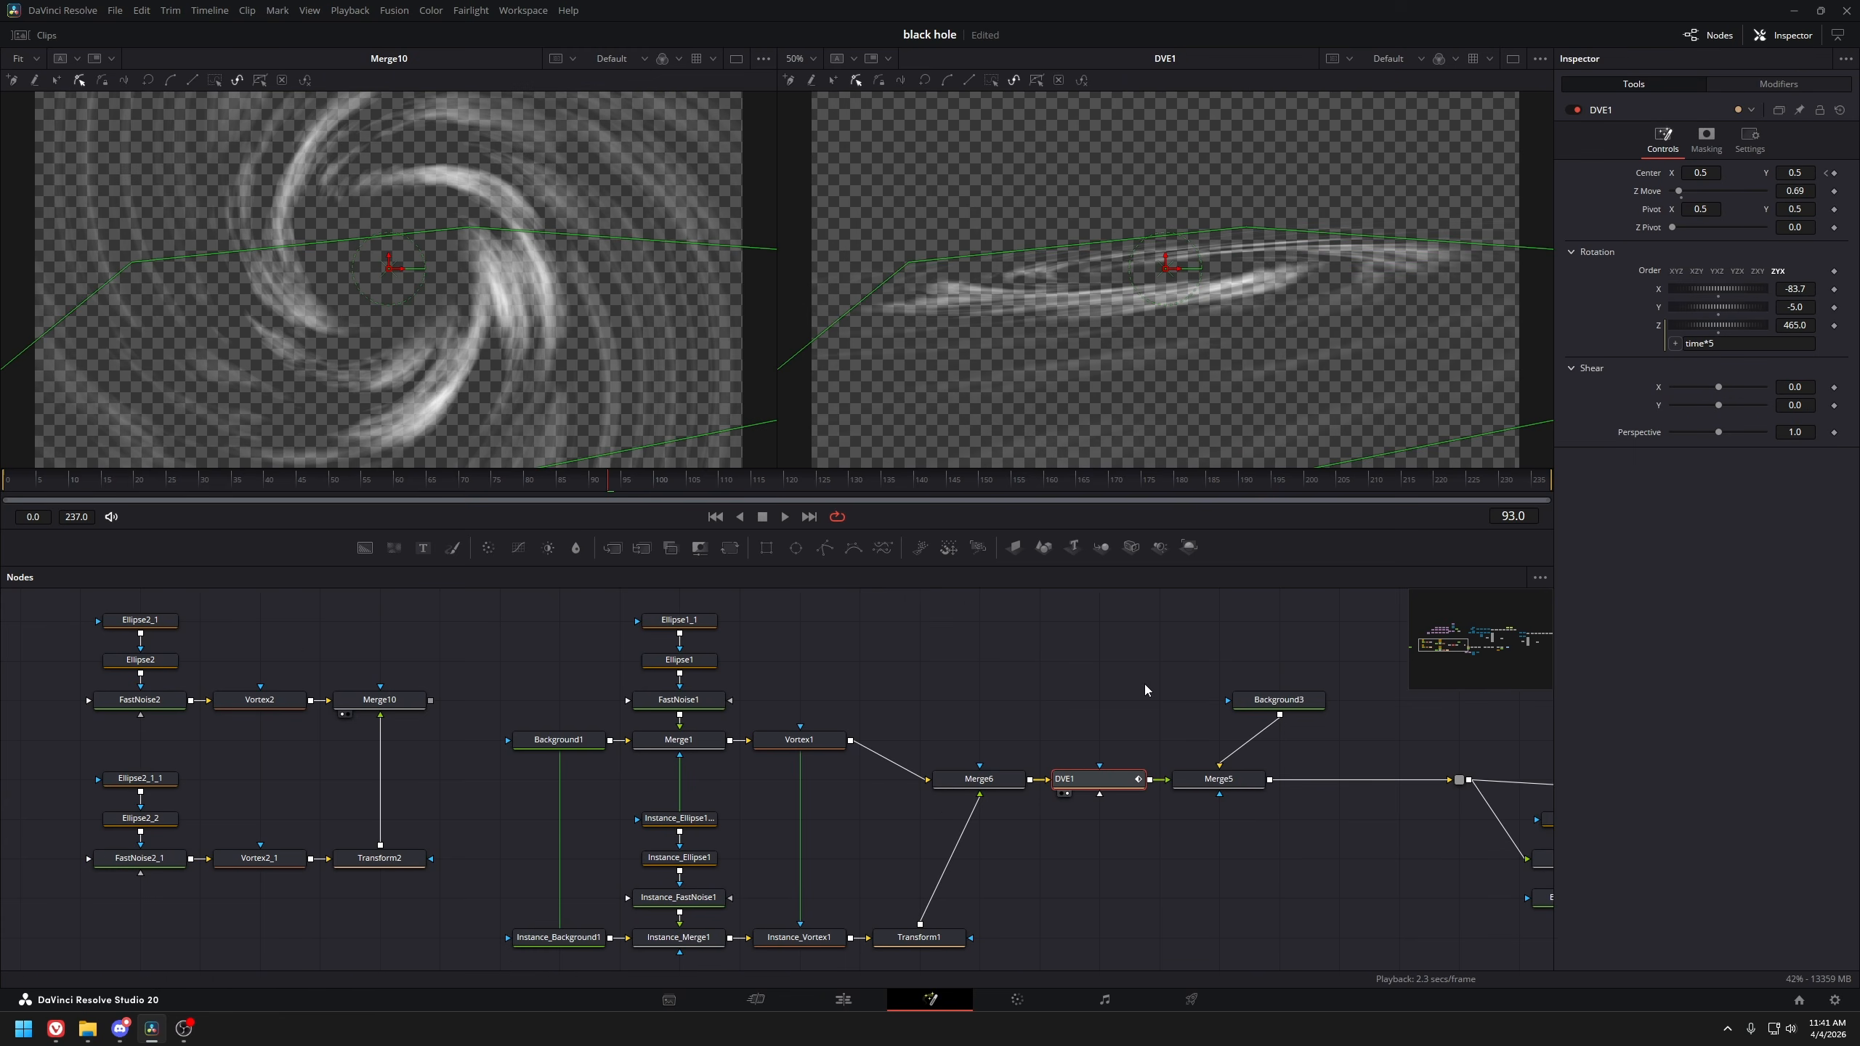
pyautogui.moveTo(1144, 748); pyautogui.dragTo(632, 761)
pyautogui.moveTo(1180, 809)
pyautogui.mouseDown()
pyautogui.moveTo(897, 805)
pyautogui.moveTo(646, 841)
pyautogui.mouseUp()
pyautogui.moveTo(1229, 709); pyautogui.dragTo(1230, 793)
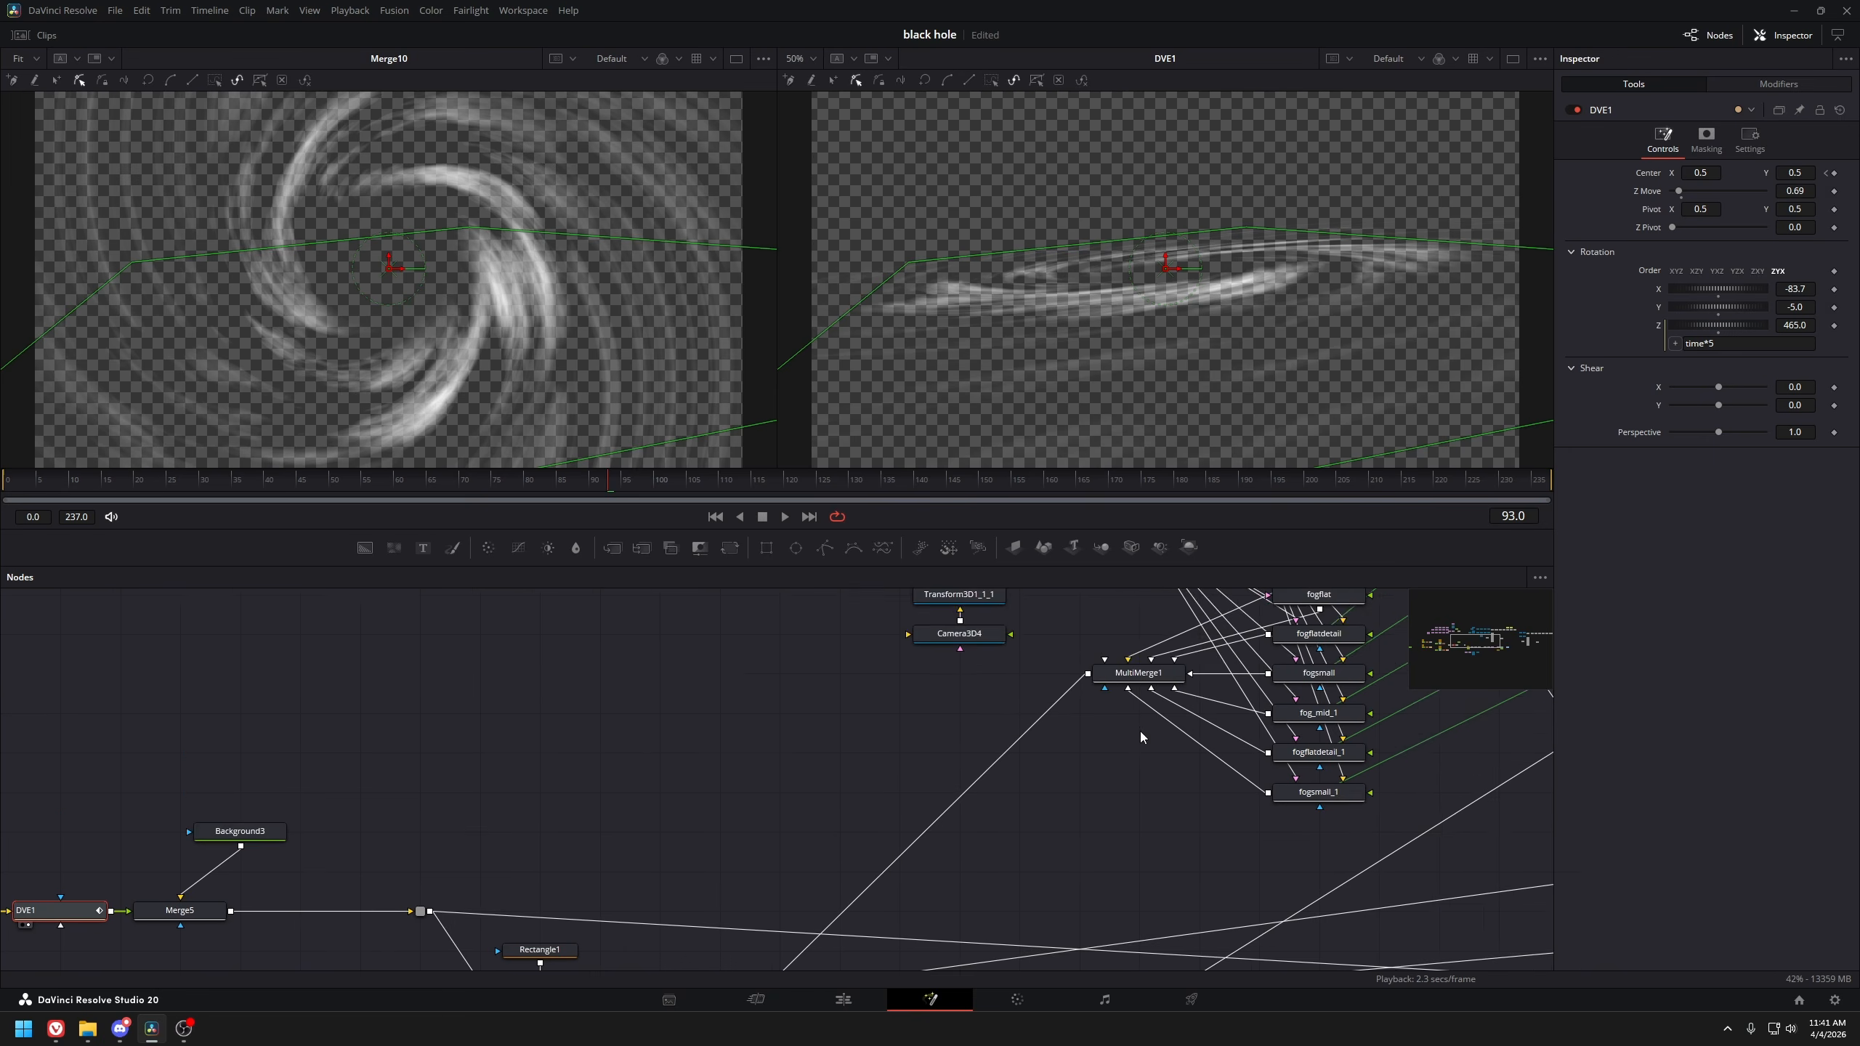
pyautogui.moveTo(429, 775); pyautogui.dragTo(545, 750)
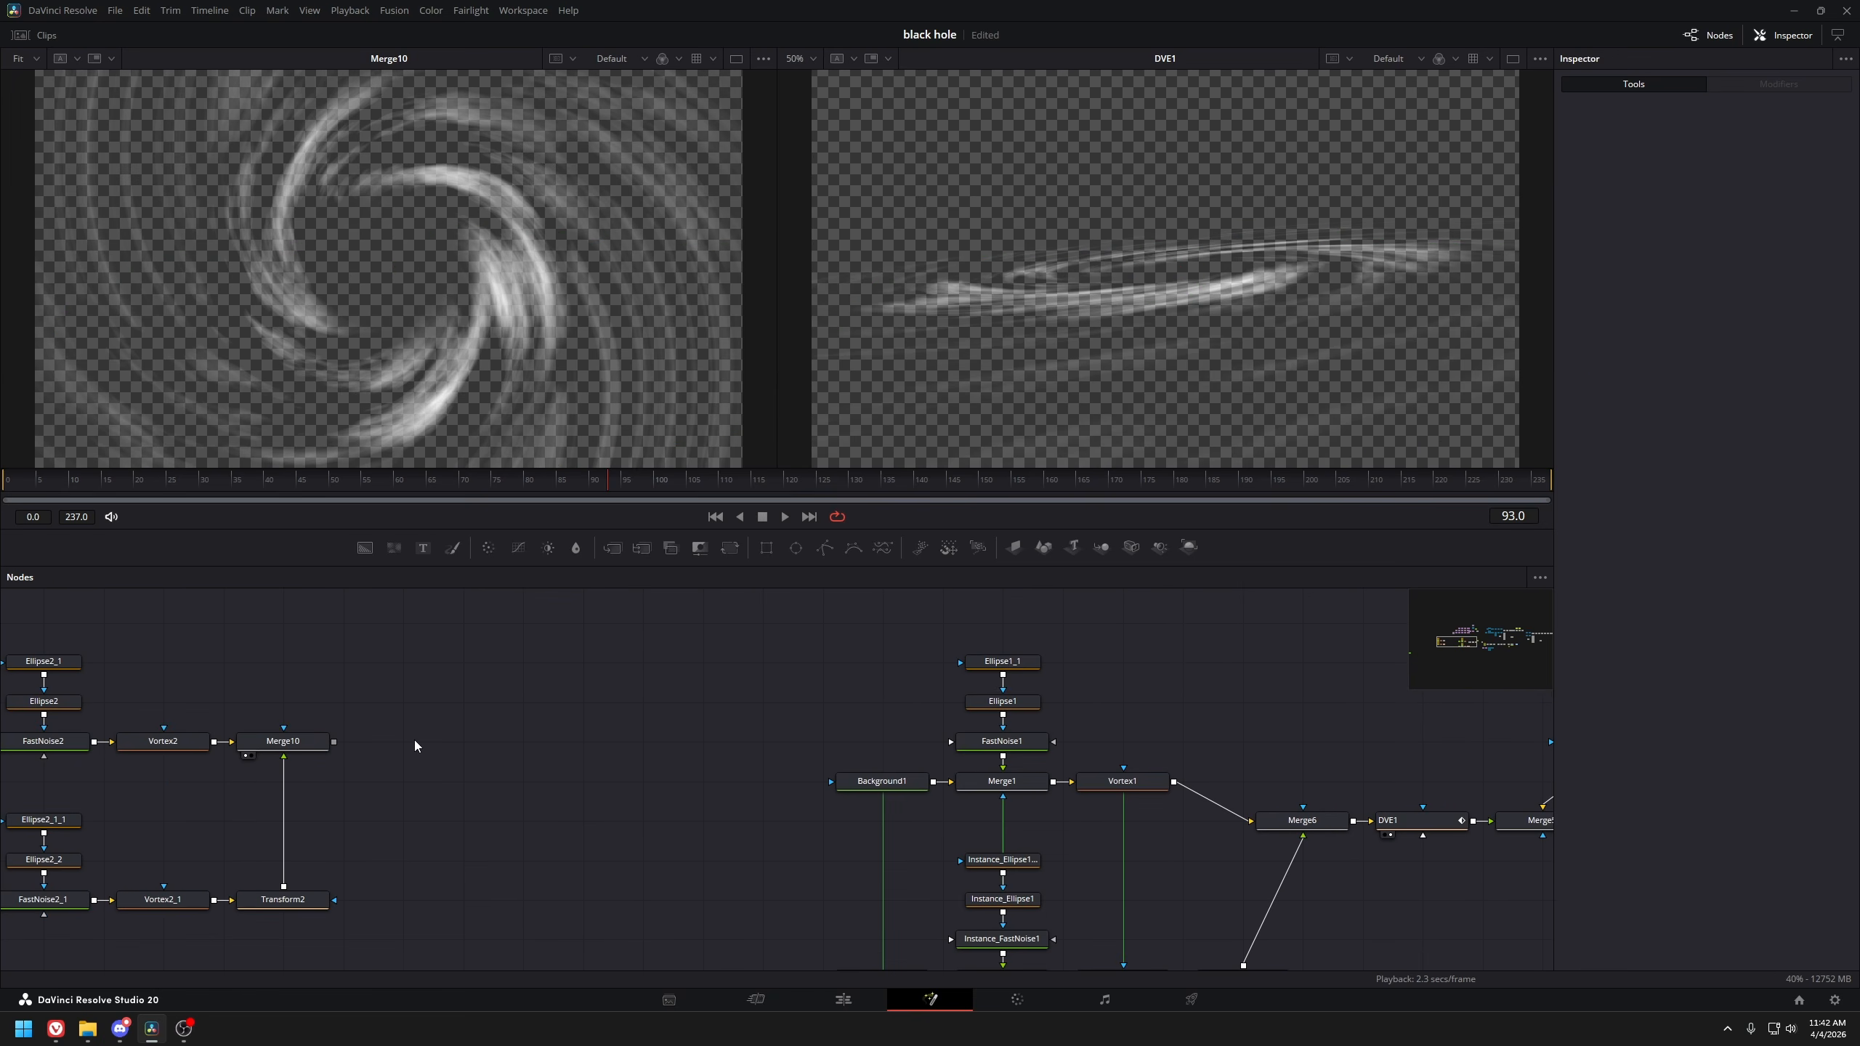
# Add a DVE node after Merge10, show it in the first viewer and set its rotation to X -81.6 and Y -7.3
pyautogui.hotkey('shift', 'space')
pyautogui.write('dve')
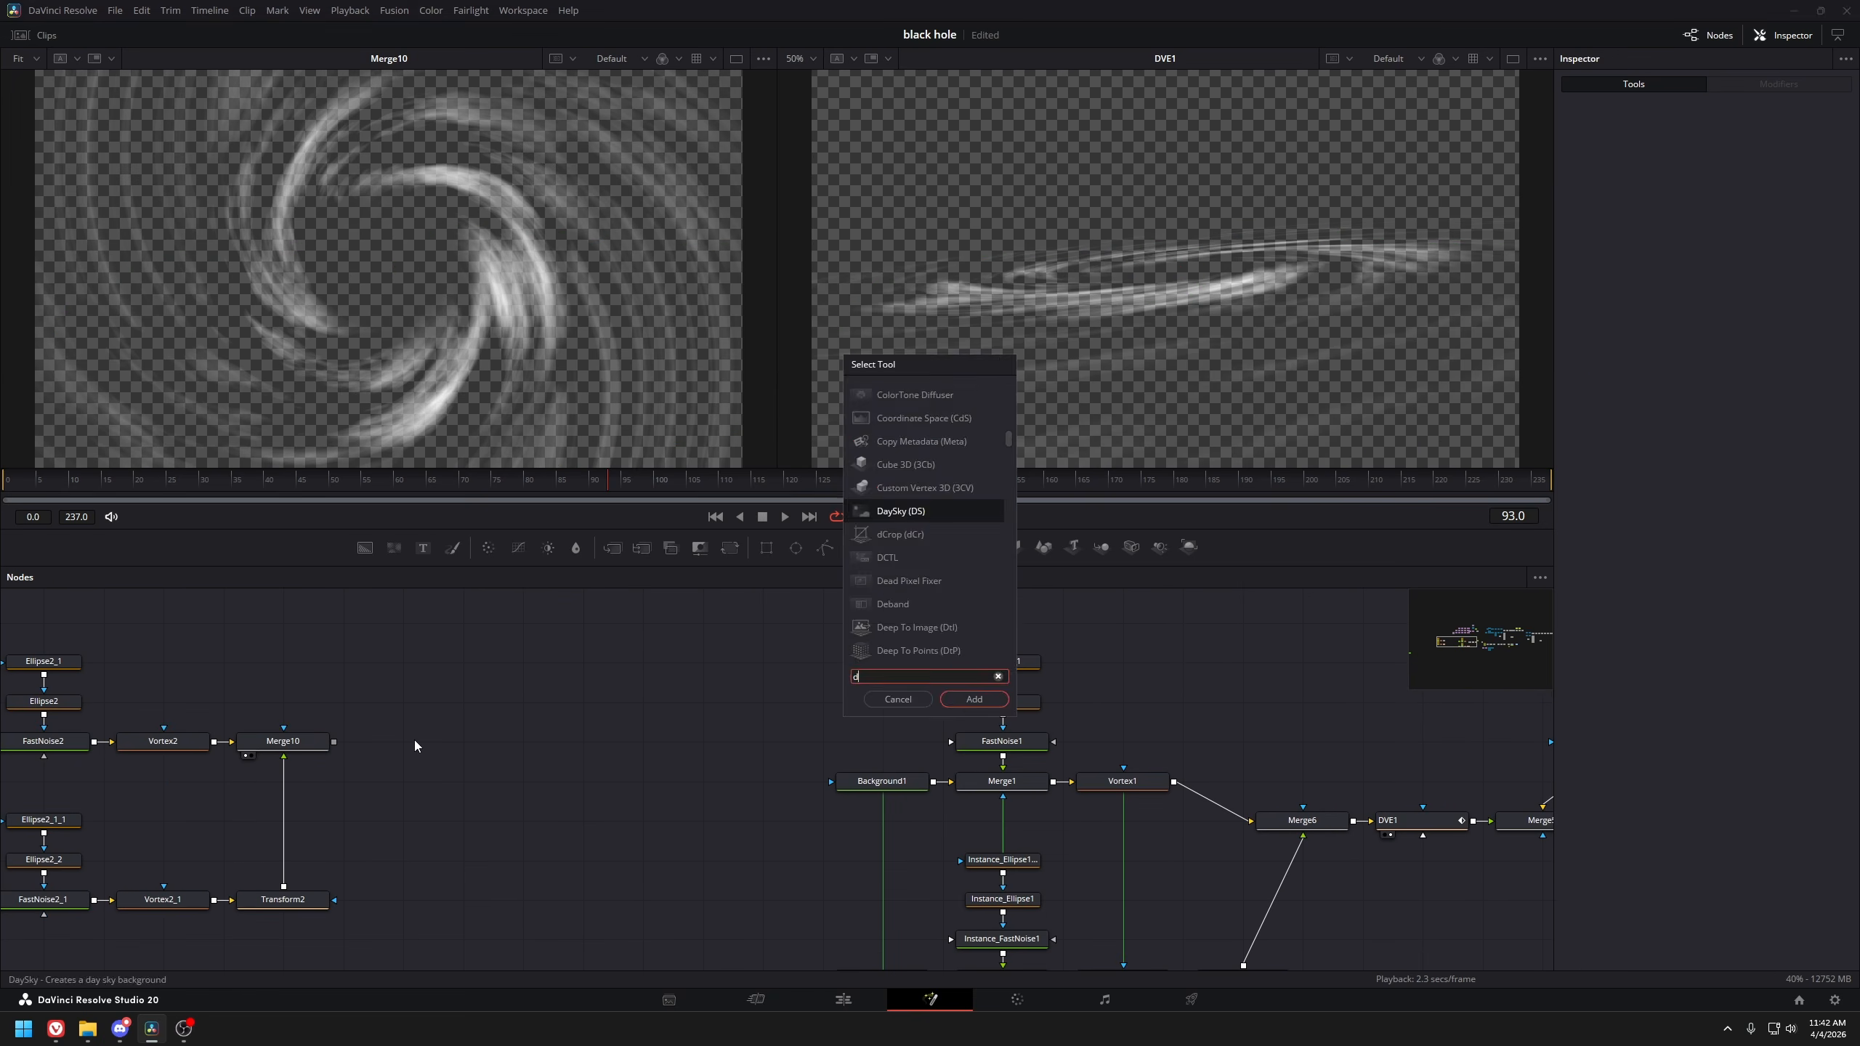
pyautogui.press('Return')
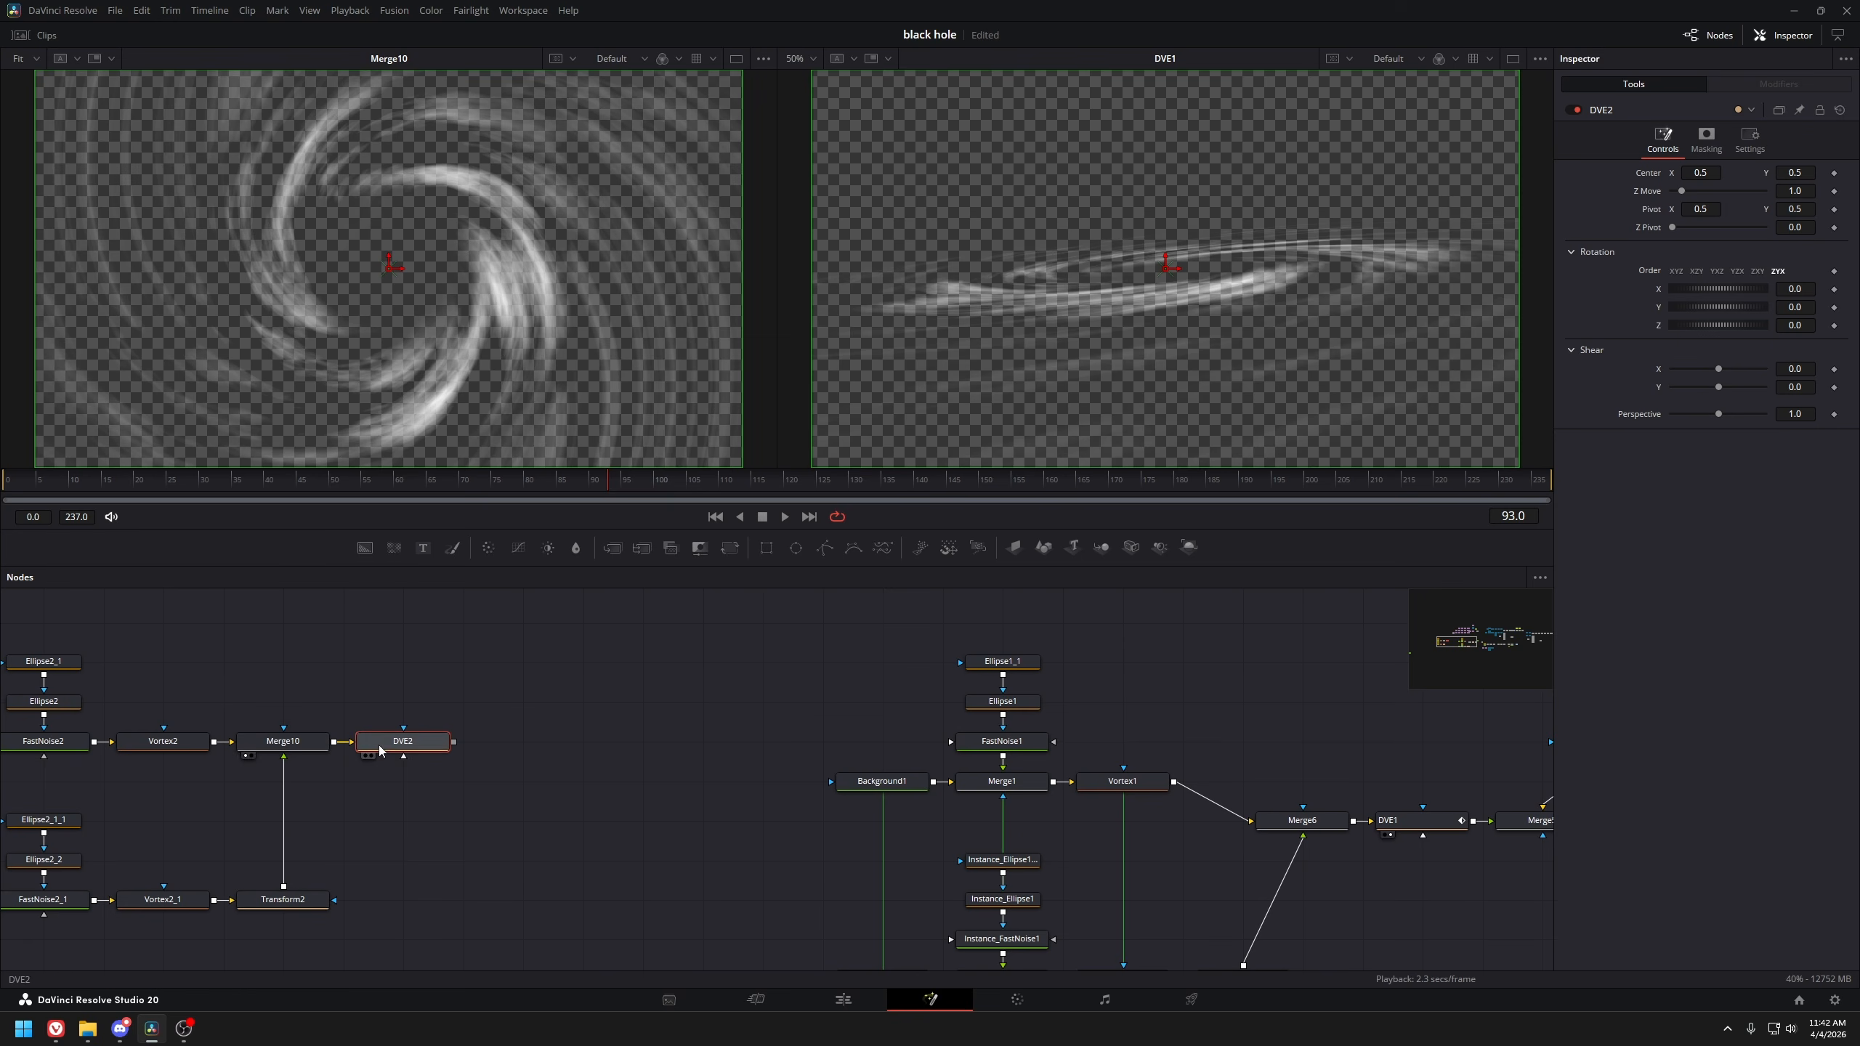
pyautogui.press('1')
pyautogui.moveTo(1718, 289)
pyautogui.mouseDown()
pyautogui.moveTo(1693, 285)
pyautogui.moveTo(1707, 299)
pyautogui.mouseUp()
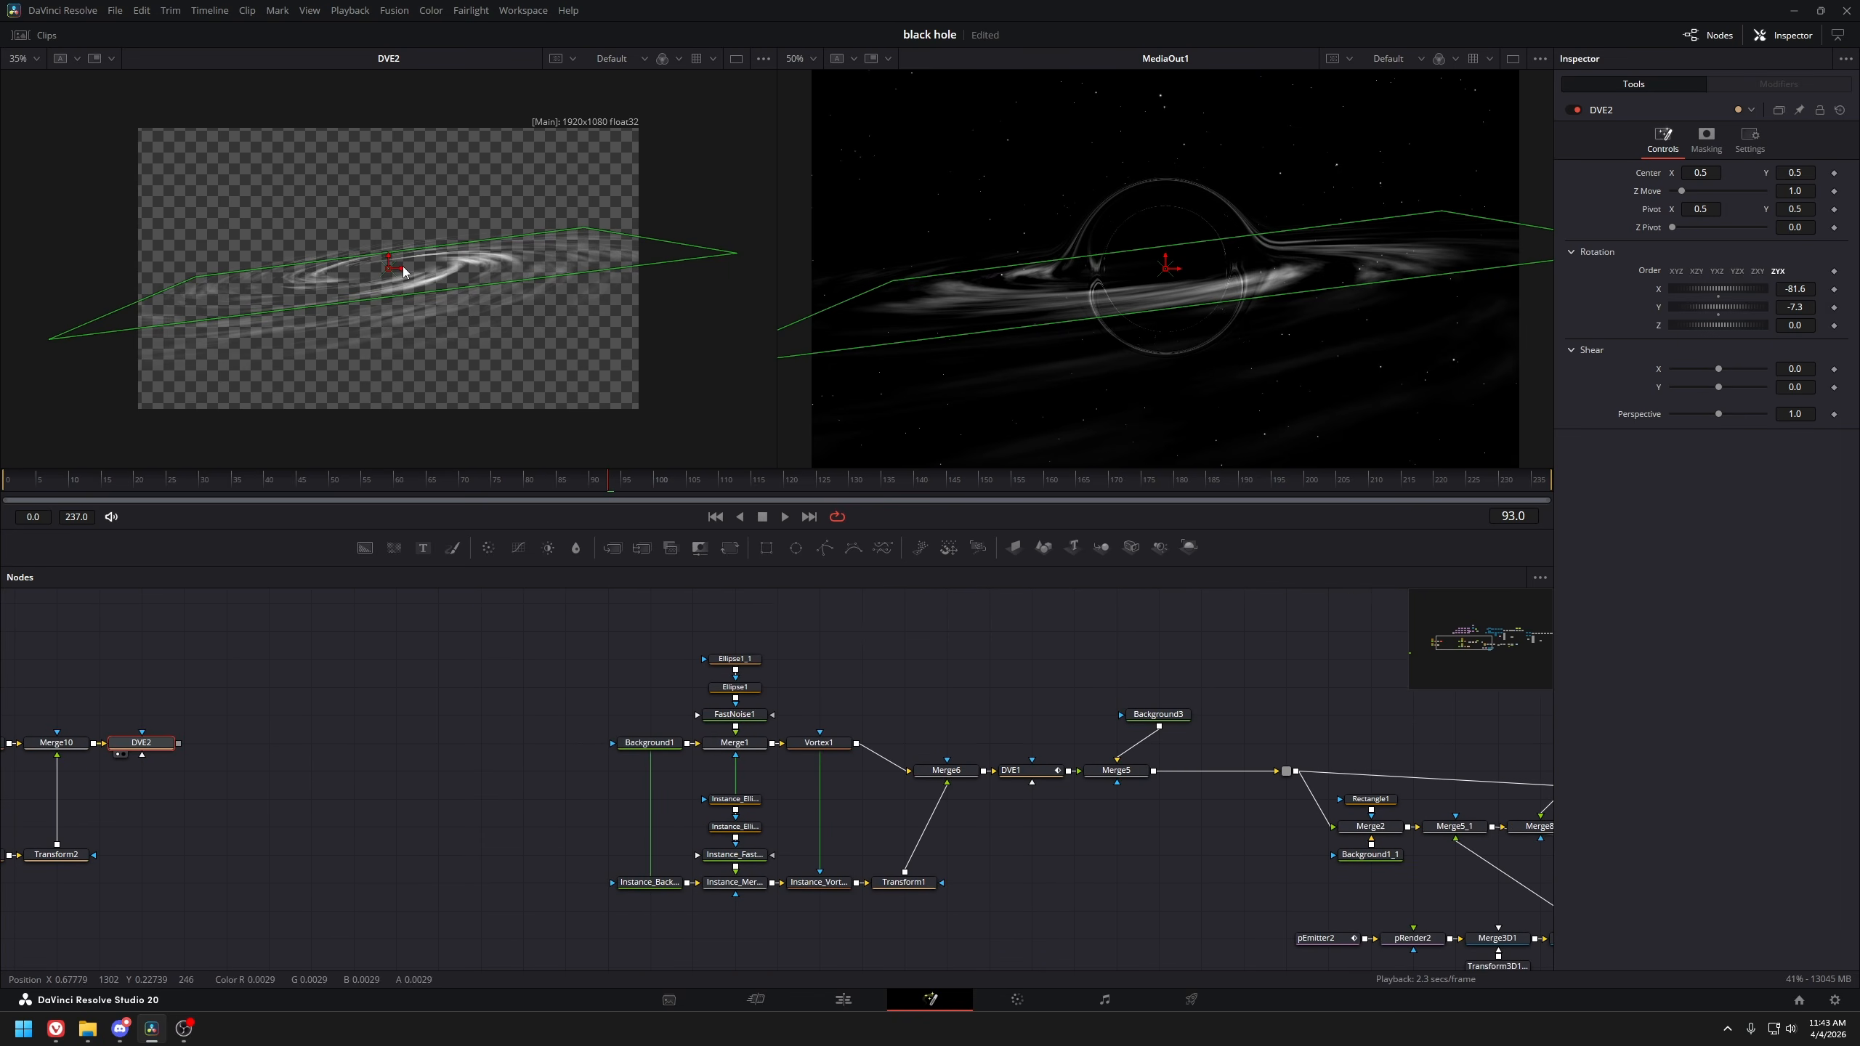
# Review the finished MediaOut1 network for reference and add the Dent effect, not the Dent (Dnt) tool, after DVE2
pyautogui.moveTo(1108, 697); pyautogui.dragTo(316, 624)
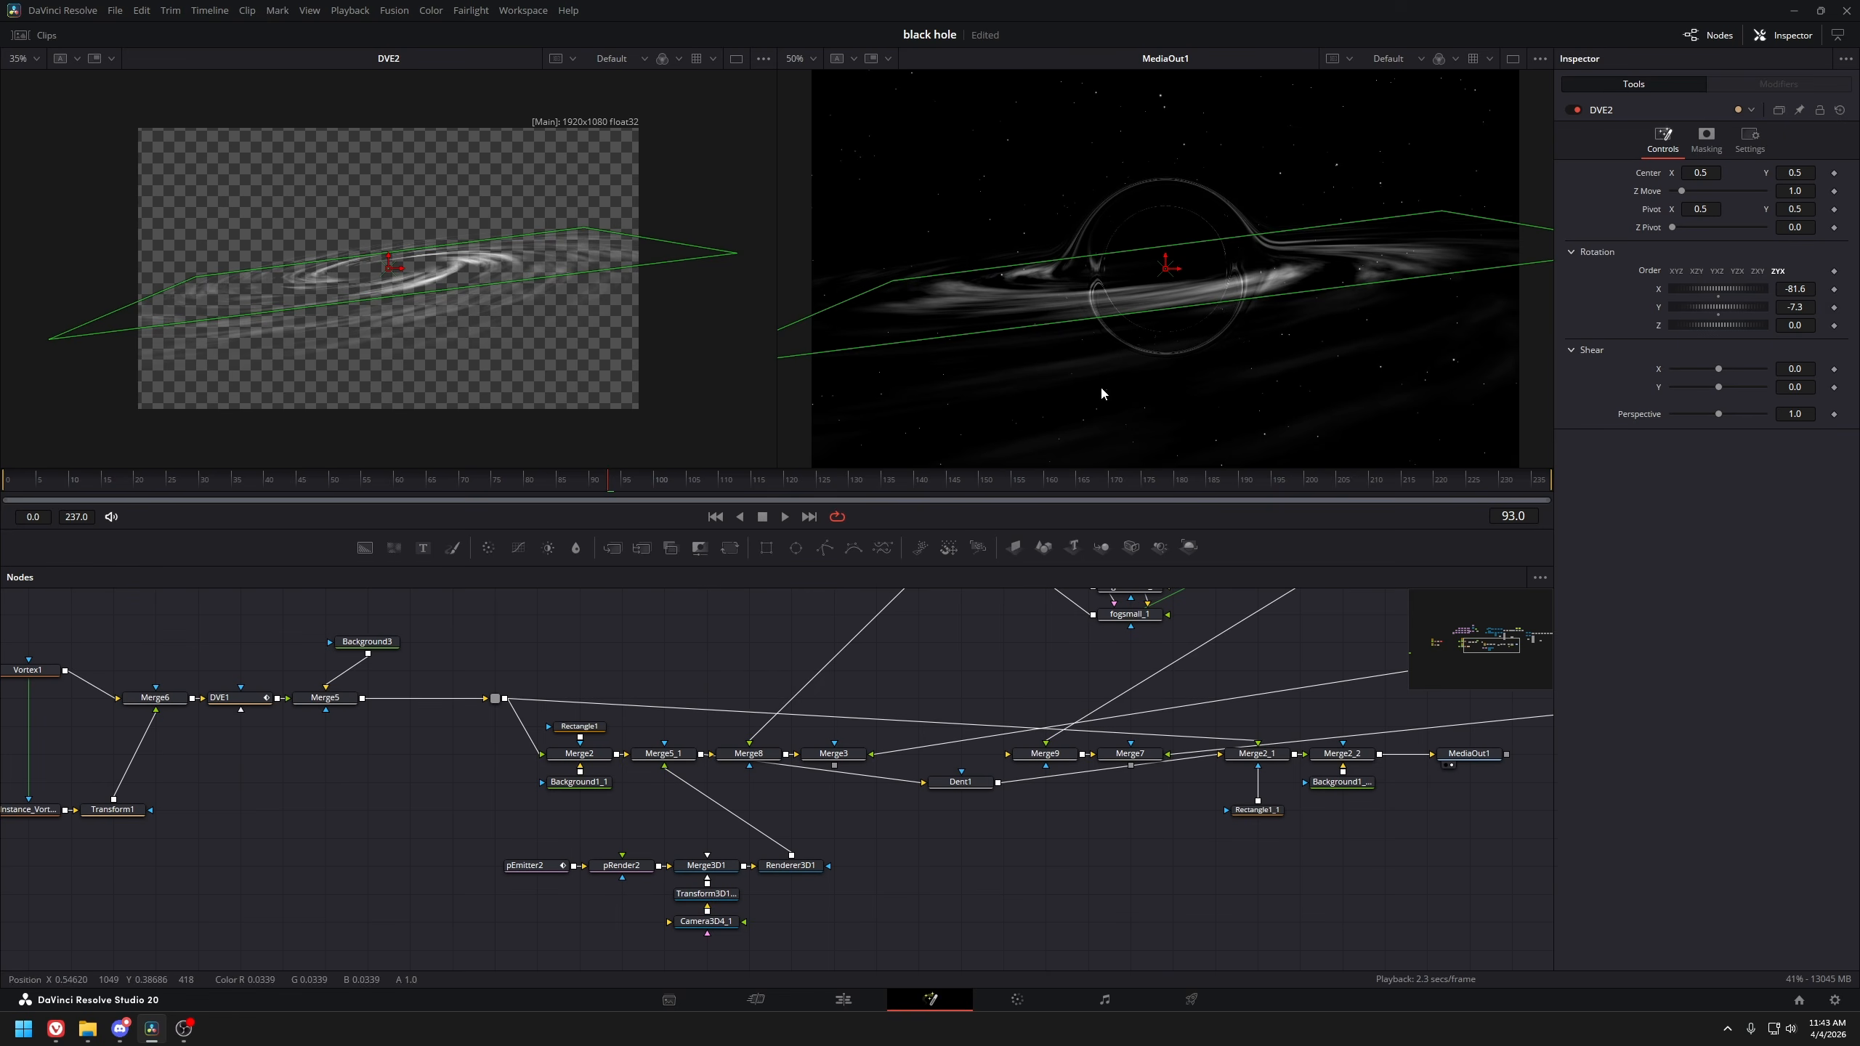
pyautogui.moveTo(395, 775); pyautogui.dragTo(1235, 795)
pyautogui.scroll(2, 173, 678)
pyautogui.moveTo(206, 685); pyautogui.dragTo(446, 681)
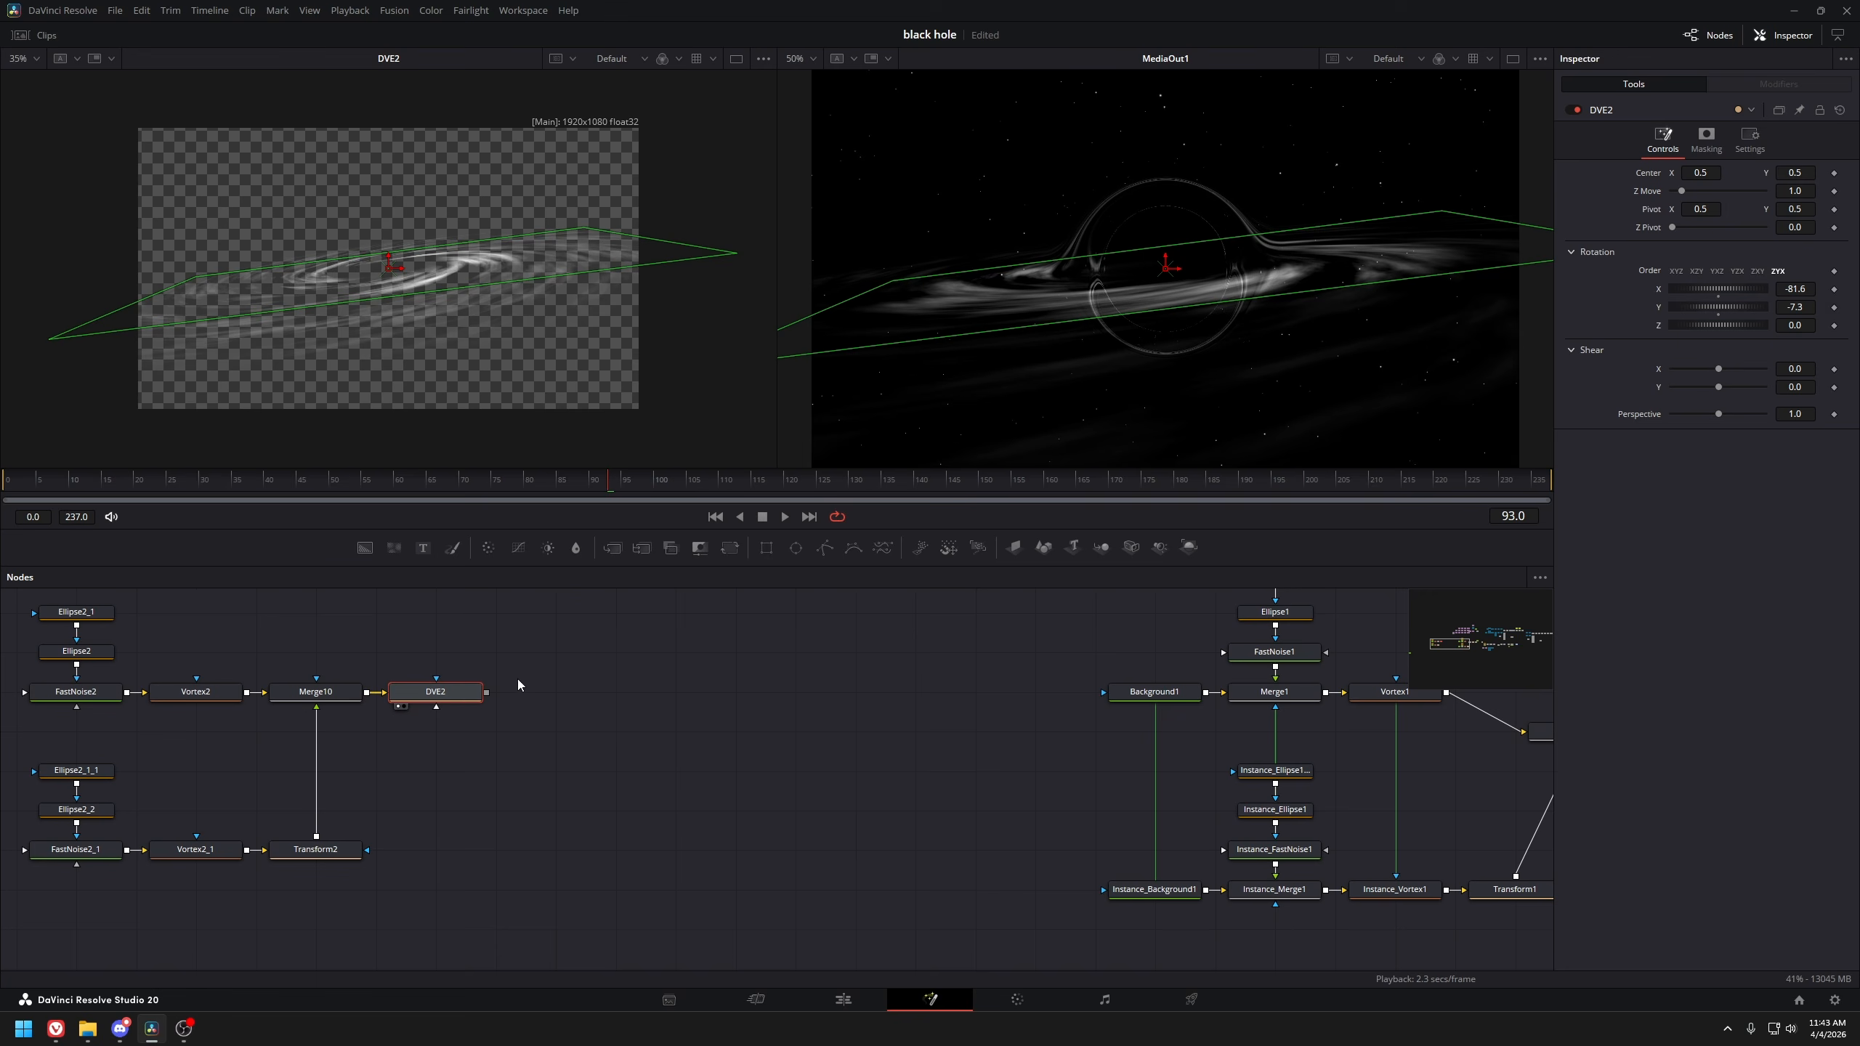
pyautogui.hotkey('shift', 'space')
pyautogui.write('dent')
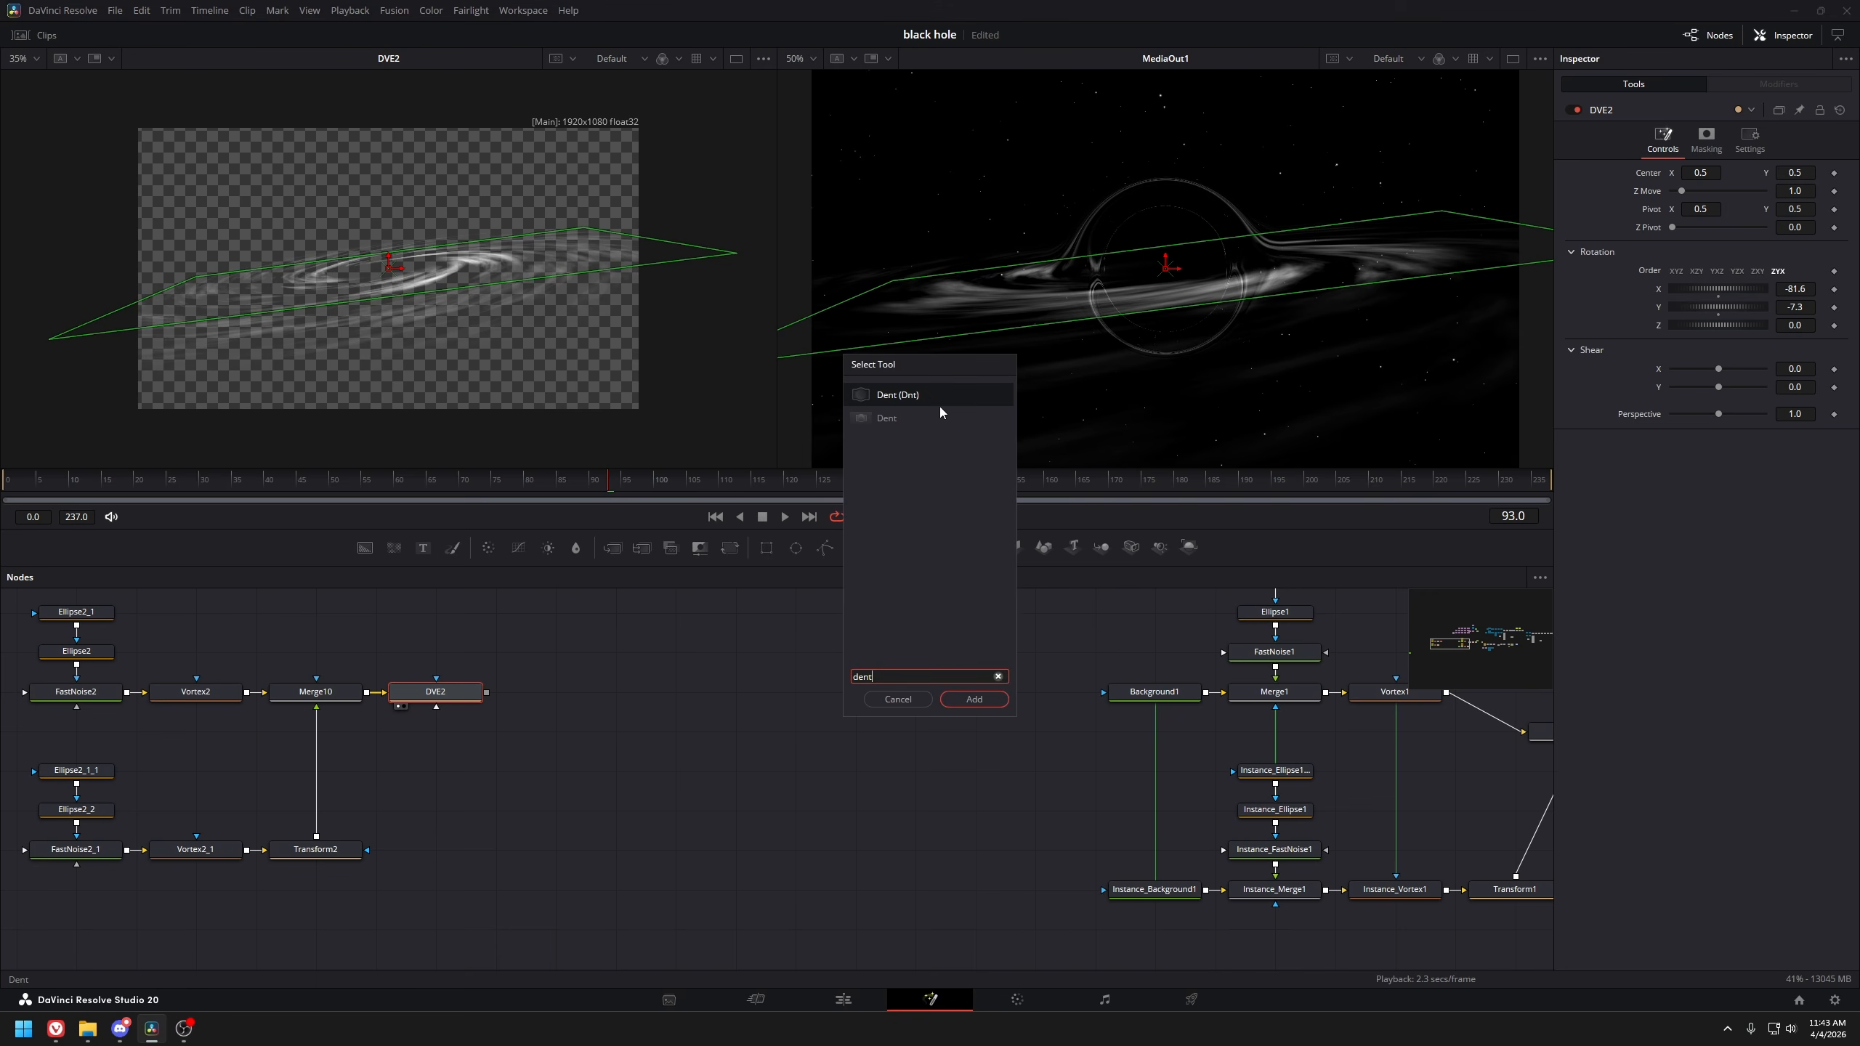
pyautogui.click(893, 419)
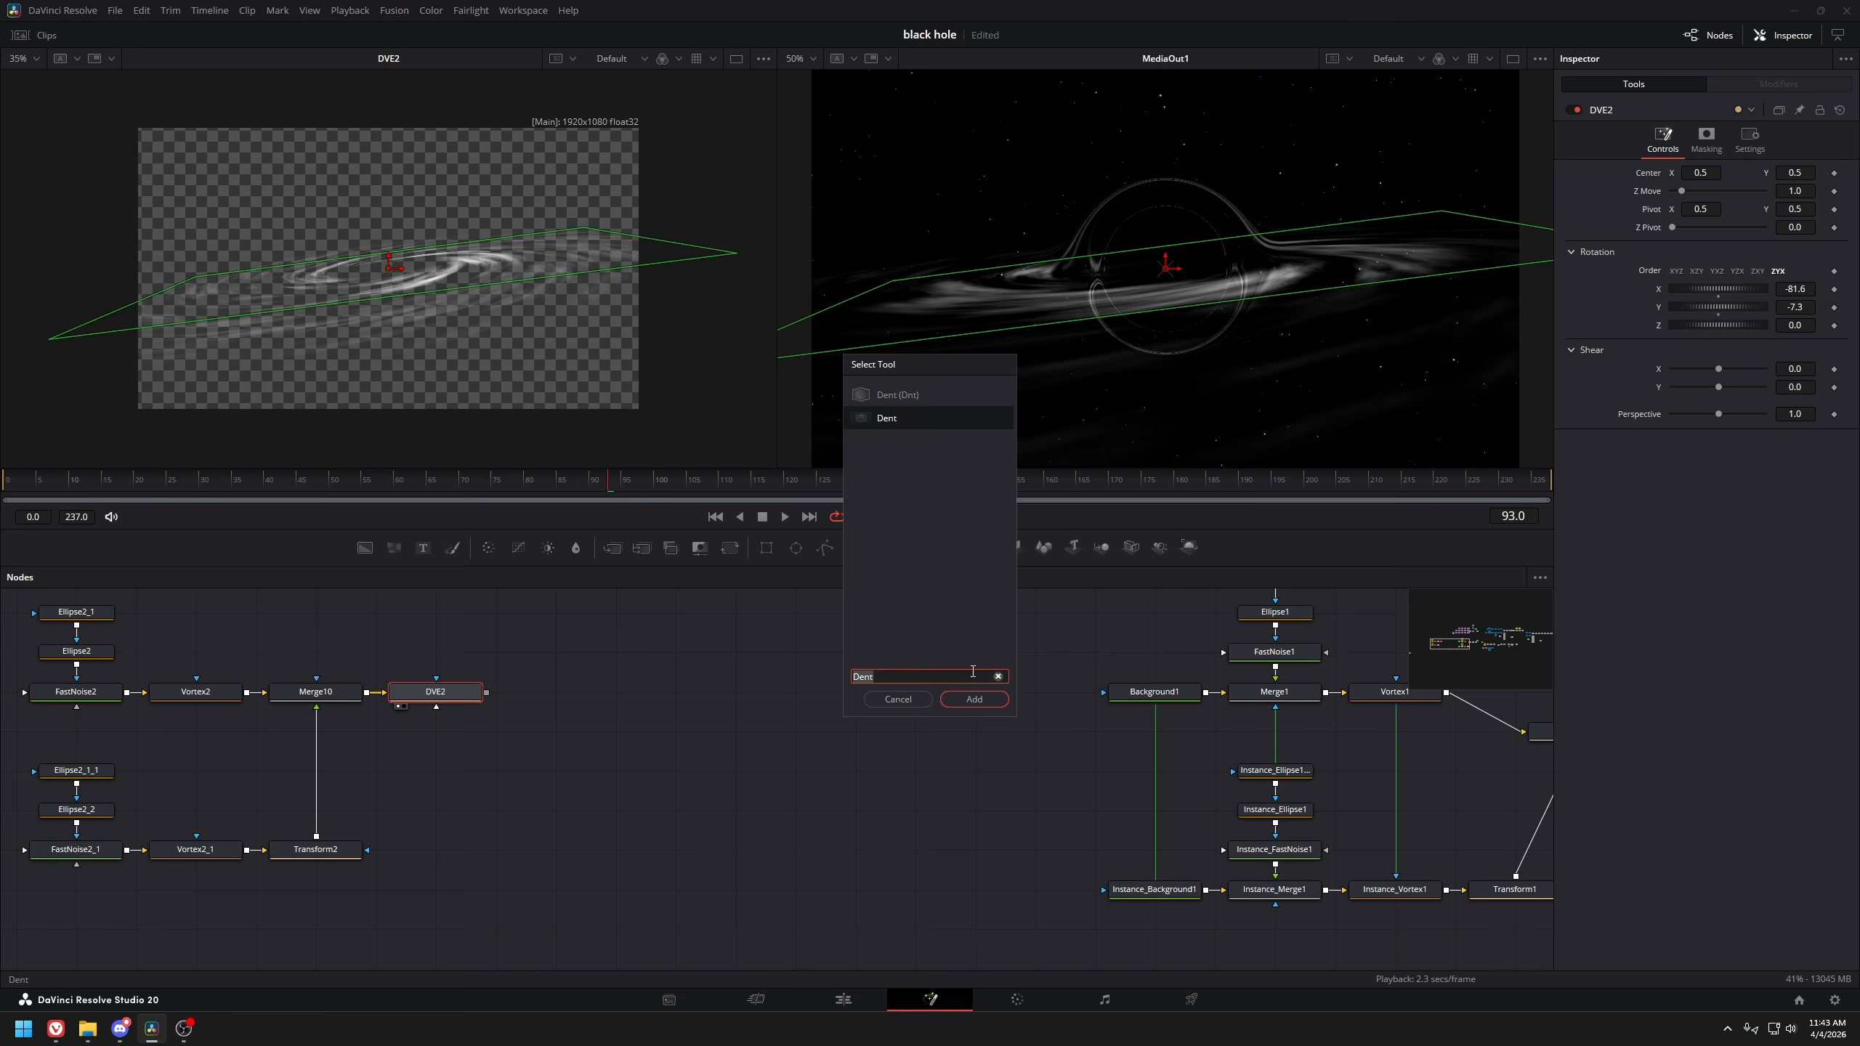
pyautogui.click(973, 699)
# Set Dent2's dent type to Black Hole and its size to about 0.5323
pyautogui.click(1681, 172)
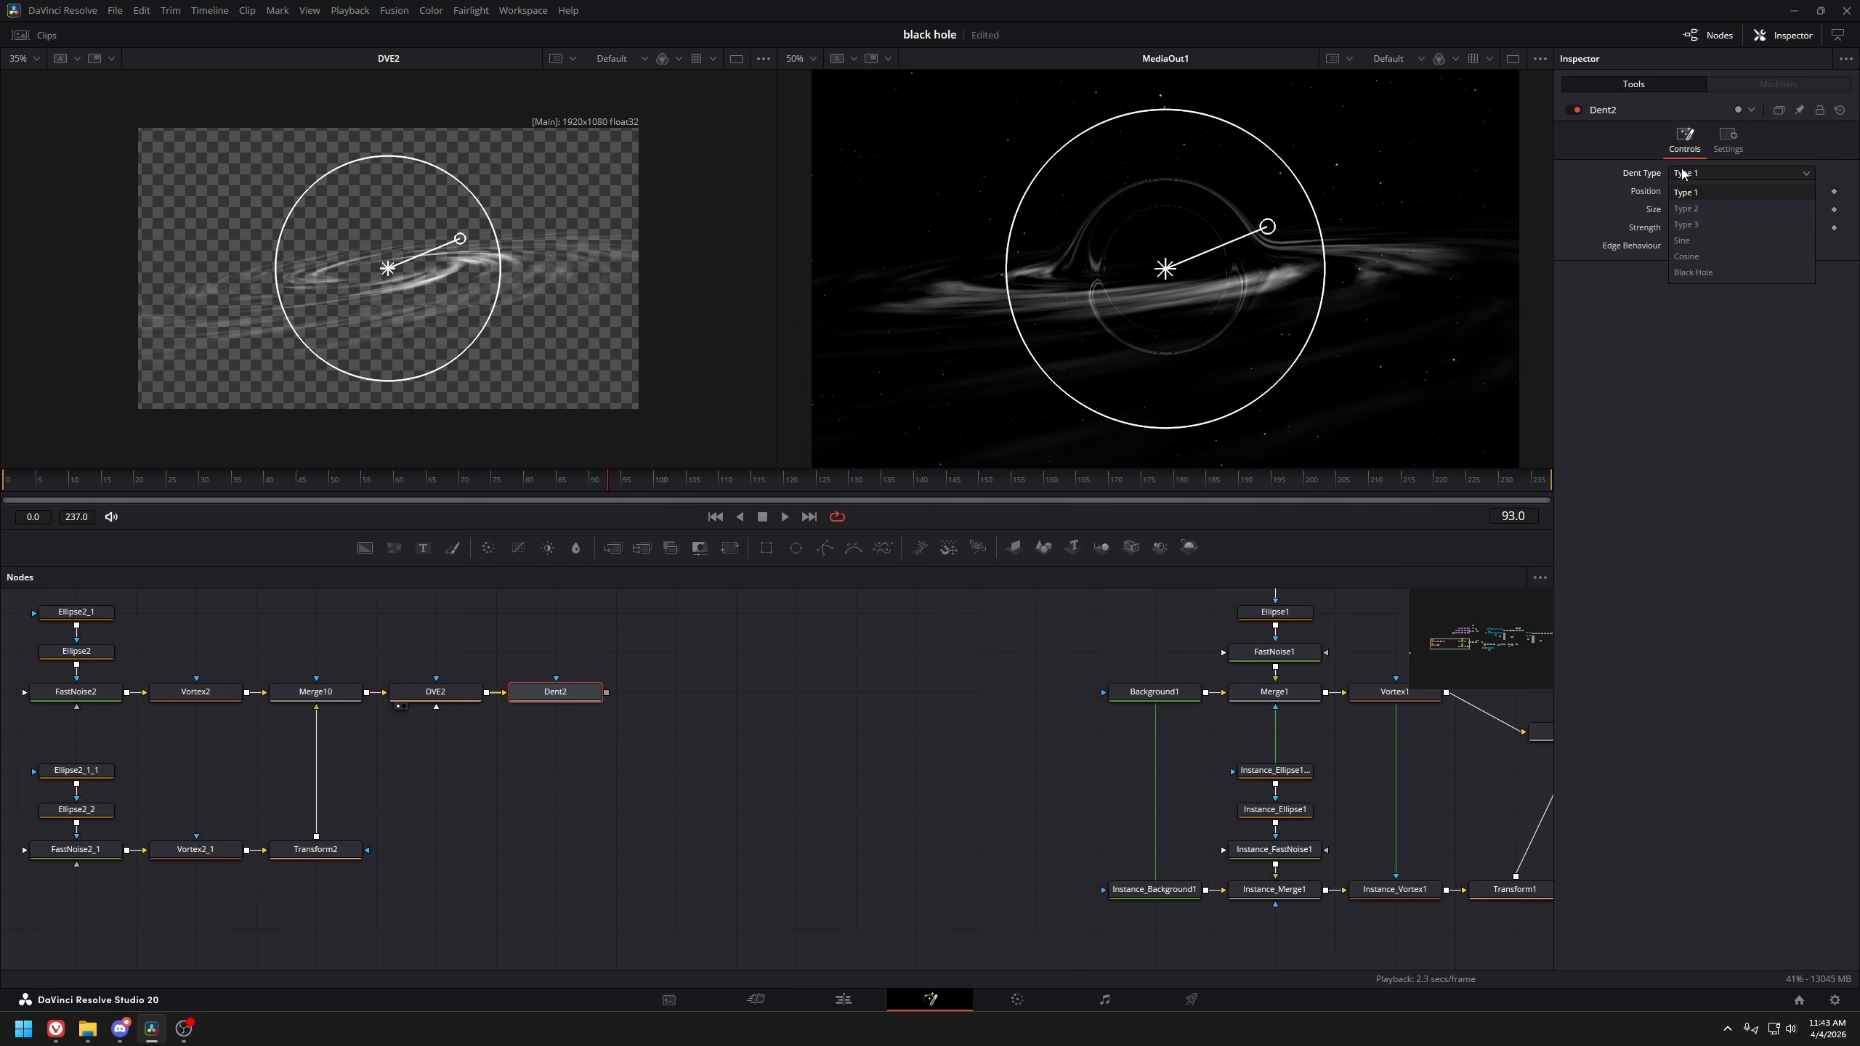
pyautogui.click(1688, 284)
pyautogui.moveTo(1724, 200); pyautogui.dragTo(1721, 199)
pyautogui.scroll(-2, 662, 295)
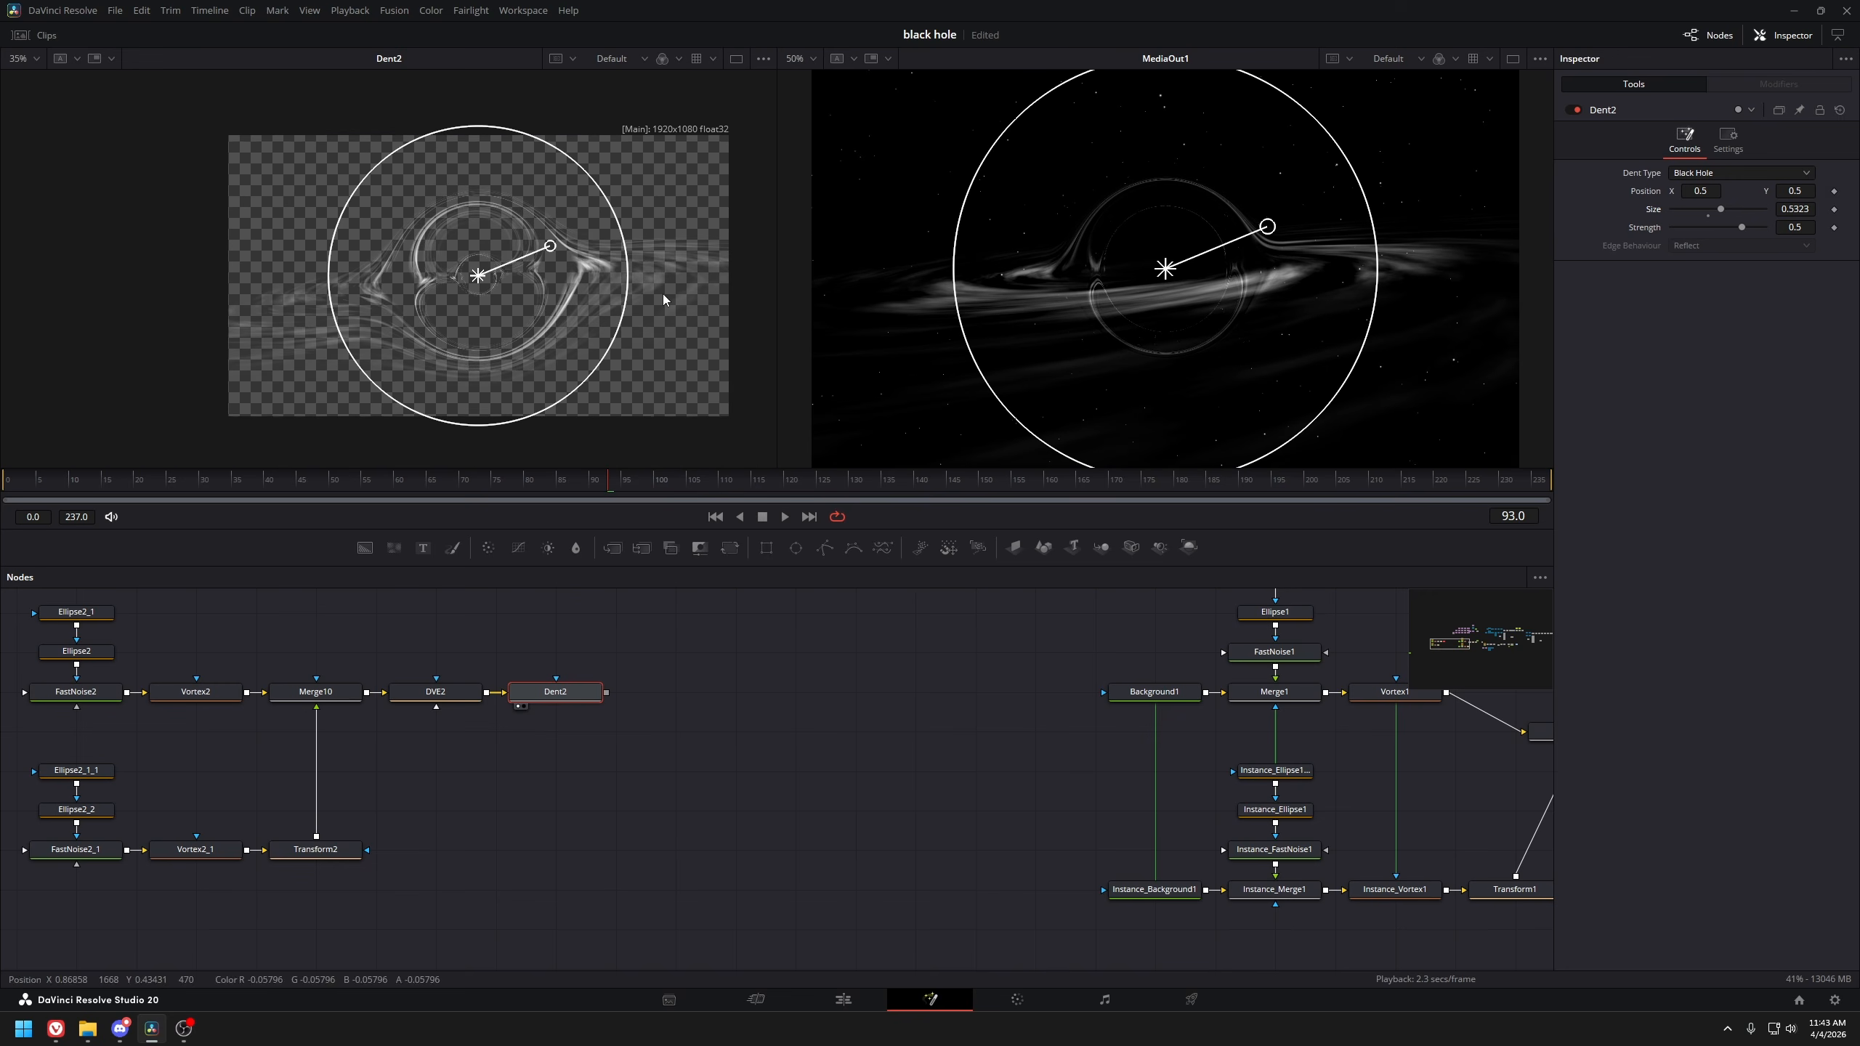
# Show DVE2 in the first viewer and insert a pipe router on the connection between DVE2 and Dent2
pyautogui.click(438, 696)
pyautogui.press('1')
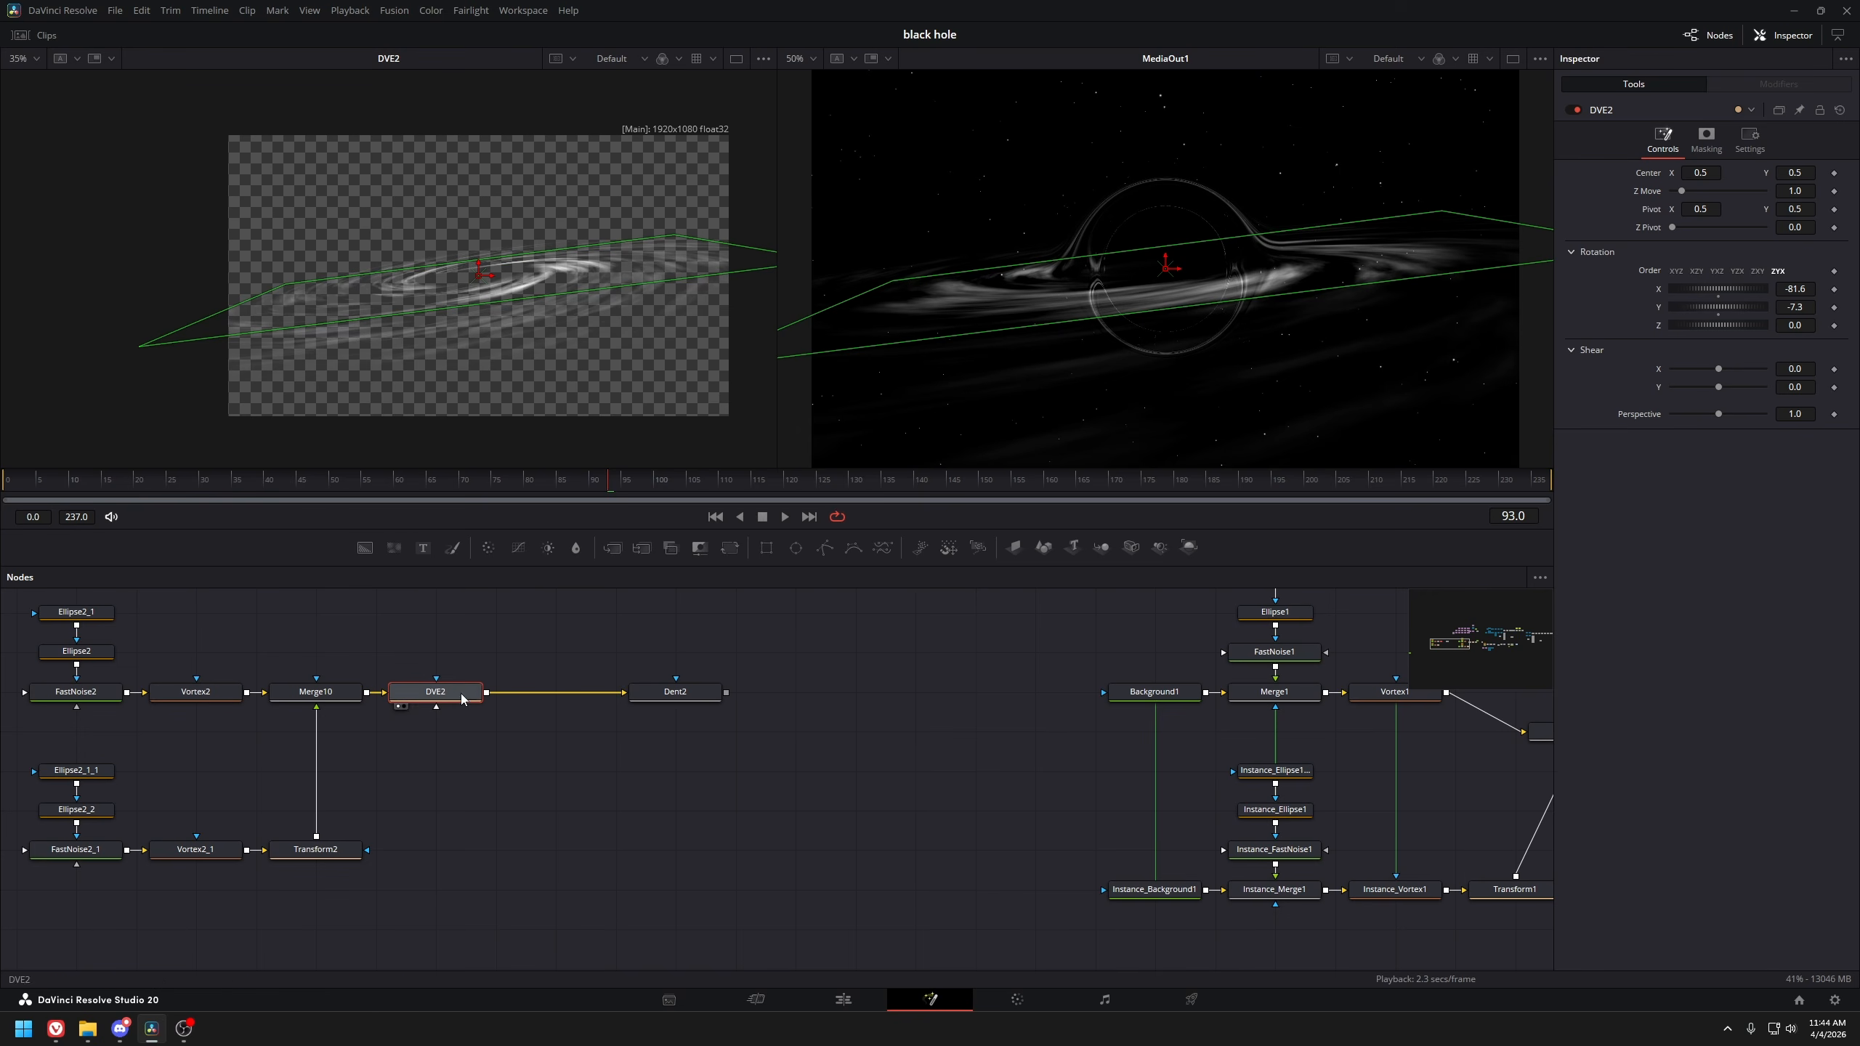
pyautogui.keyDown('alt'); pyautogui.click(585, 691); pyautogui.keyUp('alt')
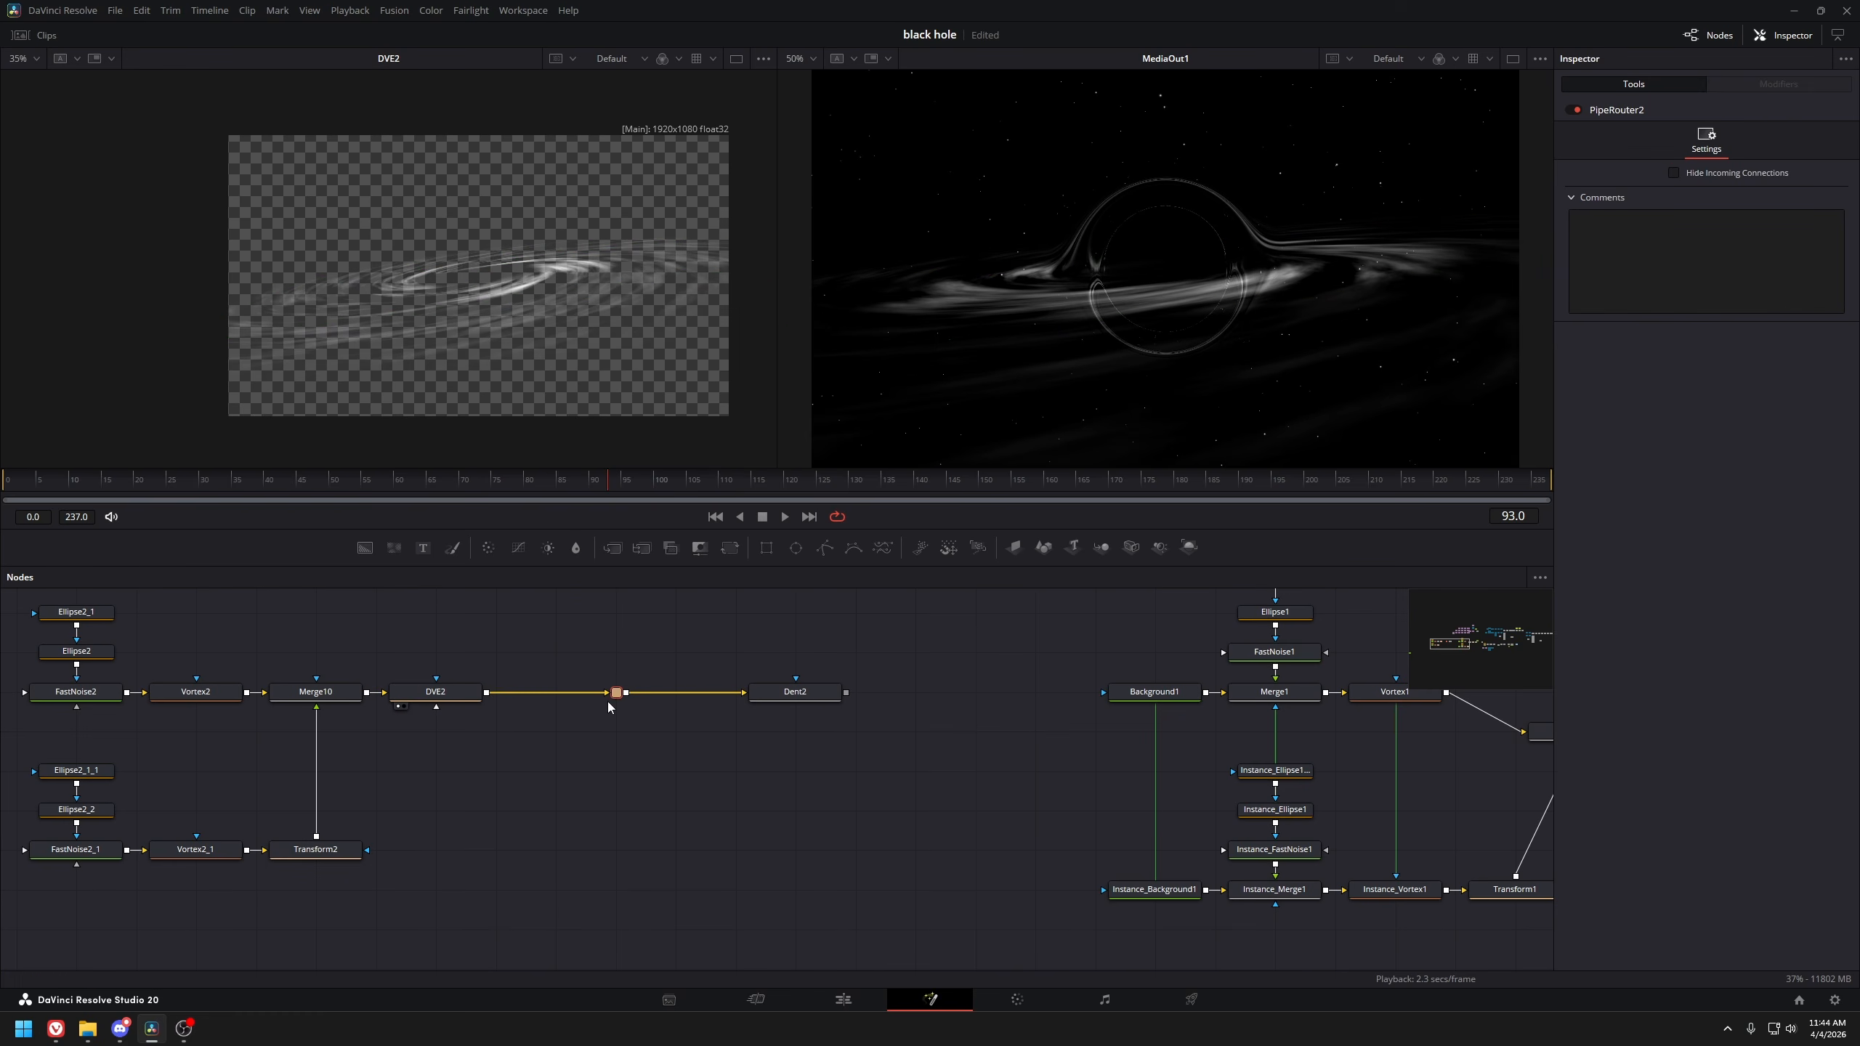
pyautogui.moveTo(826, 703); pyautogui.dragTo(766, 703)
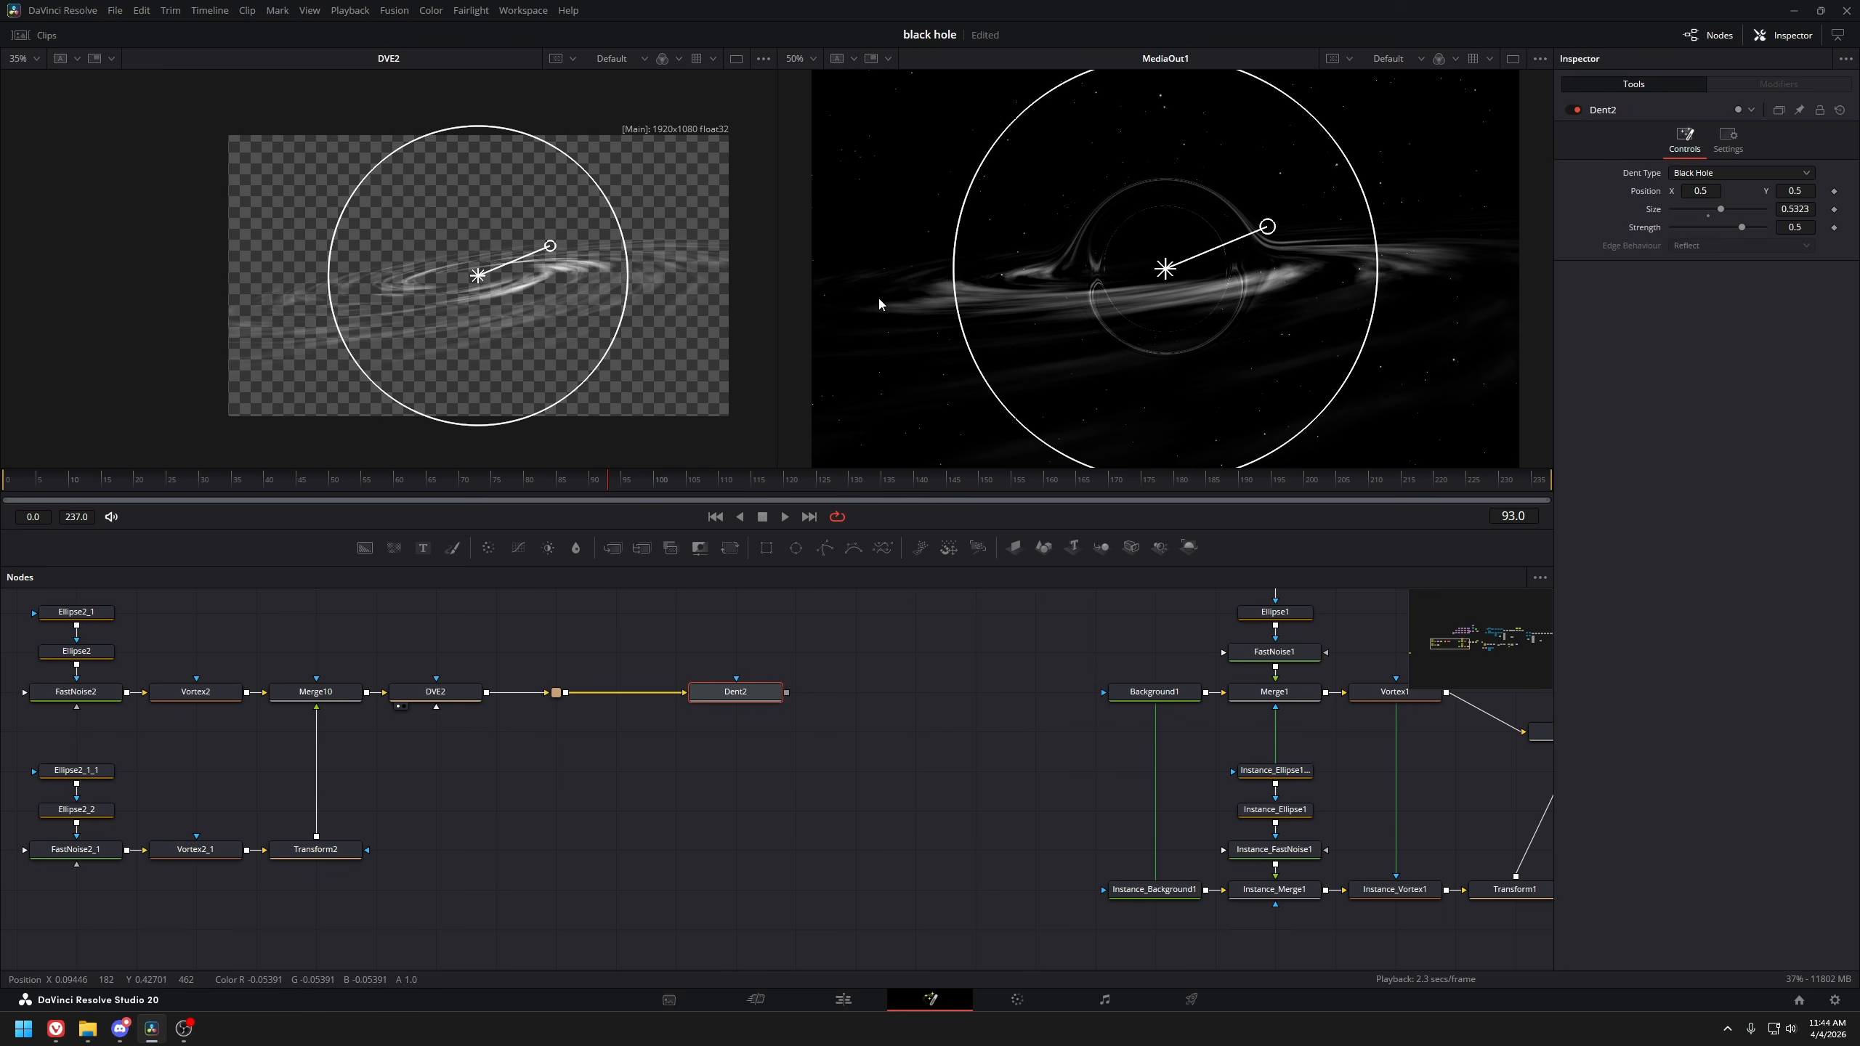
# Add a Merge node and insert it between the pipe router and Dent2
pyautogui.moveTo(645, 628); pyautogui.dragTo(735, 674)
pyautogui.click(647, 626)
pyautogui.click(613, 554)
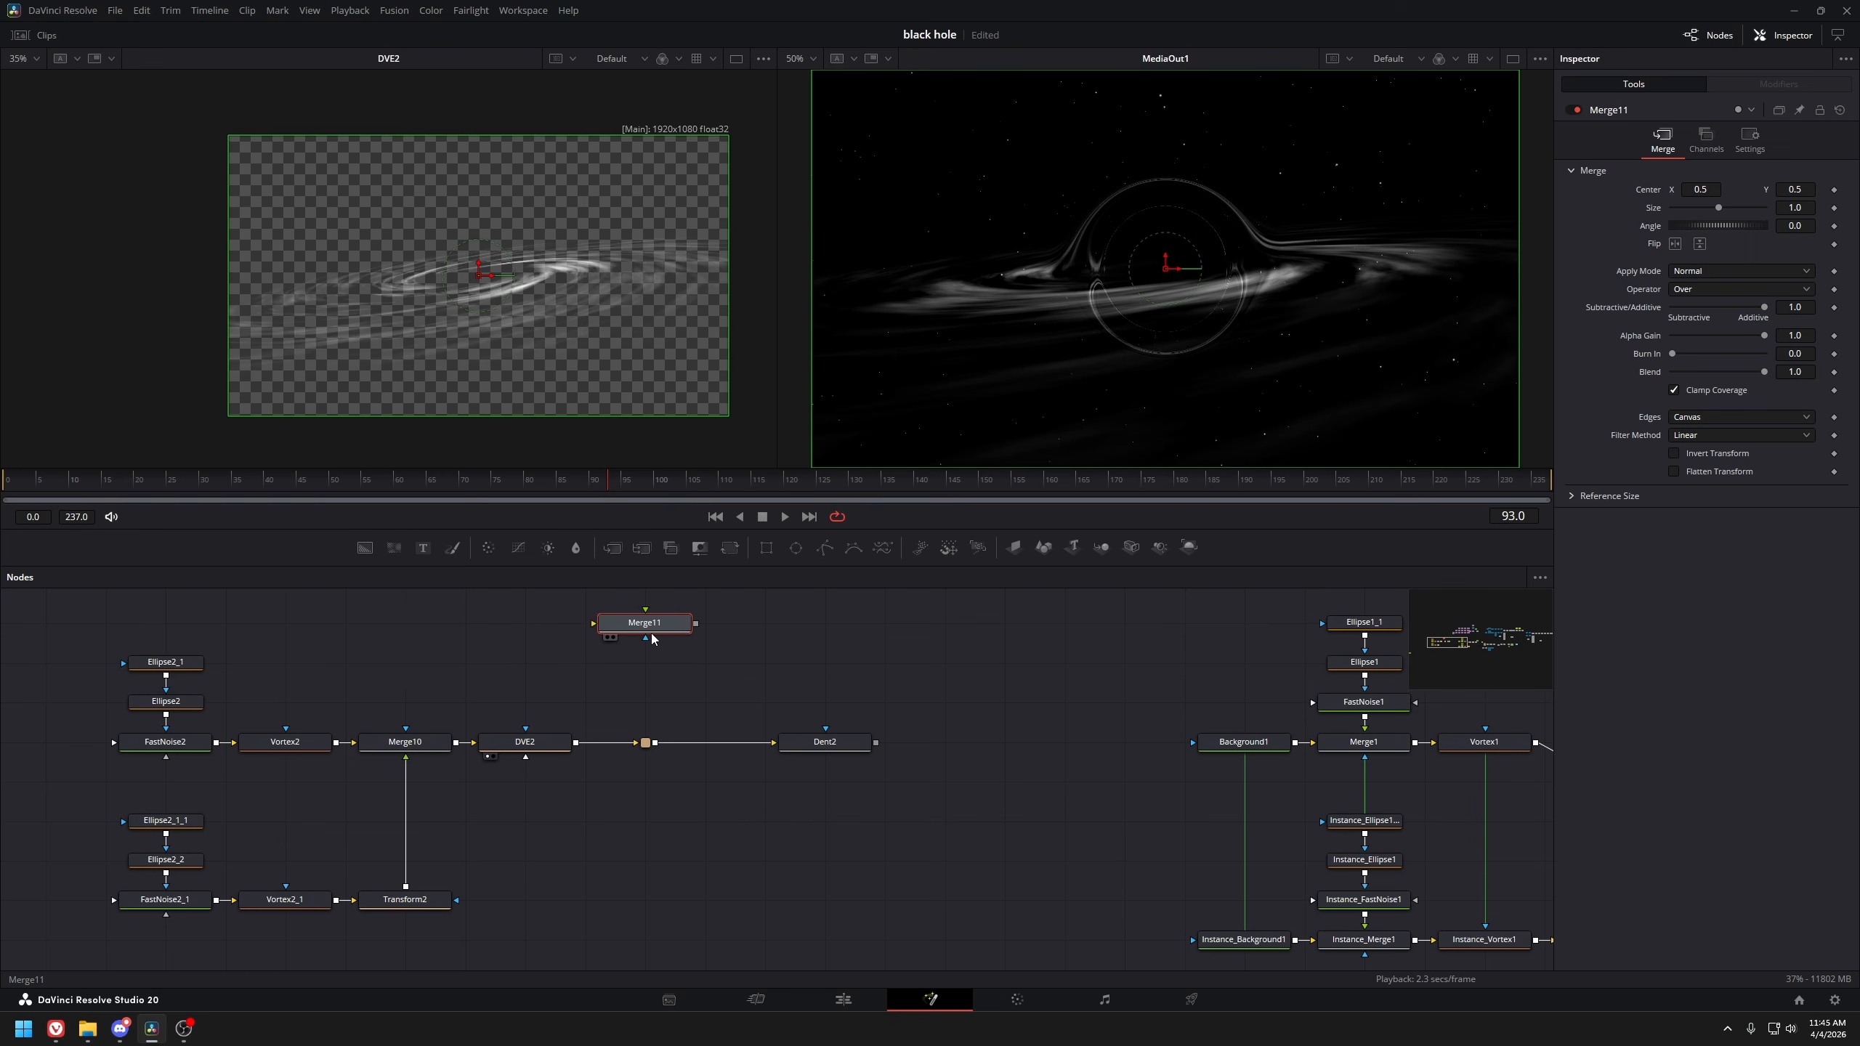
pyautogui.moveTo(649, 631); pyautogui.dragTo(881, 743)
pyautogui.moveTo(696, 748); pyautogui.dragTo(756, 748)
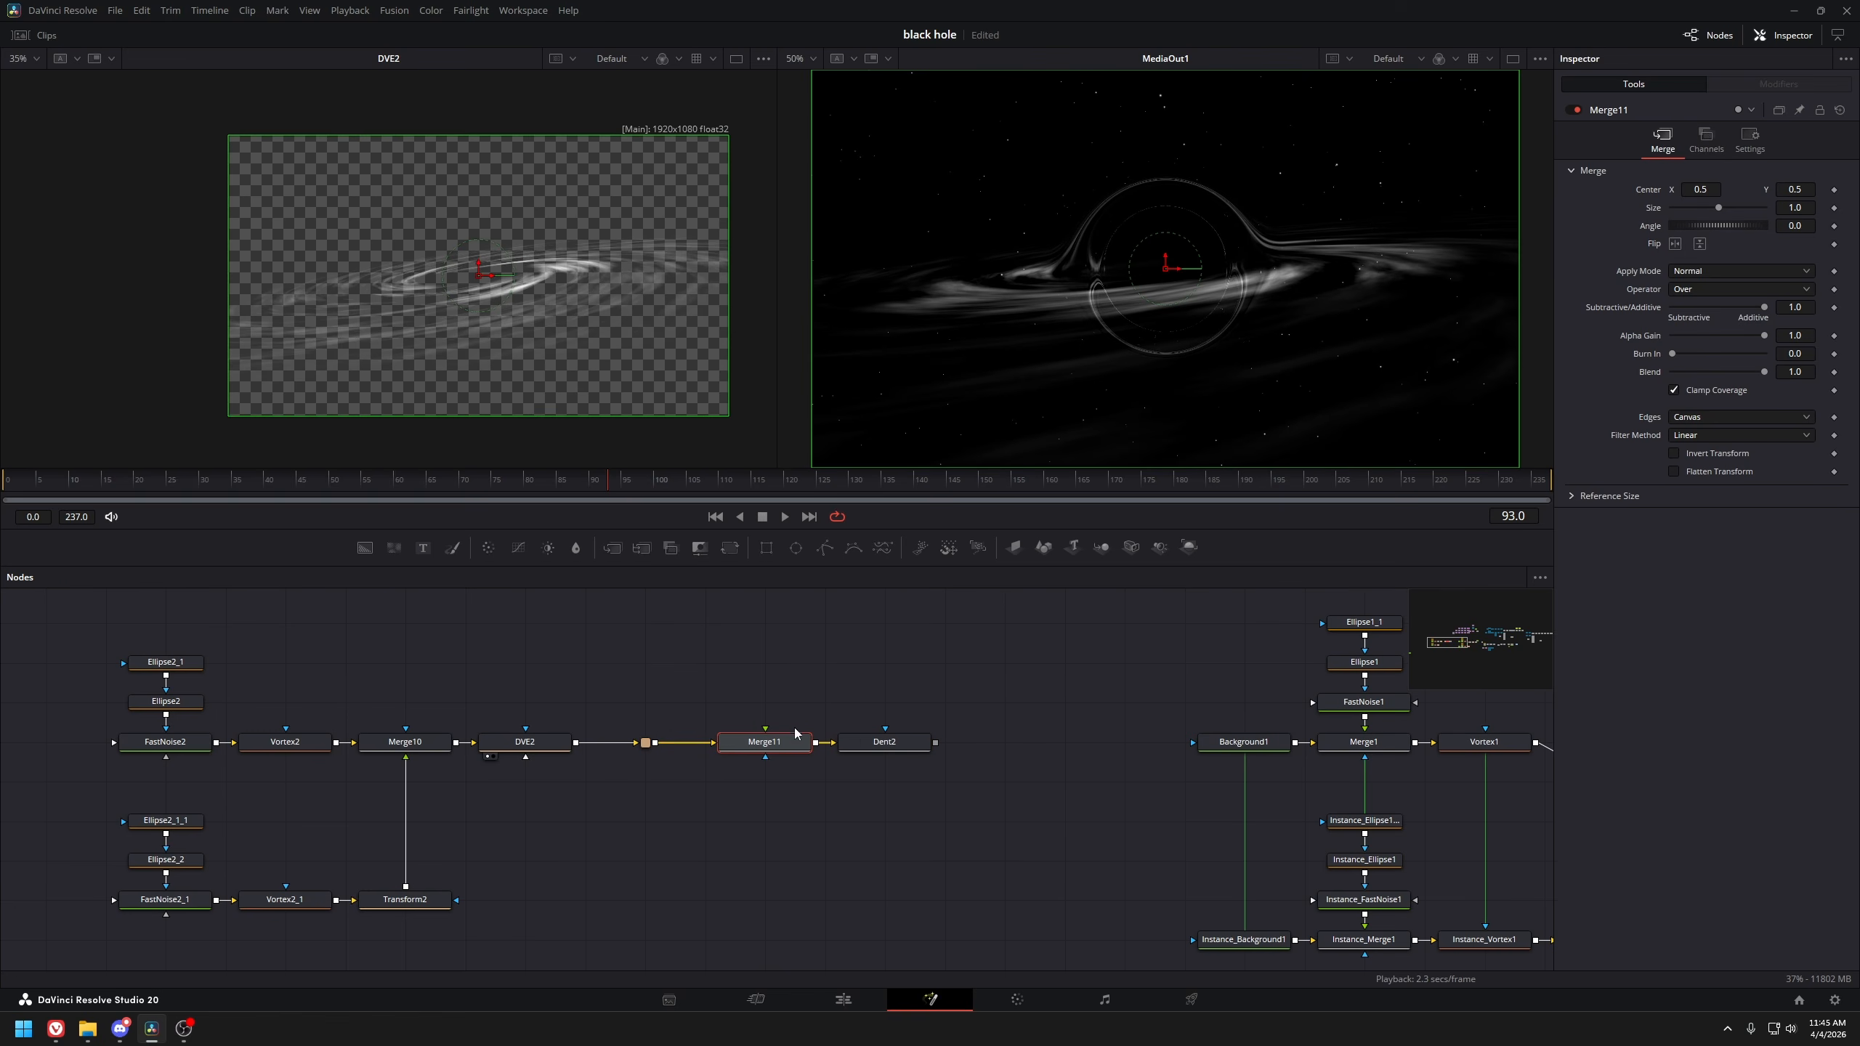
# Show Merge11 in the first viewer and connect a new Rectangle mask to it
pyautogui.press('1')
pyautogui.click(766, 548)
pyautogui.moveTo(808, 705); pyautogui.dragTo(797, 744)
# Add a fully transparent Background node as Merge11's background input, with the DVE2 branch as the foreground
pyautogui.press('b')
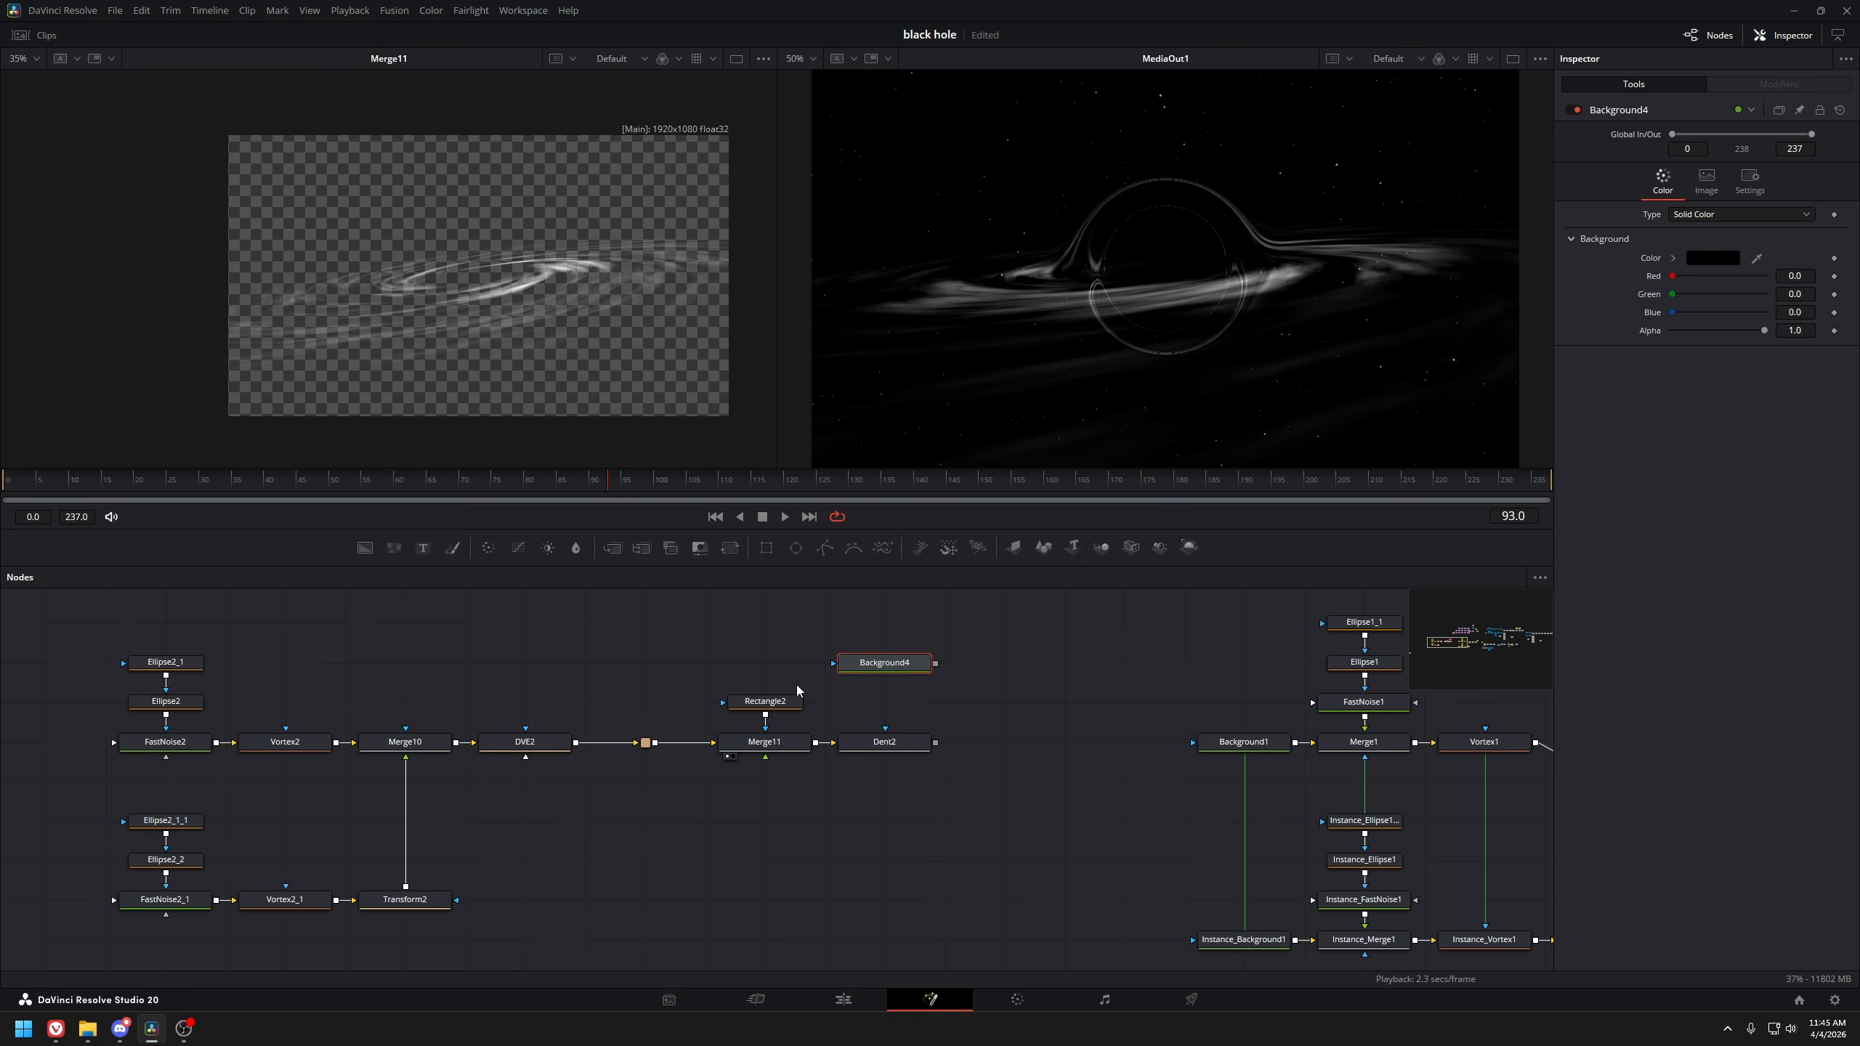
pyautogui.moveTo(816, 782); pyautogui.dragTo(716, 743)
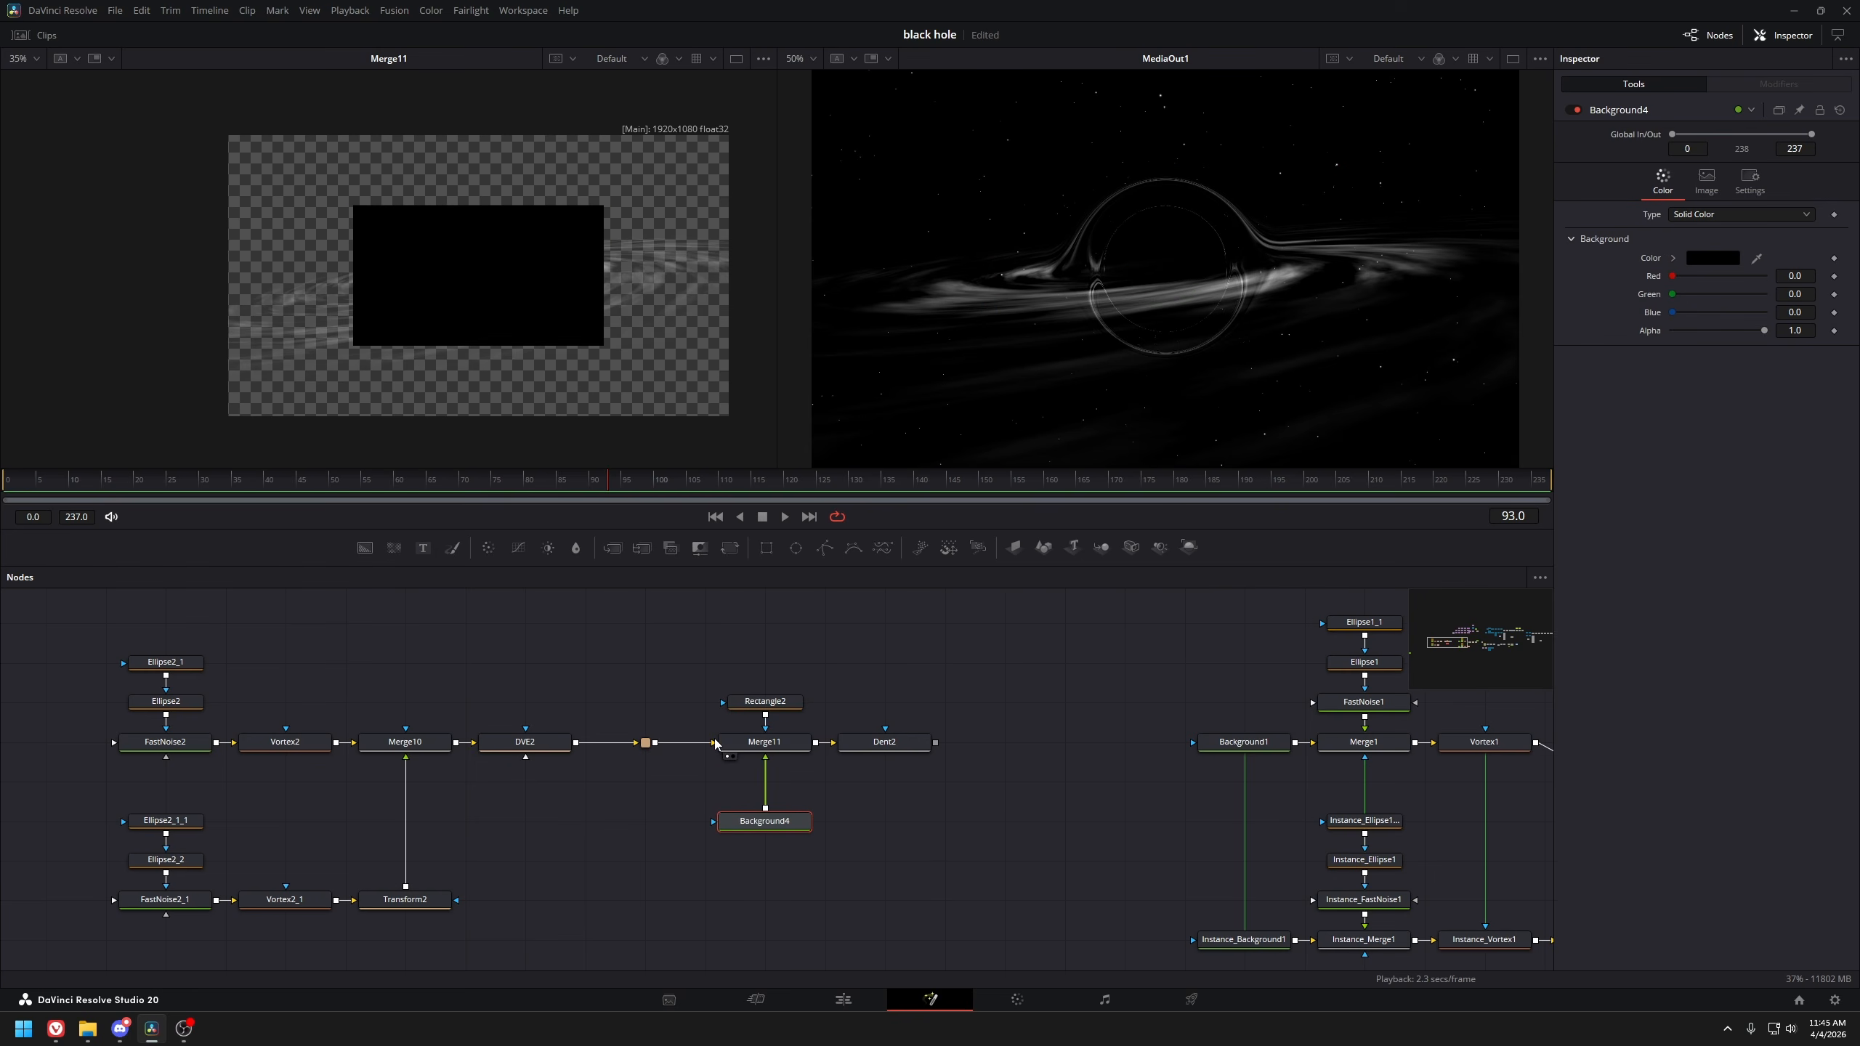
pyautogui.click(778, 753)
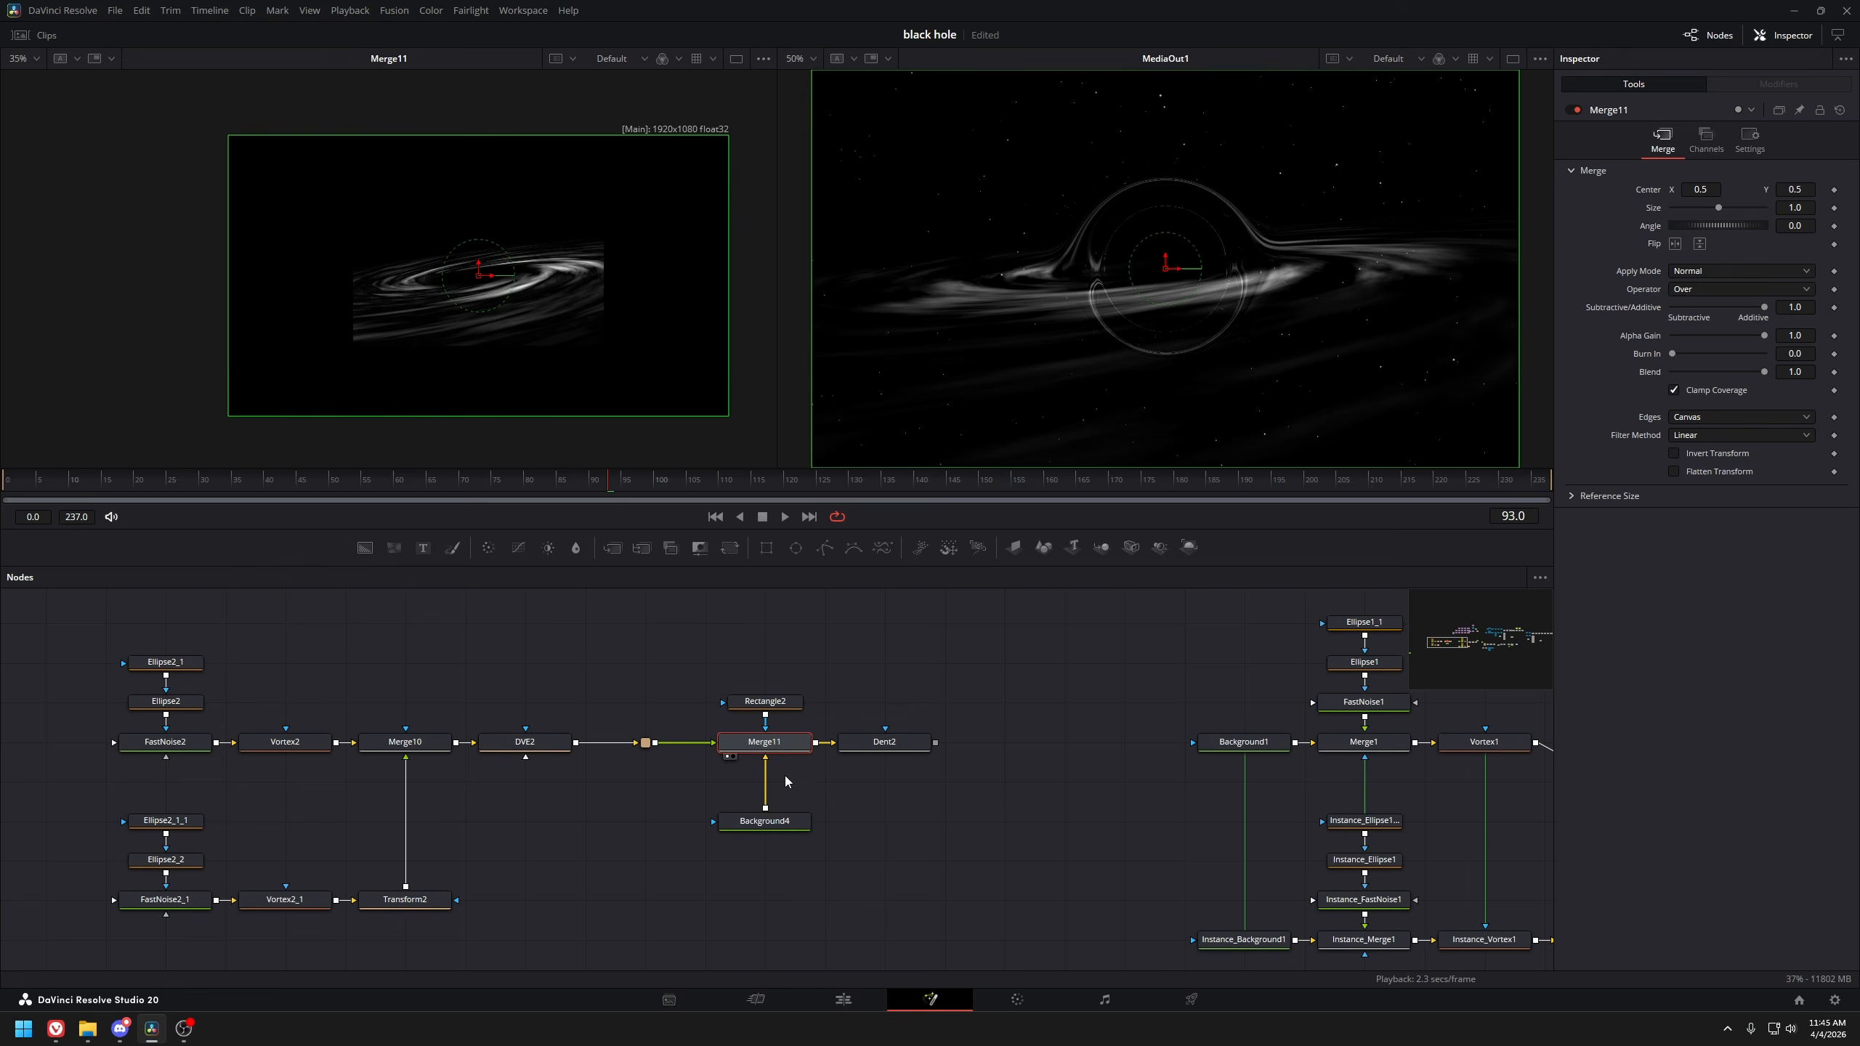
pyautogui.moveTo(786, 821); pyautogui.dragTo(787, 783)
pyautogui.moveTo(1762, 331); pyautogui.dragTo(1793, 359)
# Set Rectangle2's width to 1.0 and center Y to 0.75, then show Dent2 in the first viewer
pyautogui.click(782, 704)
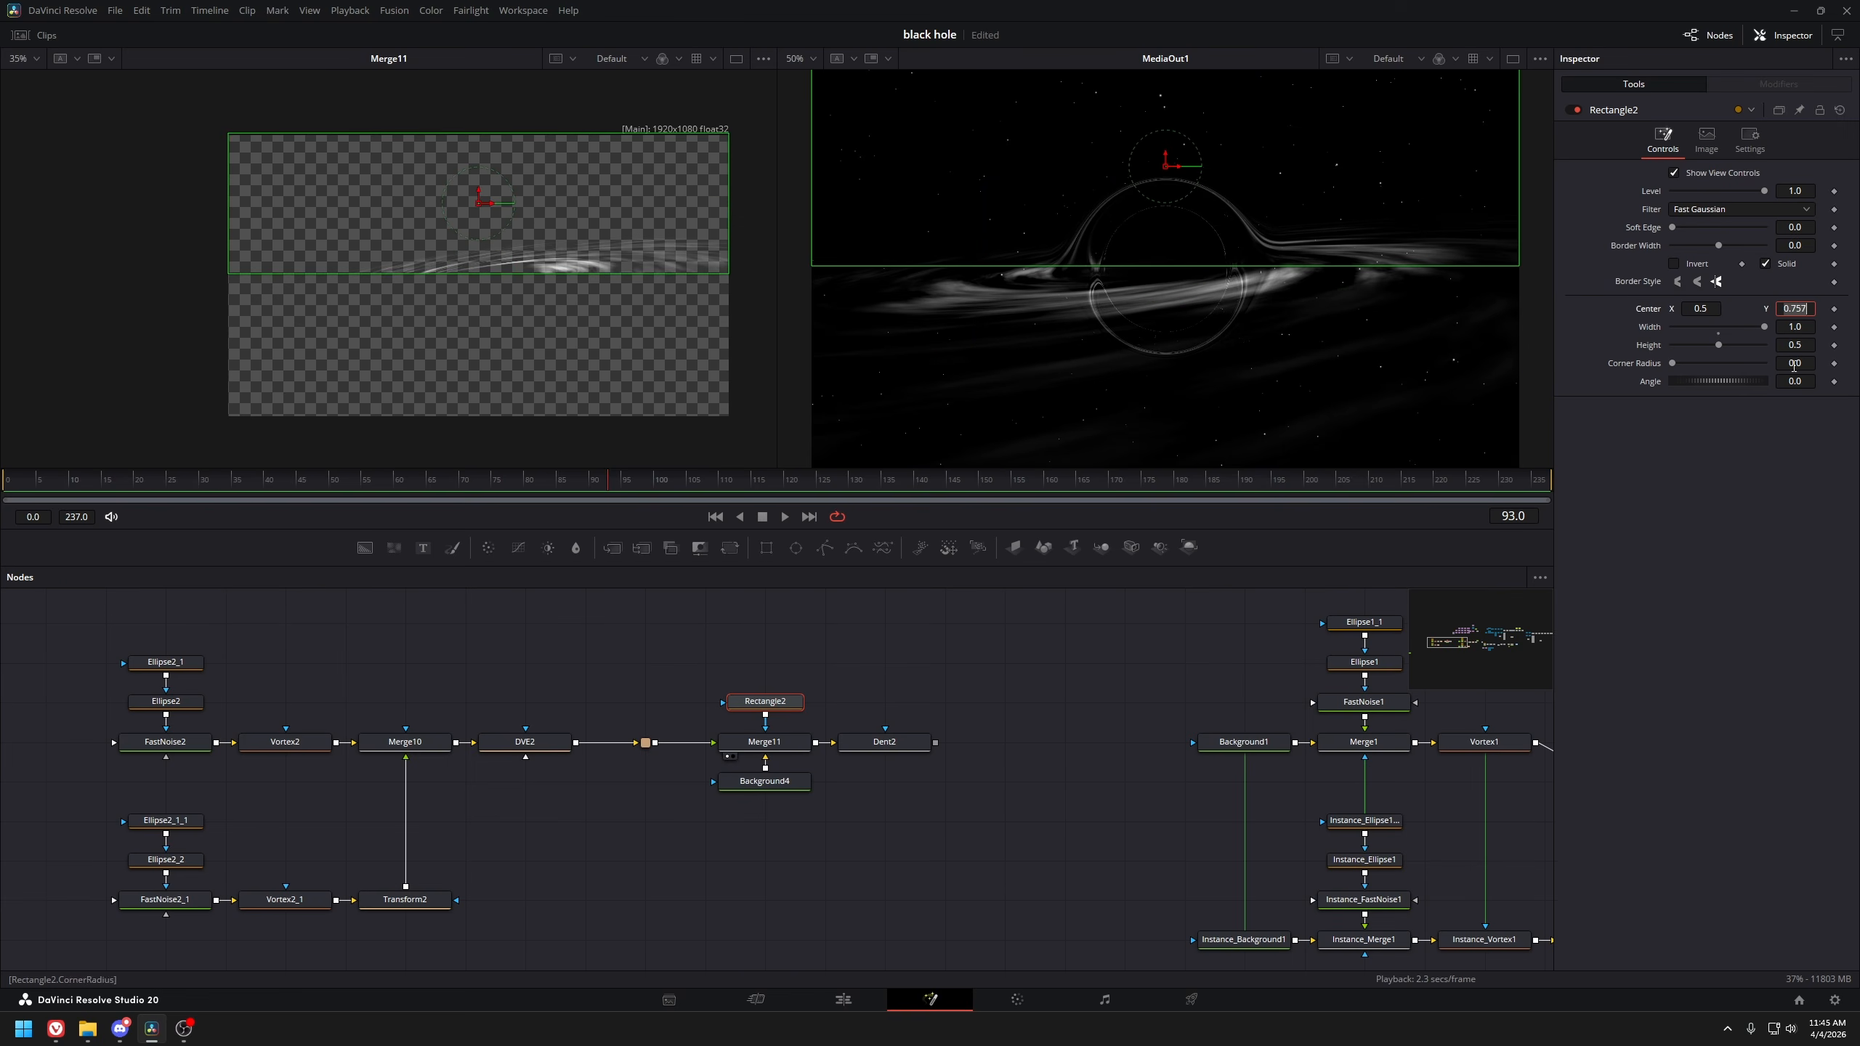
pyautogui.write('0.75')
pyautogui.press('Tab')
pyautogui.click(876, 743)
pyautogui.press('1')
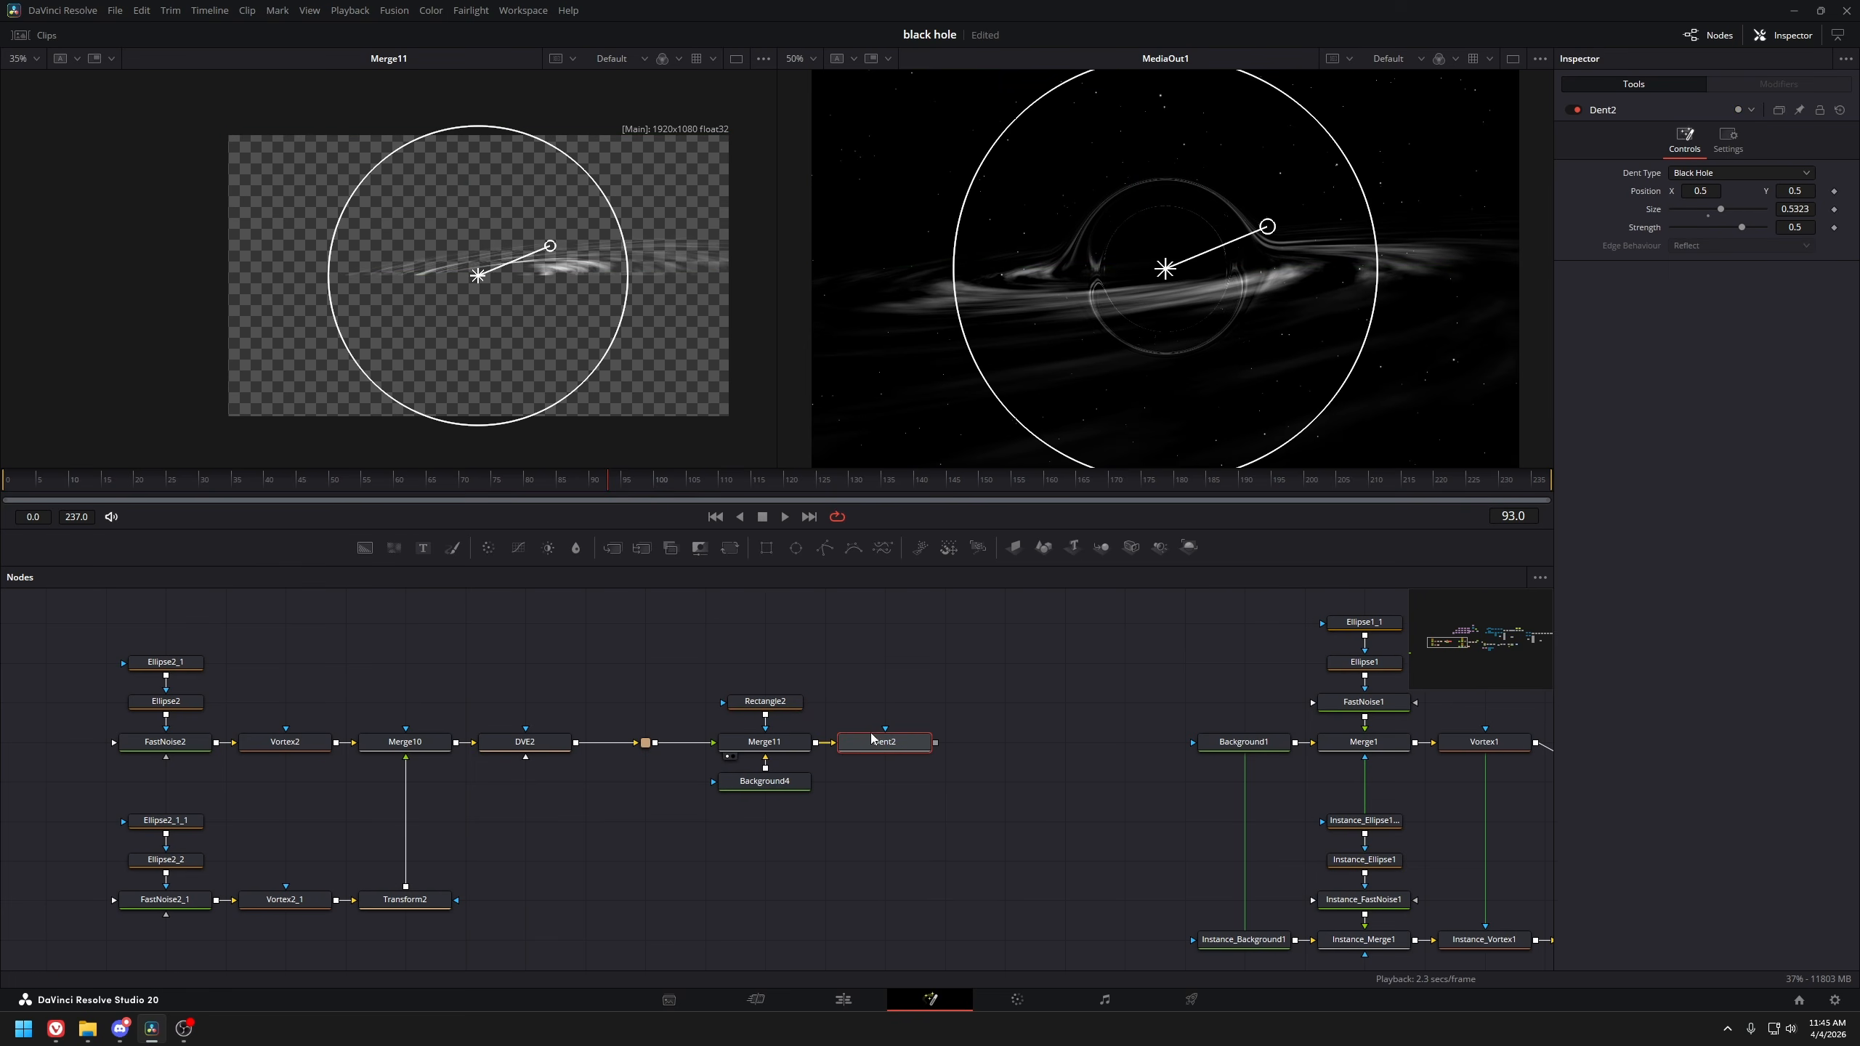
# Duplicate Rectangle2, Merge11 and Background4, feed the copied Merge from the pipe router and show it in the first viewer
pyautogui.moveTo(668, 753); pyautogui.dragTo(578, 736)
pyautogui.moveTo(606, 790); pyautogui.dragTo(712, 678)
pyautogui.hotkey('ctrl', 'c')
pyautogui.click(691, 871)
pyautogui.hotkey('ctrl', 'v')
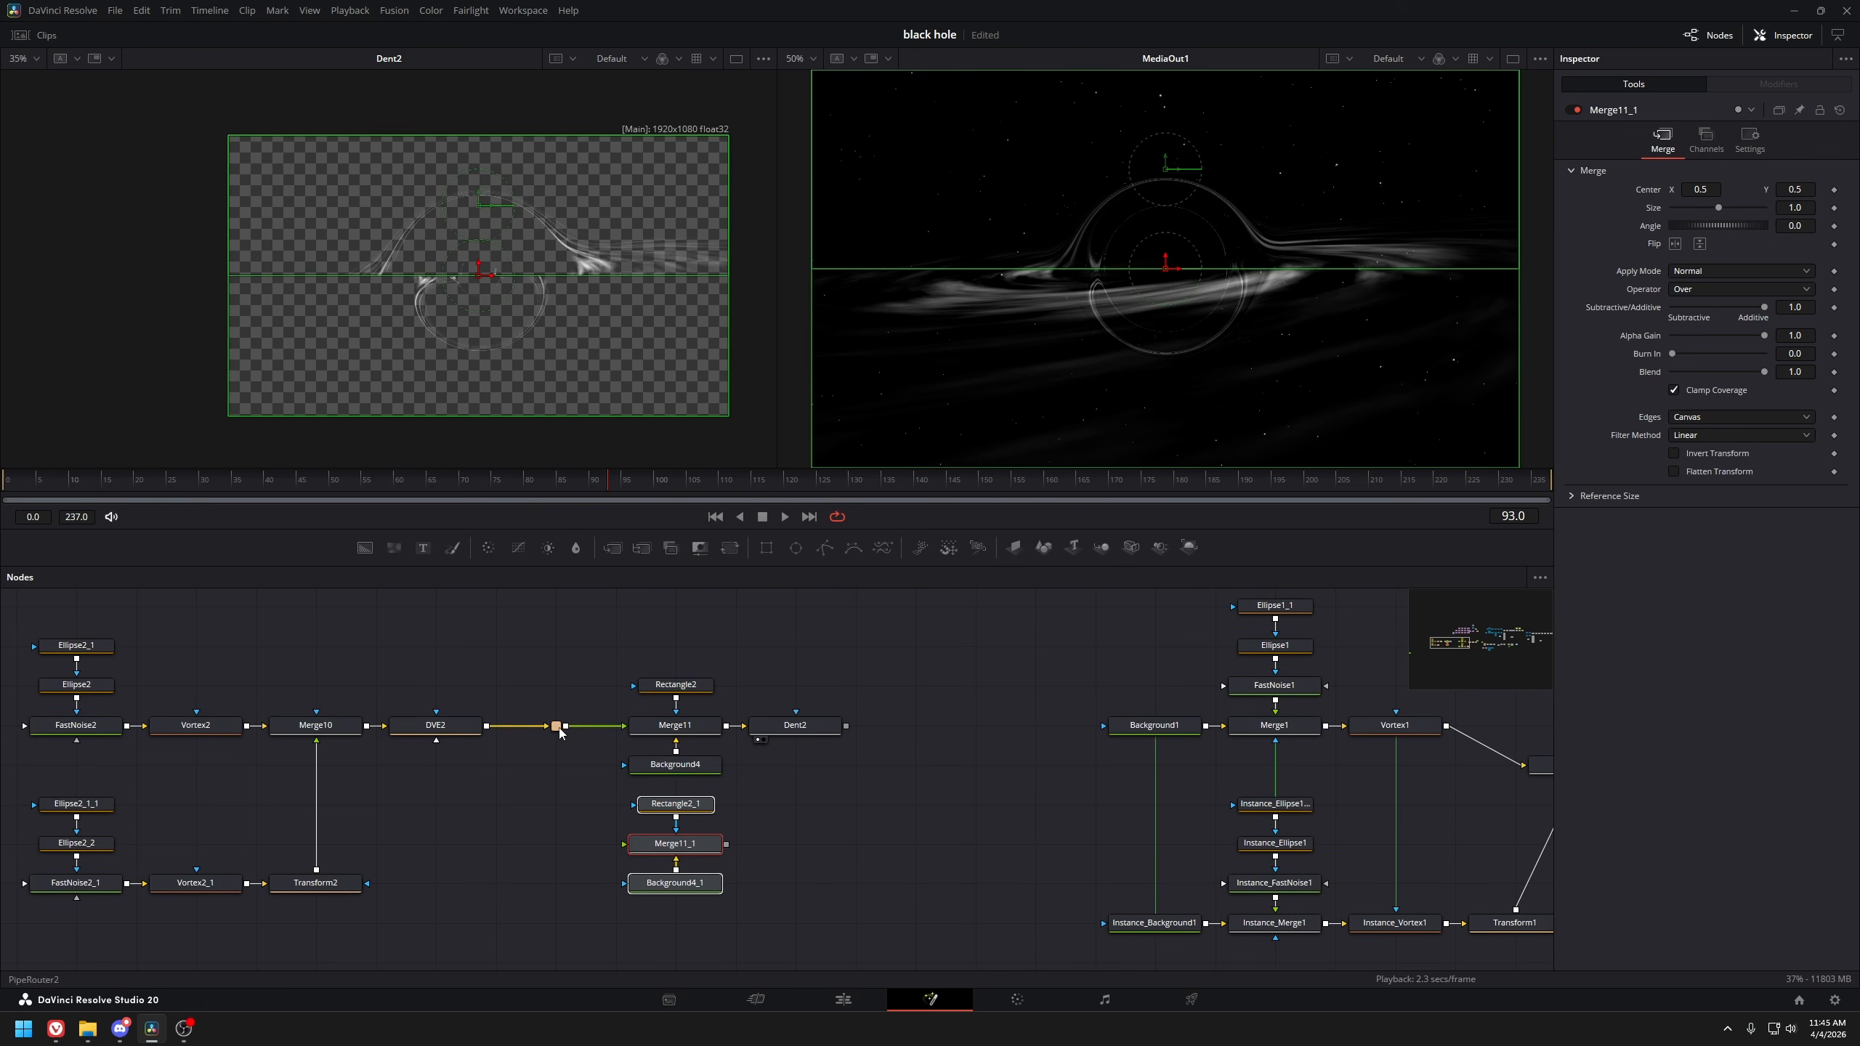
pyautogui.press('1')
# Set the center Y of the duplicated mask Rectangle2_1 to 0.25
pyautogui.click(675, 807)
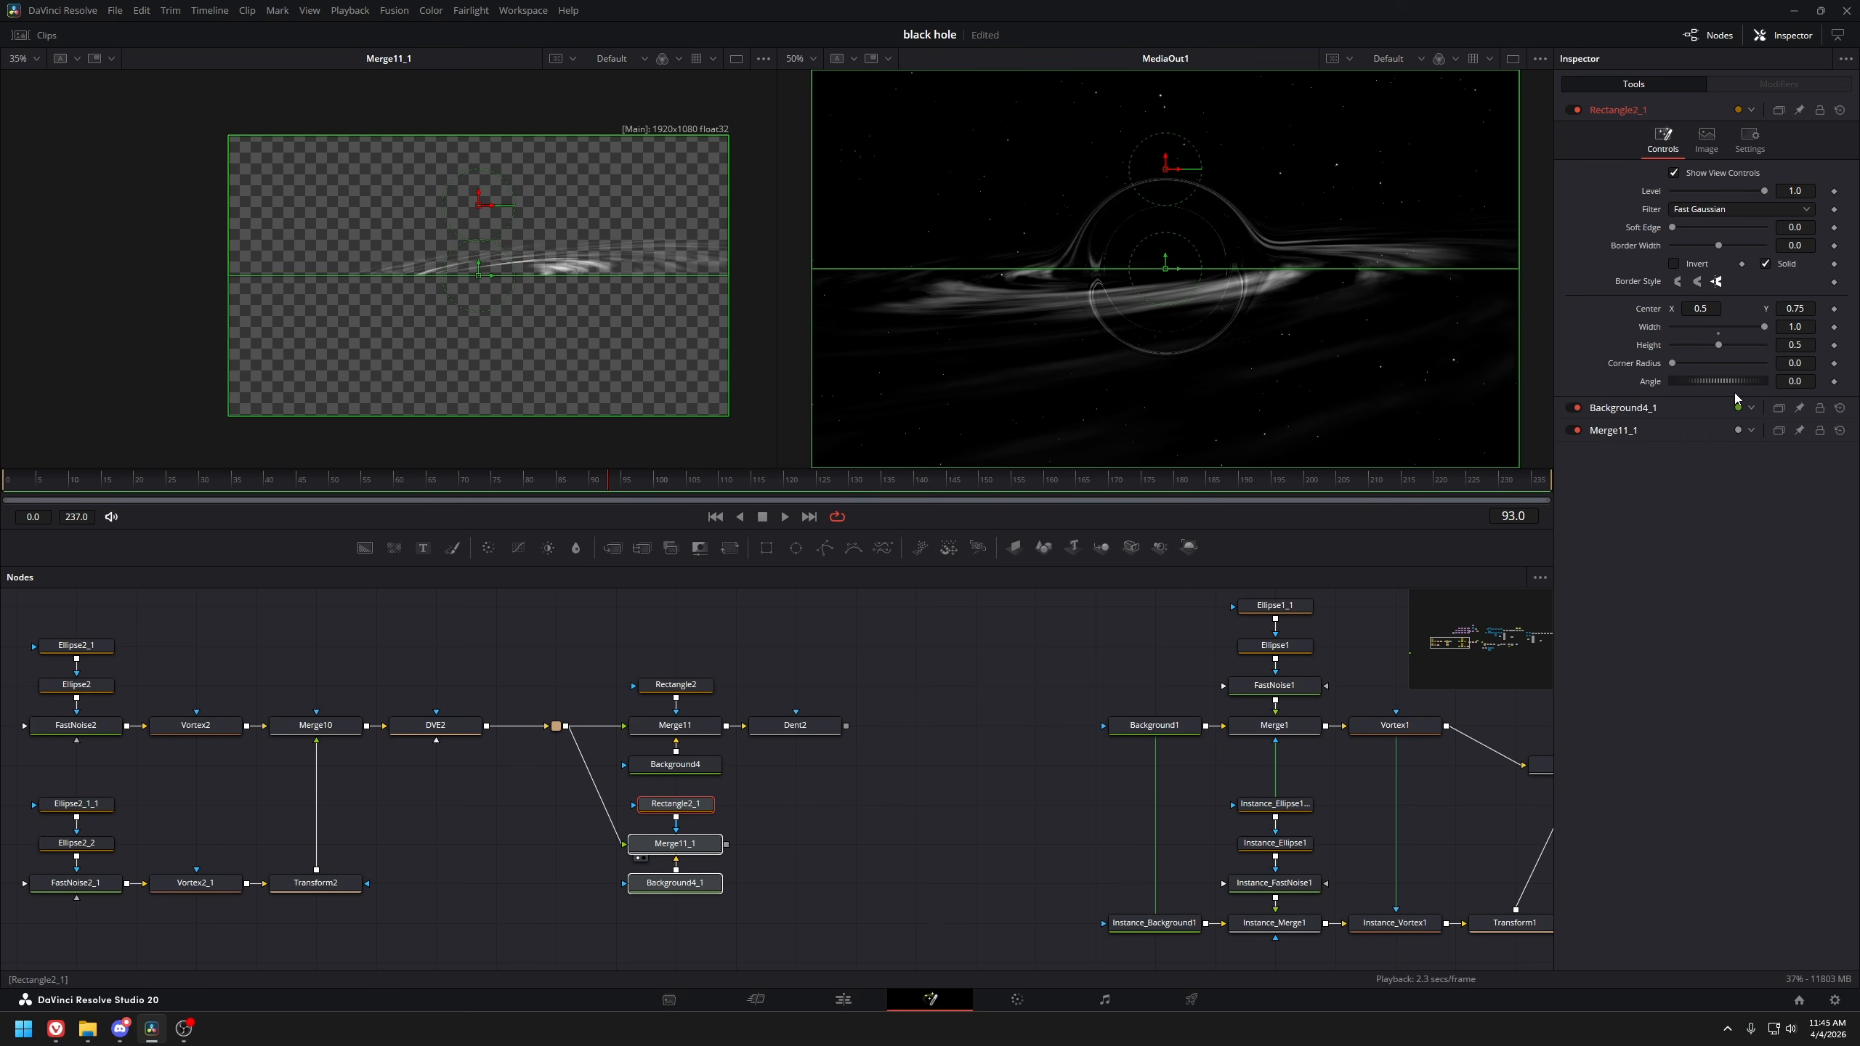
pyautogui.moveTo(1795, 308); pyautogui.dragTo(1758, 309)
pyautogui.doubleClick(1795, 309)
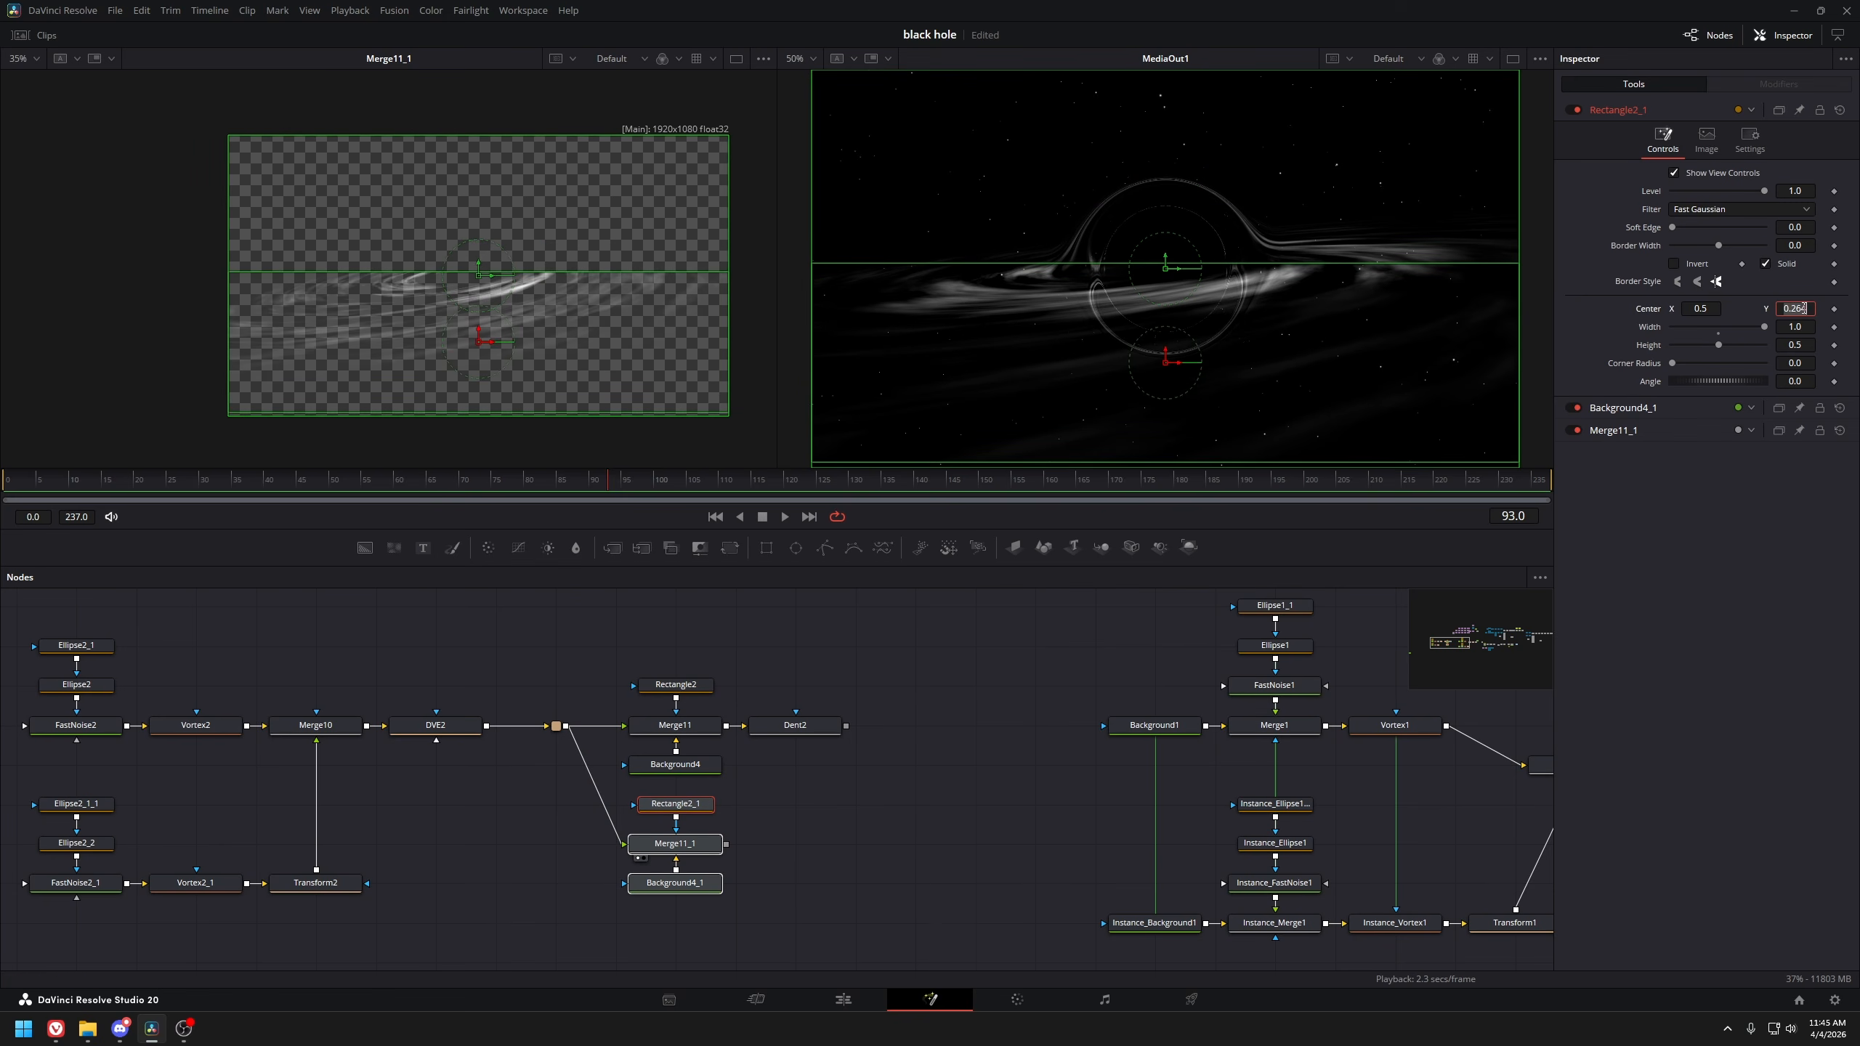
pyautogui.write('0.25')
pyautogui.press('Tab')
# Show Dent2 in the first viewer, then add a Merge node after it and connect Merge11_1 as its foreground
pyautogui.click(794, 725)
pyautogui.press('1')
pyautogui.moveTo(834, 751); pyautogui.dragTo(634, 722)
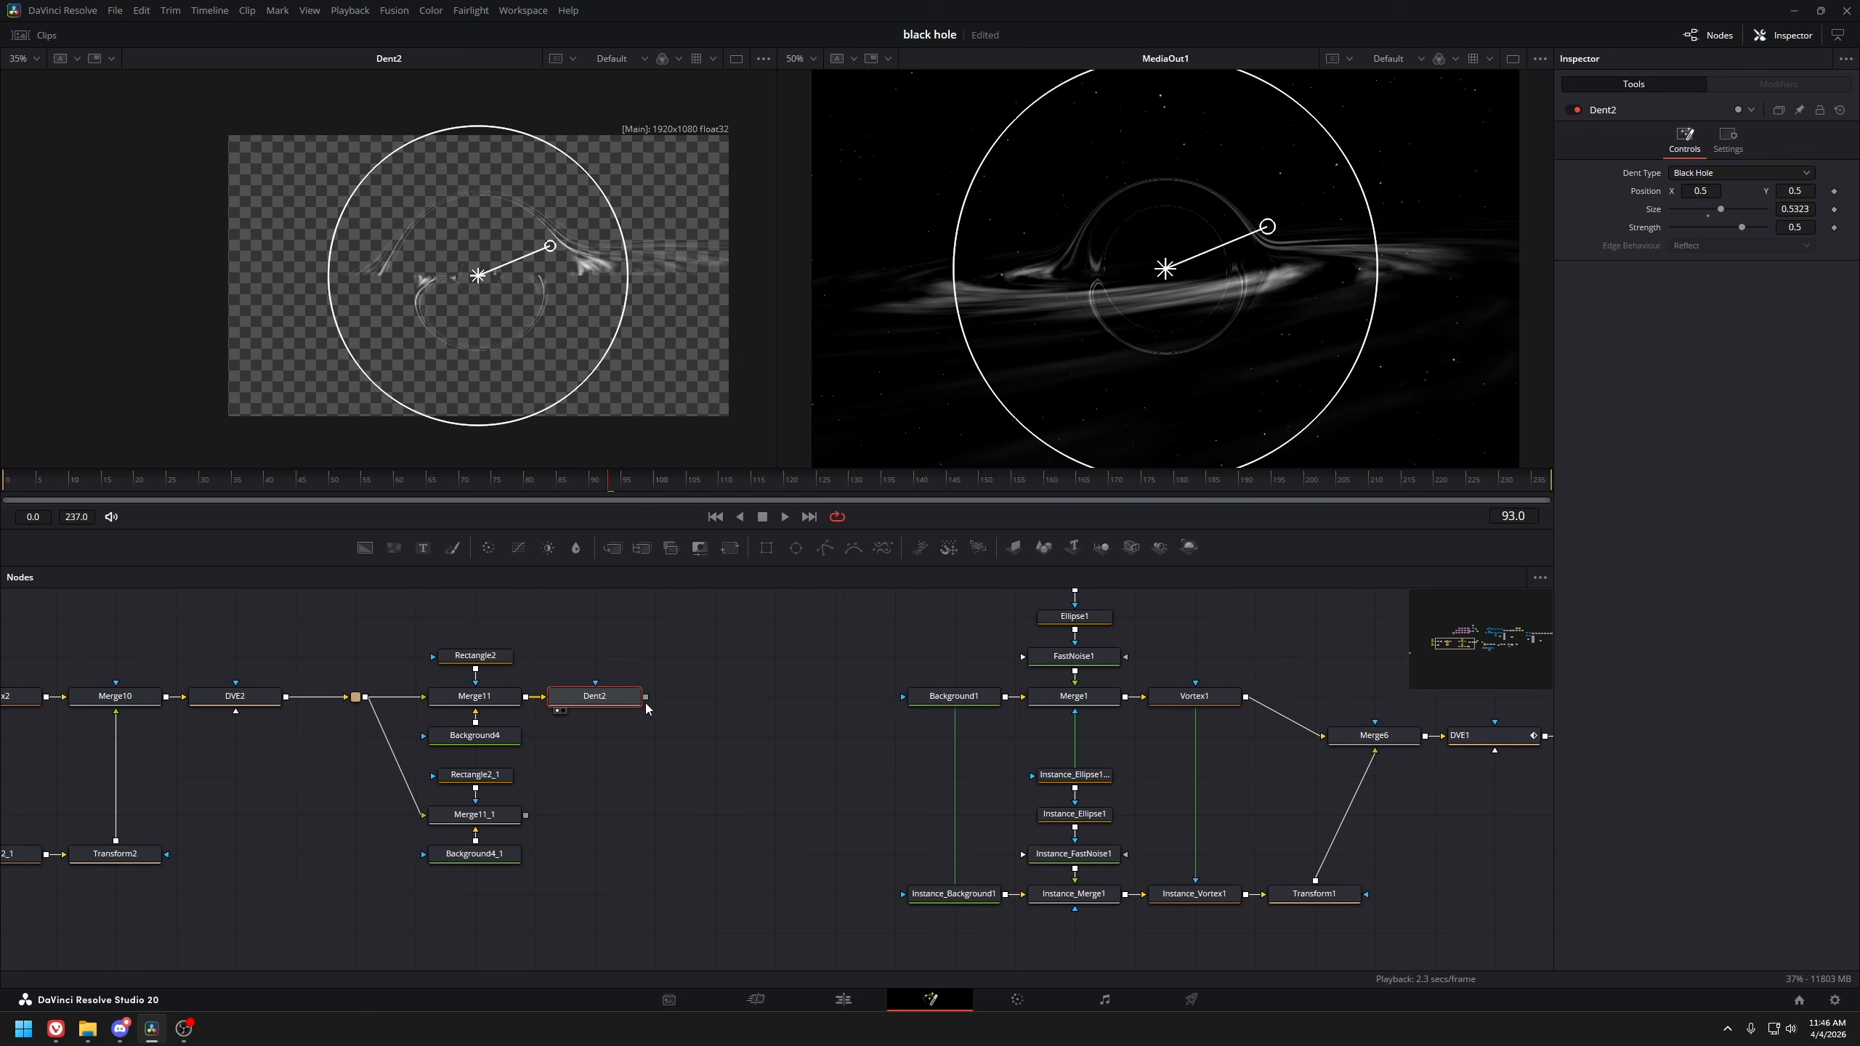
pyautogui.hotkey('shift', 'space')
pyautogui.write('mer')
pyautogui.press('Return')
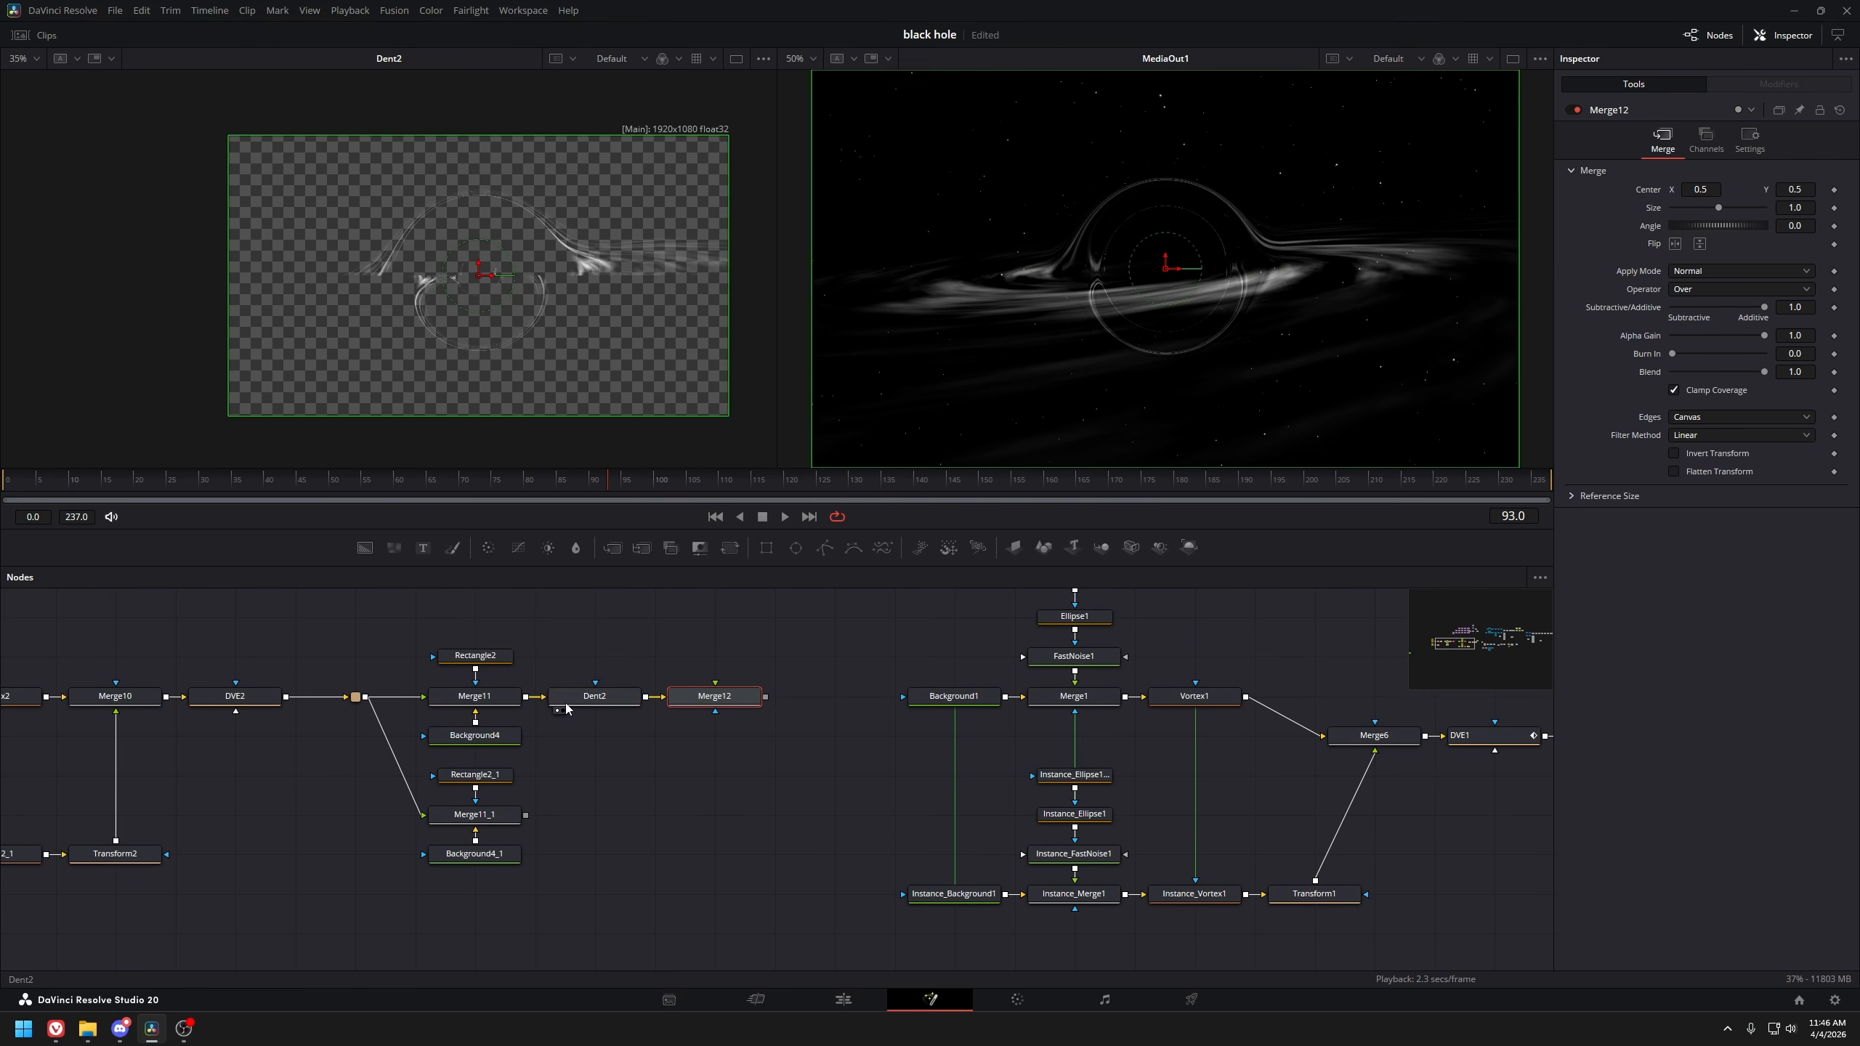
pyautogui.moveTo(525, 815); pyautogui.dragTo(719, 703)
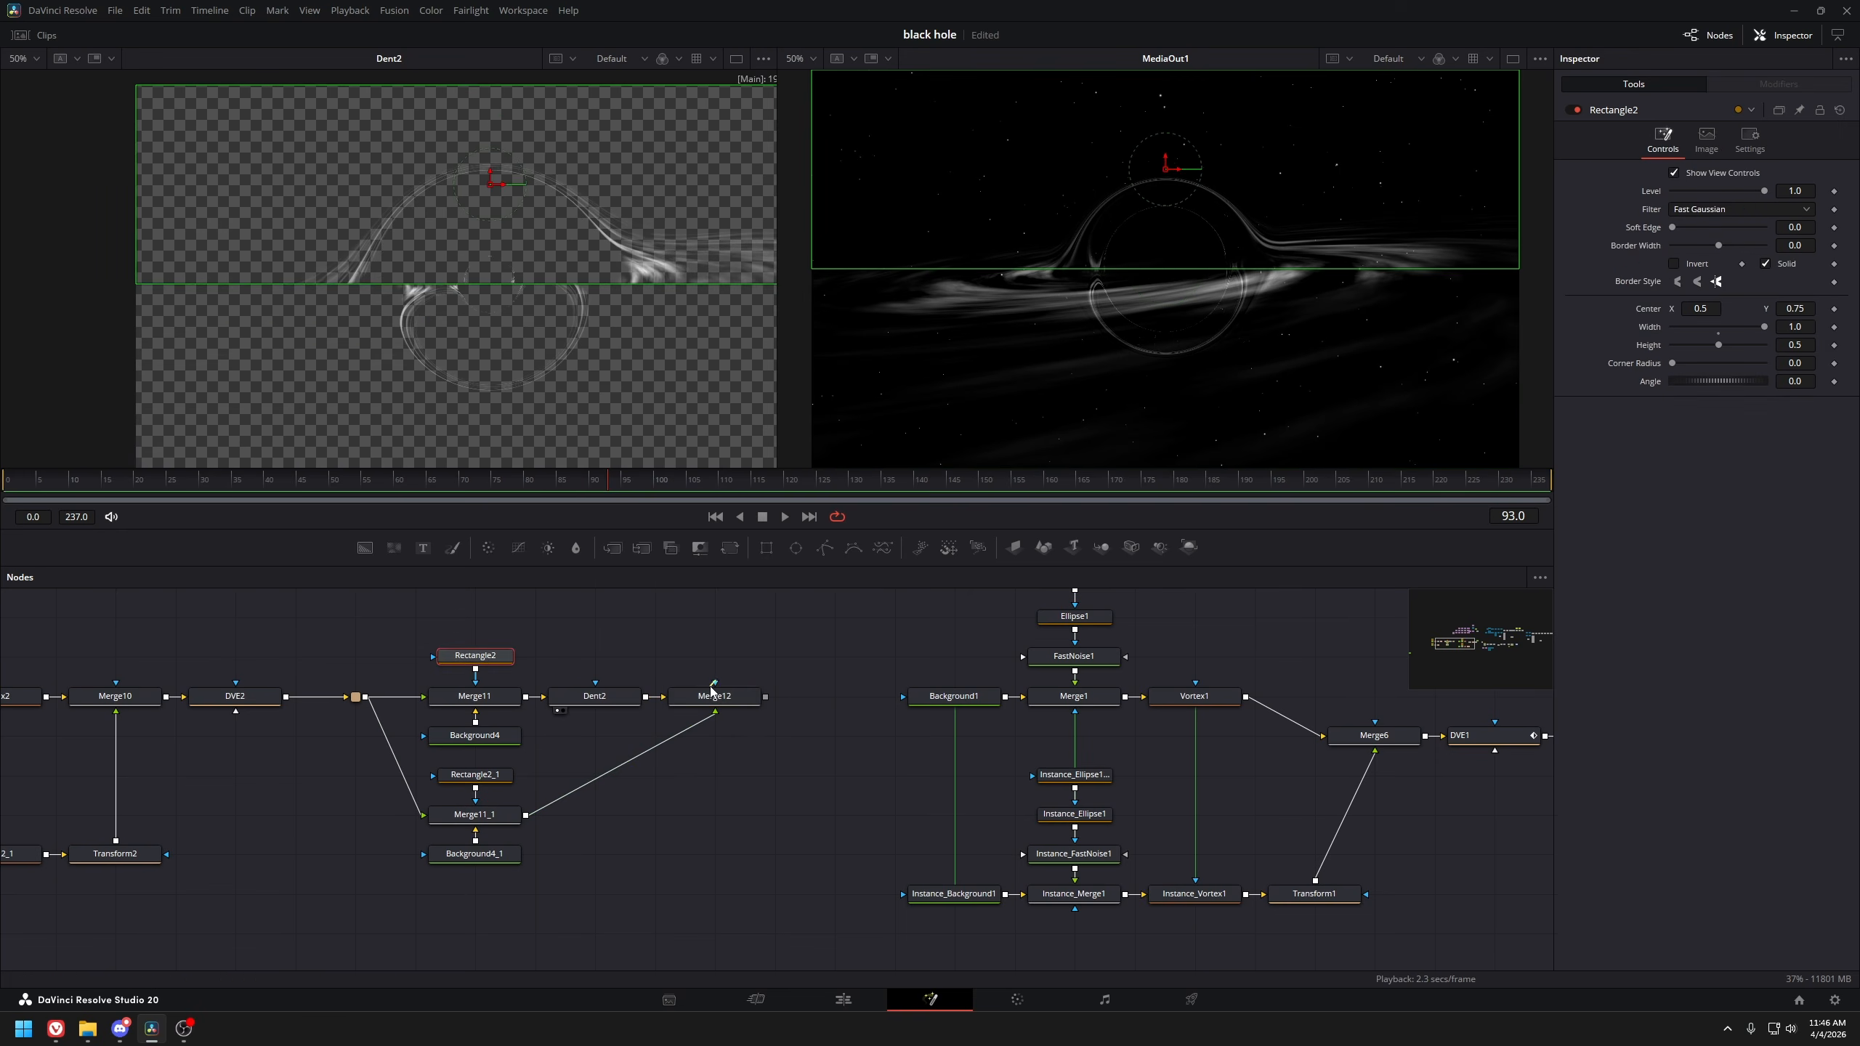
# Show Merge12 in the first viewer, then set Rectangle2's width to 1.5 and adjust its soft edge
pyautogui.click(708, 700)
pyautogui.press('1')
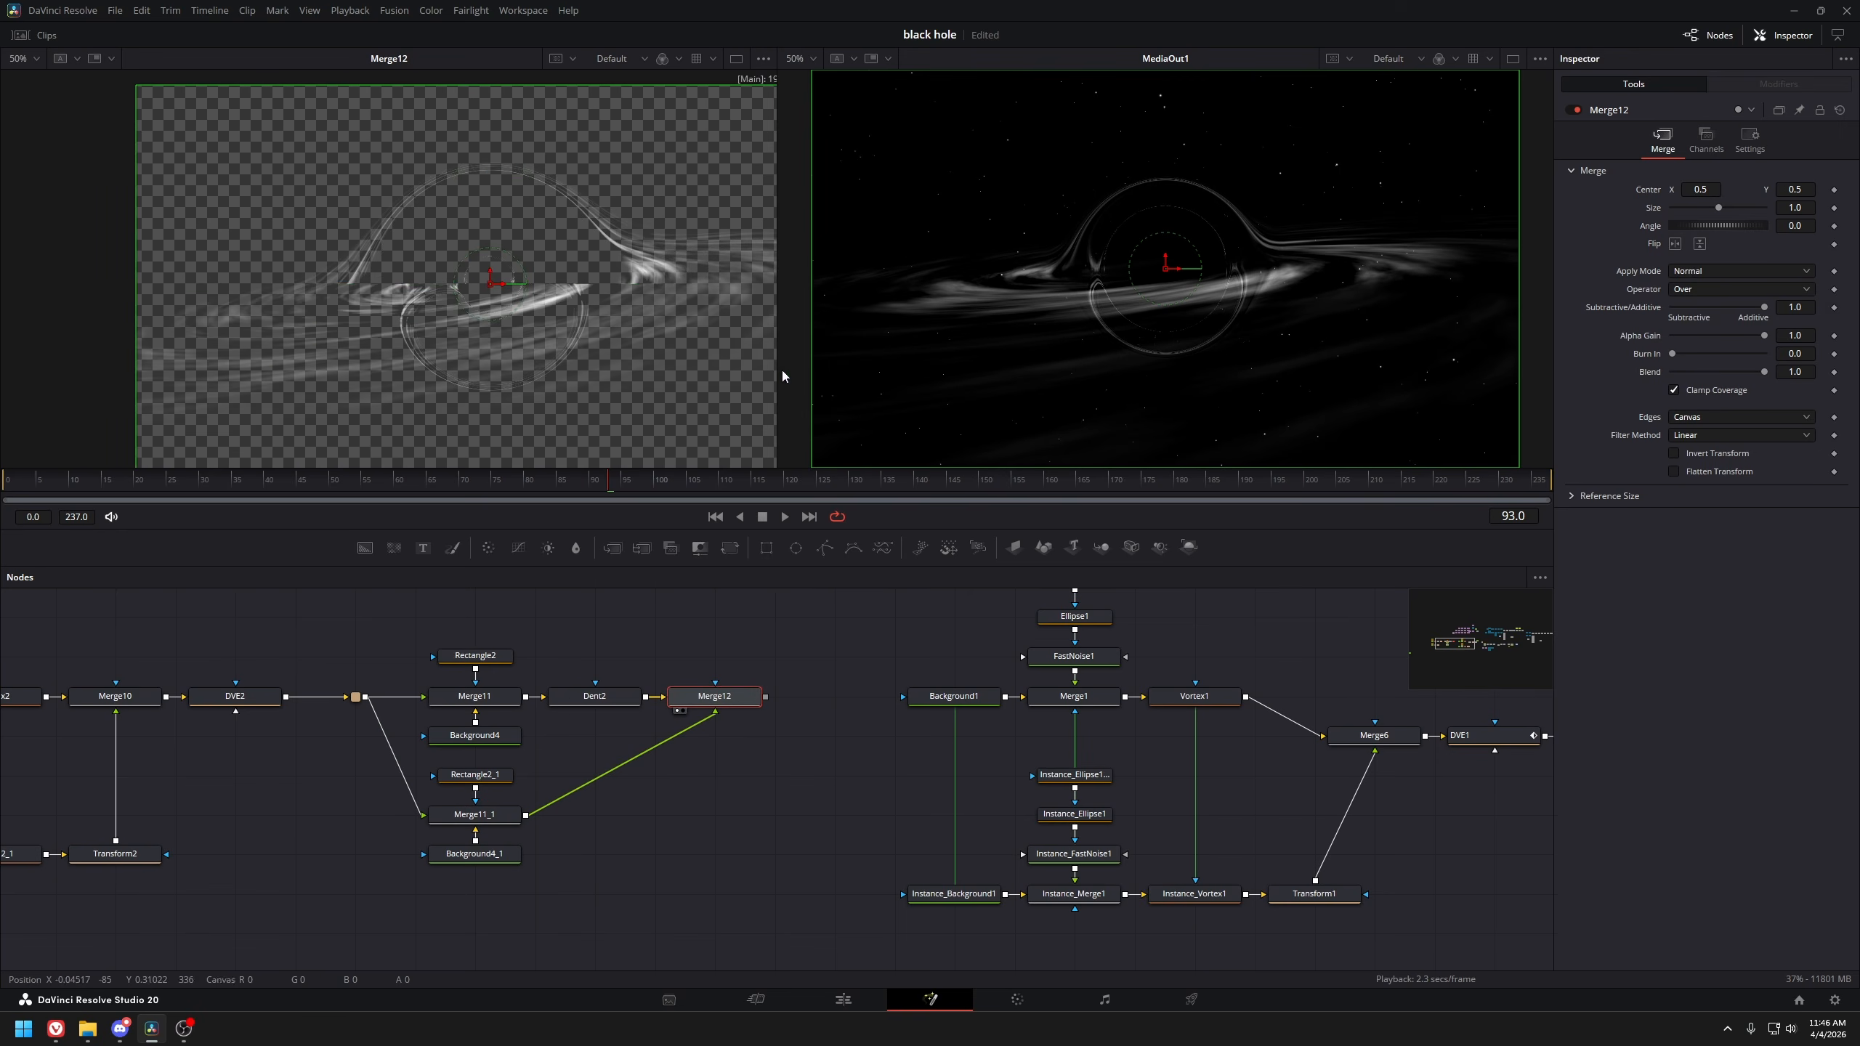
pyautogui.click(499, 661)
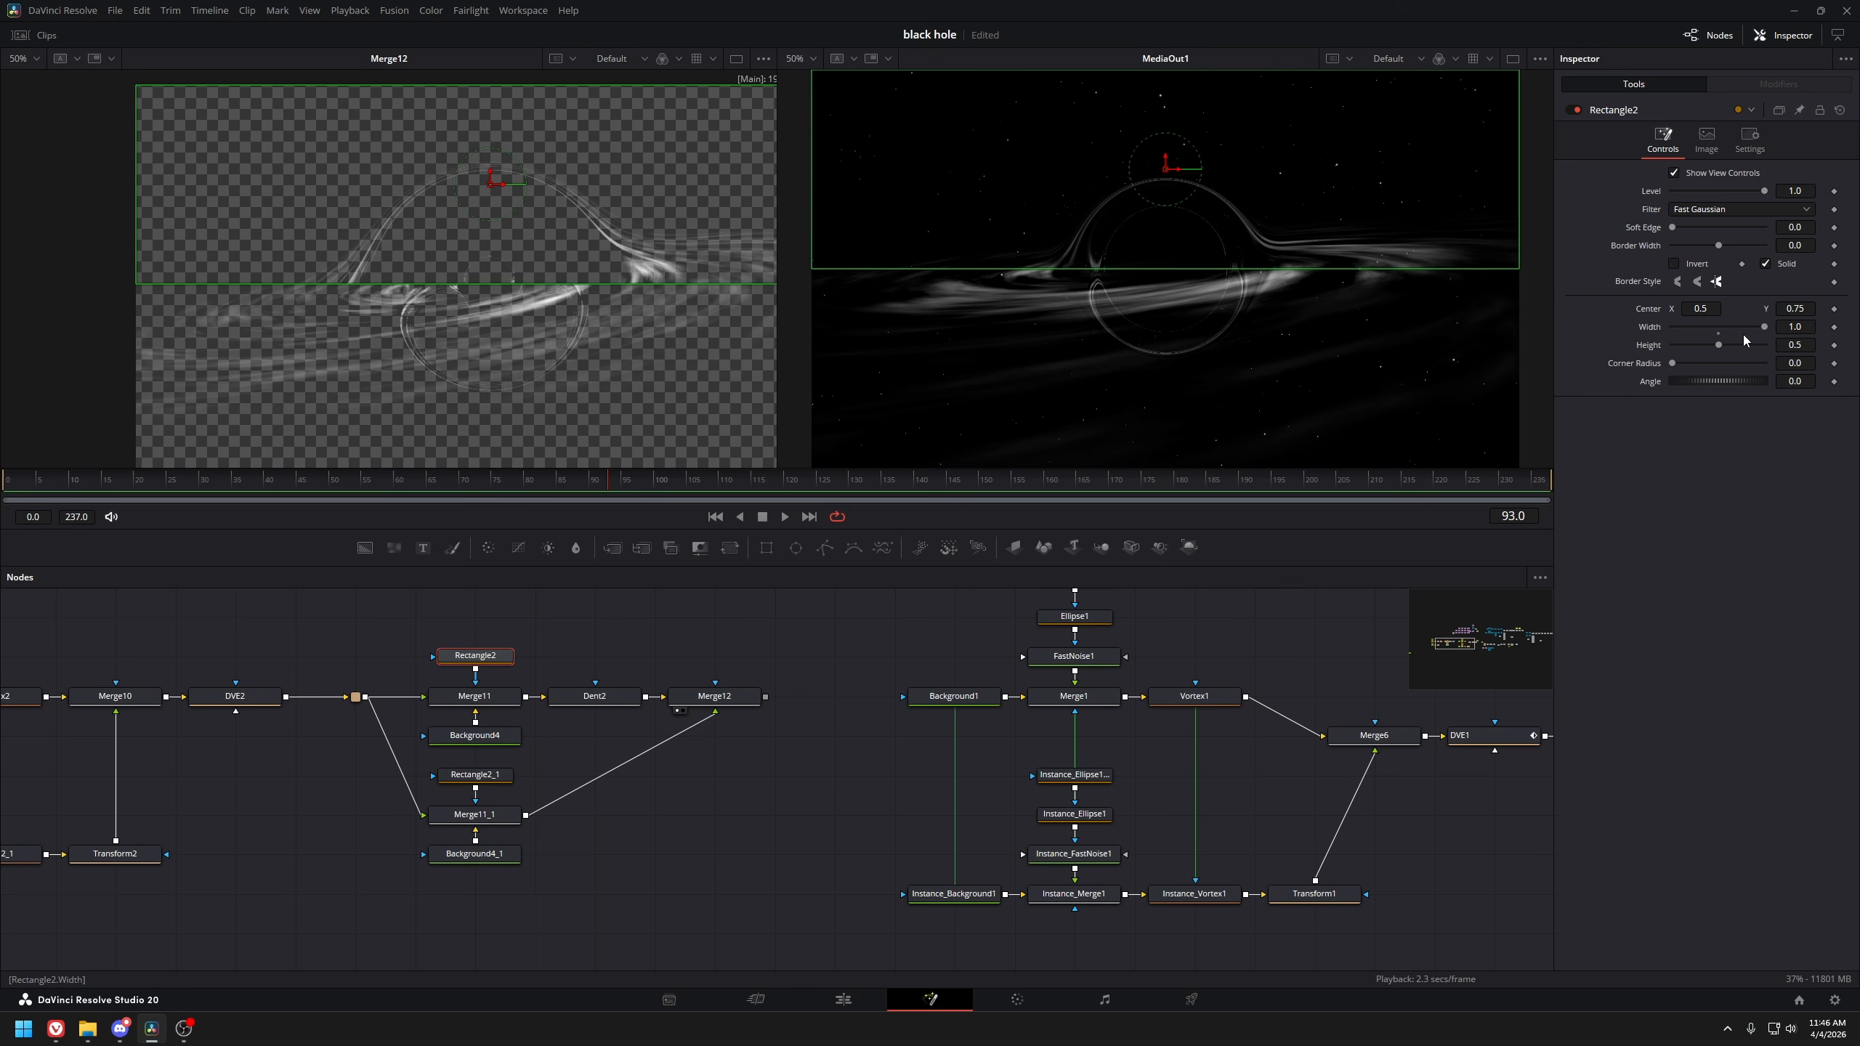
pyautogui.click(1799, 328)
pyautogui.write('1.5')
pyautogui.press('Tab')
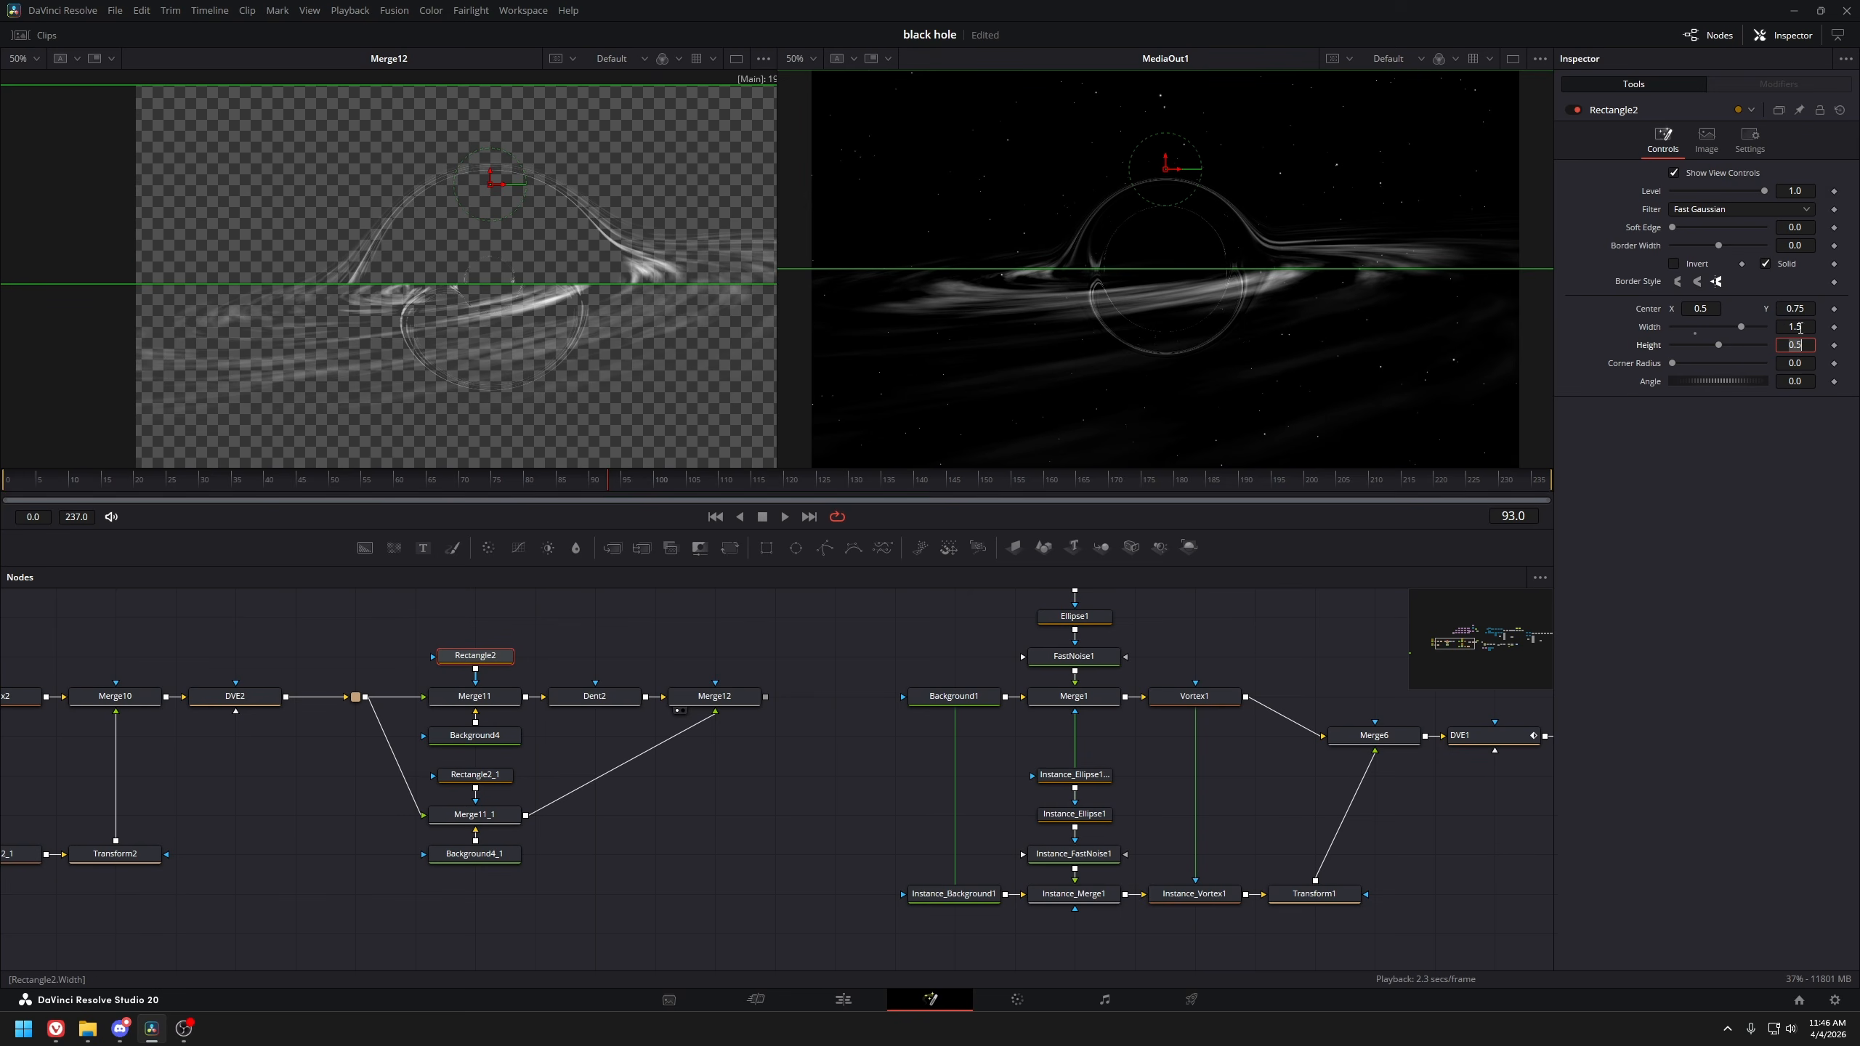
pyautogui.moveTo(1785, 231); pyautogui.dragTo(1814, 231)
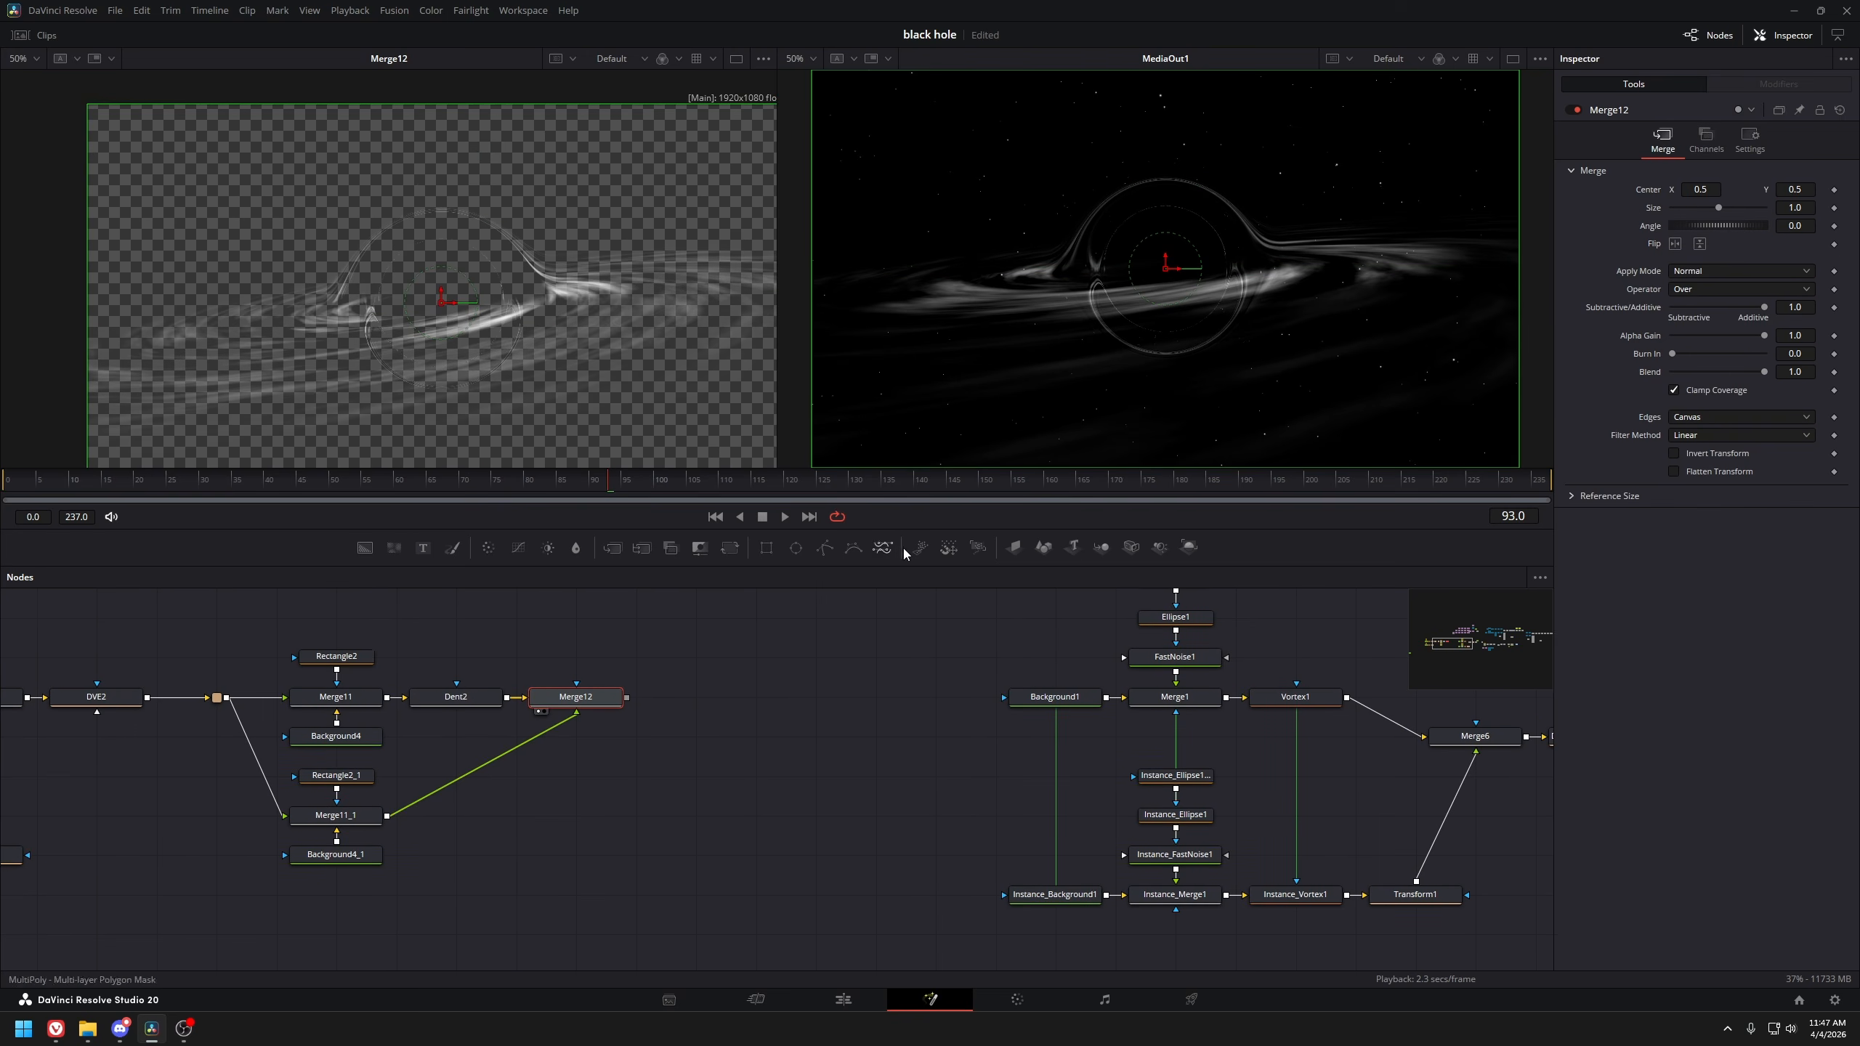
# Add a Merge after Merge12, connect a new Background as its background input, and show Merge13 in the first viewer
pyautogui.click(456, 697)
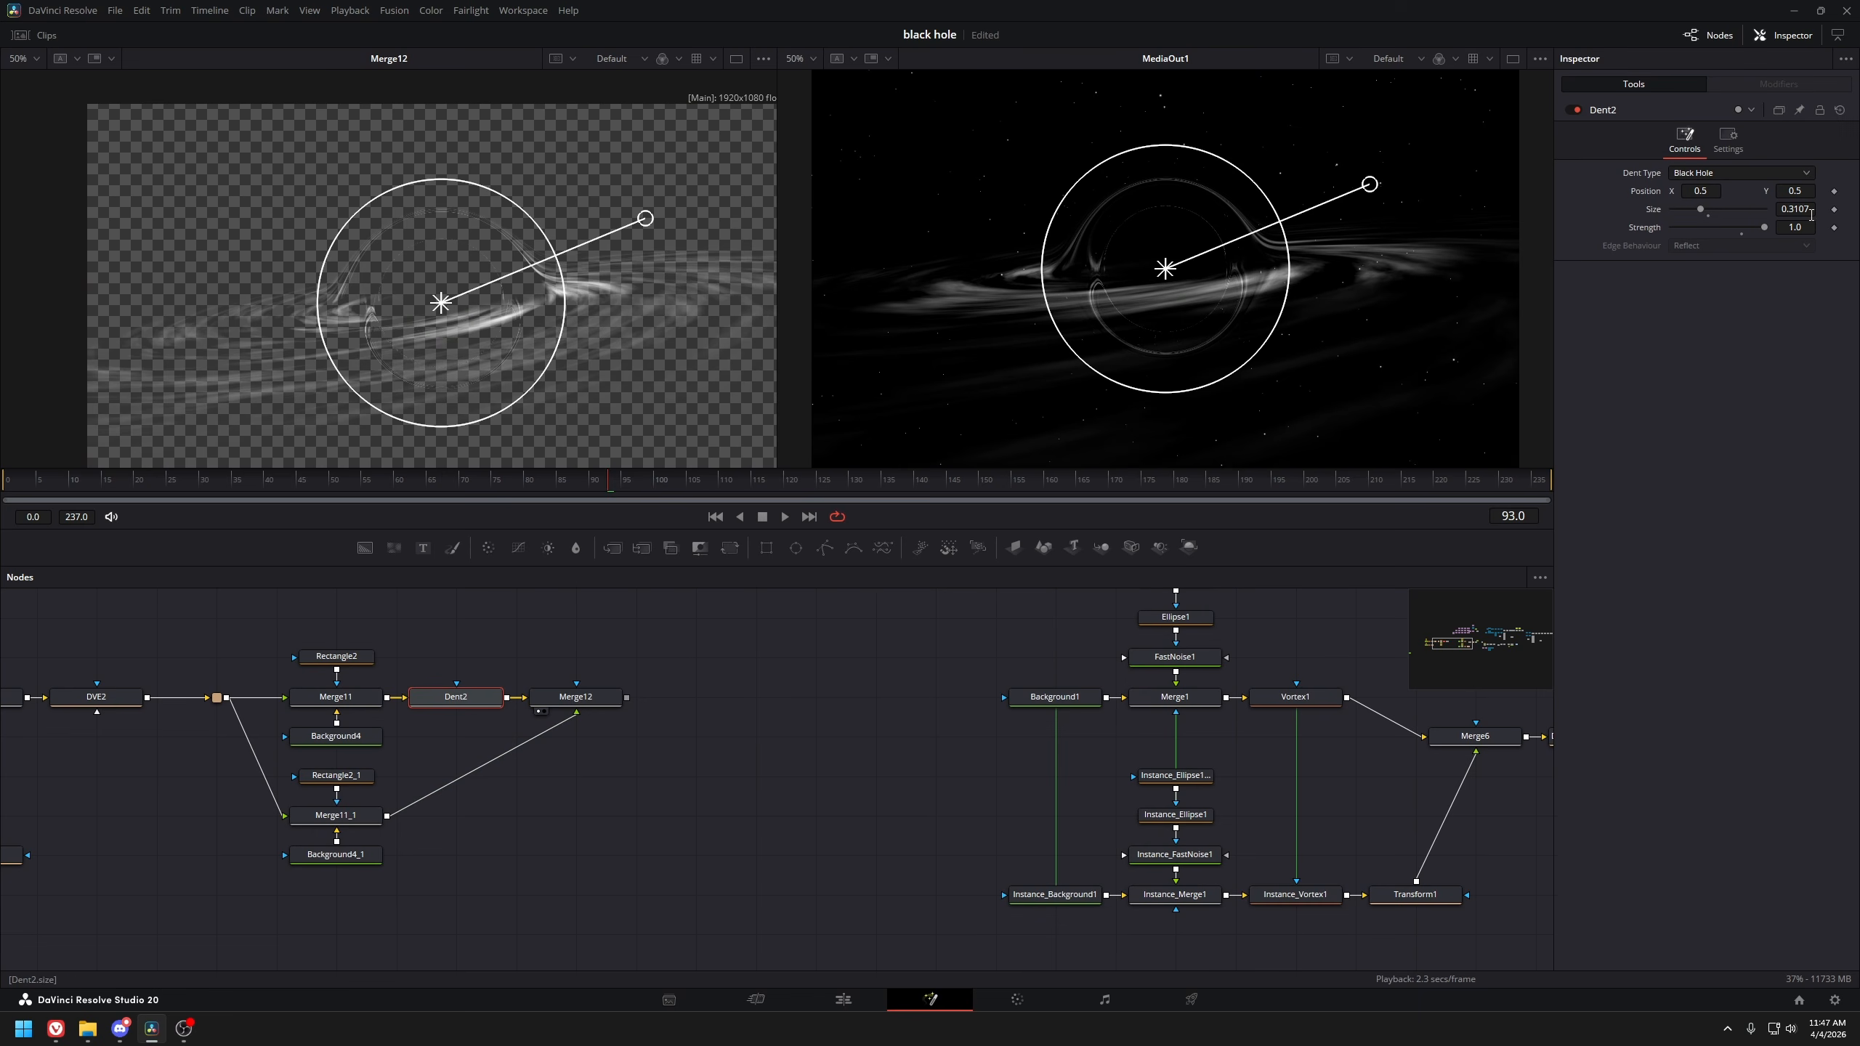
pyautogui.click(595, 701)
pyautogui.hotkey('shift', 'space')
pyautogui.write('mer')
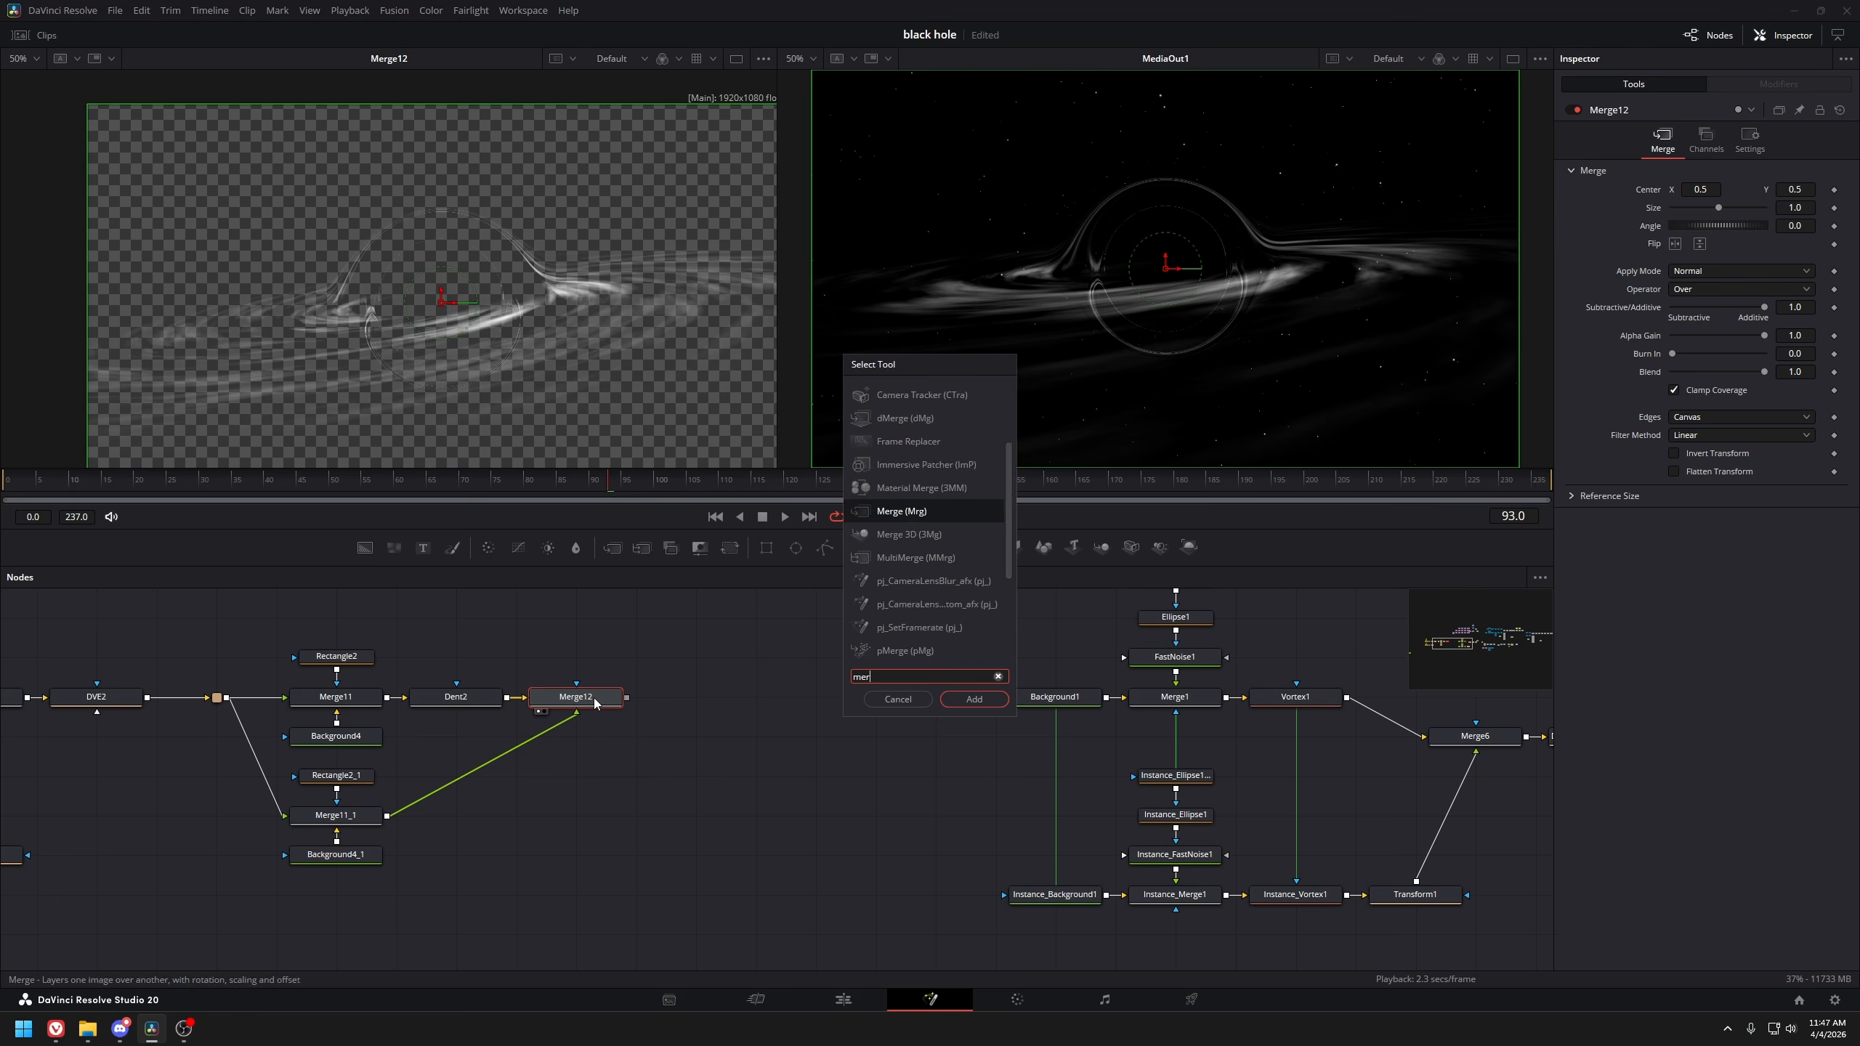
pyautogui.press('Return')
pyautogui.click(364, 548)
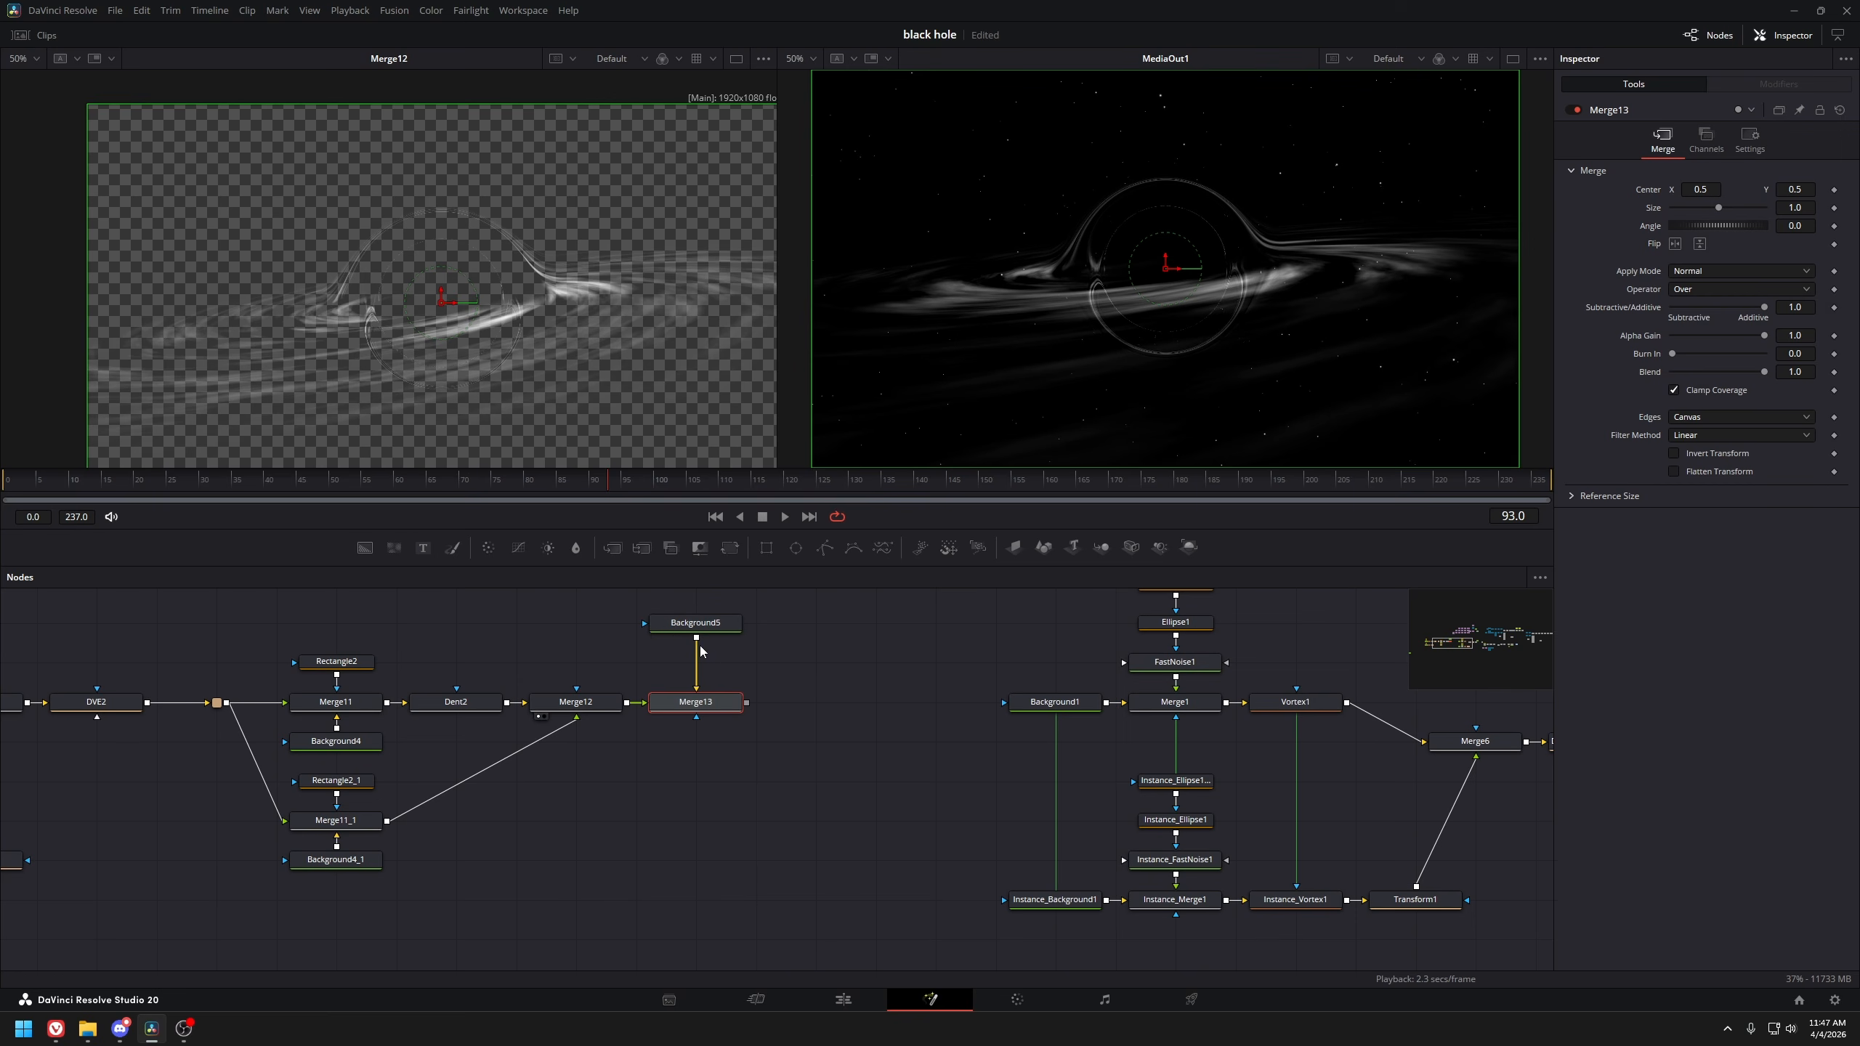
pyautogui.moveTo(696, 622); pyautogui.dragTo(695, 662)
pyautogui.click(732, 702)
pyautogui.press('1')
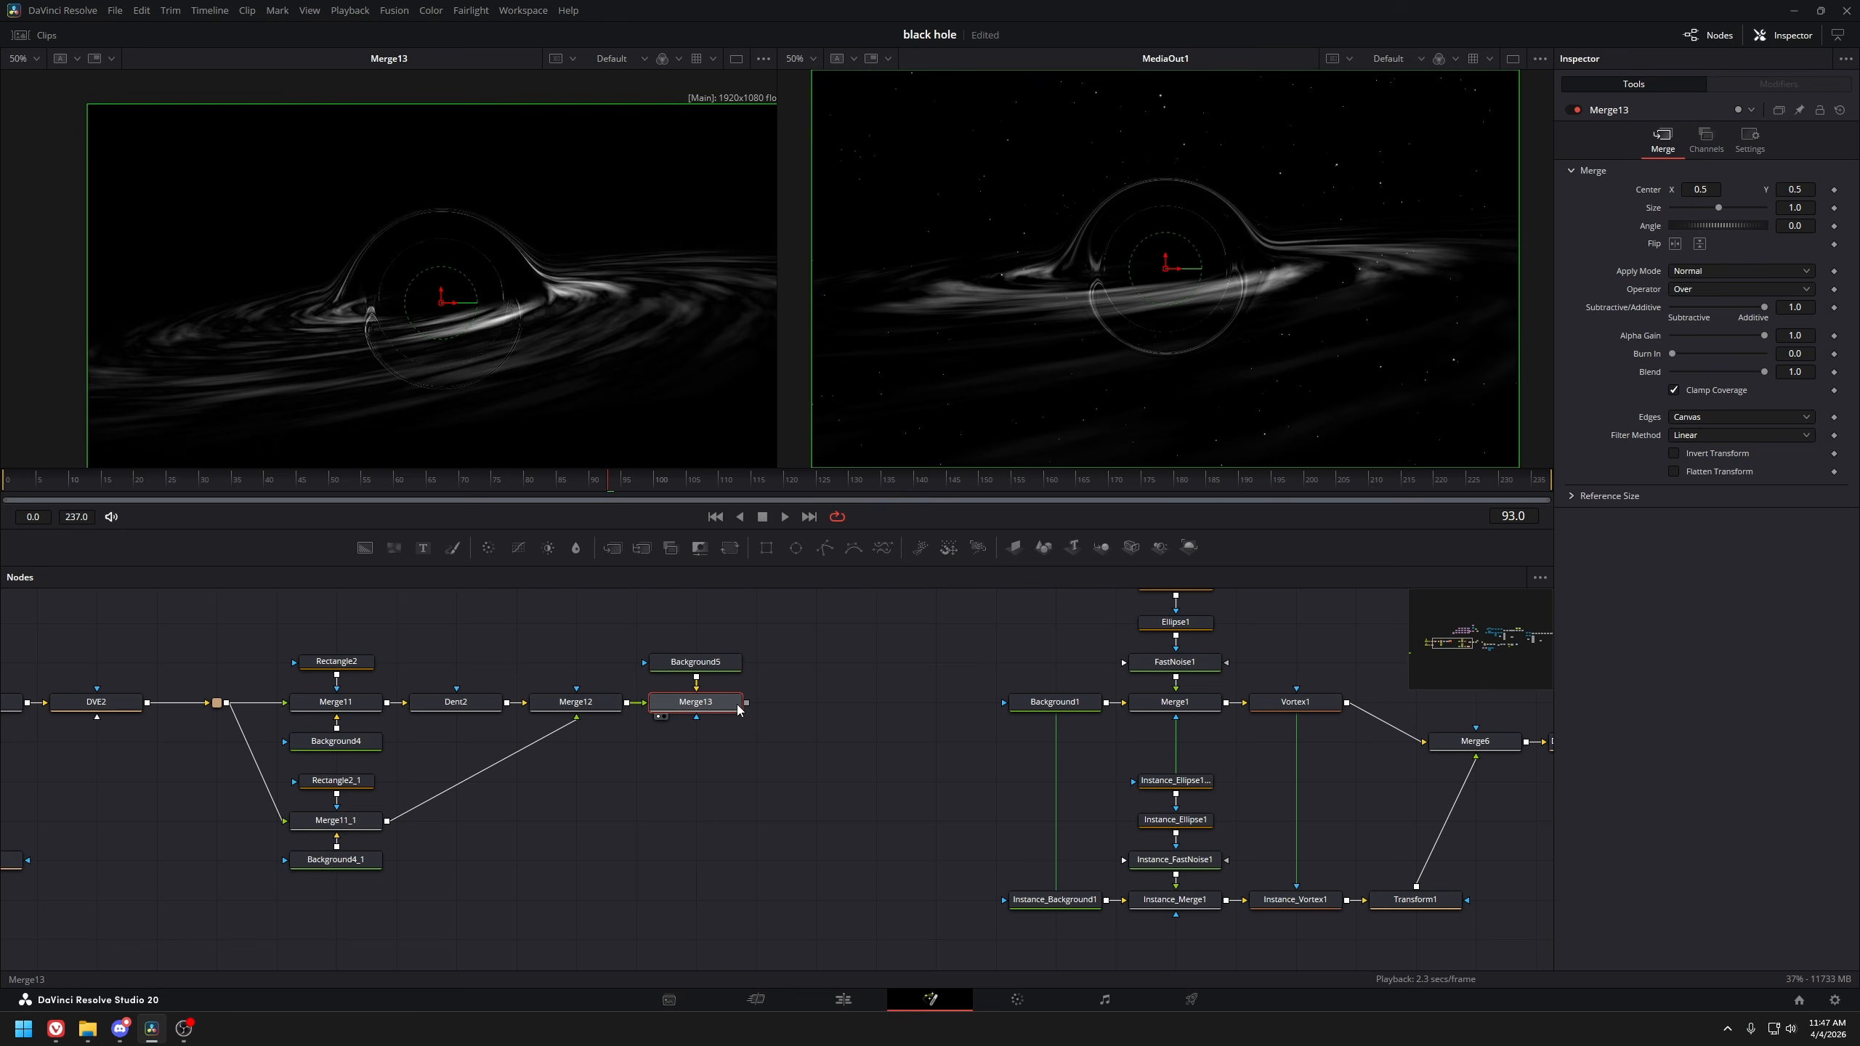
# Try a different Z rotation on DVE2, reset it, and play back Merge13
pyautogui.scroll(-3, 435, 337)
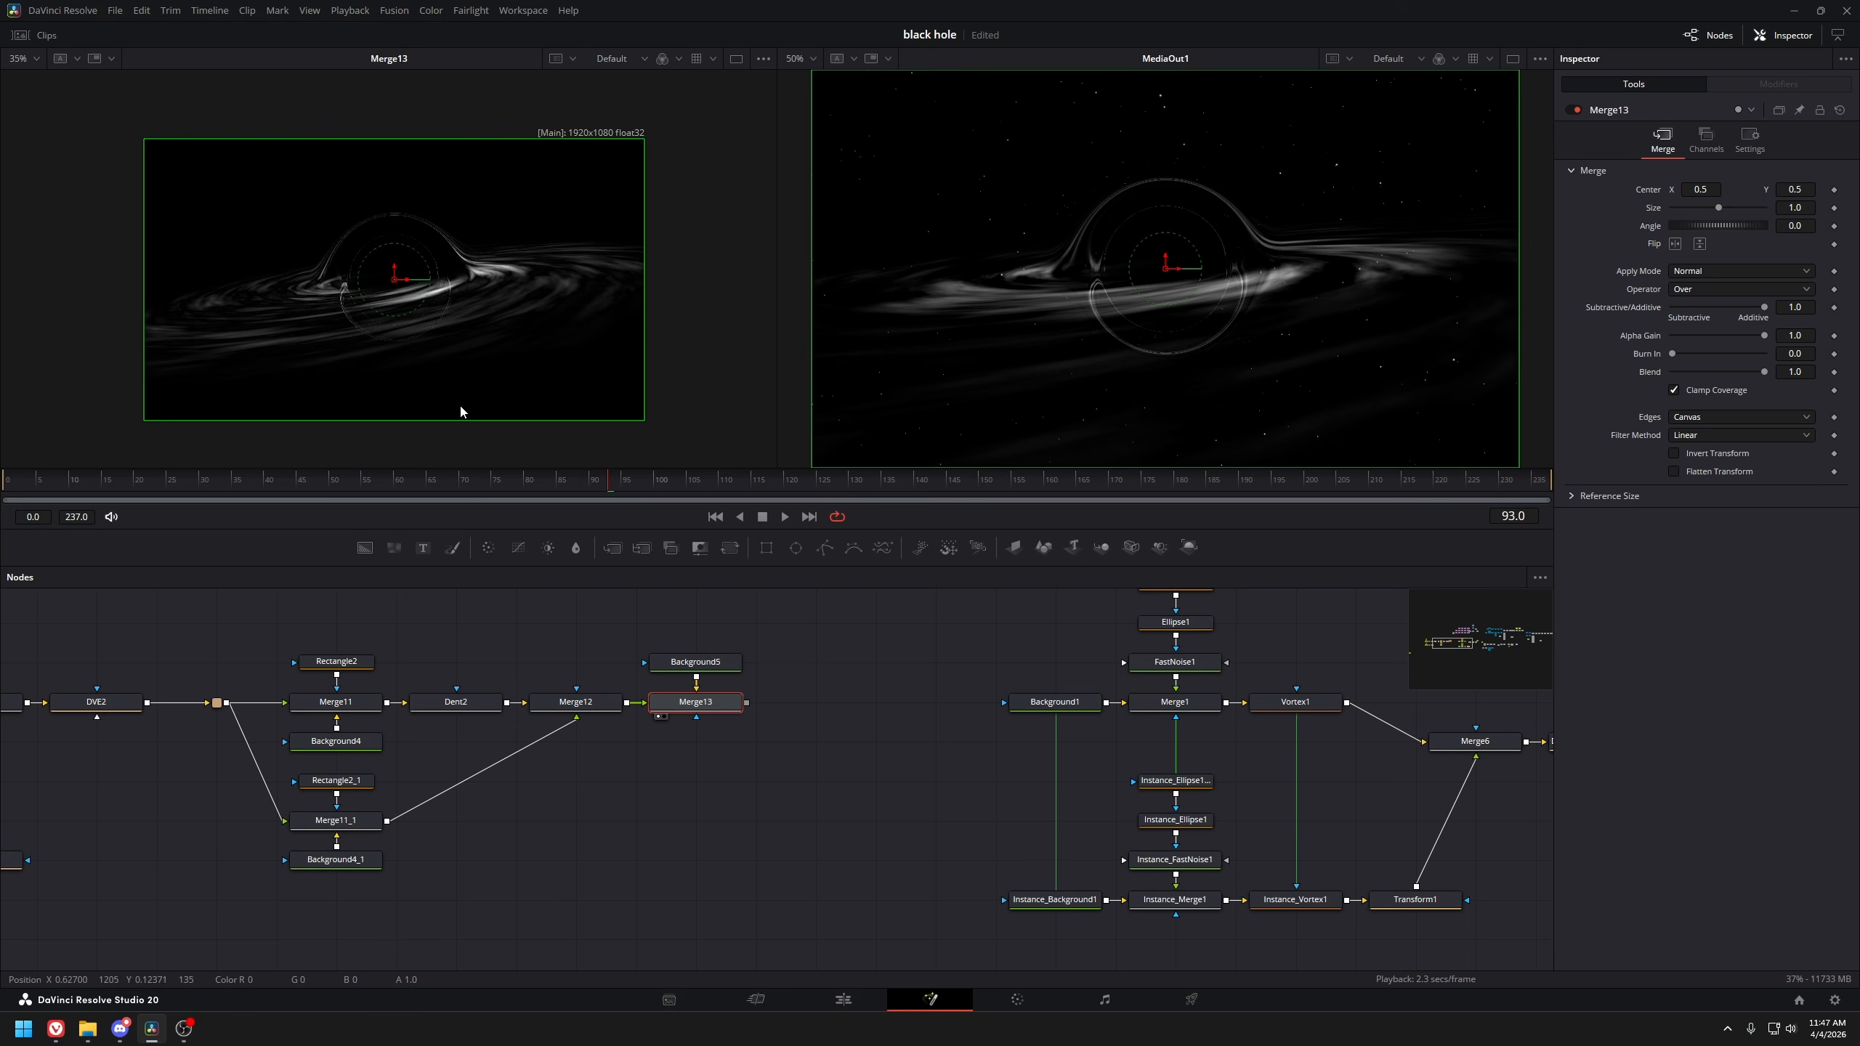
pyautogui.click(603, 788)
pyautogui.moveTo(400, 766); pyautogui.dragTo(582, 753)
pyautogui.scroll(3, 390, 227)
pyautogui.moveTo(355, 302); pyautogui.dragTo(499, 238)
pyautogui.moveTo(401, 720); pyautogui.dragTo(578, 725)
pyautogui.click(455, 698)
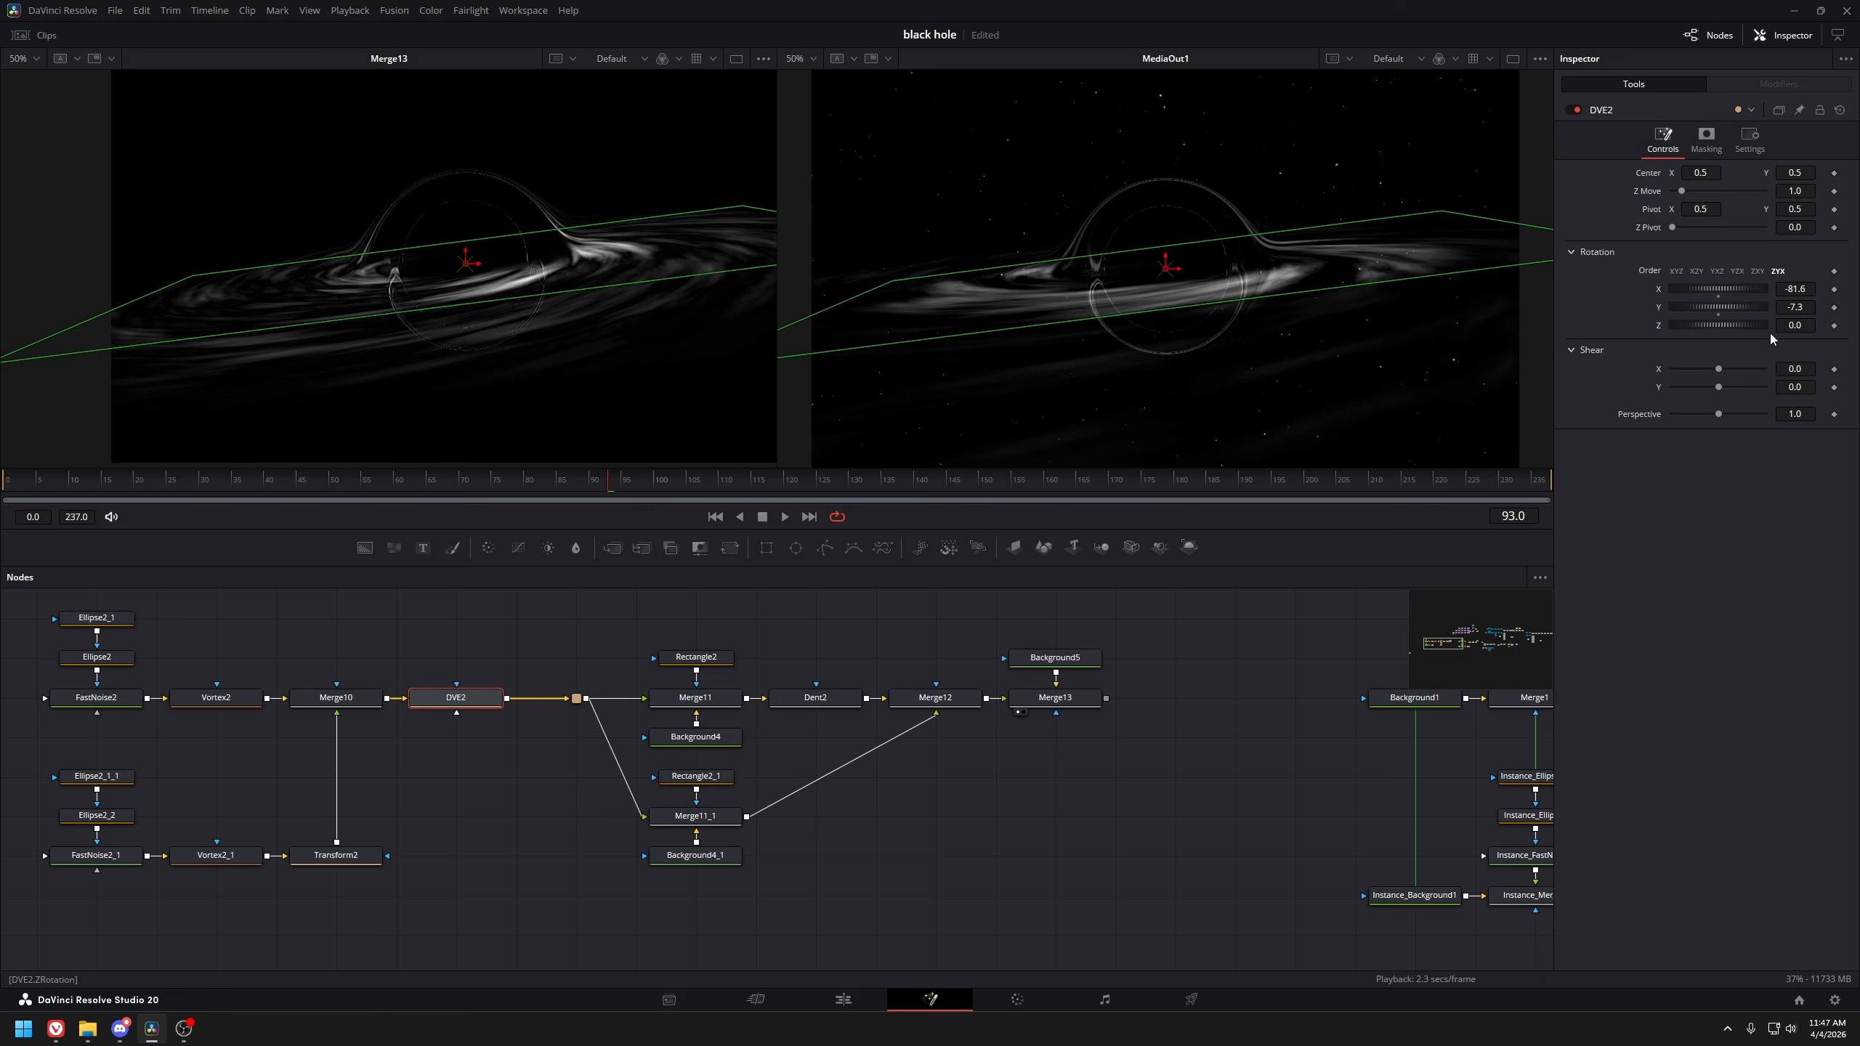
pyautogui.moveTo(1750, 324)
pyautogui.mouseDown()
pyautogui.moveTo(1699, 324)
pyautogui.moveTo(1754, 325)
pyautogui.mouseUp()
pyautogui.doubleClick(1726, 326)
pyautogui.moveTo(1259, 779); pyautogui.dragTo(498, 778)
pyautogui.click(1170, 742)
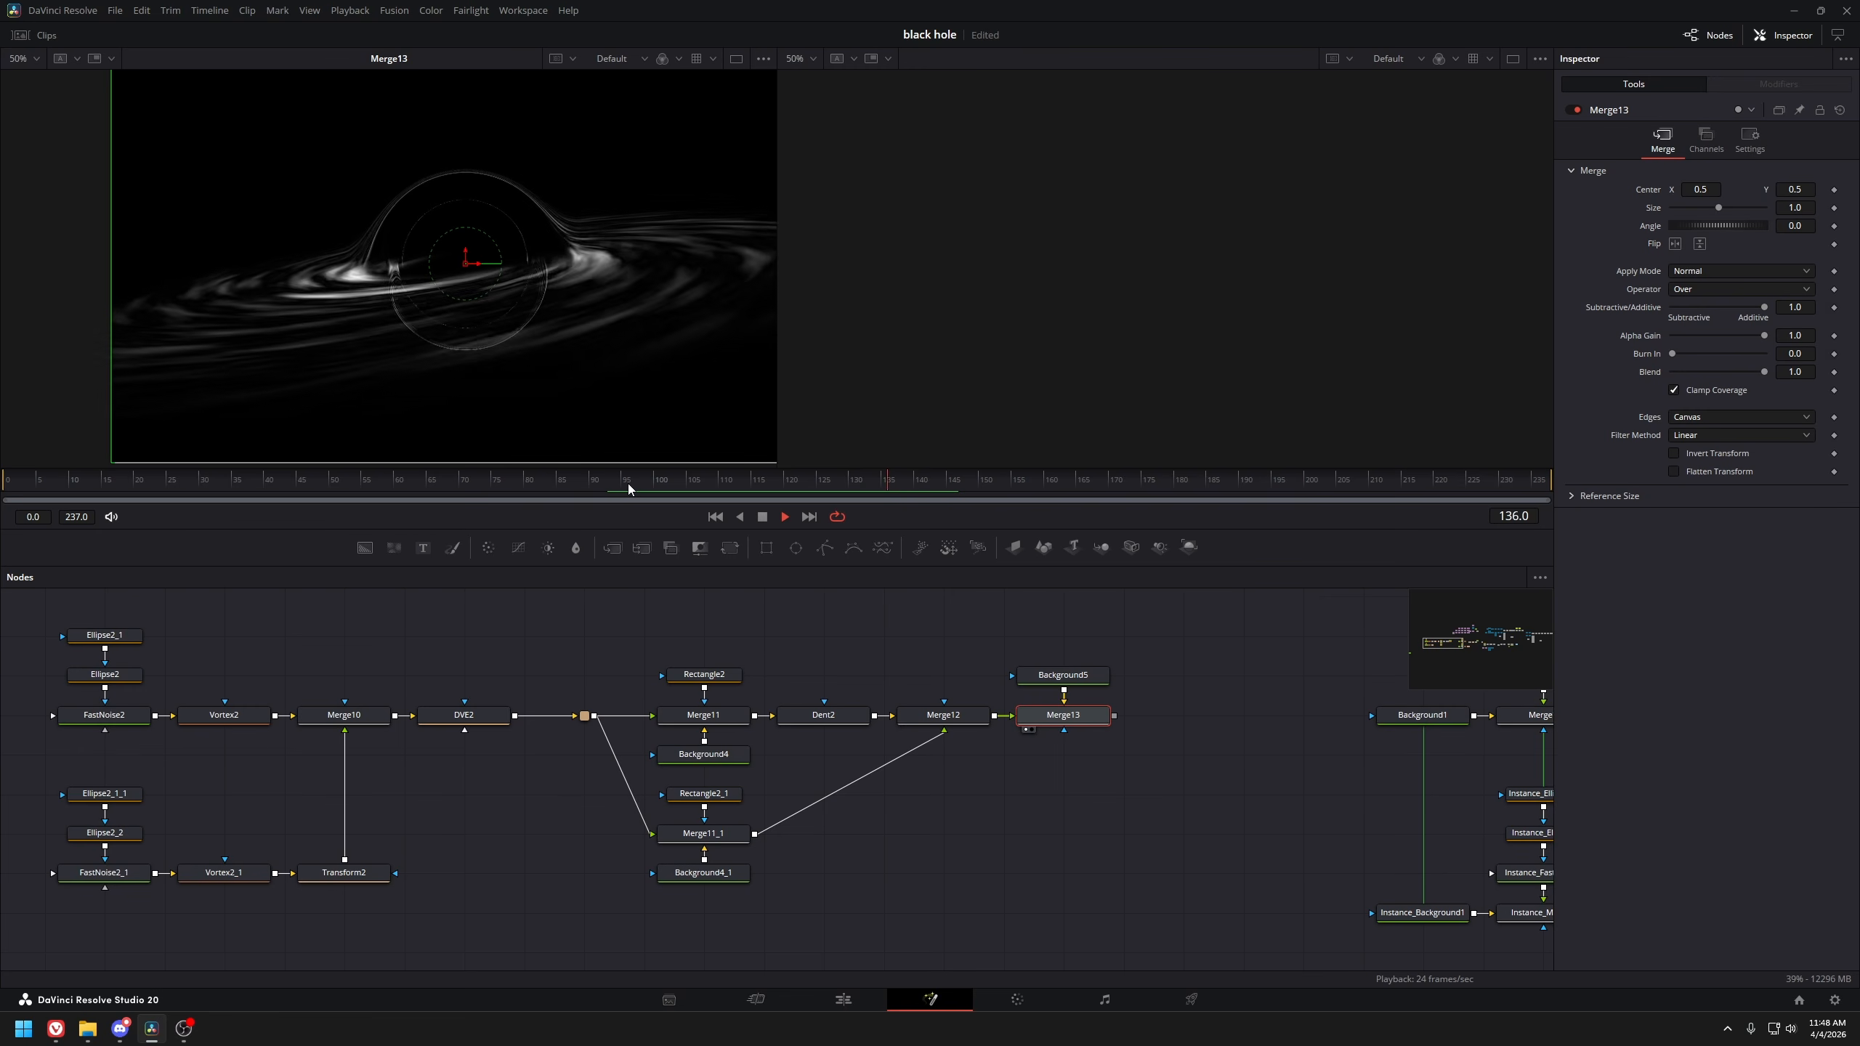
# Add a Volume Fog node in the empty space beside the existing fog setup and look through its Light and Shape settings
pyautogui.moveTo(488, 748); pyautogui.dragTo(339, 752)
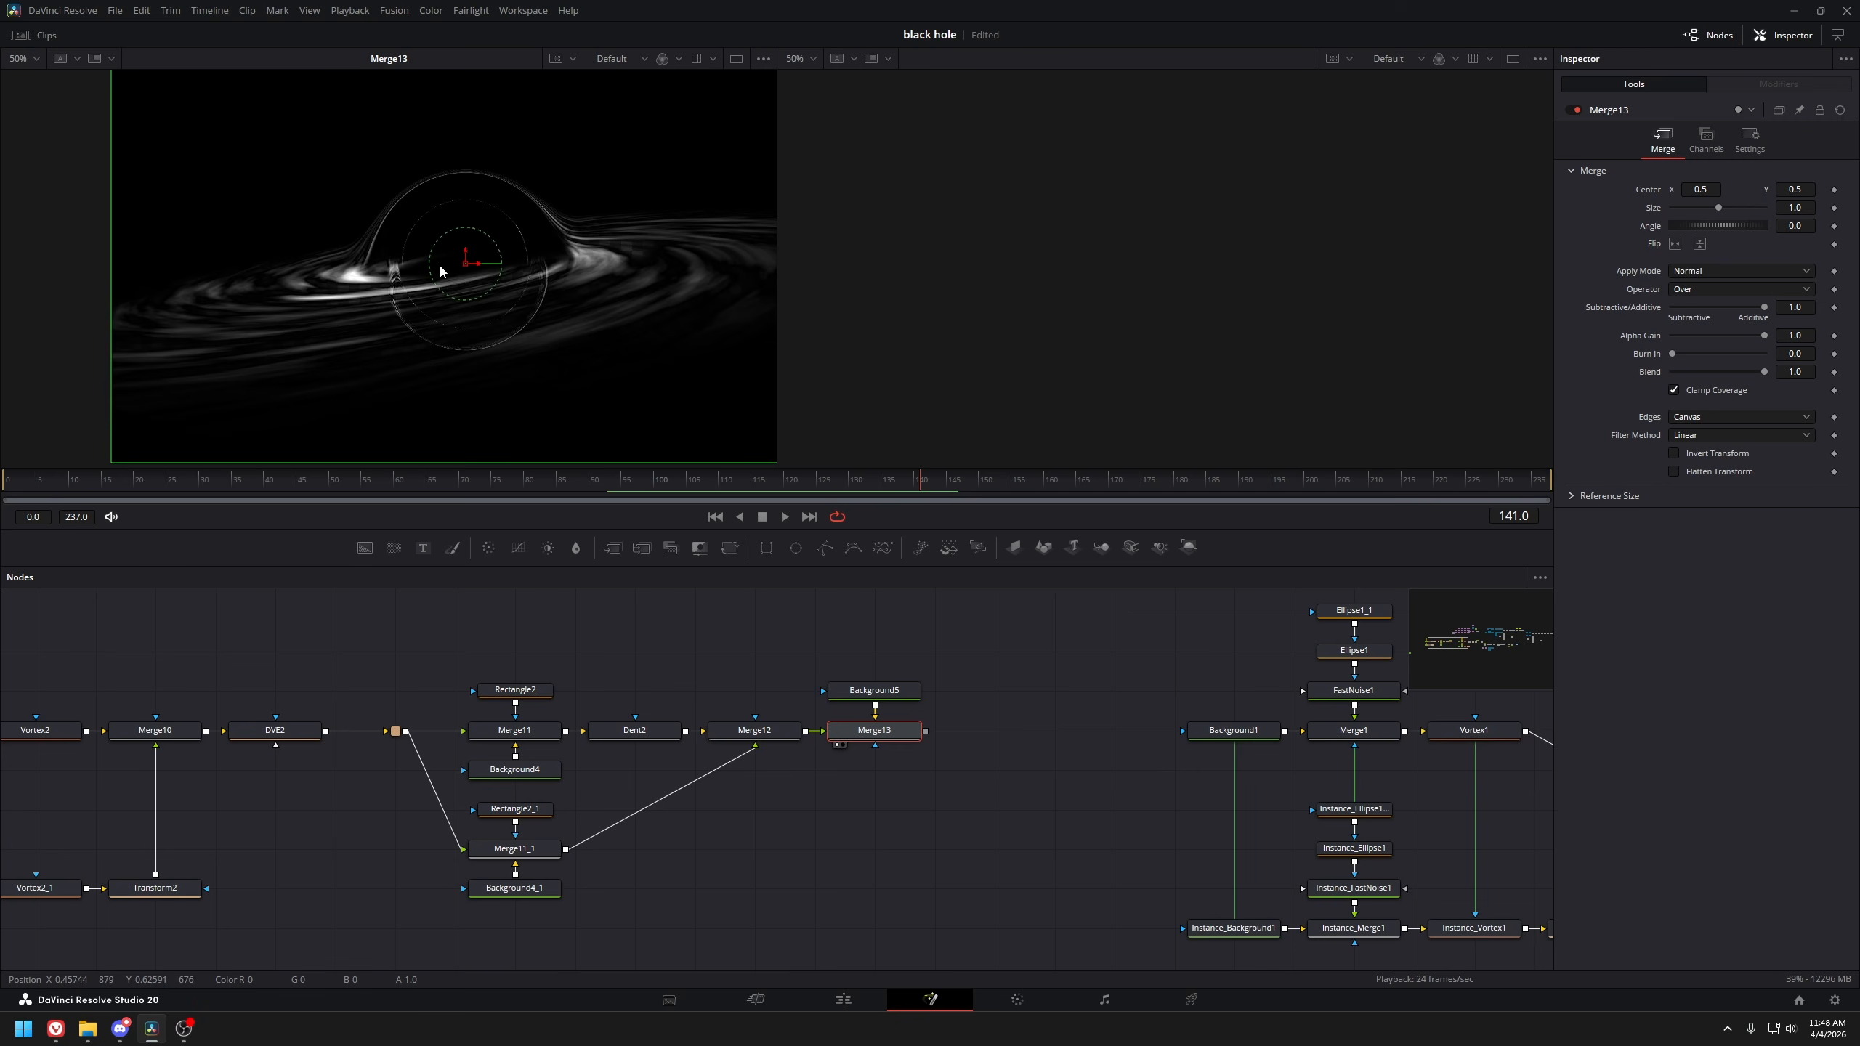
pyautogui.moveTo(850, 802); pyautogui.dragTo(528, 797)
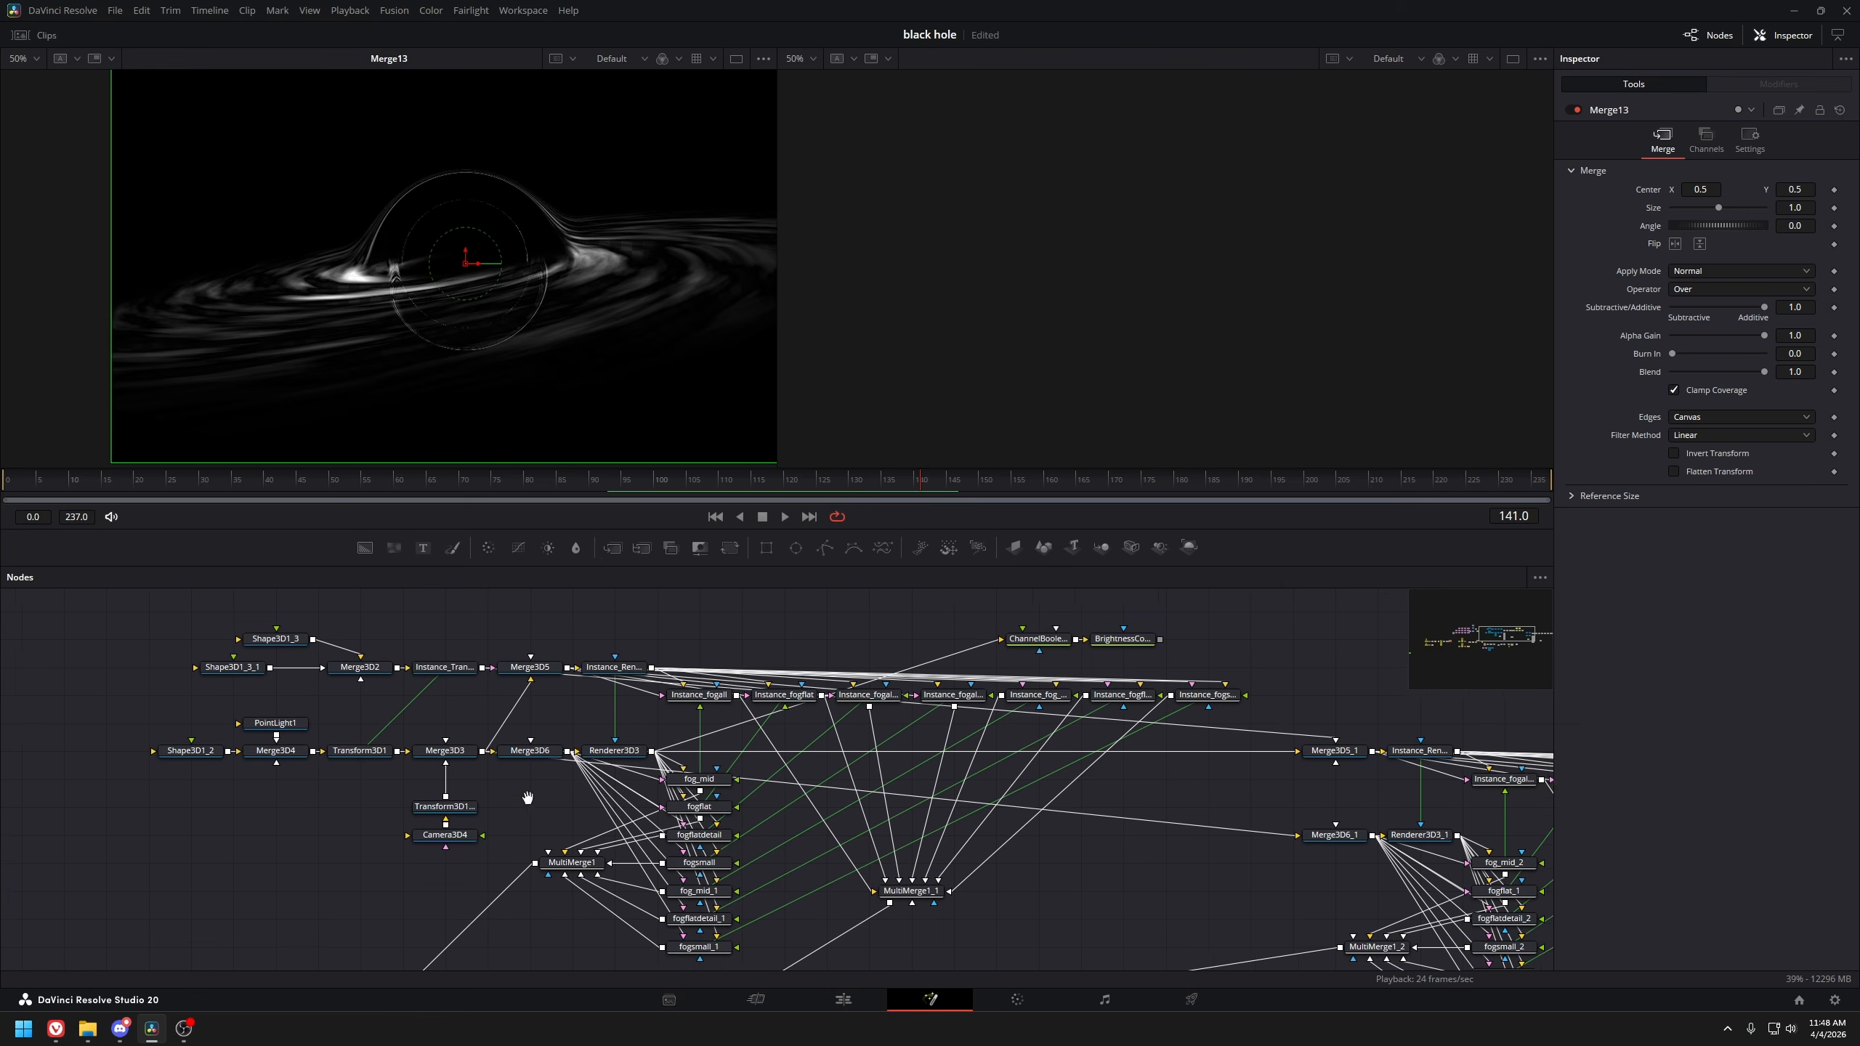
pyautogui.moveTo(847, 776); pyautogui.dragTo(652, 718)
pyautogui.scroll(-2, 652, 718)
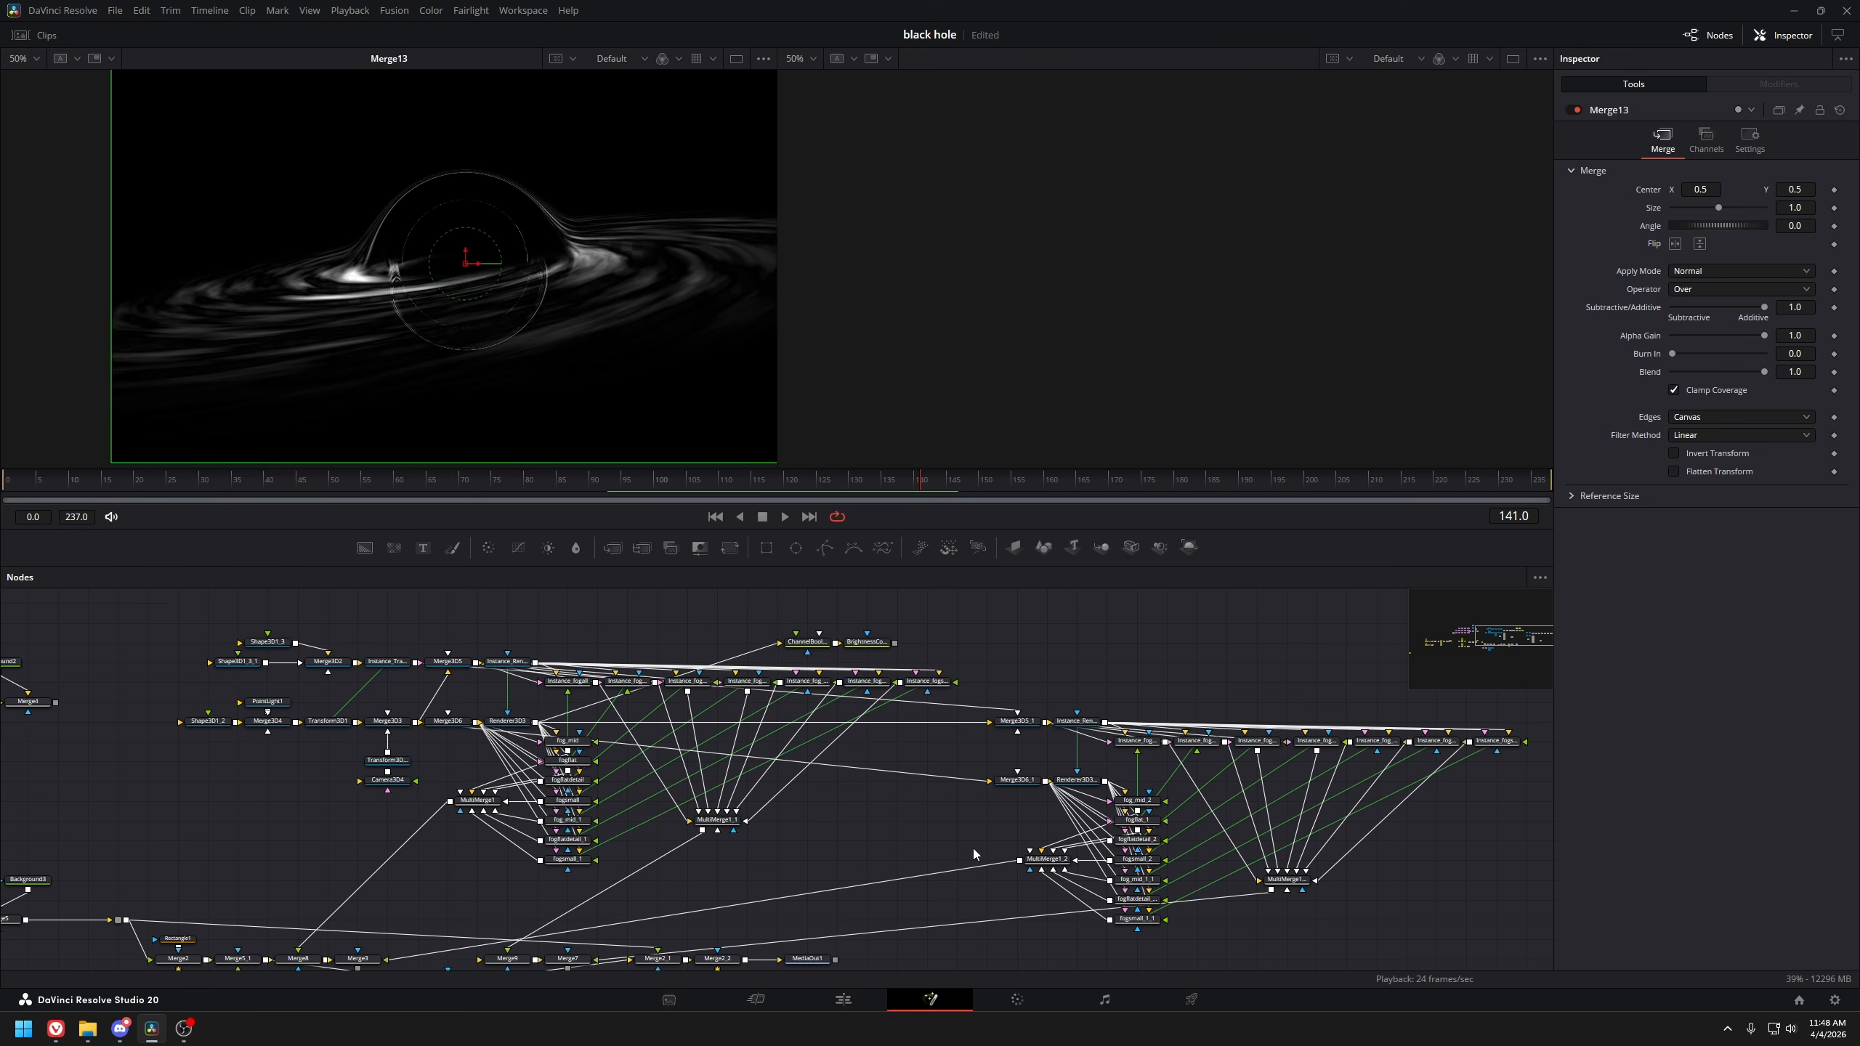
pyautogui.scroll(2, 697, 748)
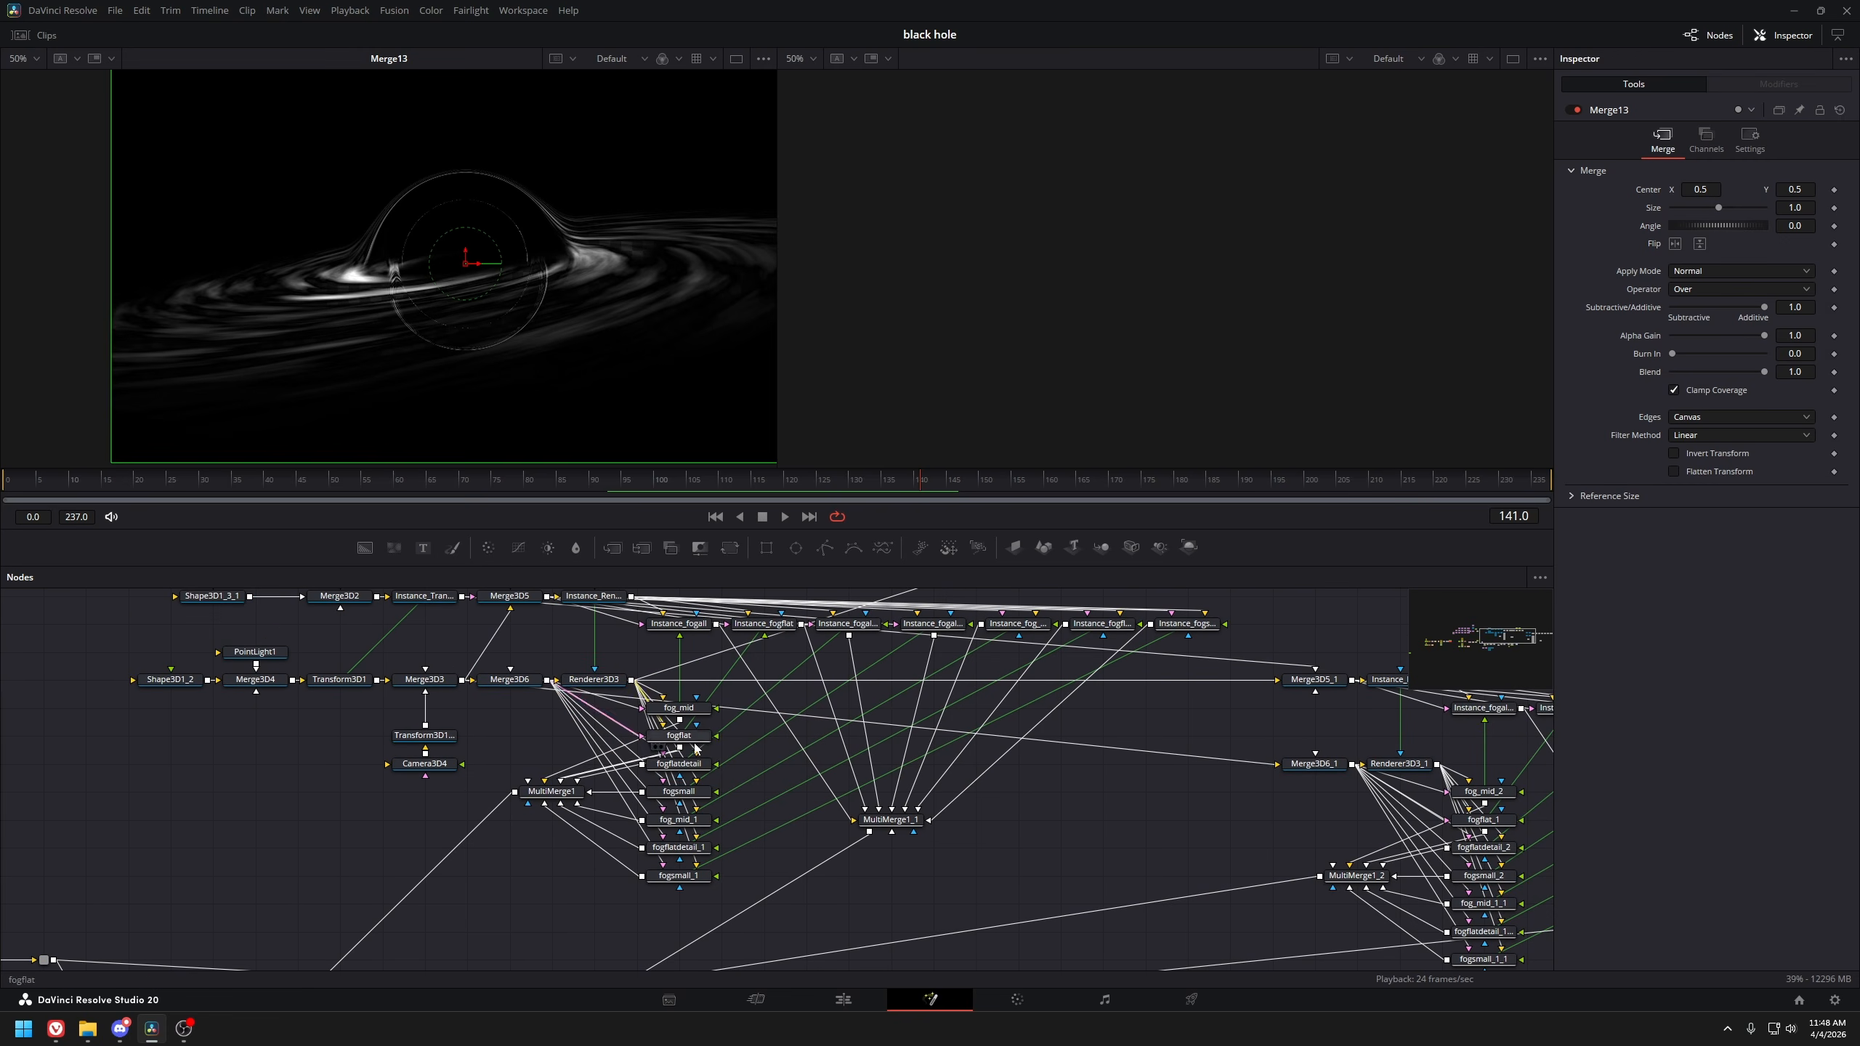
pyautogui.click(253, 817)
pyautogui.hotkey('shift', 'space')
pyautogui.write('vol')
pyautogui.press('Return')
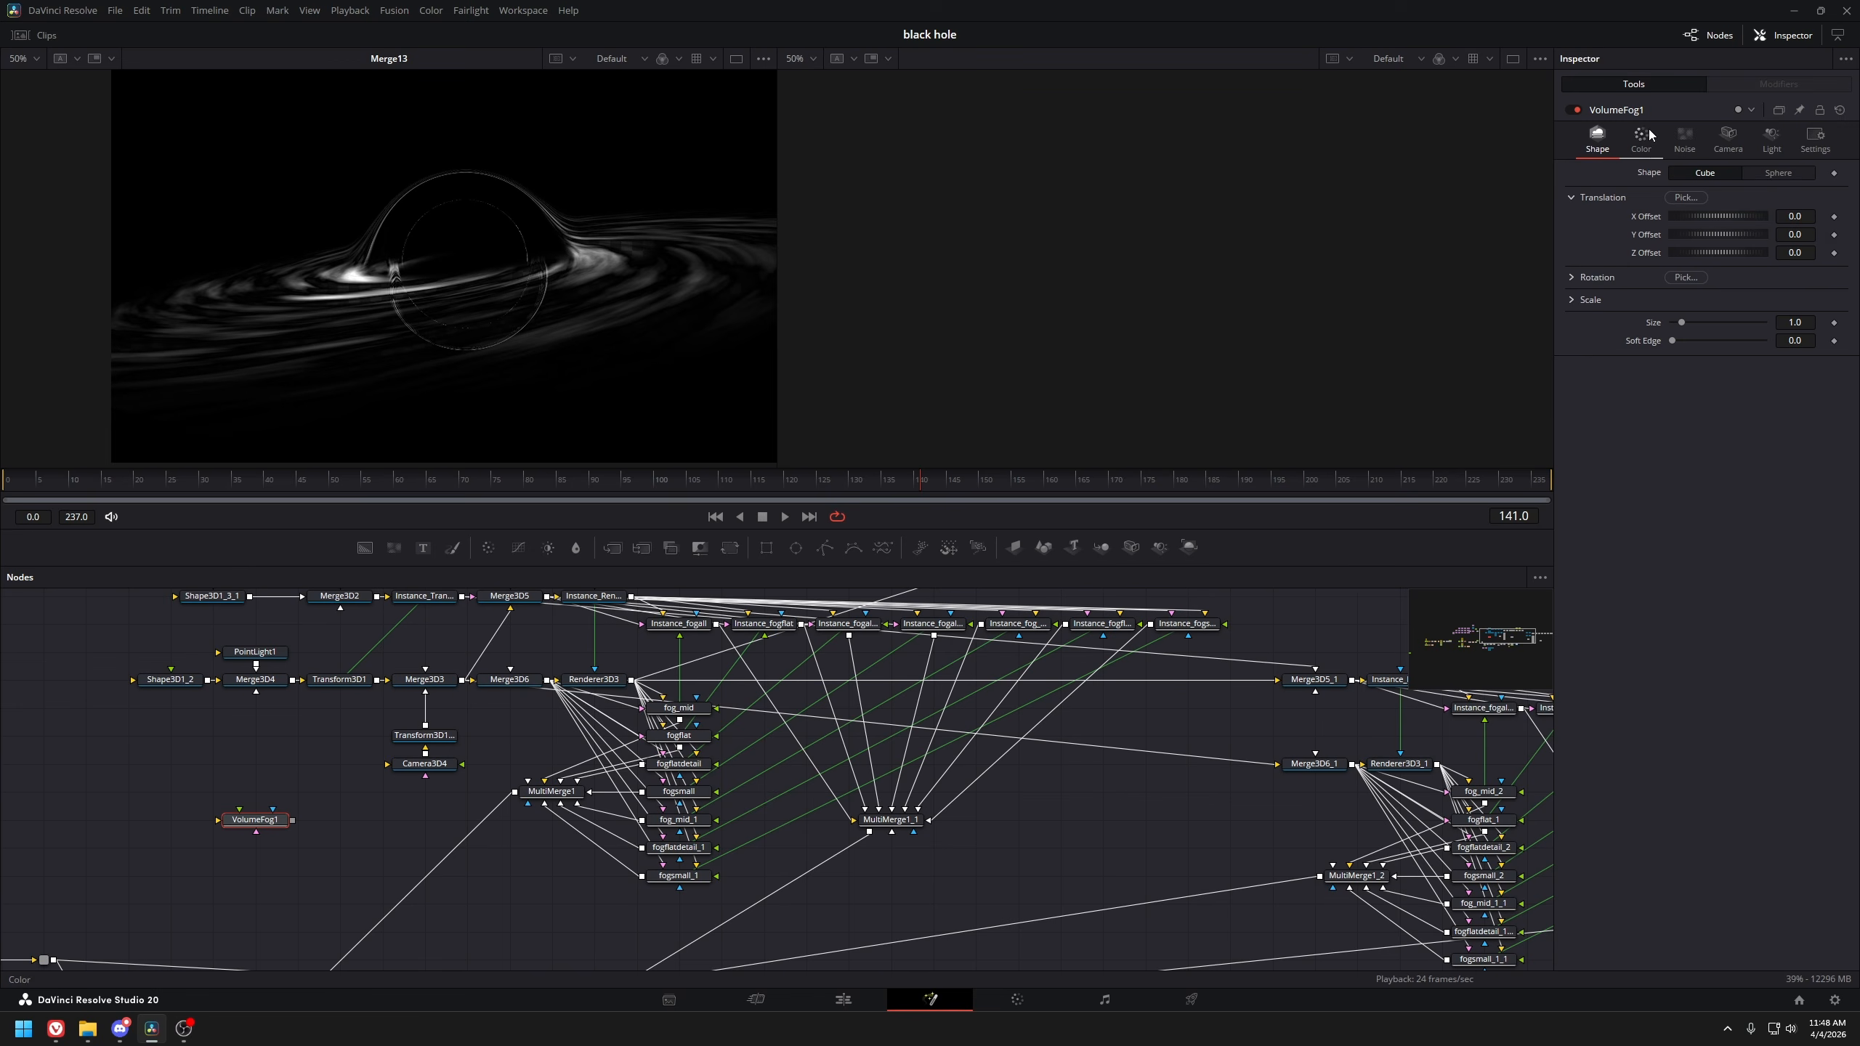
pyautogui.click(1771, 139)
pyautogui.click(1597, 140)
# Examine how the existing fog and disk nodes fog_mid, Merge5 and Merge8 are combined, showing Merge8 in the first viewer
pyautogui.moveTo(461, 714); pyautogui.dragTo(600, 695)
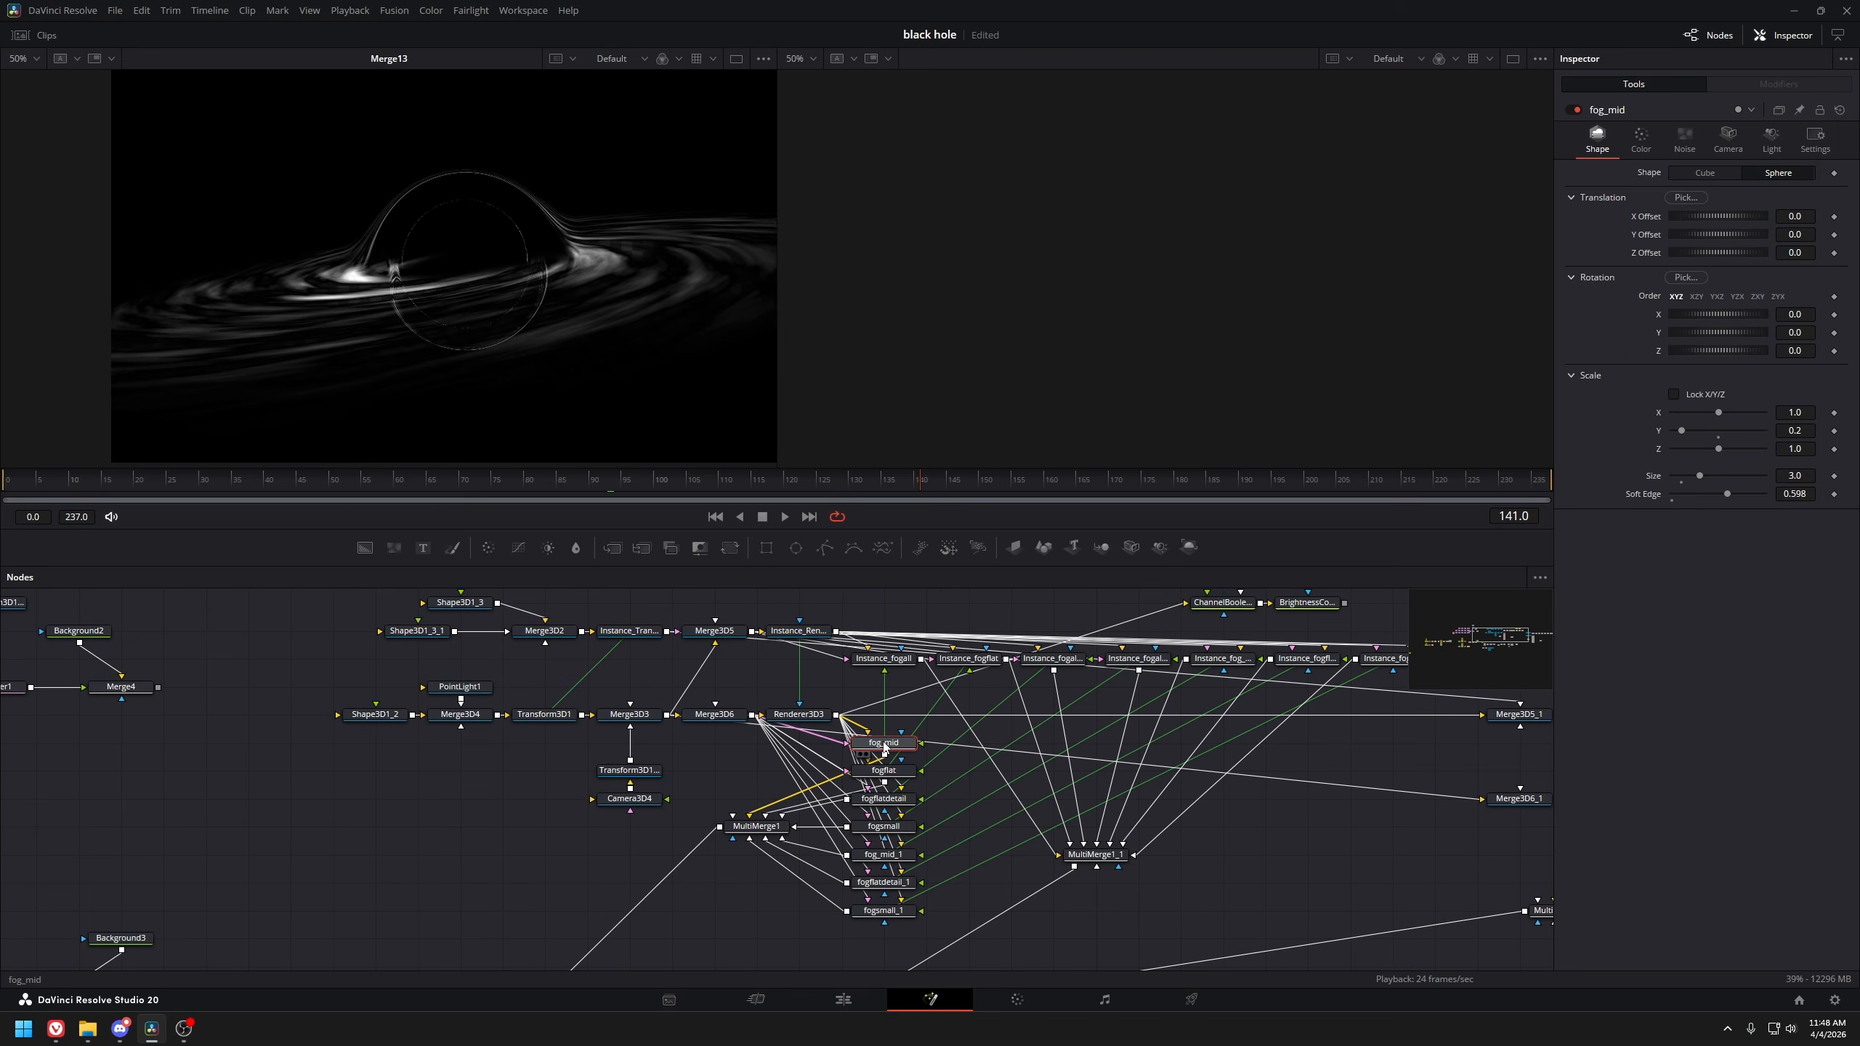
pyautogui.moveTo(885, 746); pyautogui.dragTo(615, 386)
pyautogui.moveTo(212, 749); pyautogui.dragTo(773, 730)
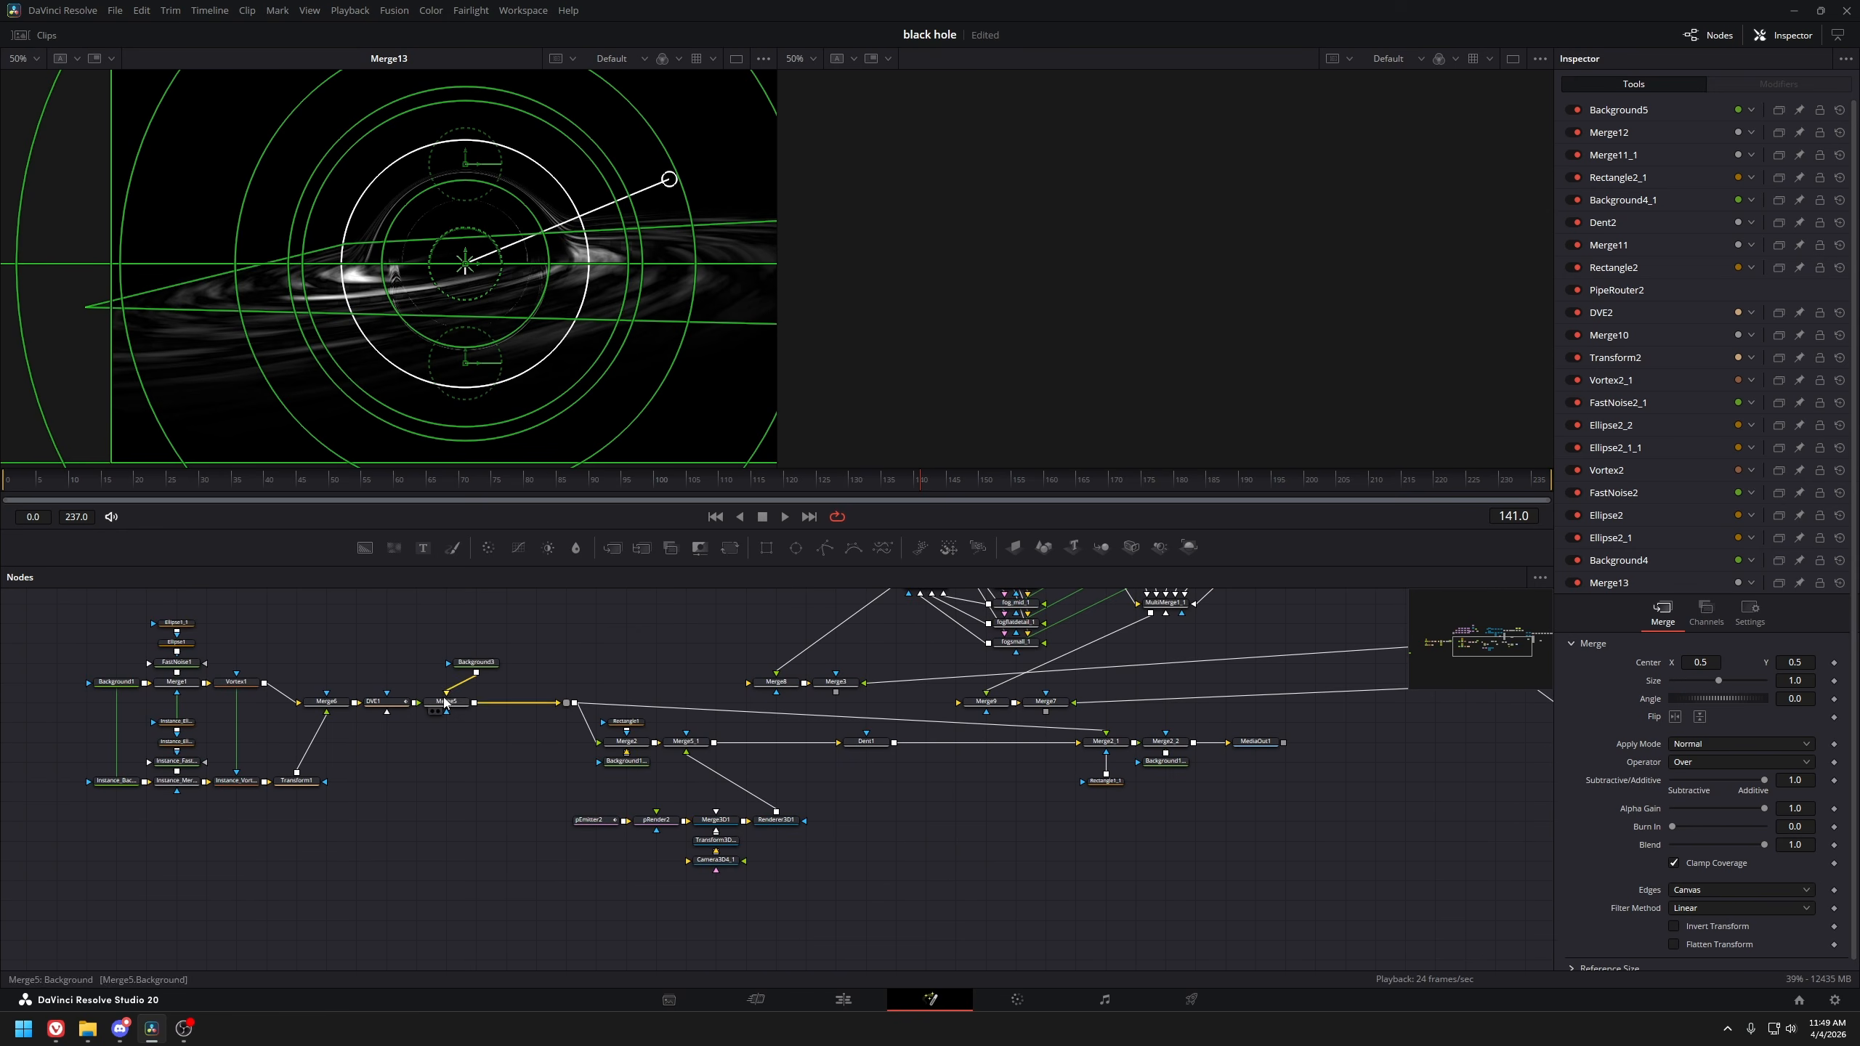
pyautogui.moveTo(265, 743); pyautogui.dragTo(379, 755)
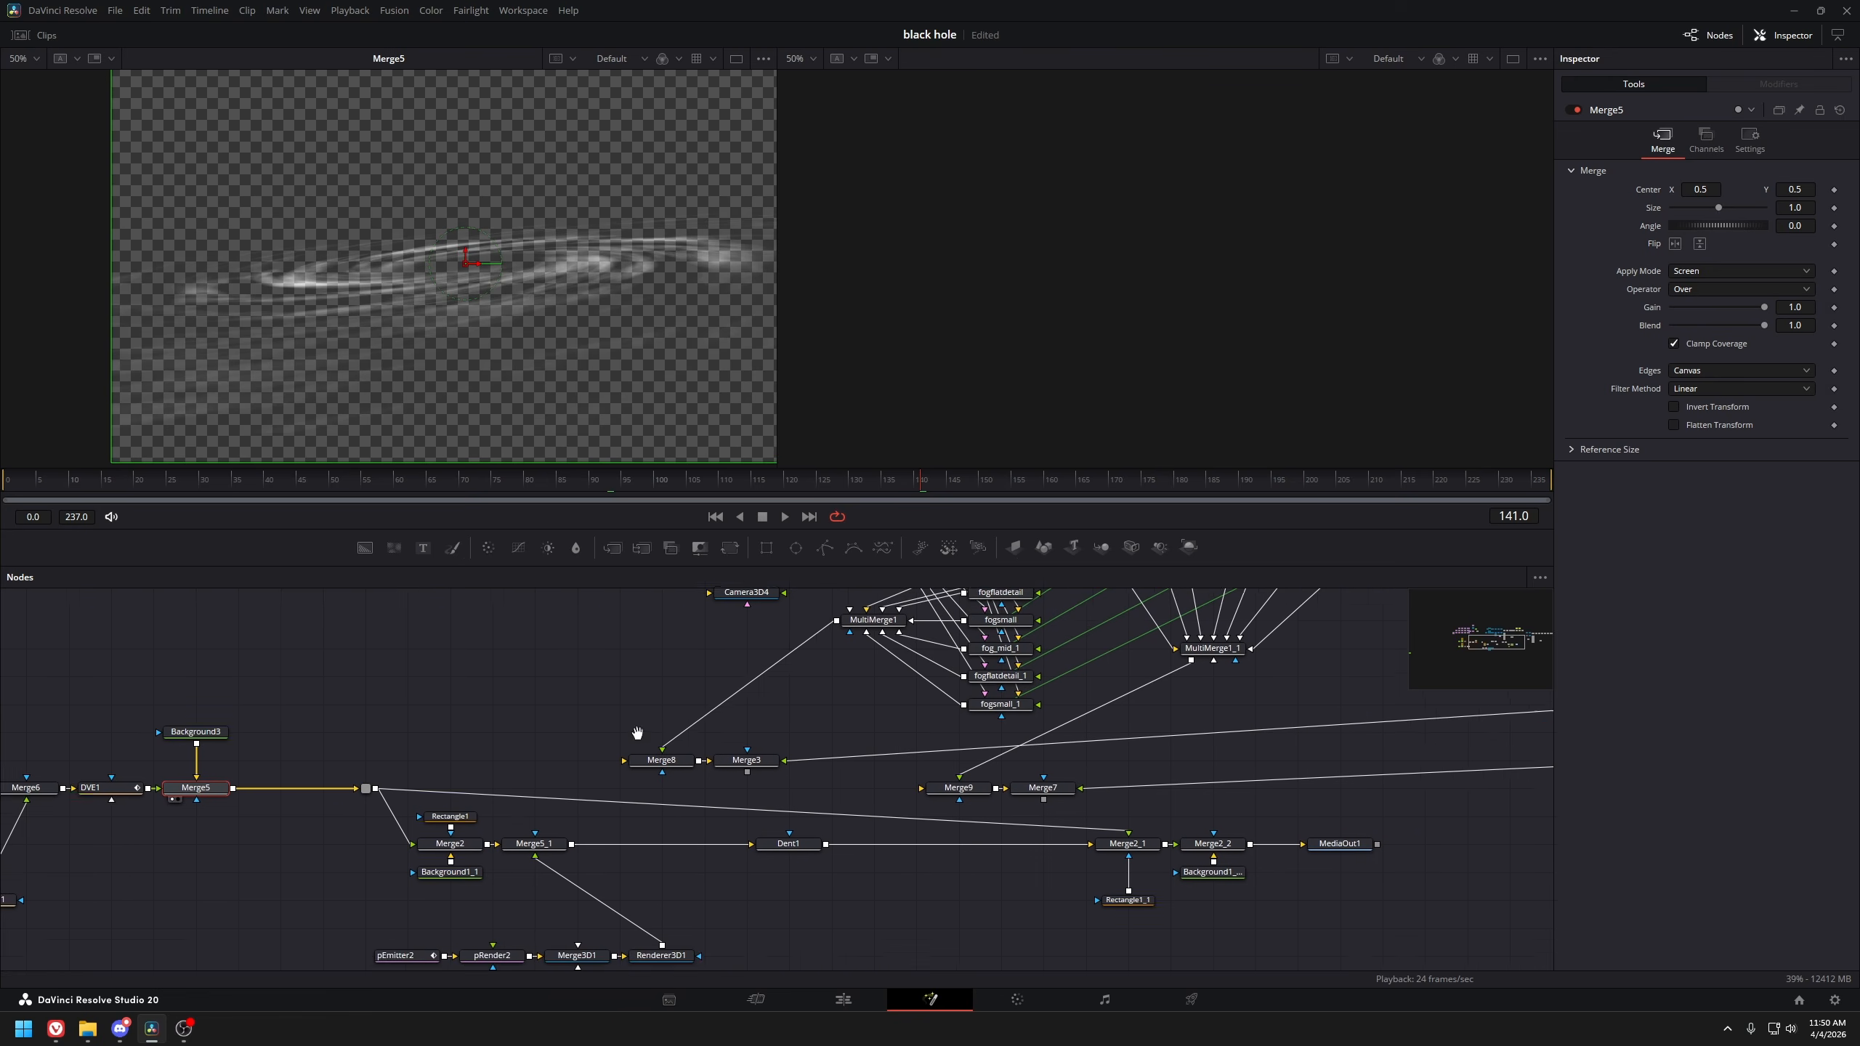
pyautogui.moveTo(637, 732); pyautogui.dragTo(527, 754)
pyautogui.click(555, 781)
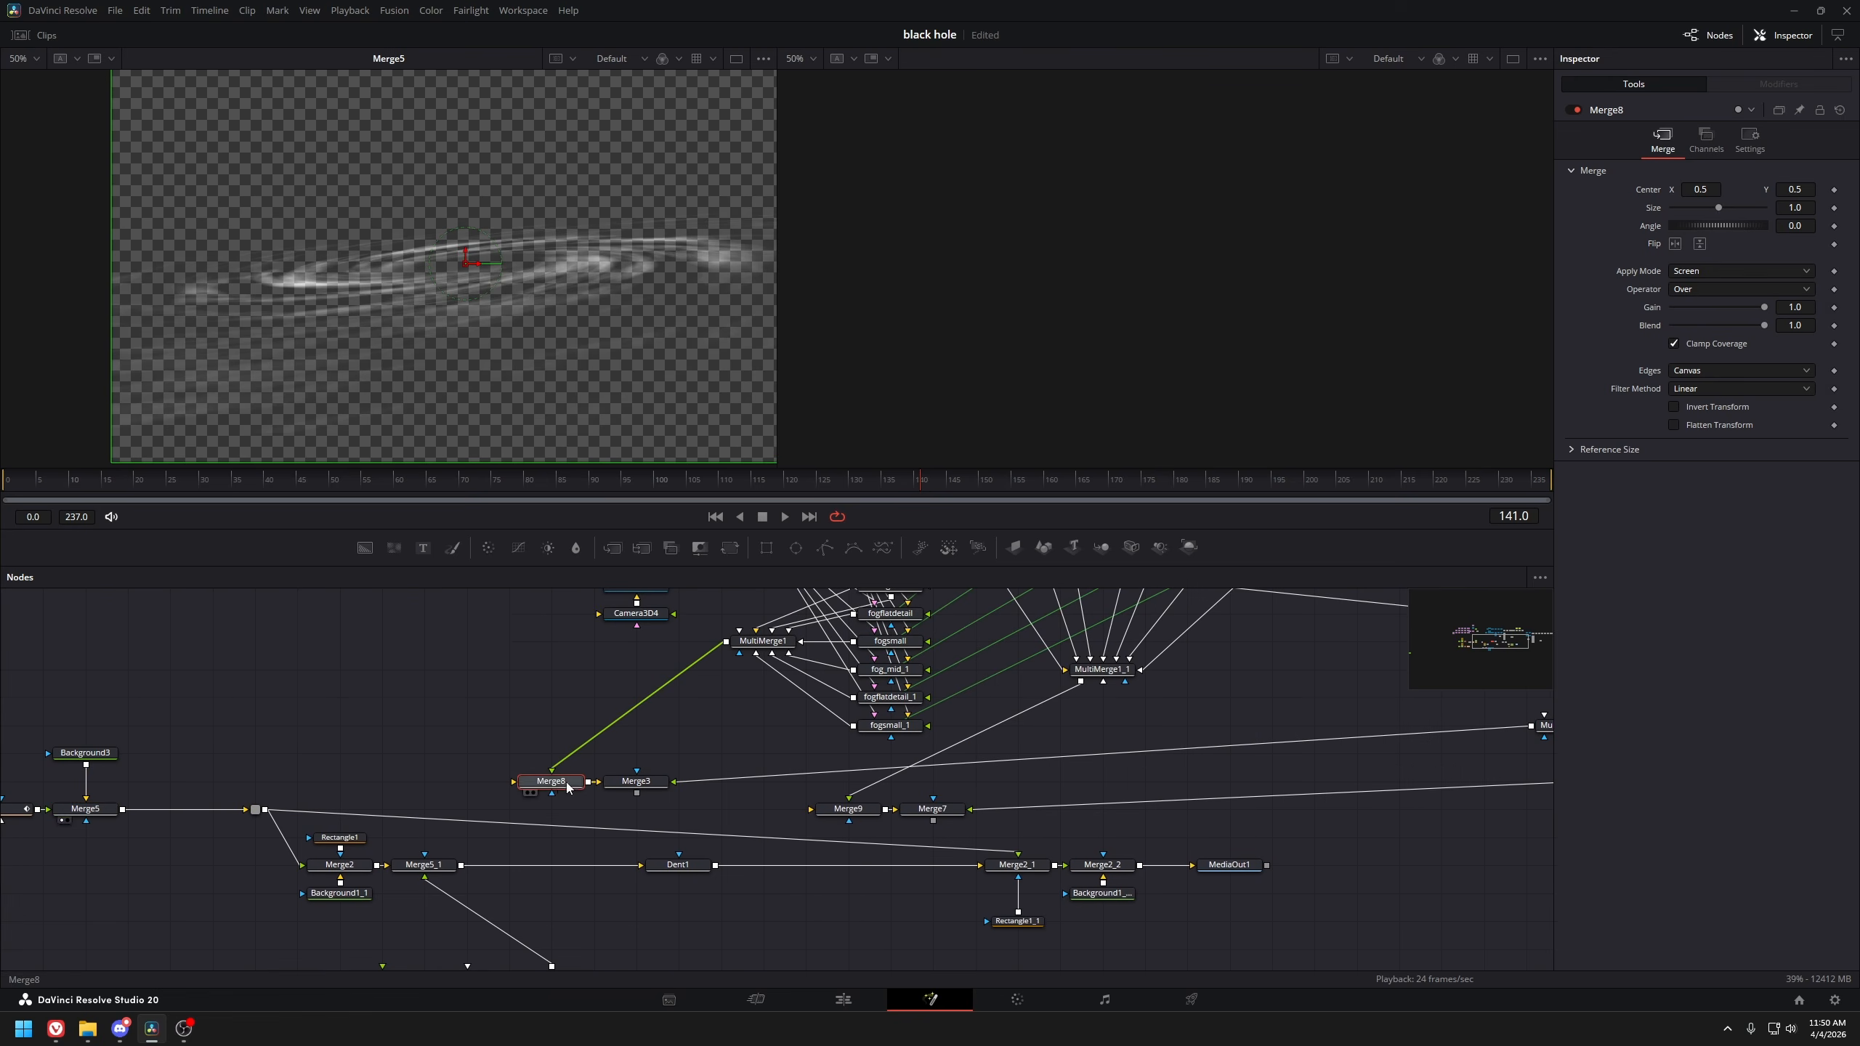
pyautogui.press('1')
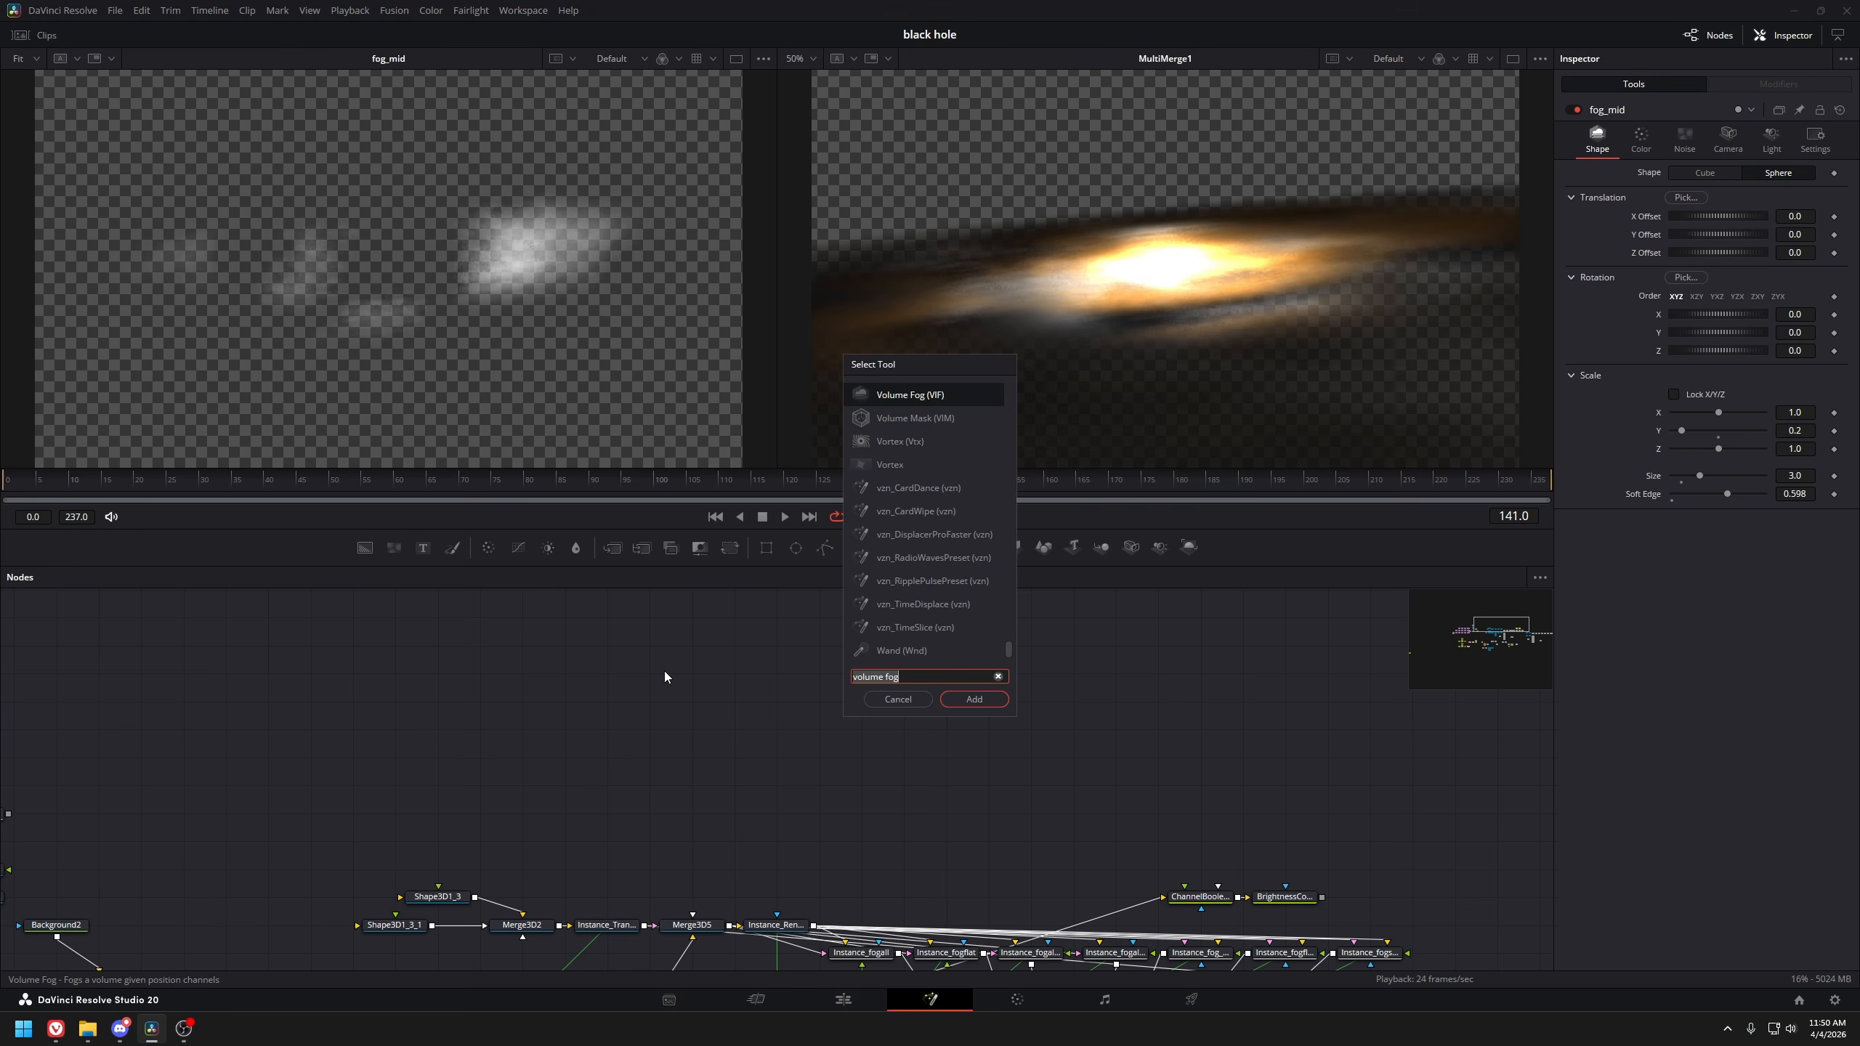
# Add a Volume Fog node in the empty area above the existing fog setup
pyautogui.press('BackSpace')
pyautogui.press('BackSpace')
pyautogui.press('BackSpace')
pyautogui.press('BackSpace')
pyautogui.press('BackSpace')
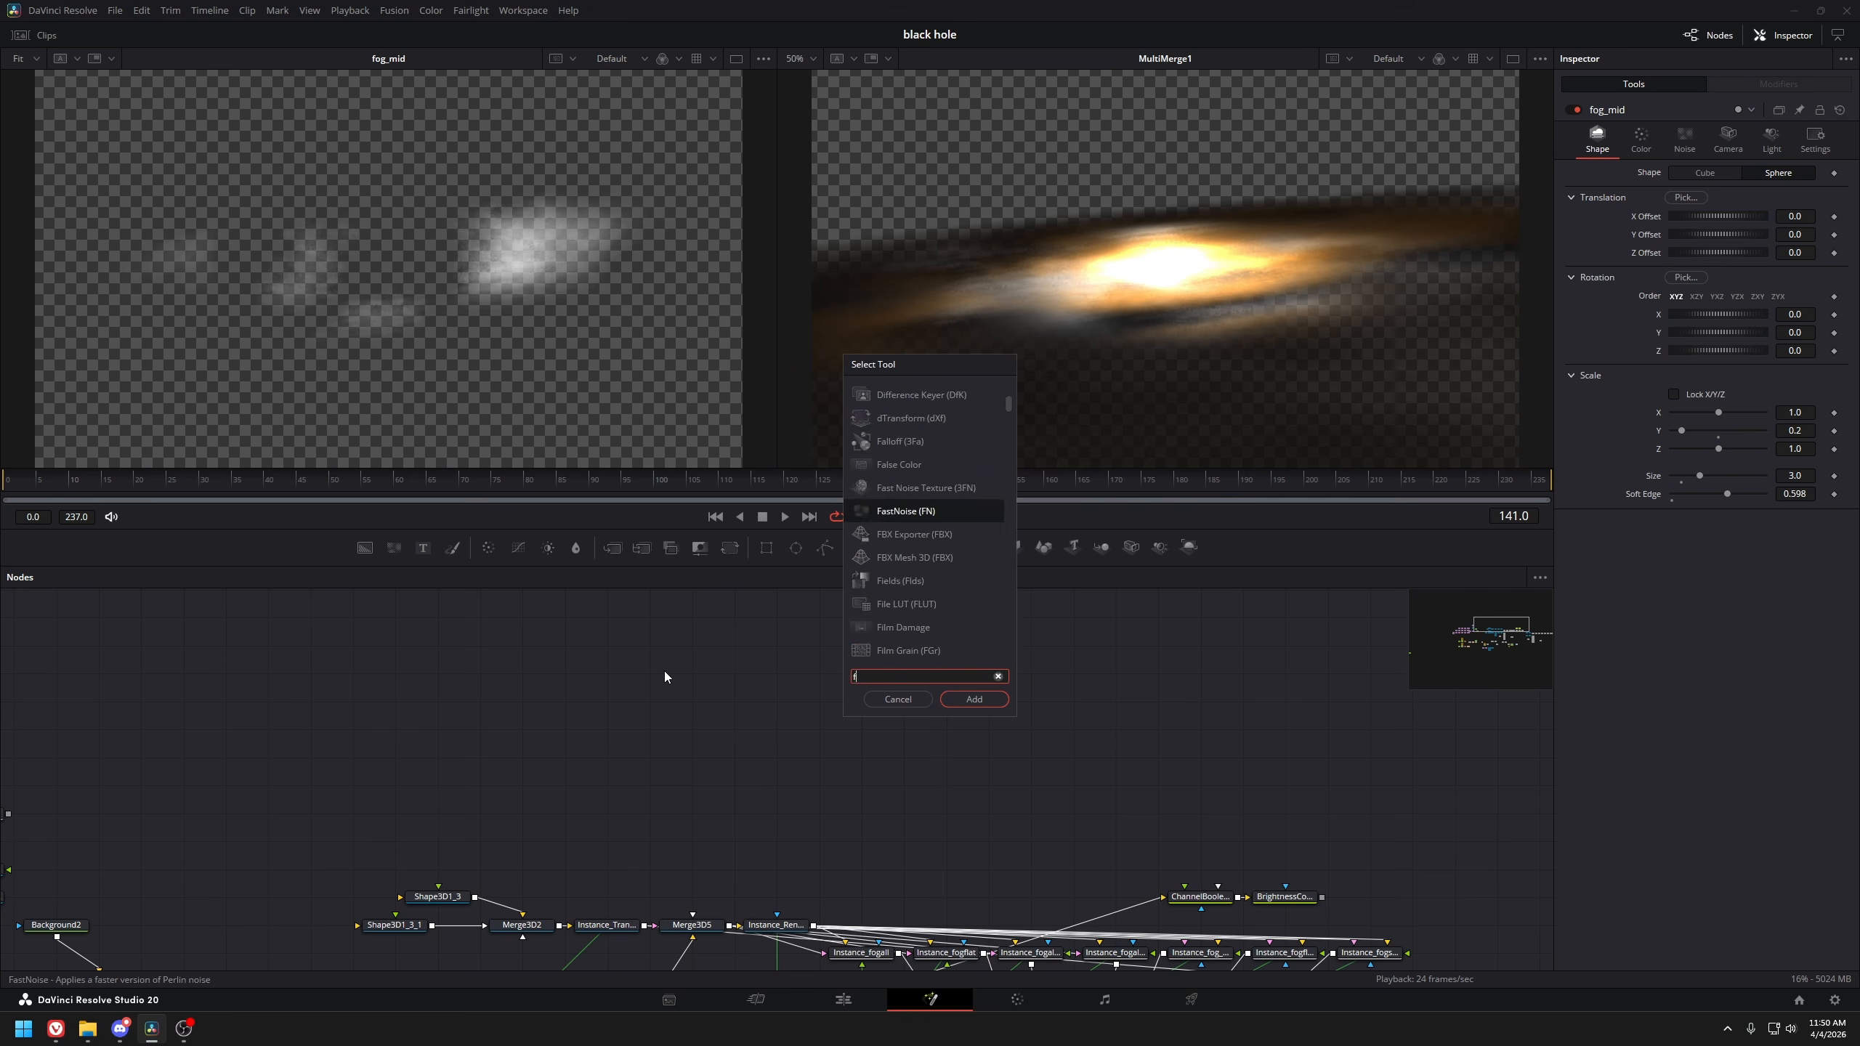
pyautogui.press('Down')
pyautogui.press('Return')
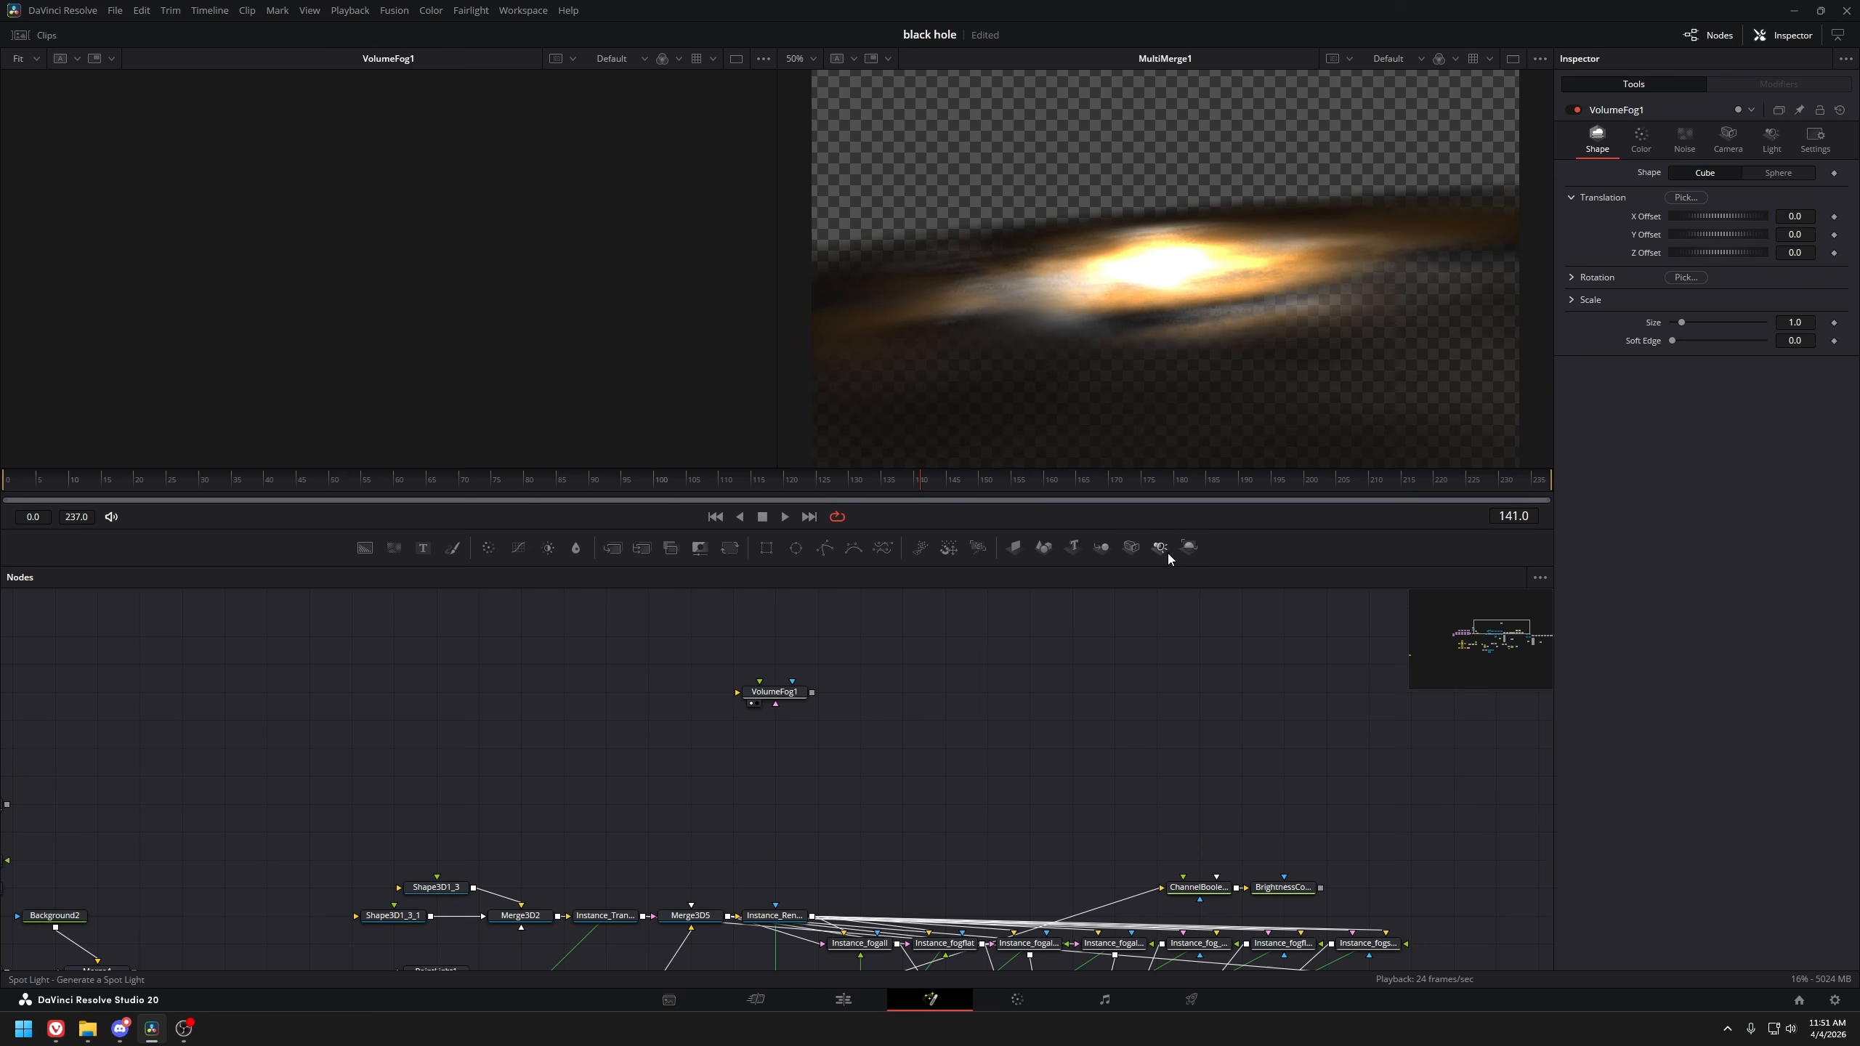
# Add a Merge 3D fed by a Shape 3D, making the shape a sphere of radius 8.82 with its material opacity lowered
pyautogui.click(1101, 546)
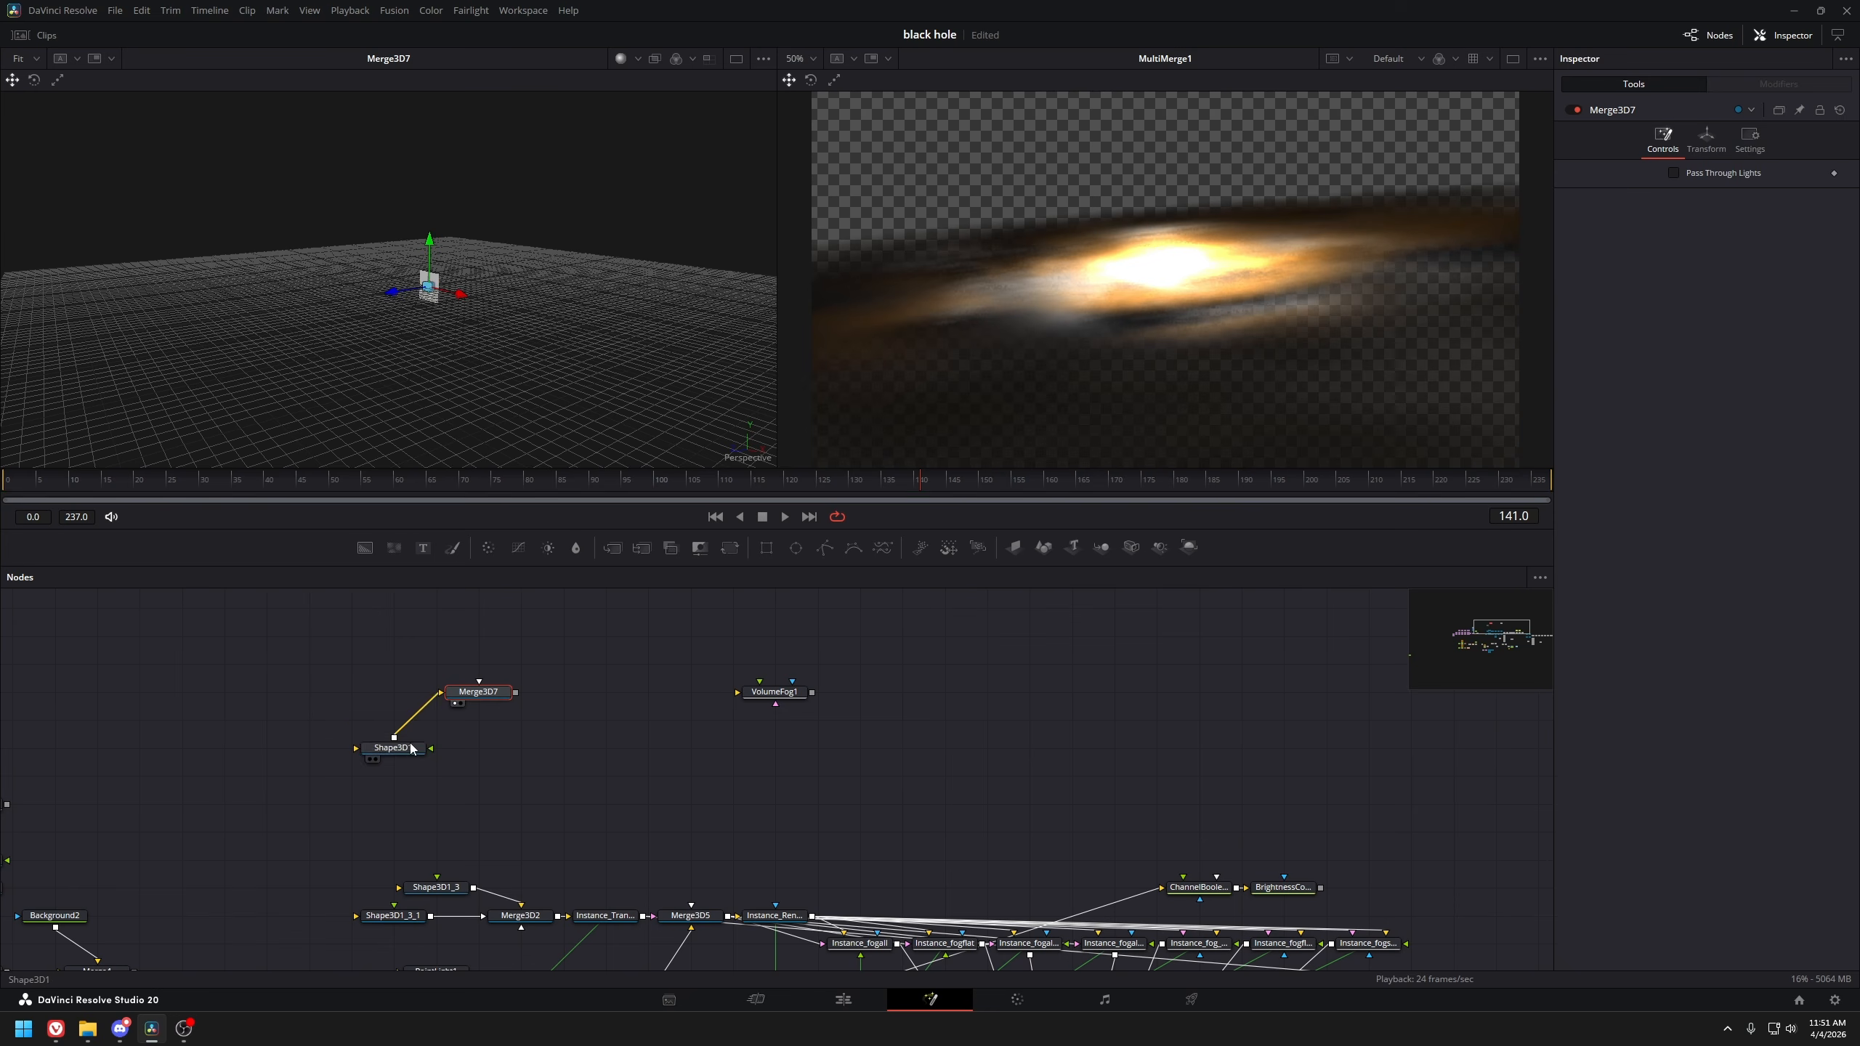
pyautogui.moveTo(408, 748); pyautogui.dragTo(408, 720)
pyautogui.press('1')
pyautogui.click(1686, 225)
pyautogui.moveTo(1689, 192); pyautogui.dragTo(1757, 192)
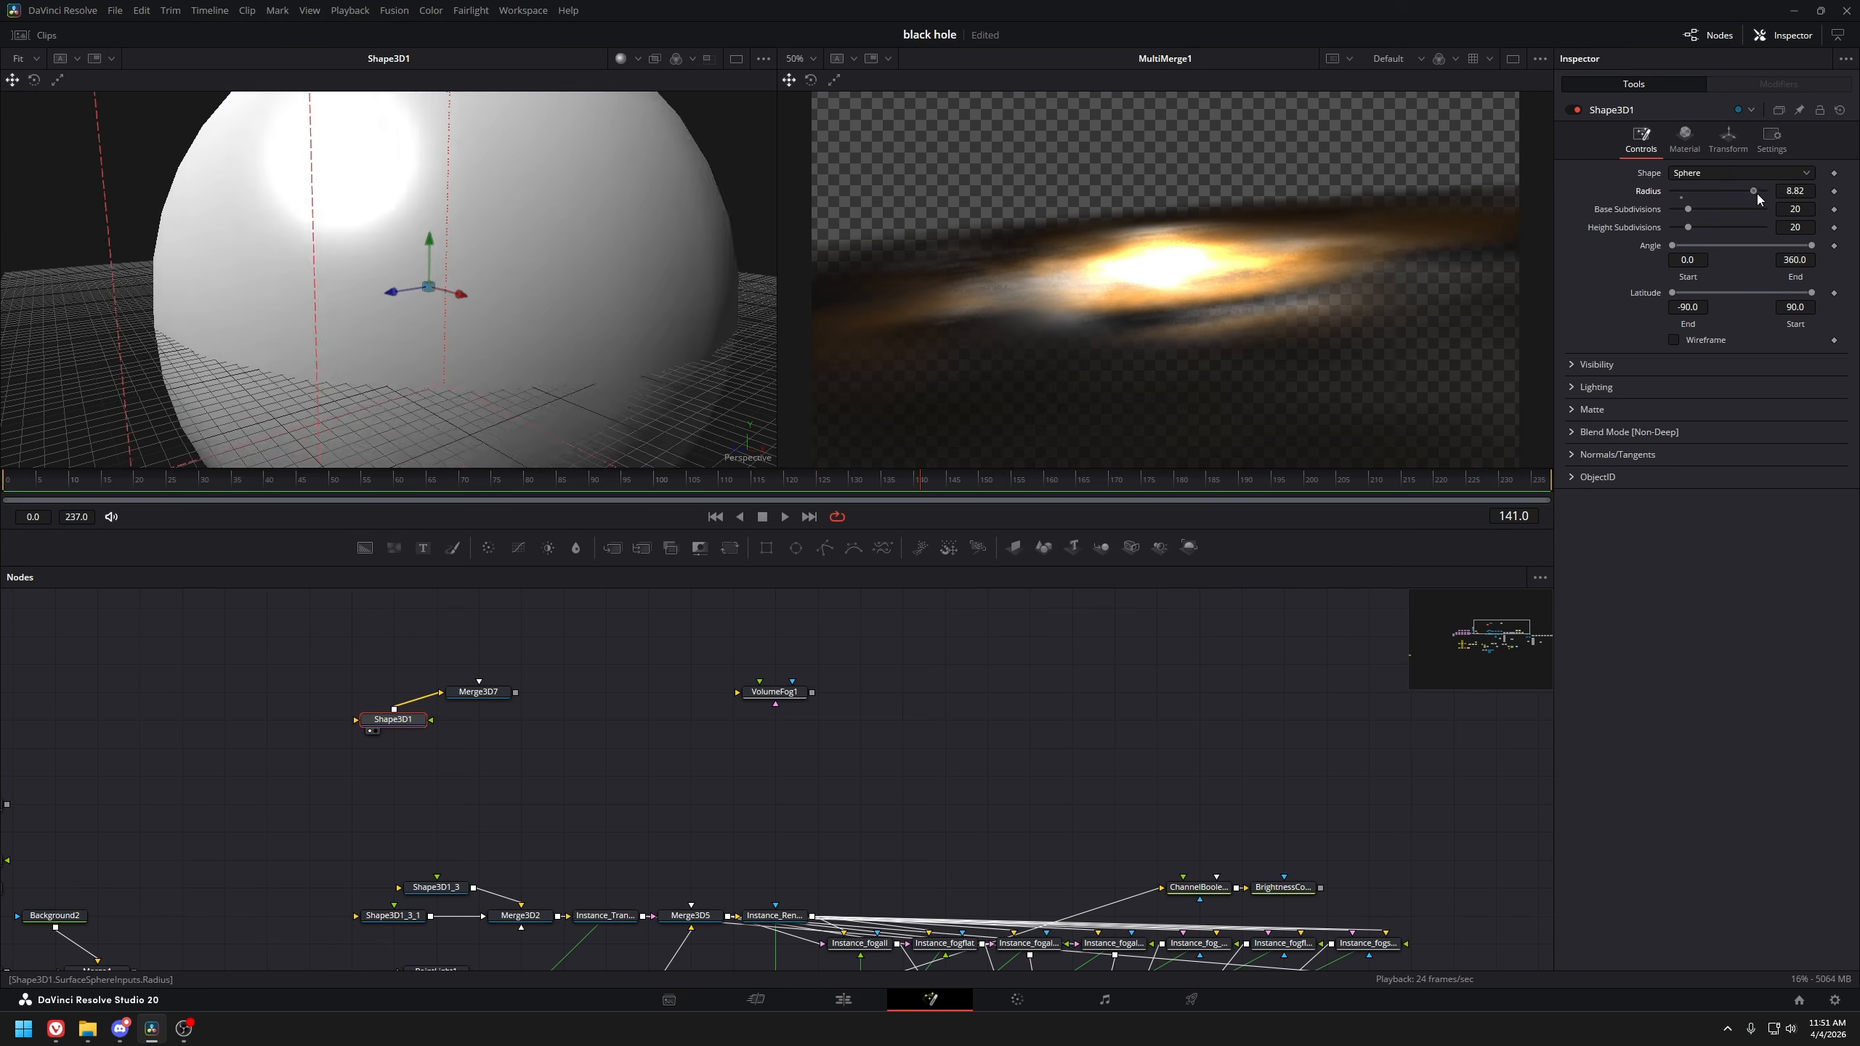
pyautogui.scroll(-5, 547, 306)
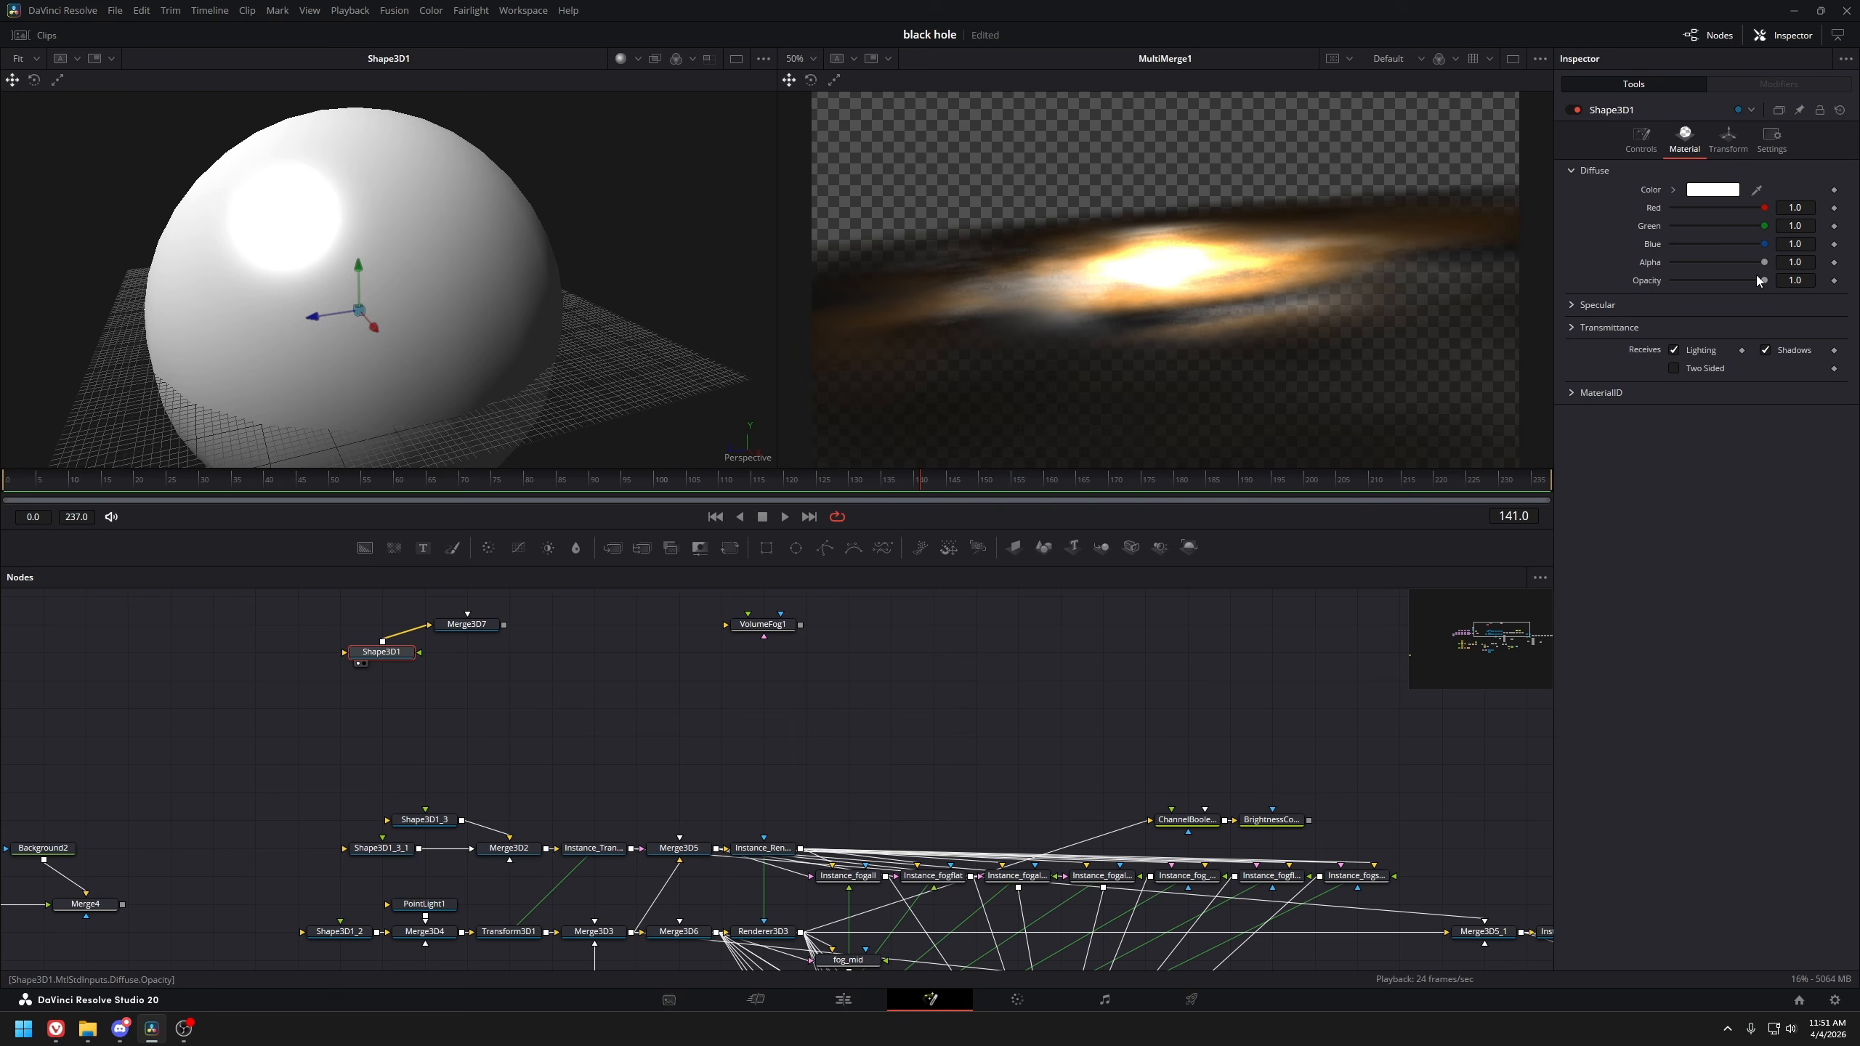
pyautogui.moveTo(1756, 274); pyautogui.dragTo(1675, 286)
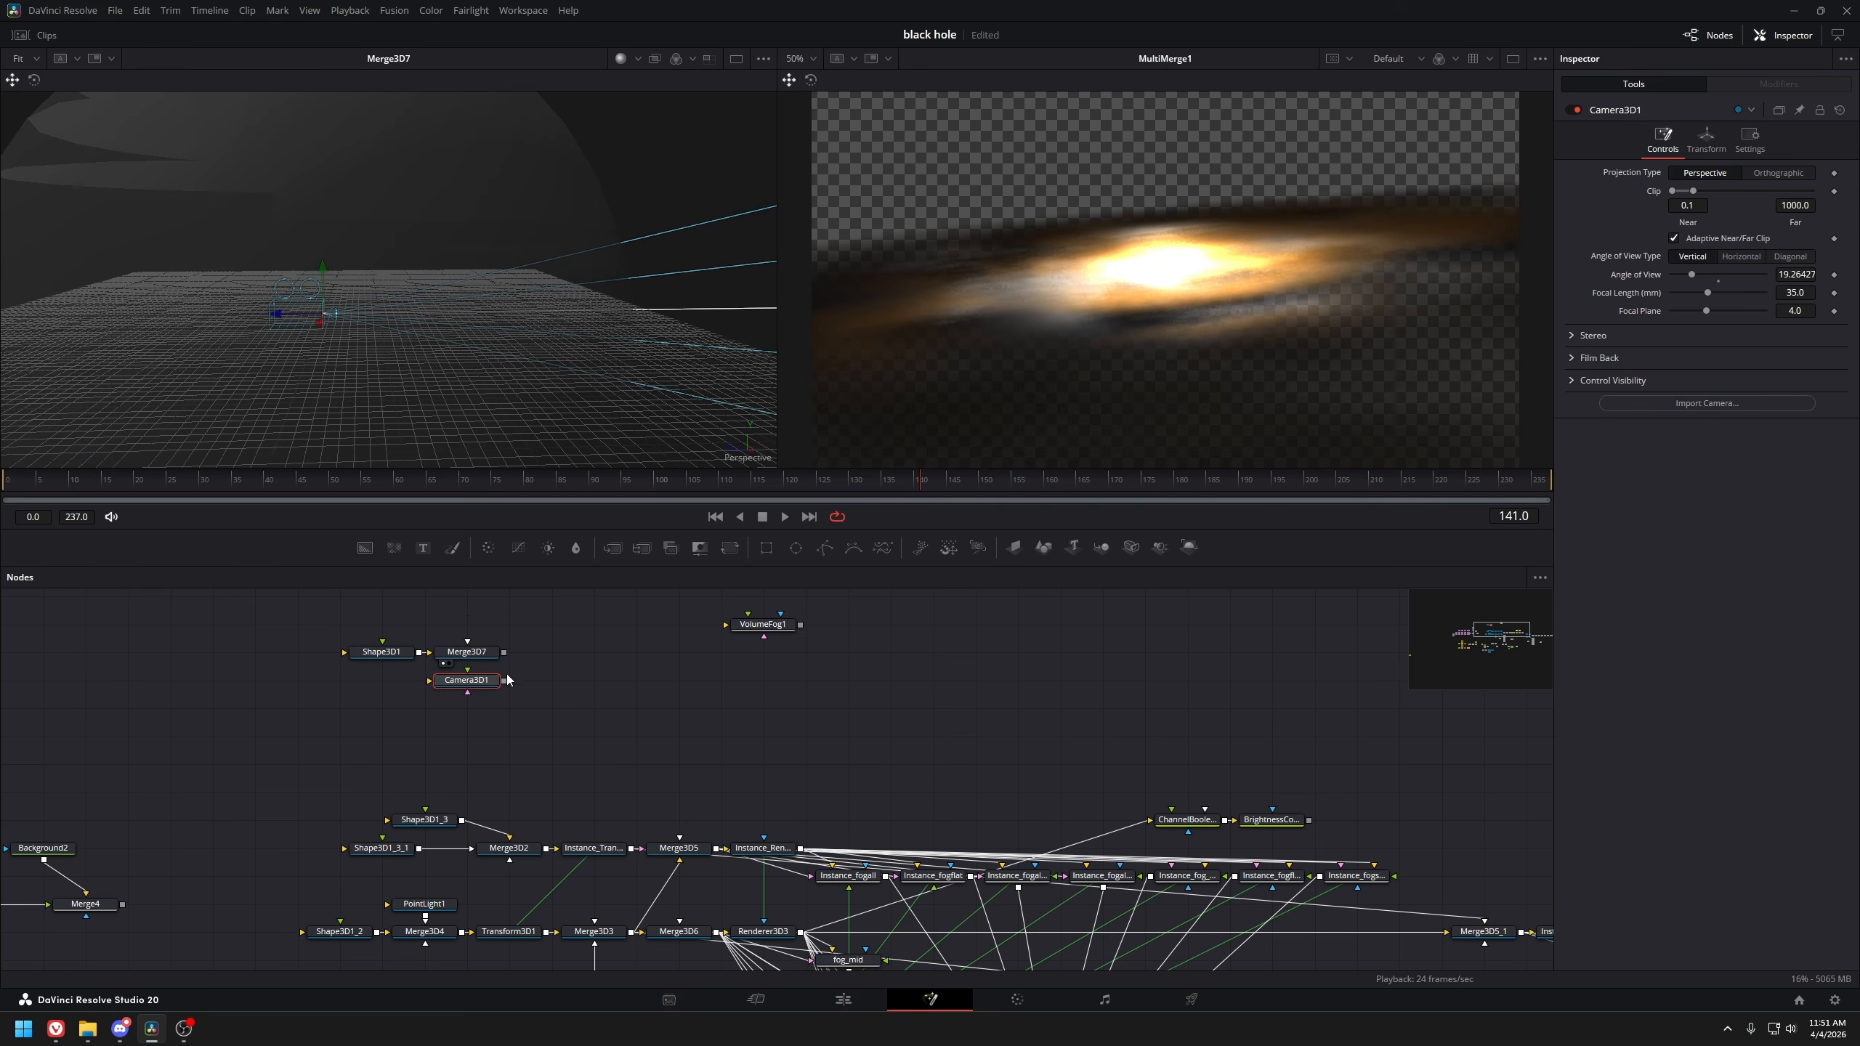
# Add a Renderer 3D after Merge3D7, spaced further along the chain, and show it in the first viewer
pyautogui.hotkey('shift', 'space')
pyautogui.write('rend')
pyautogui.press('Return')
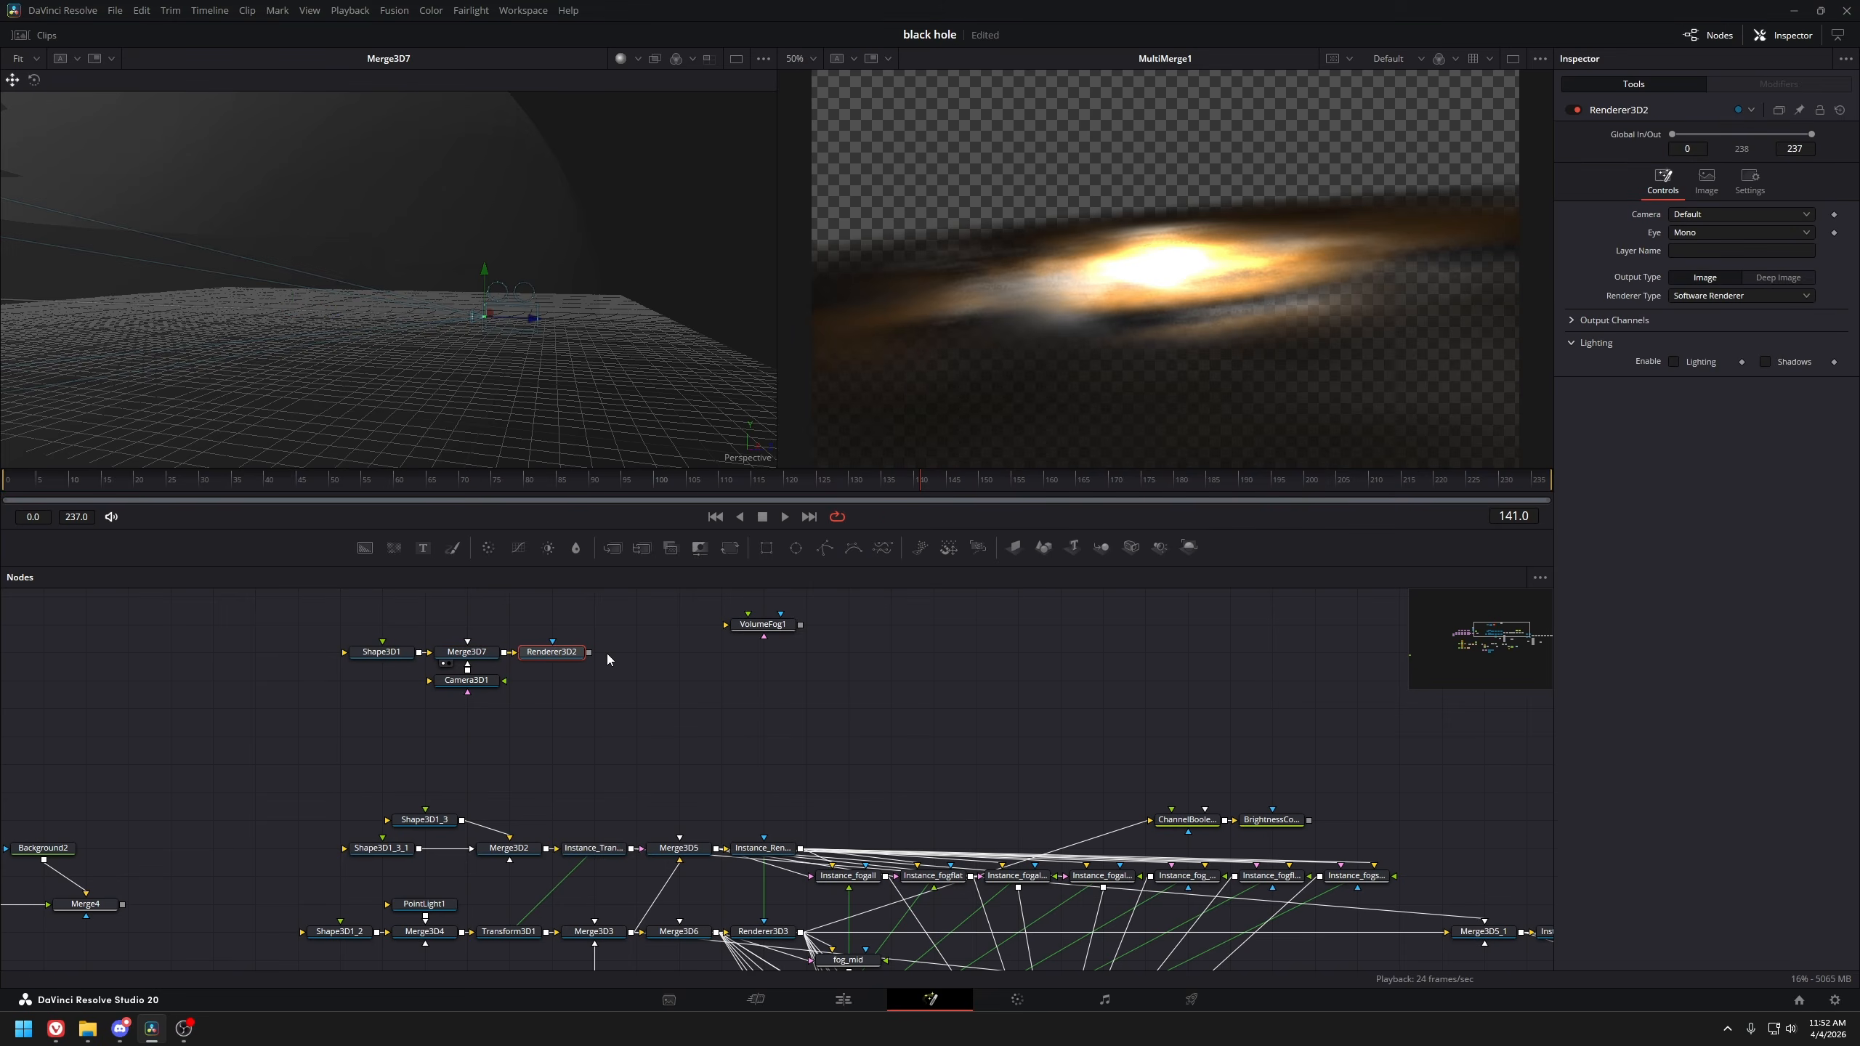
pyautogui.moveTo(568, 655); pyautogui.dragTo(610, 660)
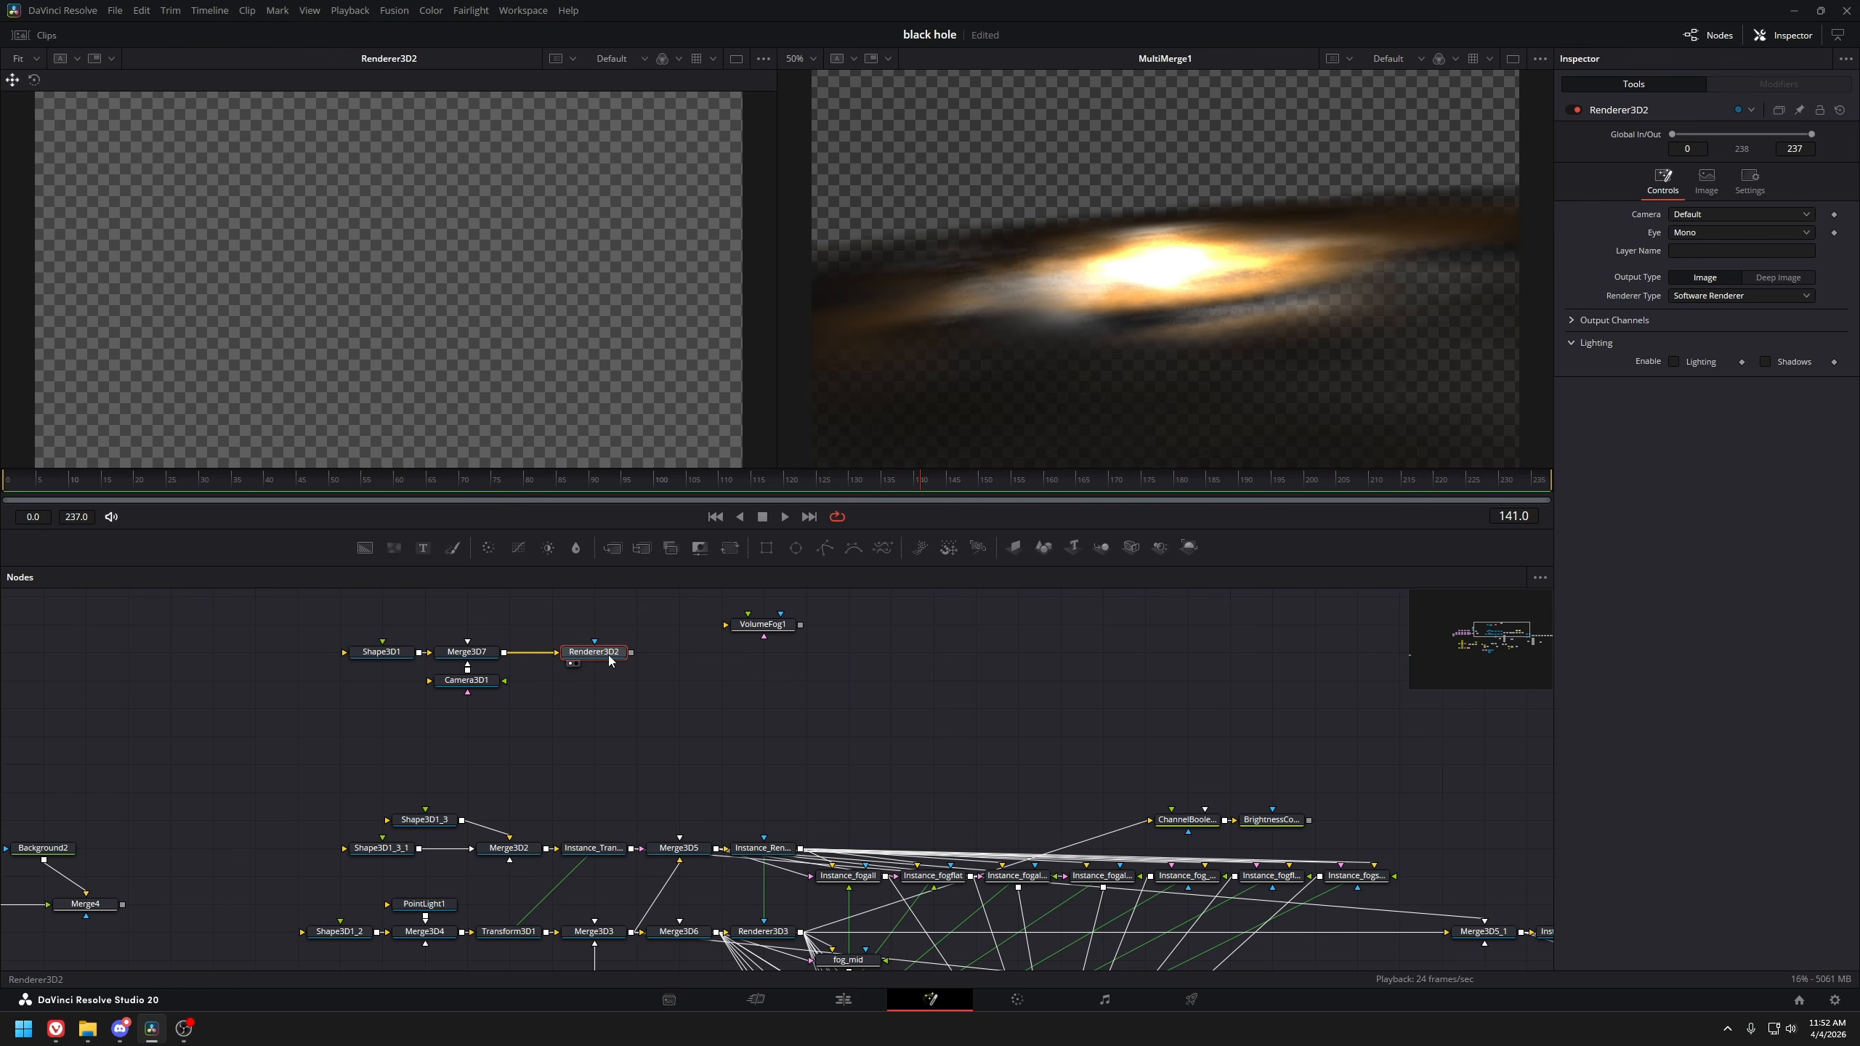
# Connect Renderer3D2 and the Merge3D7 scene to VolumeFog1 and show VolumeFog1 in the first viewer
pyautogui.moveTo(770, 631); pyautogui.dragTo(626, 658)
pyautogui.press('1')
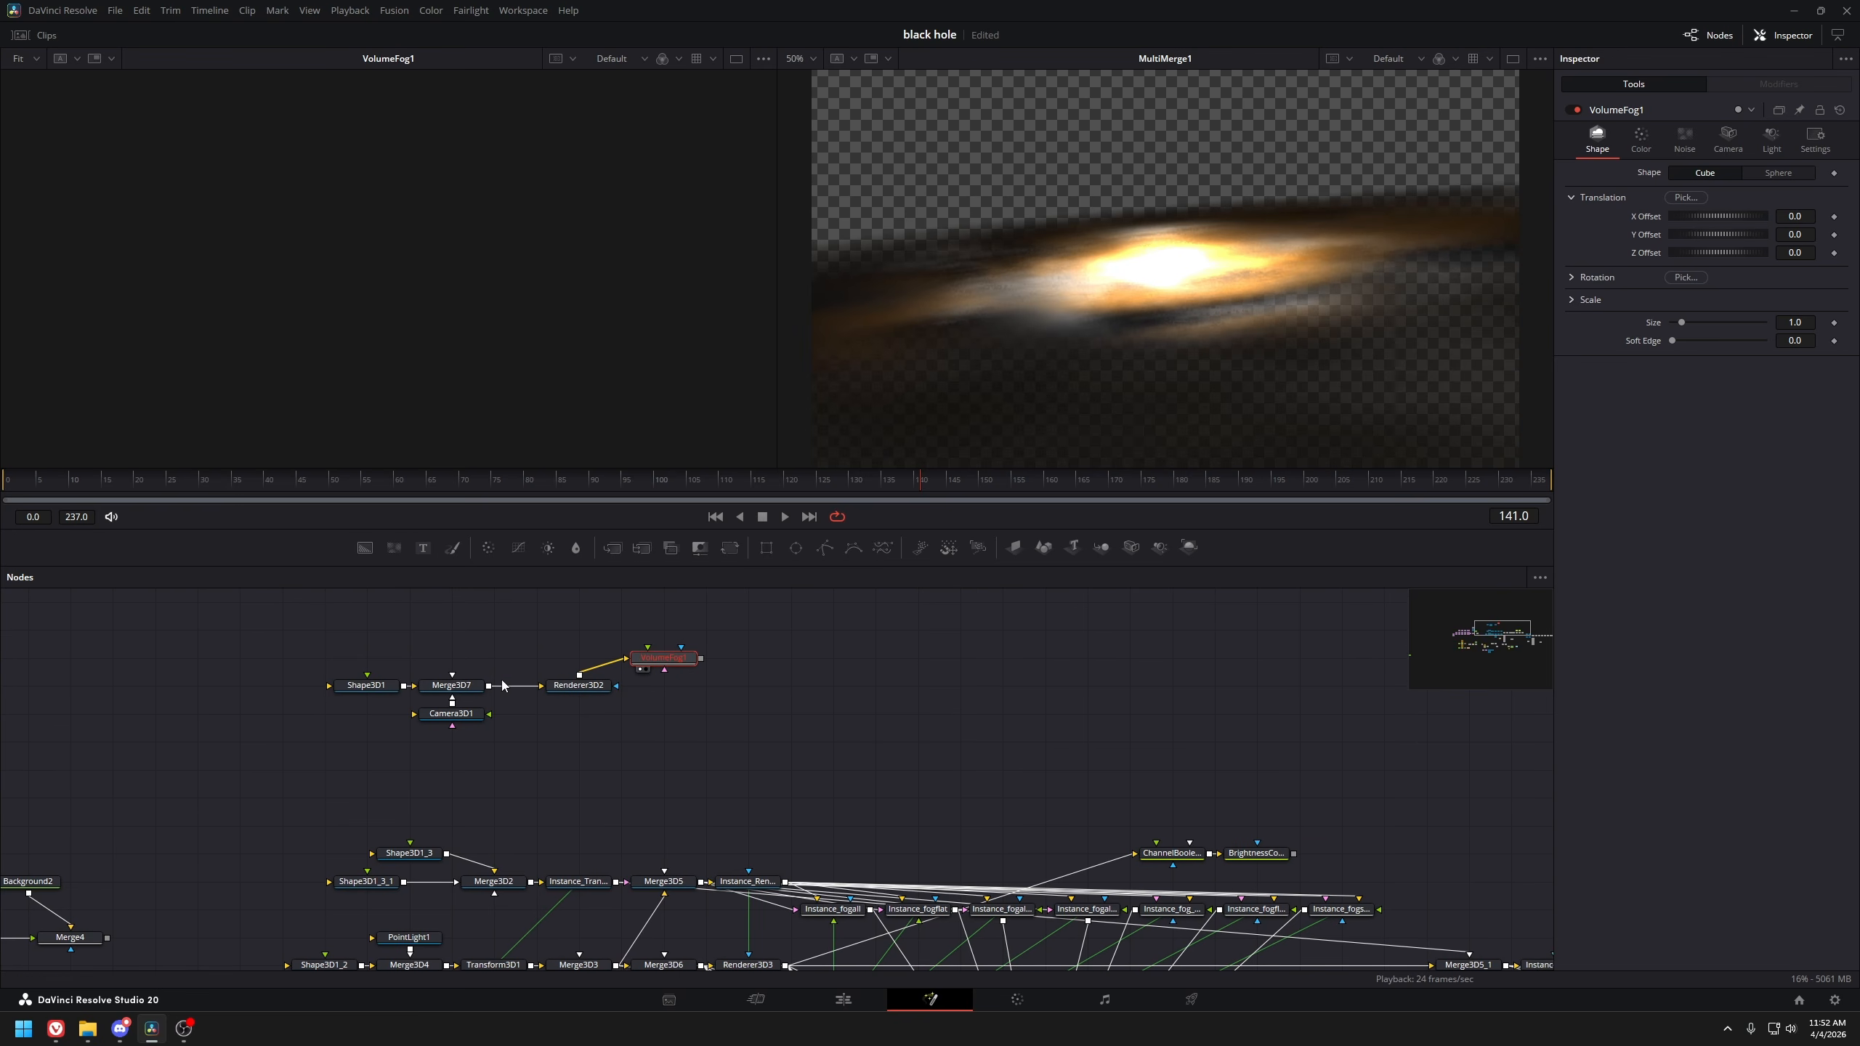
pyautogui.moveTo(489, 685); pyautogui.dragTo(664, 667)
# Enable the World Position output channel on Renderer3D2 and set VolumeFog1's shape to Sphere
pyautogui.click(523, 677)
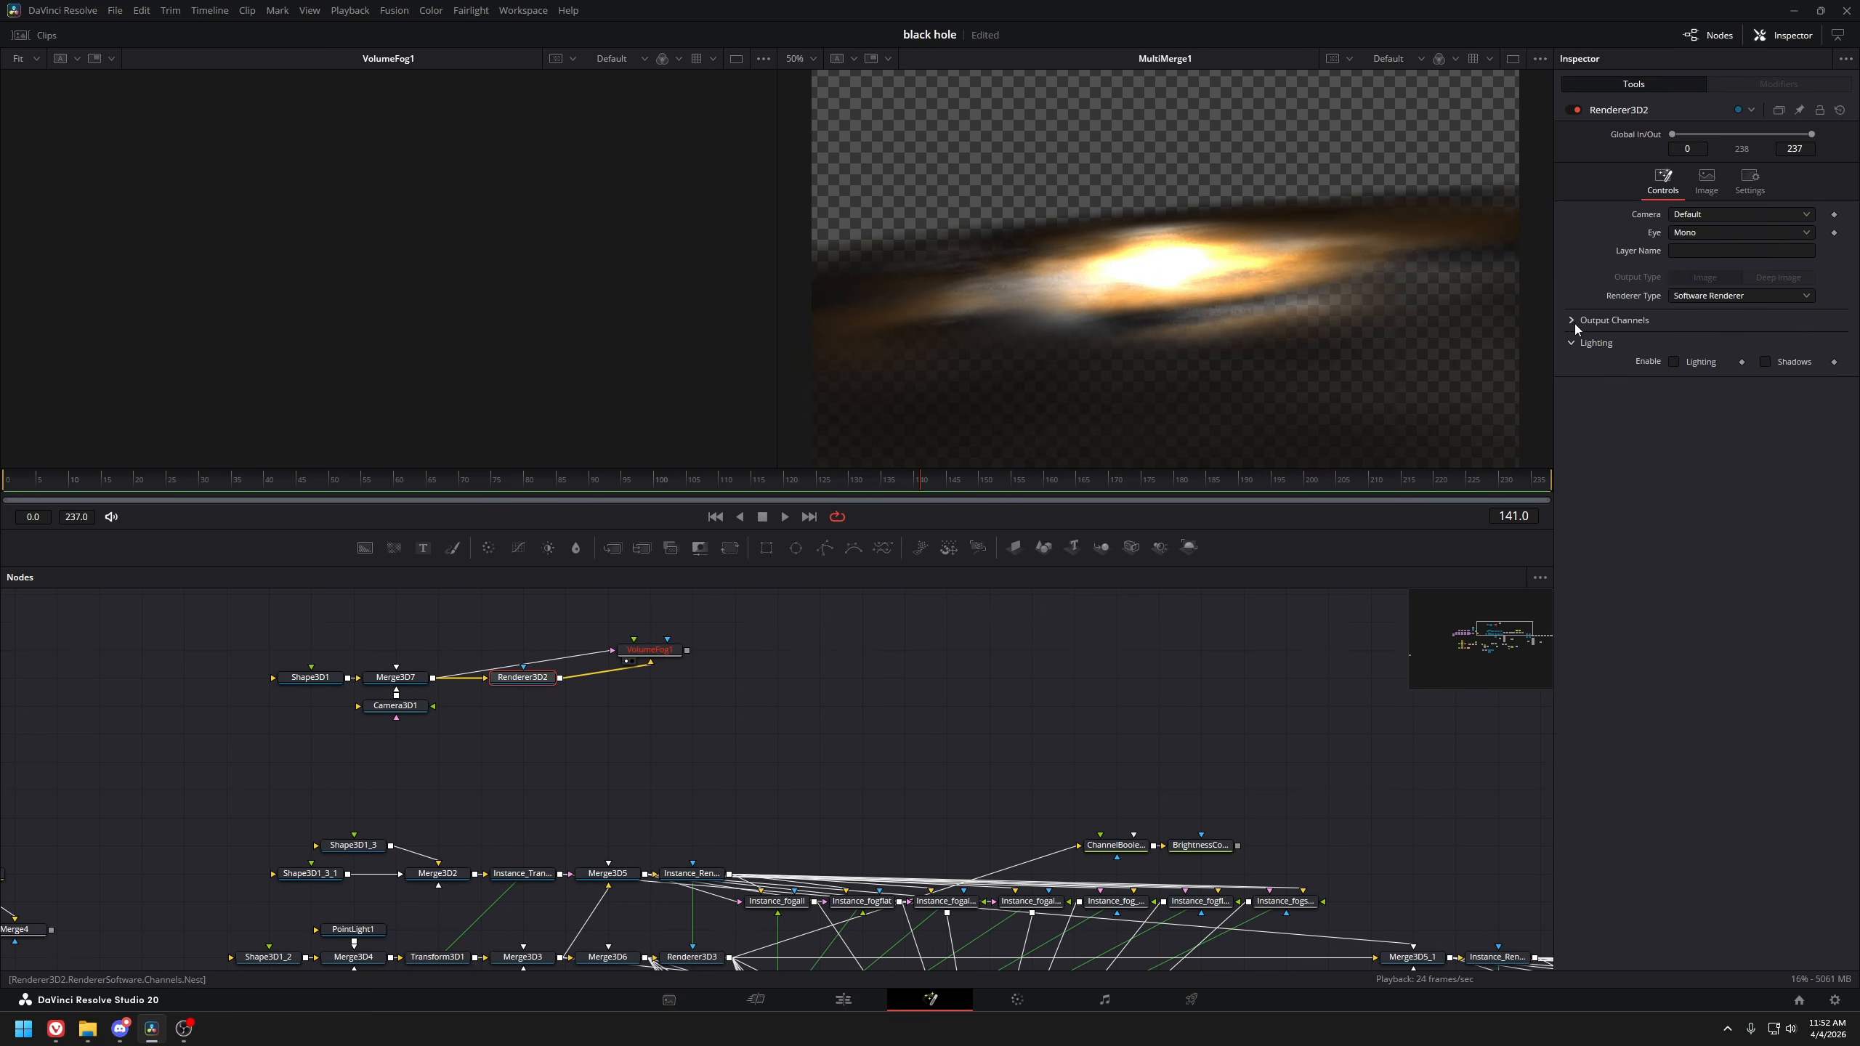
pyautogui.click(1574, 323)
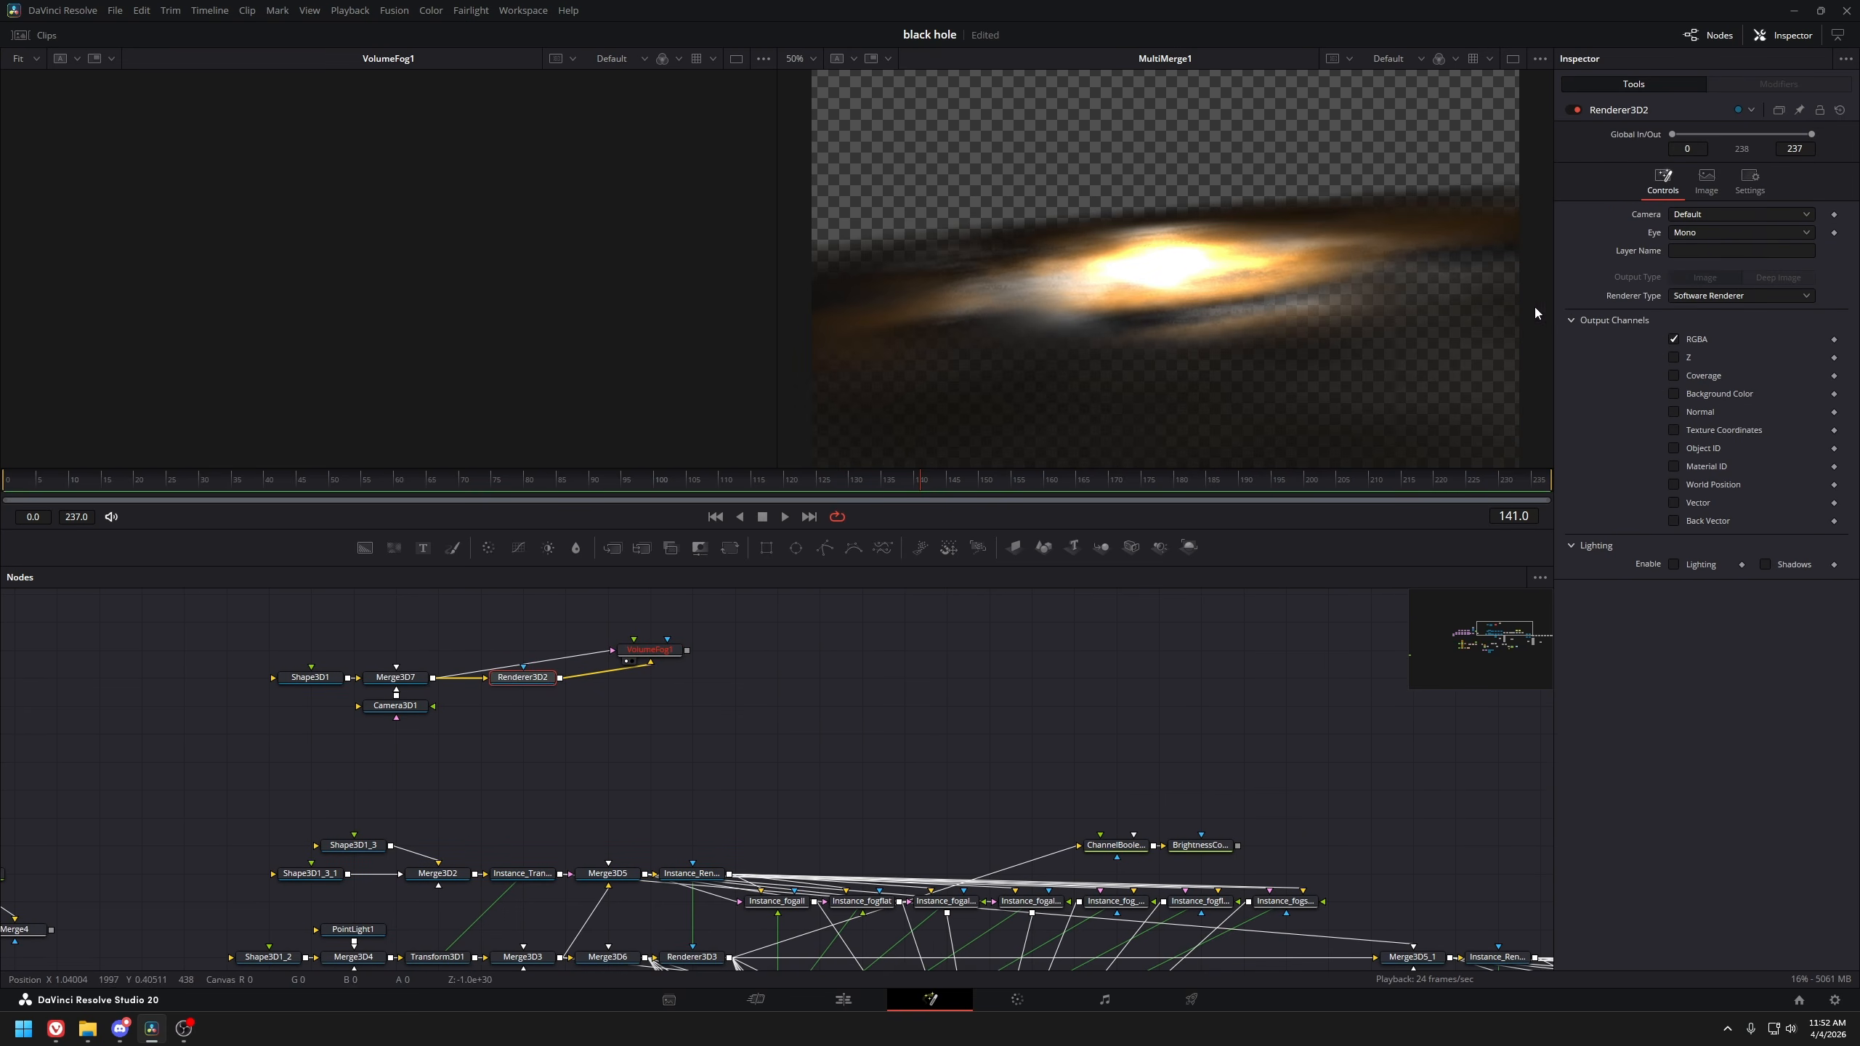
pyautogui.click(1672, 486)
pyautogui.click(650, 651)
pyautogui.click(1773, 174)
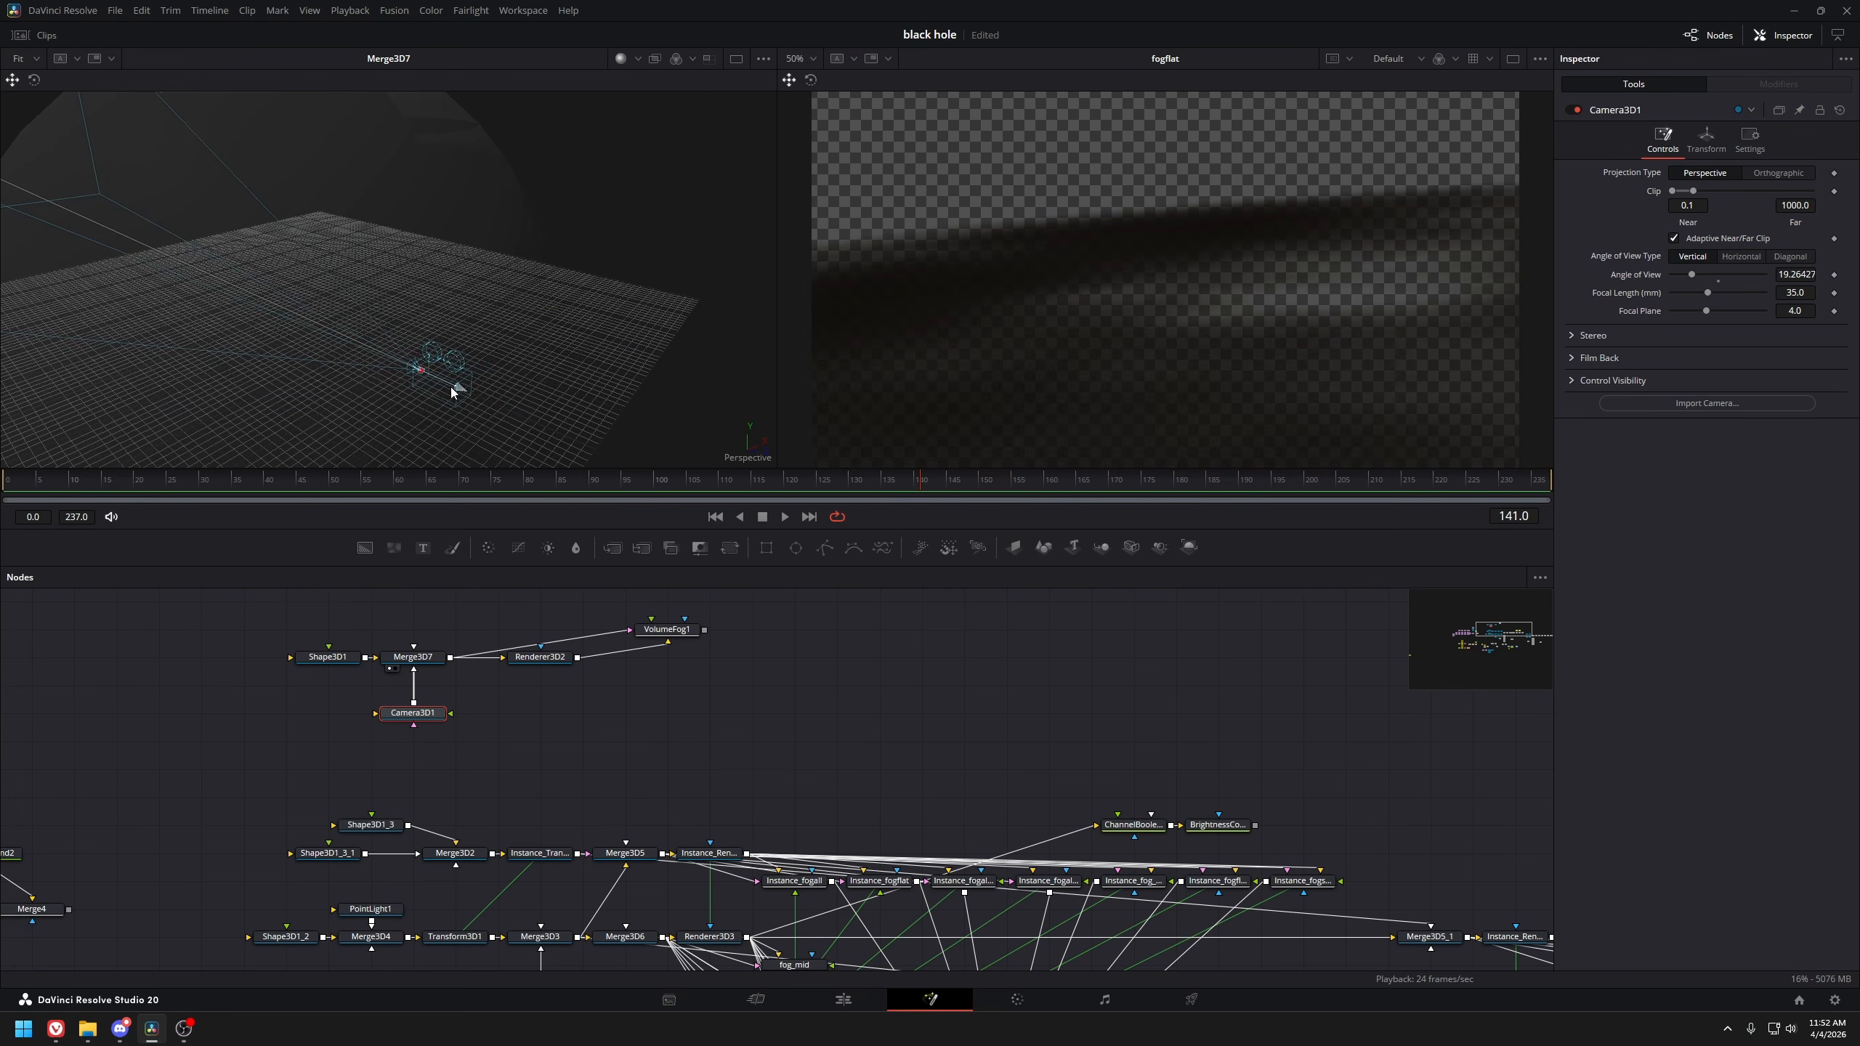
# Show VolumeFog1 in the first viewer, then select Camera3D1
pyautogui.click(686, 631)
pyautogui.press('1')
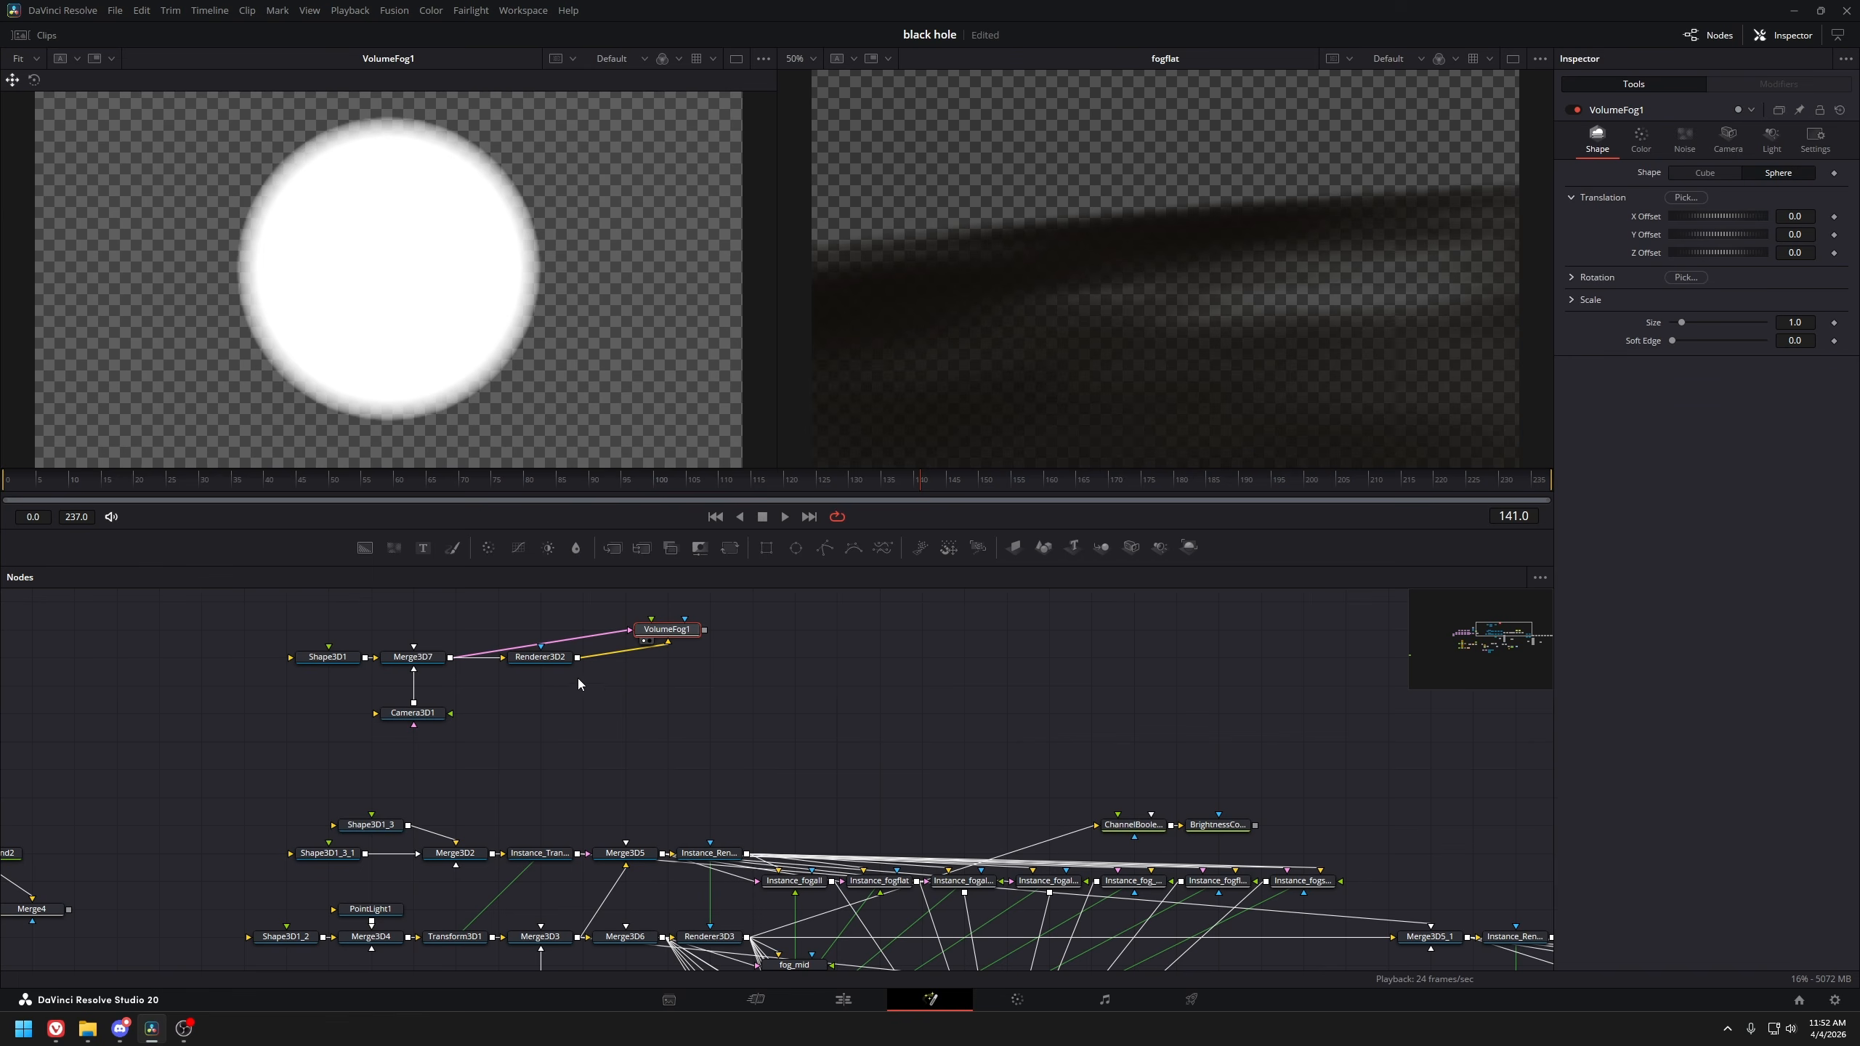
pyautogui.click(404, 715)
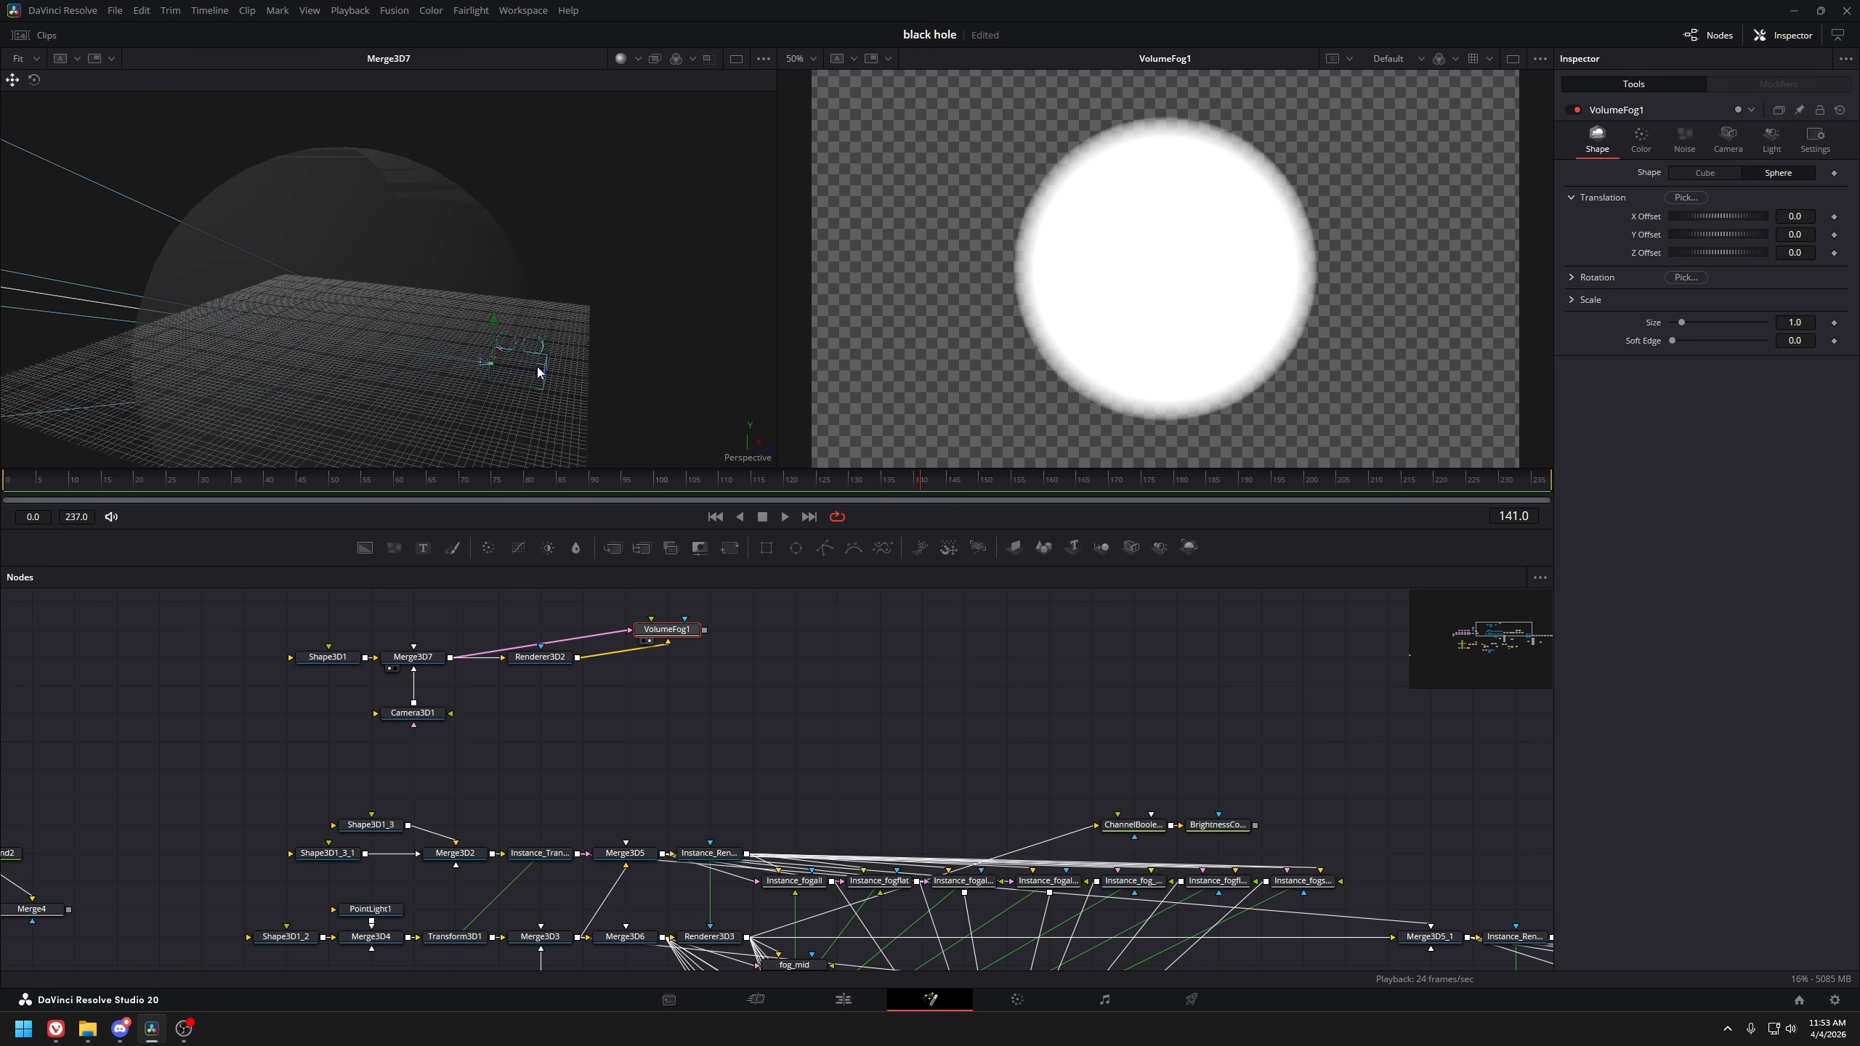
# Move Shape3D1 away from Merge3D7, and show VolumeFog1 in the first viewer and fogflat in the second
pyautogui.moveTo(337, 663); pyautogui.dragTo(295, 663)
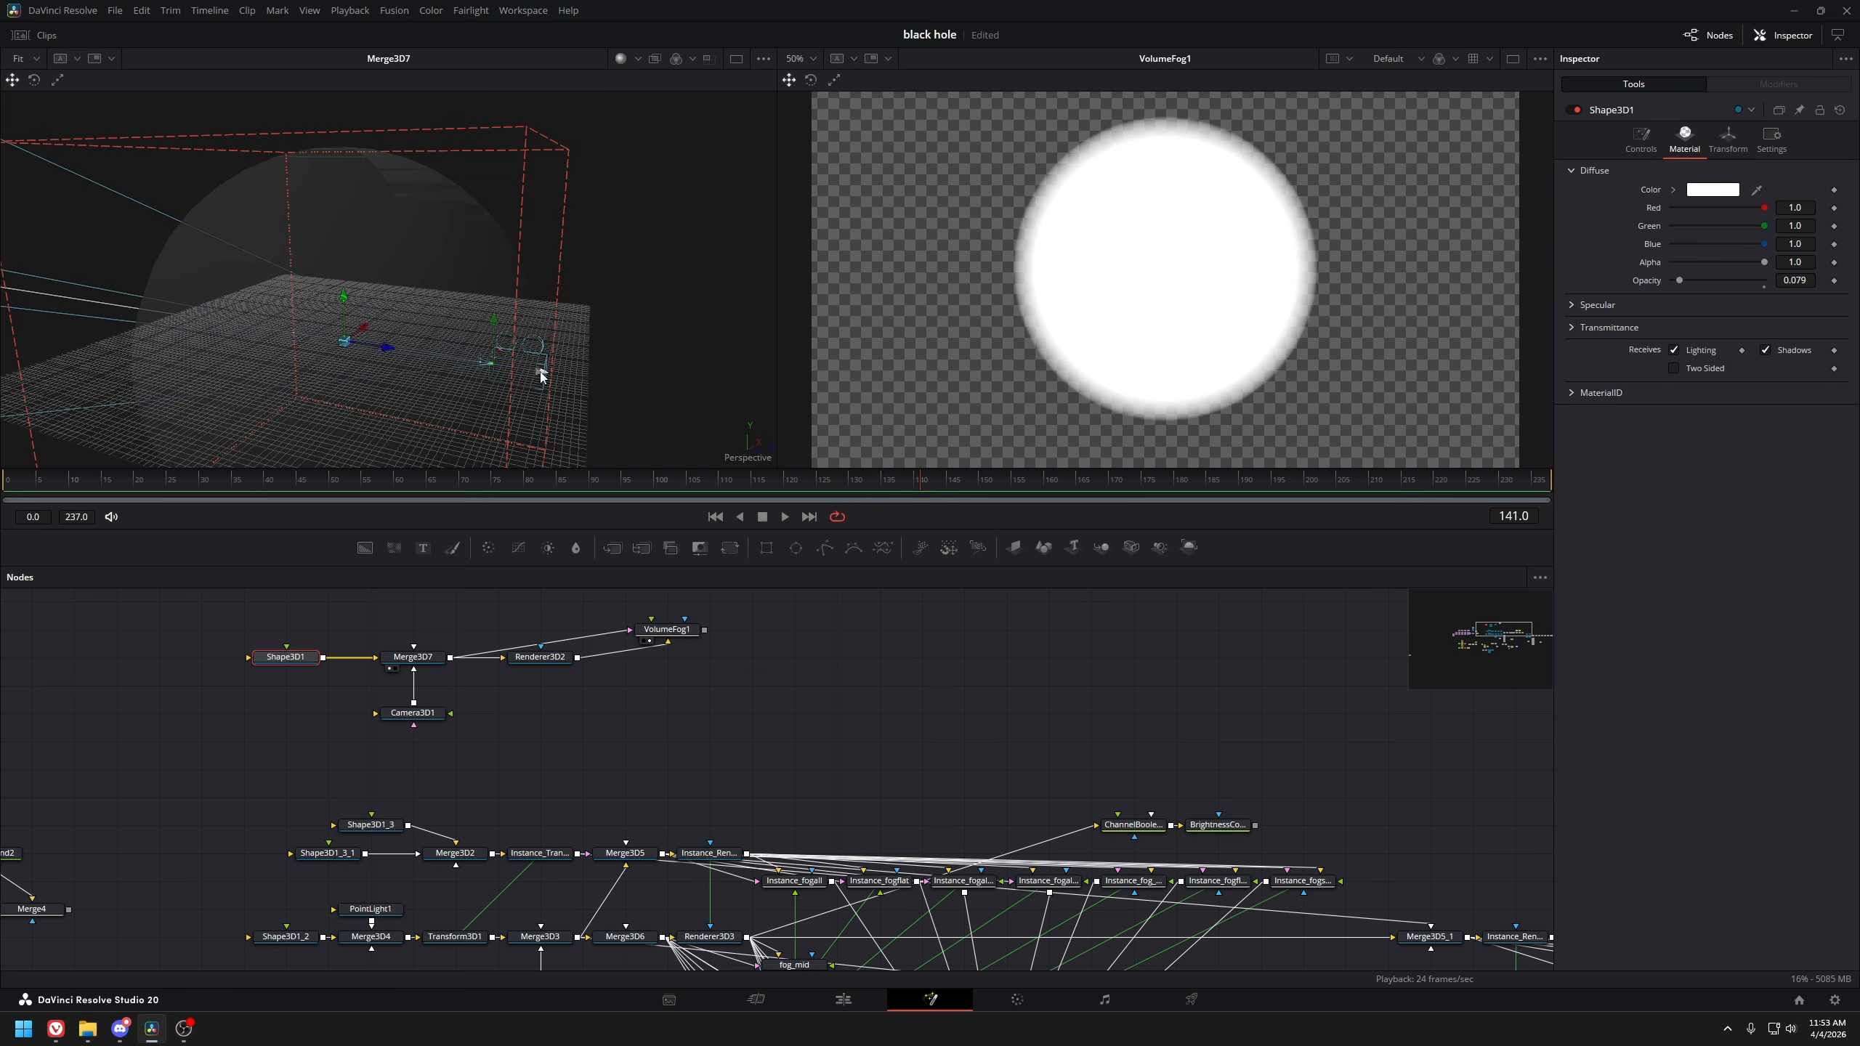
pyautogui.moveTo(542, 375)
pyautogui.mouseDown()
pyautogui.moveTo(913, 396)
pyautogui.moveTo(527, 363)
pyautogui.mouseUp()
pyautogui.click(666, 630)
pyautogui.scroll(2, 685, 738)
pyautogui.moveTo(685, 738); pyautogui.dragTo(527, 635)
pyautogui.moveTo(702, 904); pyautogui.dragTo(702, 835)
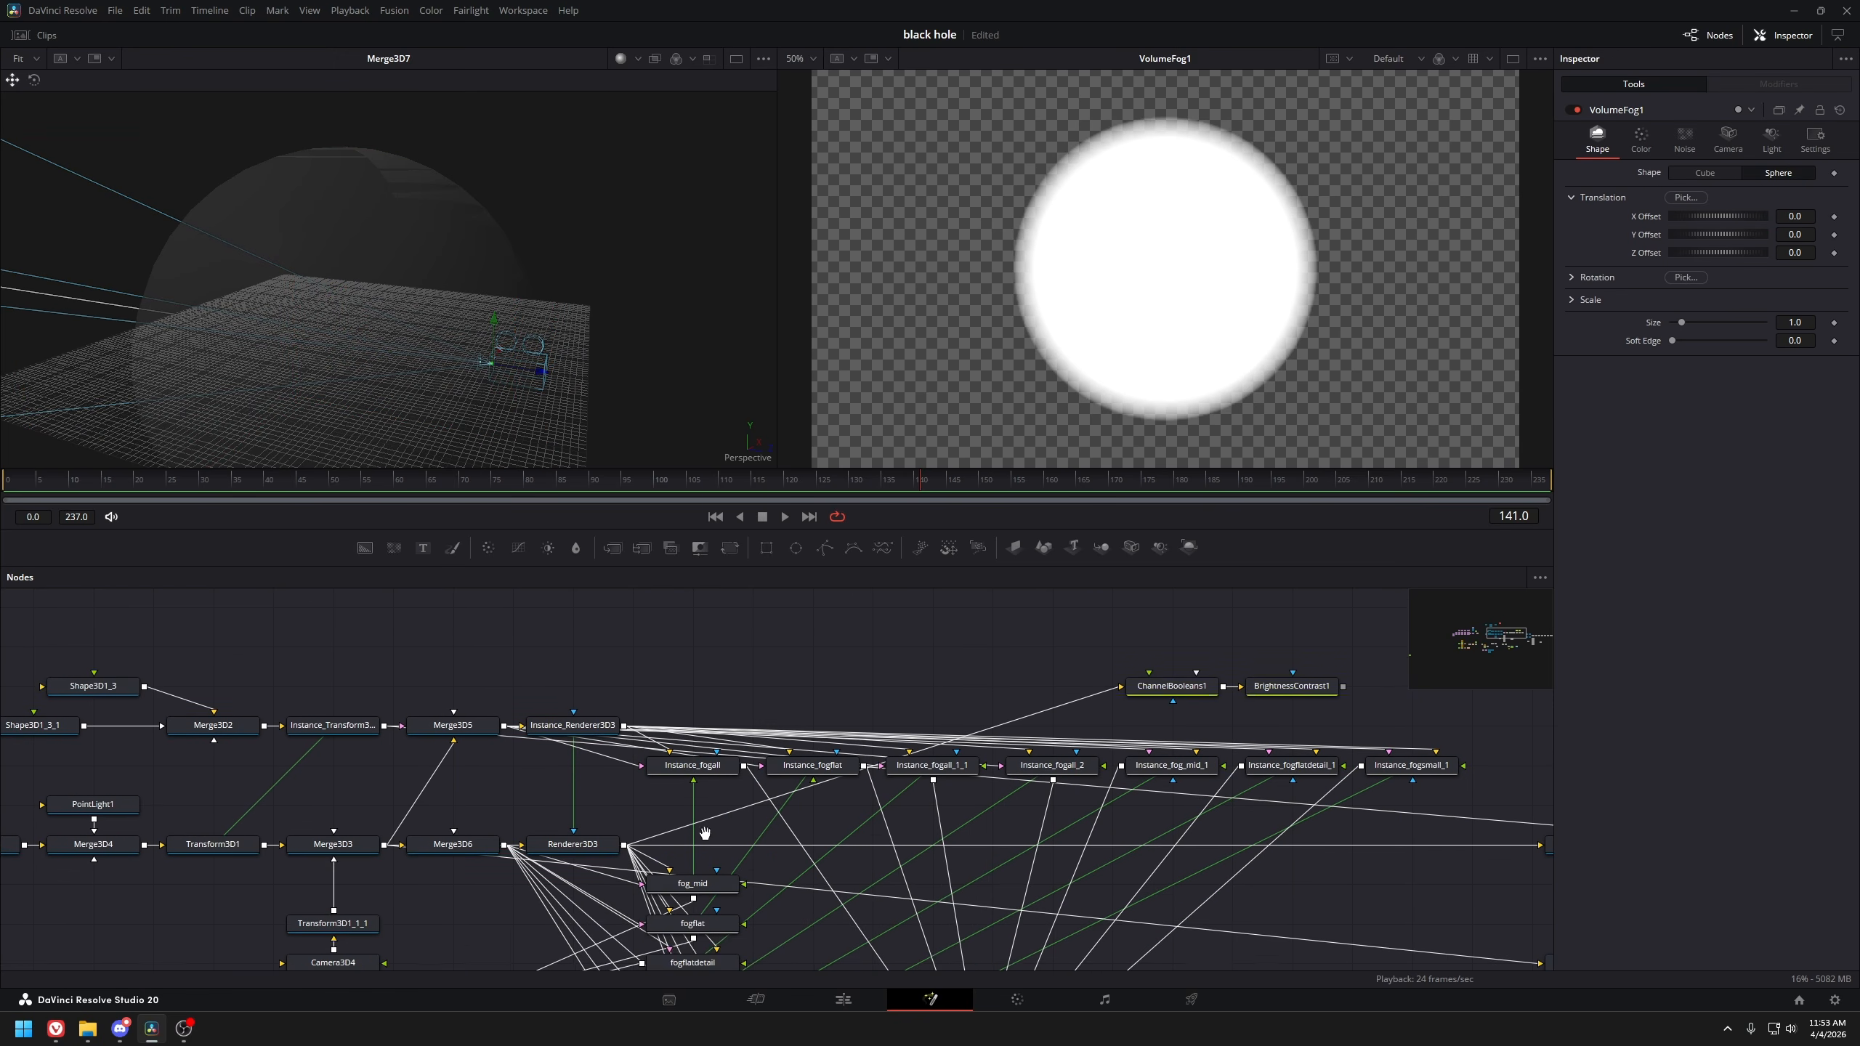
pyautogui.click(678, 925)
pyautogui.press('2')
pyautogui.moveTo(546, 622); pyautogui.dragTo(702, 866)
pyautogui.click(680, 663)
pyautogui.press('1')
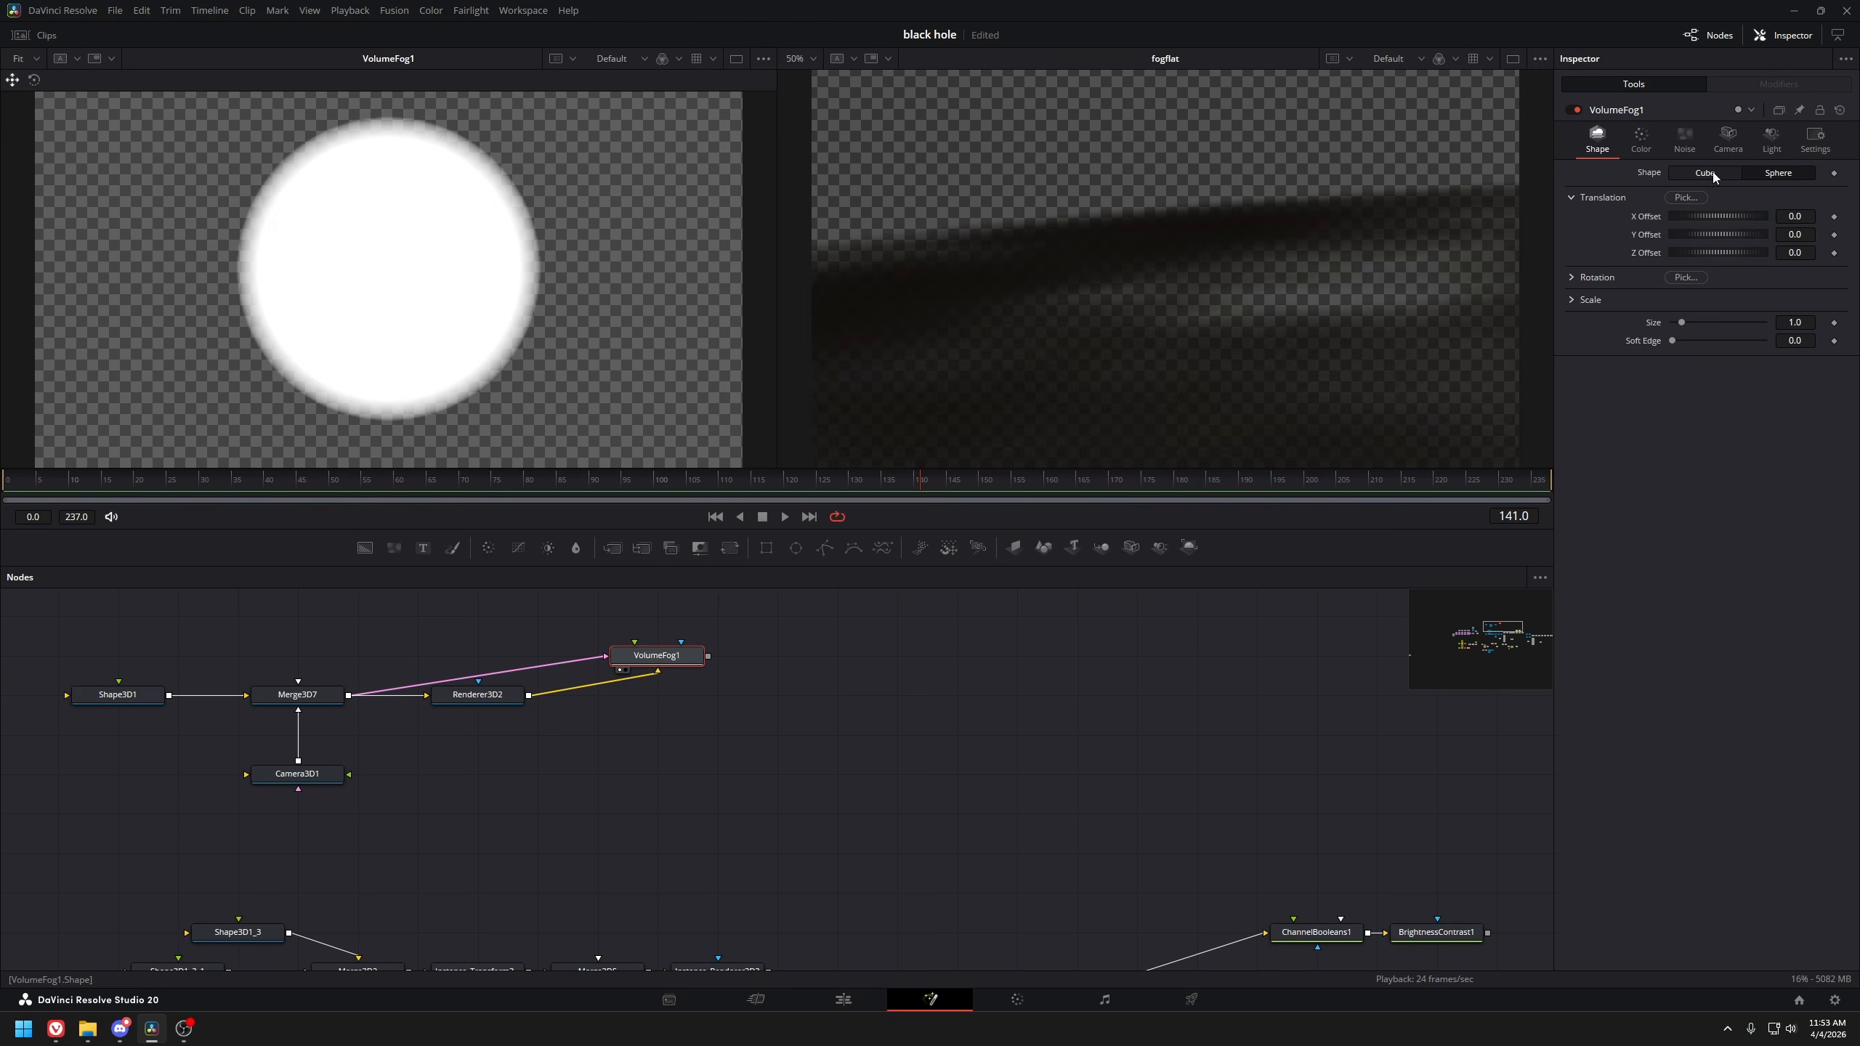
# Set VolumeFog1's size to about 4.17, noise detail to 10, noise gain to about 13.4 and noise brightness to about -1.56
pyautogui.click(1641, 138)
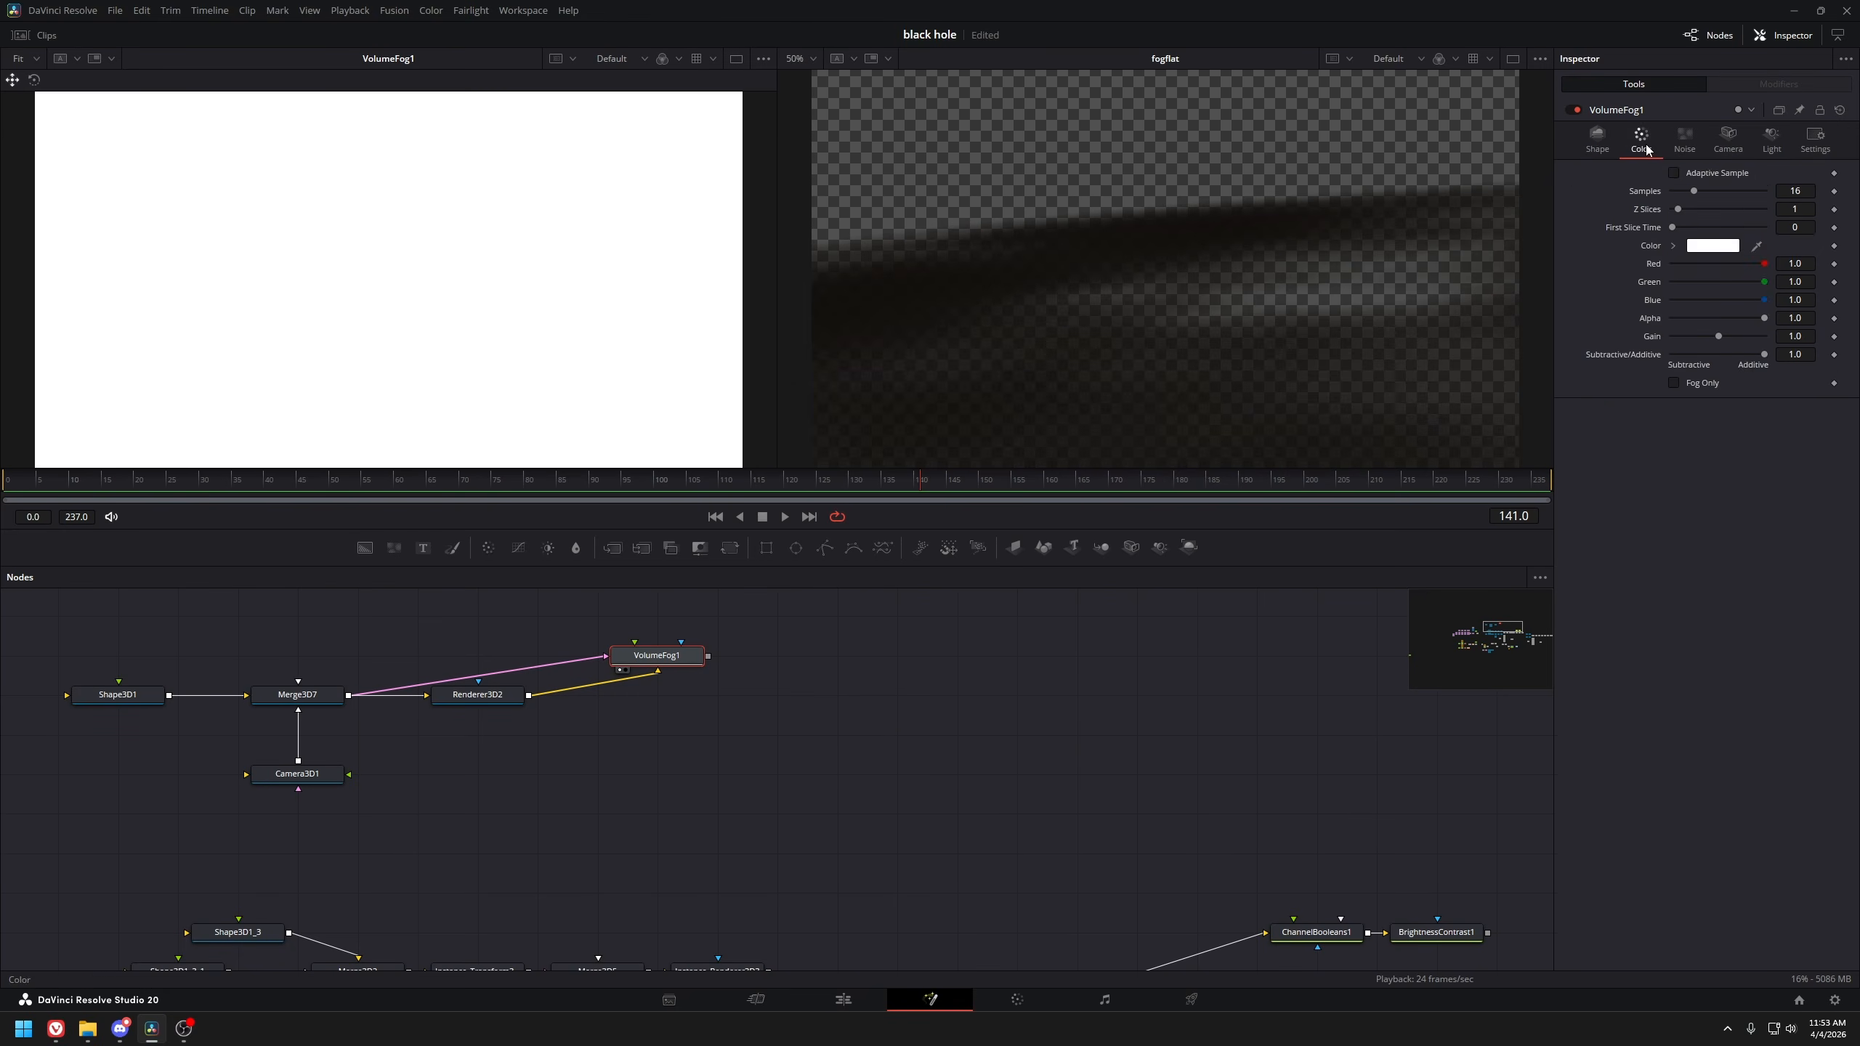
pyautogui.click(1684, 138)
pyautogui.moveTo(1673, 174); pyautogui.dragTo(1721, 212)
pyautogui.moveTo(1722, 193); pyautogui.dragTo(1679, 207)
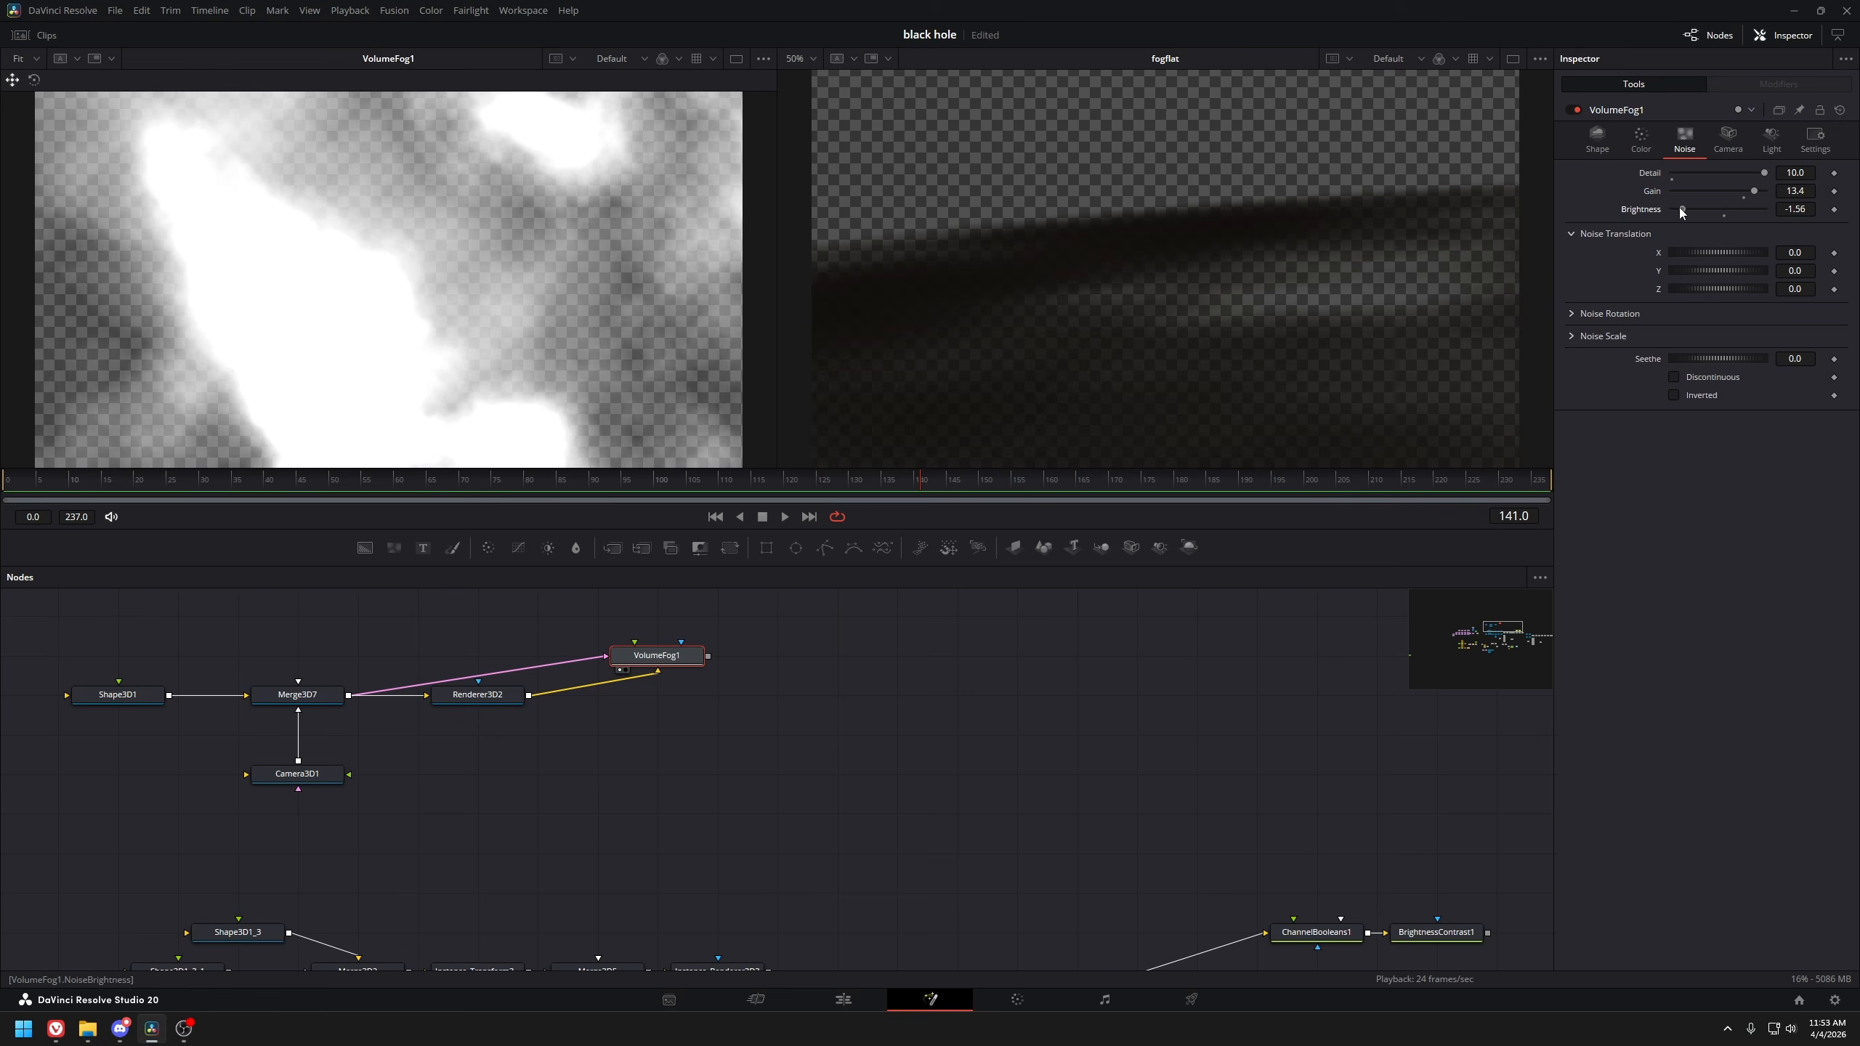
# Unlock VolumeFog1's shape scale, flatten it along Y with a softer edge, and unlock the noise scale axes
pyautogui.click(1593, 143)
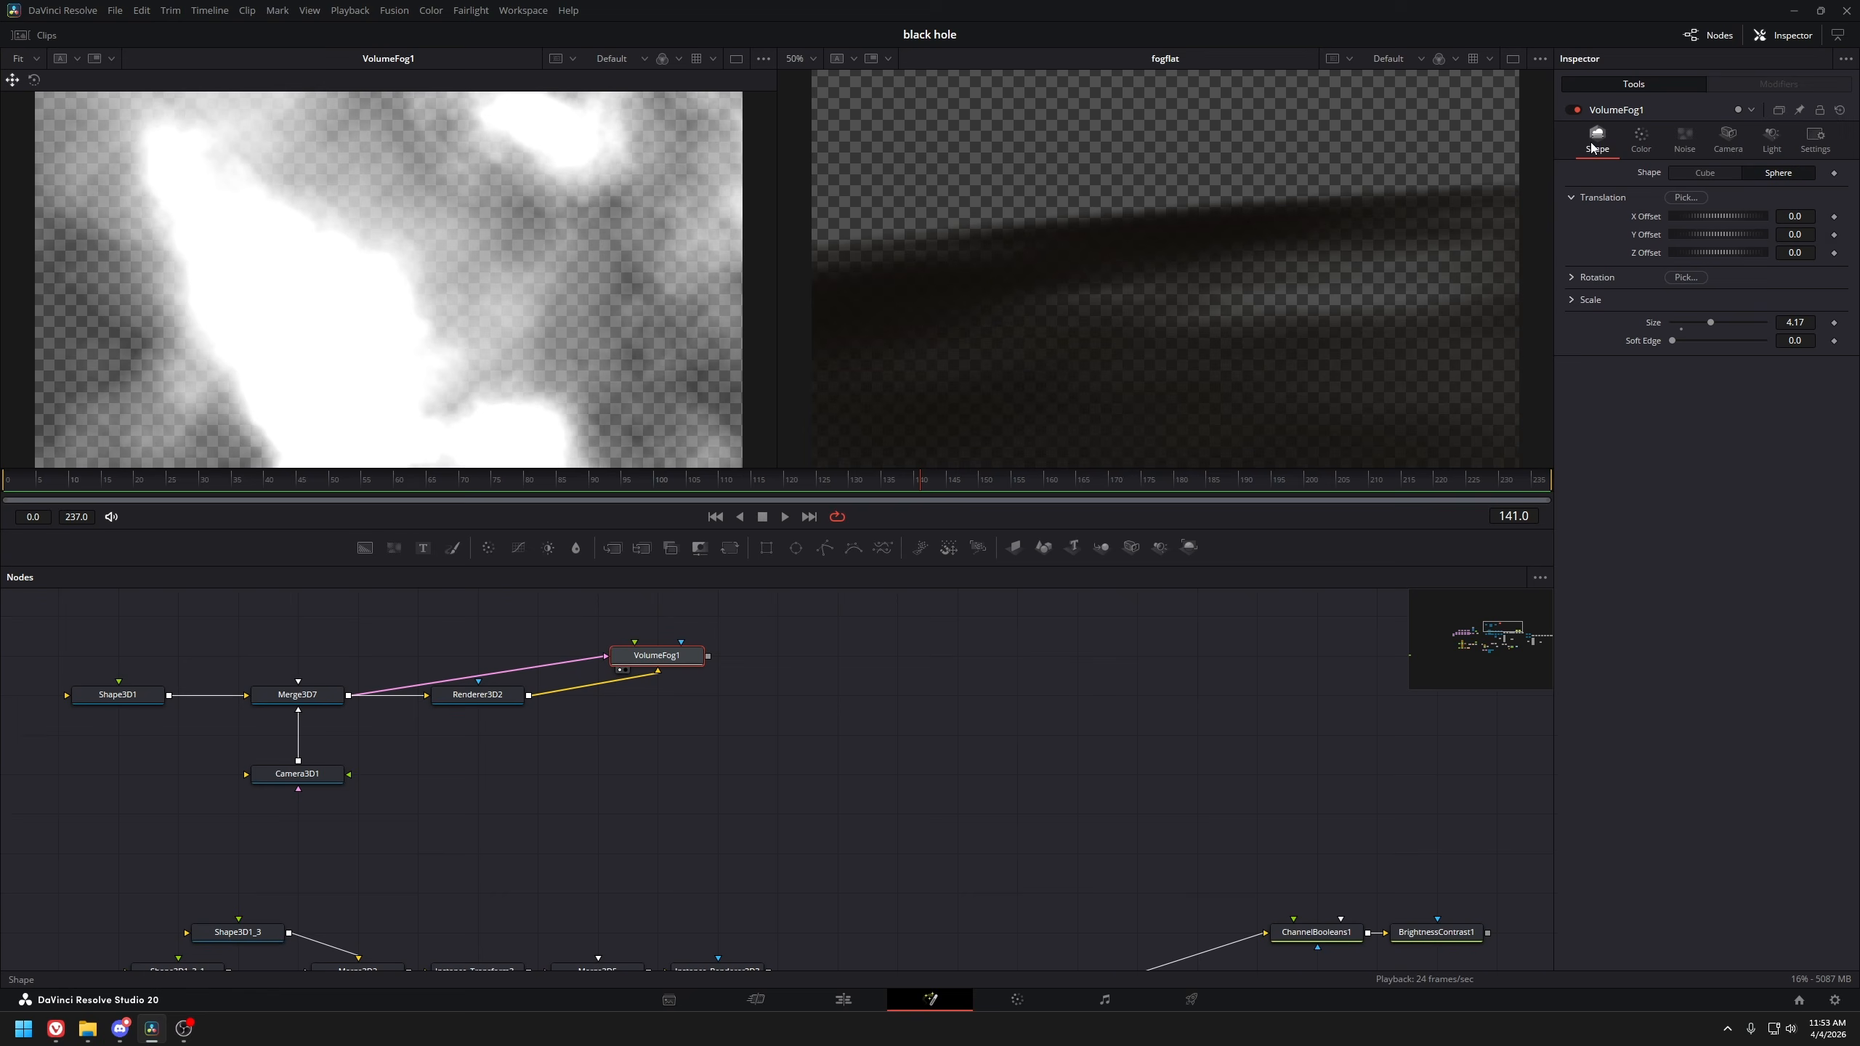
pyautogui.click(1575, 300)
pyautogui.click(1674, 319)
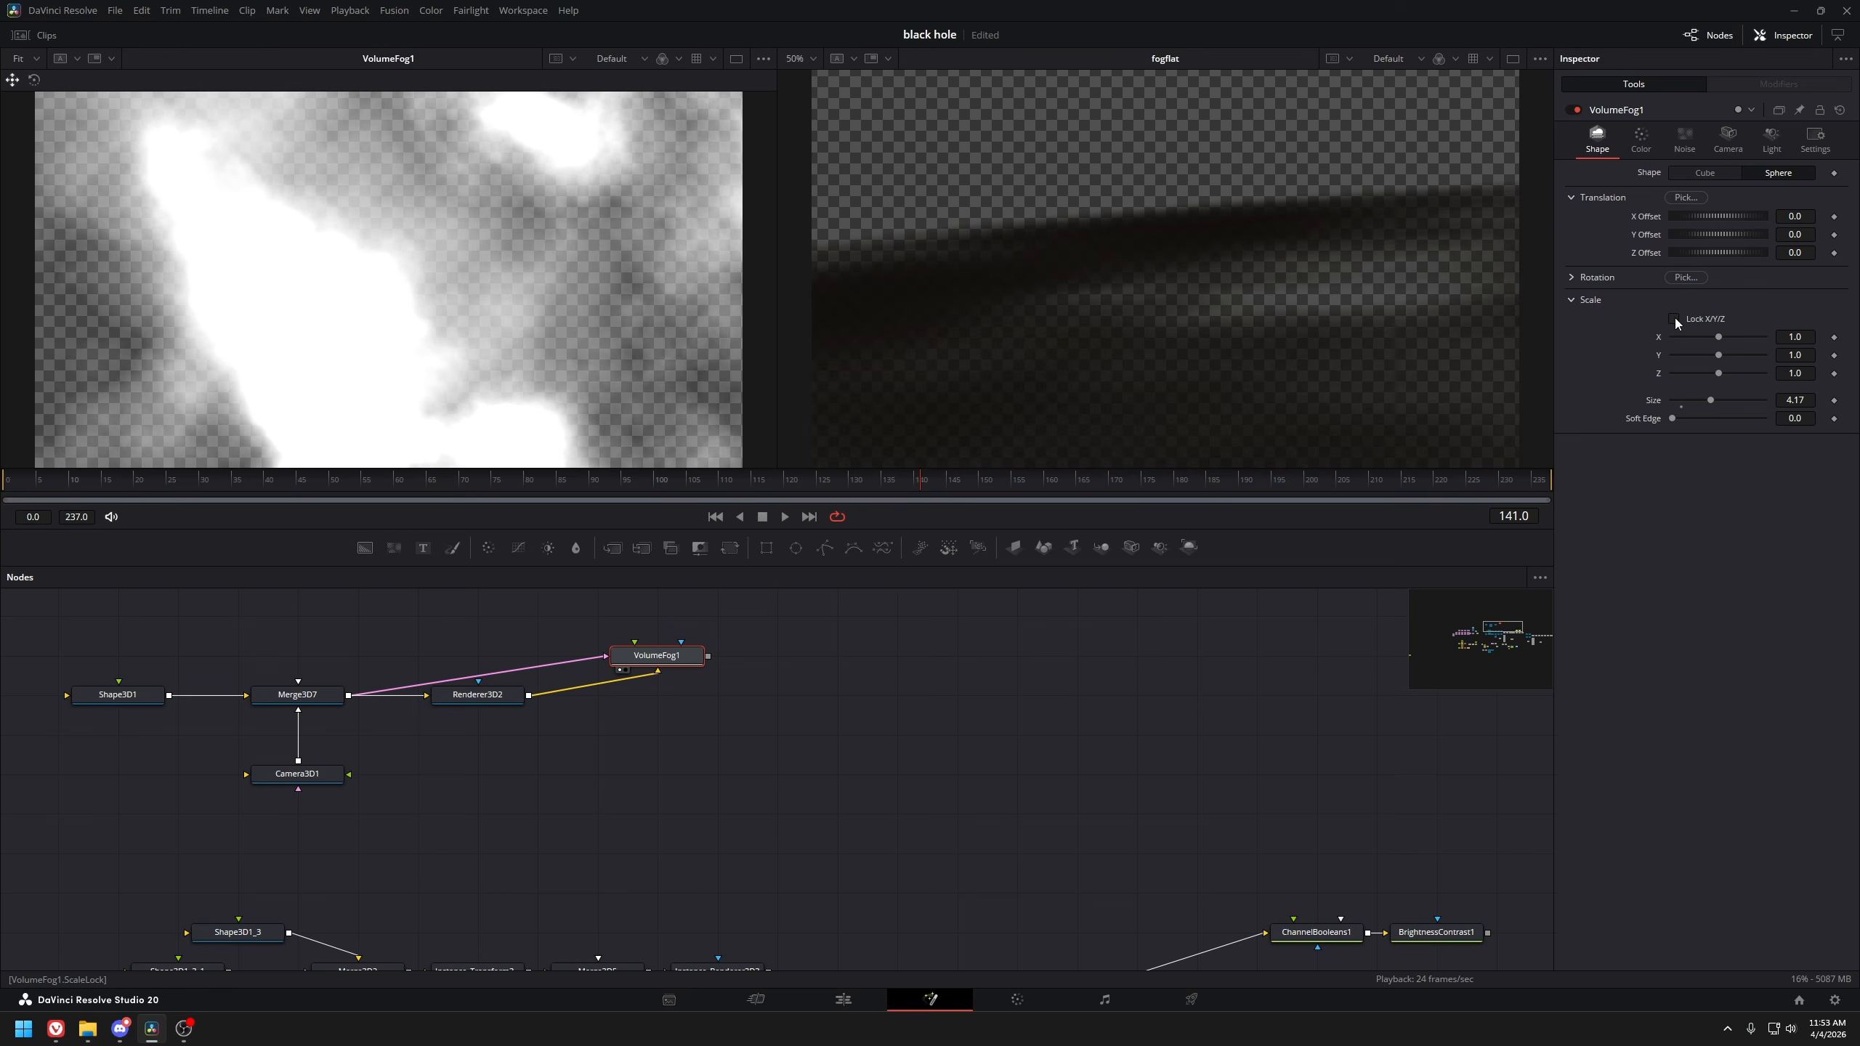
pyautogui.moveTo(1718, 355); pyautogui.dragTo(1713, 417)
pyautogui.click(1572, 340)
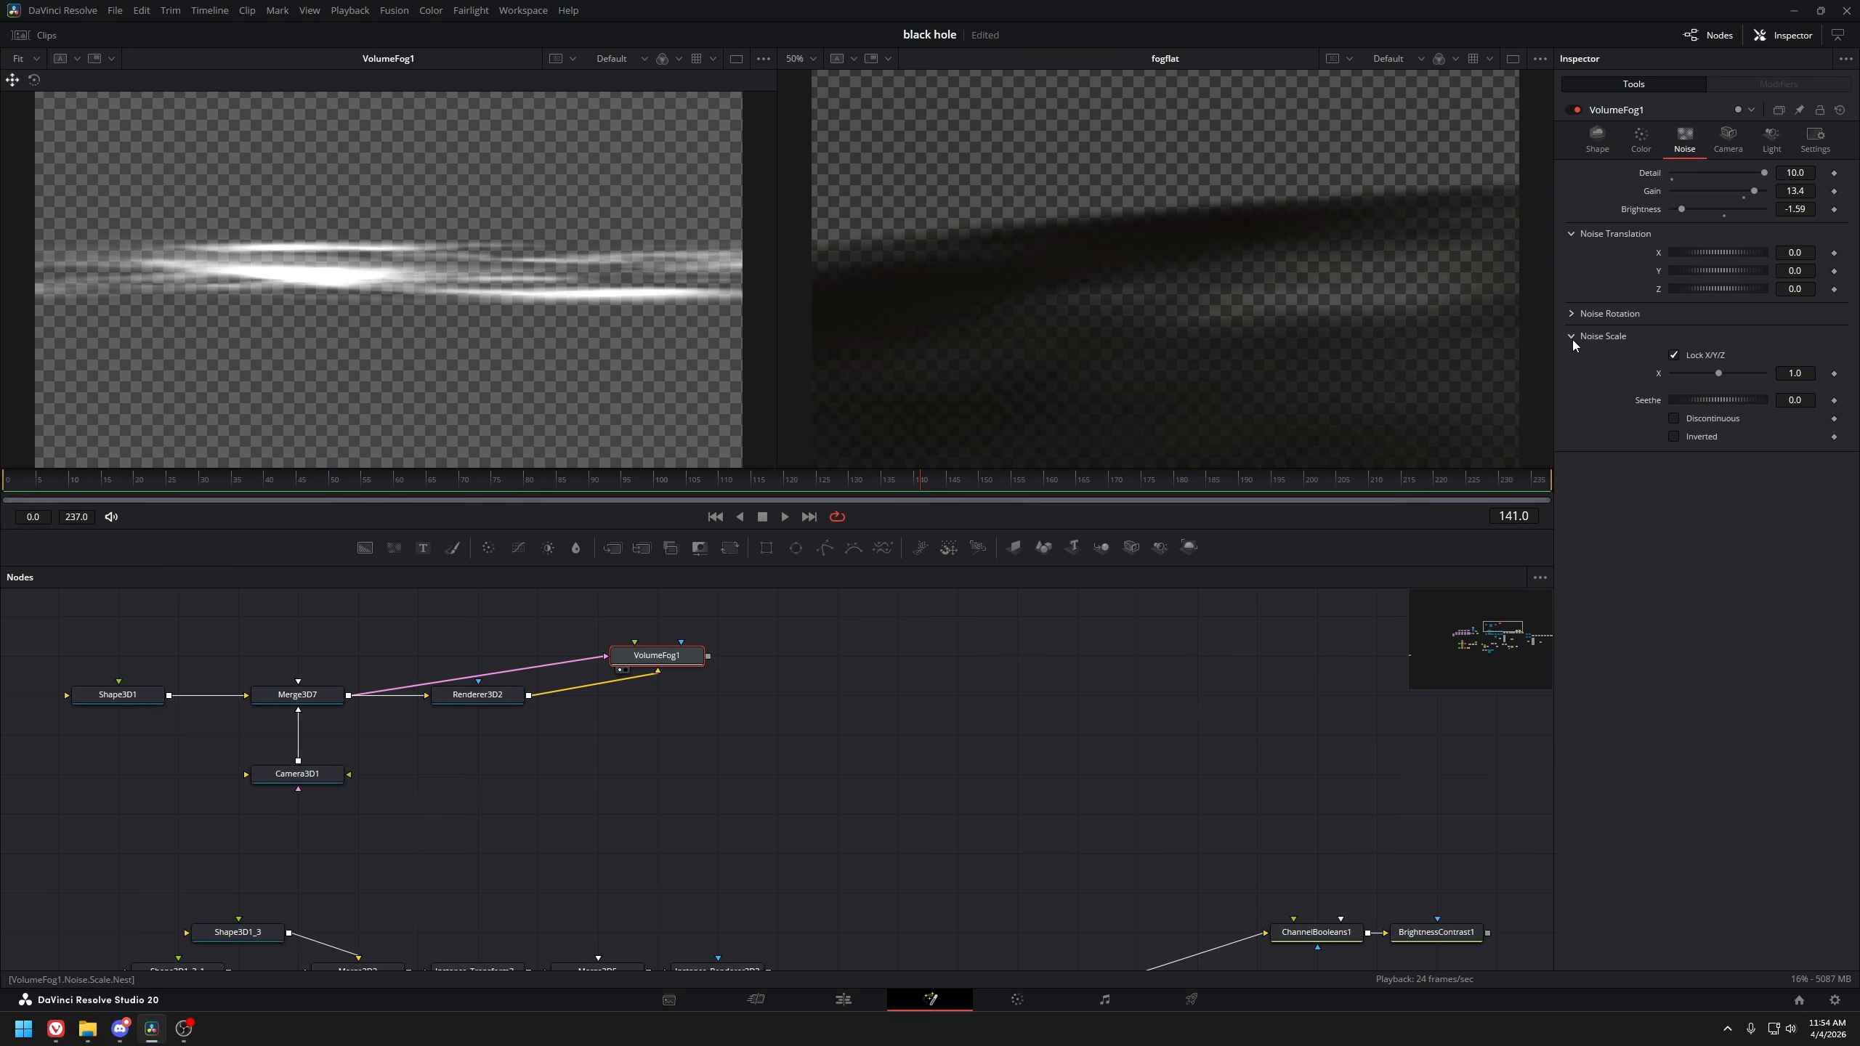
pyautogui.click(1683, 358)
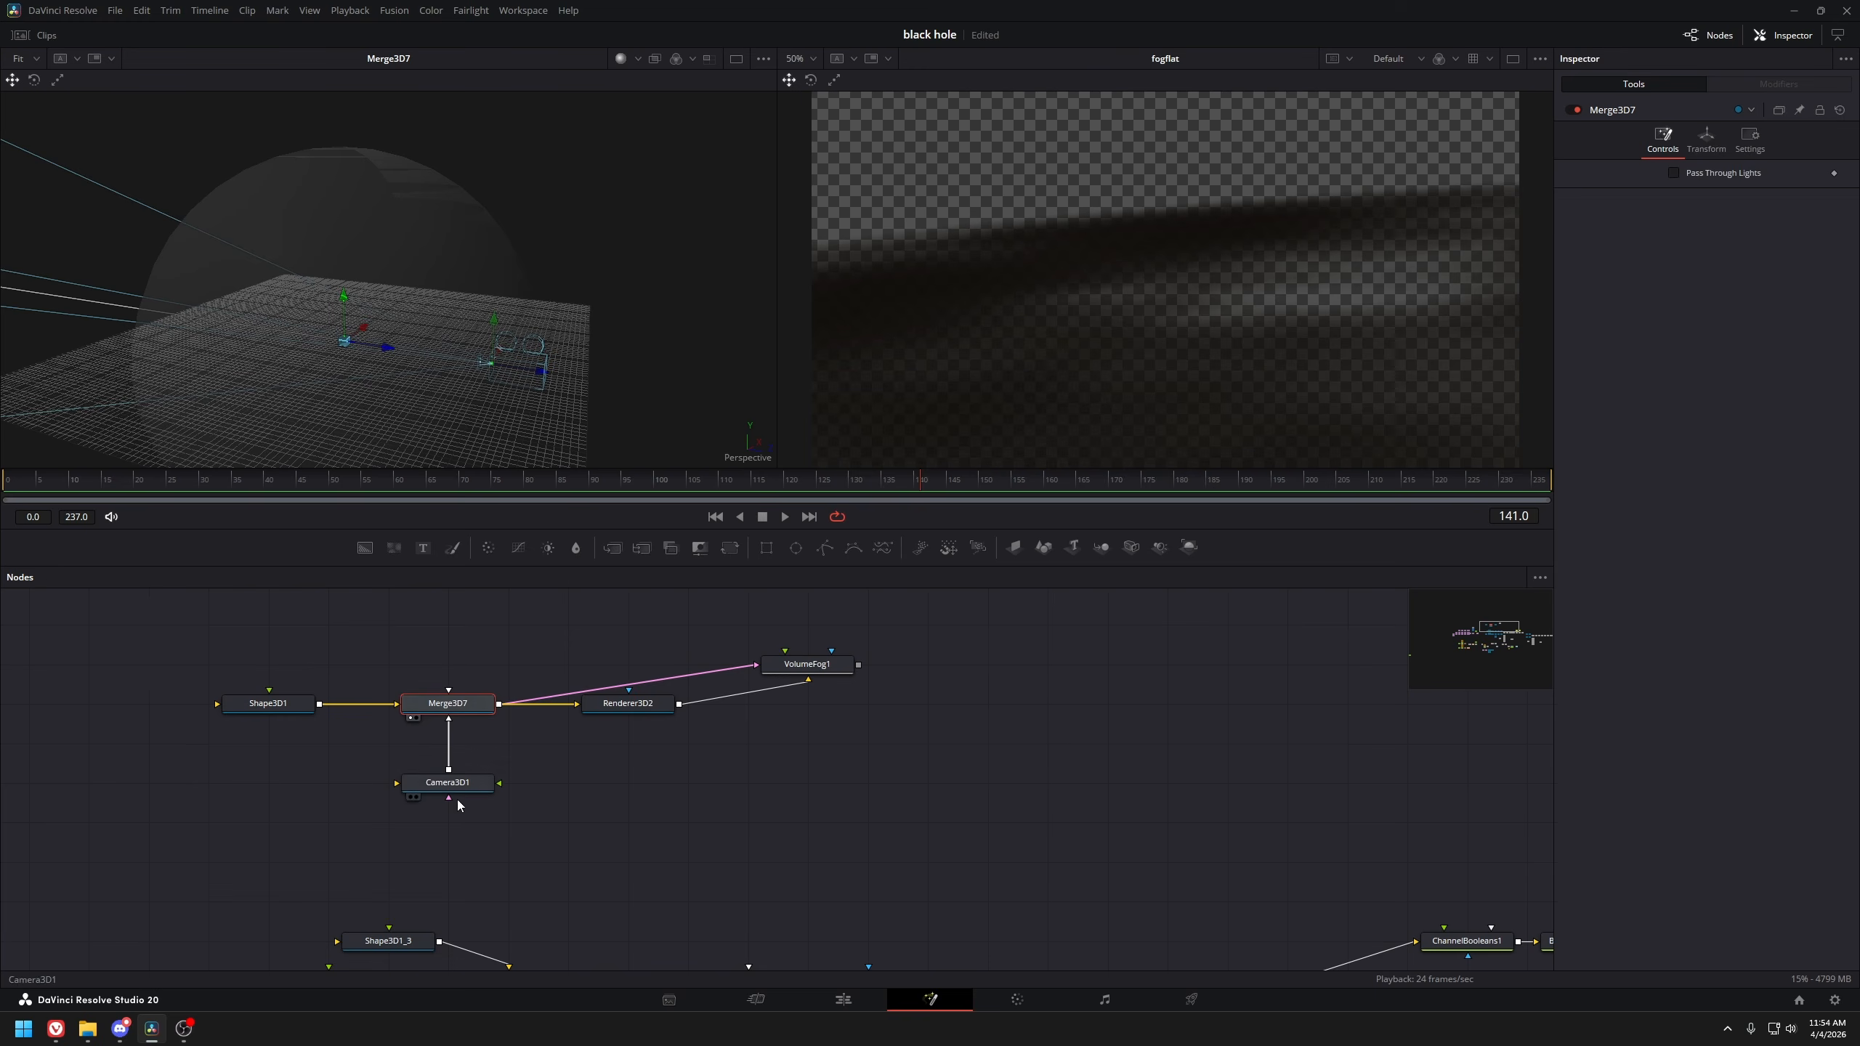
# Insert a Transform 3D node between Camera3D1 and Merge3D7
pyautogui.click(454, 786)
pyautogui.hotkey('shift', 'space')
pyautogui.write('xf')
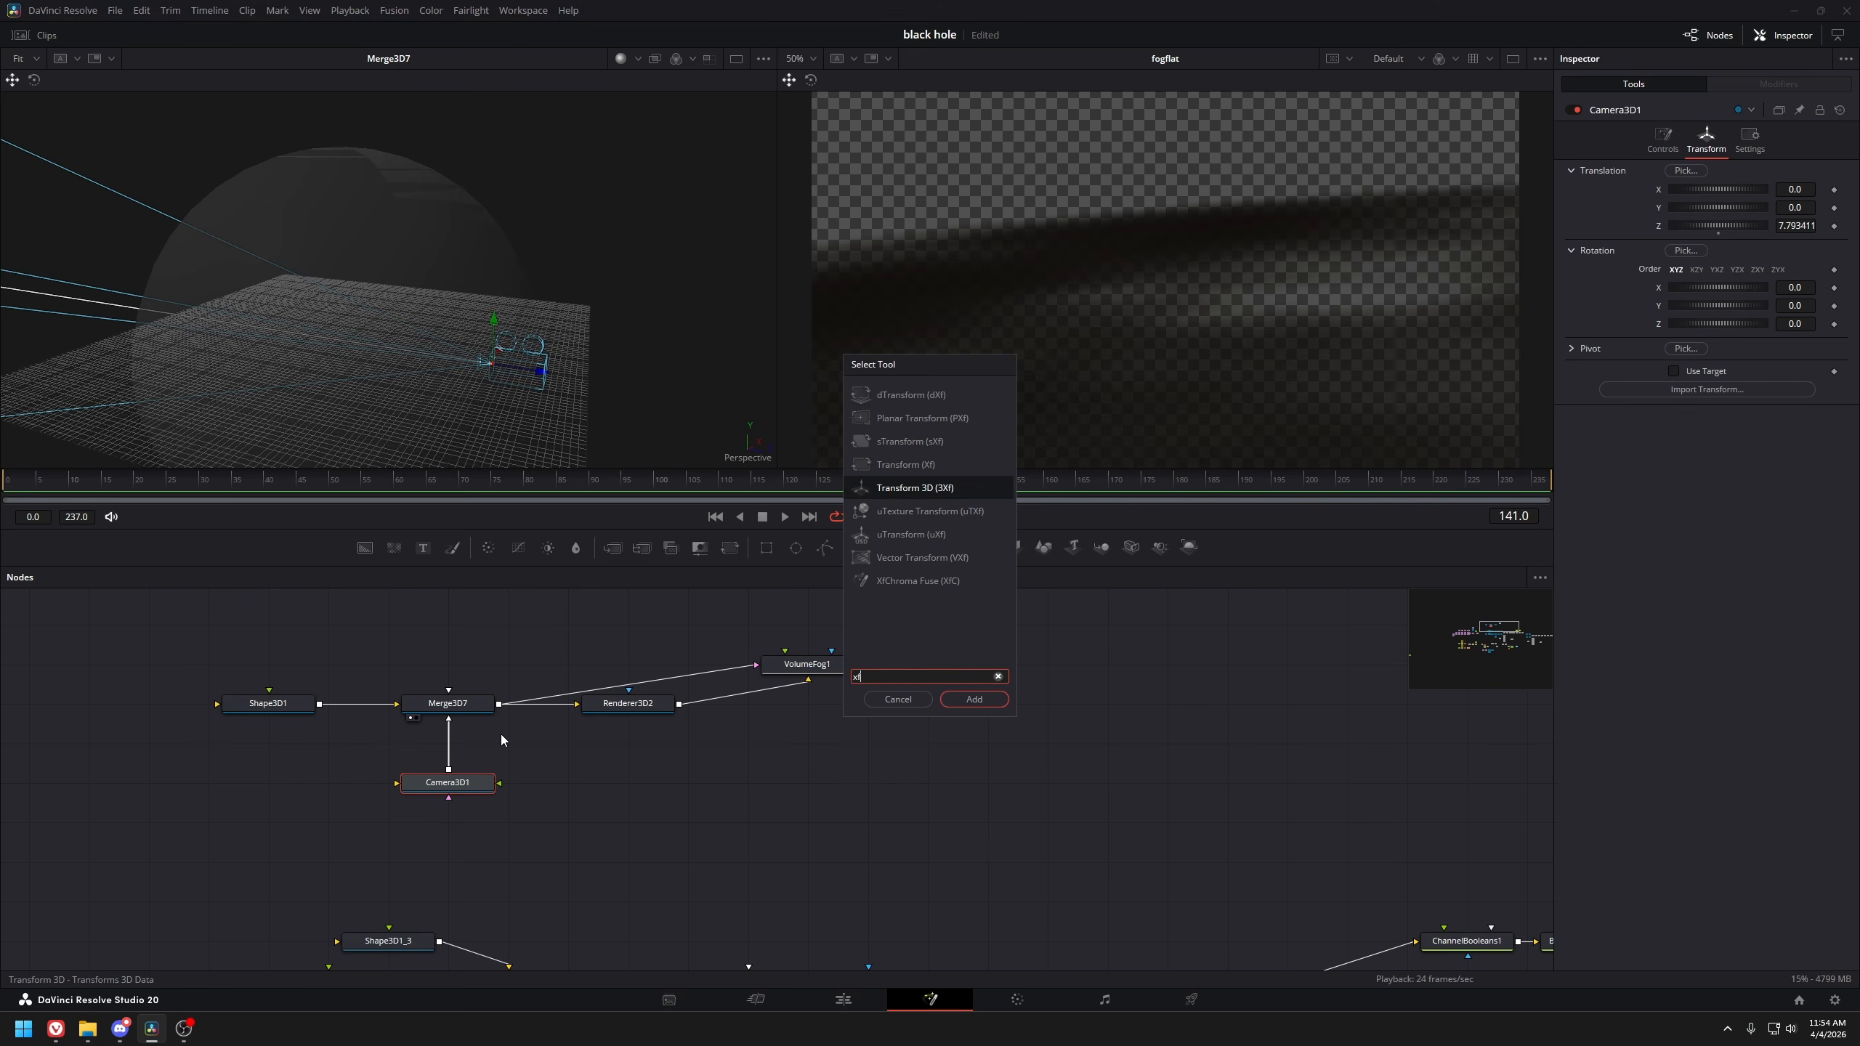
pyautogui.press('Return')
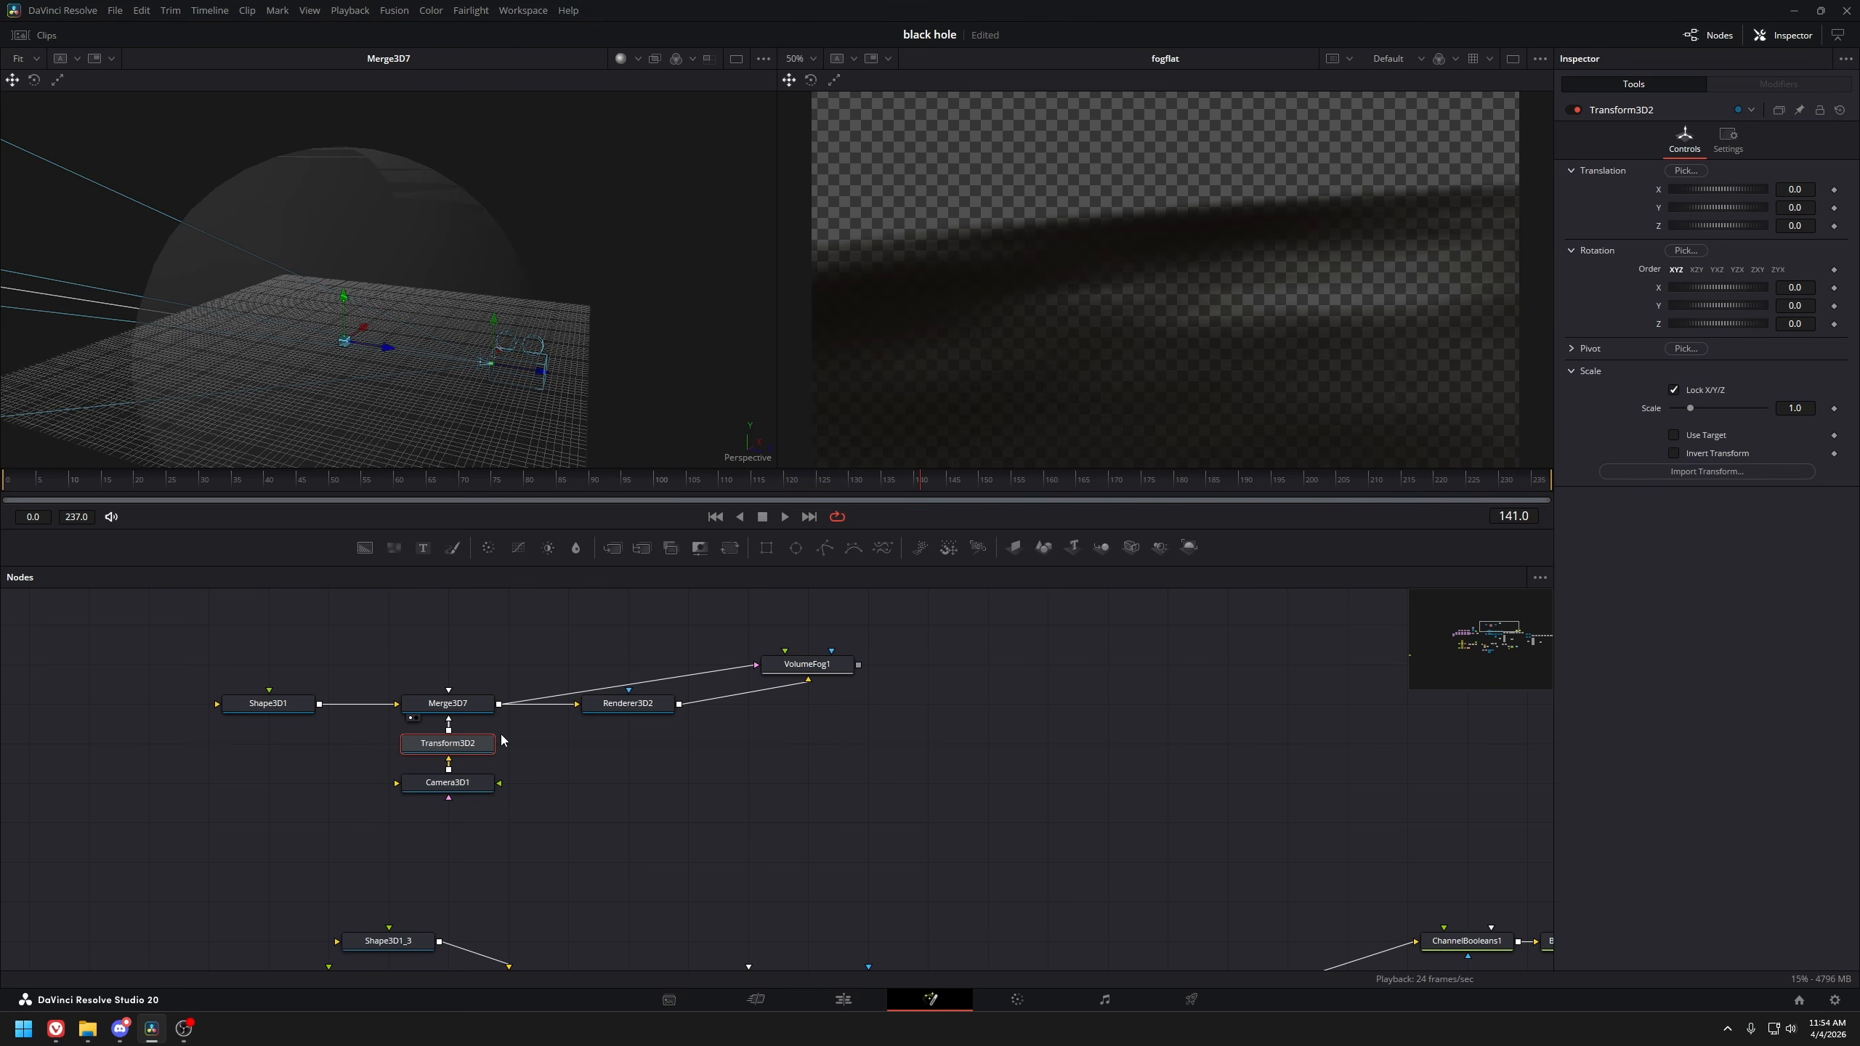
# Show VolumeFog1 in the first viewer and set Transform3D2's X rotation to about -6.6
pyautogui.moveTo(1794, 288); pyautogui.dragTo(1720, 288)
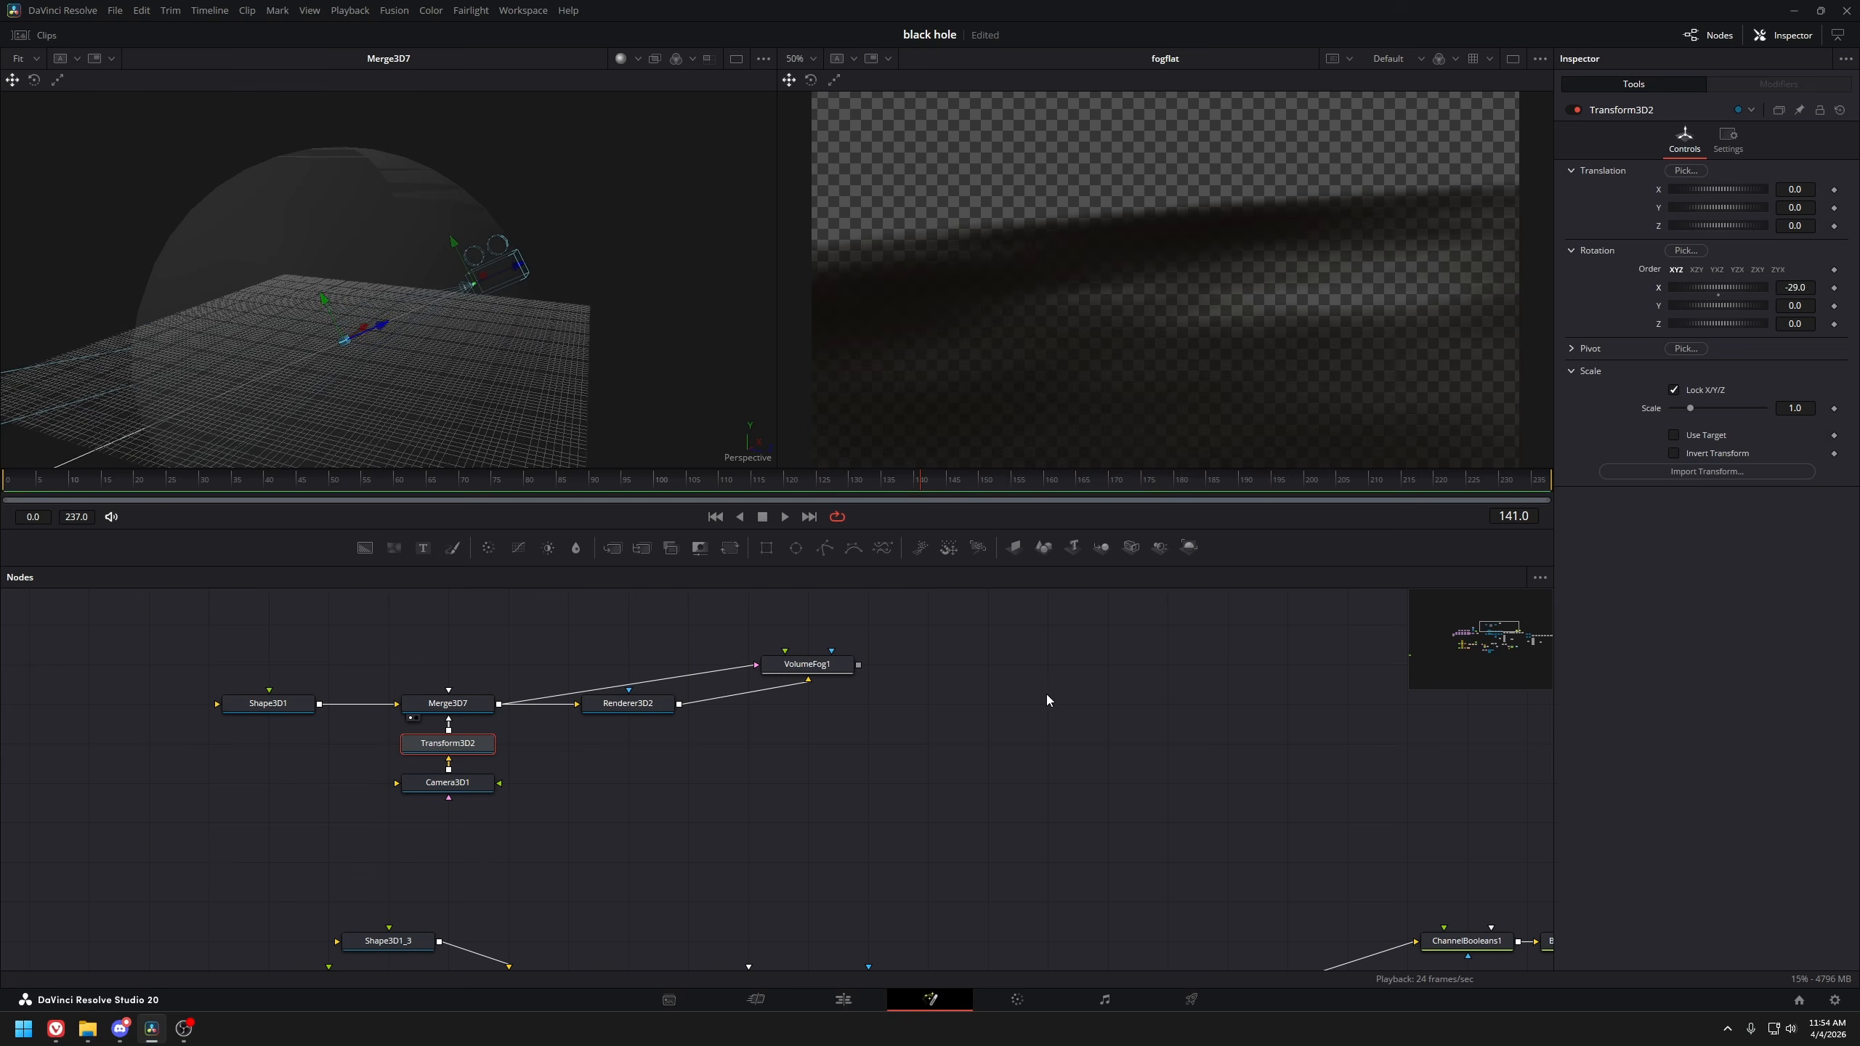
pyautogui.click(811, 665)
pyautogui.press('1')
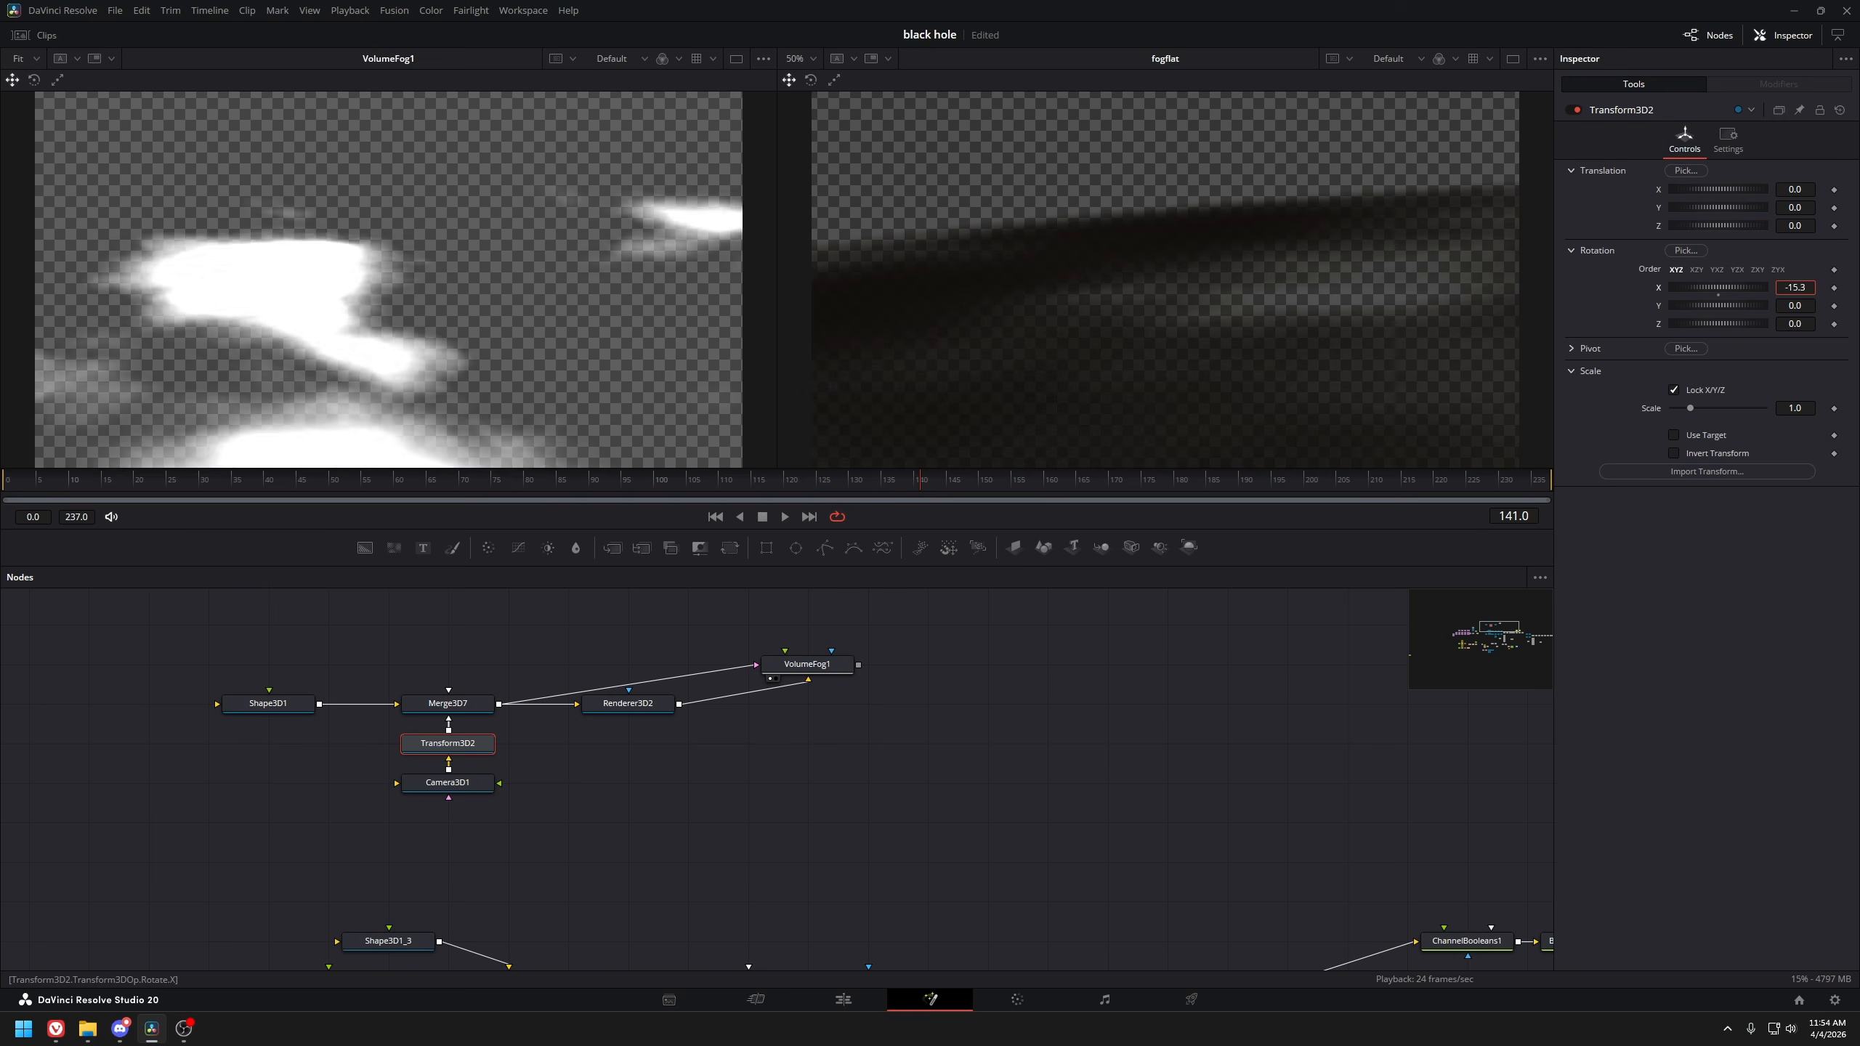
pyautogui.moveTo(1719, 288); pyautogui.dragTo(1764, 288)
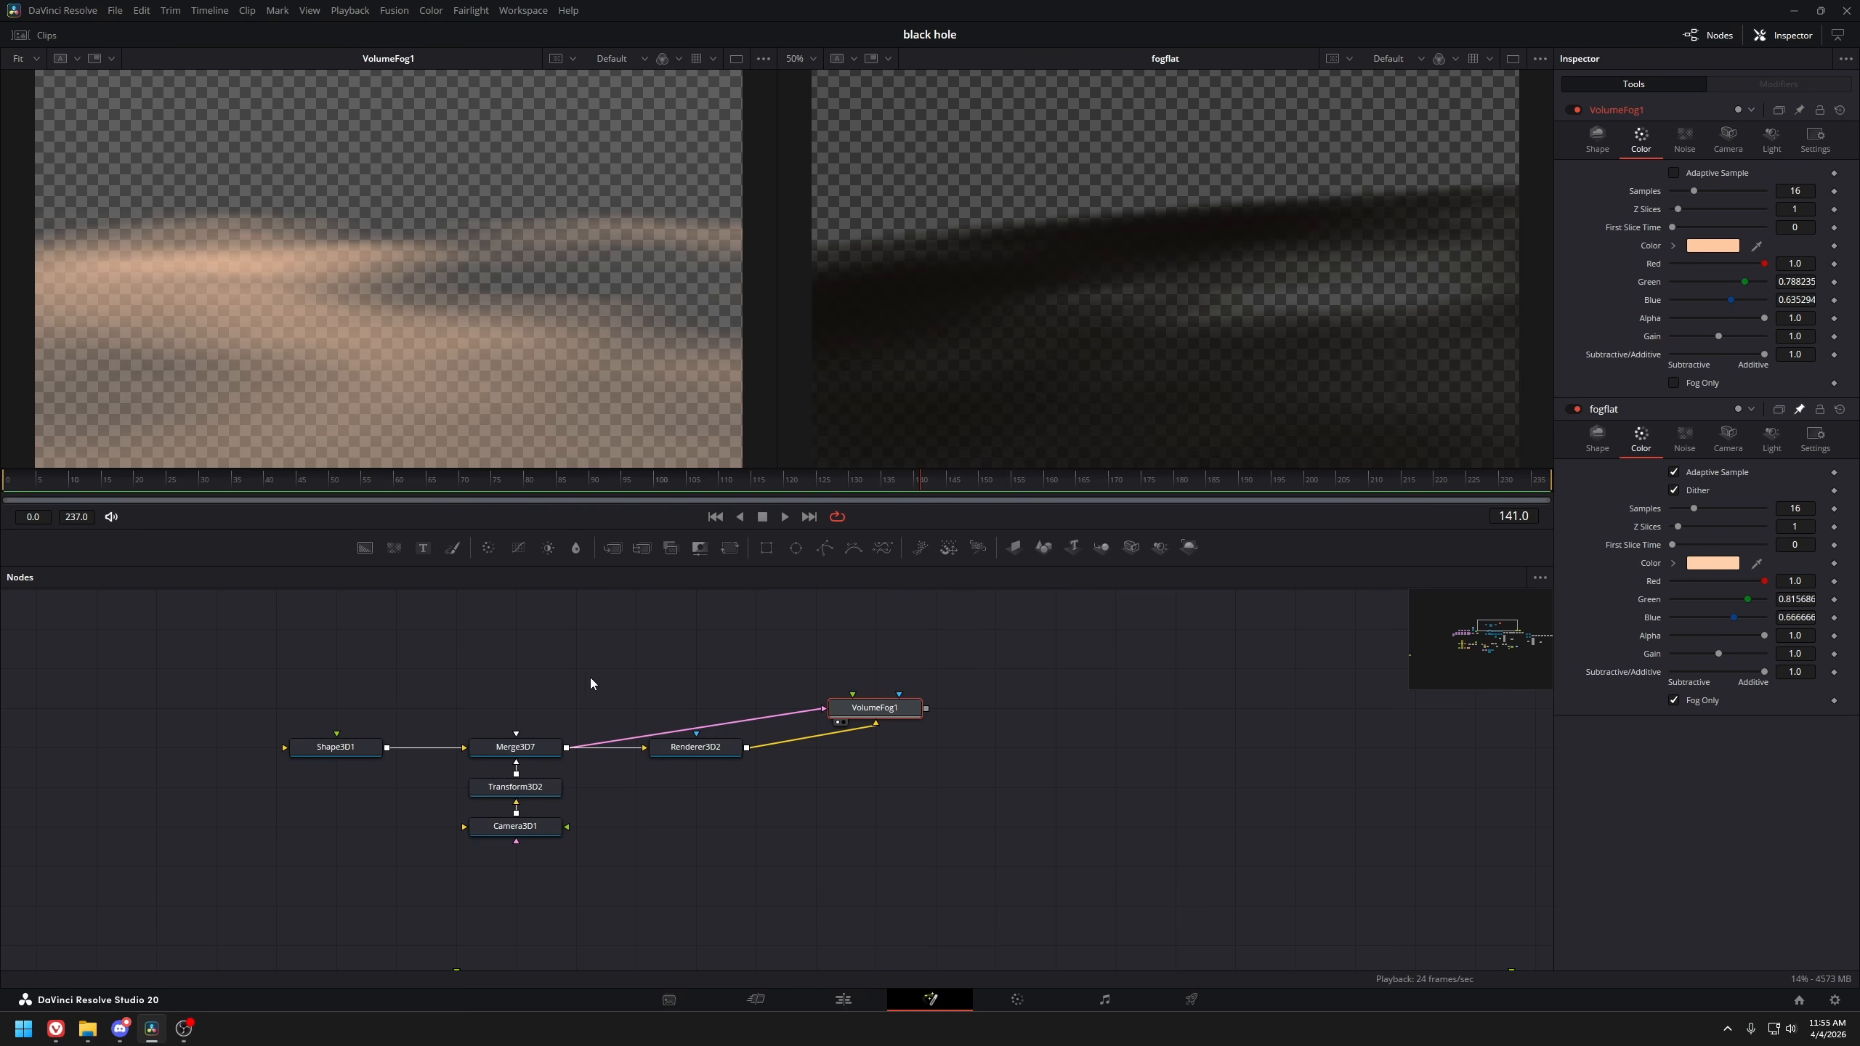
# Open the light settings of VolumeFog1 and fogflat for comparison, and enable Do Lighting on VolumeFog1
pyautogui.click(1766, 141)
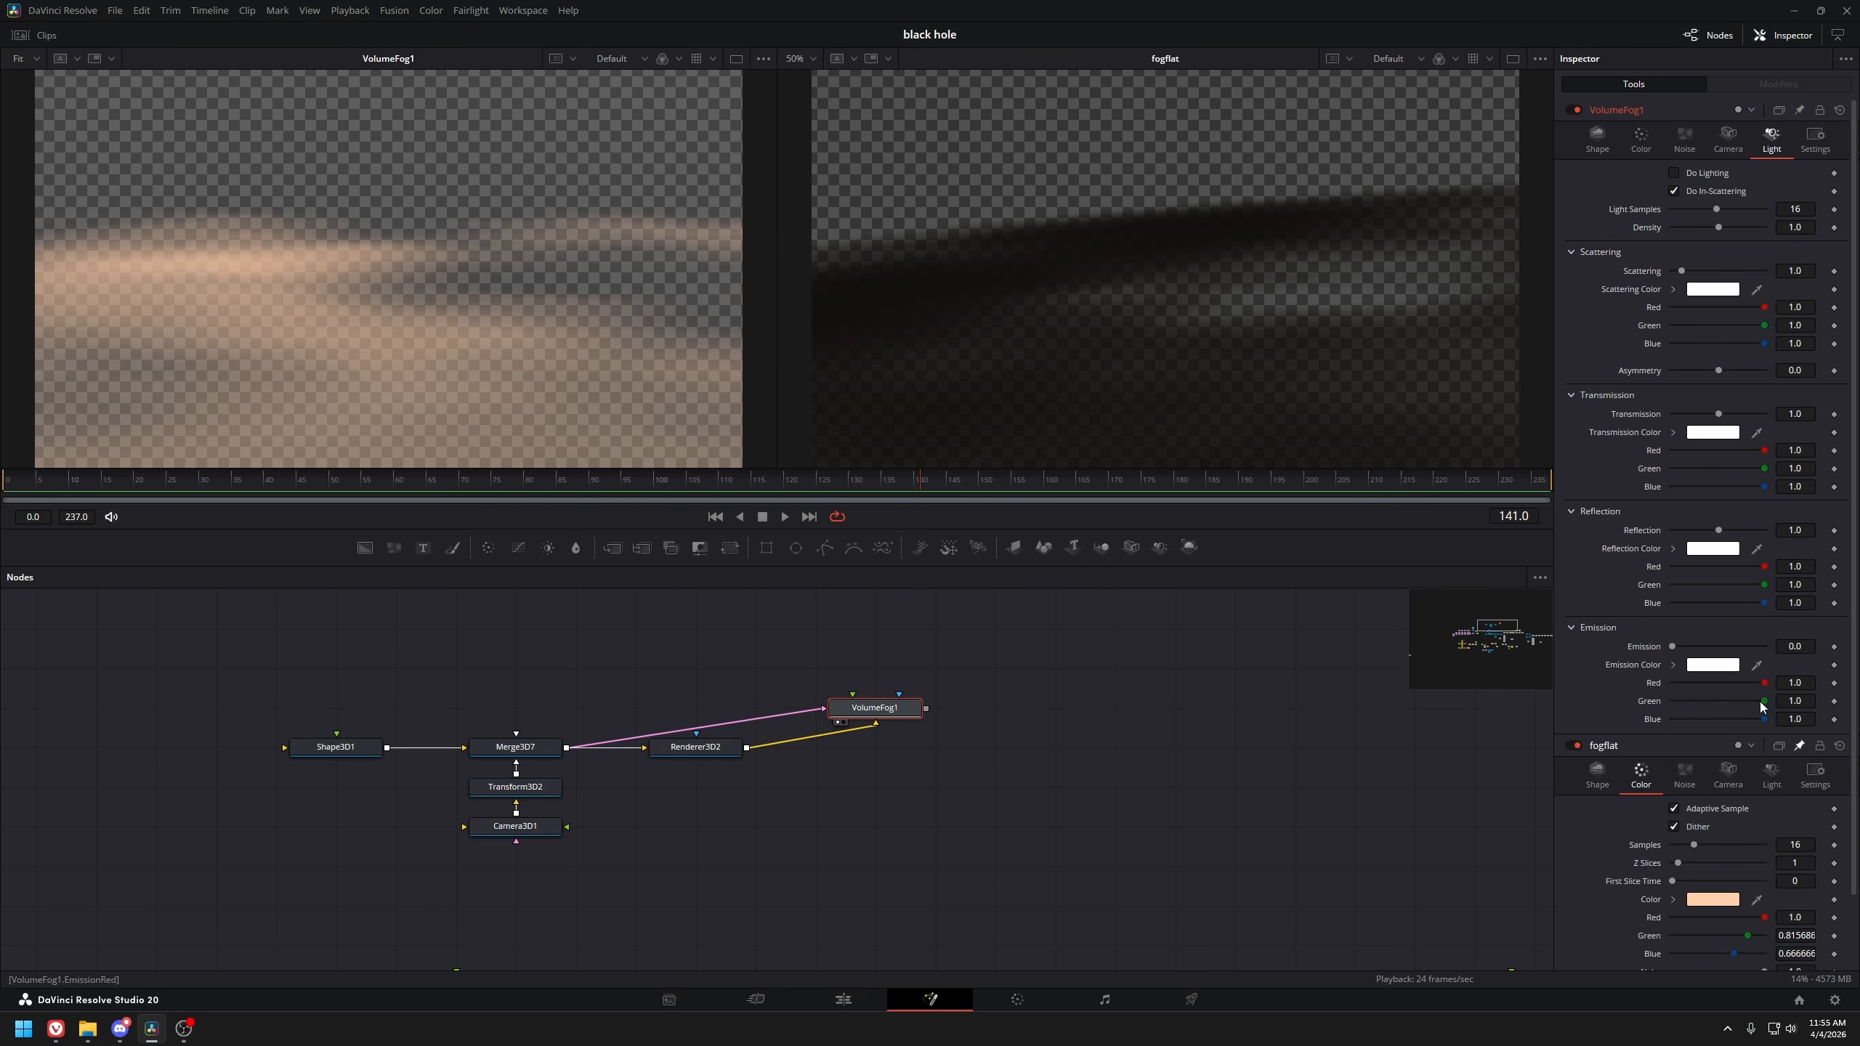
pyautogui.click(1772, 783)
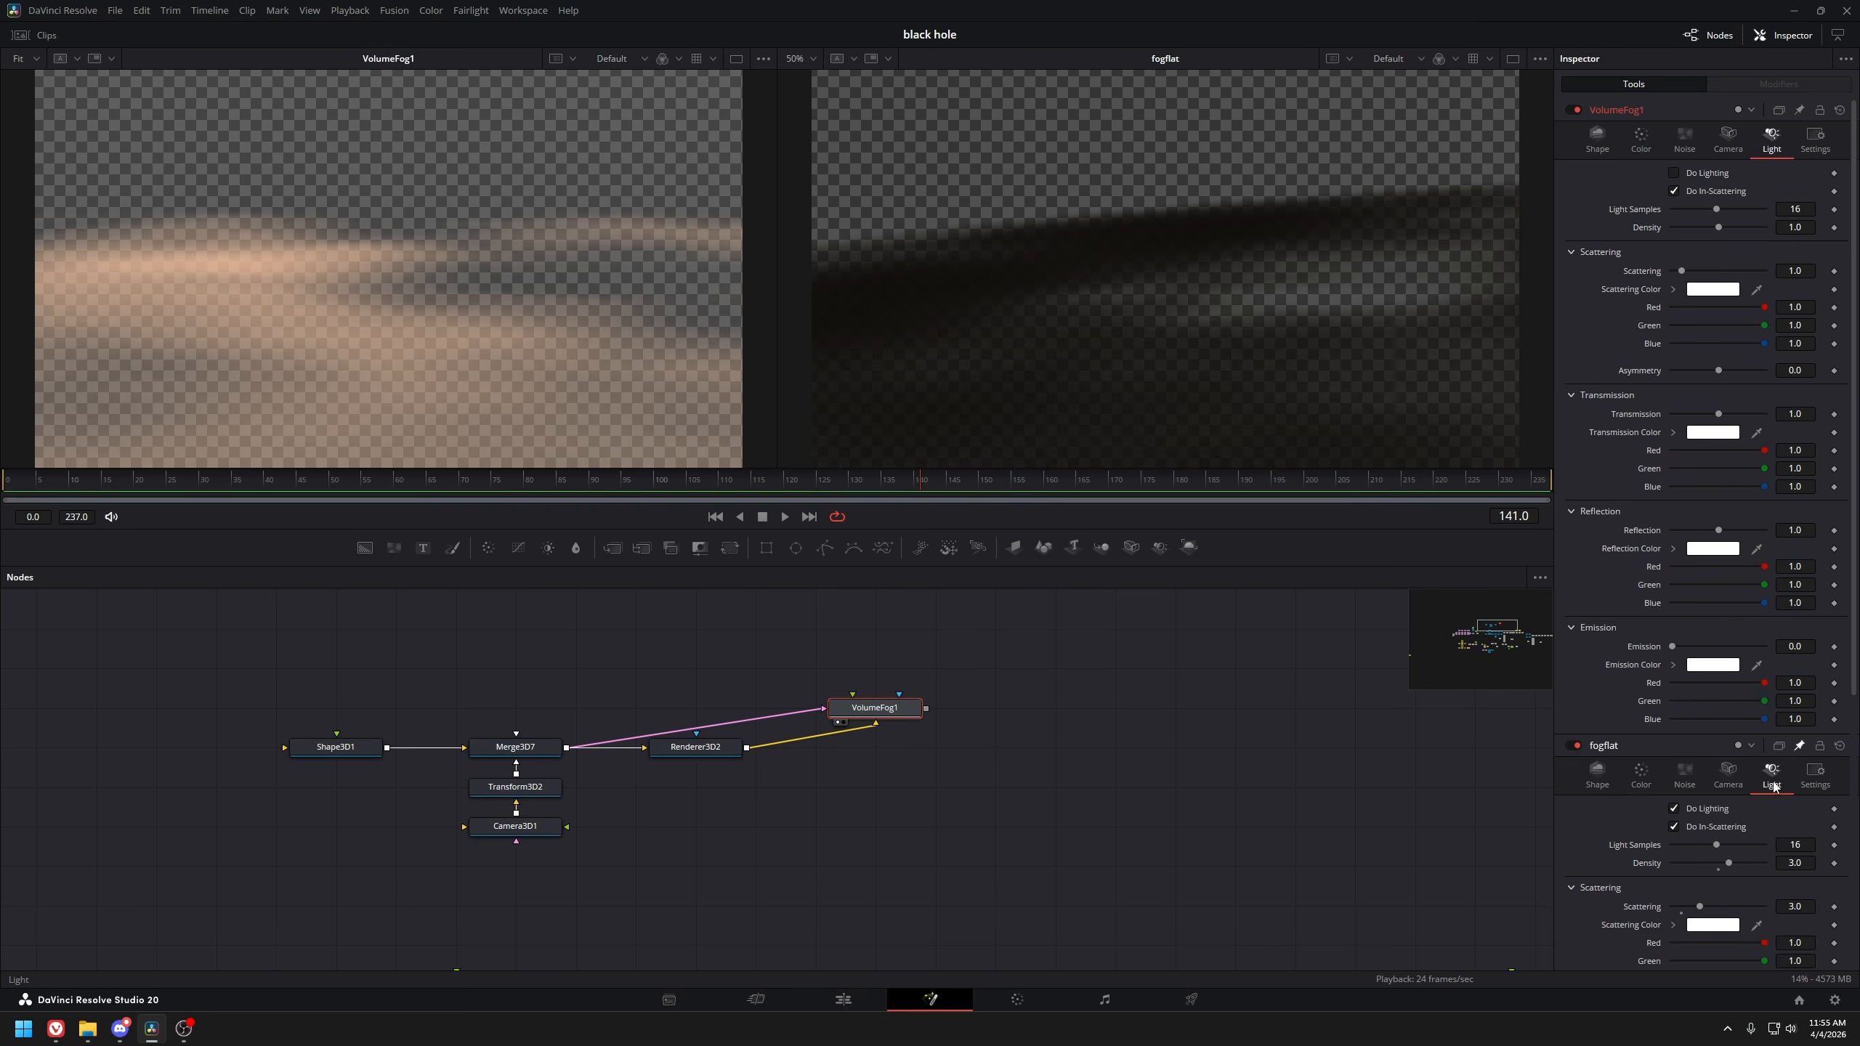
pyautogui.click(1672, 172)
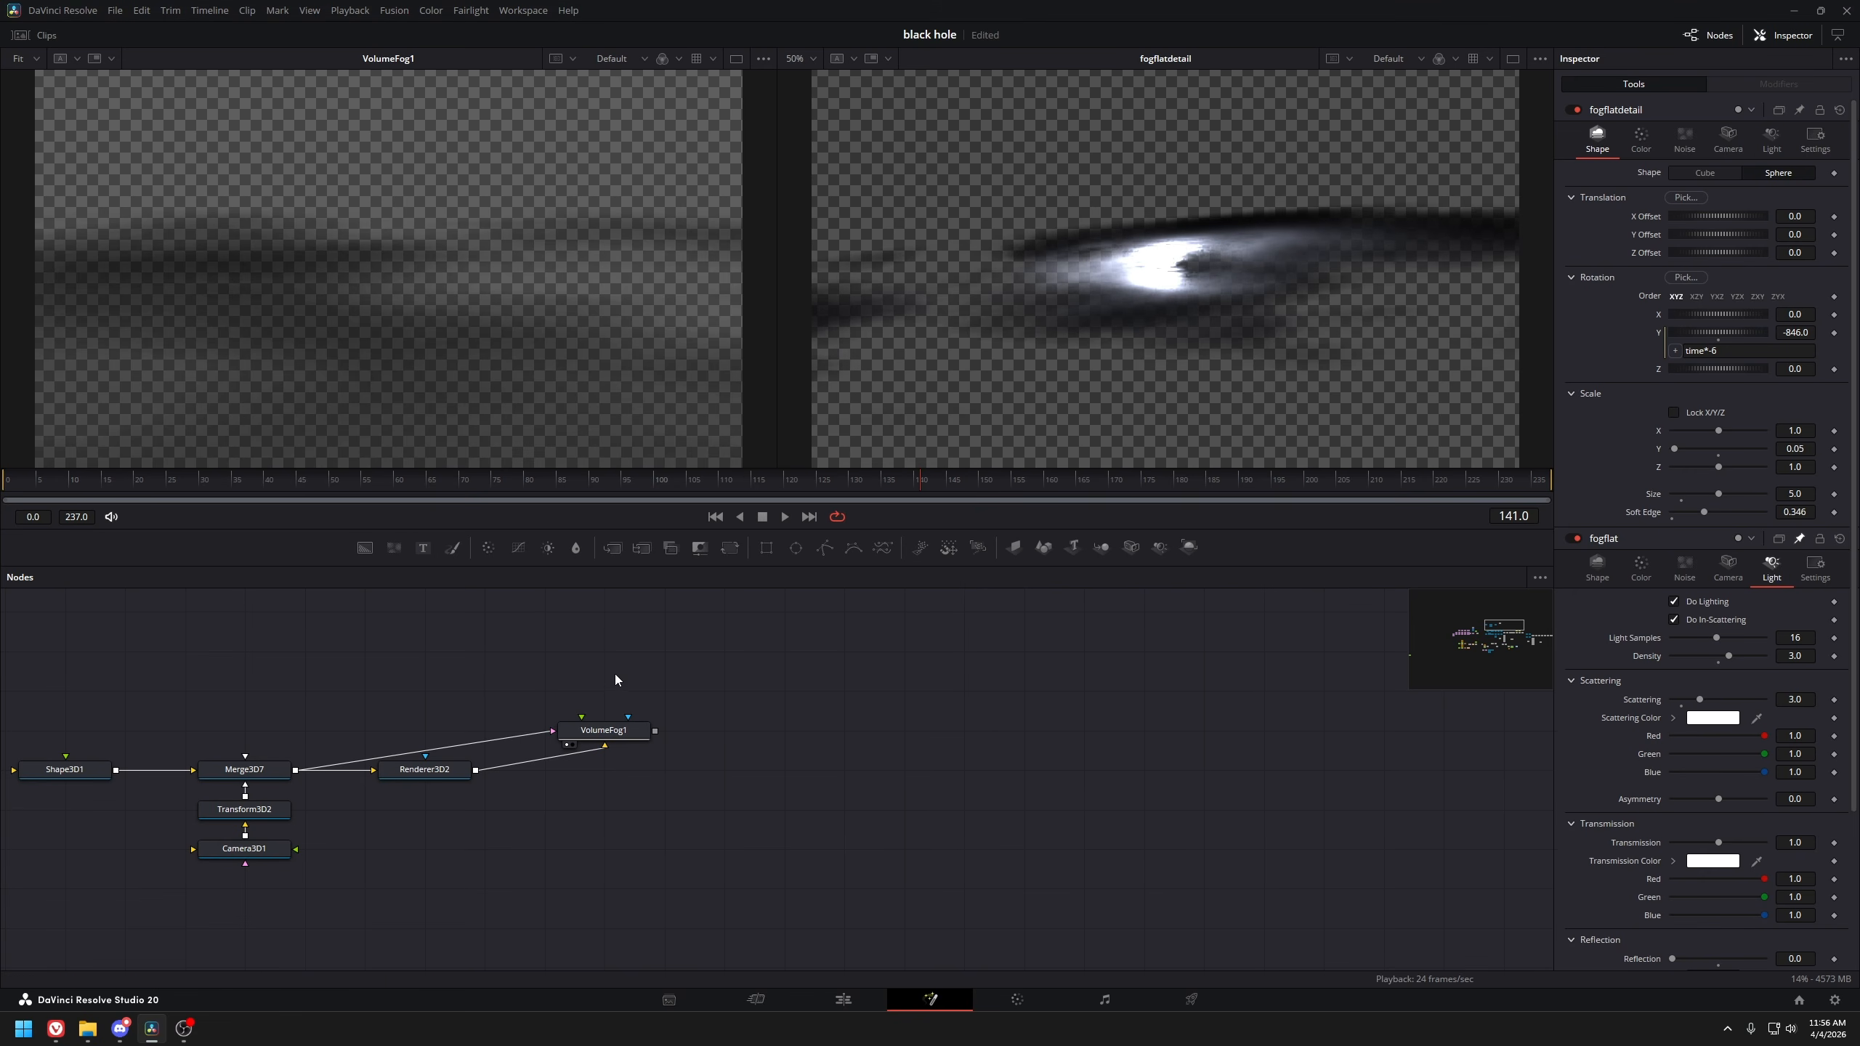
# Add a Point Light above Merge3D7, connect it to that merge and set its intensity to 5
pyautogui.hotkey('shift', 'space')
pyautogui.write('point')
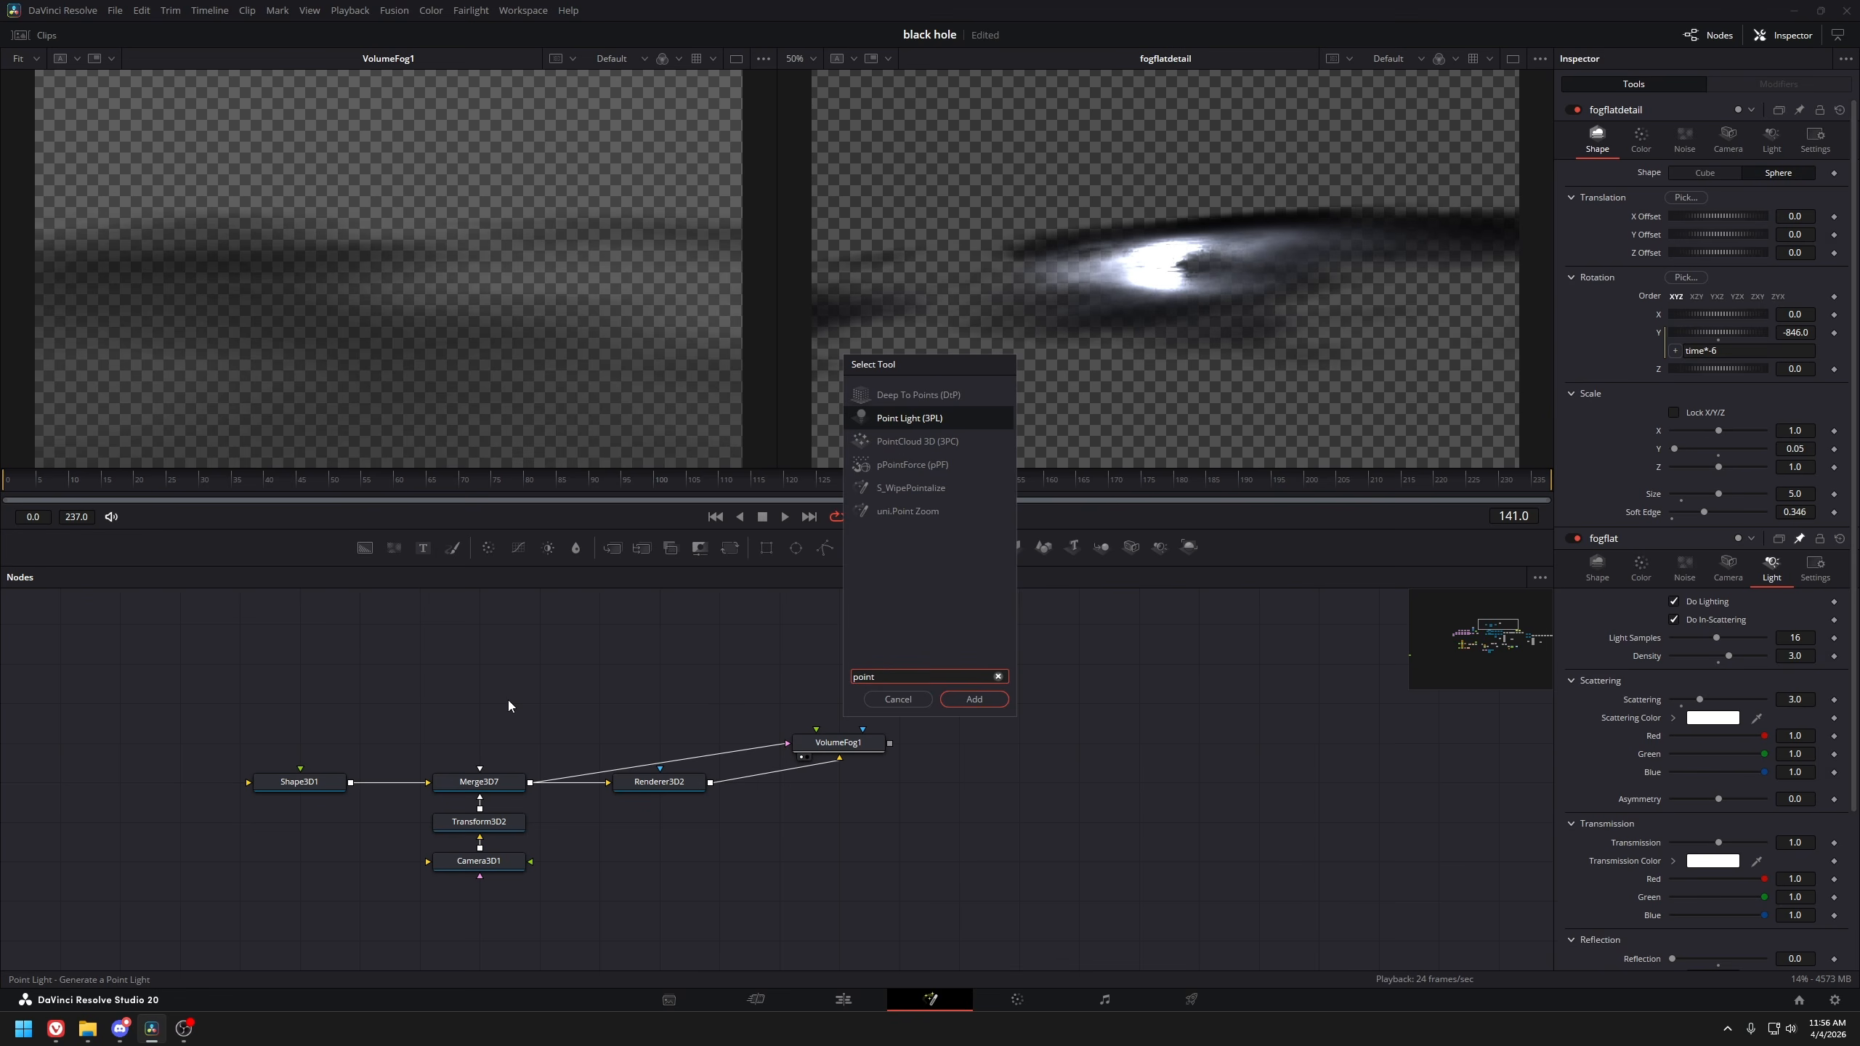
pyautogui.press('Return')
pyautogui.click(535, 708)
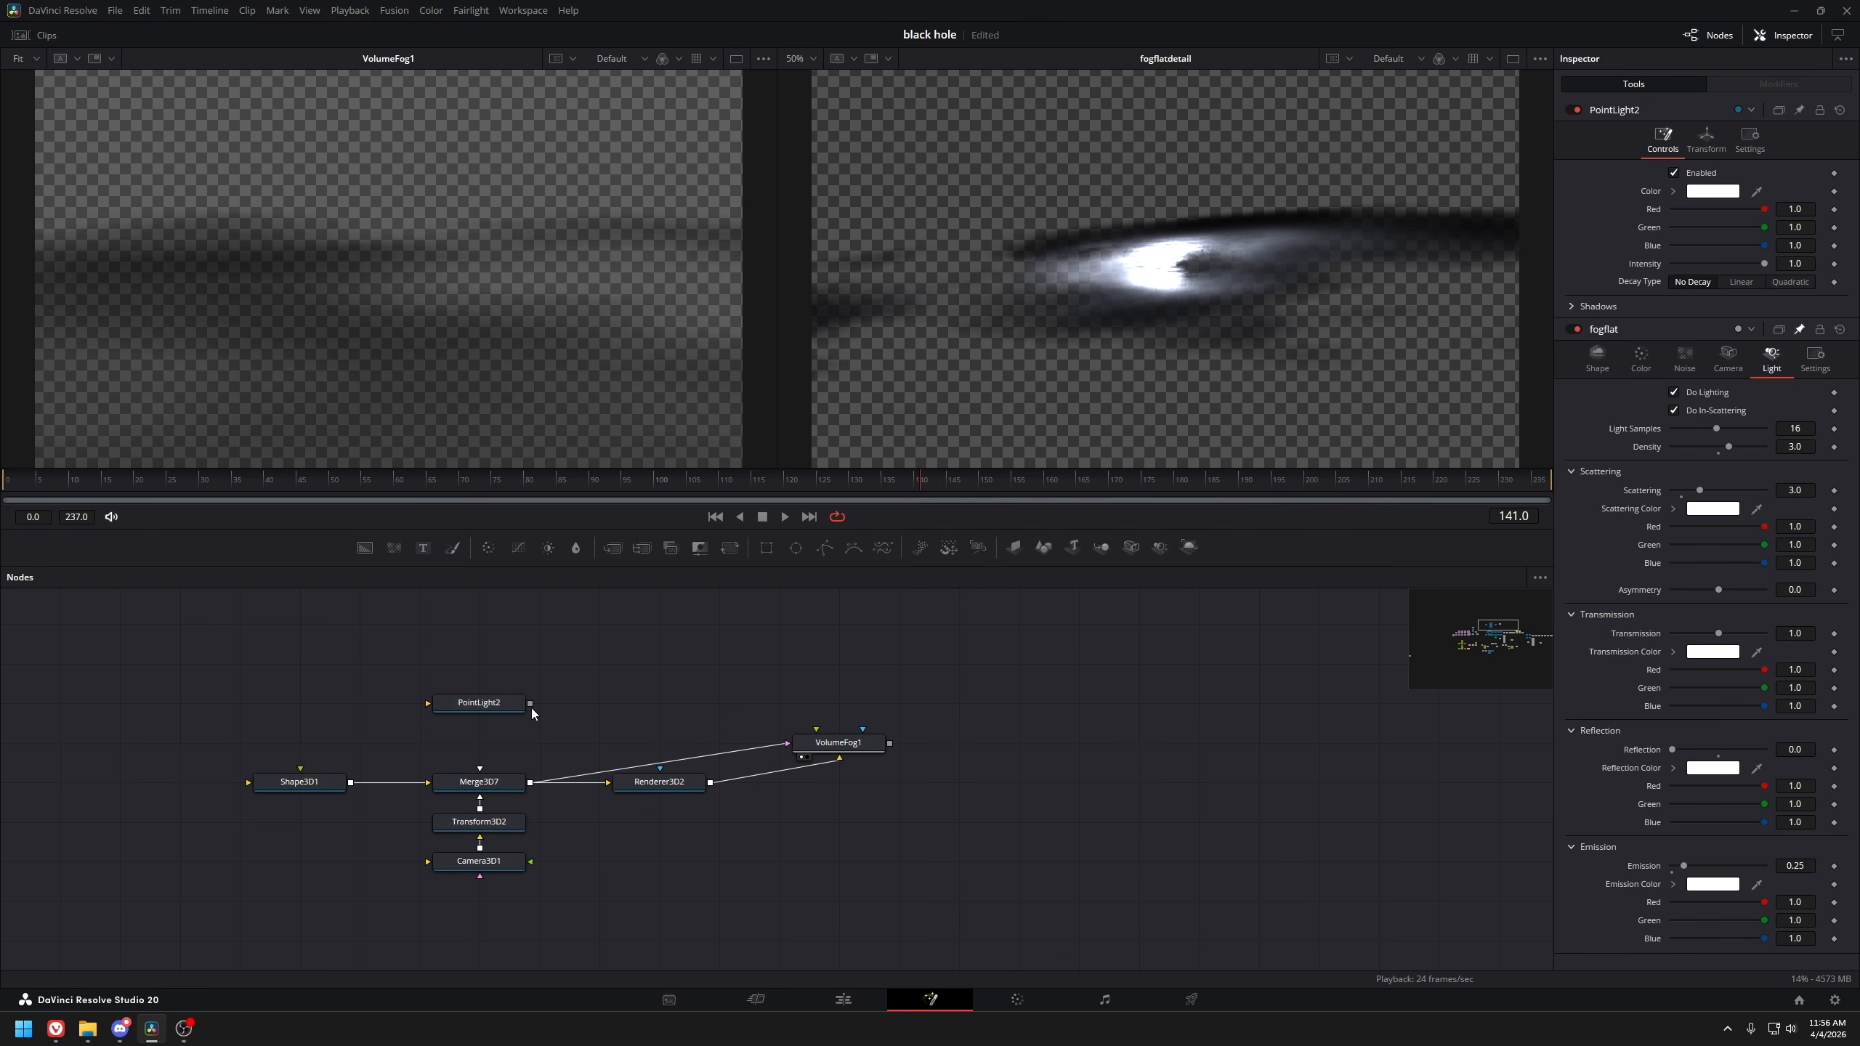
pyautogui.moveTo(530, 703); pyautogui.dragTo(483, 779)
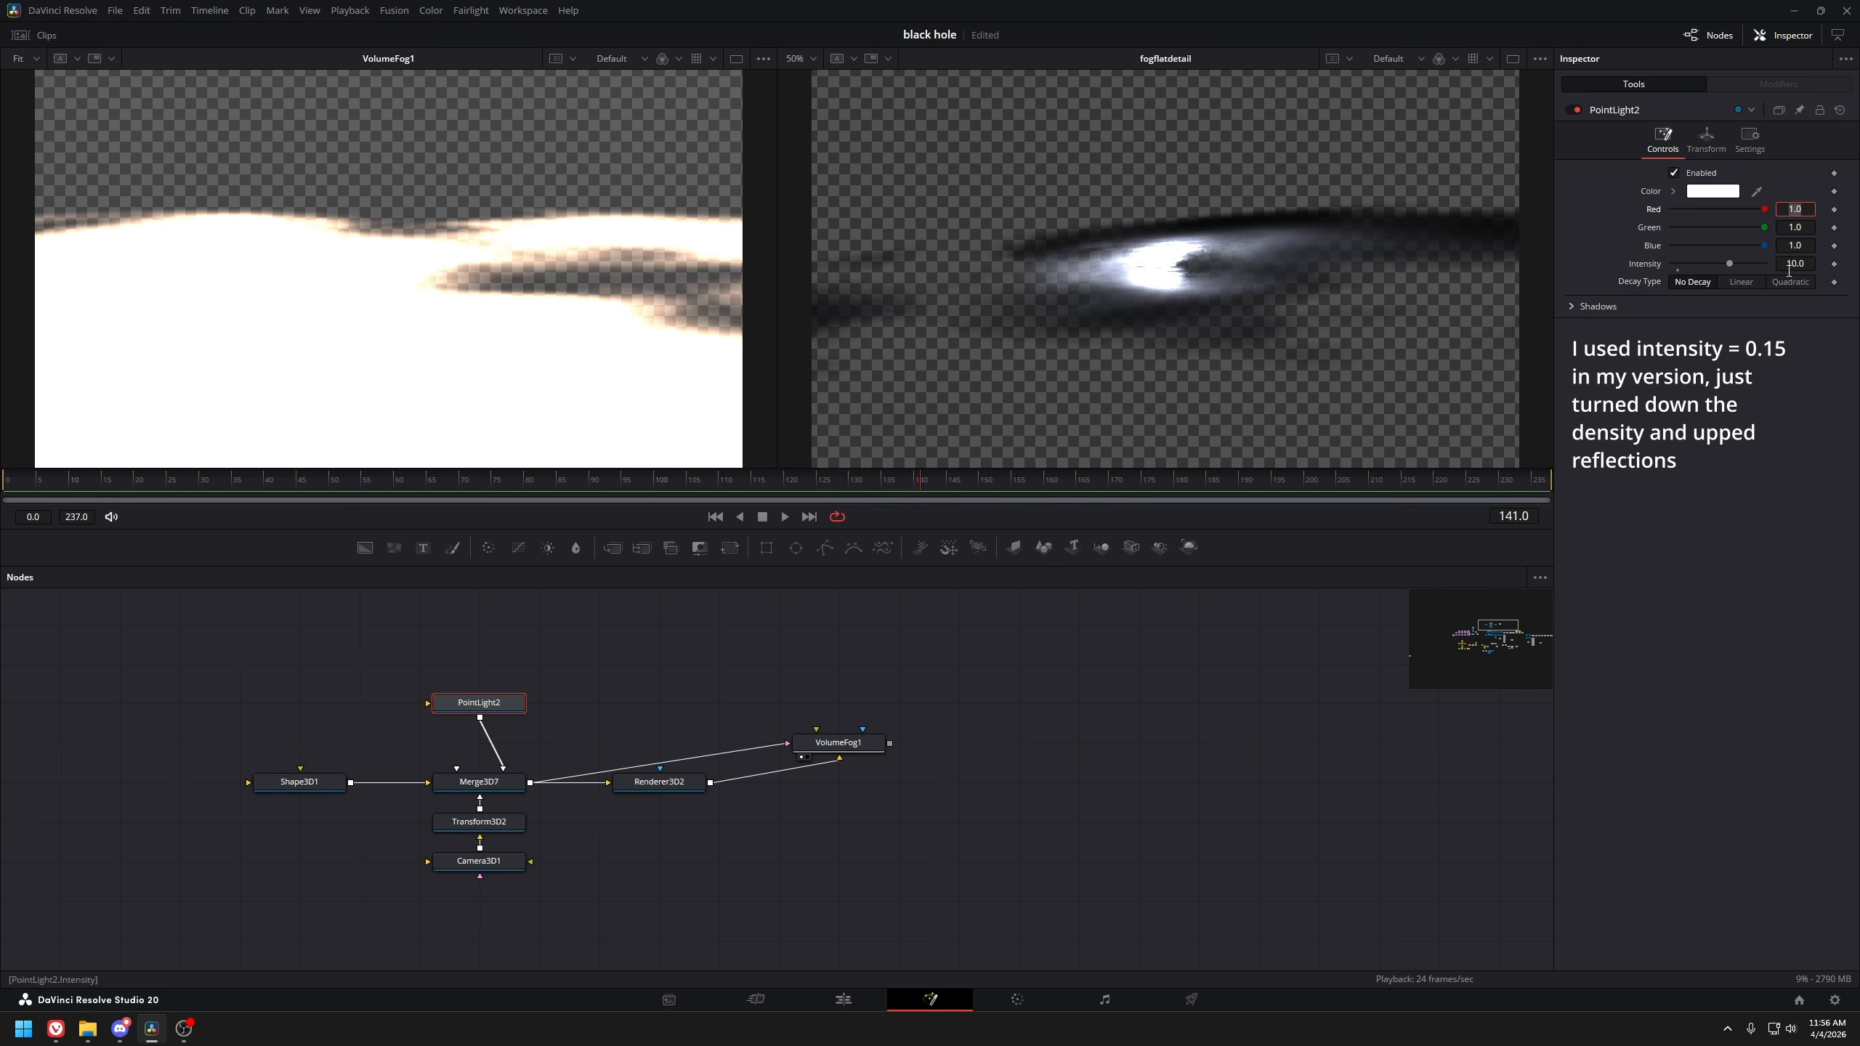
pyautogui.write('5')
pyautogui.press('Return')
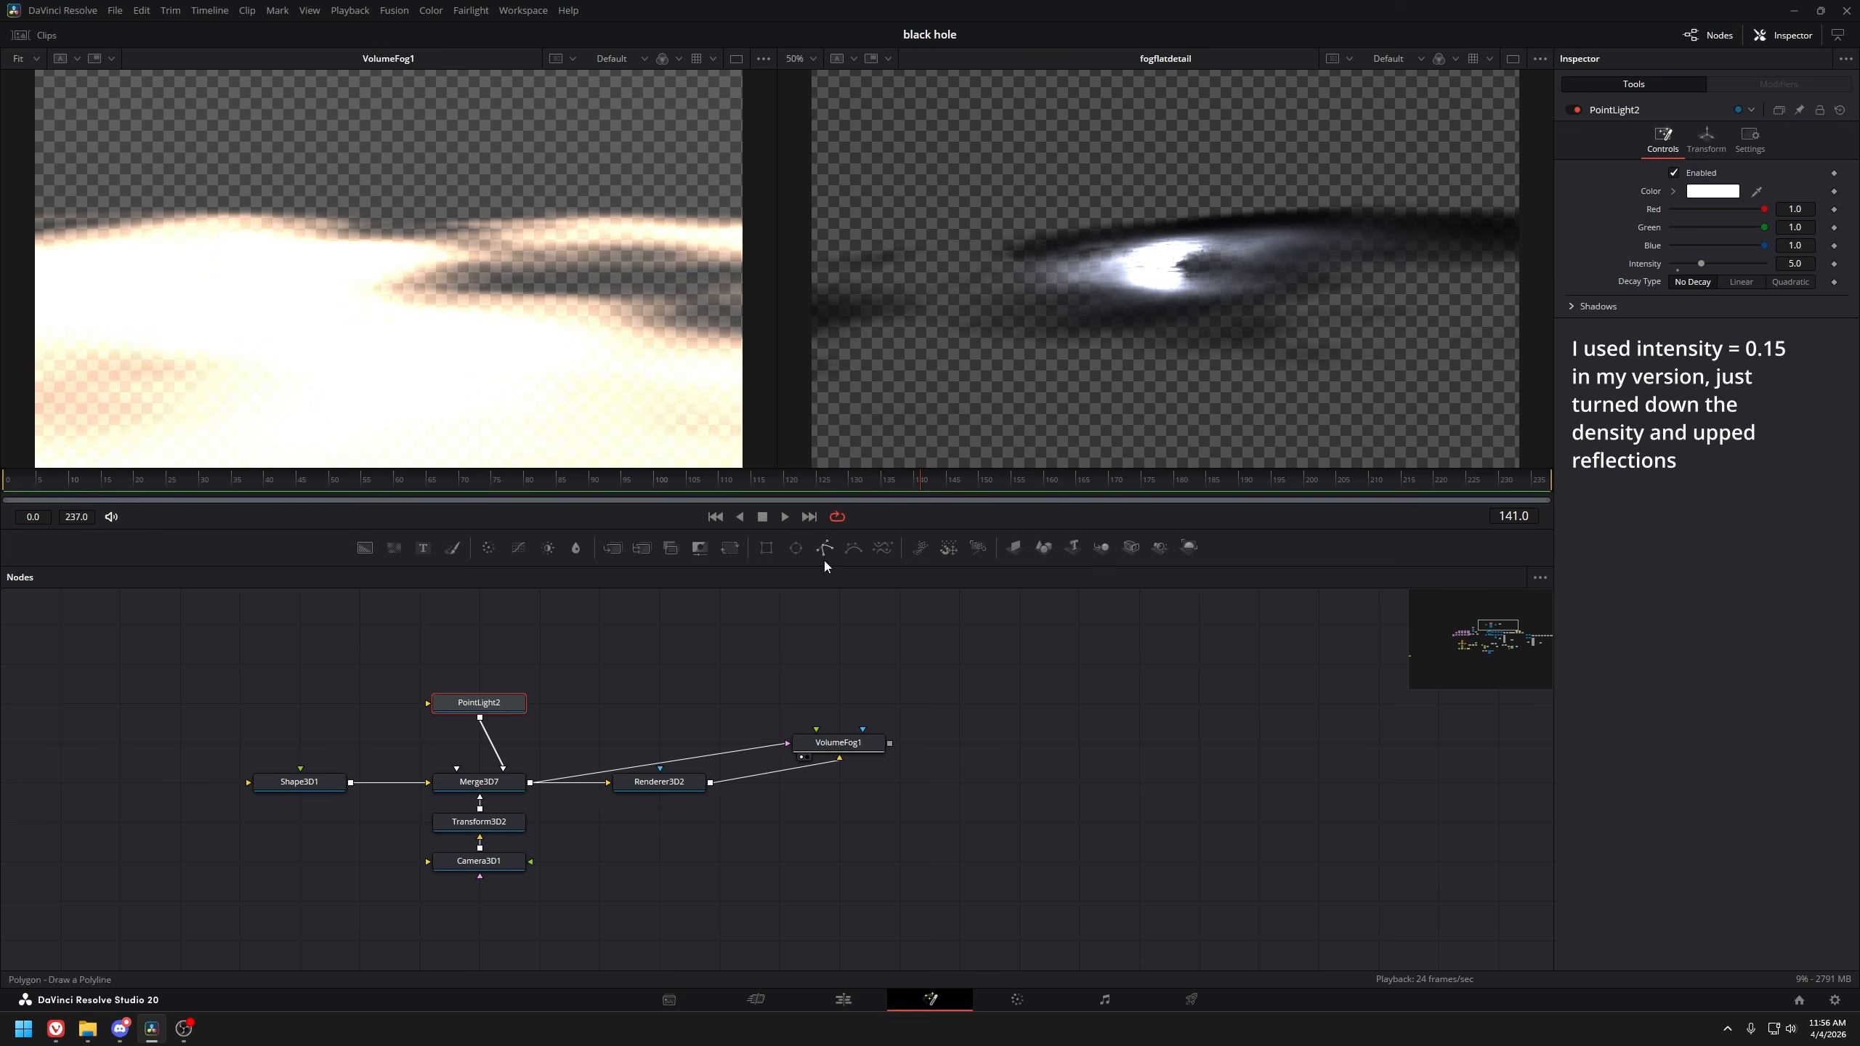
# Set VolumeFog1's light density to about 5.14, scattering to about 2.6 and reflection to about 0.7
pyautogui.click(850, 743)
pyautogui.click(501, 781)
pyautogui.press('1')
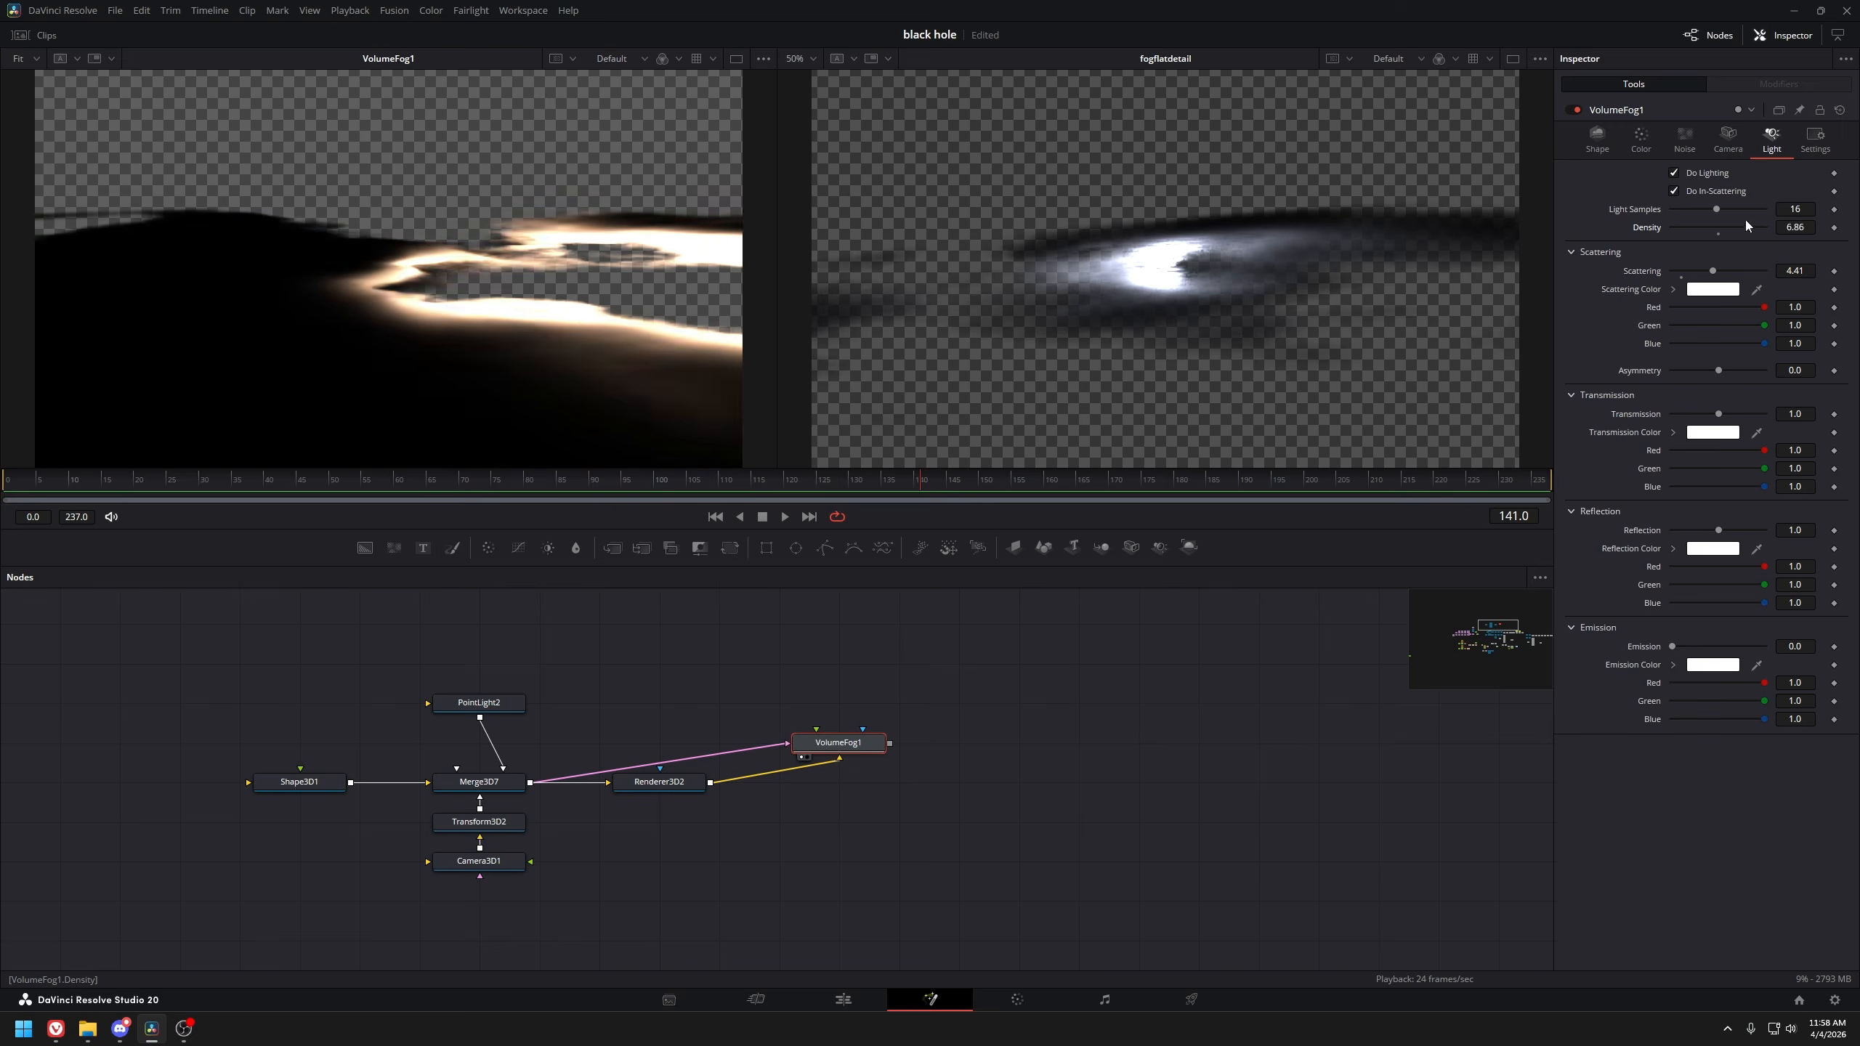
pyautogui.moveTo(1781, 217); pyautogui.dragTo(1696, 272)
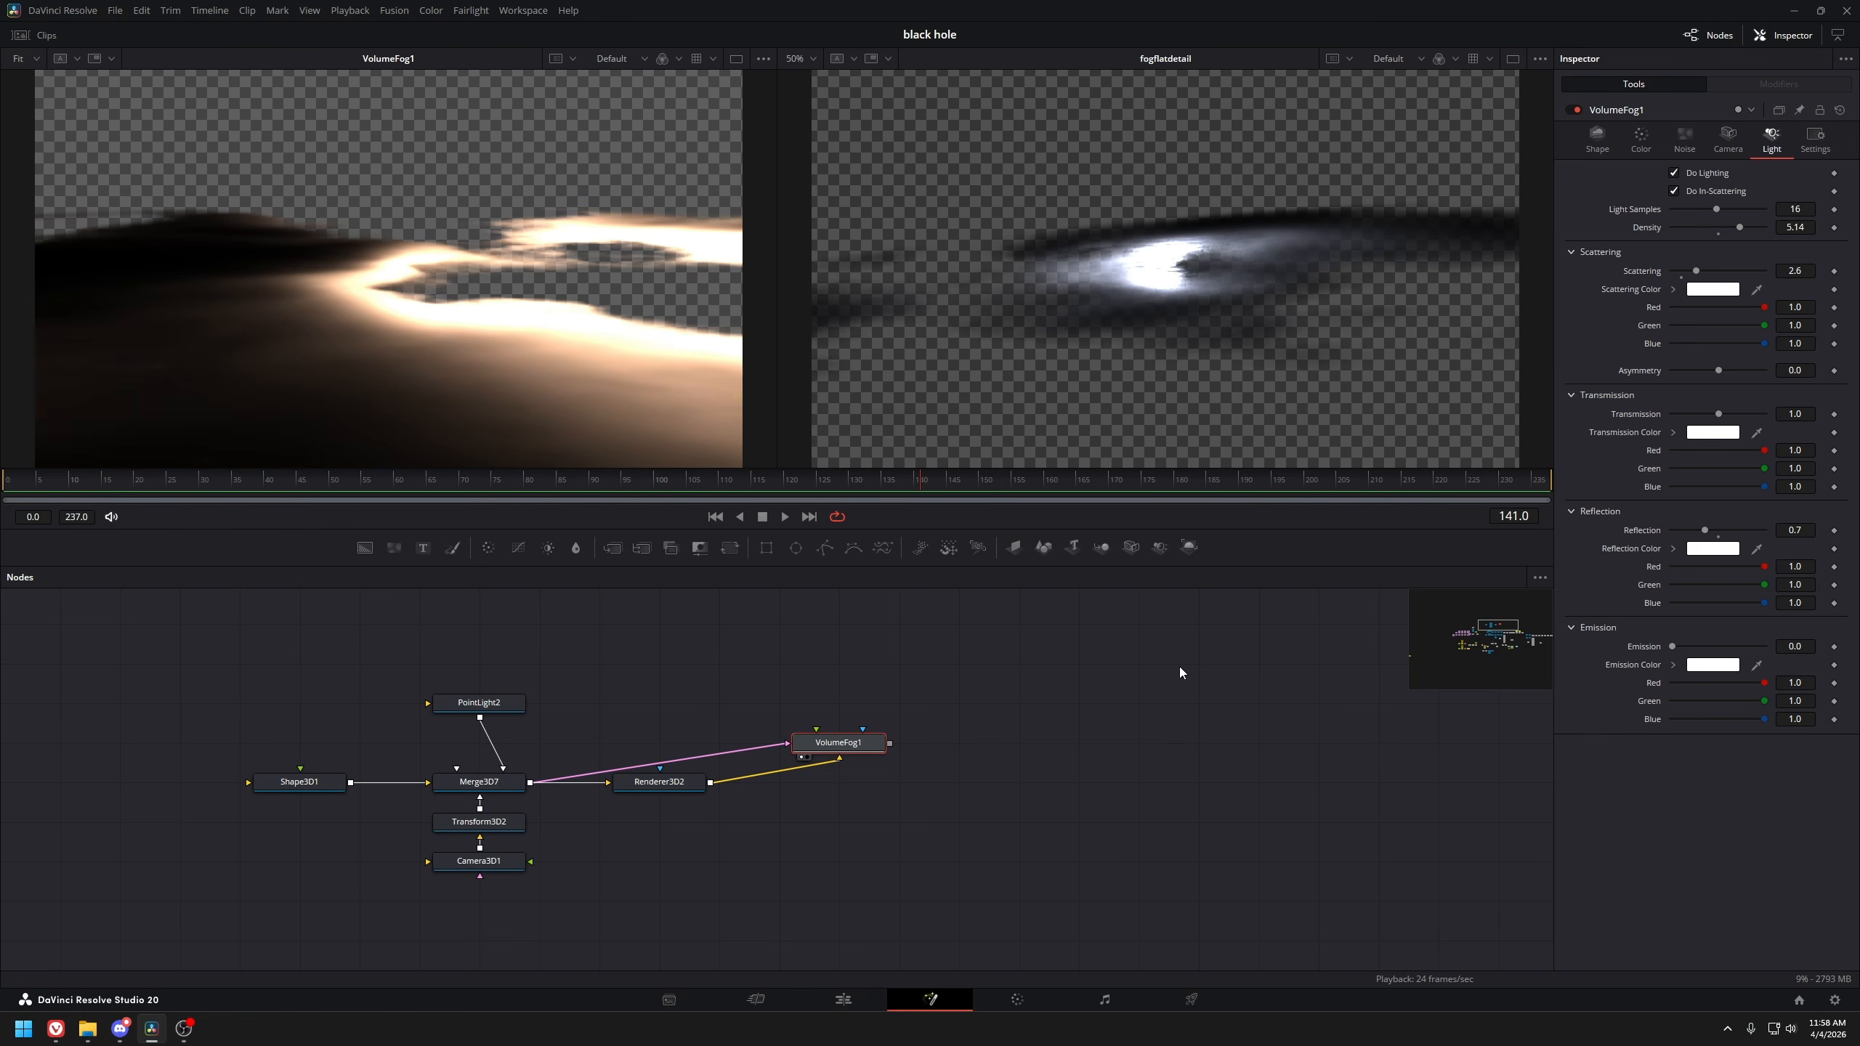
# Examine Merge3D4 and the Shape3D1_2 sphere of the finished fog setup in the first viewer
pyautogui.moveTo(785, 760); pyautogui.dragTo(778, 696)
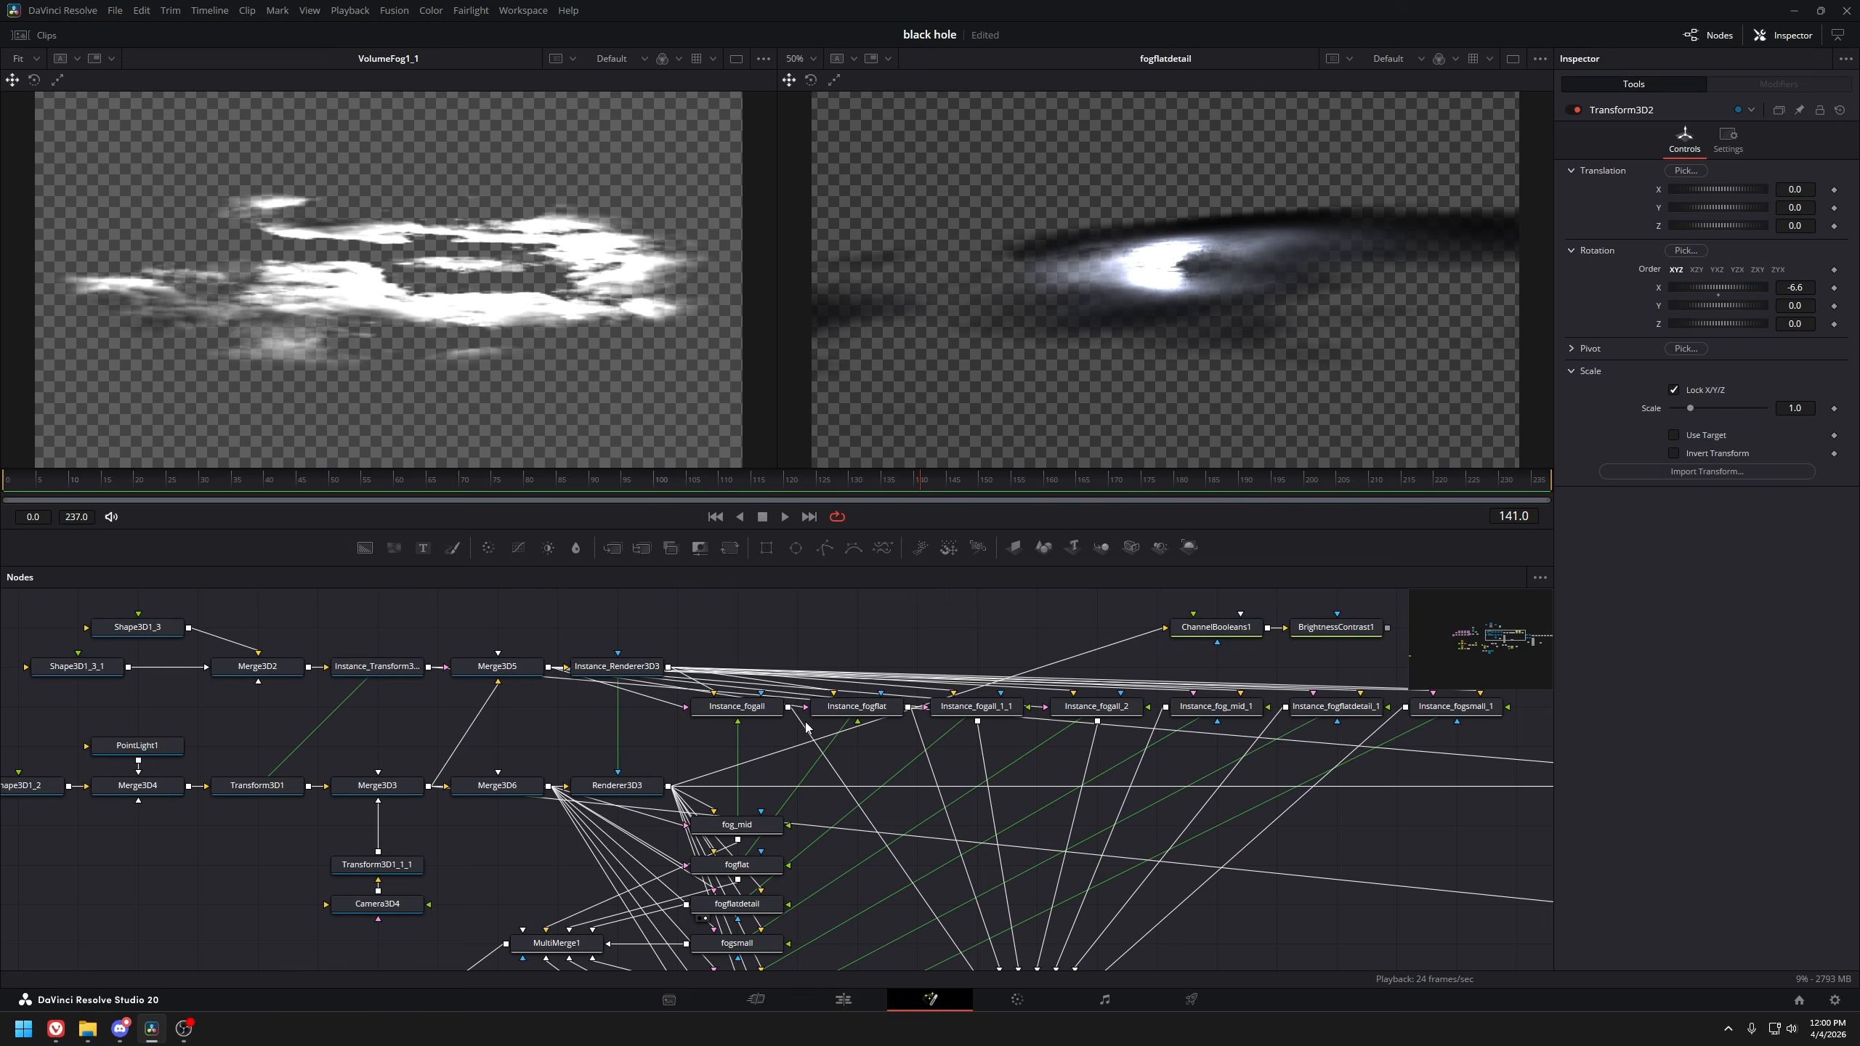
pyautogui.moveTo(300, 725); pyautogui.dragTo(317, 673)
pyautogui.click(317, 673)
pyautogui.press('1')
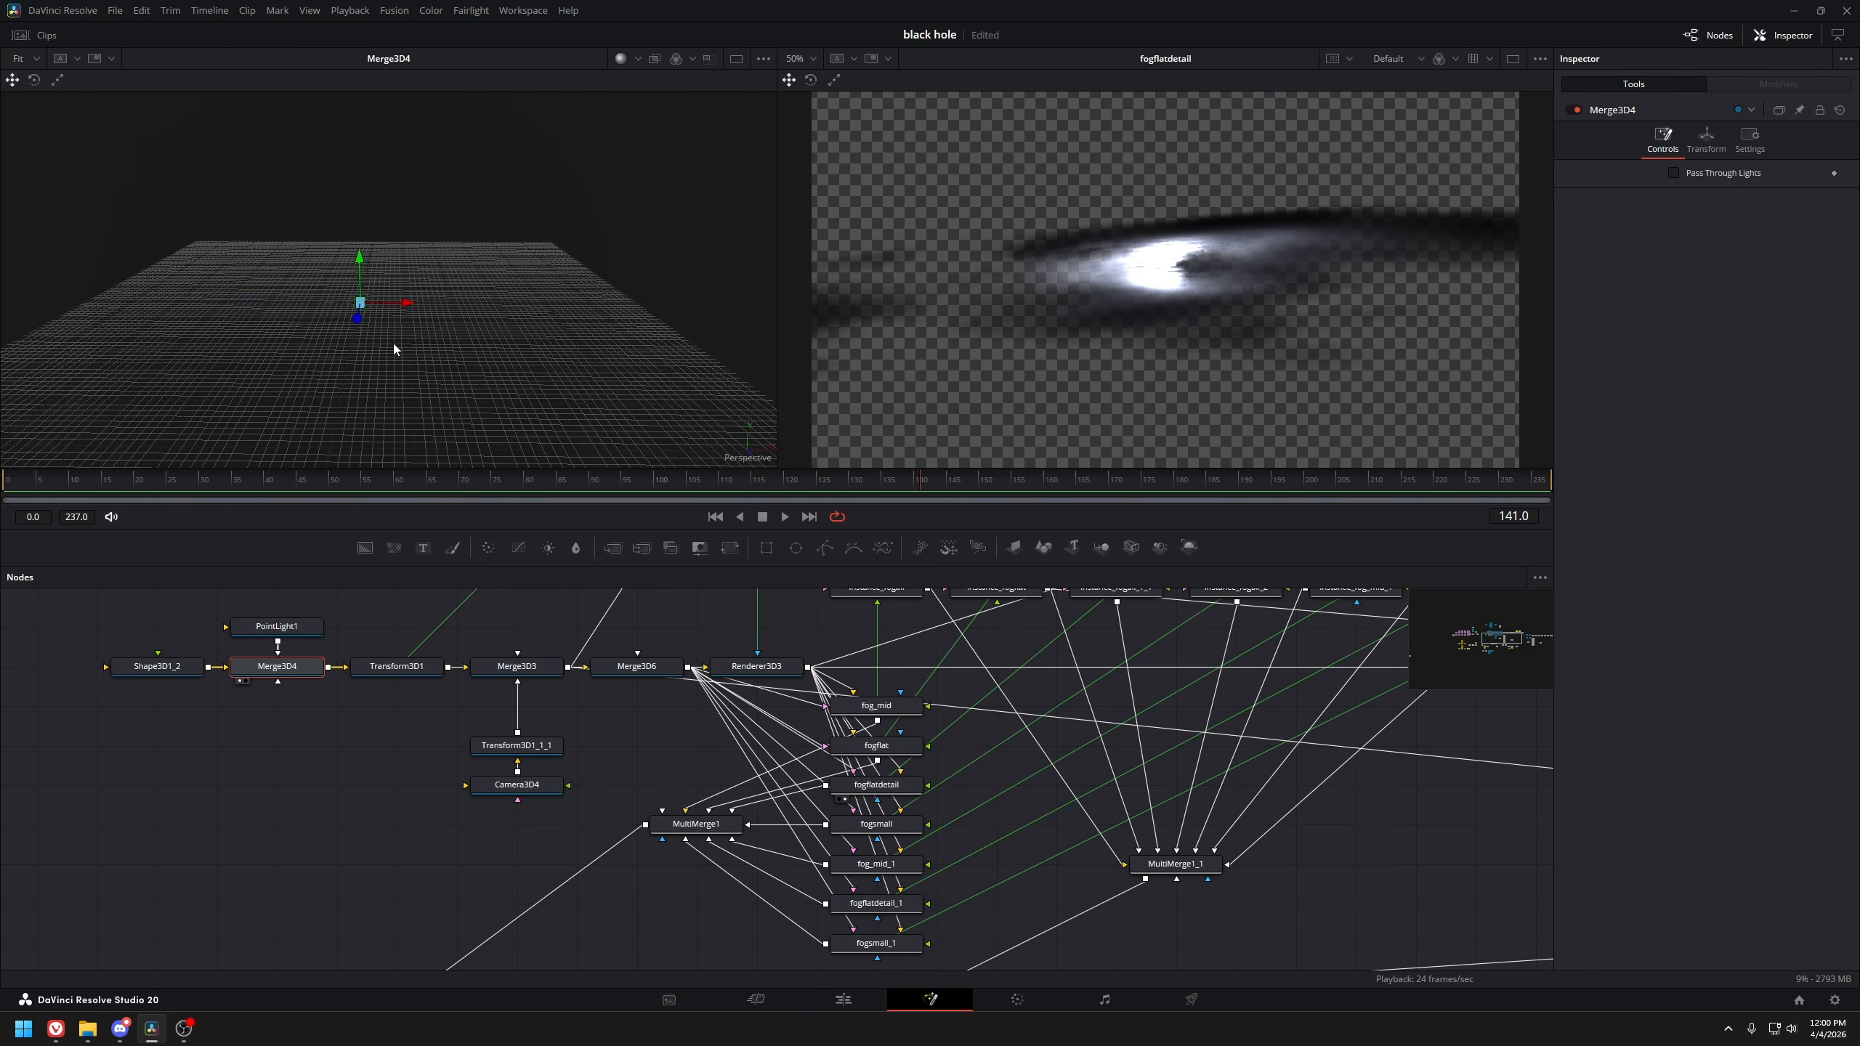
pyautogui.moveTo(392, 345); pyautogui.dragTo(322, 333)
pyautogui.click(176, 669)
pyautogui.press('1')
pyautogui.press('f')
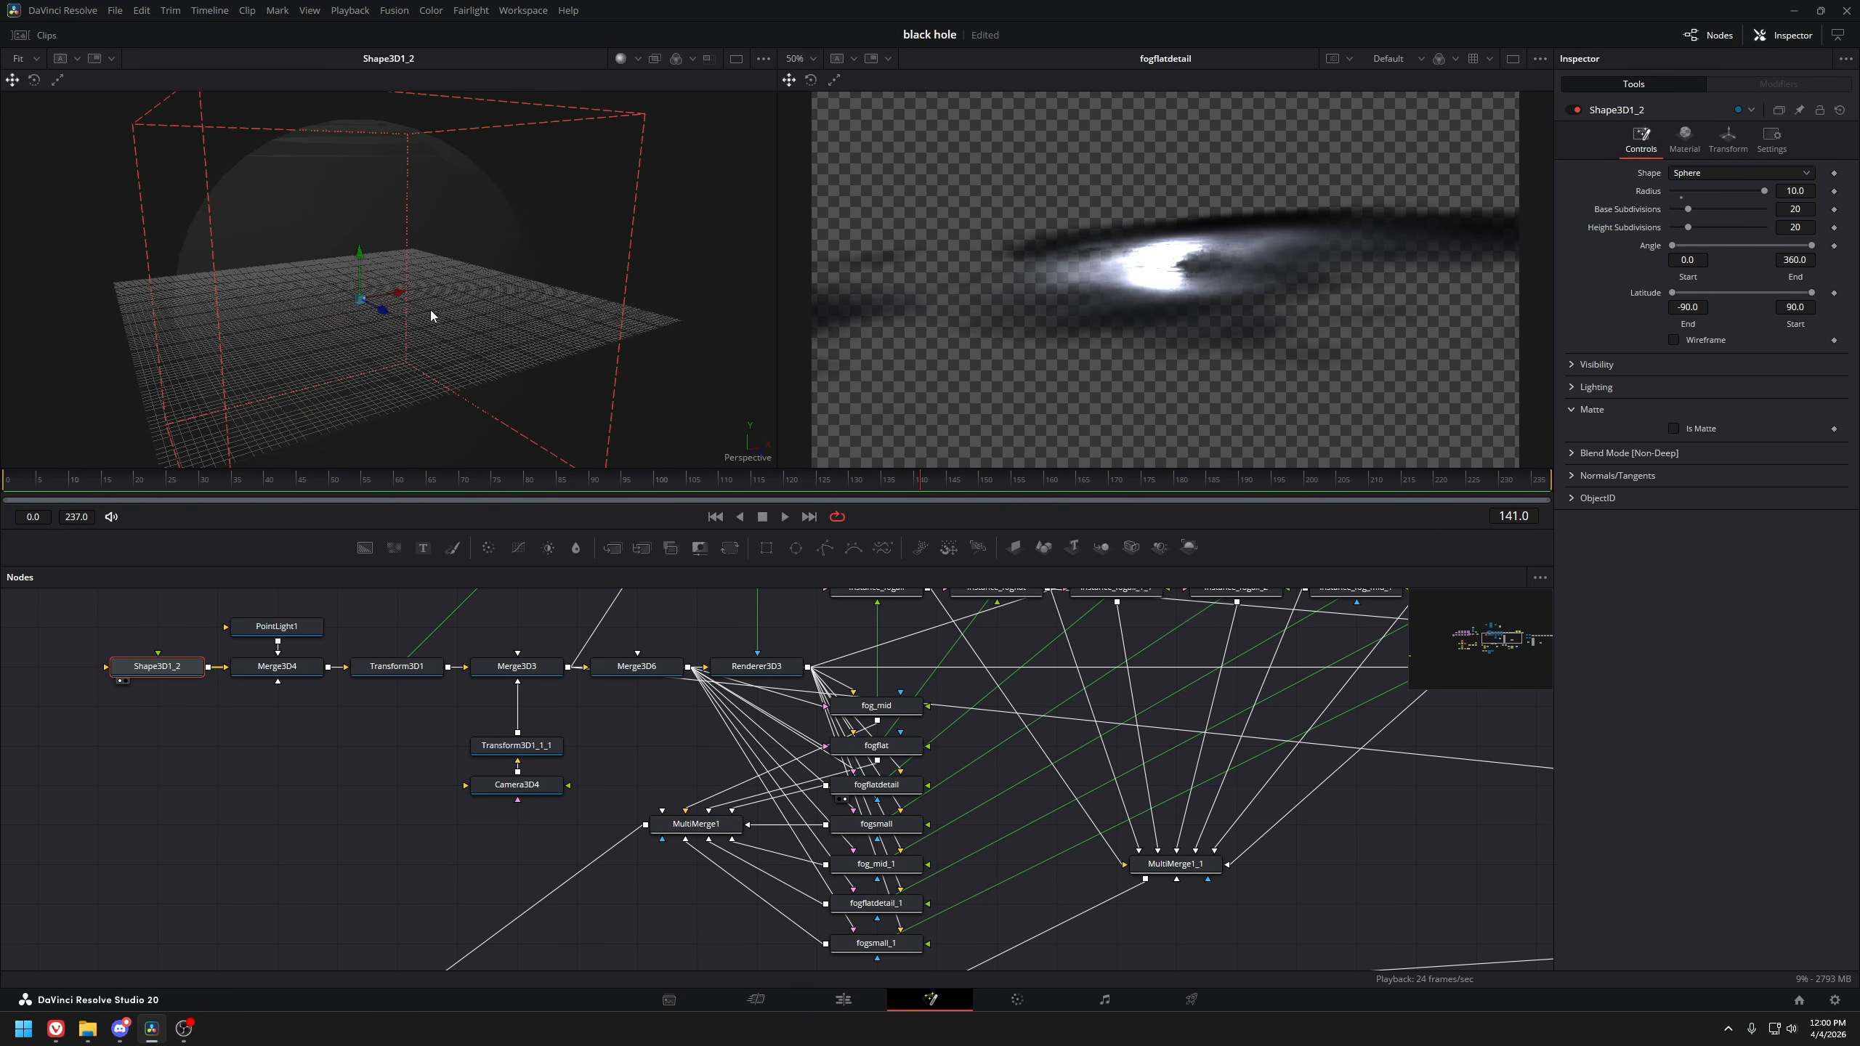
pyautogui.moveTo(311, 257); pyautogui.dragTo(334, 242)
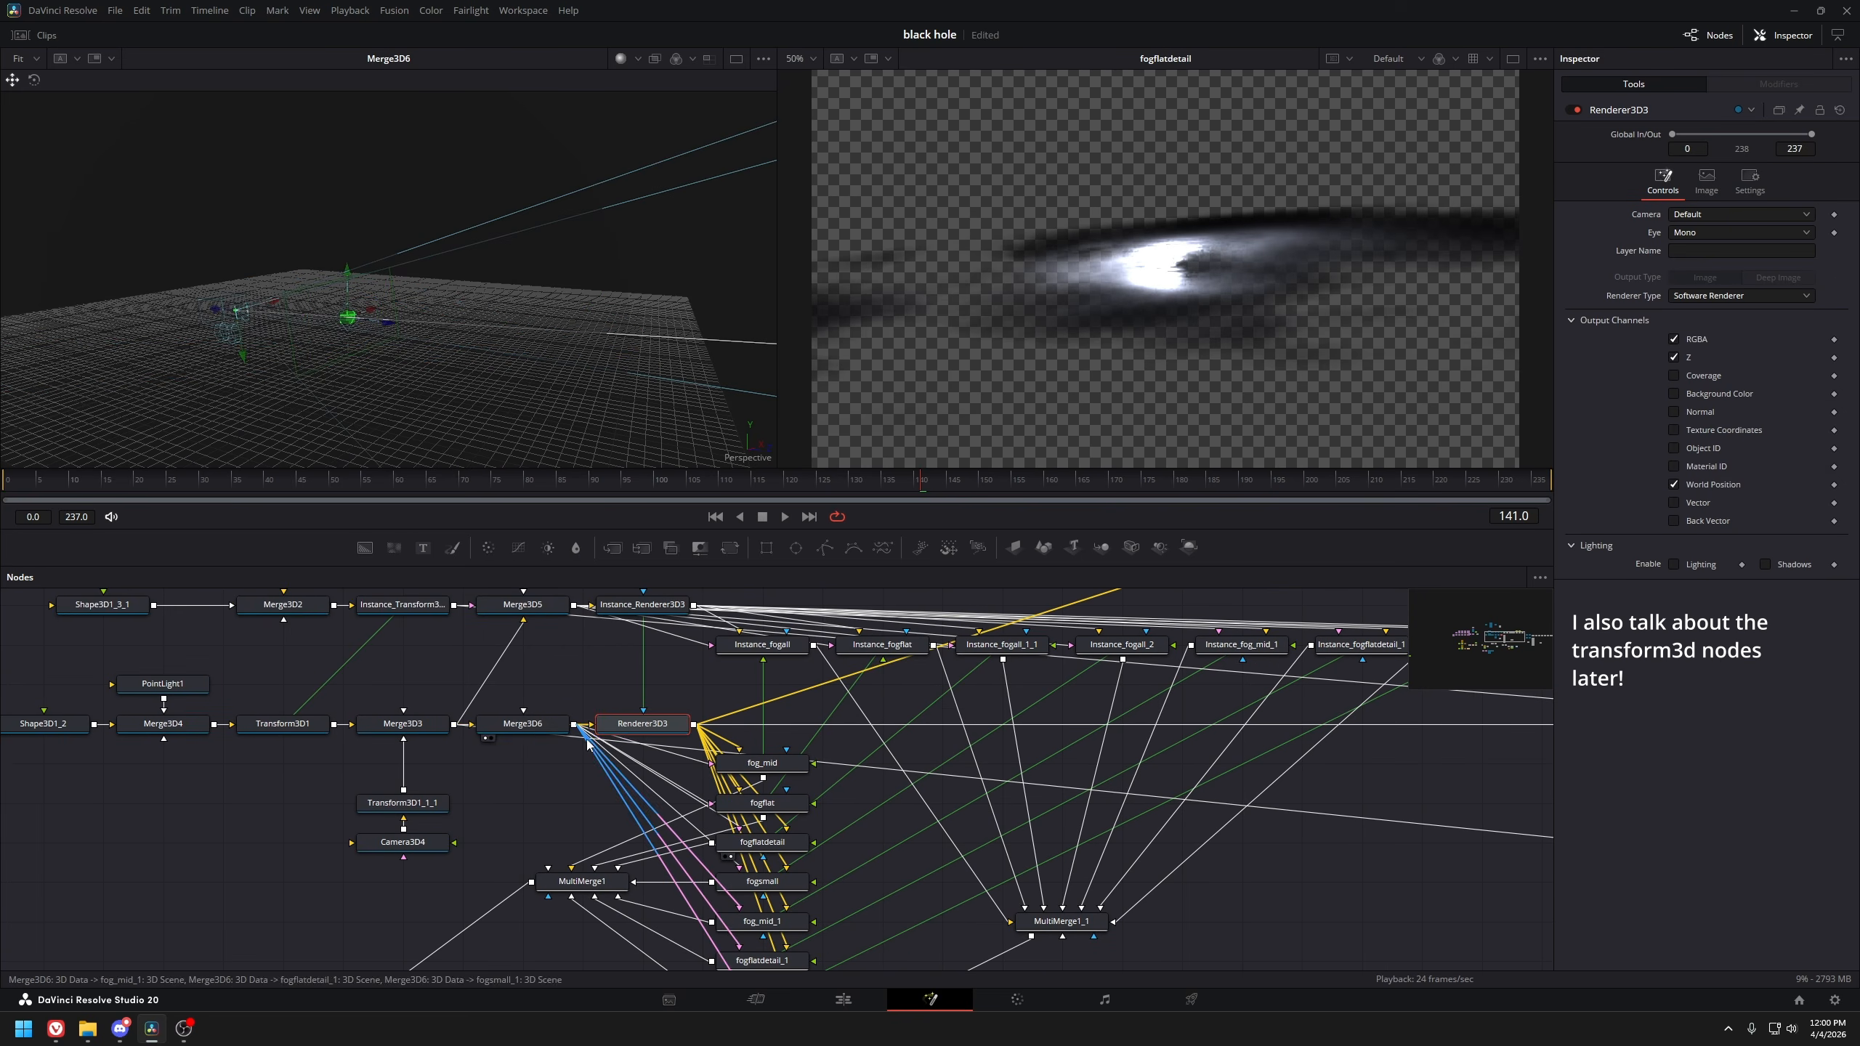
# View Renderer3D3 and the fog_mid volume fog in the first viewer
pyautogui.moveTo(650, 813); pyautogui.dragTo(564, 779)
pyautogui.press('1')
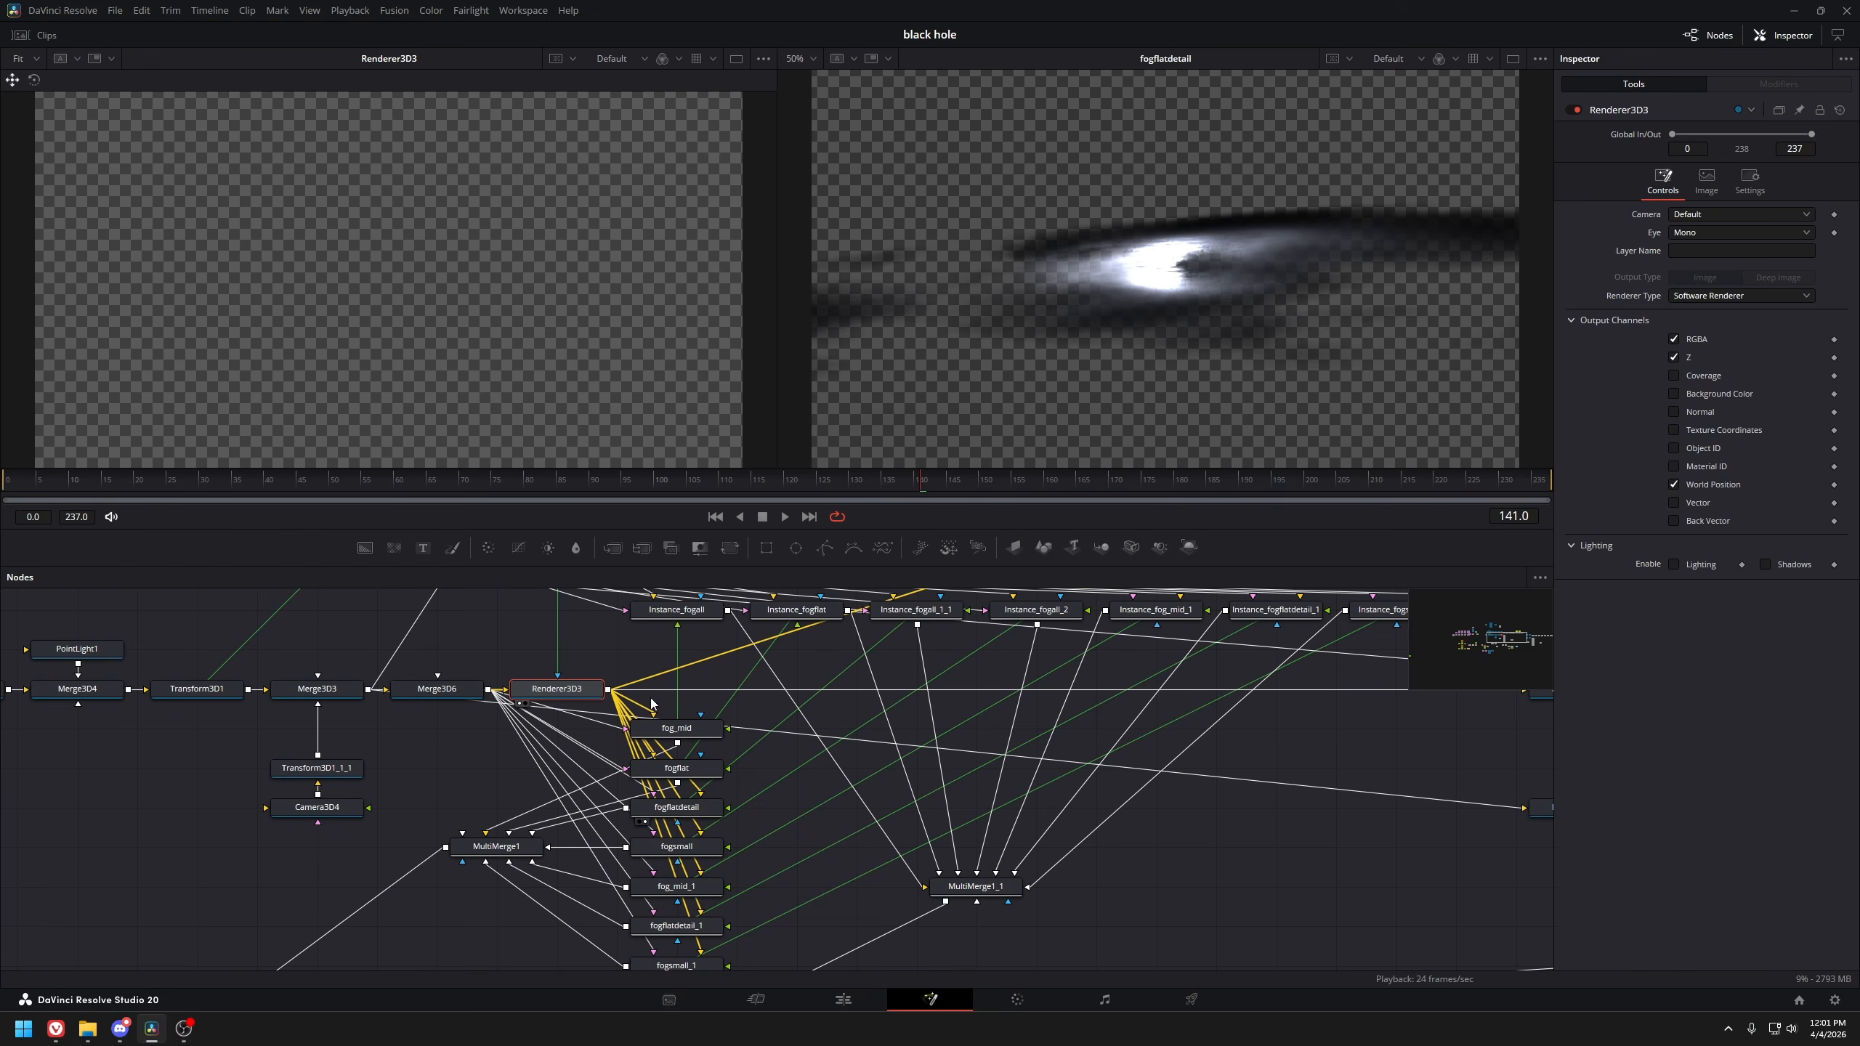
pyautogui.click(695, 728)
pyautogui.press('1')
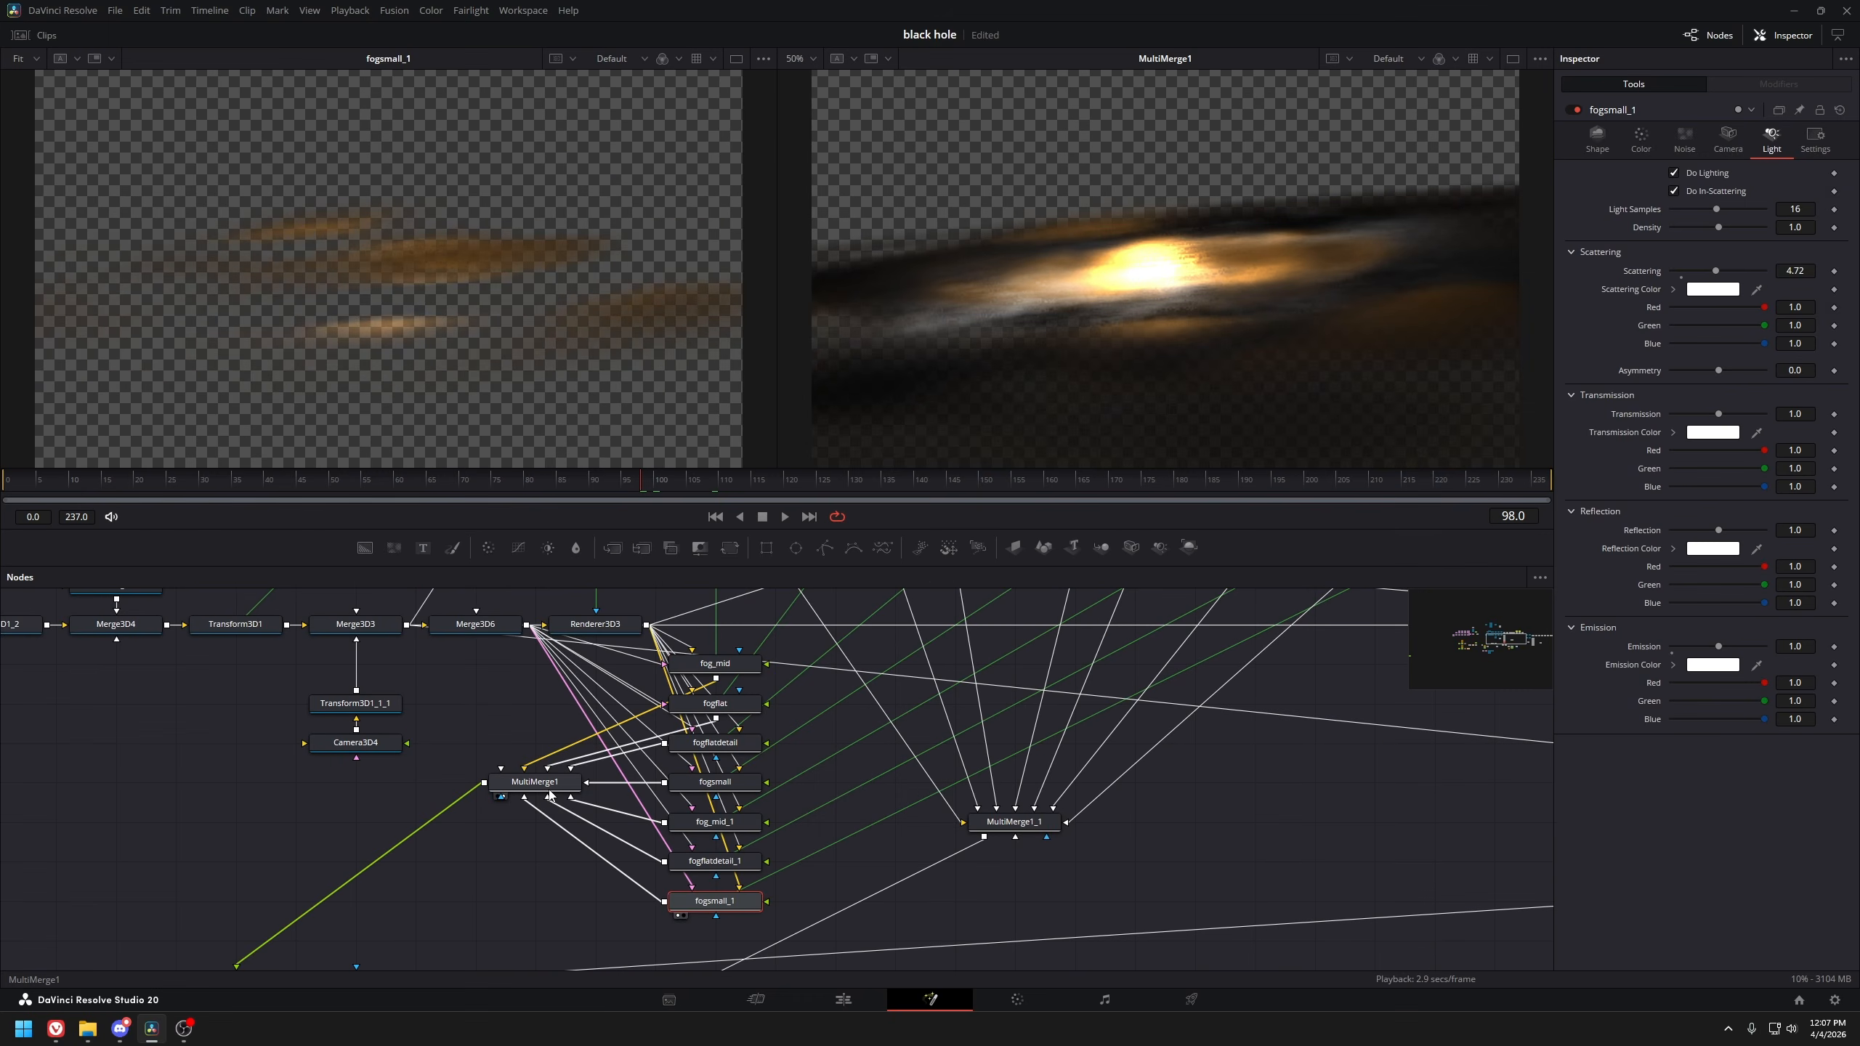
# View the combined fog of MultiMerge1 and the noise disk of Merge5 in the first viewer
pyautogui.moveTo(535, 781); pyautogui.dragTo(531, 272)
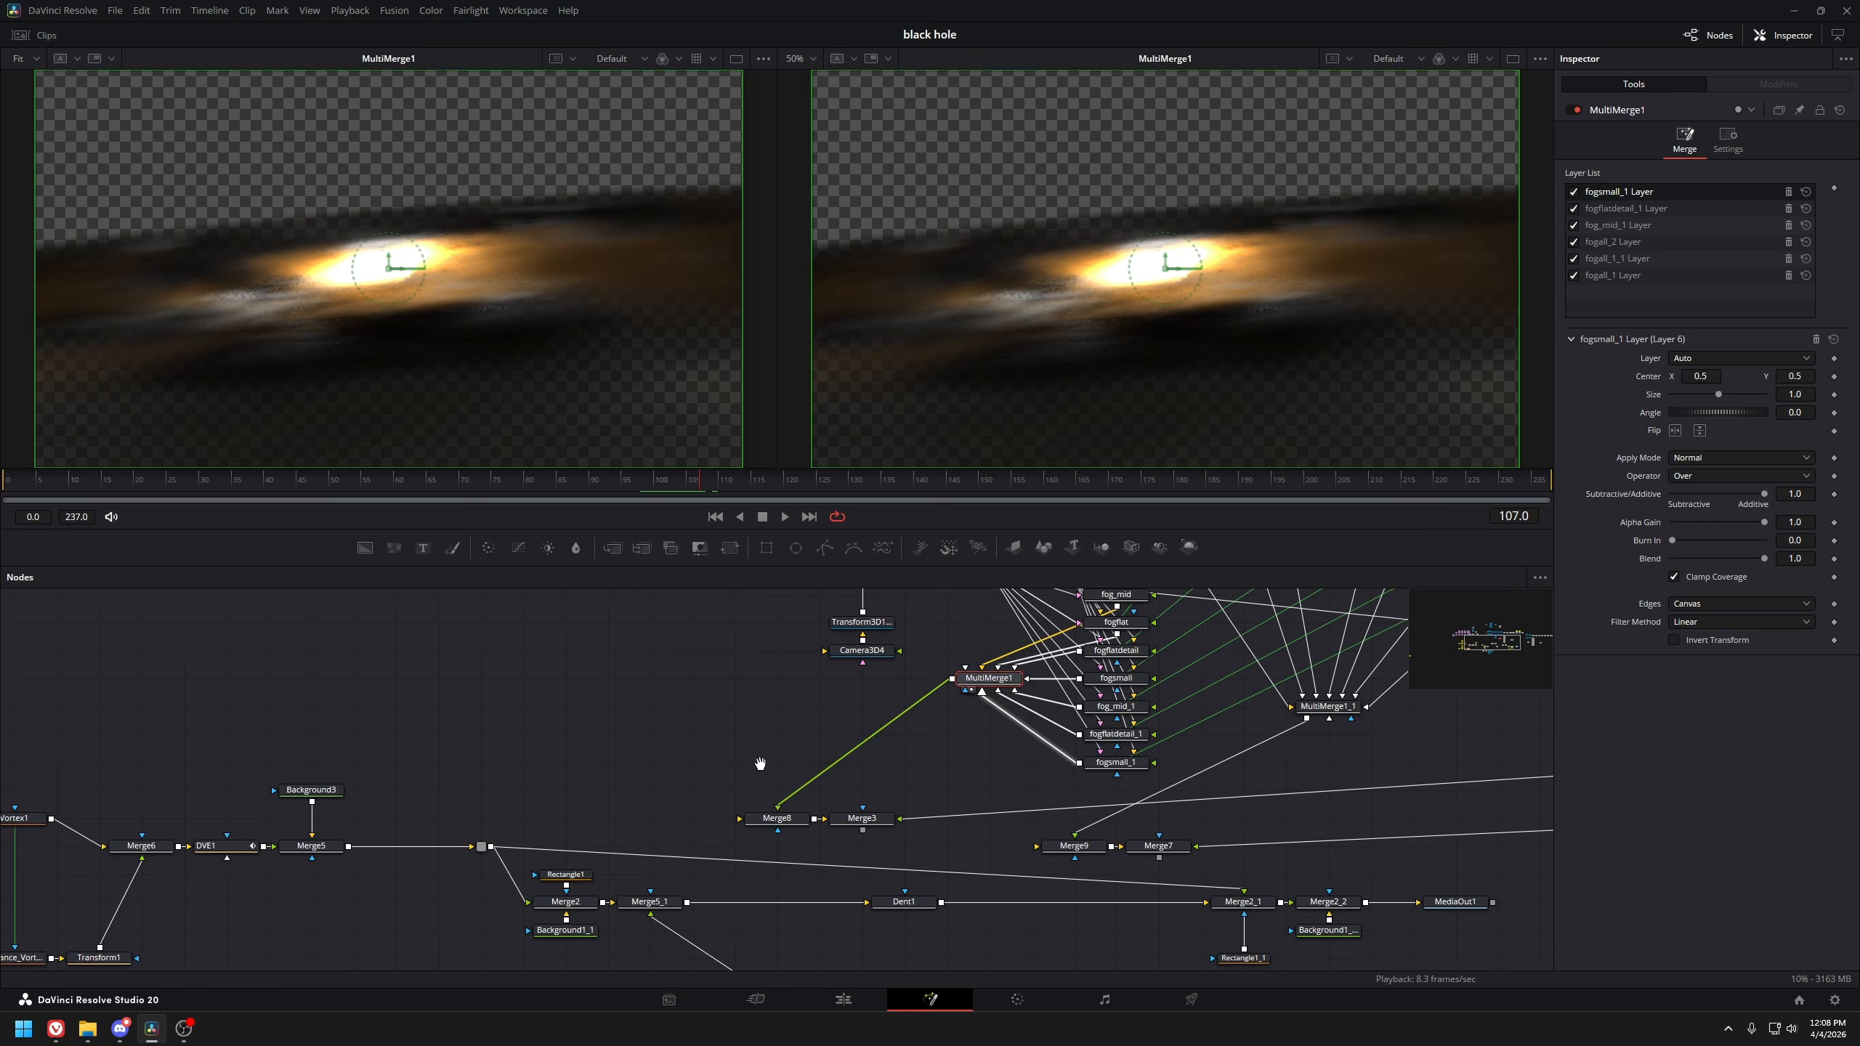
pyautogui.moveTo(760, 763)
pyautogui.mouseDown()
pyautogui.moveTo(436, 812)
pyautogui.moveTo(775, 789)
pyautogui.mouseUp()
pyautogui.moveTo(523, 804); pyautogui.dragTo(941, 732)
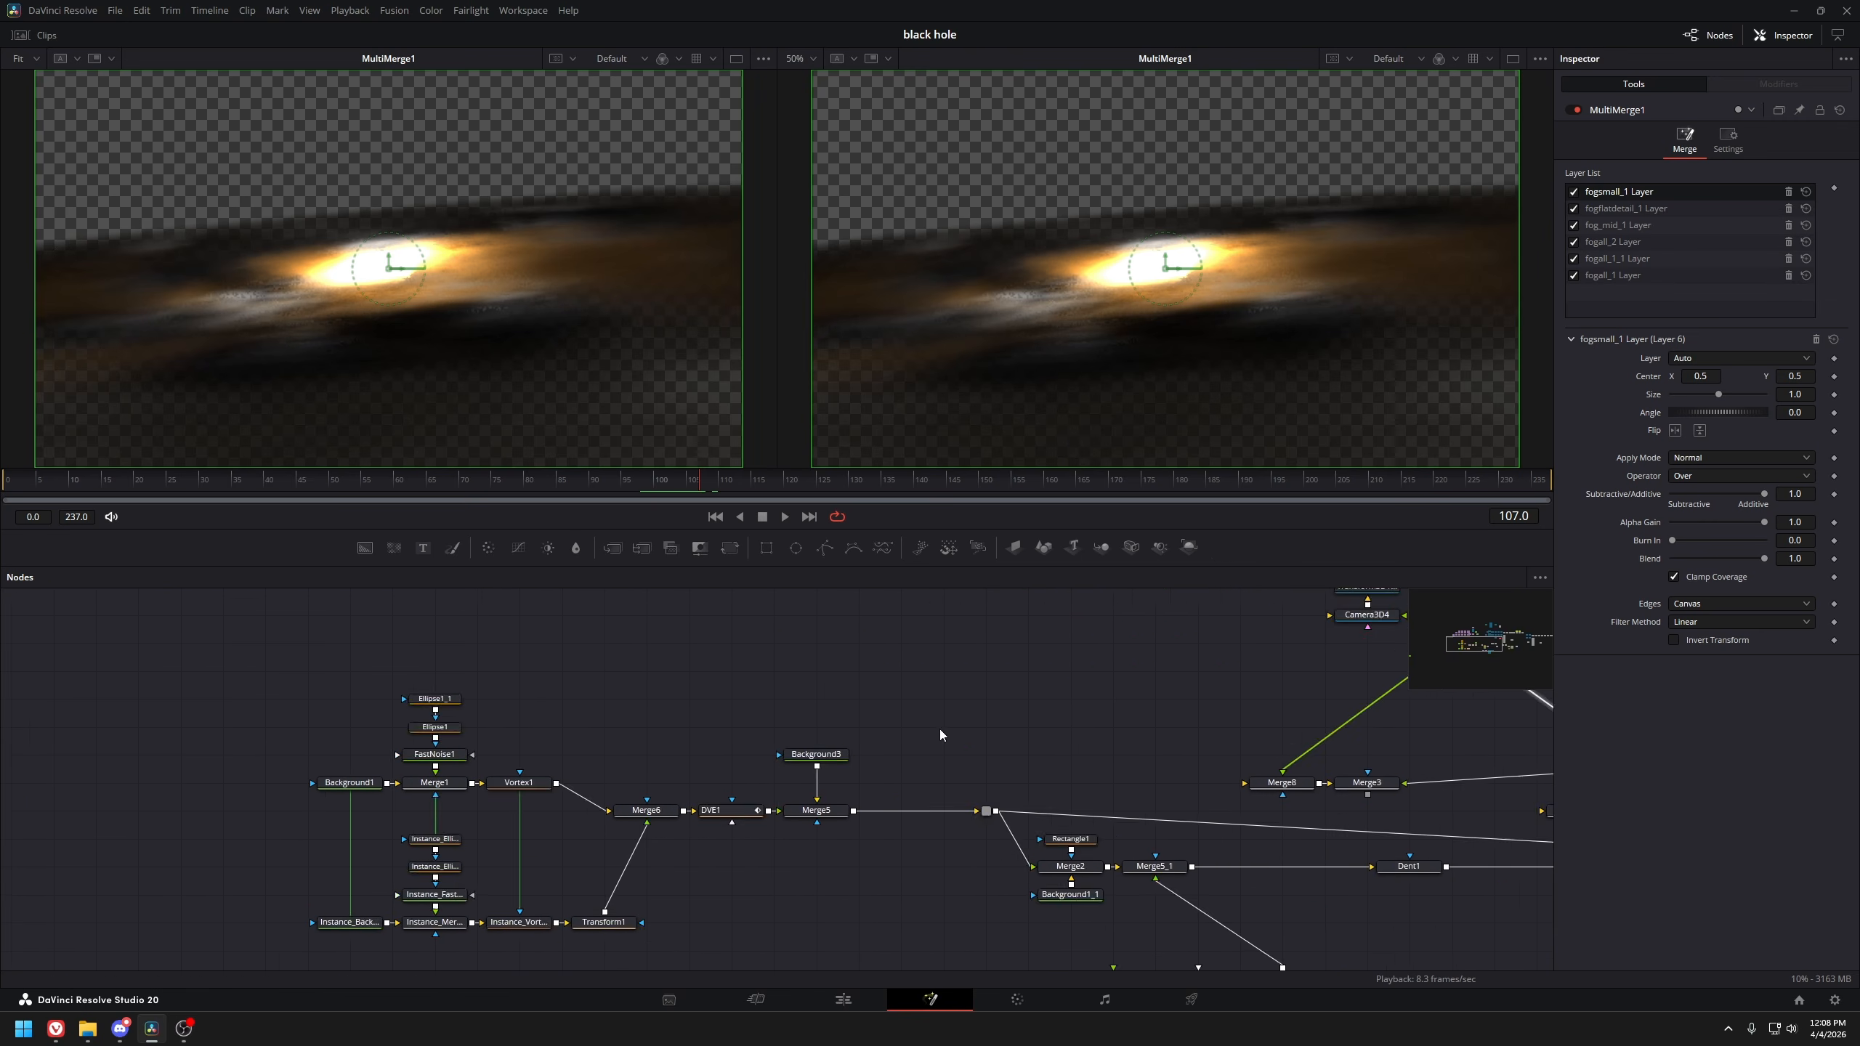
pyautogui.moveTo(1323, 763); pyautogui.dragTo(797, 801)
pyautogui.moveTo(429, 818); pyautogui.dragTo(742, 761)
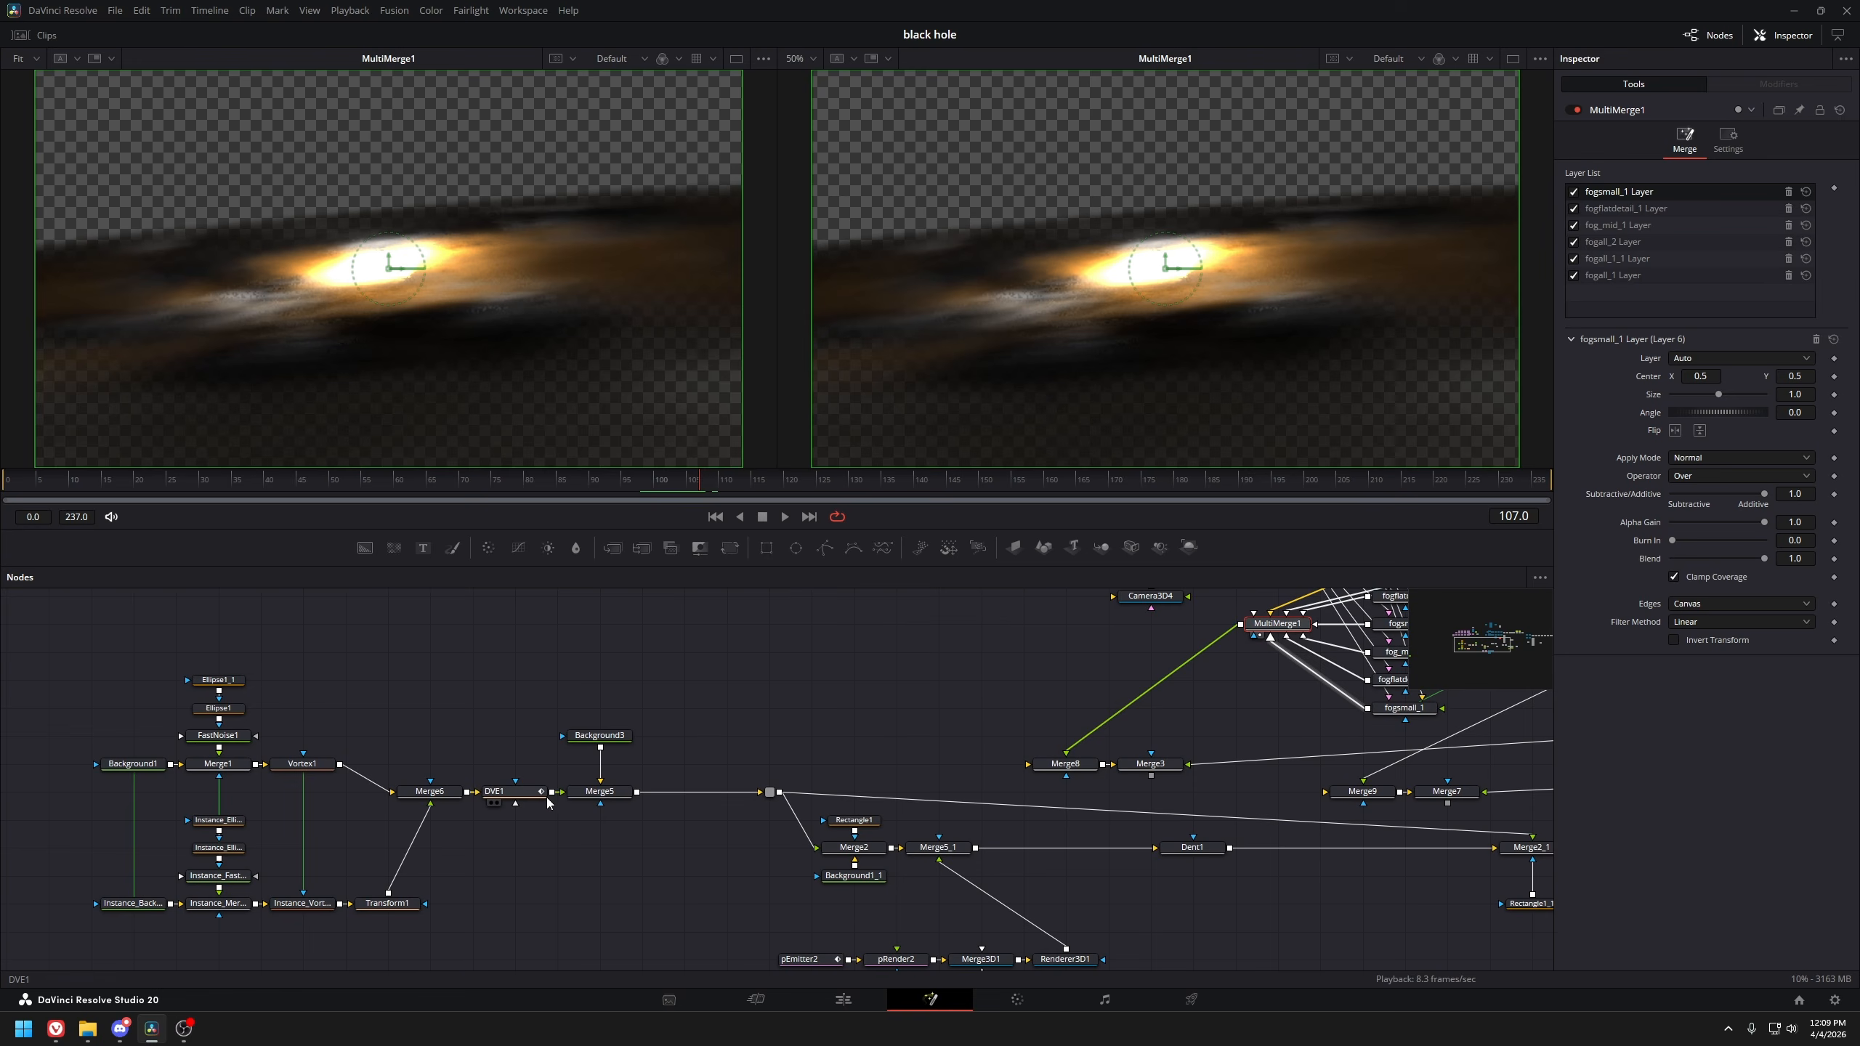
pyautogui.click(602, 790)
pyautogui.press('1')
# View the masked upper half at Merge2 and the bent disk composite at Merge2_1 in the first viewer
pyautogui.moveTo(809, 822); pyautogui.dragTo(364, 778)
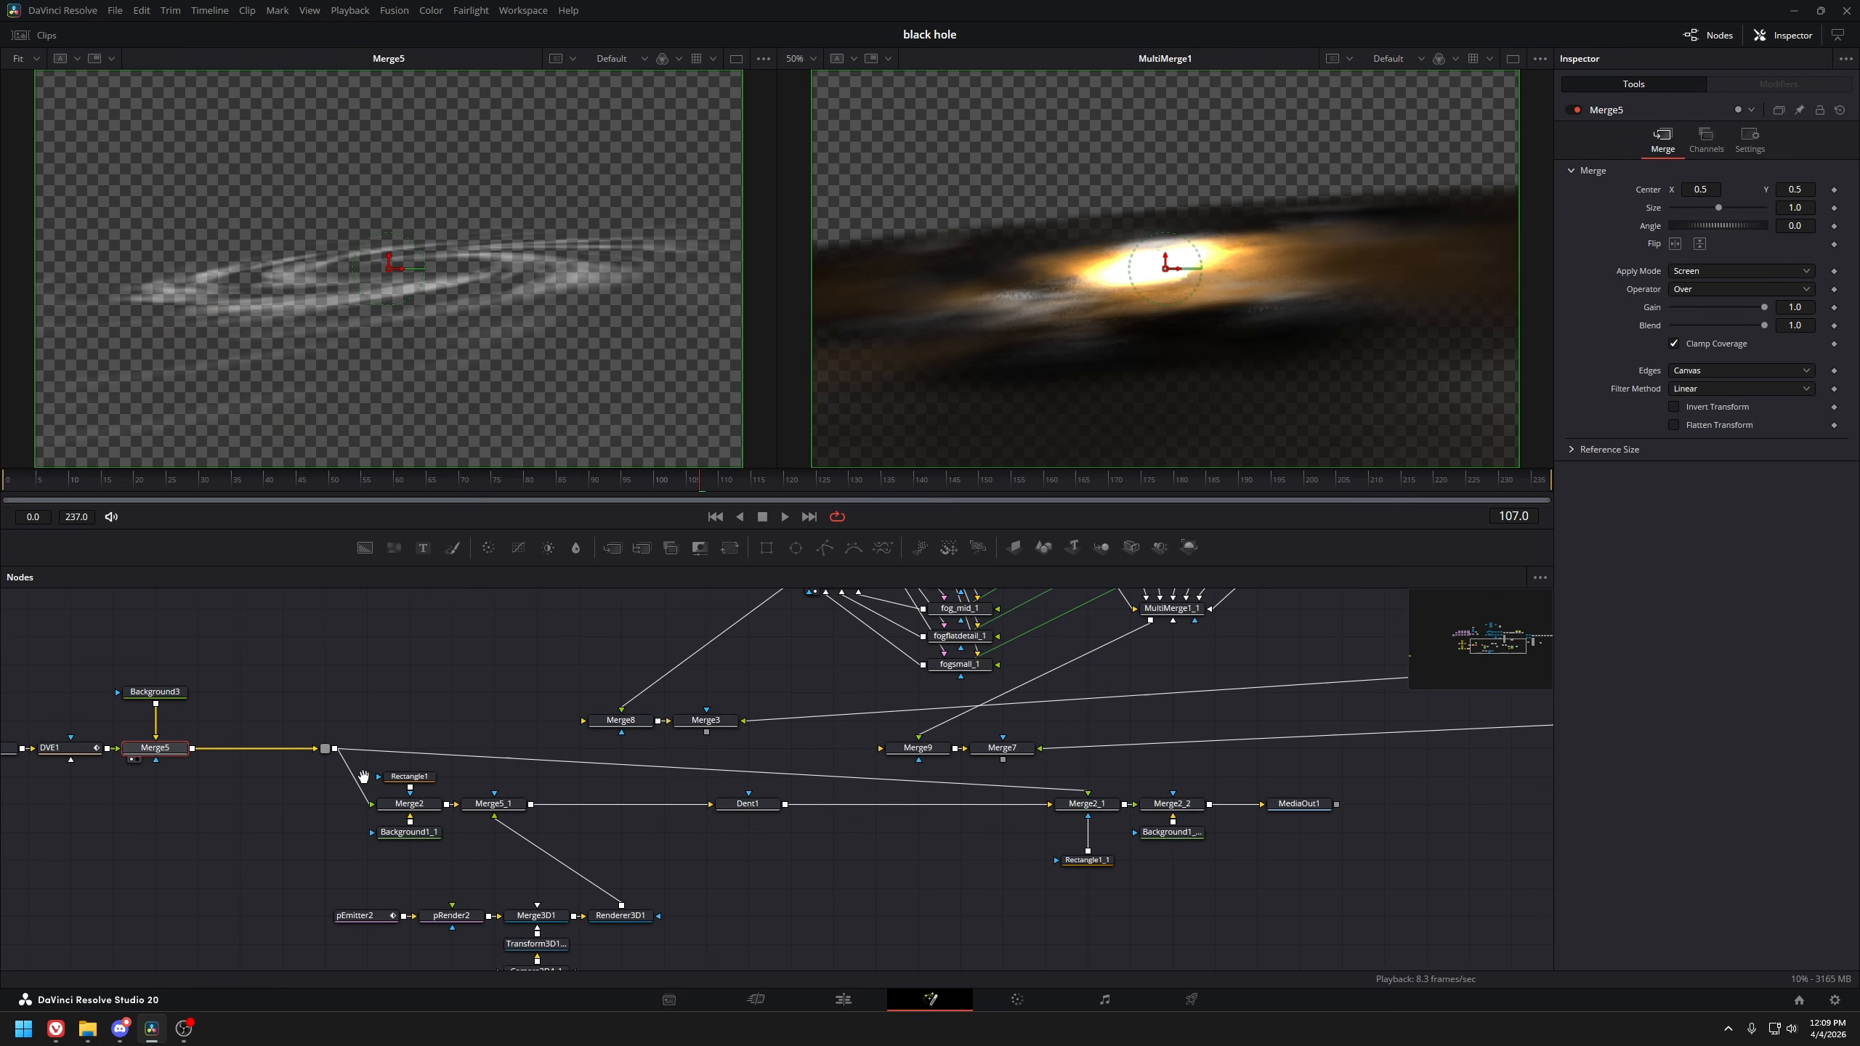
pyautogui.click(408, 803)
pyautogui.press('1')
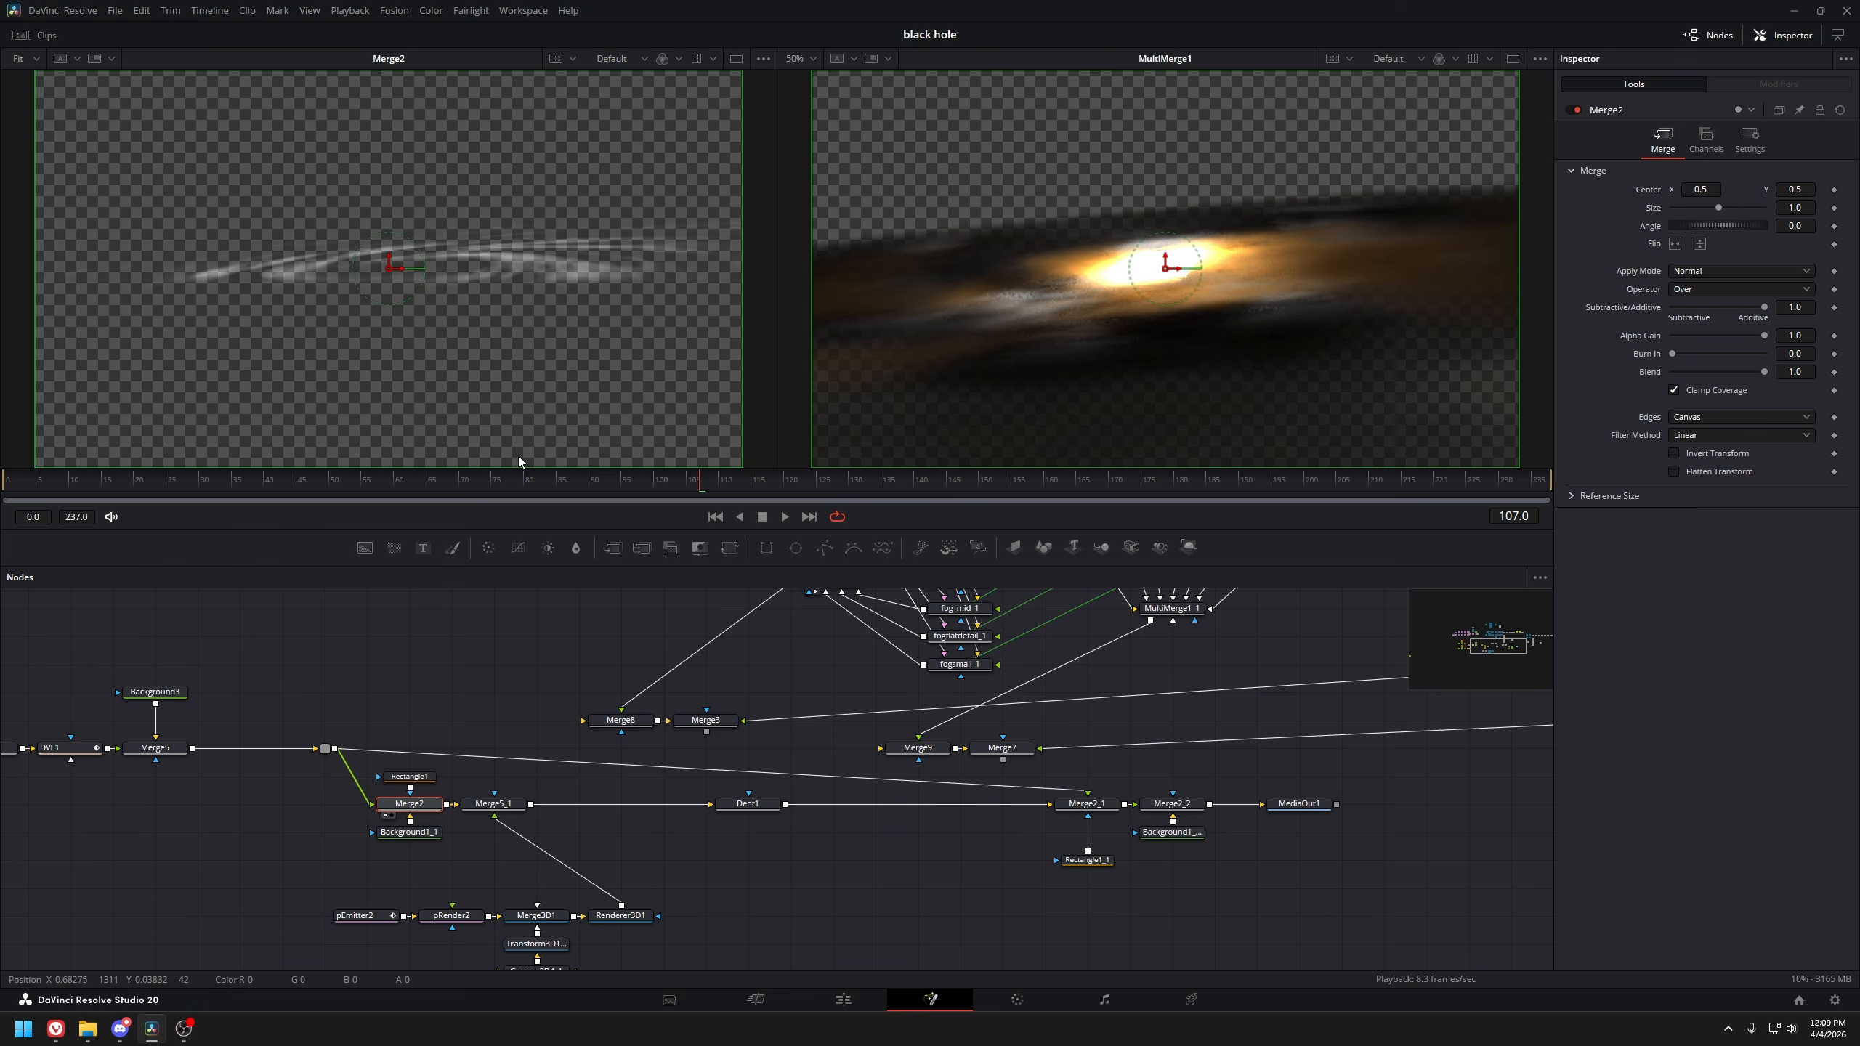
pyautogui.click(1105, 808)
pyautogui.press('1')
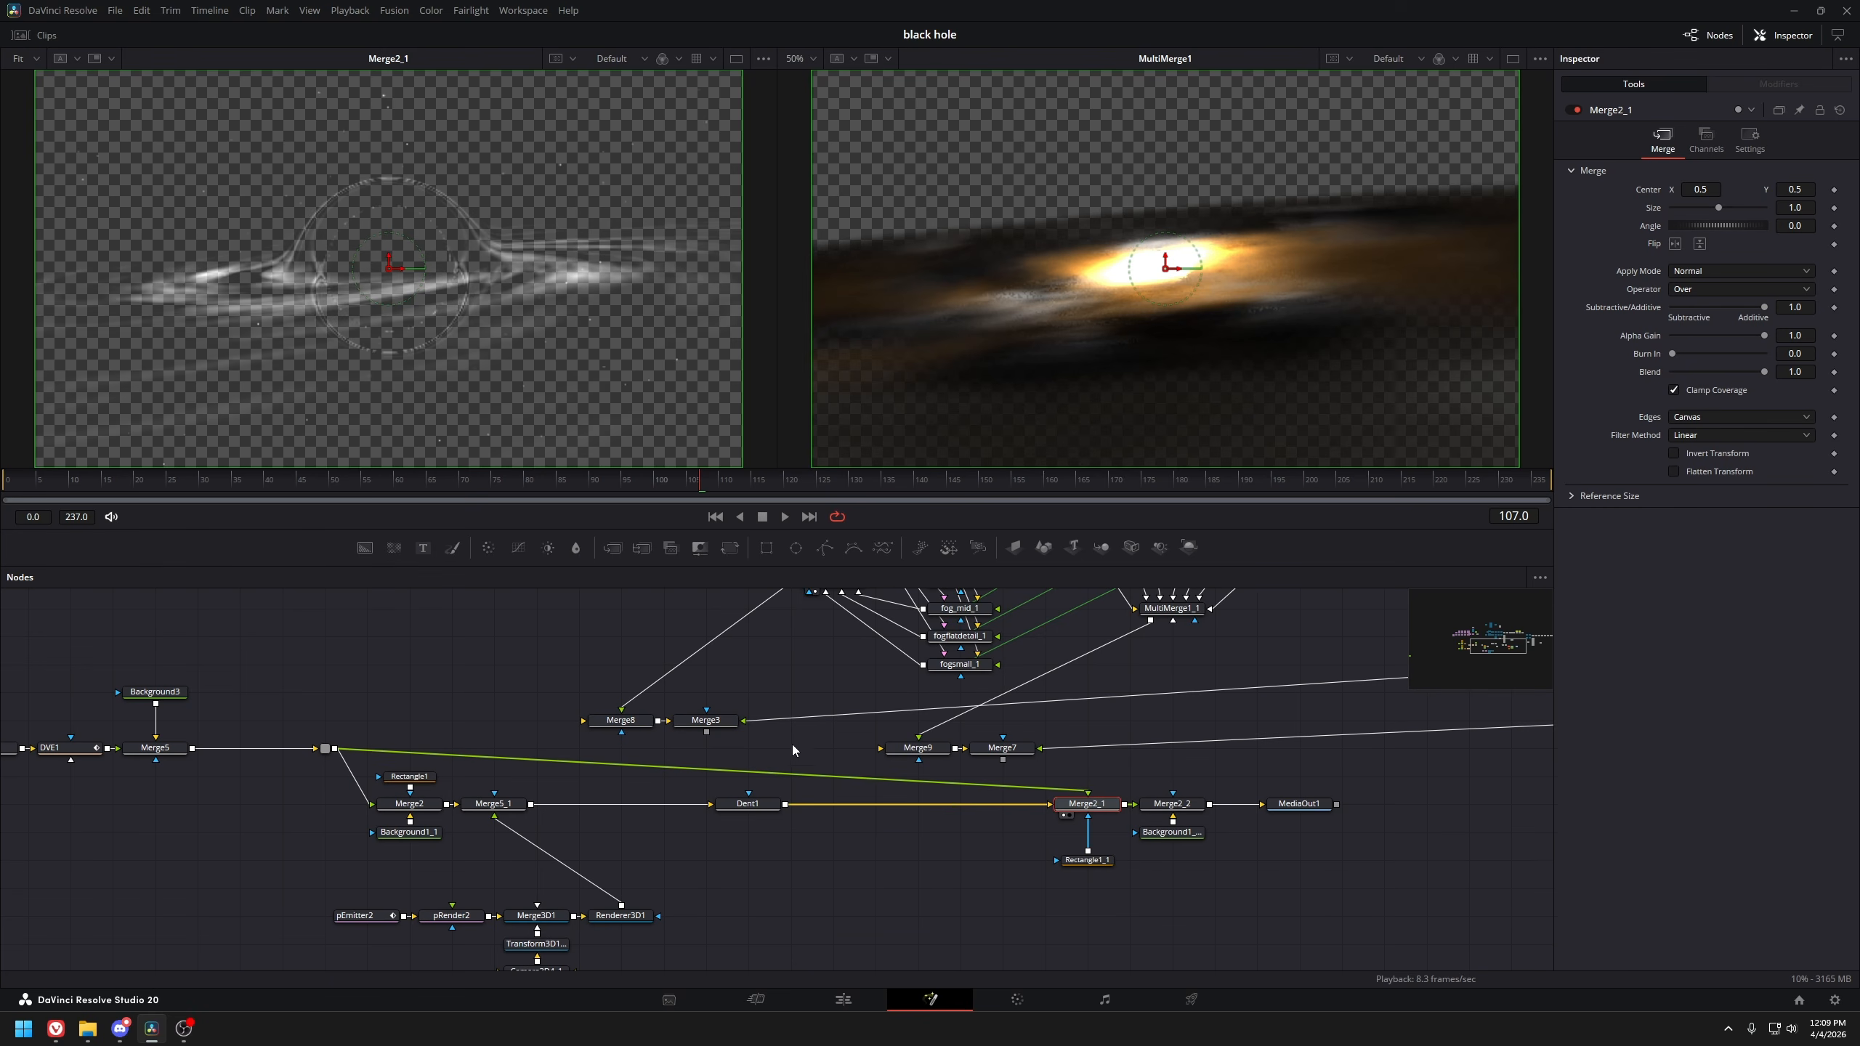
# Move the fog_mid node back into the fog node column above fogflat
pyautogui.moveTo(731, 684); pyautogui.dragTo(466, 871)
pyautogui.moveTo(671, 692); pyautogui.dragTo(513, 777)
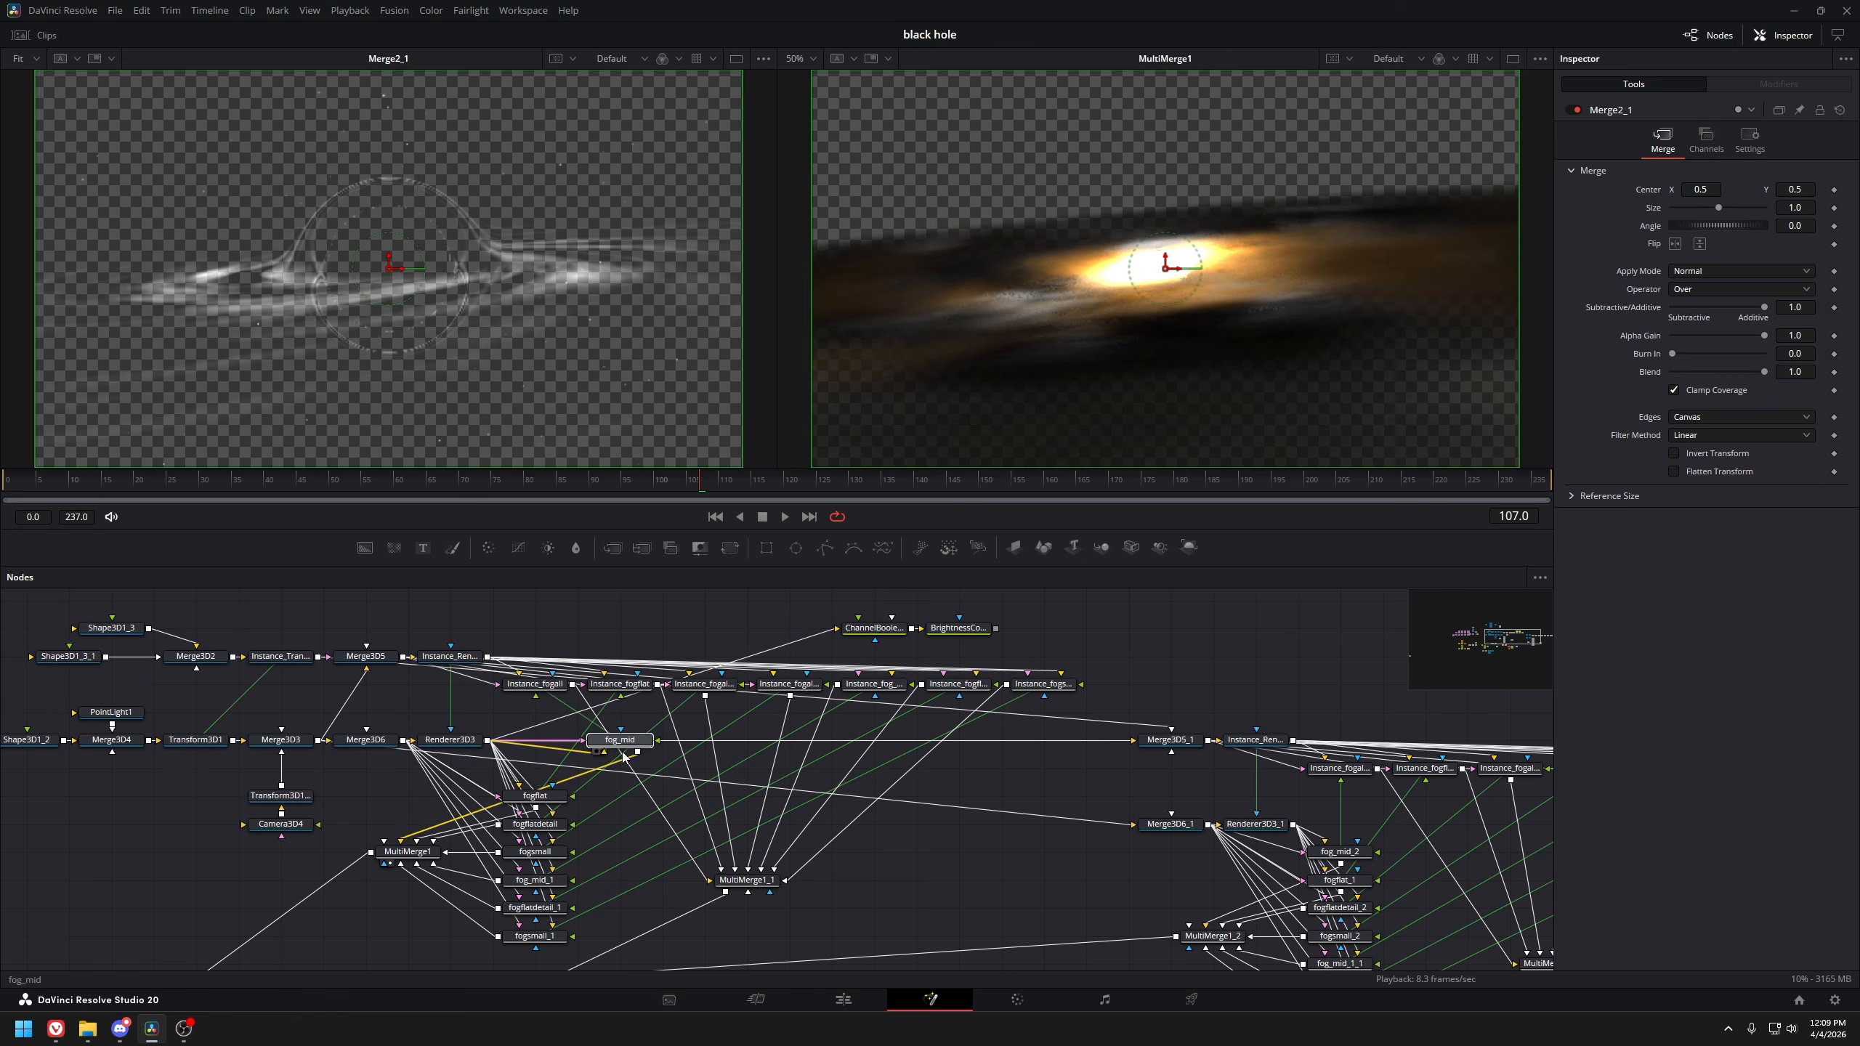
pyautogui.moveTo(621, 748); pyautogui.dragTo(537, 777)
# Compare the Instance_fogall fog with the fog_mid fog in the first viewer
pyautogui.click(564, 686)
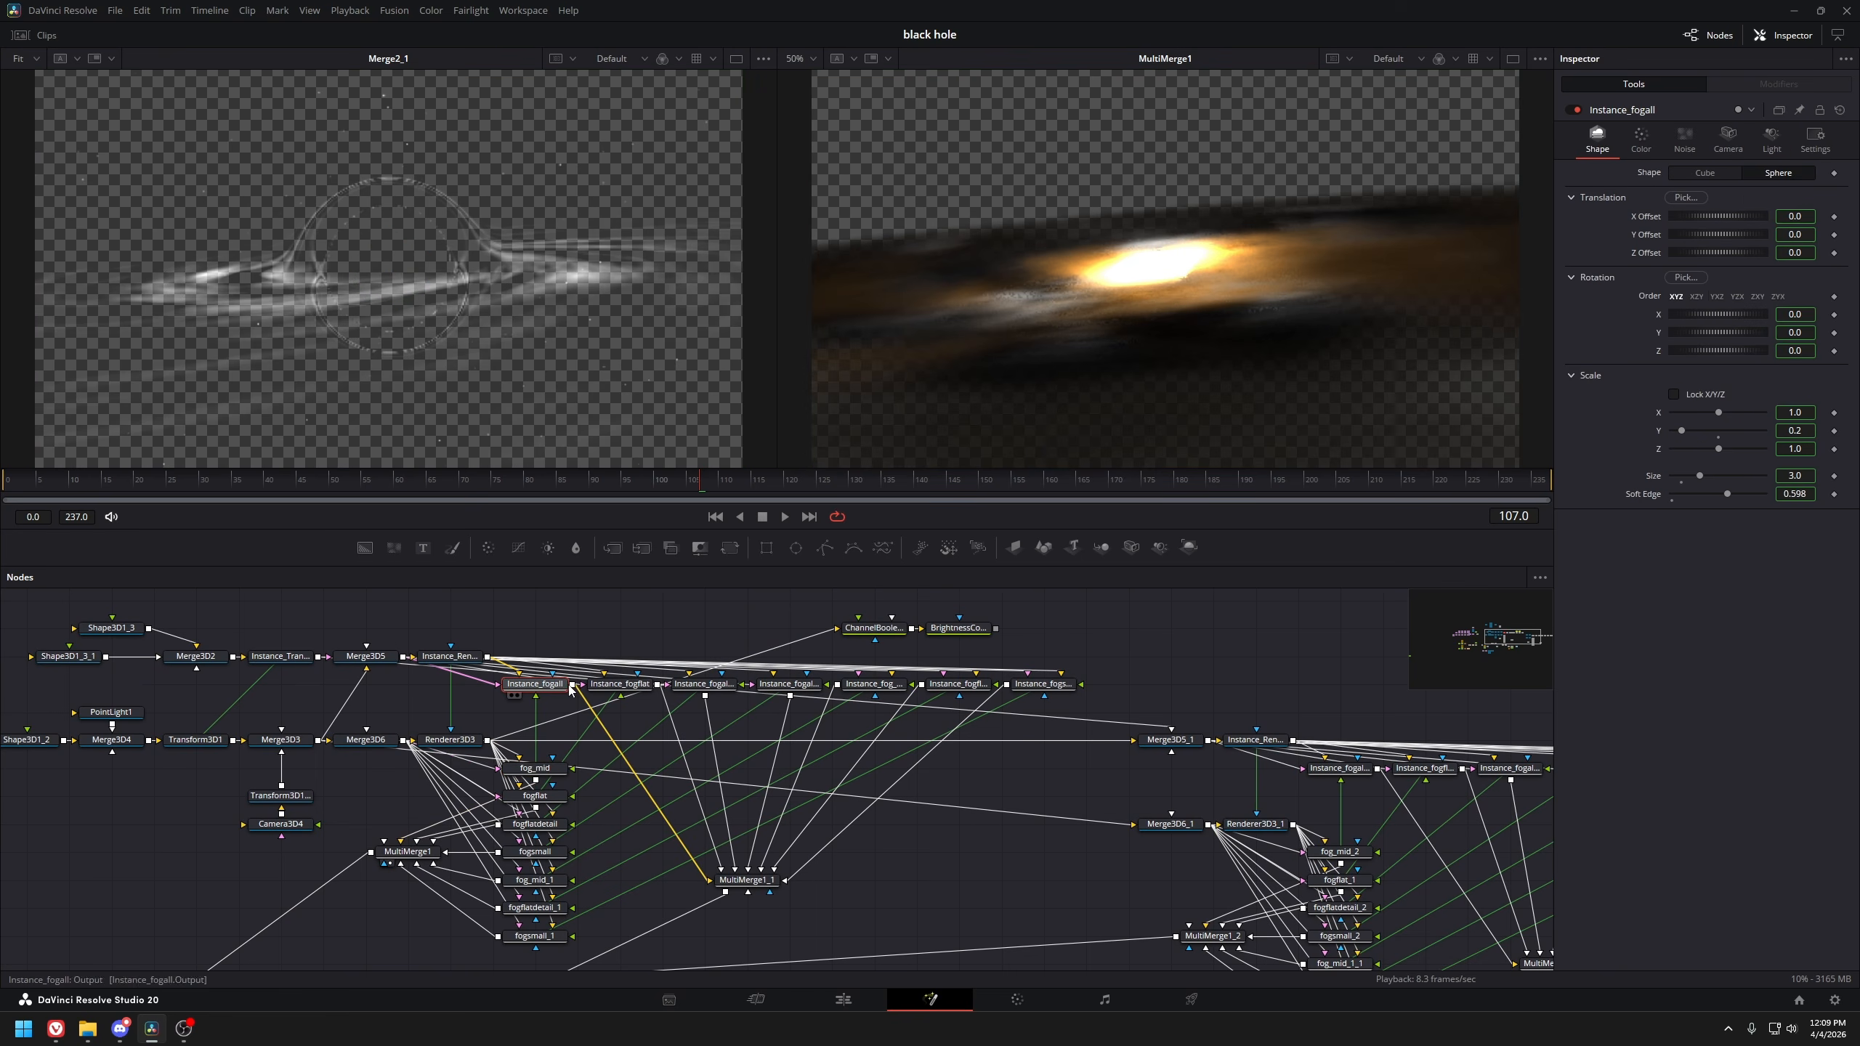
pyautogui.press('1')
pyautogui.click(550, 769)
pyautogui.press('1')
pyautogui.click(550, 685)
pyautogui.press('1')
# View Instance_fogflat, Instance_fogall_1_1 and the combined instanced fog of MultiMerge1_1 in the first viewer
pyautogui.click(632, 685)
pyautogui.press('1')
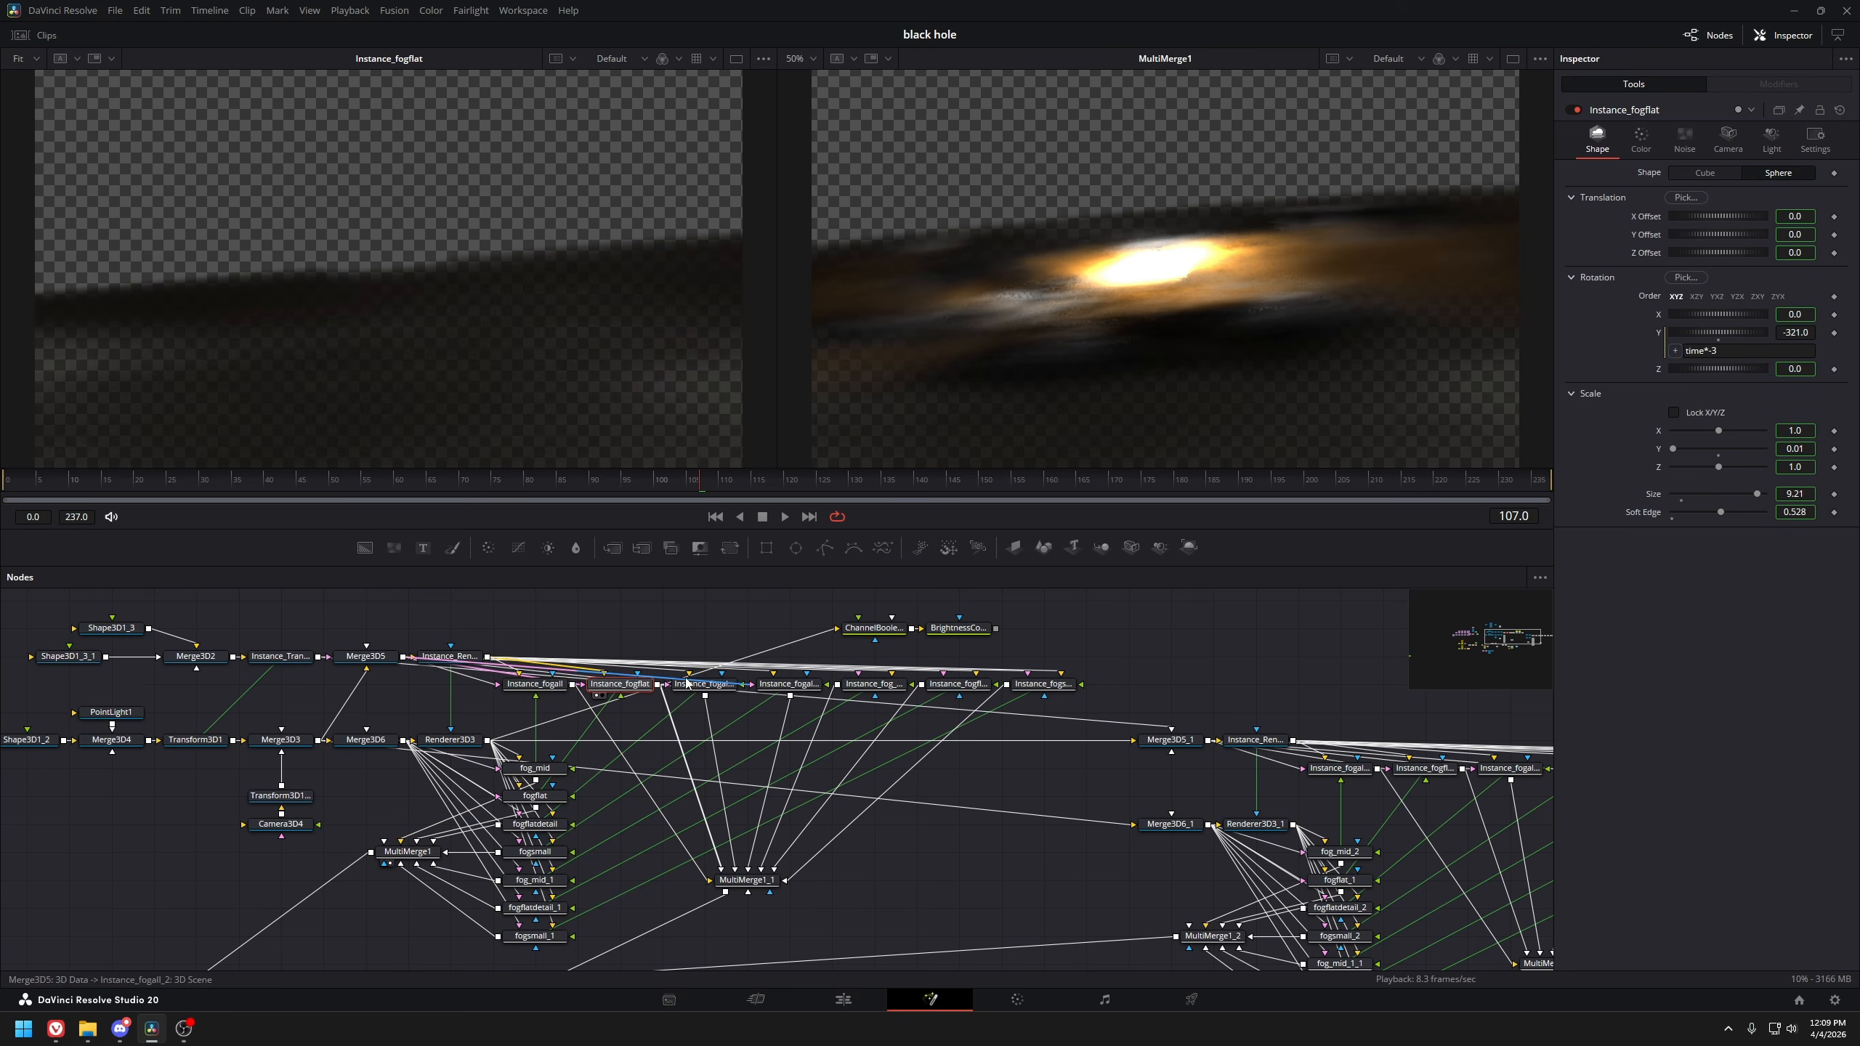
pyautogui.click(687, 684)
pyautogui.press('1')
pyautogui.click(747, 879)
pyautogui.press('1')
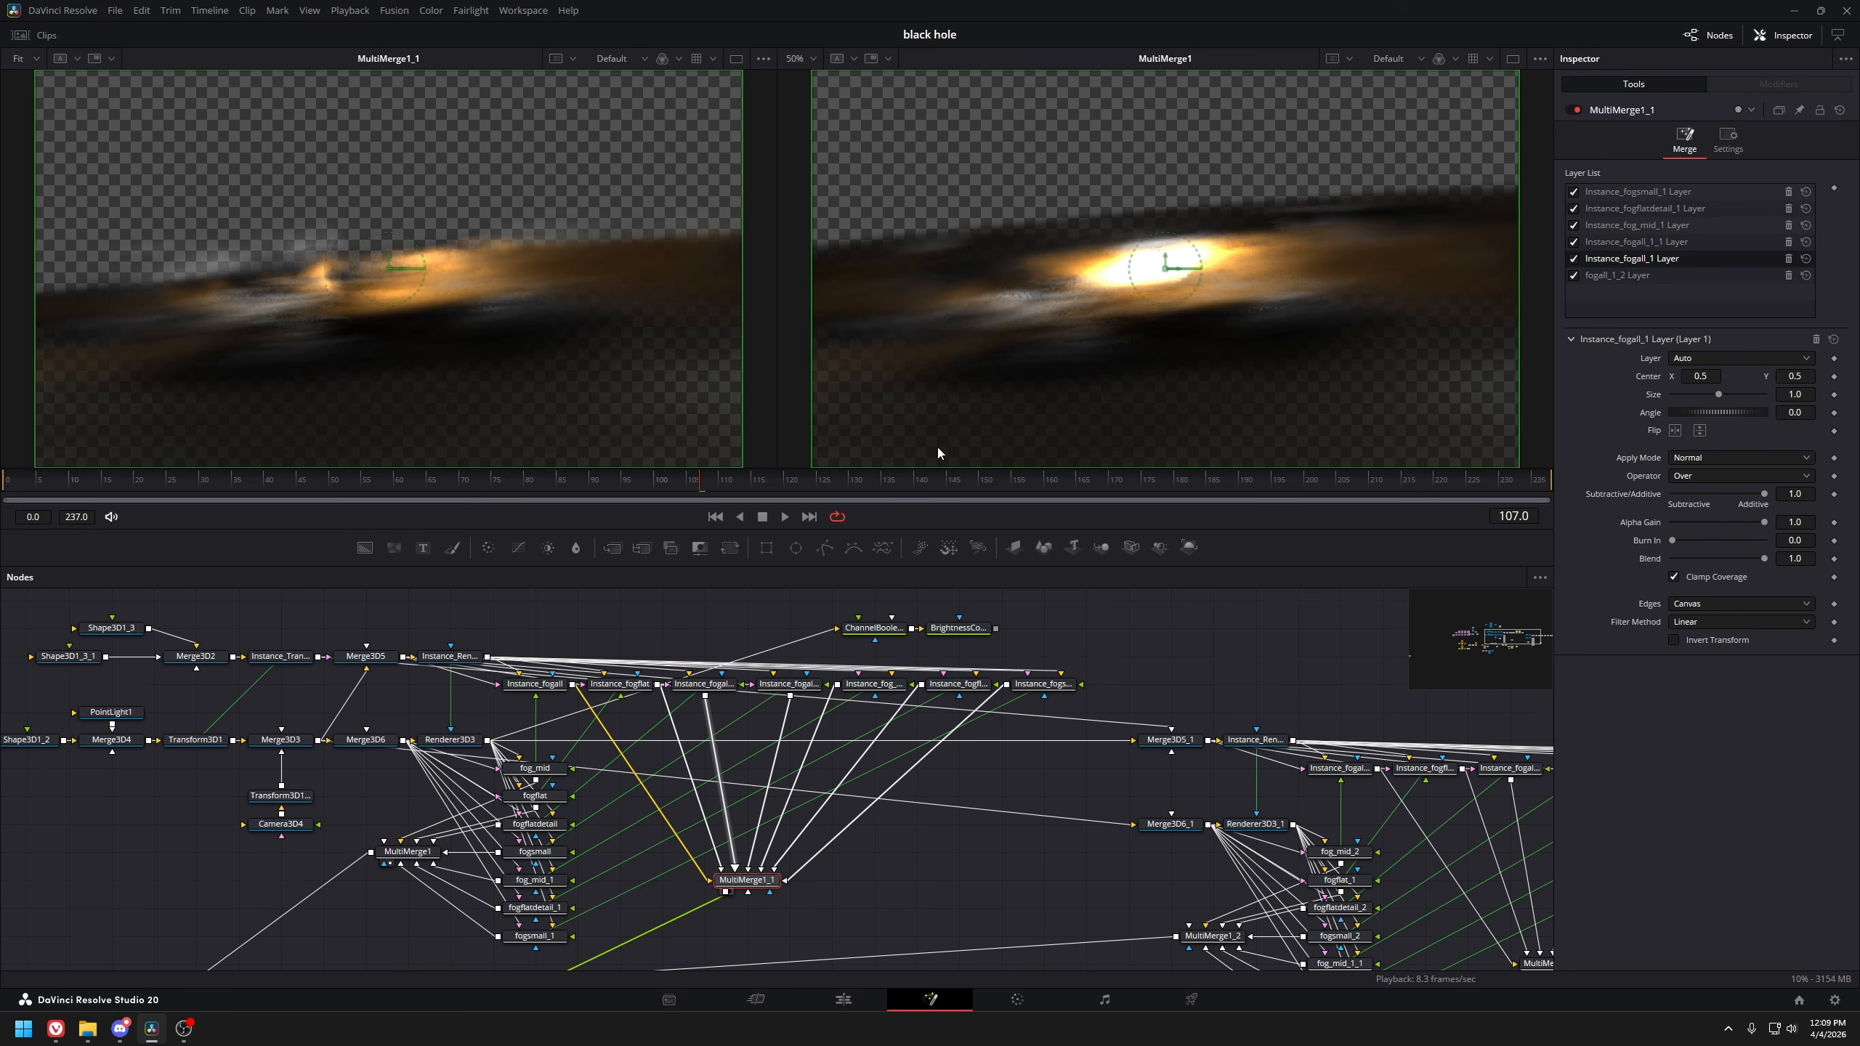
# View the Merge3D3 scene and the Merge3D5 scene in the first viewer
pyautogui.moveTo(292, 665); pyautogui.dragTo(706, 697)
pyautogui.scroll(2, 611, 700)
pyautogui.moveTo(619, 806); pyautogui.dragTo(542, 827)
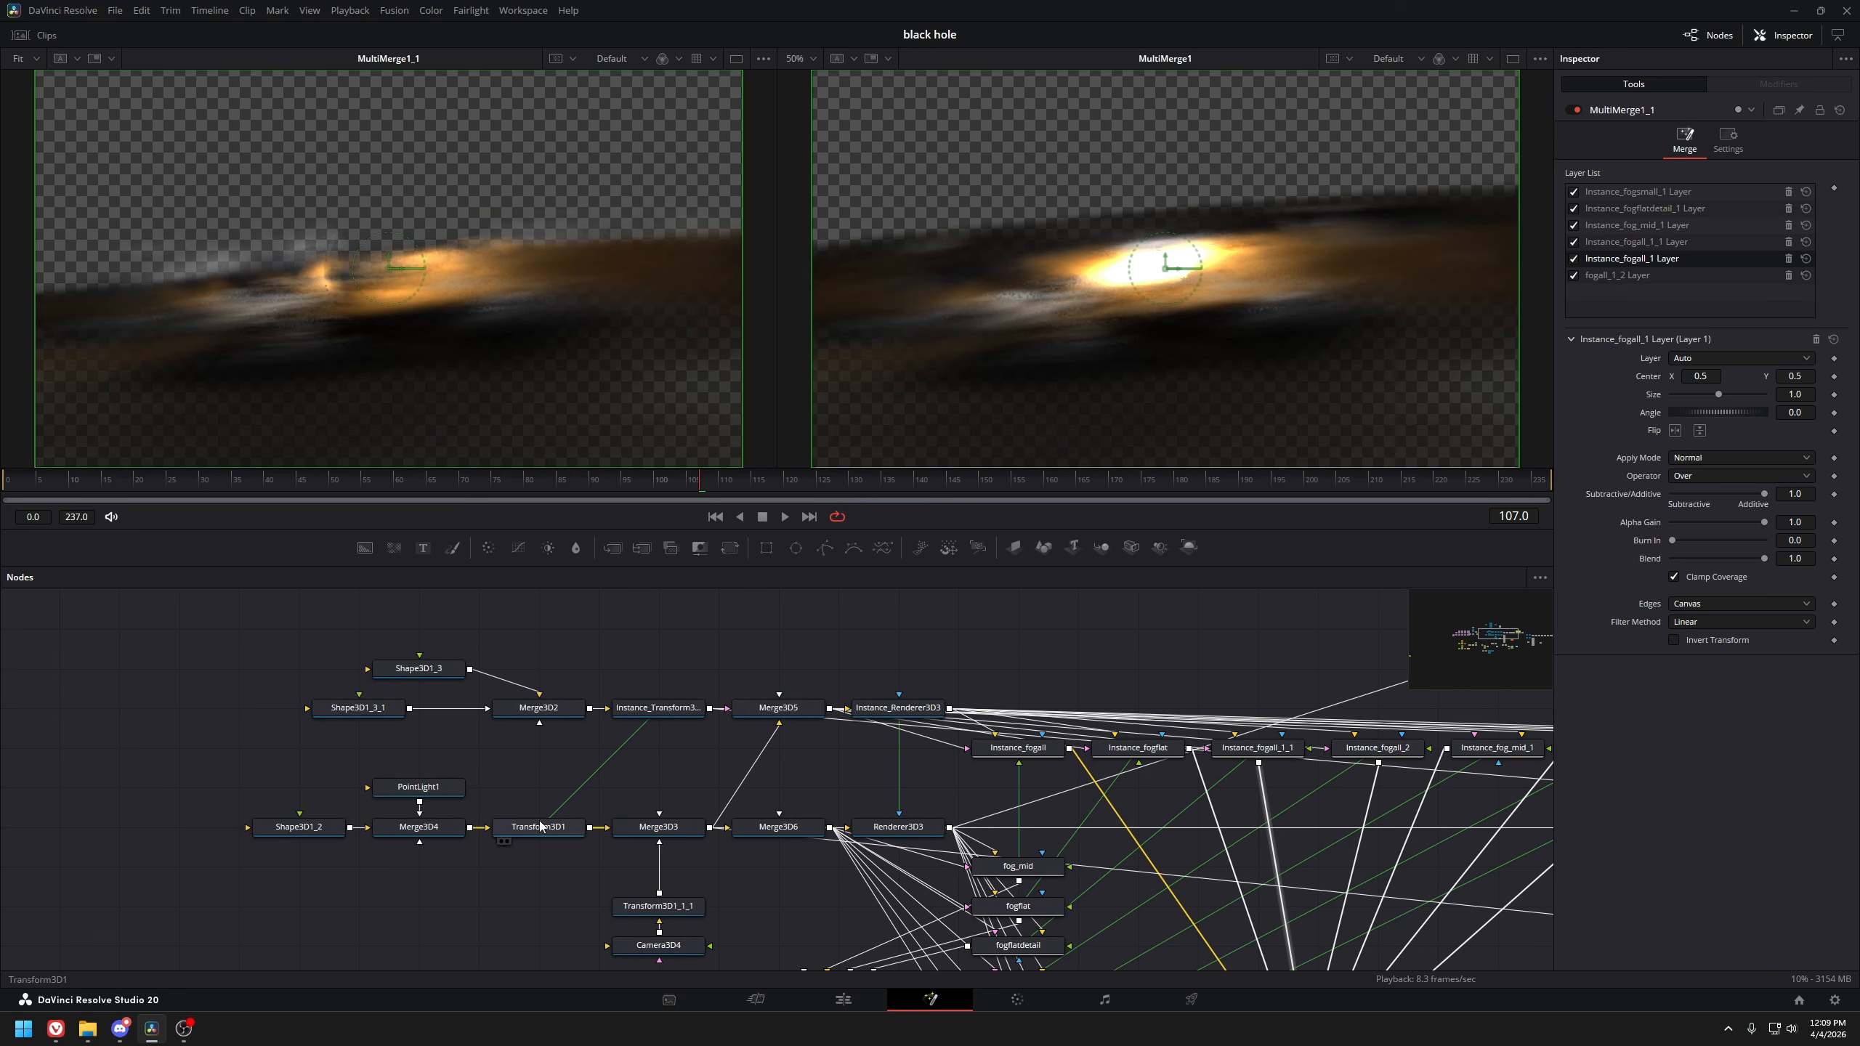
pyautogui.click(652, 826)
pyautogui.click(761, 711)
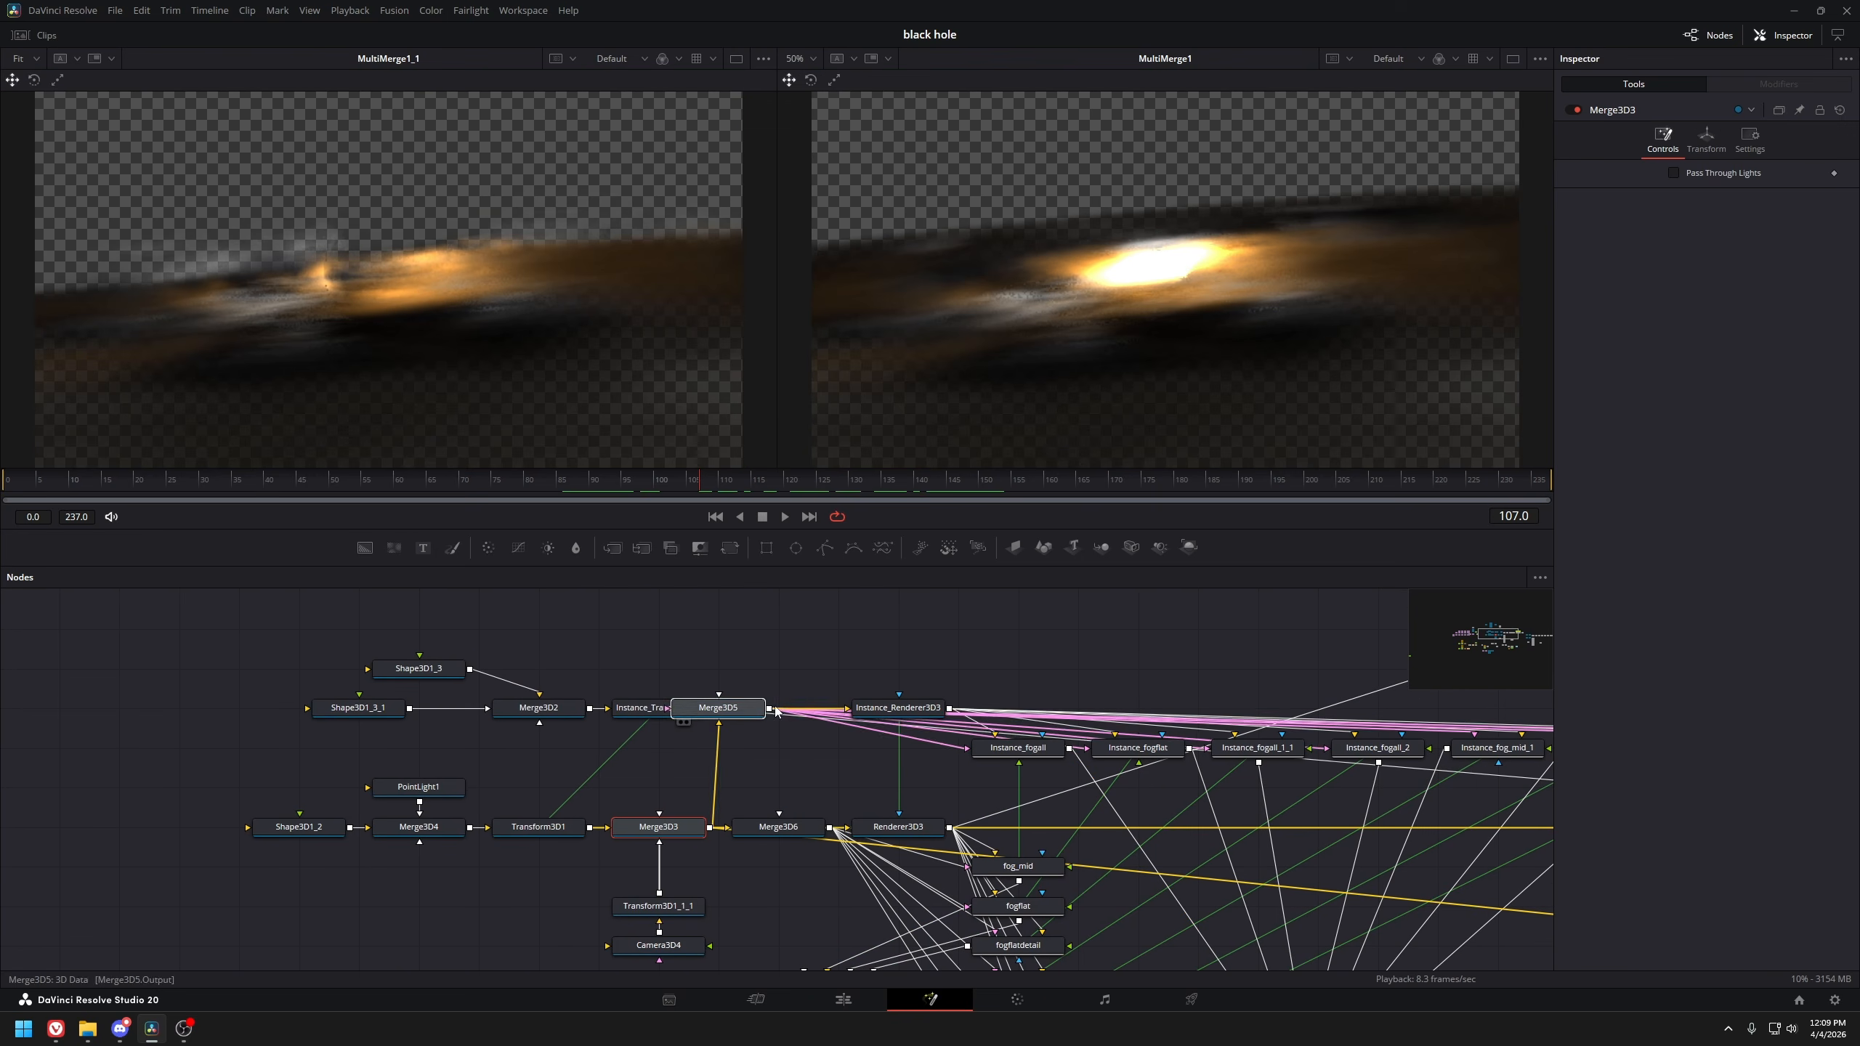
pyautogui.moveTo(762, 715); pyautogui.dragTo(707, 745)
pyautogui.press('1')
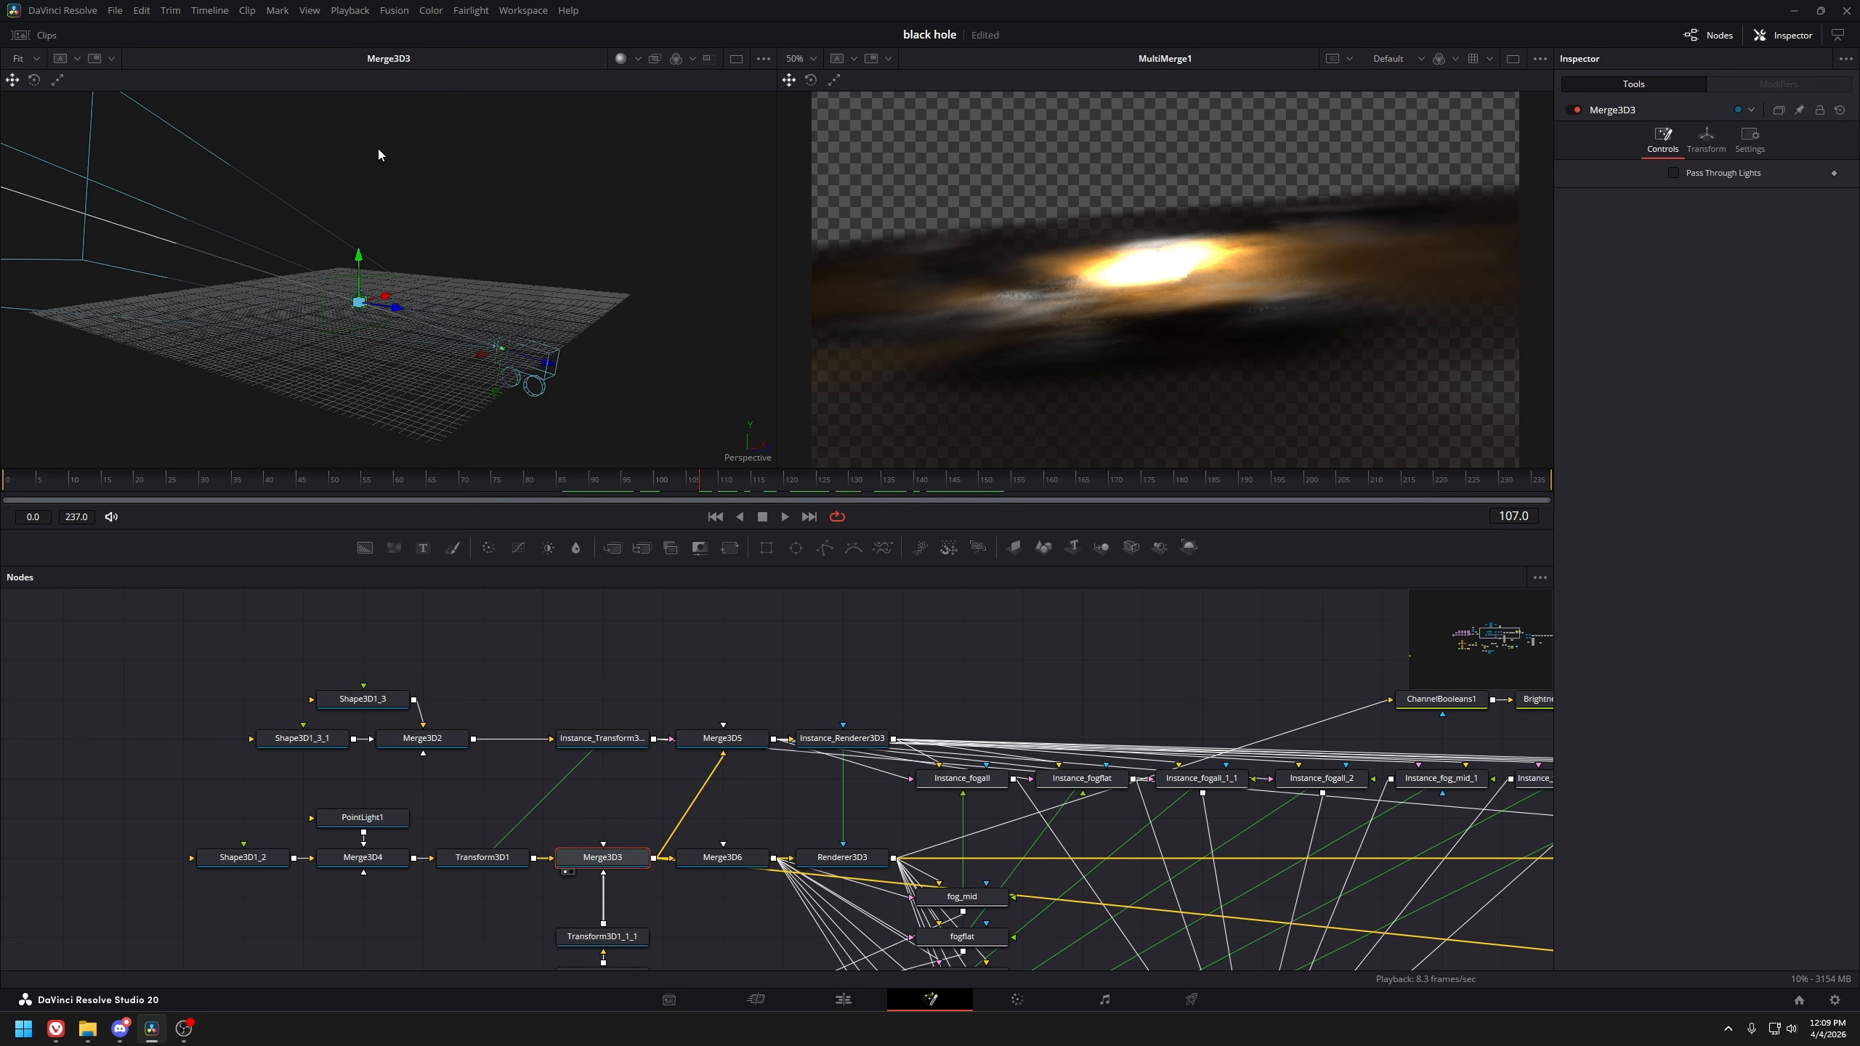
pyautogui.click(733, 742)
pyautogui.press('1')
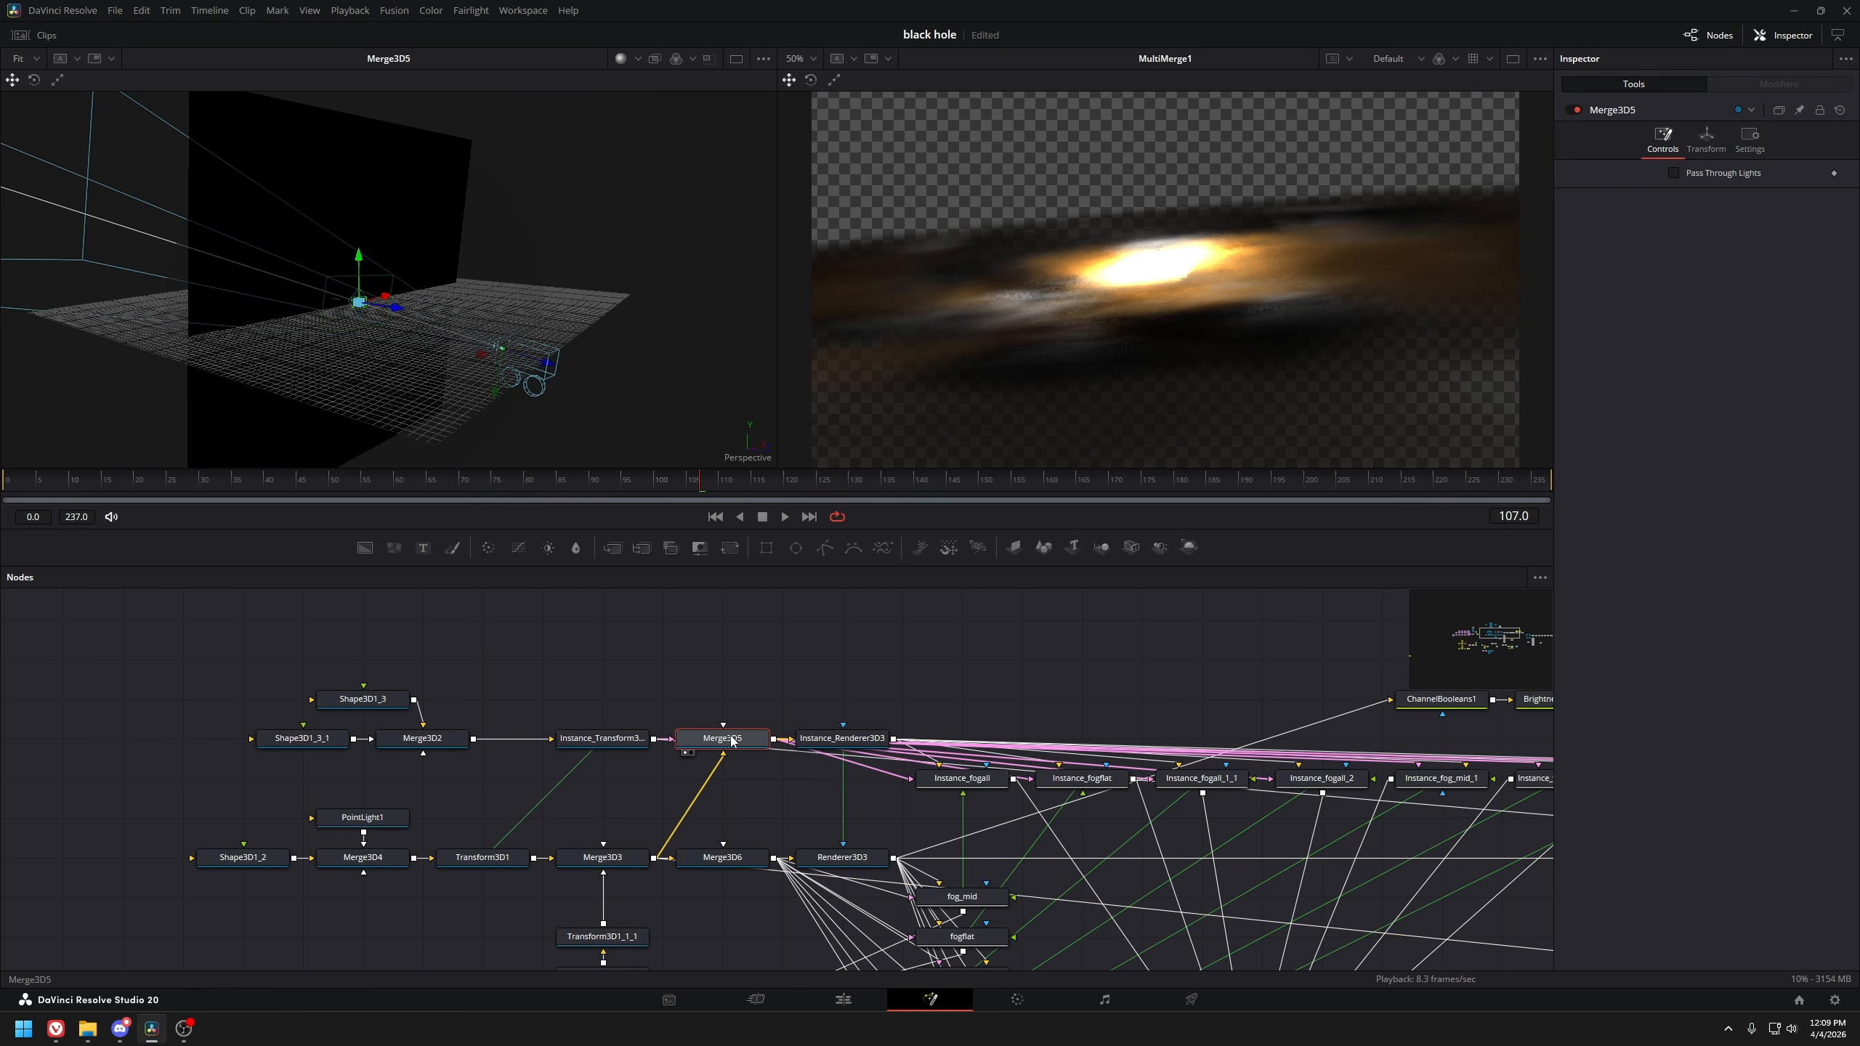
# Examine the target expressions that aim the Shape3D1_3_1 plane at the camera
pyautogui.click(399, 744)
pyautogui.click(302, 737)
pyautogui.press('1')
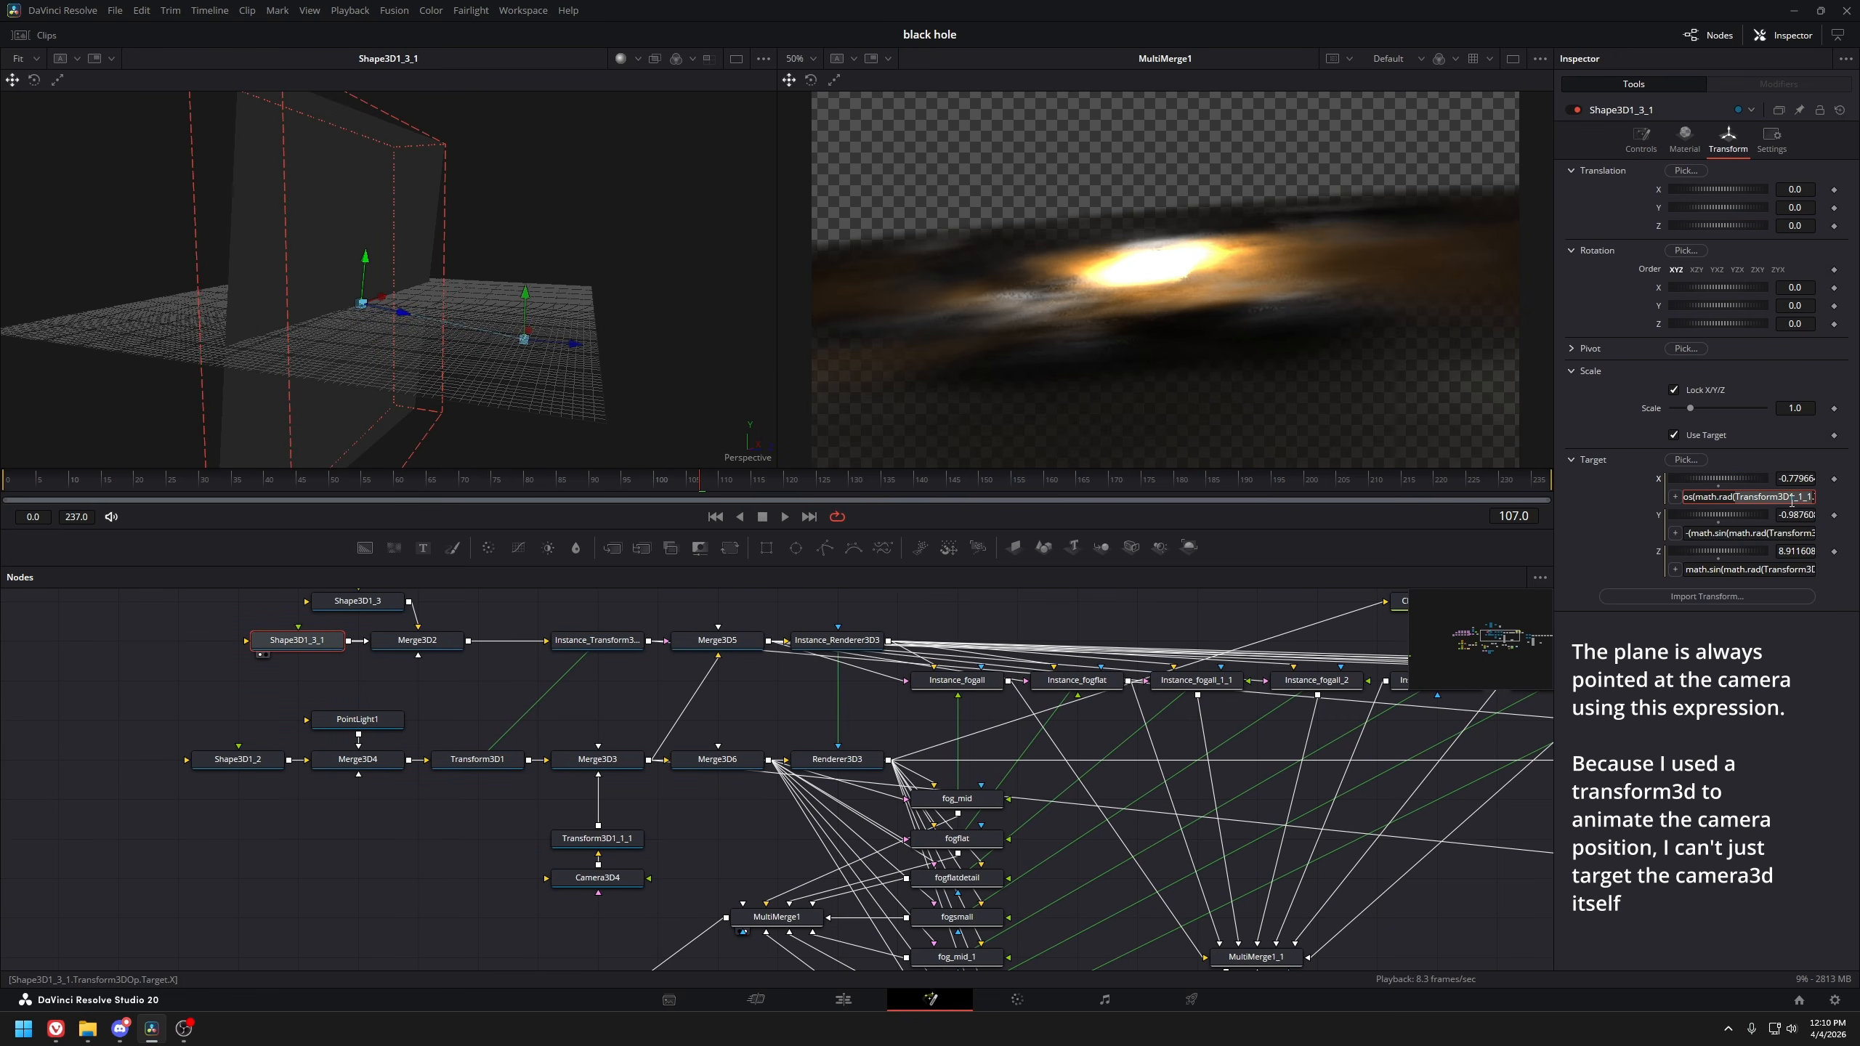
pyautogui.click(1796, 532)
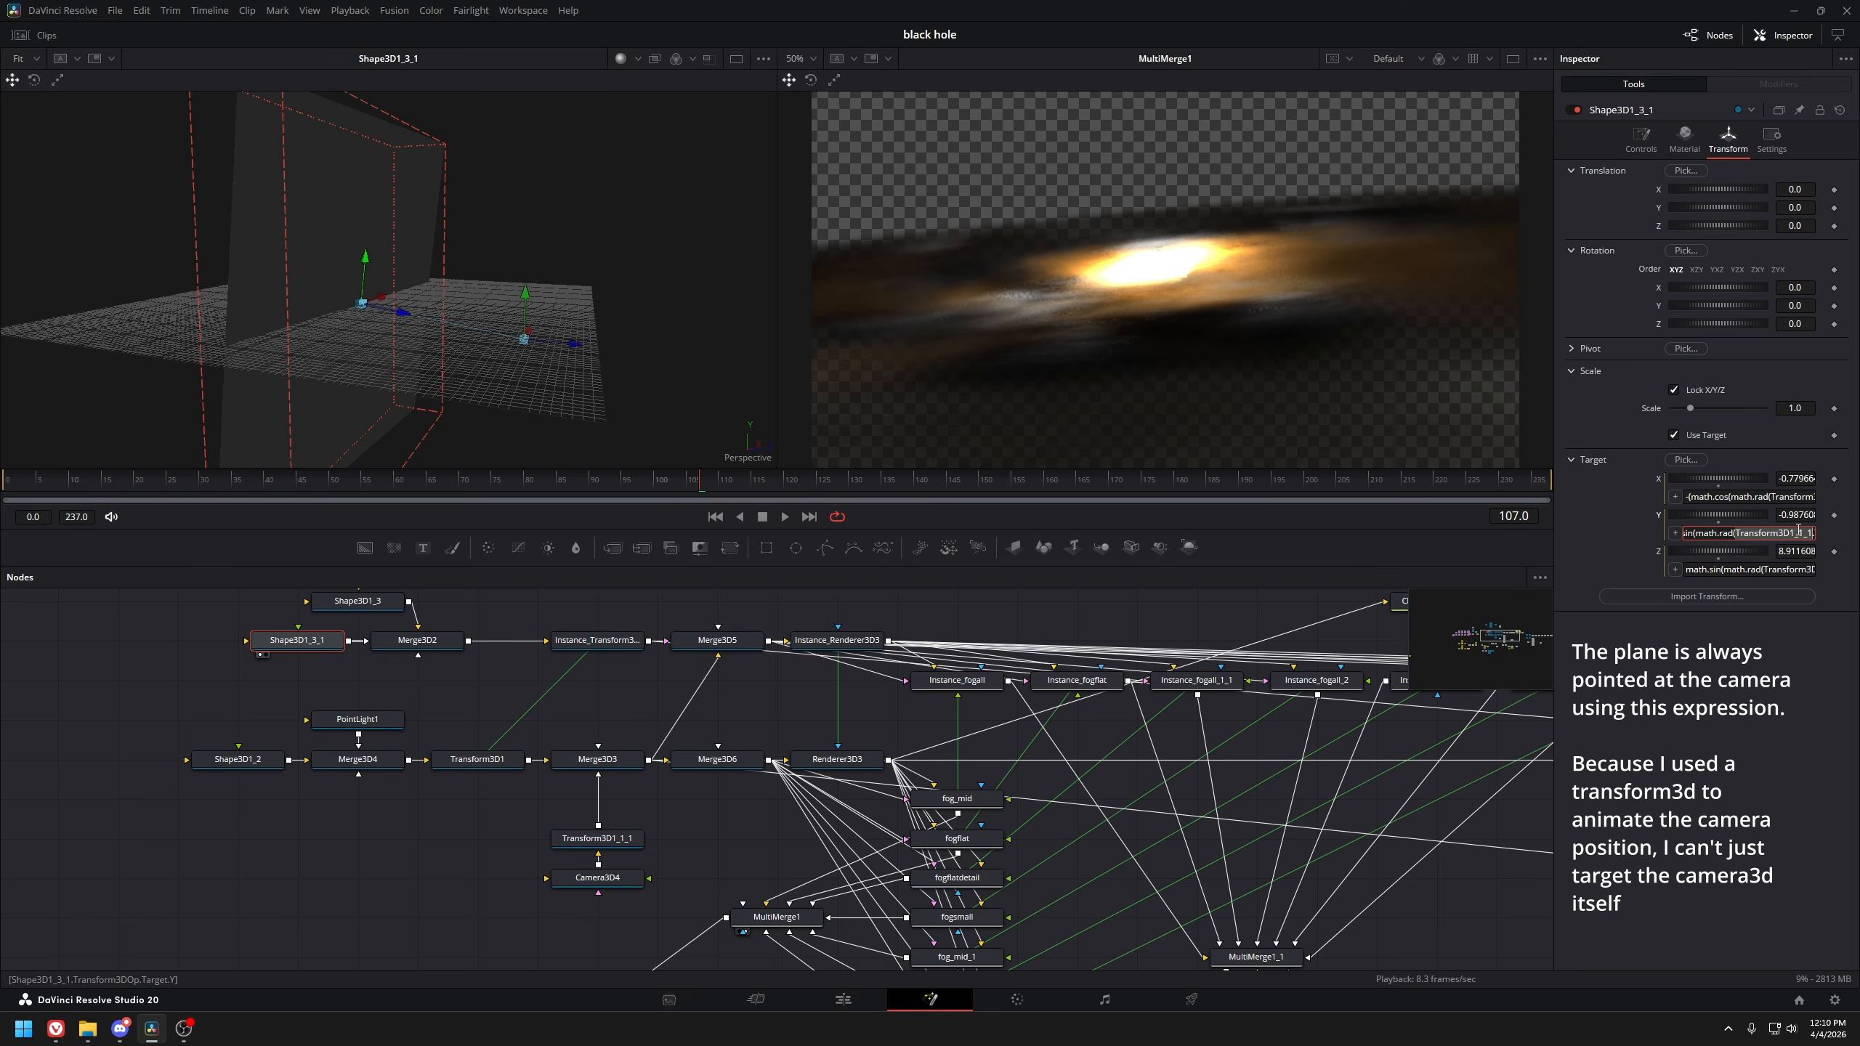
pyautogui.click(1753, 694)
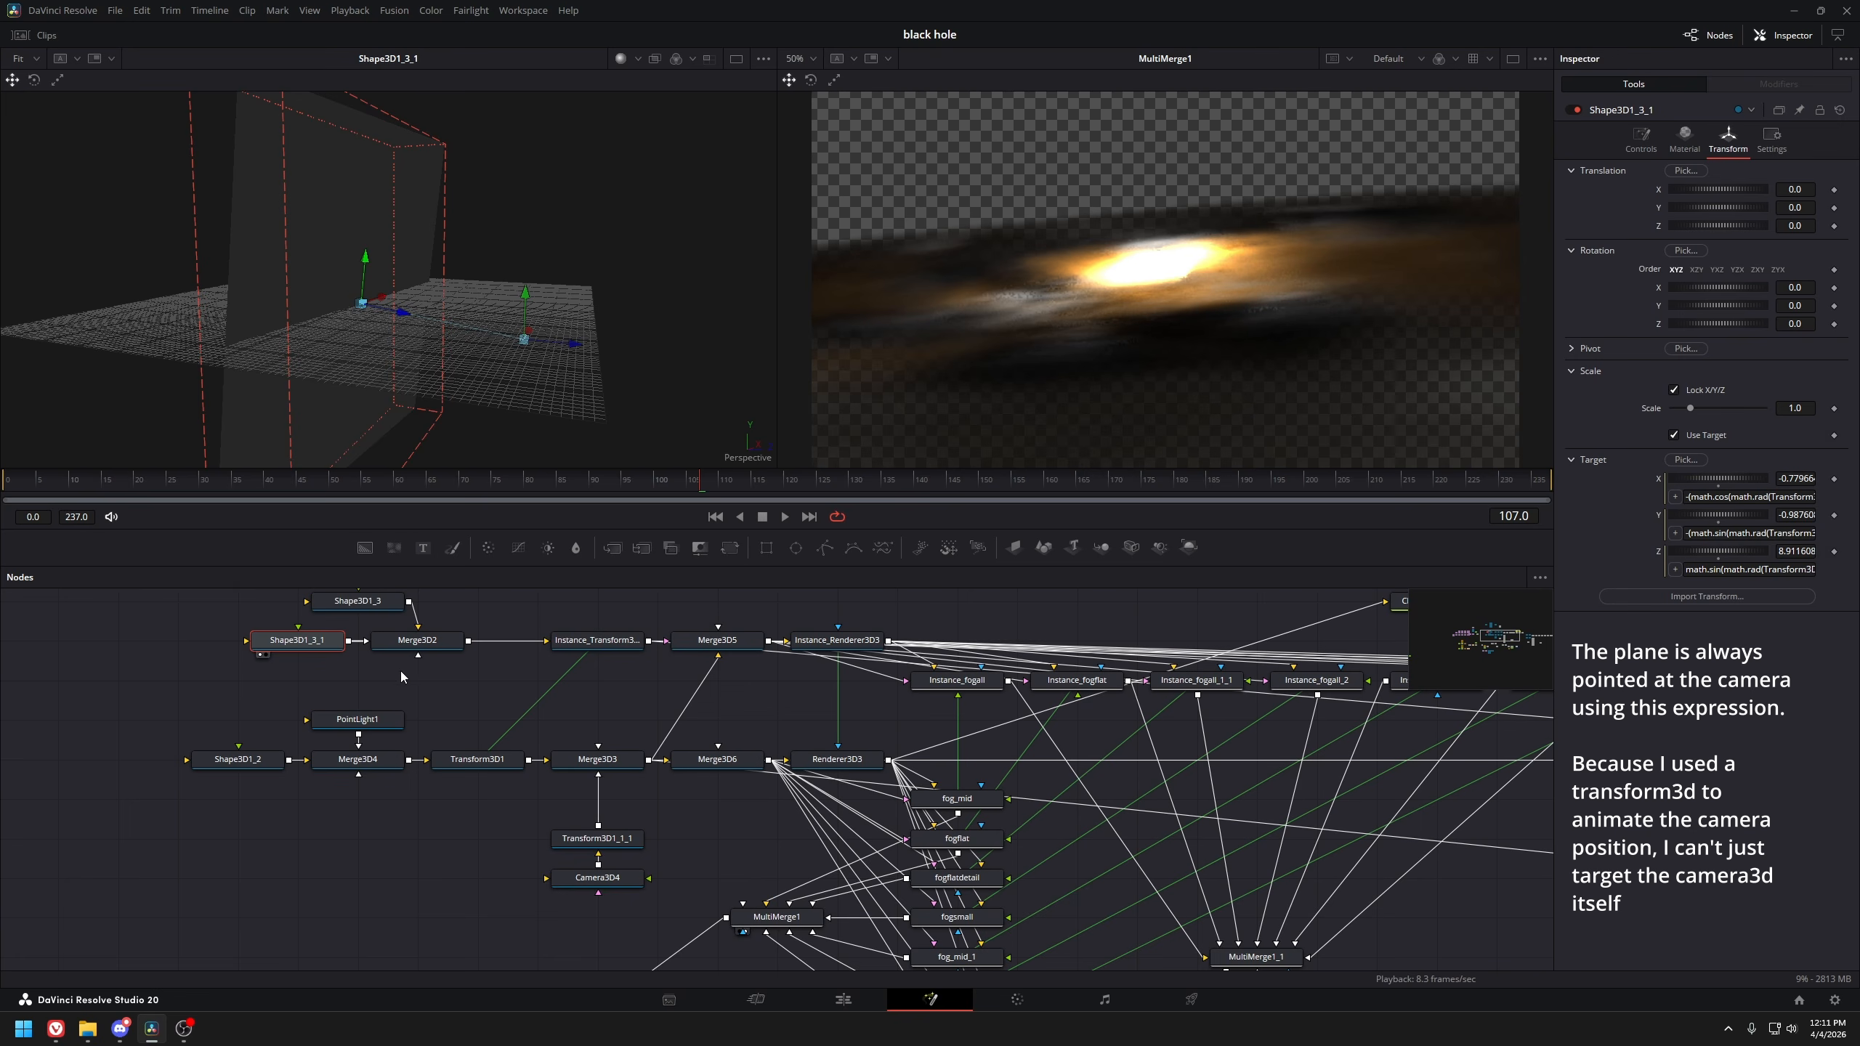
# View the Shape3D1_3 sphere in the first viewer from several angles
pyautogui.moveTo(447, 668); pyautogui.dragTo(408, 751)
pyautogui.click(327, 683)
pyautogui.press('1')
pyautogui.scroll(5, 368, 320)
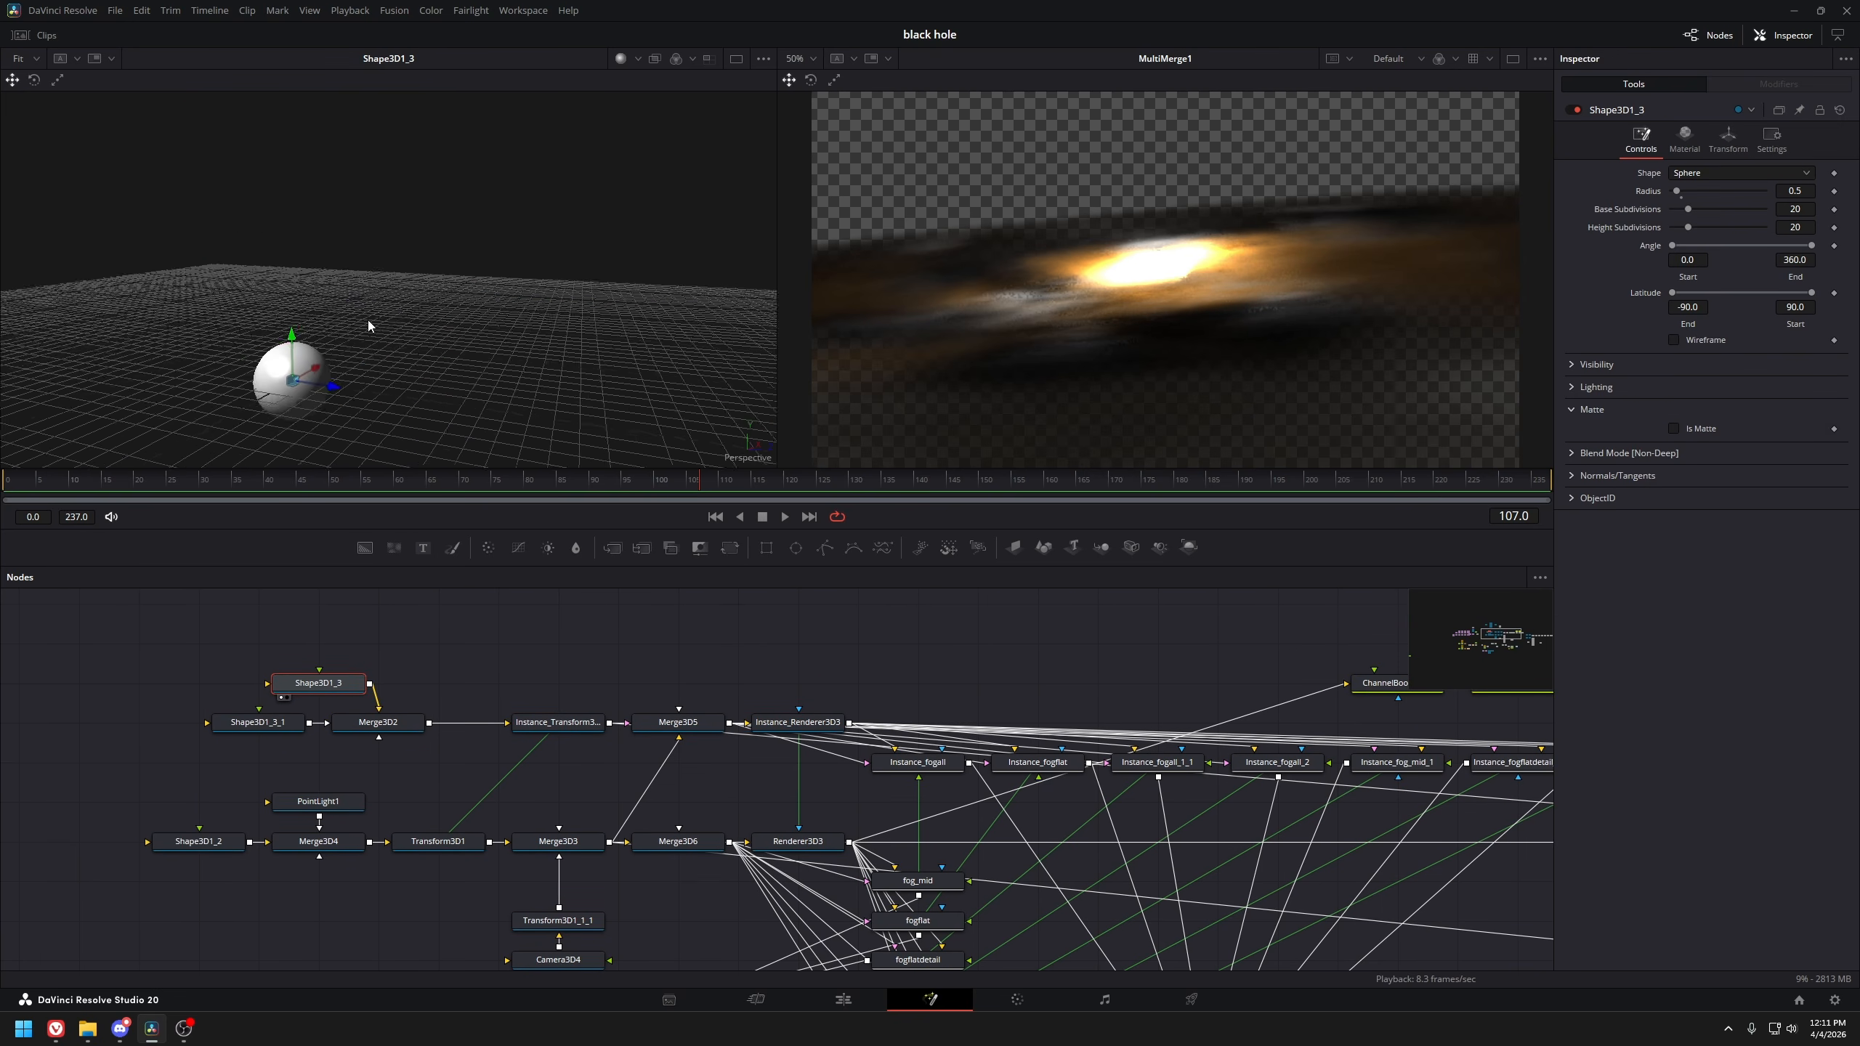
pyautogui.moveTo(367, 320); pyautogui.dragTo(328, 323)
pyautogui.scroll(-3, 1121, 308)
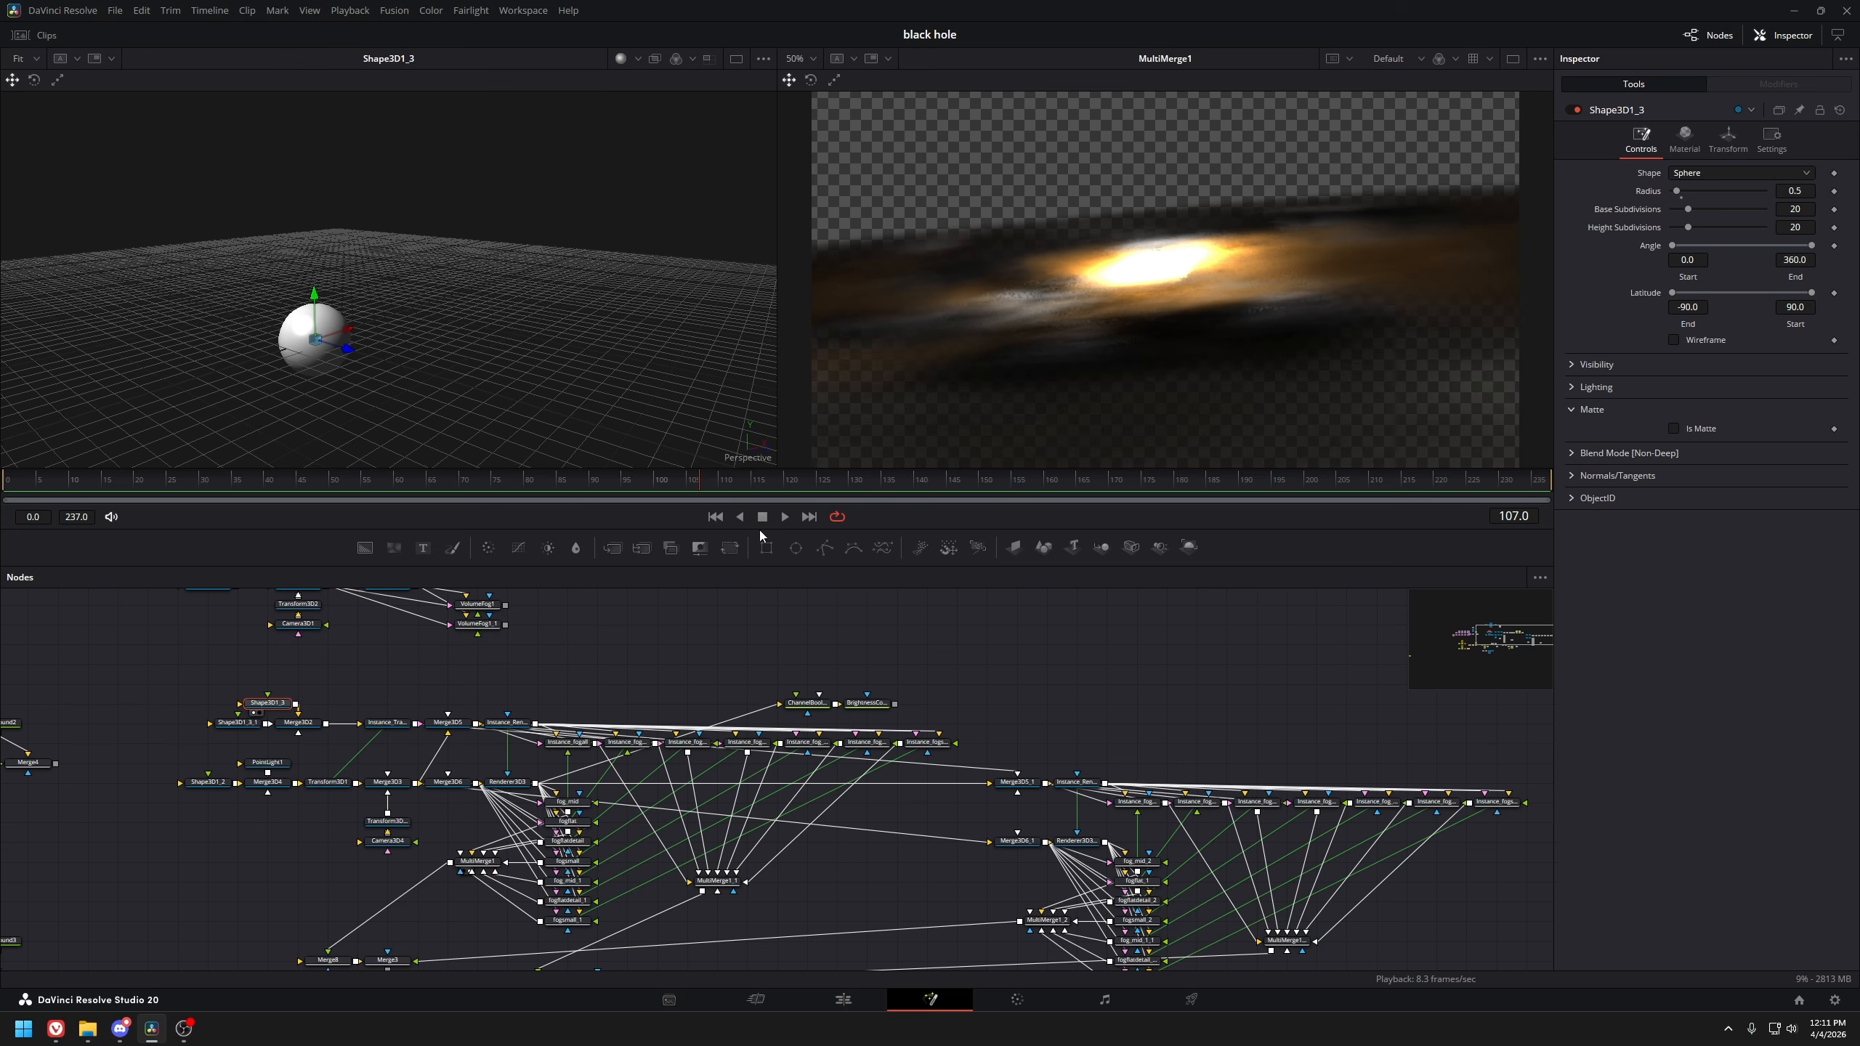
# View the combined sphere and plane of Merge3D2 and the full Merge3D5 scene in the first viewer
pyautogui.scroll(3, 288, 708)
pyautogui.click(307, 735)
pyautogui.press('1')
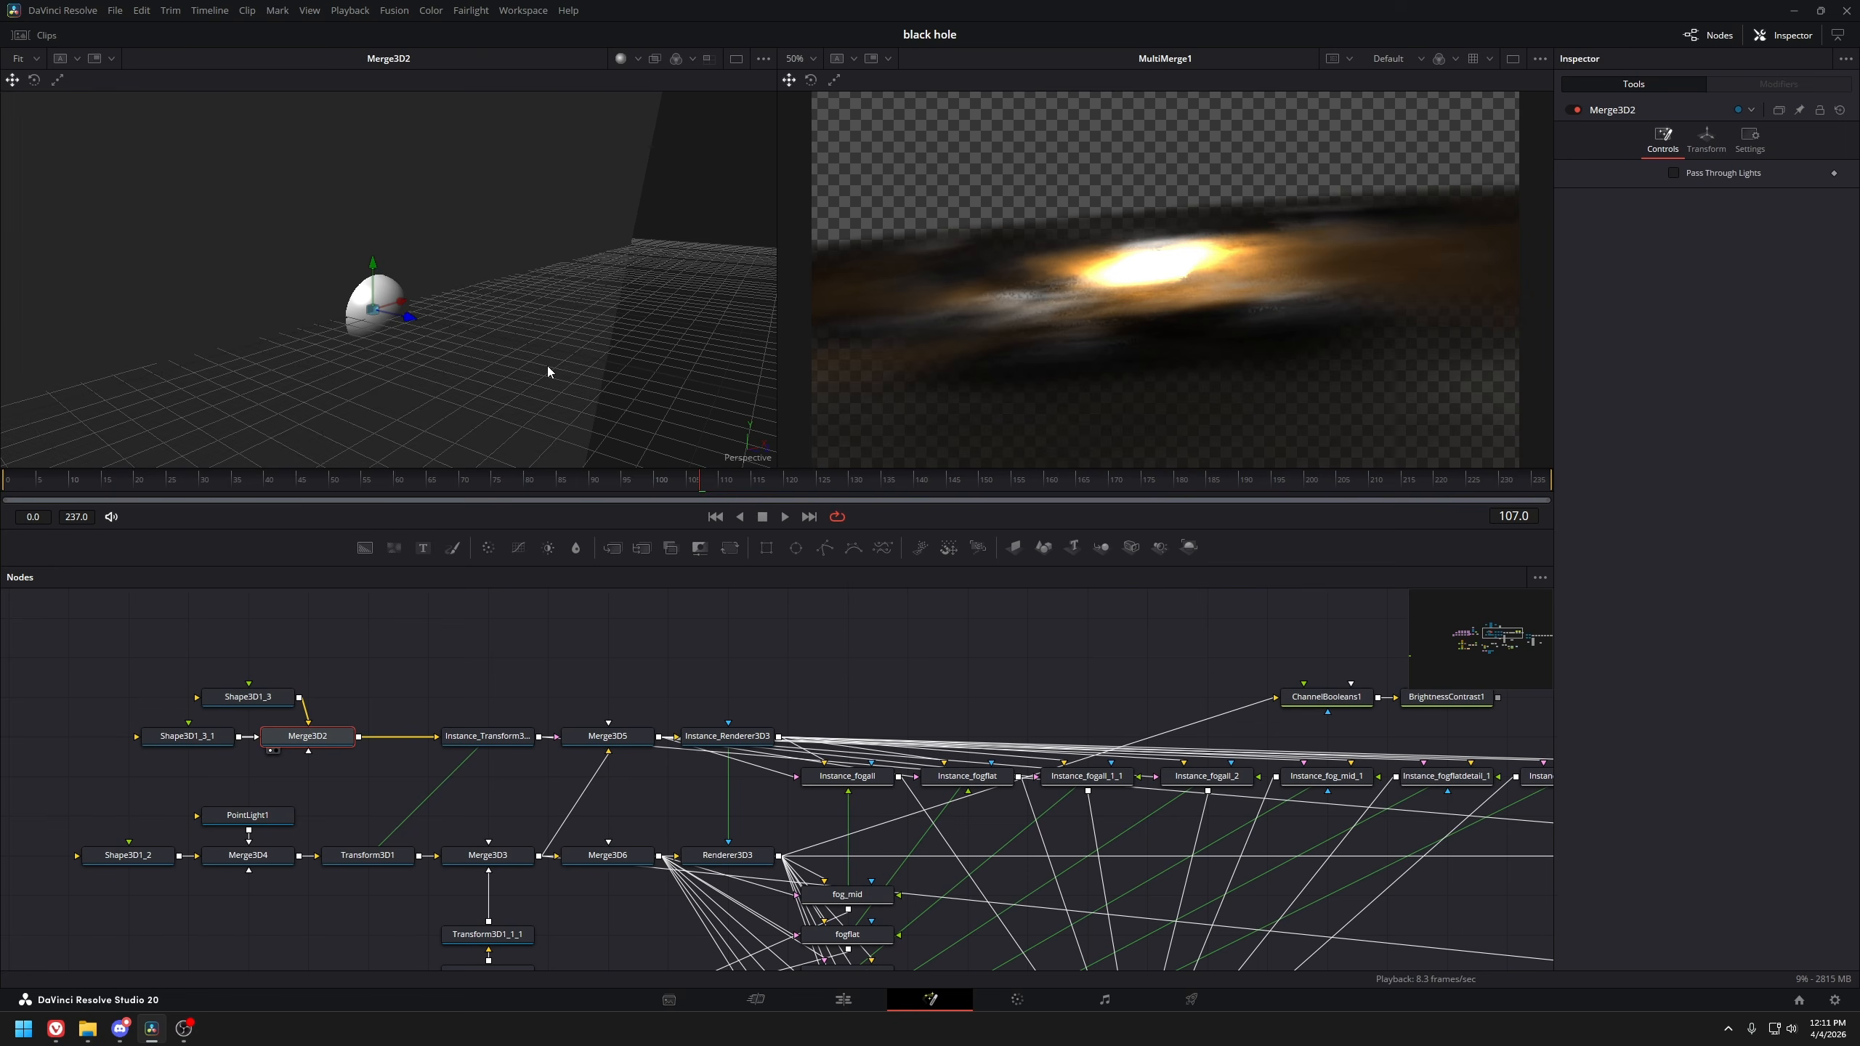
pyautogui.click(607, 736)
pyautogui.press('1')
pyautogui.moveTo(607, 696); pyautogui.dragTo(375, 653)
pyautogui.scroll(2, 375, 732)
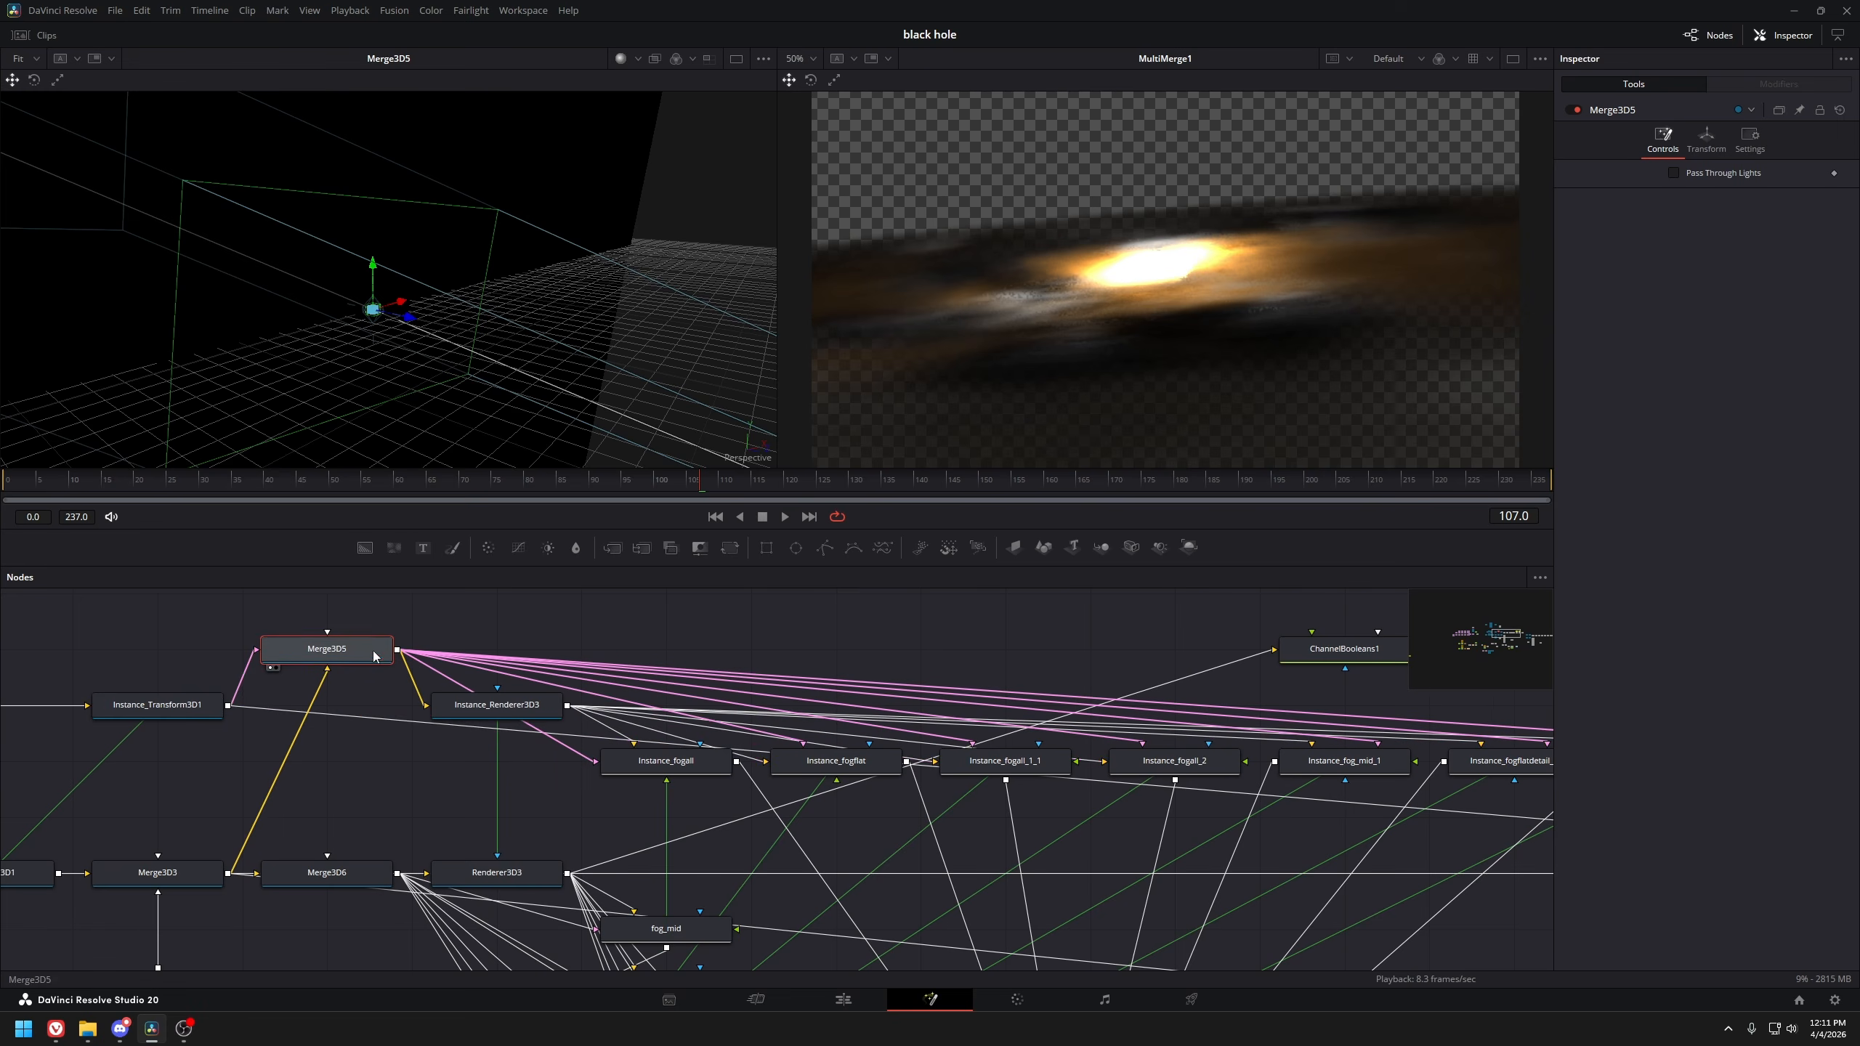
# View the Instance_fogall and Instance_fogall_2 volume fogs in the first viewer
pyautogui.click(666, 761)
pyautogui.press('1')
pyautogui.scroll(-2, 666, 761)
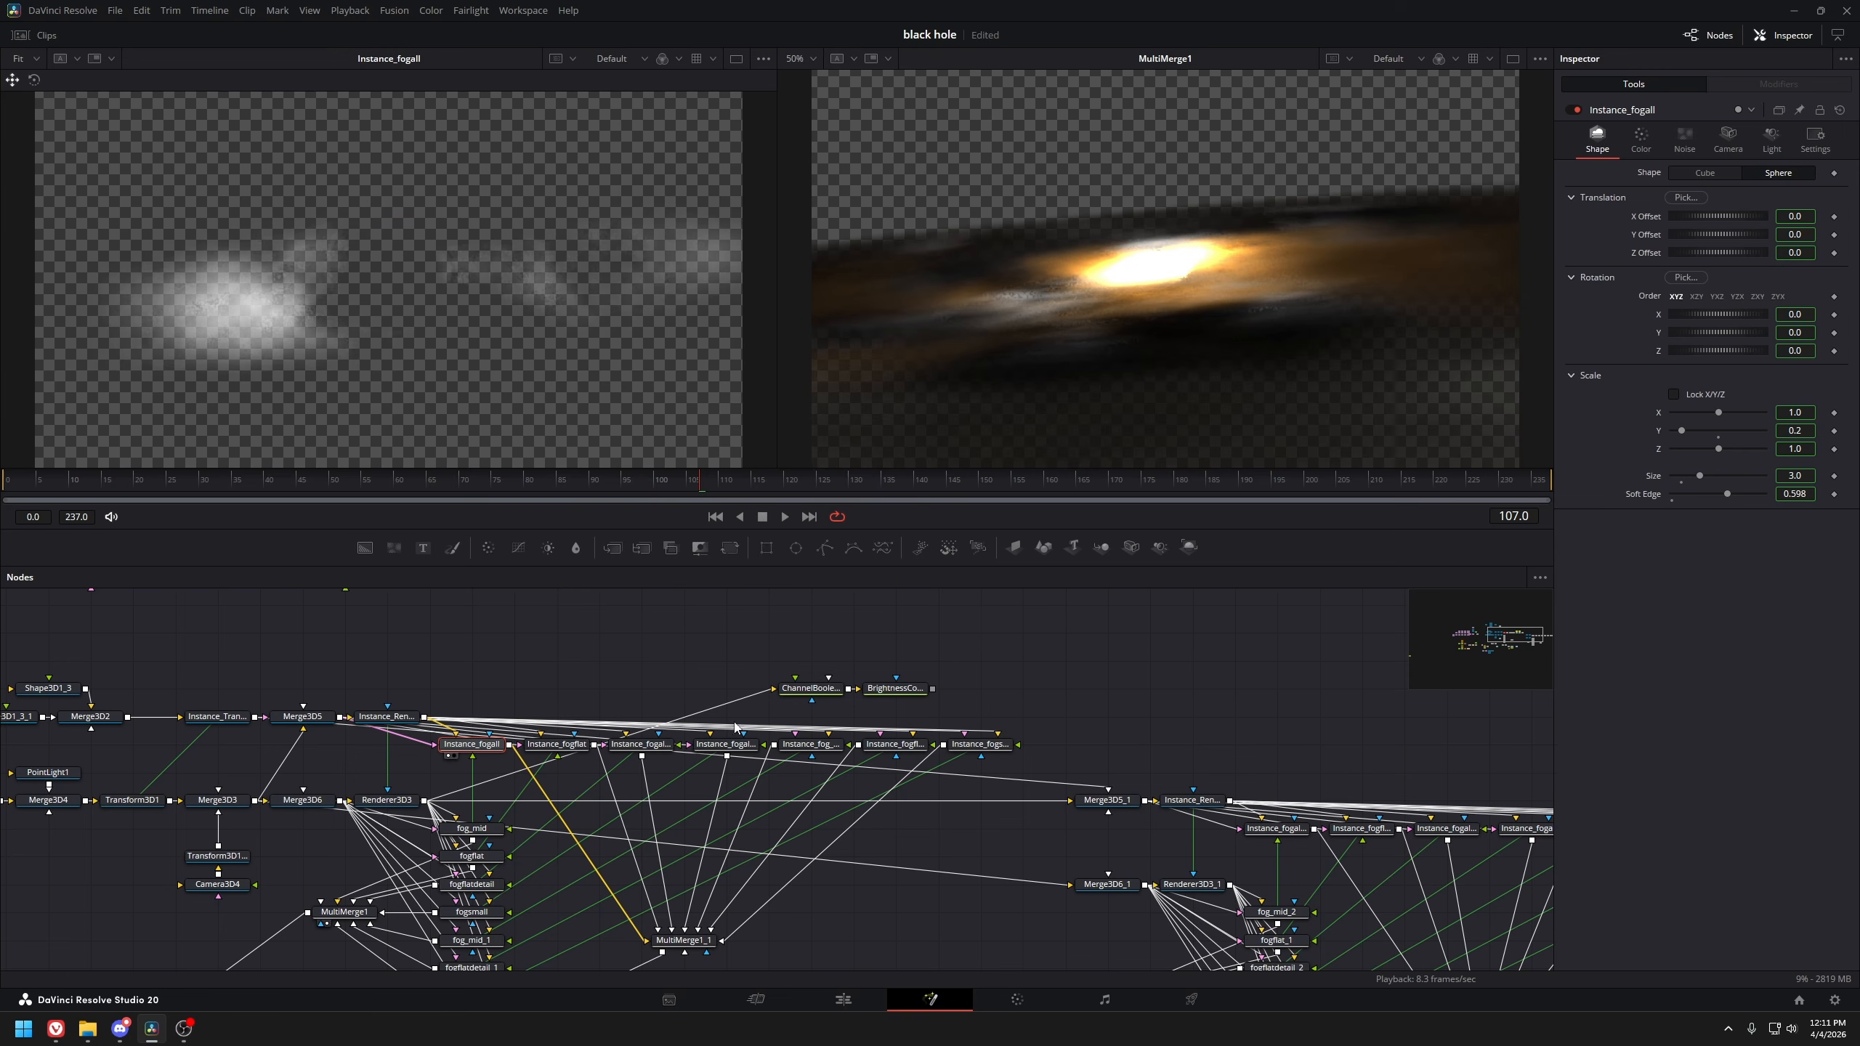
pyautogui.click(725, 745)
pyautogui.press('1')
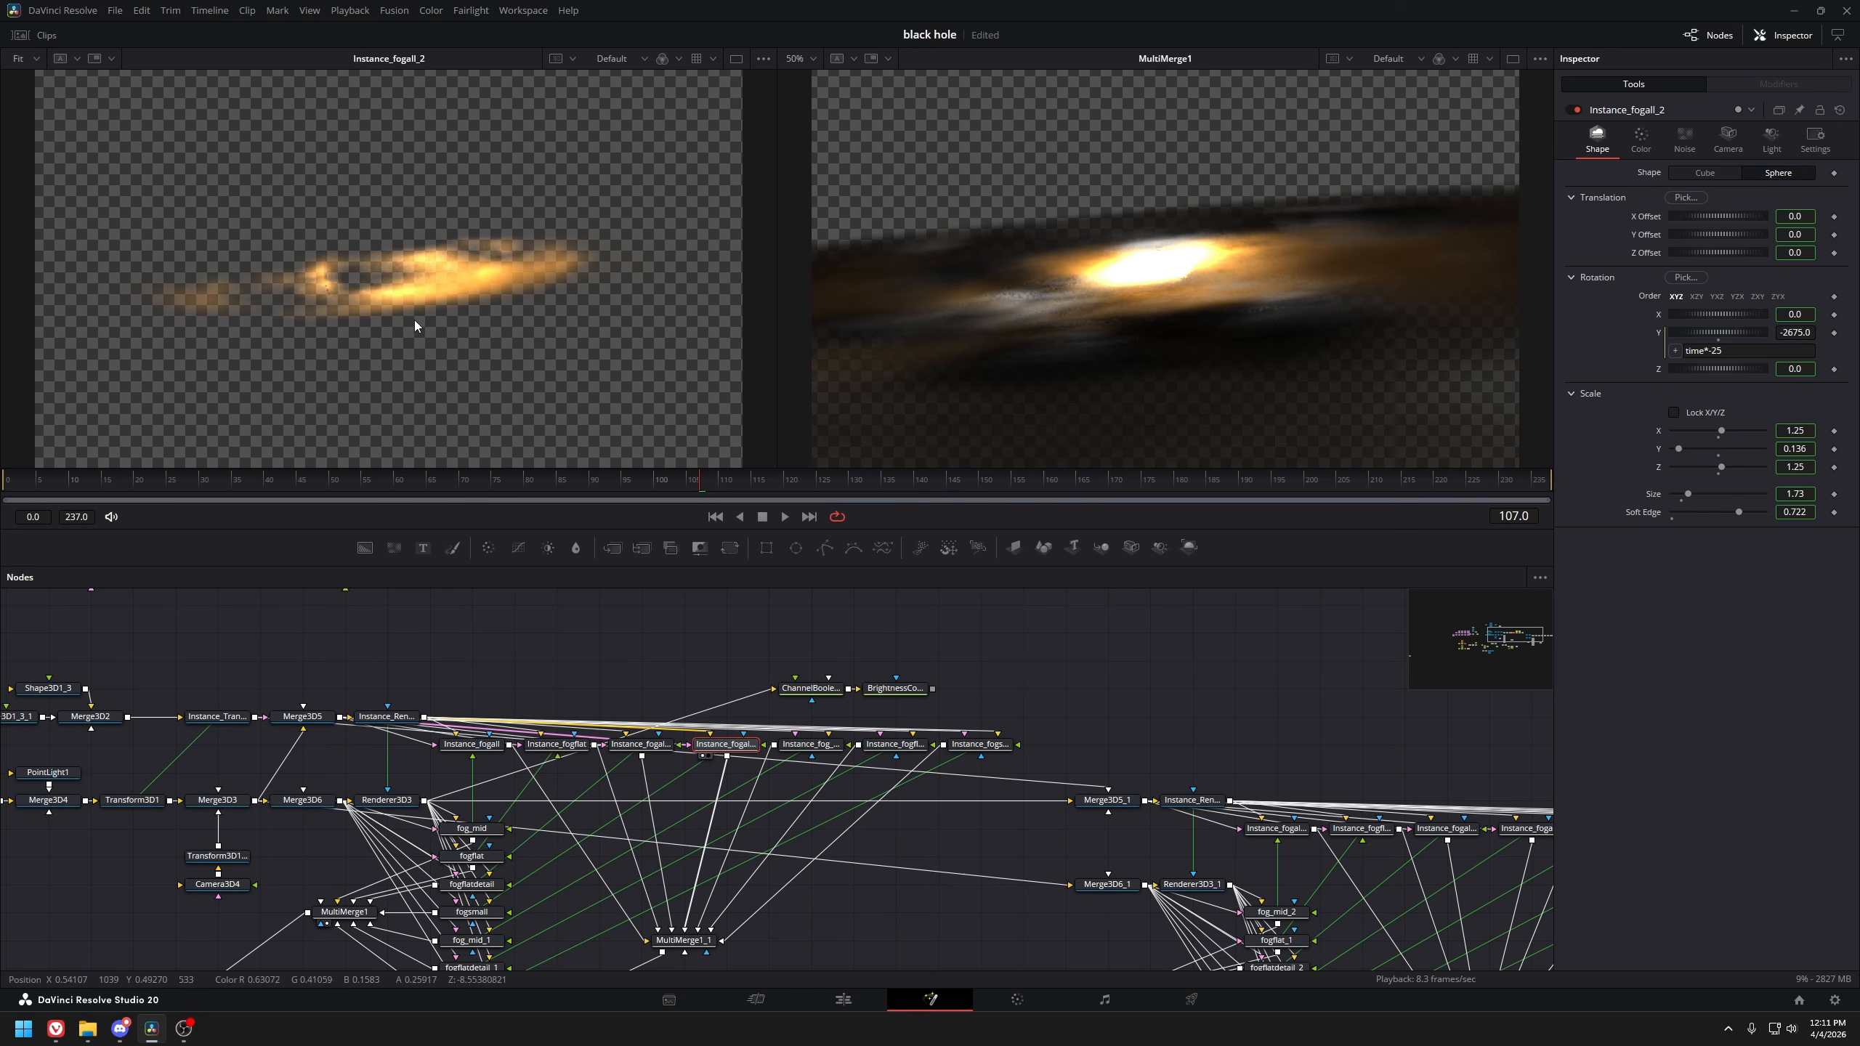
pyautogui.scroll(-1, 672, 791)
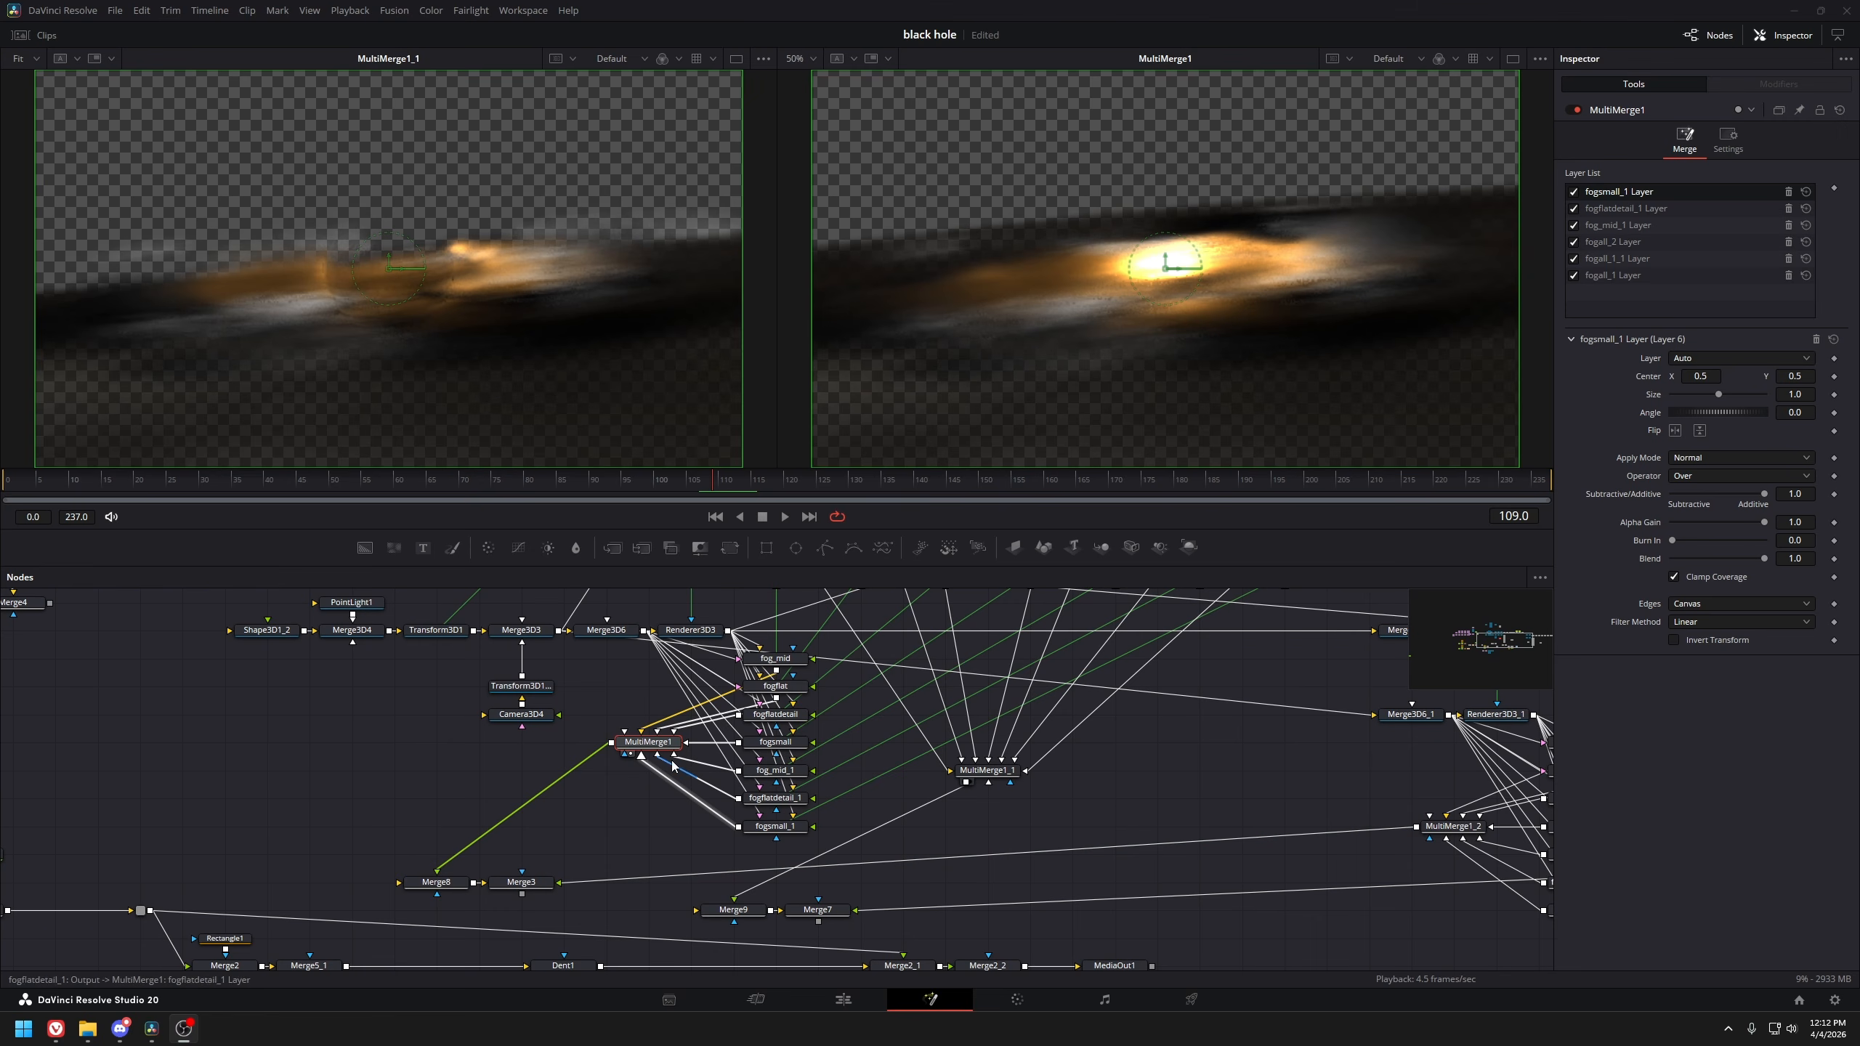
# View the MultiMerge1 fog and the Shape3D1_3_1 plane in the first viewer
pyautogui.click(649, 741)
pyautogui.press('1')
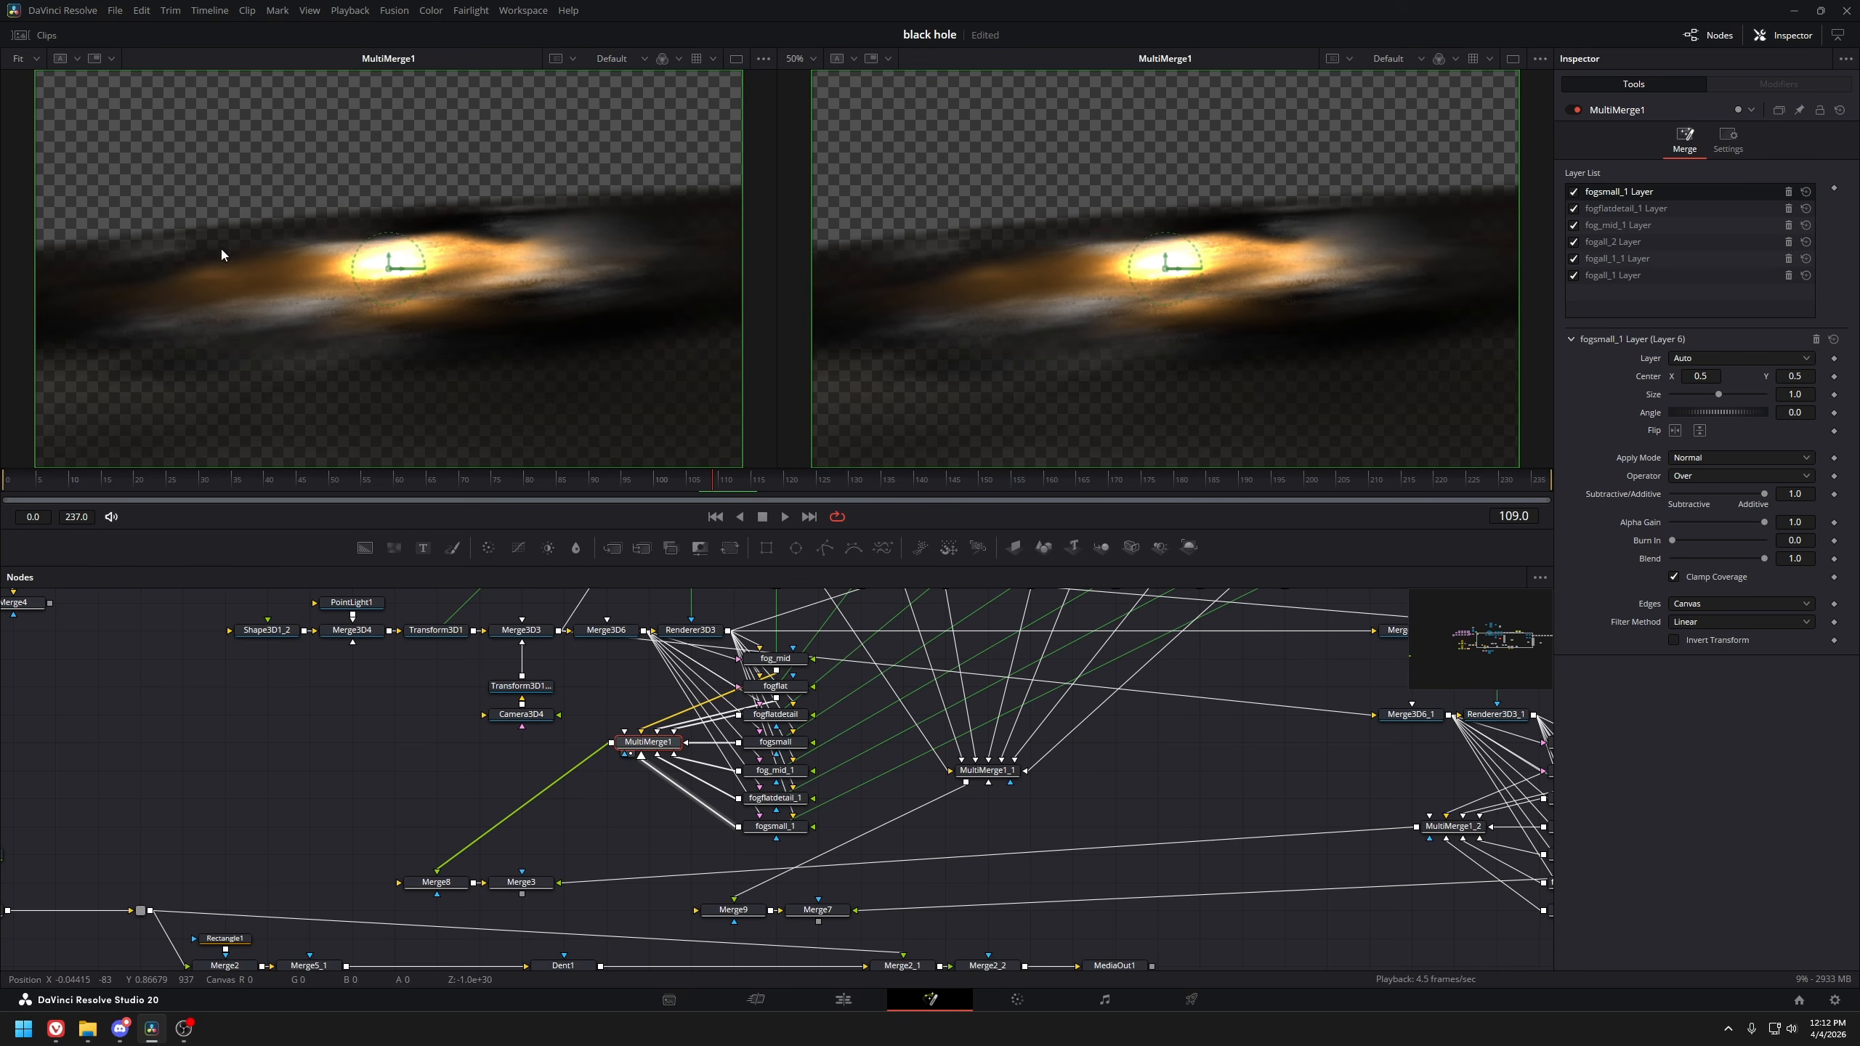
pyautogui.moveTo(531, 732); pyautogui.dragTo(633, 815)
pyautogui.moveTo(459, 631); pyautogui.dragTo(423, 651)
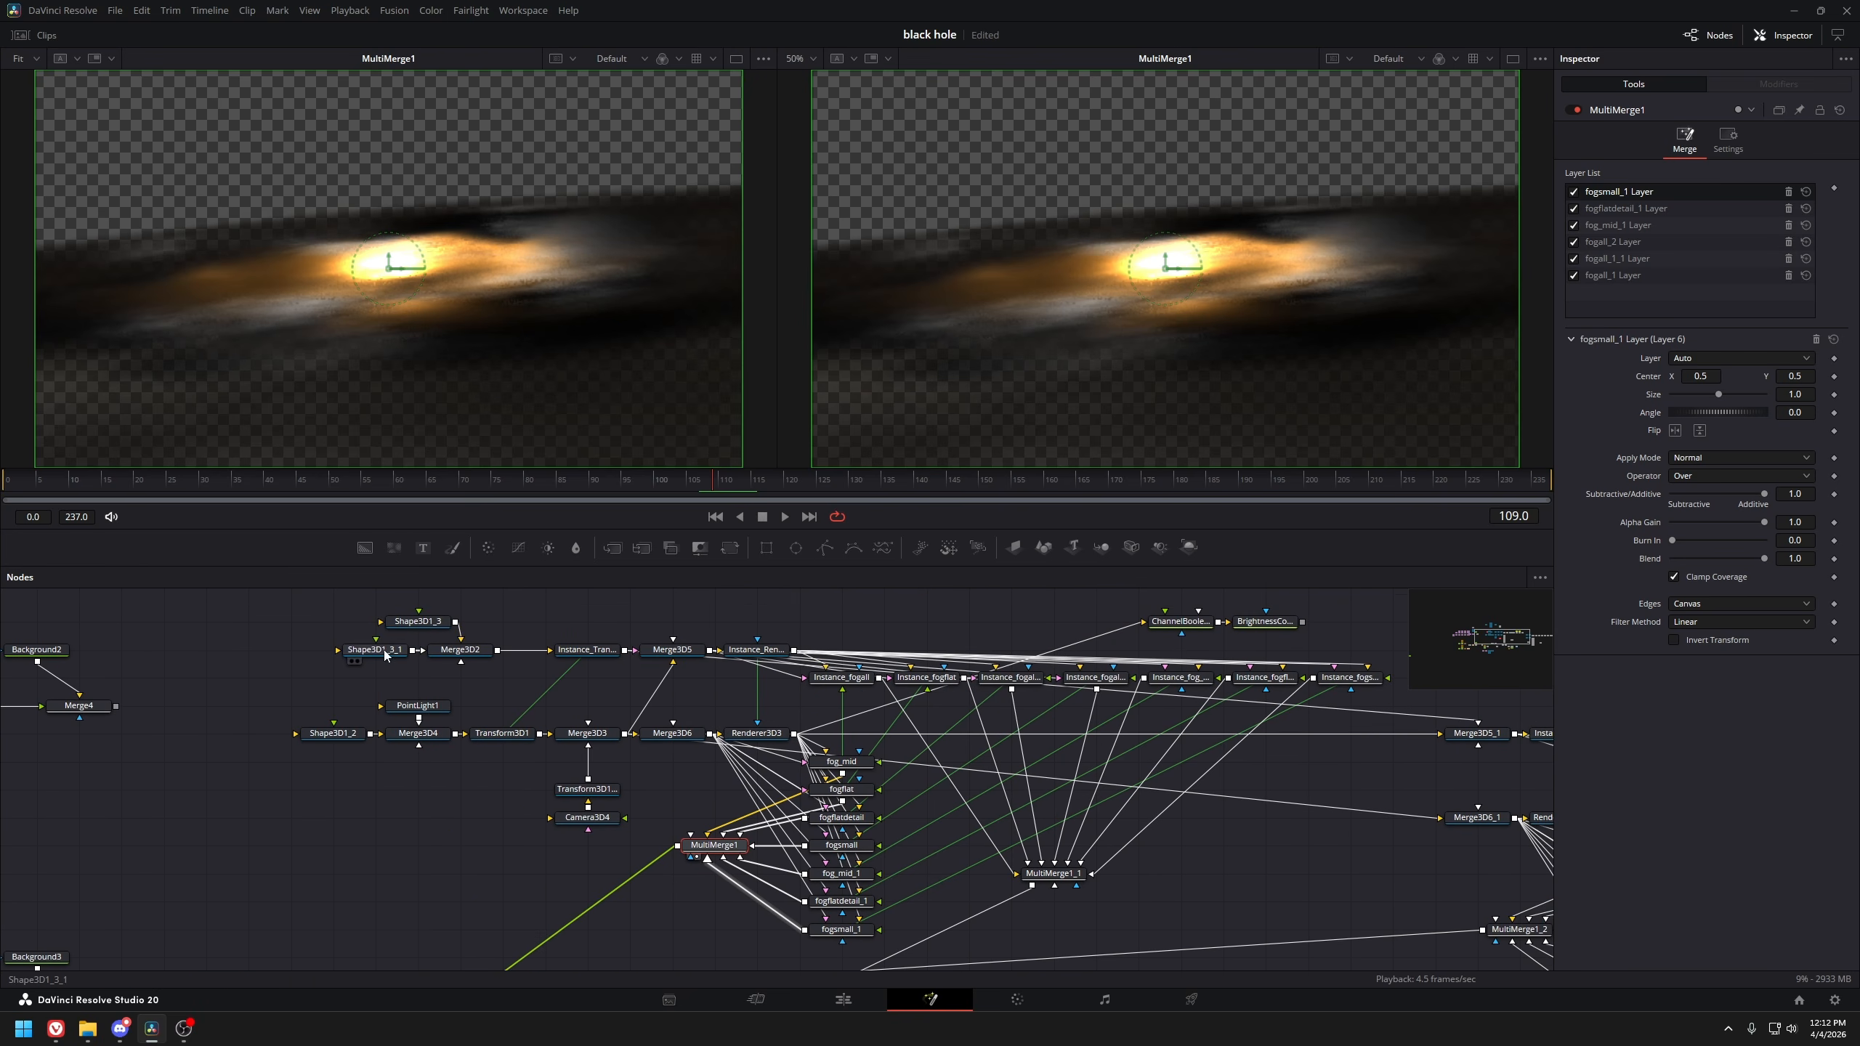
pyautogui.click(386, 655)
pyautogui.press('1')
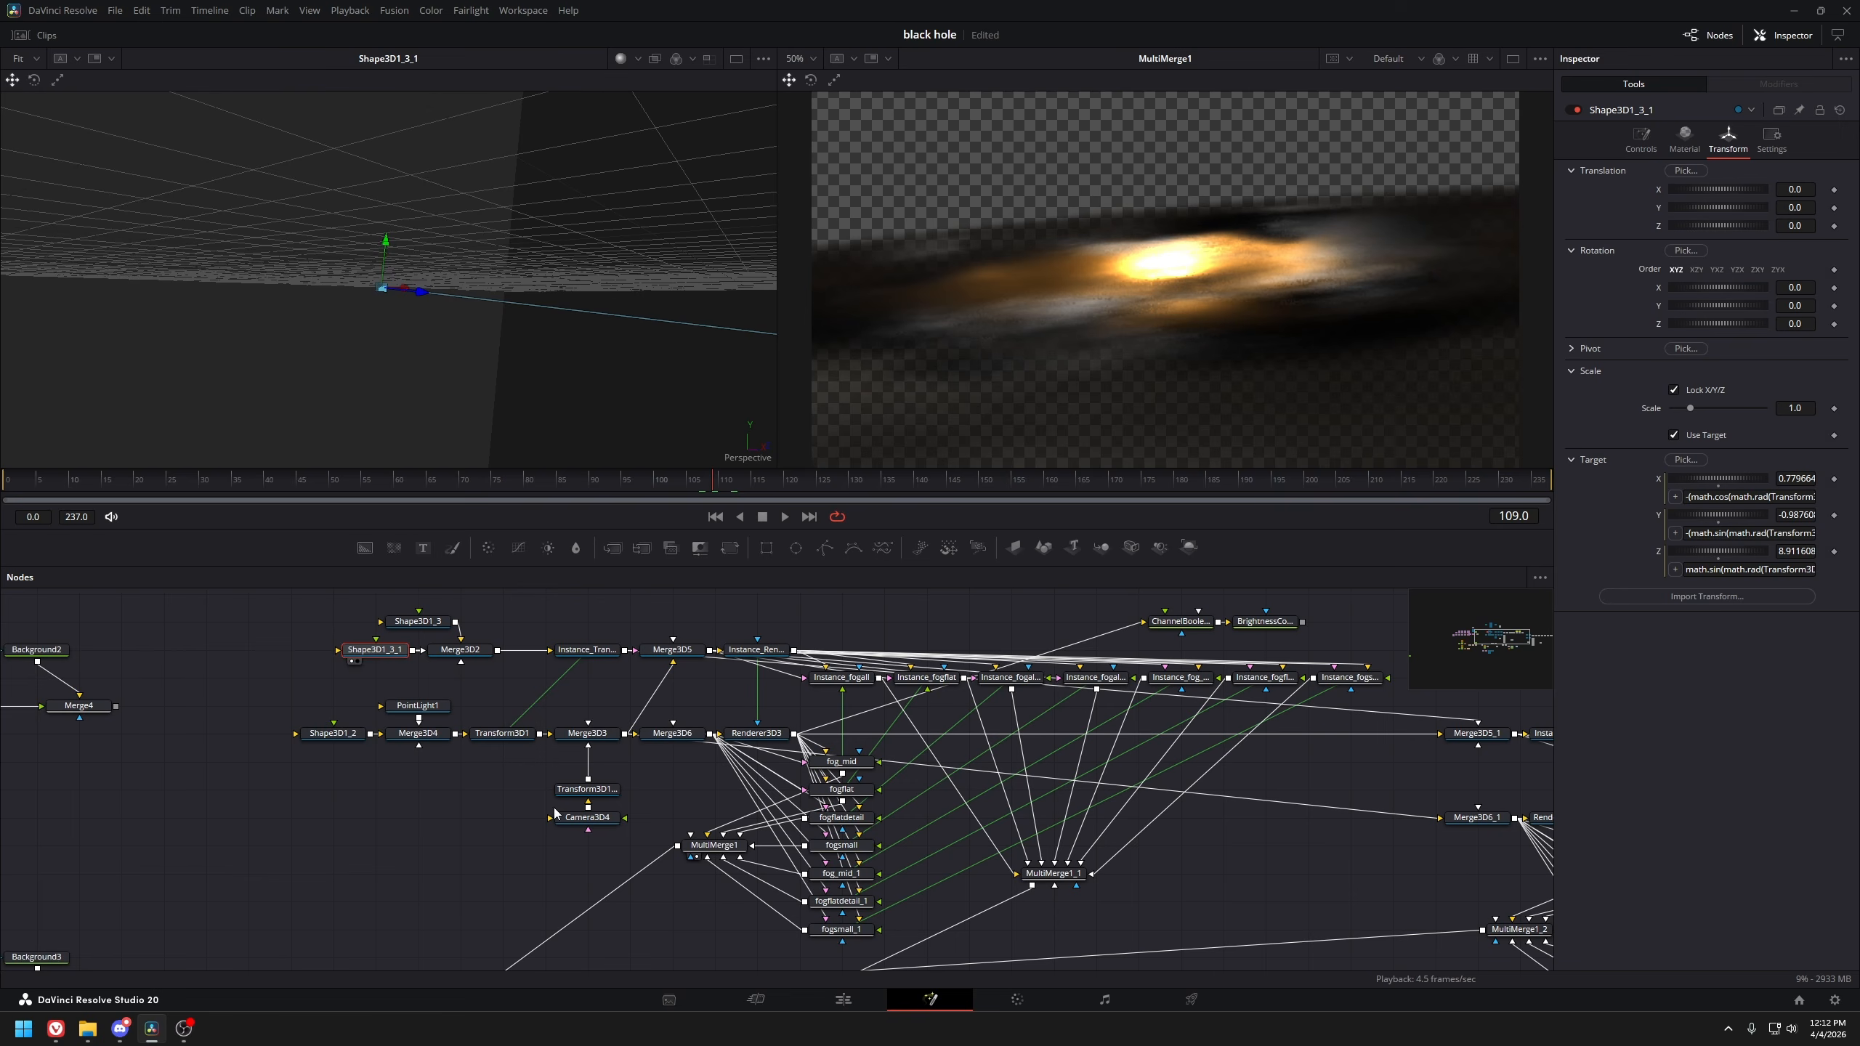
# Return the first viewer to the combined fog of MultiMerge1
pyautogui.moveTo(555, 813); pyautogui.dragTo(473, 702)
pyautogui.click(632, 733)
pyautogui.press('1')
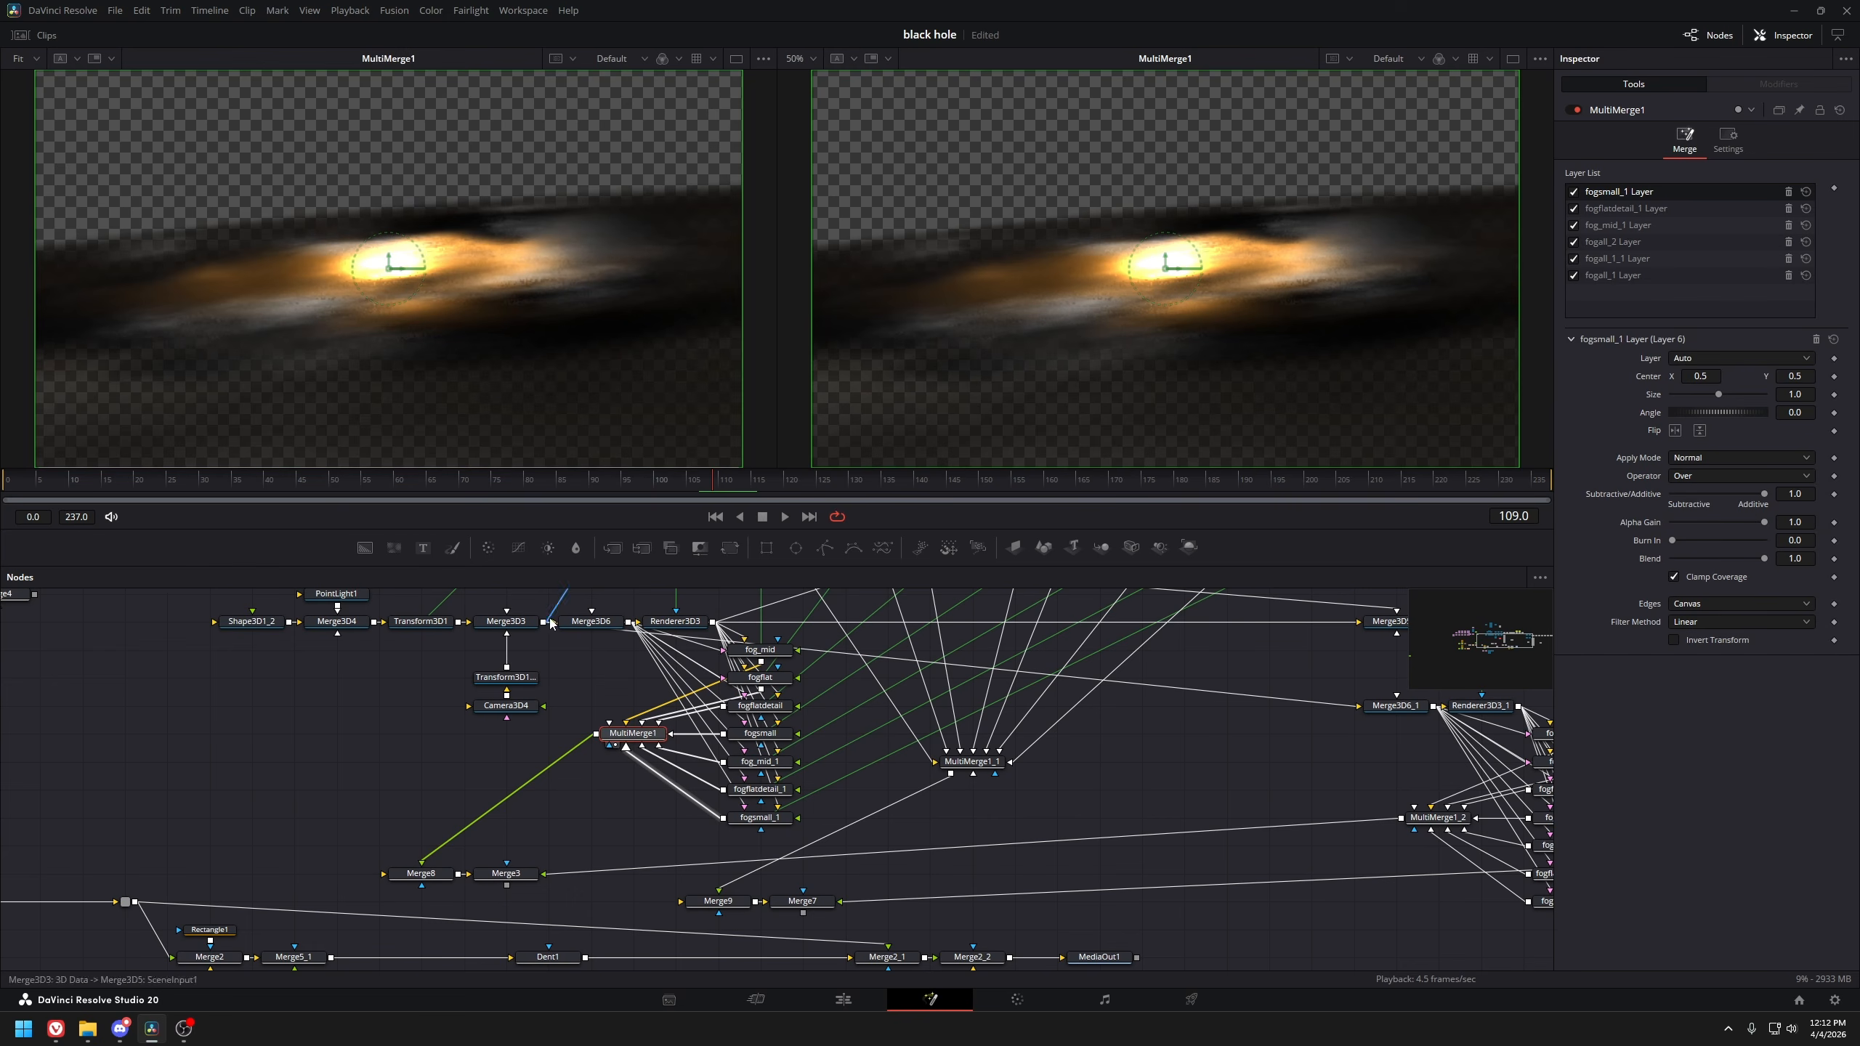
# Insert Merge8, fed by MultiMerge1, between Merge5_1 and Dent1, and compare Merge5_1 with Merge8 in the first viewer
pyautogui.moveTo(550, 624); pyautogui.dragTo(528, 592)
pyautogui.moveTo(462, 784); pyautogui.dragTo(505, 691)
pyautogui.click(464, 750)
pyautogui.moveTo(661, 617); pyautogui.dragTo(561, 676)
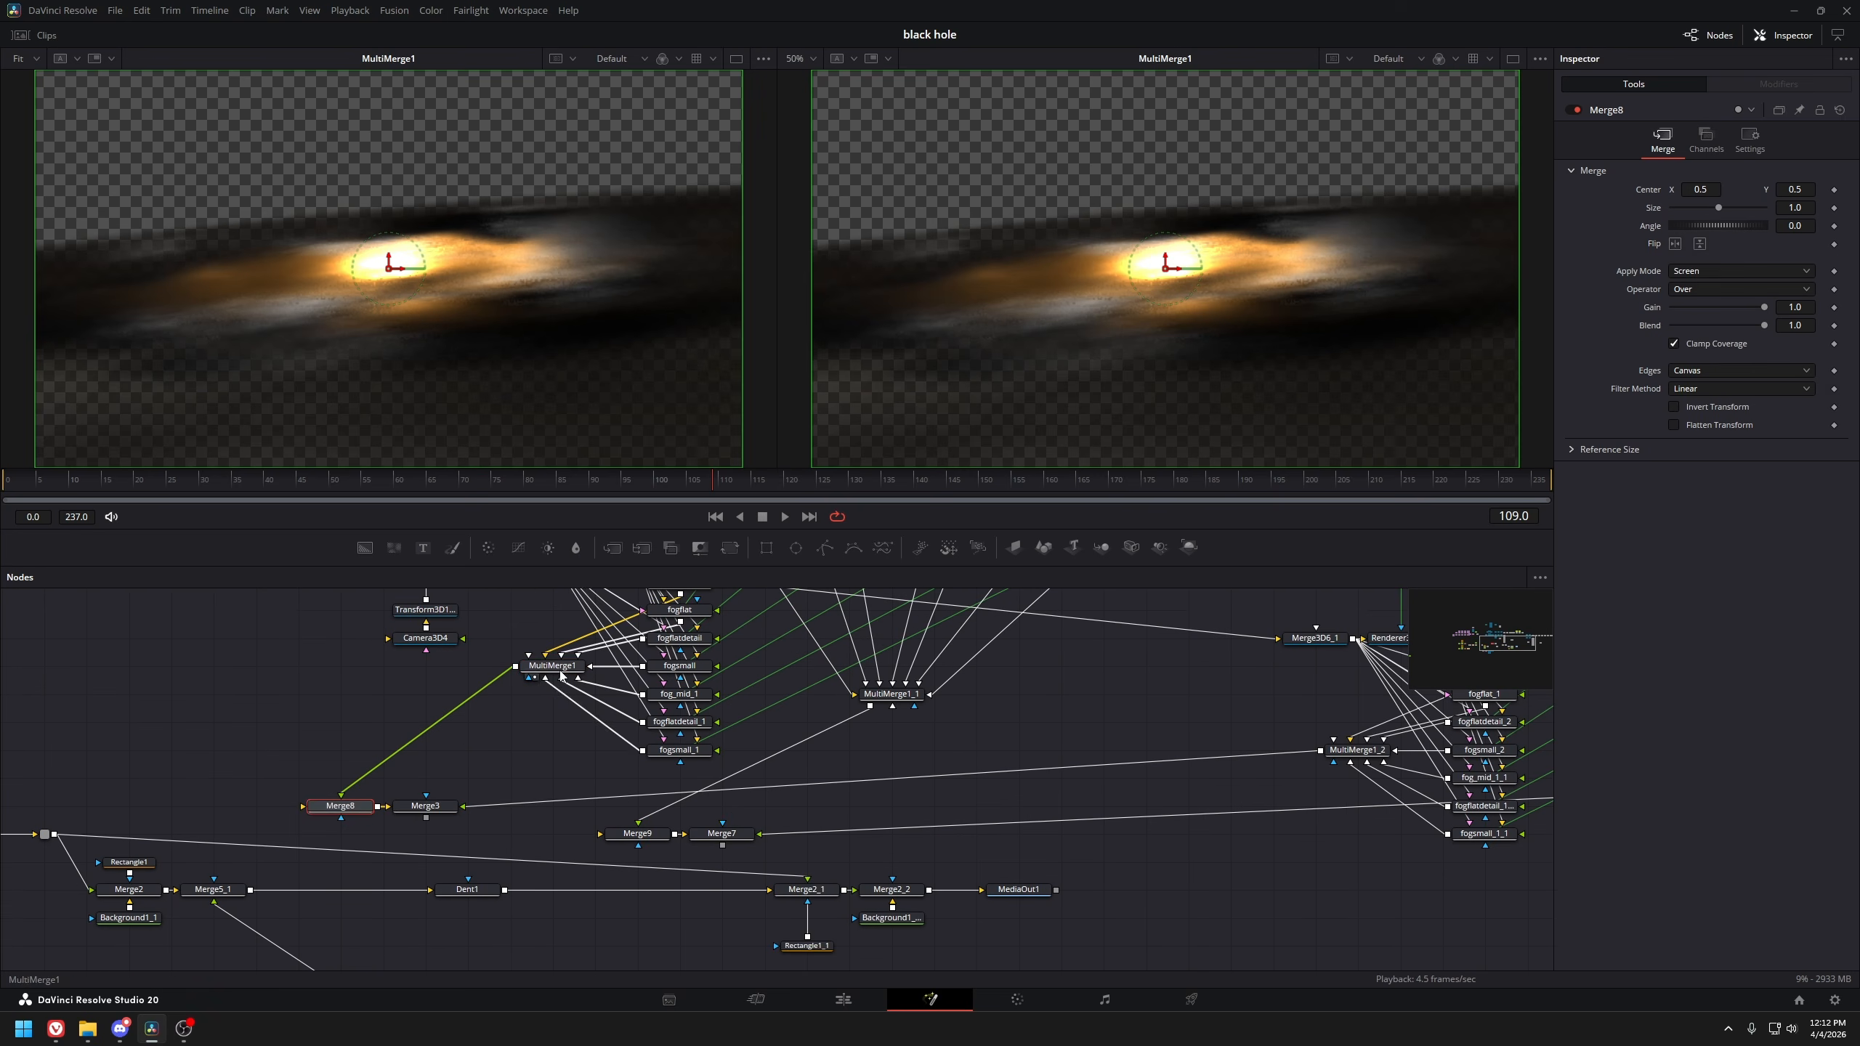
pyautogui.click(561, 670)
pyautogui.moveTo(344, 808); pyautogui.dragTo(294, 895)
pyautogui.click(217, 889)
pyautogui.press('1')
pyautogui.press('1')
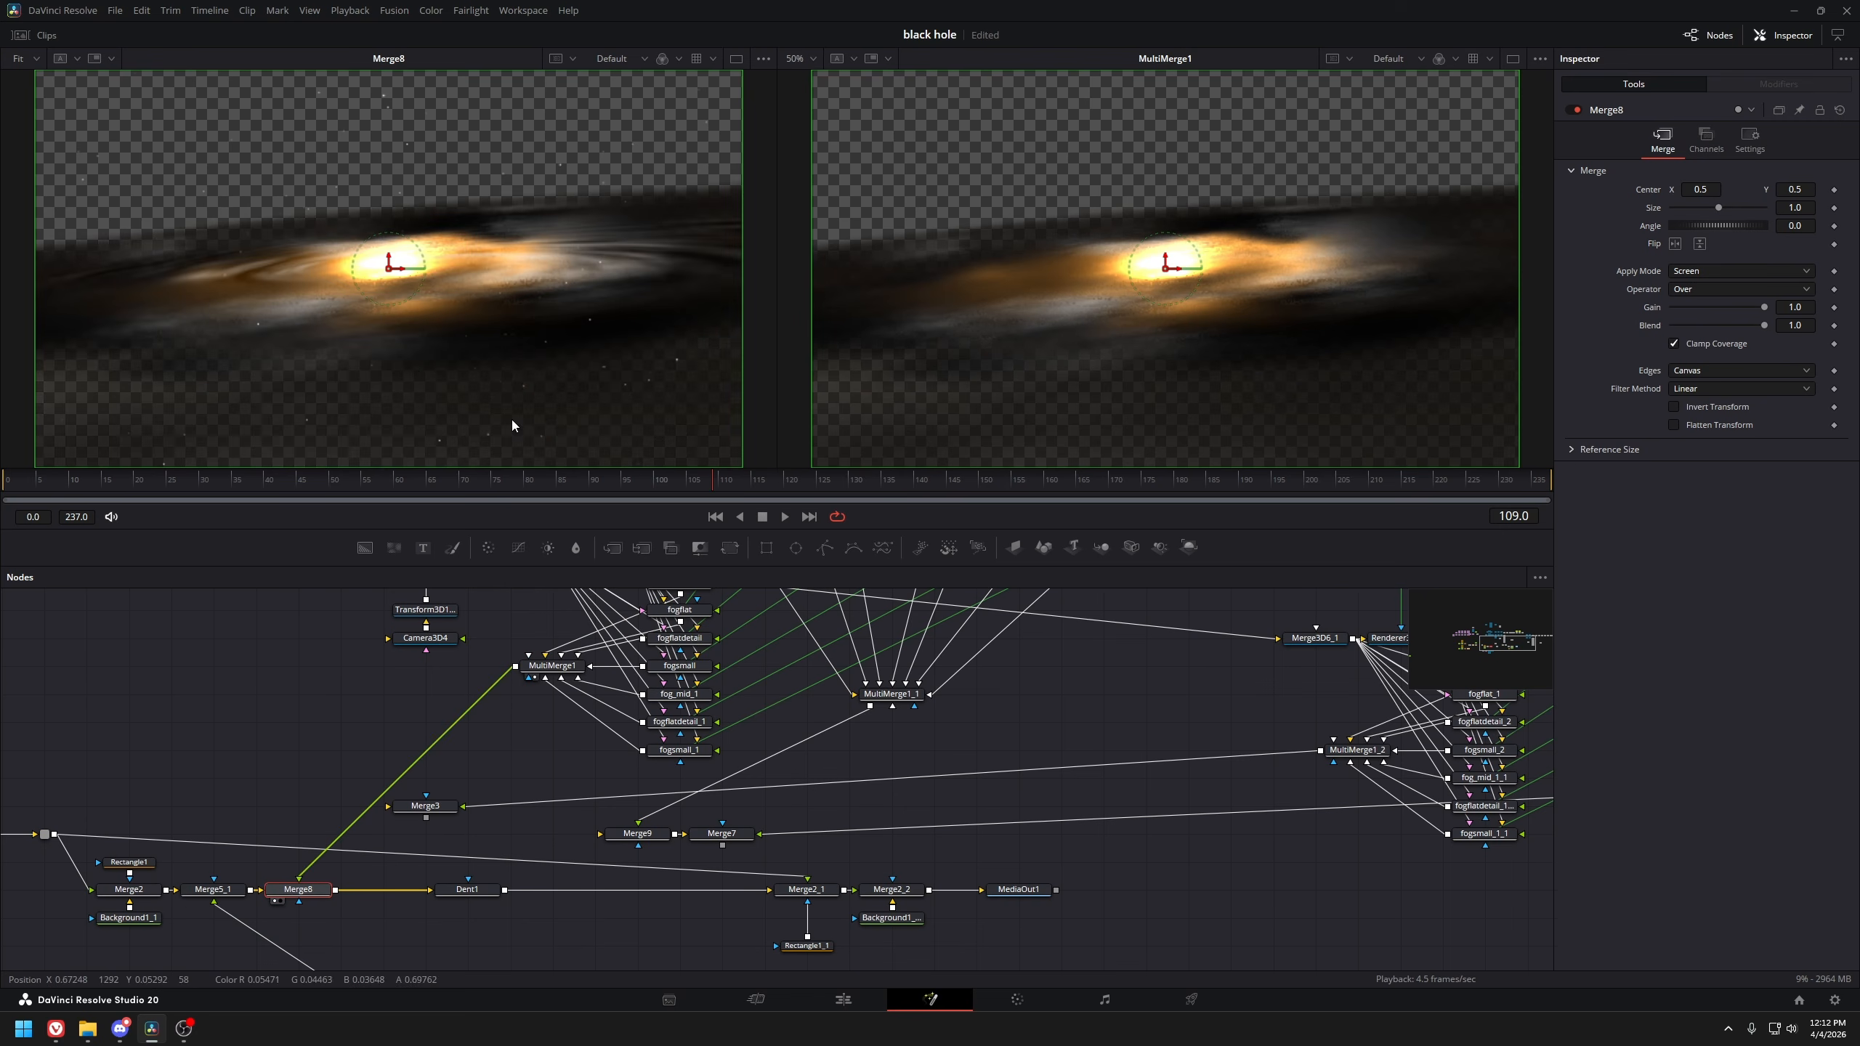
# View the Dent1 result and the front fog of MultiMerge1_1 in the first viewer
pyautogui.click(486, 891)
pyautogui.press('1')
pyautogui.click(771, 686)
pyautogui.moveTo(887, 700); pyautogui.dragTo(636, 917)
pyautogui.press('1')
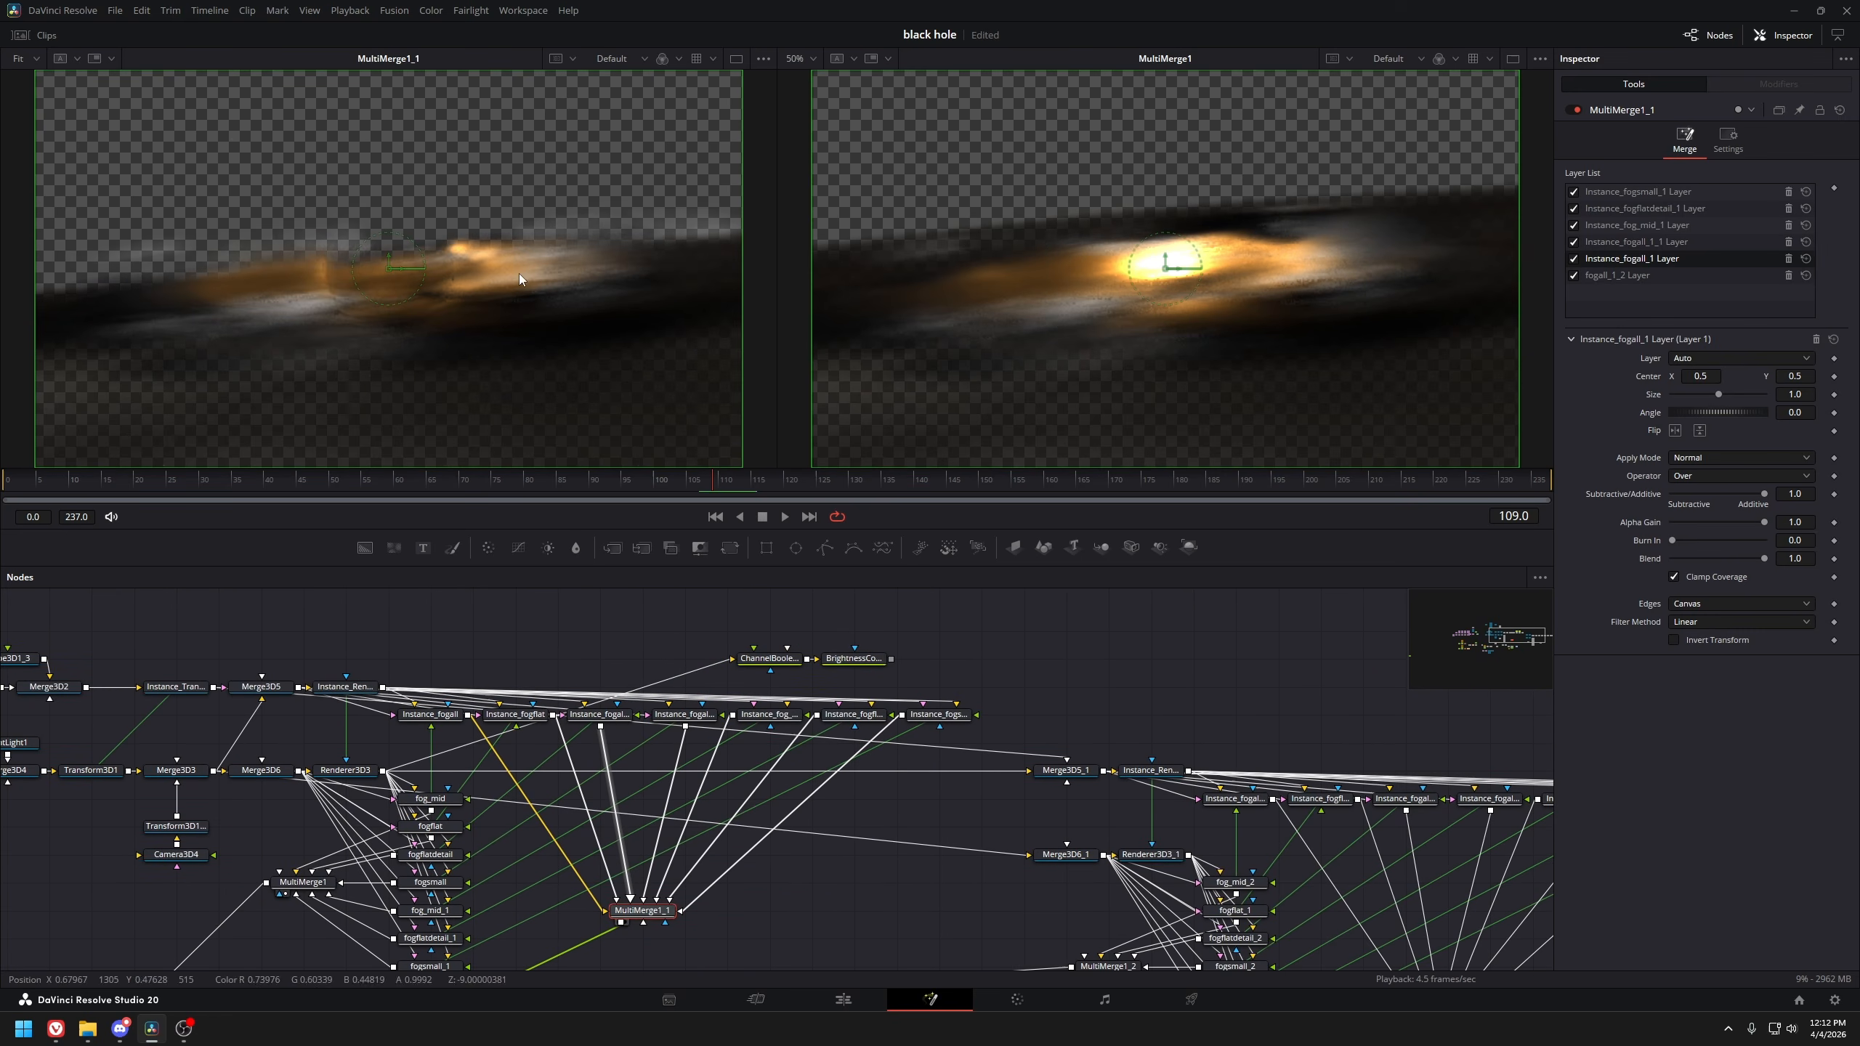
# Insert Merge9, fed by MultiMerge1_1, between Dent1 and Merge2_1, and view Dent1 in the first viewer
pyautogui.moveTo(594, 849); pyautogui.dragTo(705, 638)
pyautogui.moveTo(516, 811); pyautogui.dragTo(472, 894)
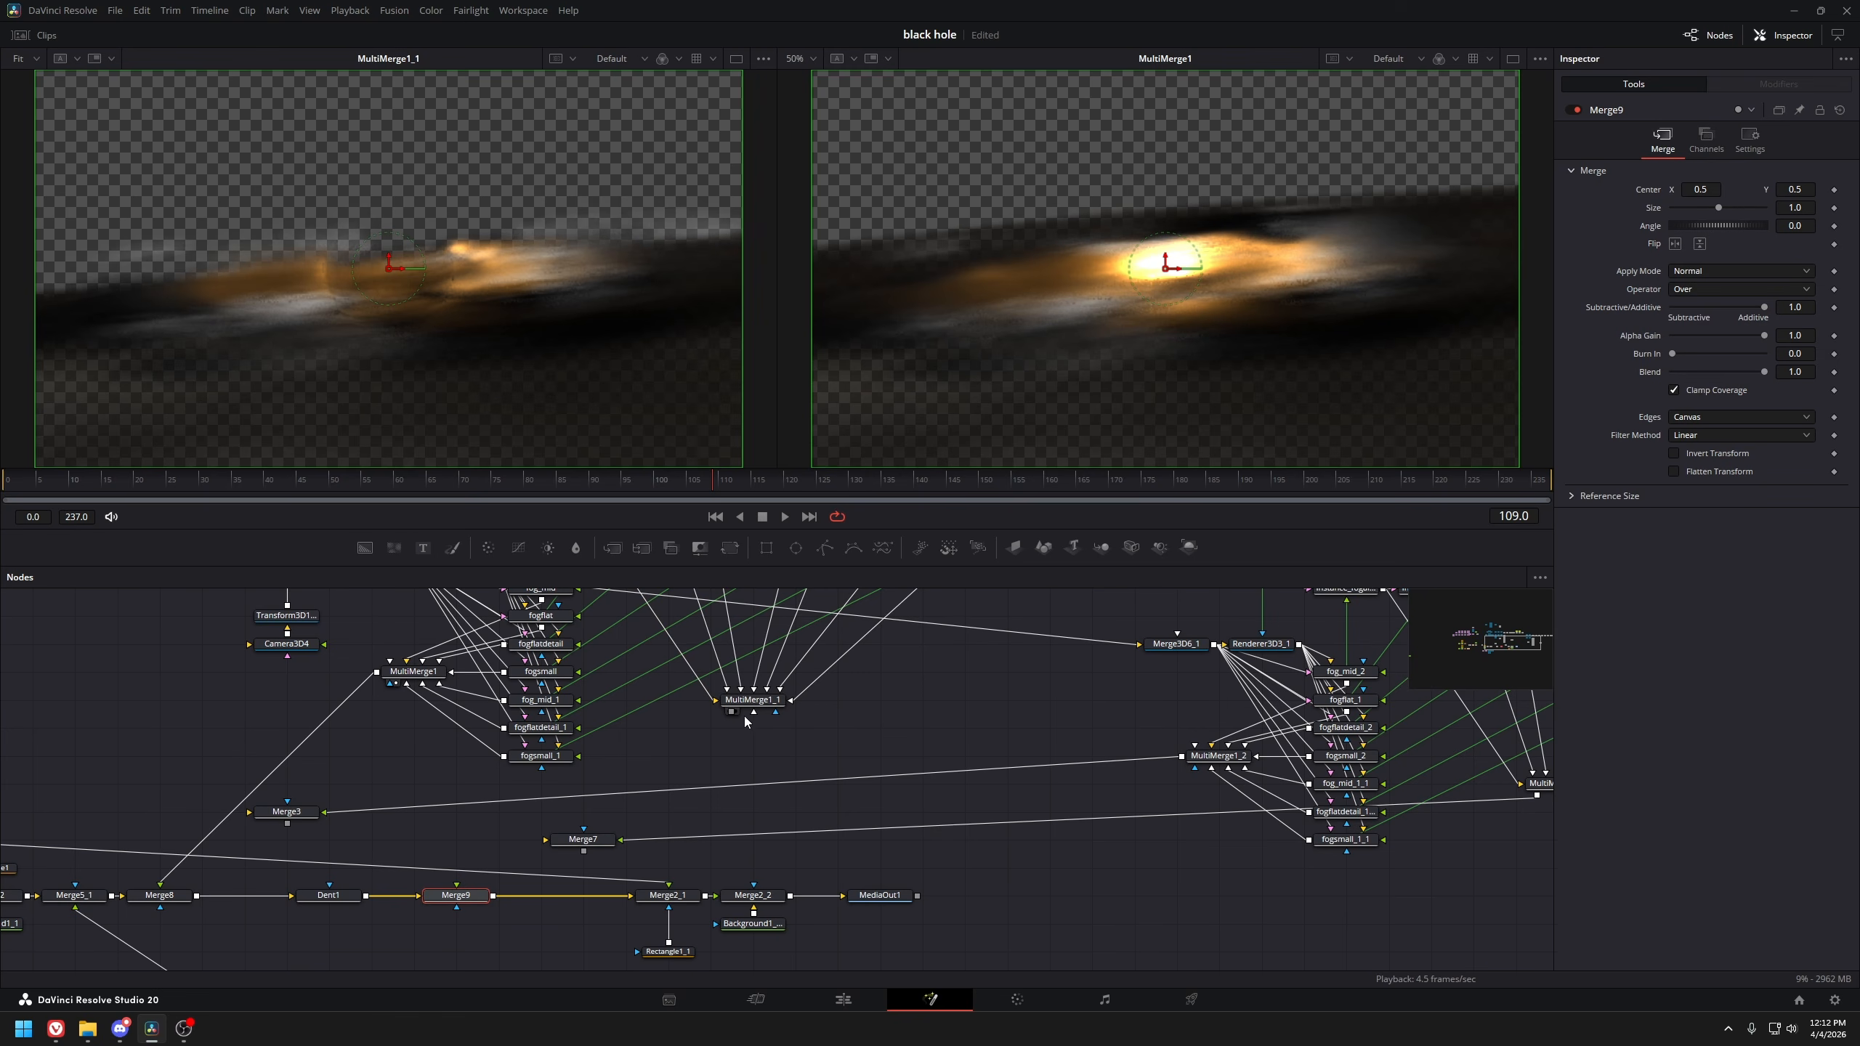
pyautogui.click(355, 899)
pyautogui.press('1')
pyautogui.moveTo(354, 899); pyautogui.dragTo(473, 869)
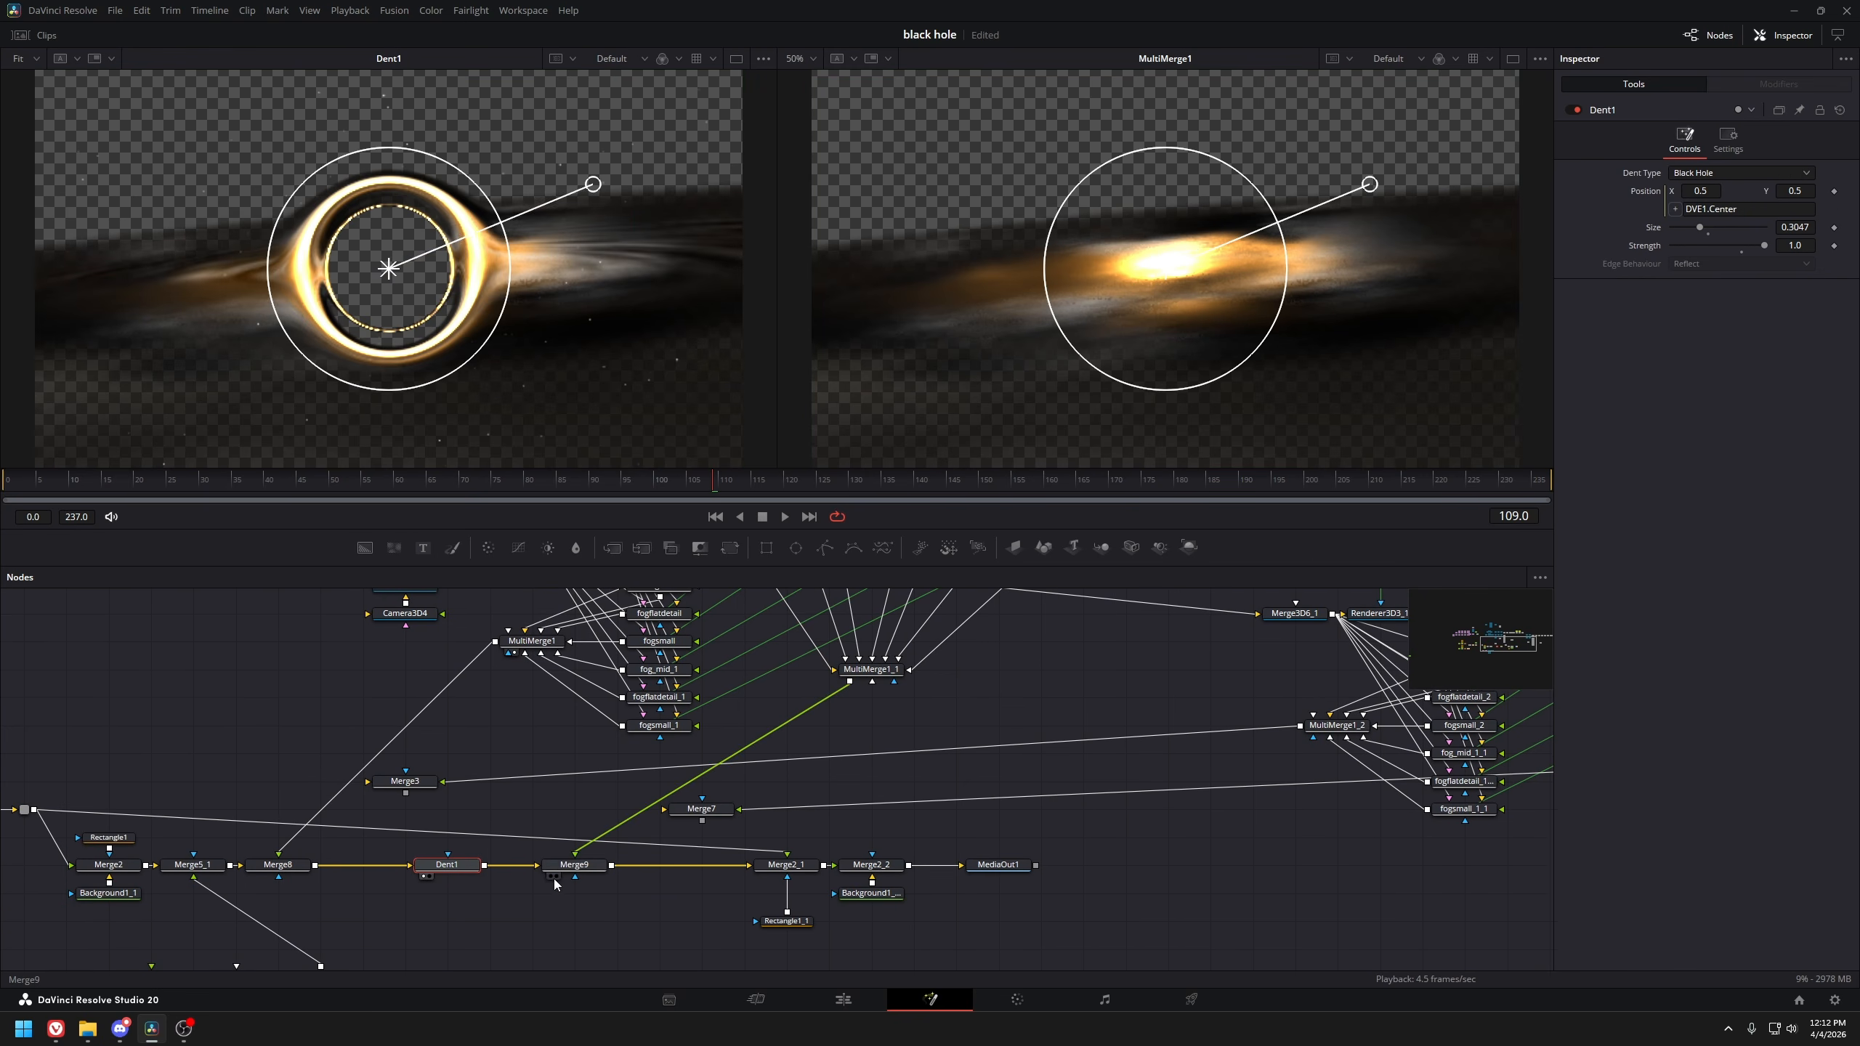
# View Merge9 in the first viewer and scrub through the timeline to check the combined fog
pyautogui.click(577, 870)
pyautogui.press('1')
pyautogui.moveTo(636, 483); pyautogui.dragTo(839, 486)
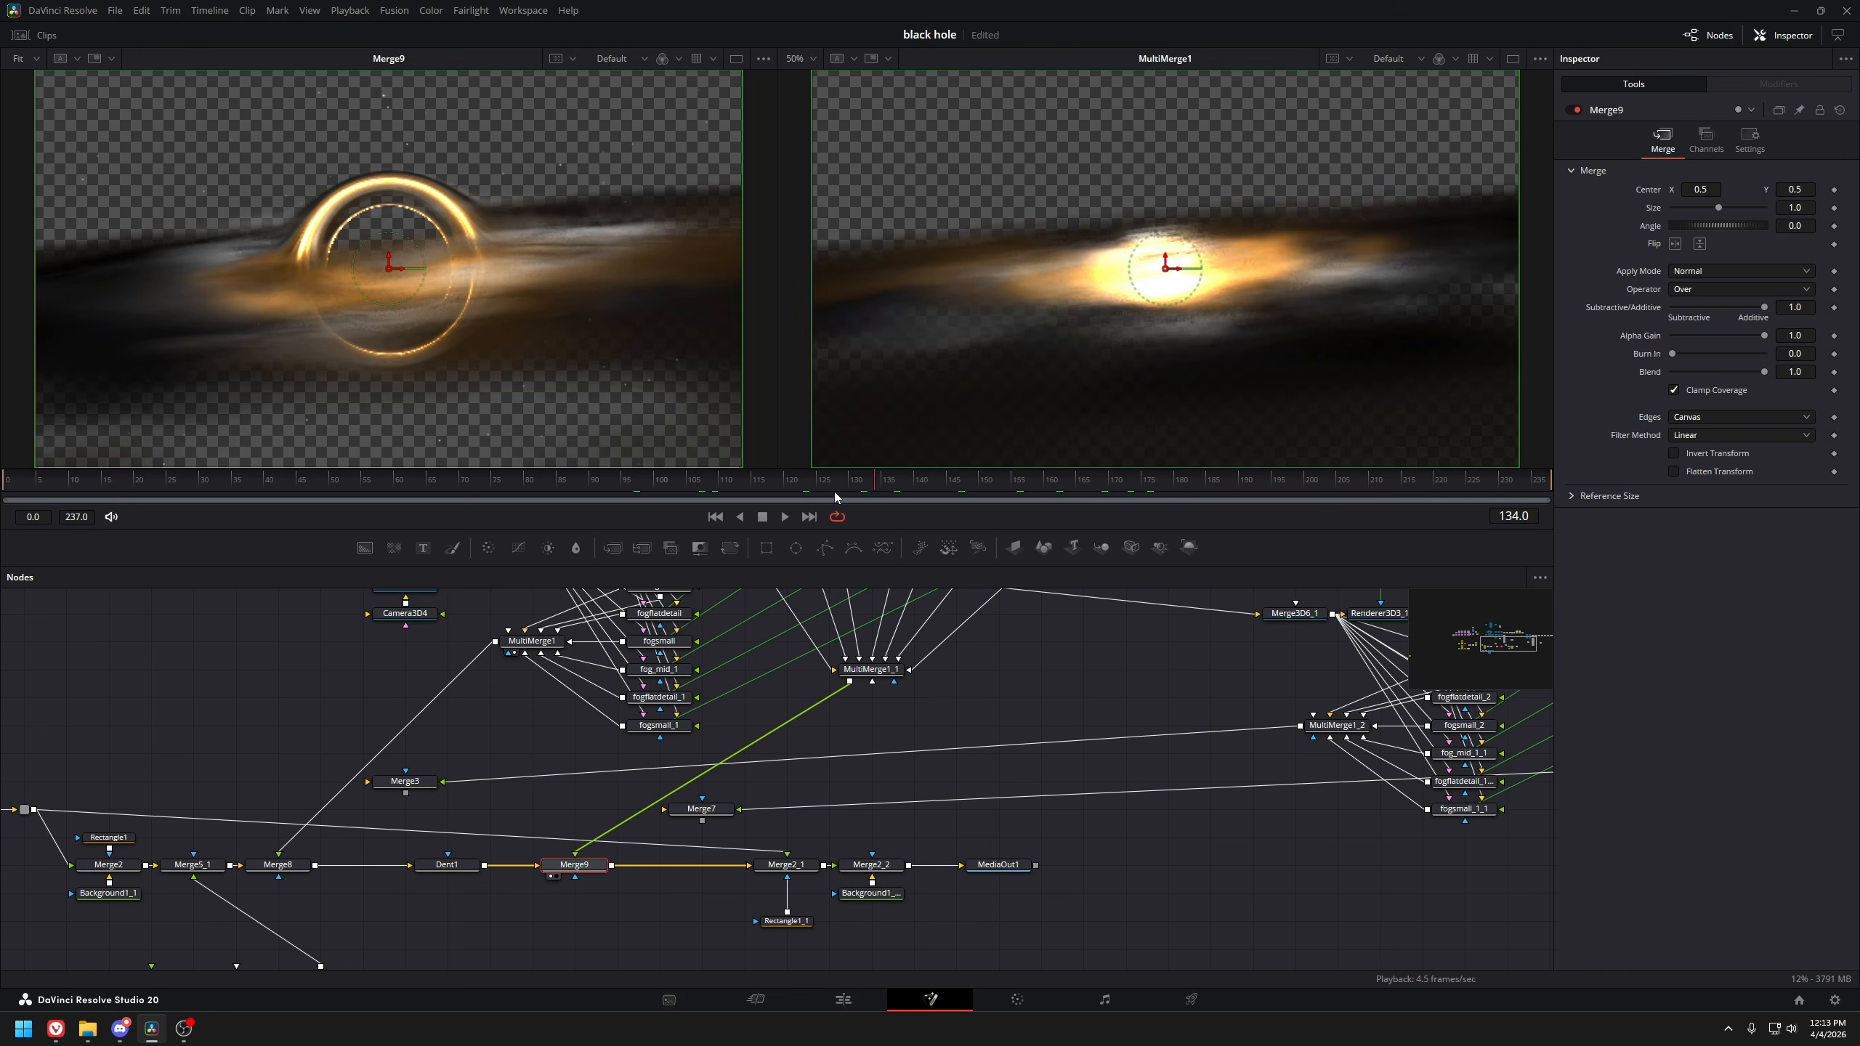
# Try an X rotation of -75.1 on DVE1 and undo it
pyautogui.moveTo(280, 857); pyautogui.dragTo(684, 800)
pyautogui.click(180, 756)
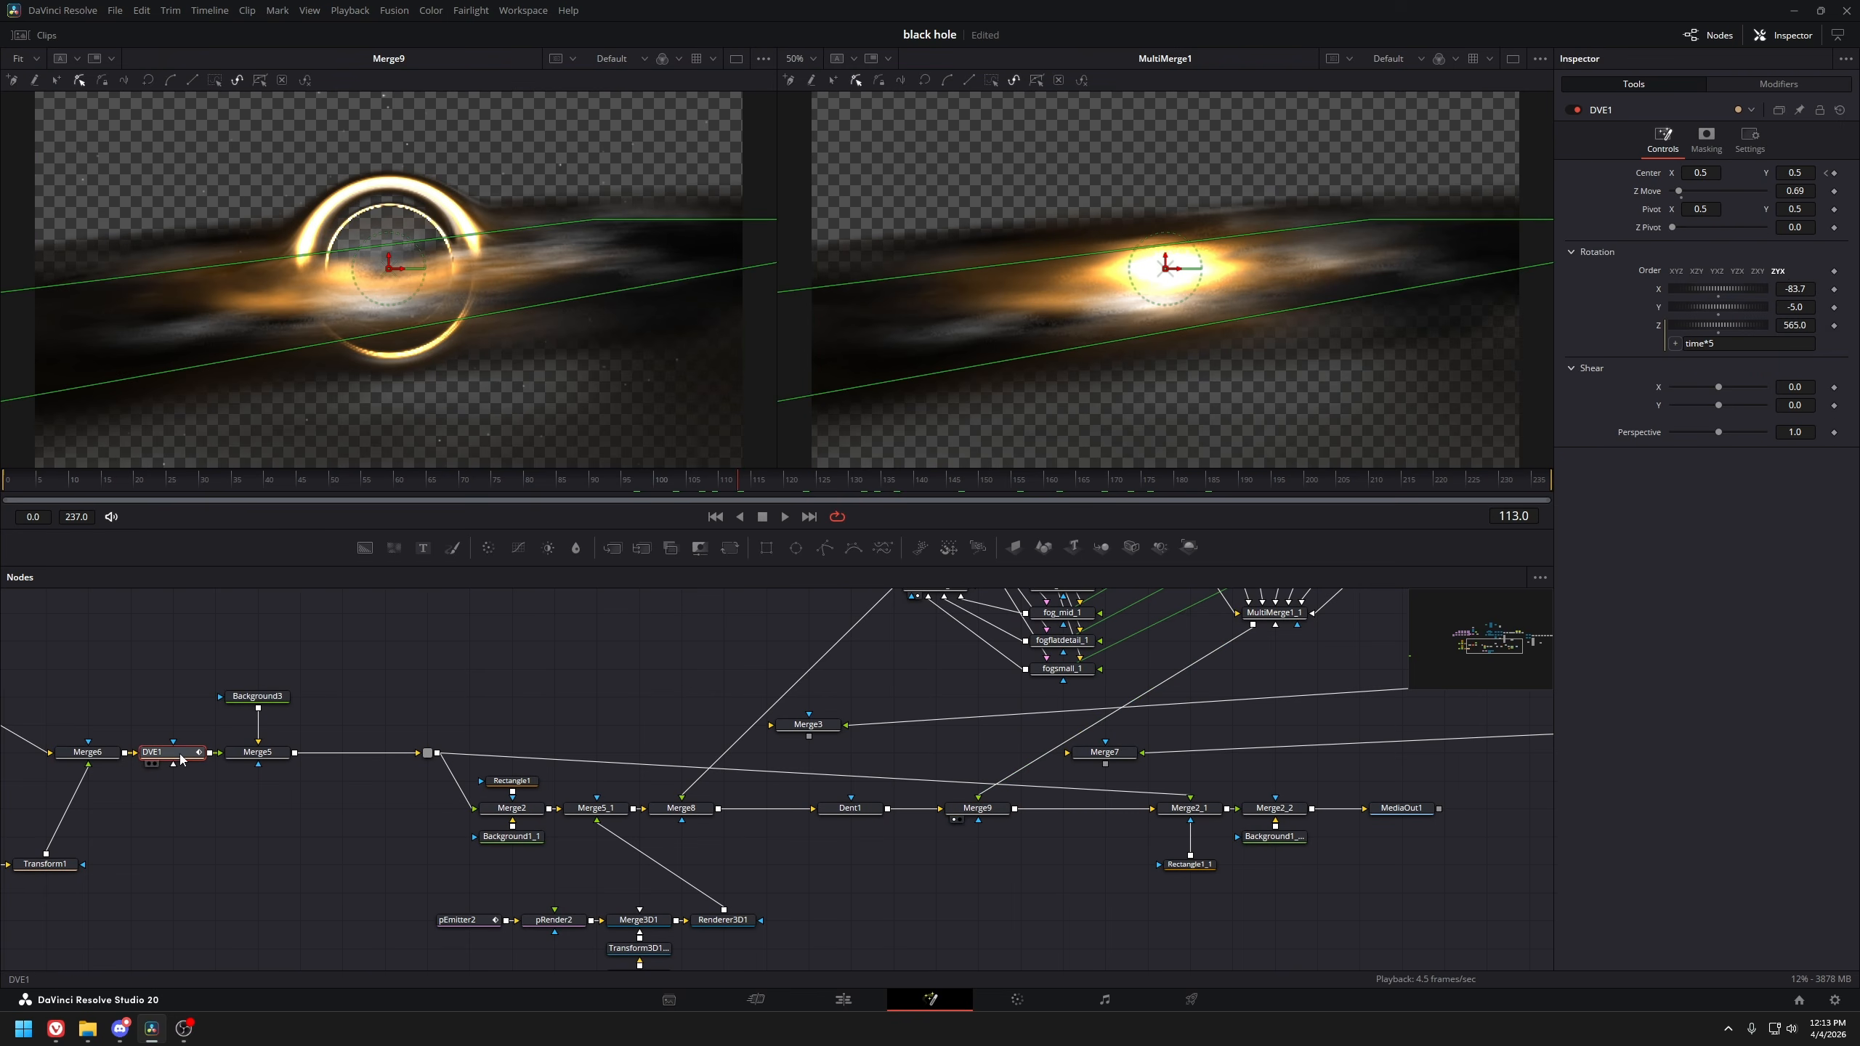
pyautogui.moveTo(1798, 286); pyautogui.dragTo(1857, 286)
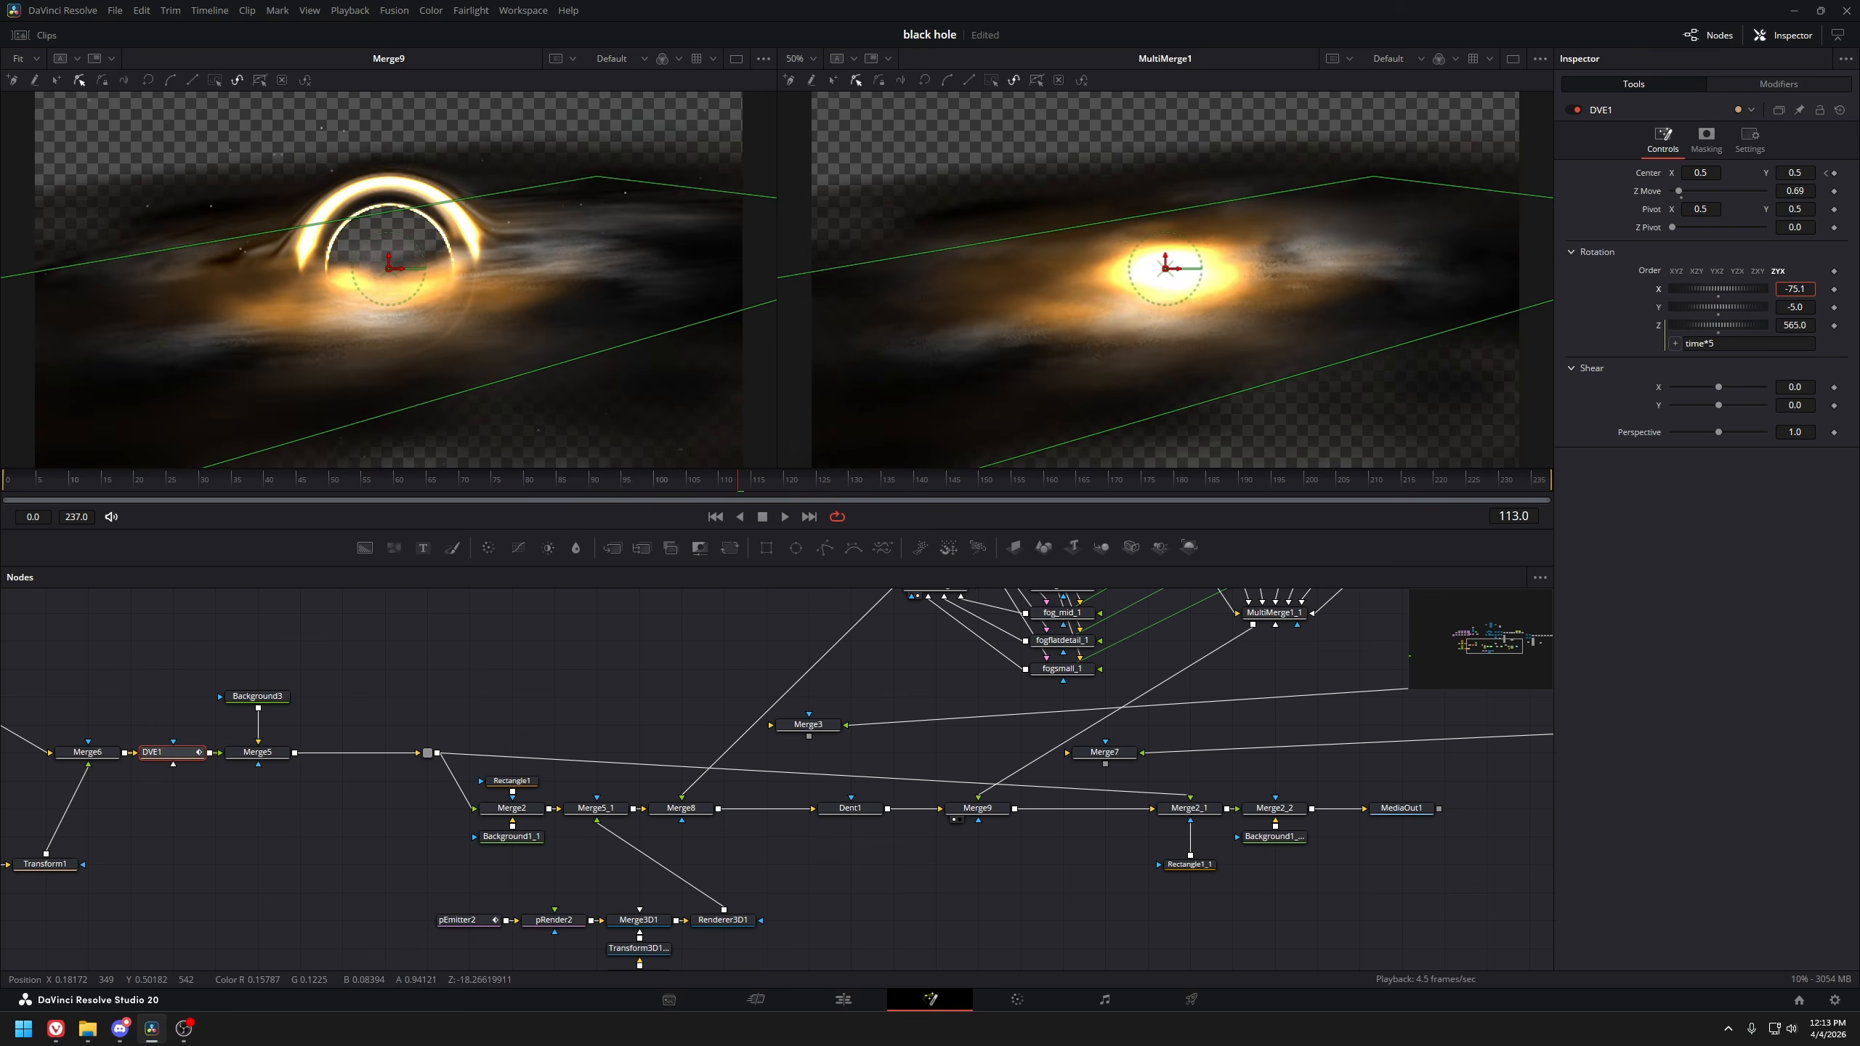
pyautogui.hotkey('ctrl', 'z')
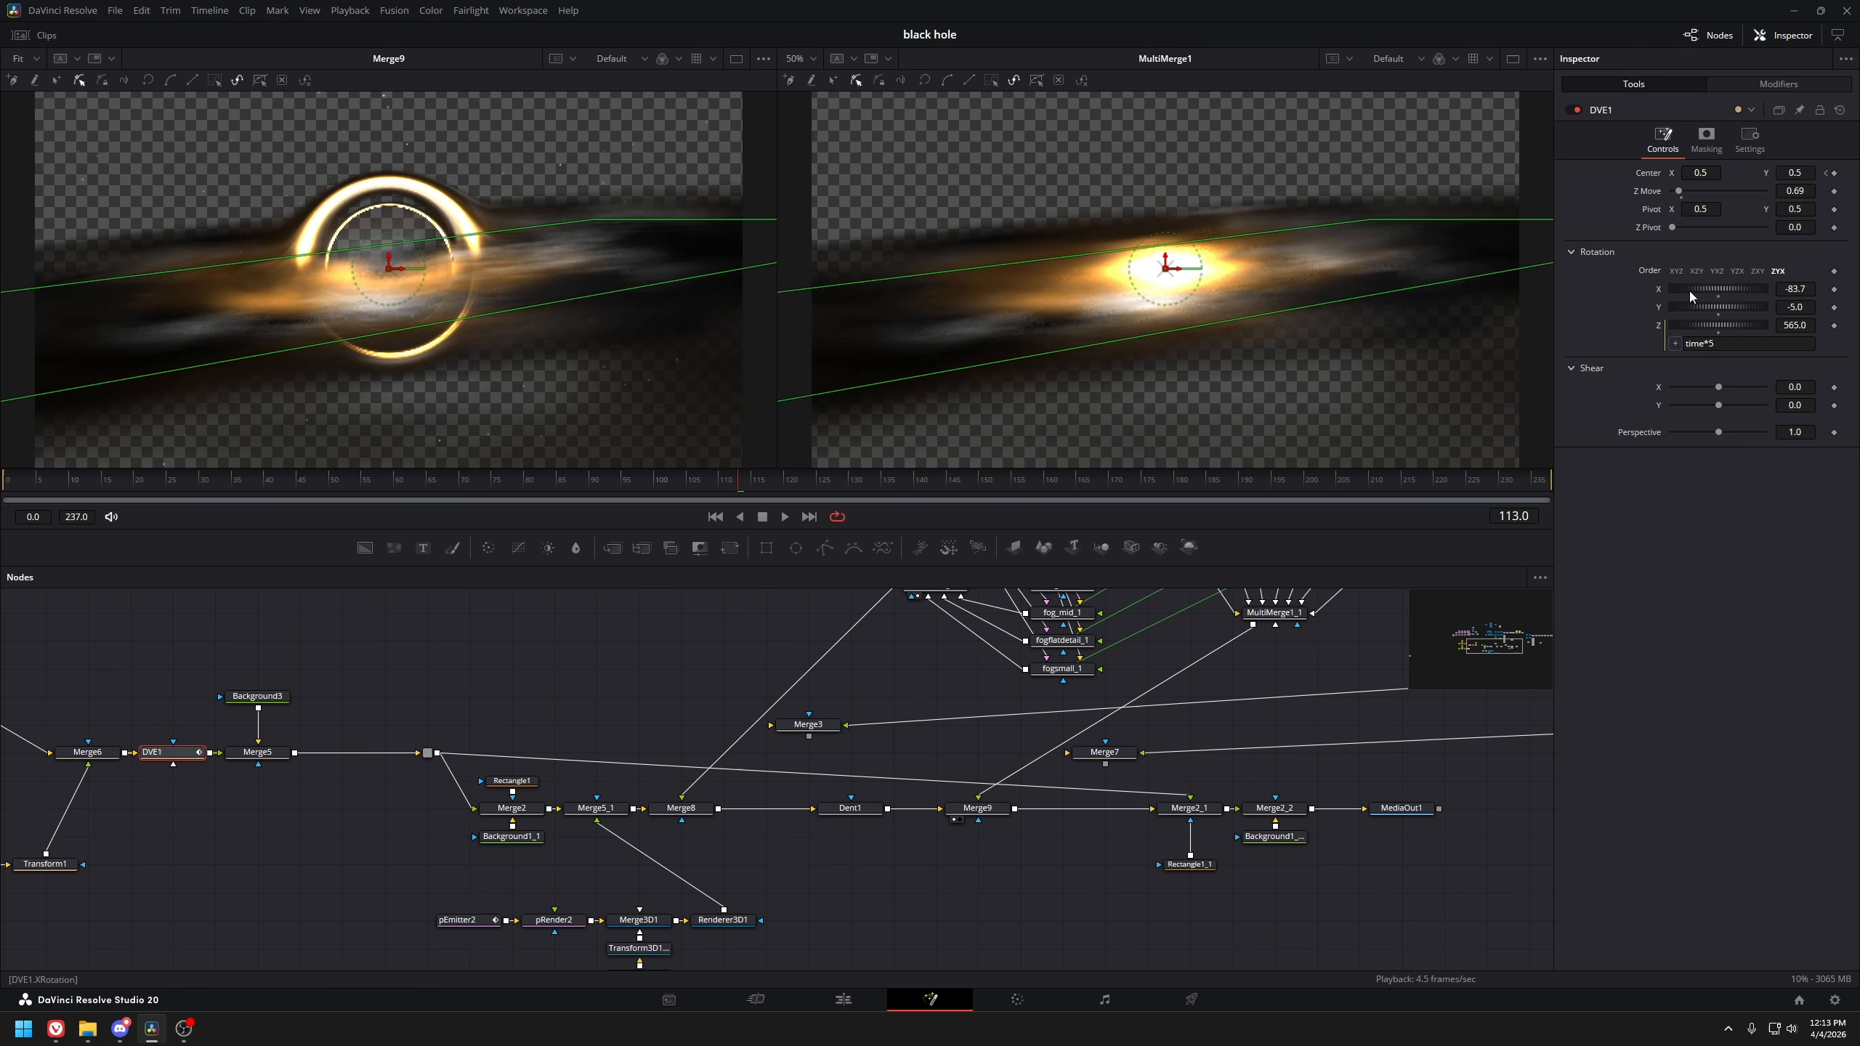
# View DVE1 in the first viewer and MediaOut1 in the second viewer at frame 114
pyautogui.moveTo(952, 695); pyautogui.dragTo(967, 788)
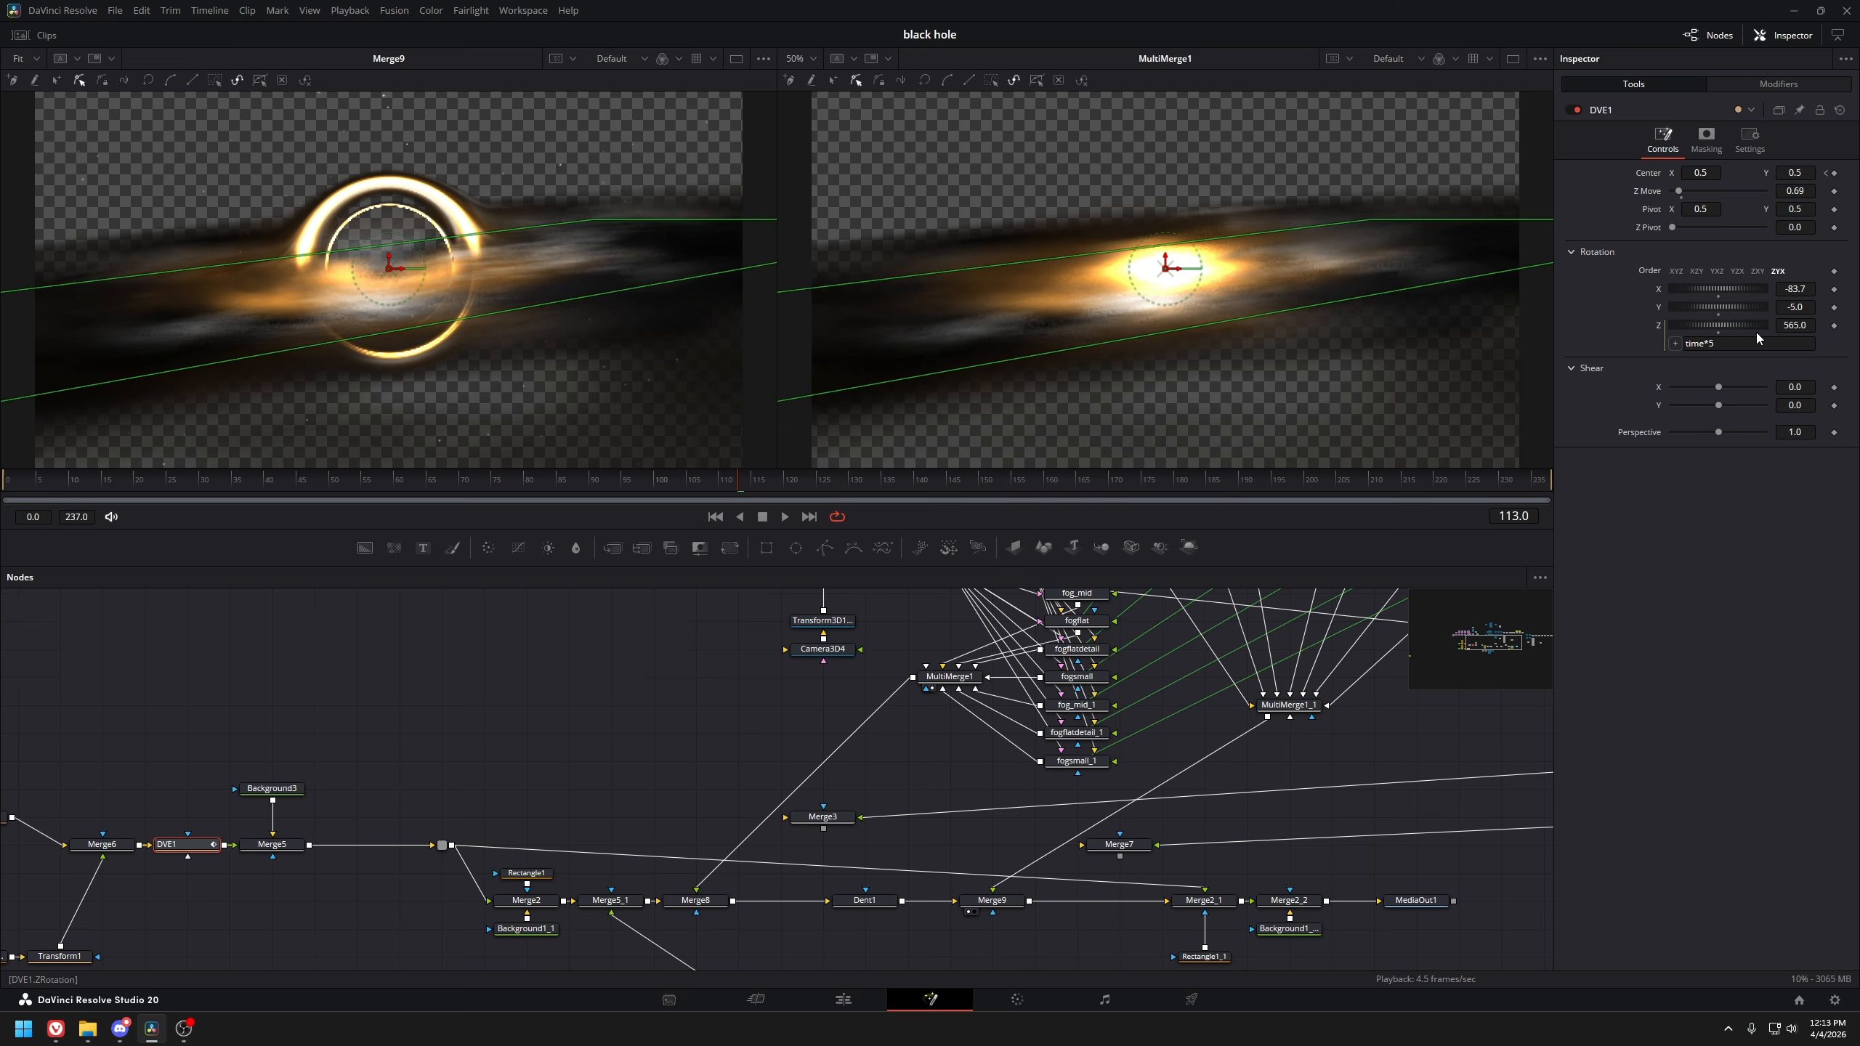
pyautogui.moveTo(747, 487)
pyautogui.mouseDown()
pyautogui.moveTo(810, 483)
pyautogui.moveTo(745, 486)
pyautogui.mouseUp()
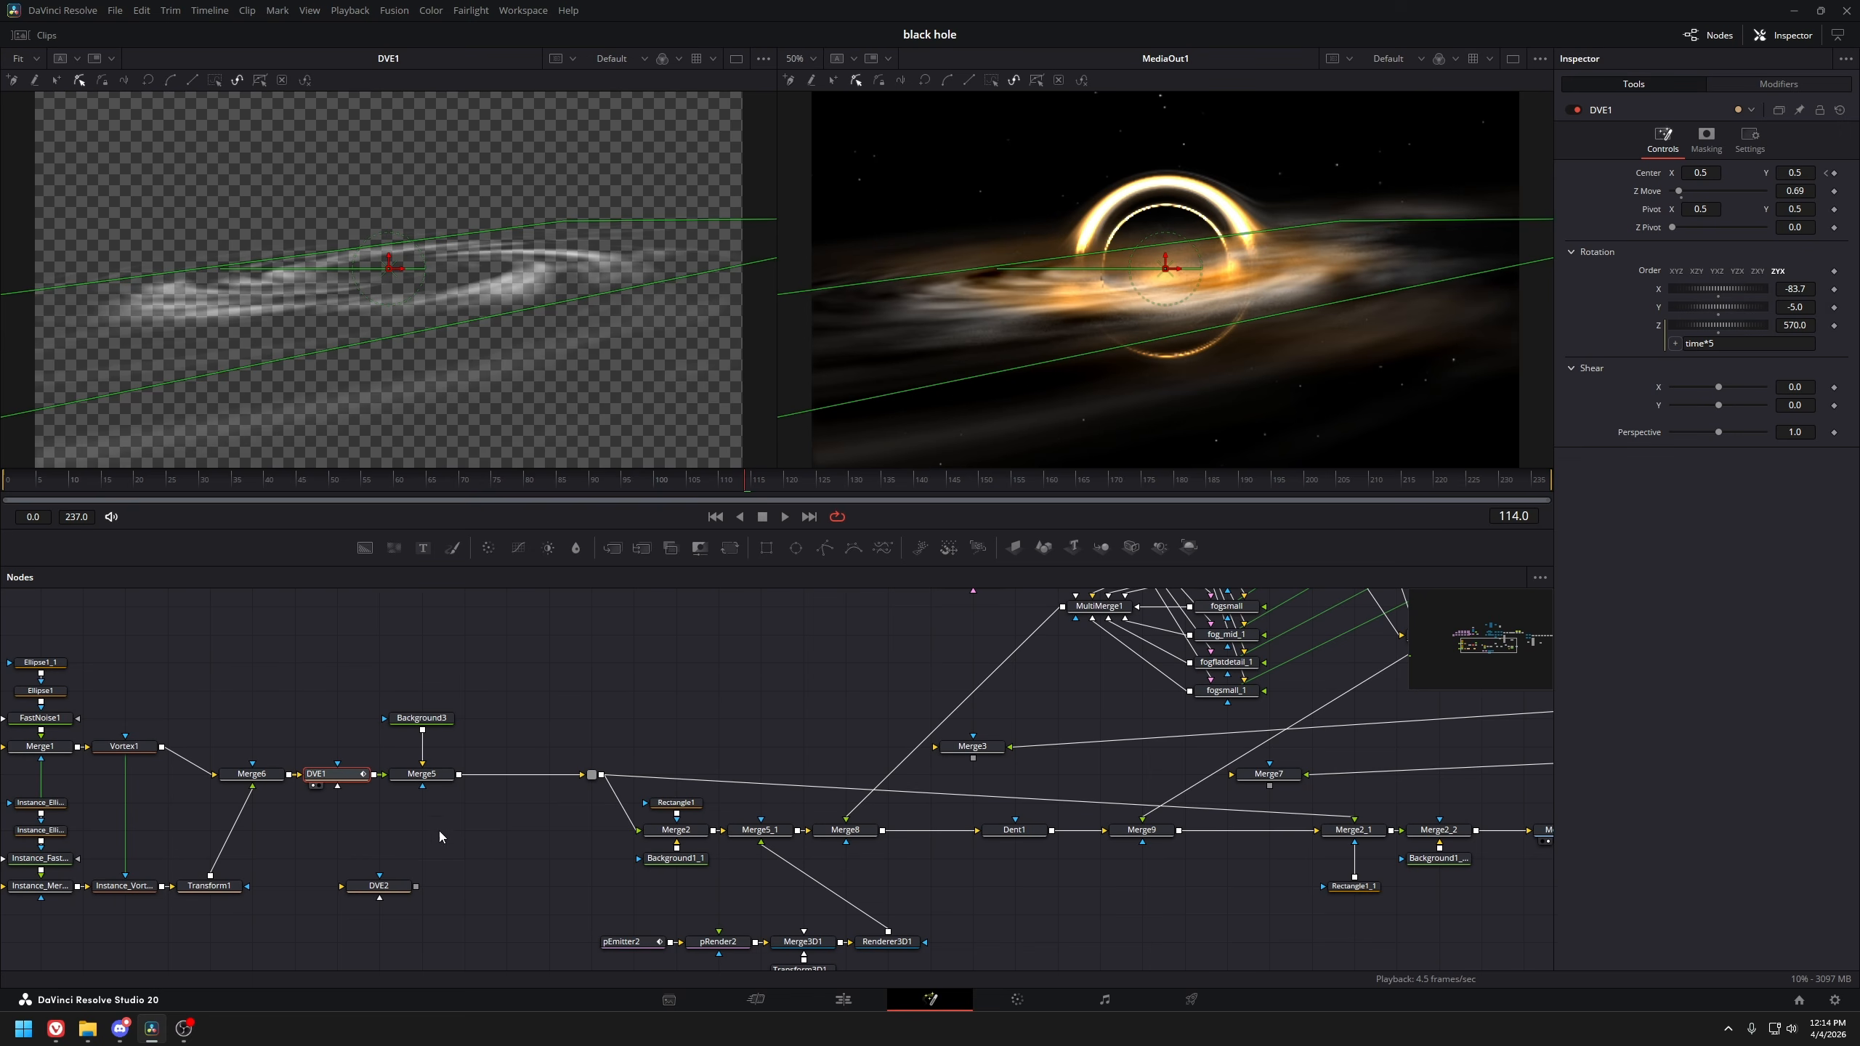
pyautogui.moveTo(1750, 291); pyautogui.dragTo(1772, 291)
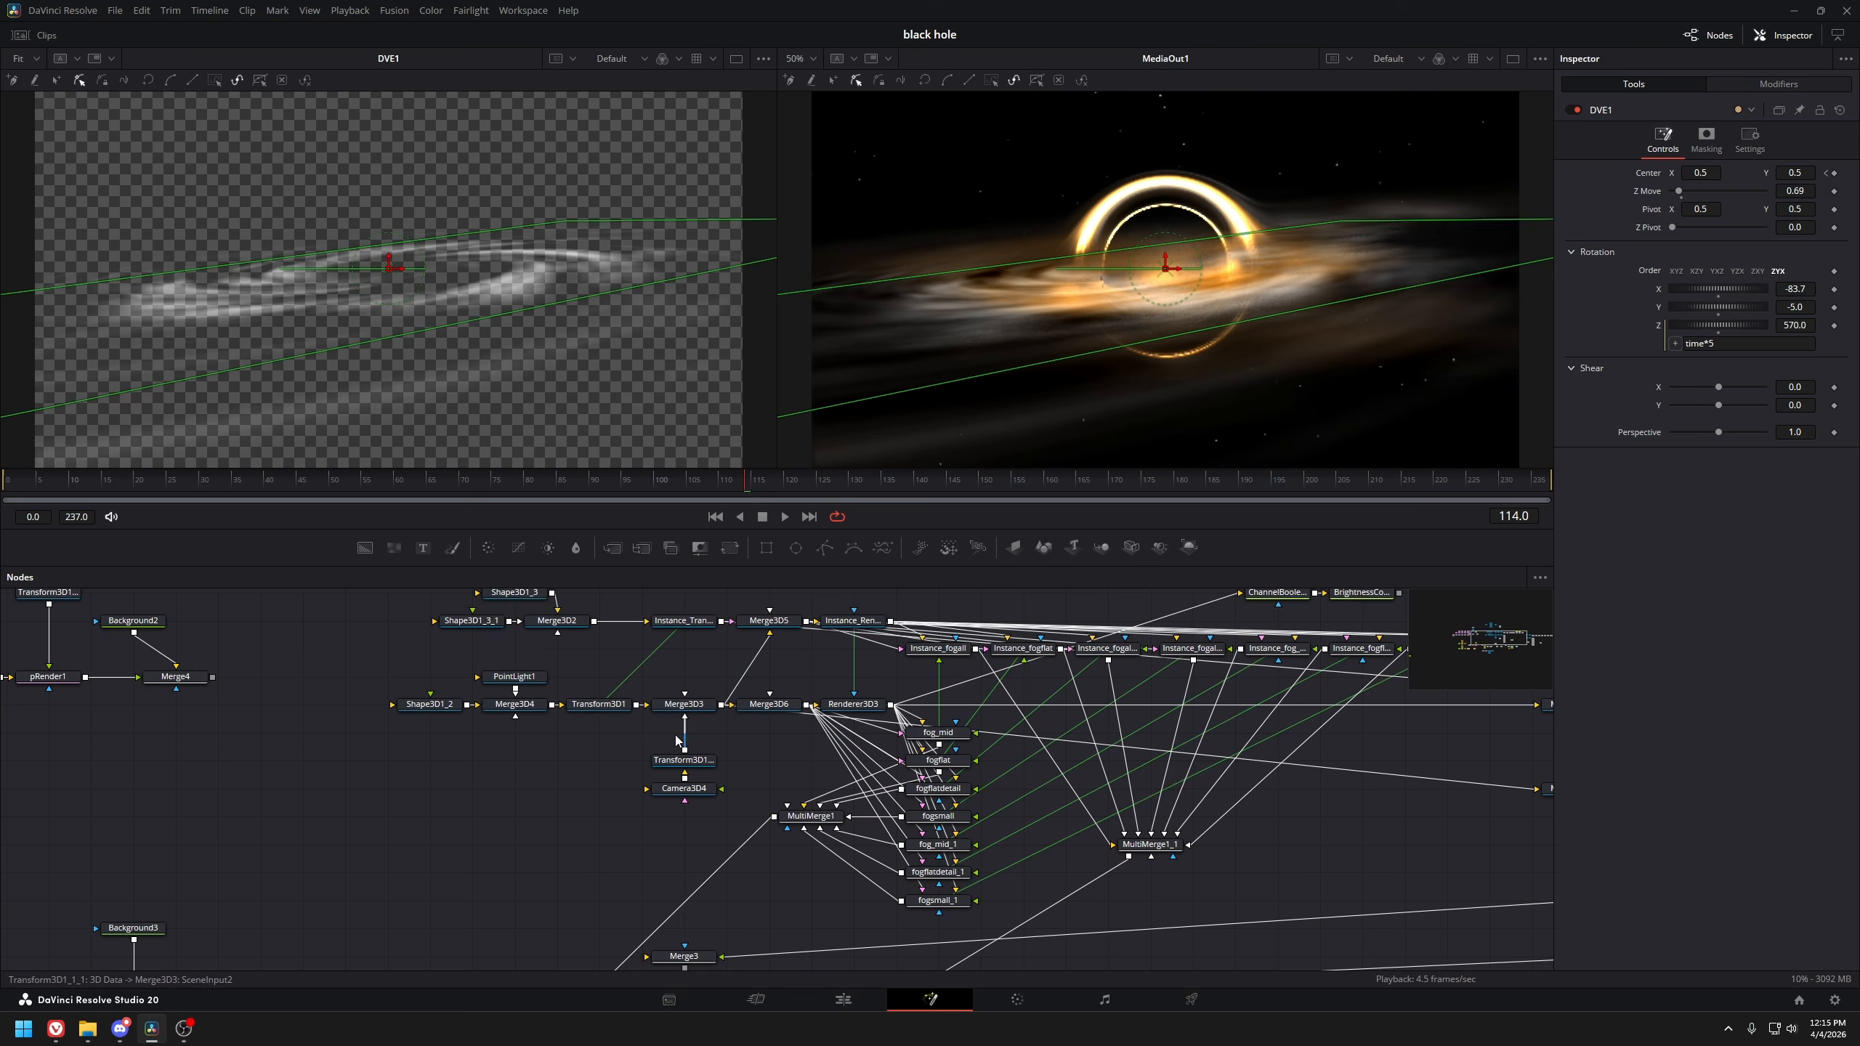
pyautogui.scroll(2, 674, 735)
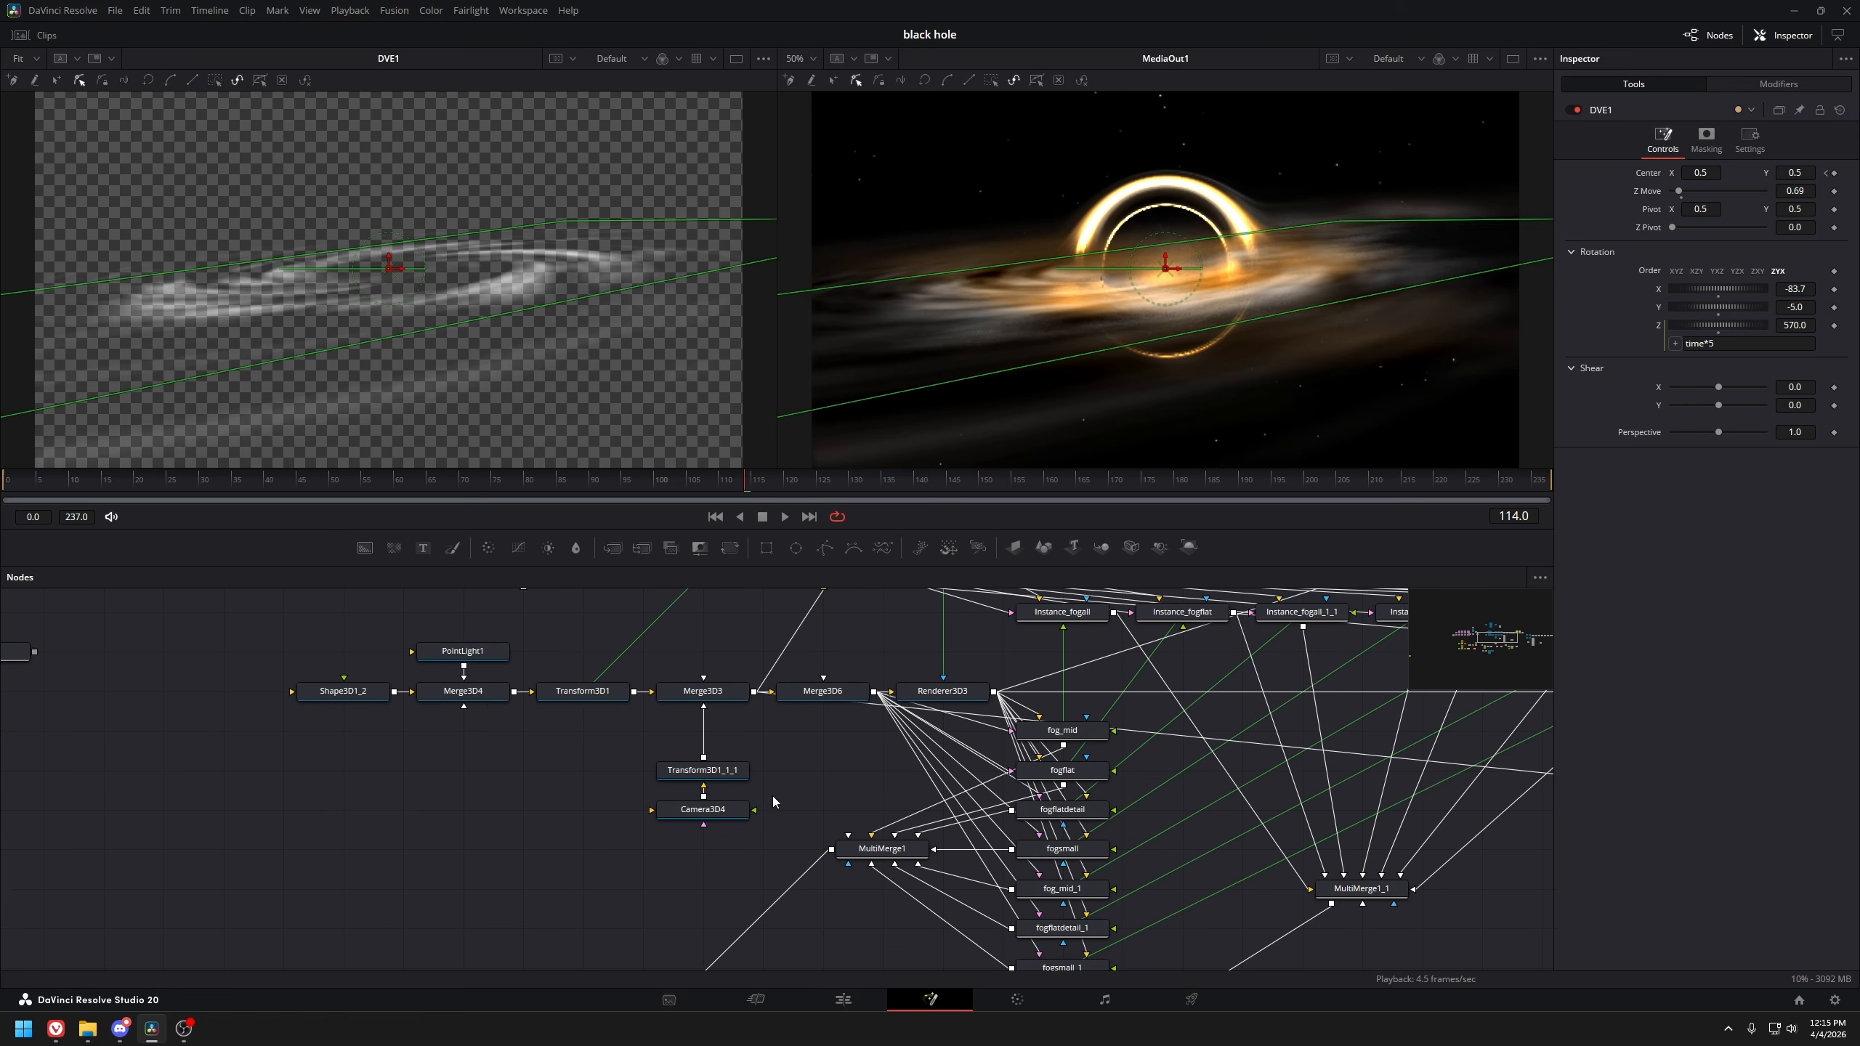
# View Camera3D4 and Camera3D1 in the first viewer to compare the two fog camera rigs
pyautogui.click(724, 814)
pyautogui.press('1')
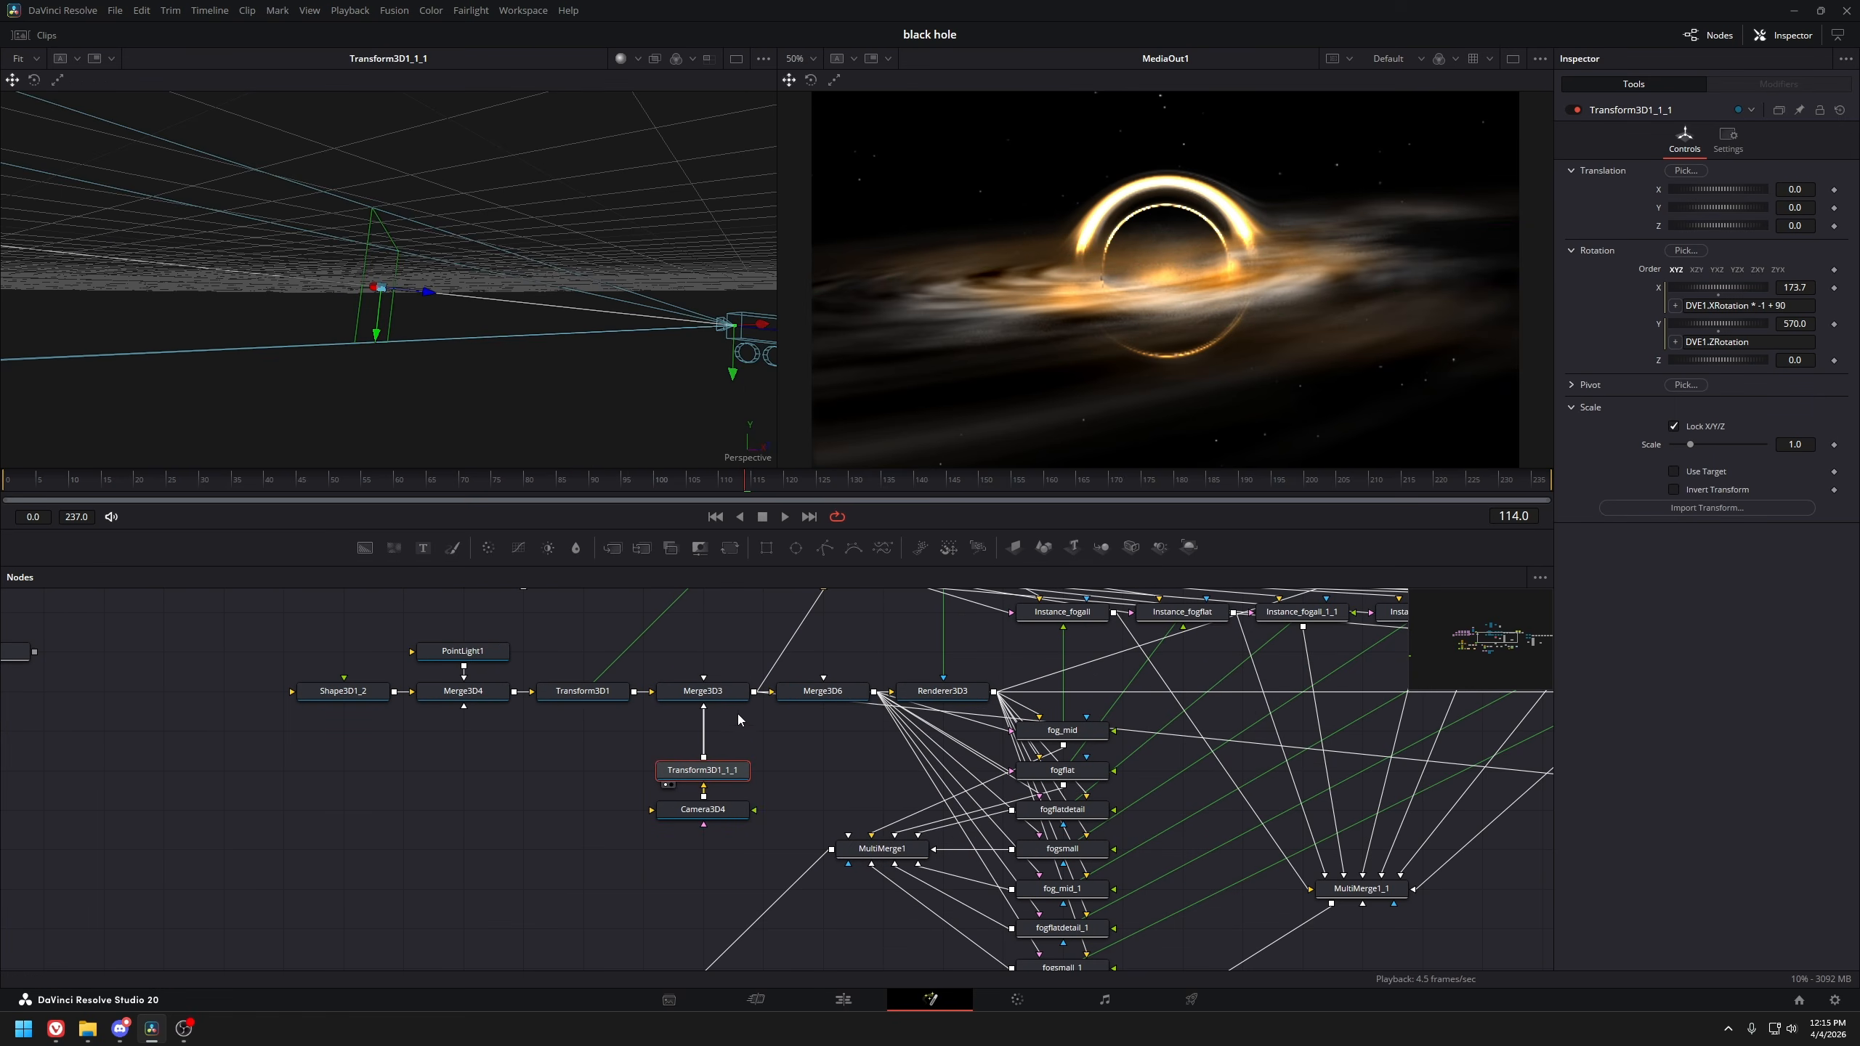
pyautogui.scroll(4, 758, 770)
pyautogui.scroll(5, 759, 768)
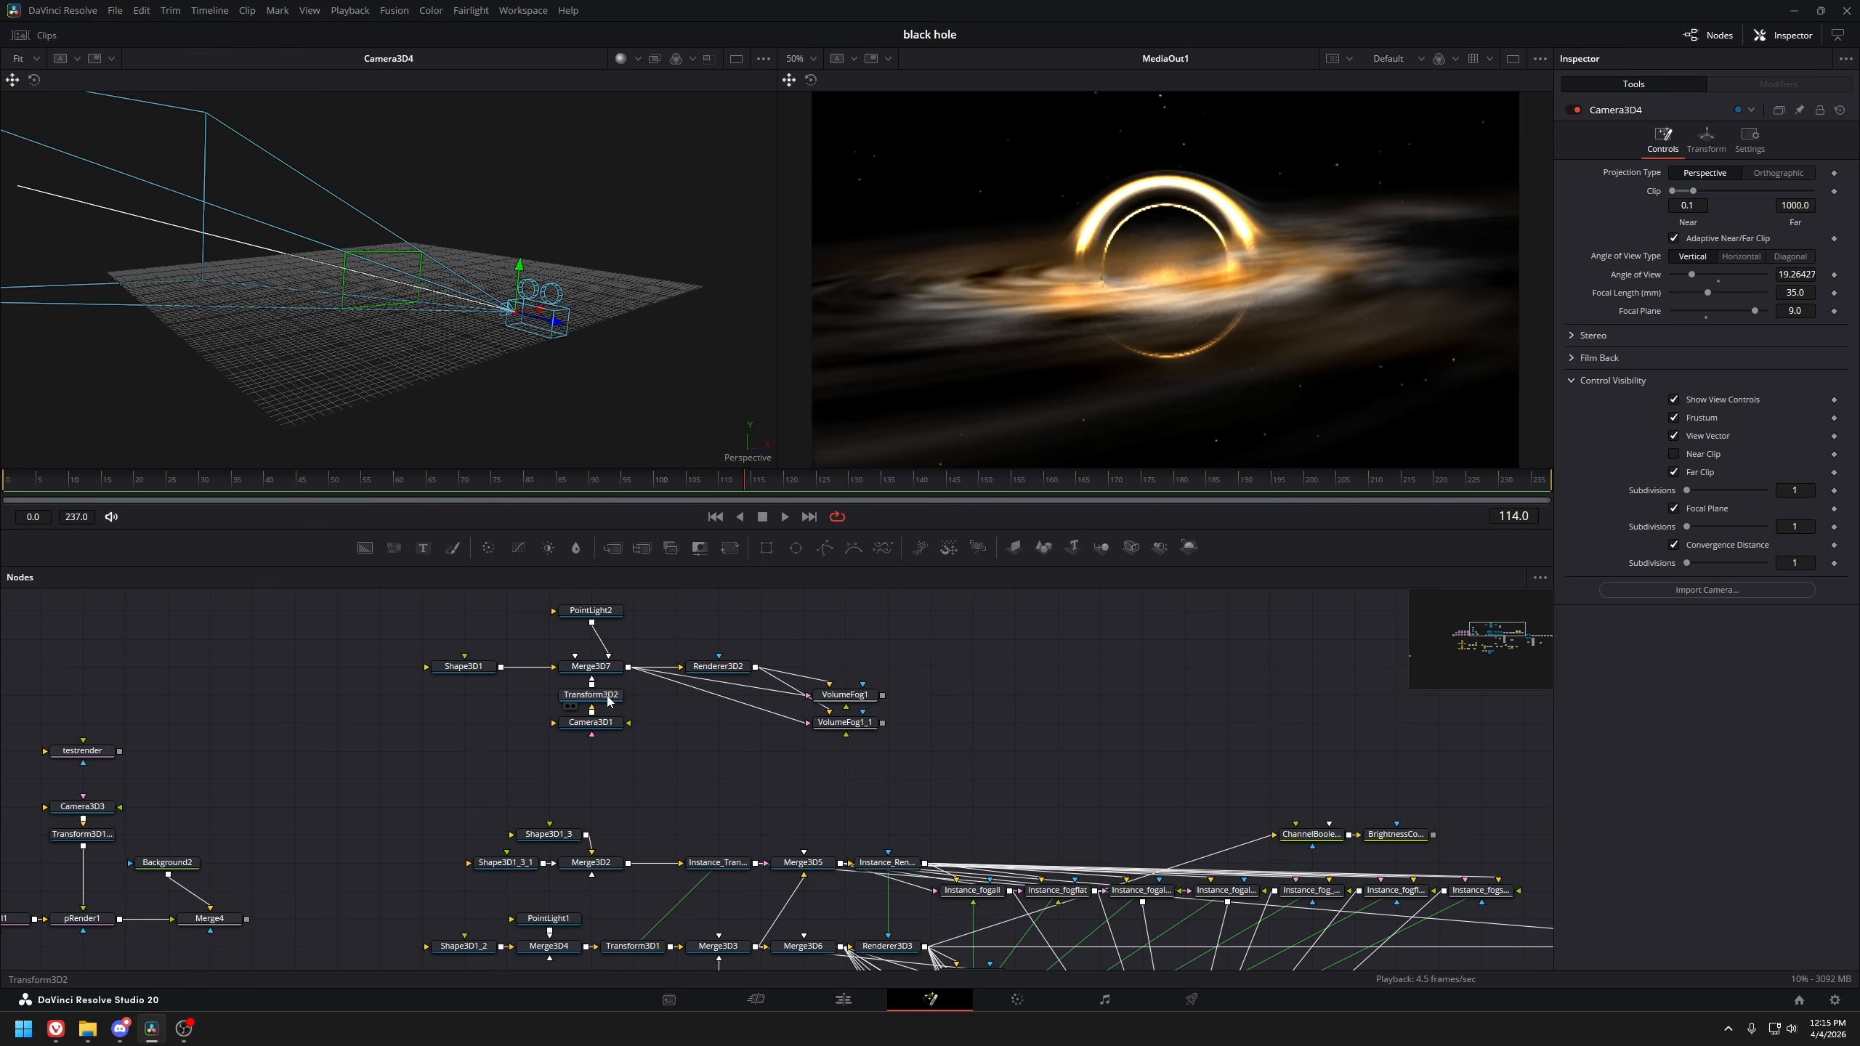
pyautogui.click(590, 722)
pyautogui.press('1')
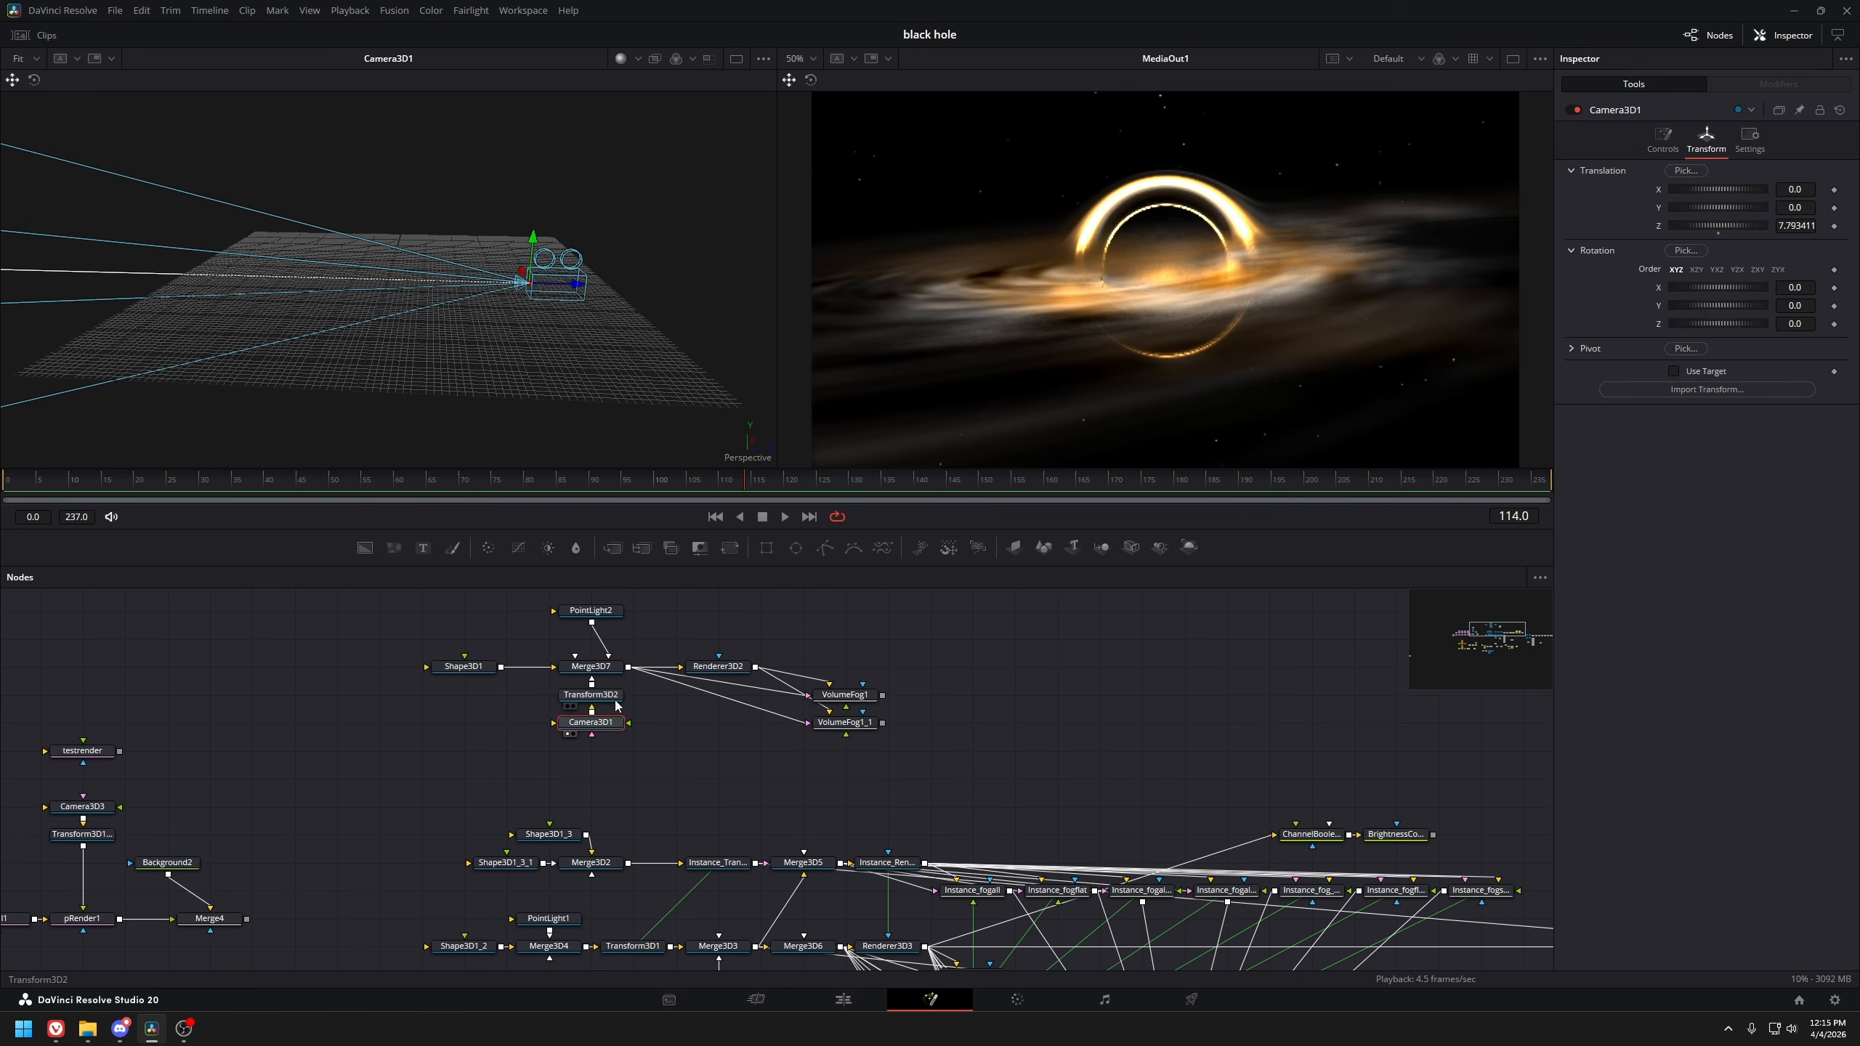
# Try a different X rotation on Transform3D2 above Camera3D1 and undo it
pyautogui.click(614, 697)
pyautogui.press('1')
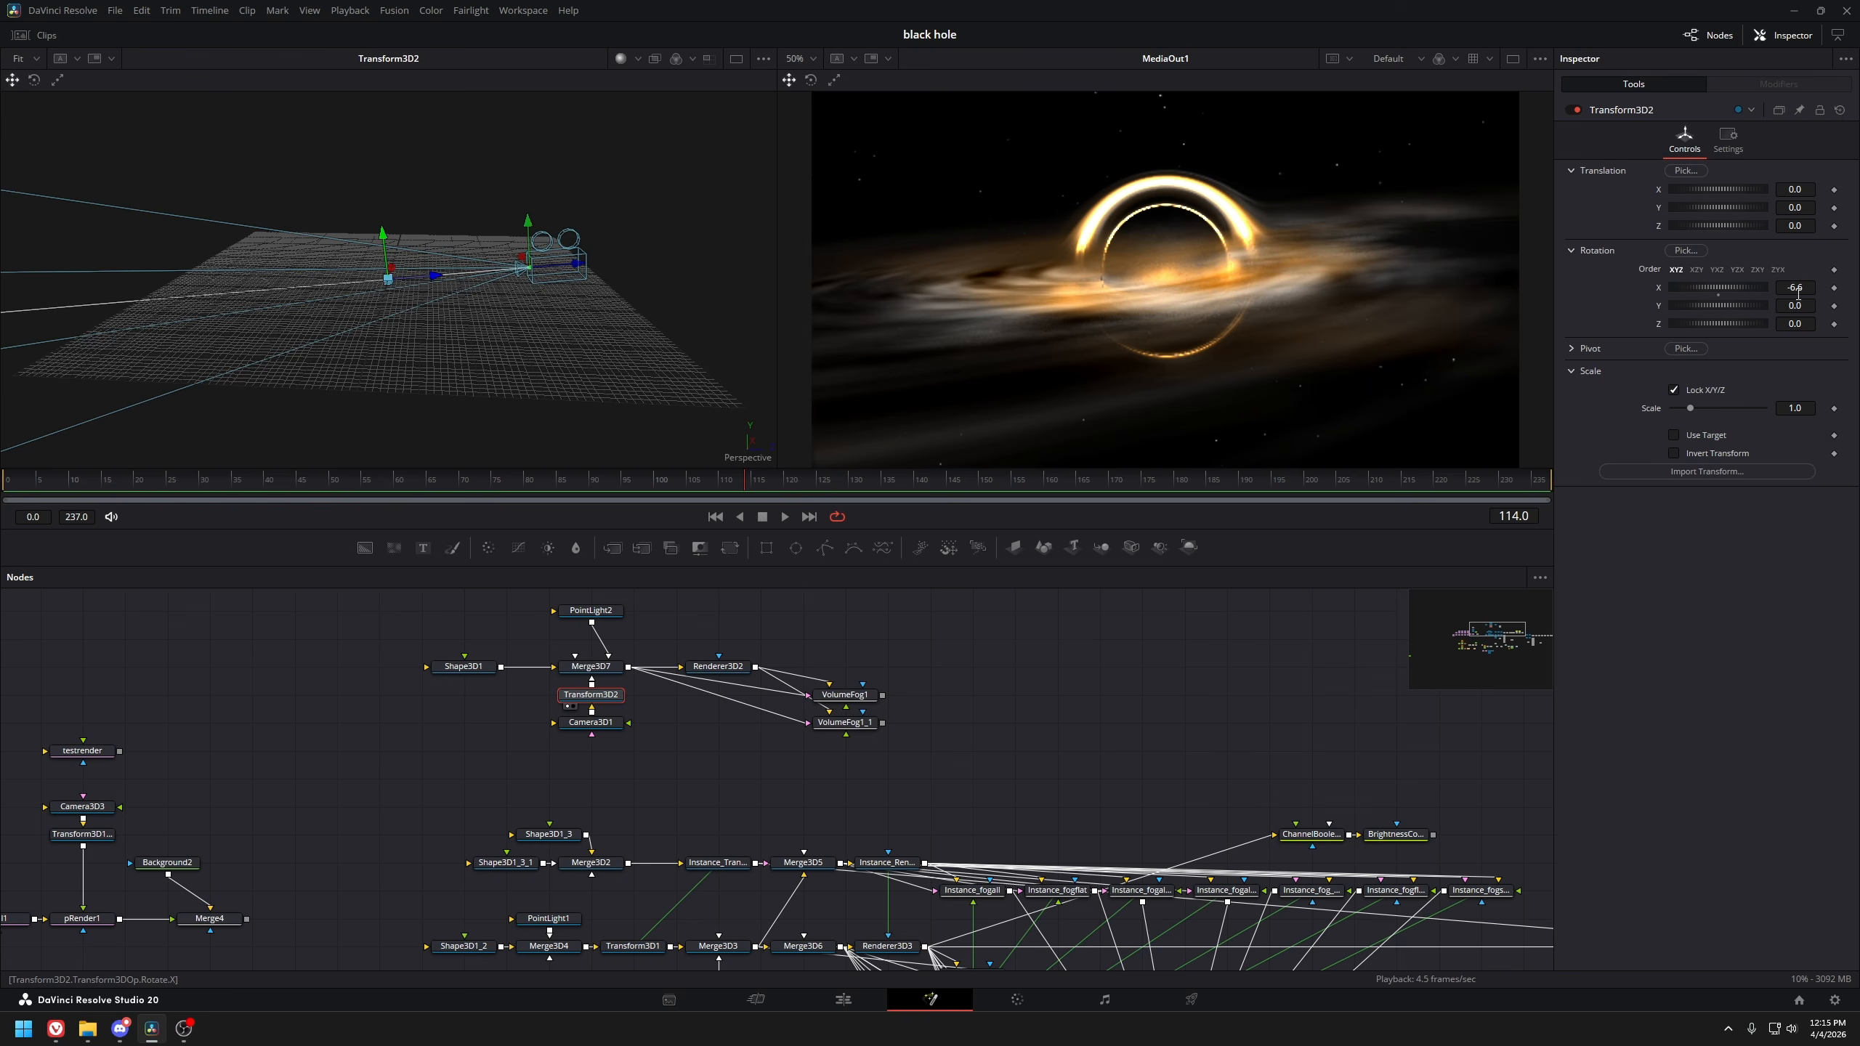
pyautogui.moveTo(1797, 292)
pyautogui.mouseDown()
pyautogui.moveTo(1739, 292)
pyautogui.moveTo(1800, 292)
pyautogui.mouseUp()
pyautogui.hotkey('ctrl', 'z')
# View Camera3D4 and Transform3D1_1_1 in the first viewer and examine the rotation expressions linked to DVE1
pyautogui.scroll(-3, 652, 733)
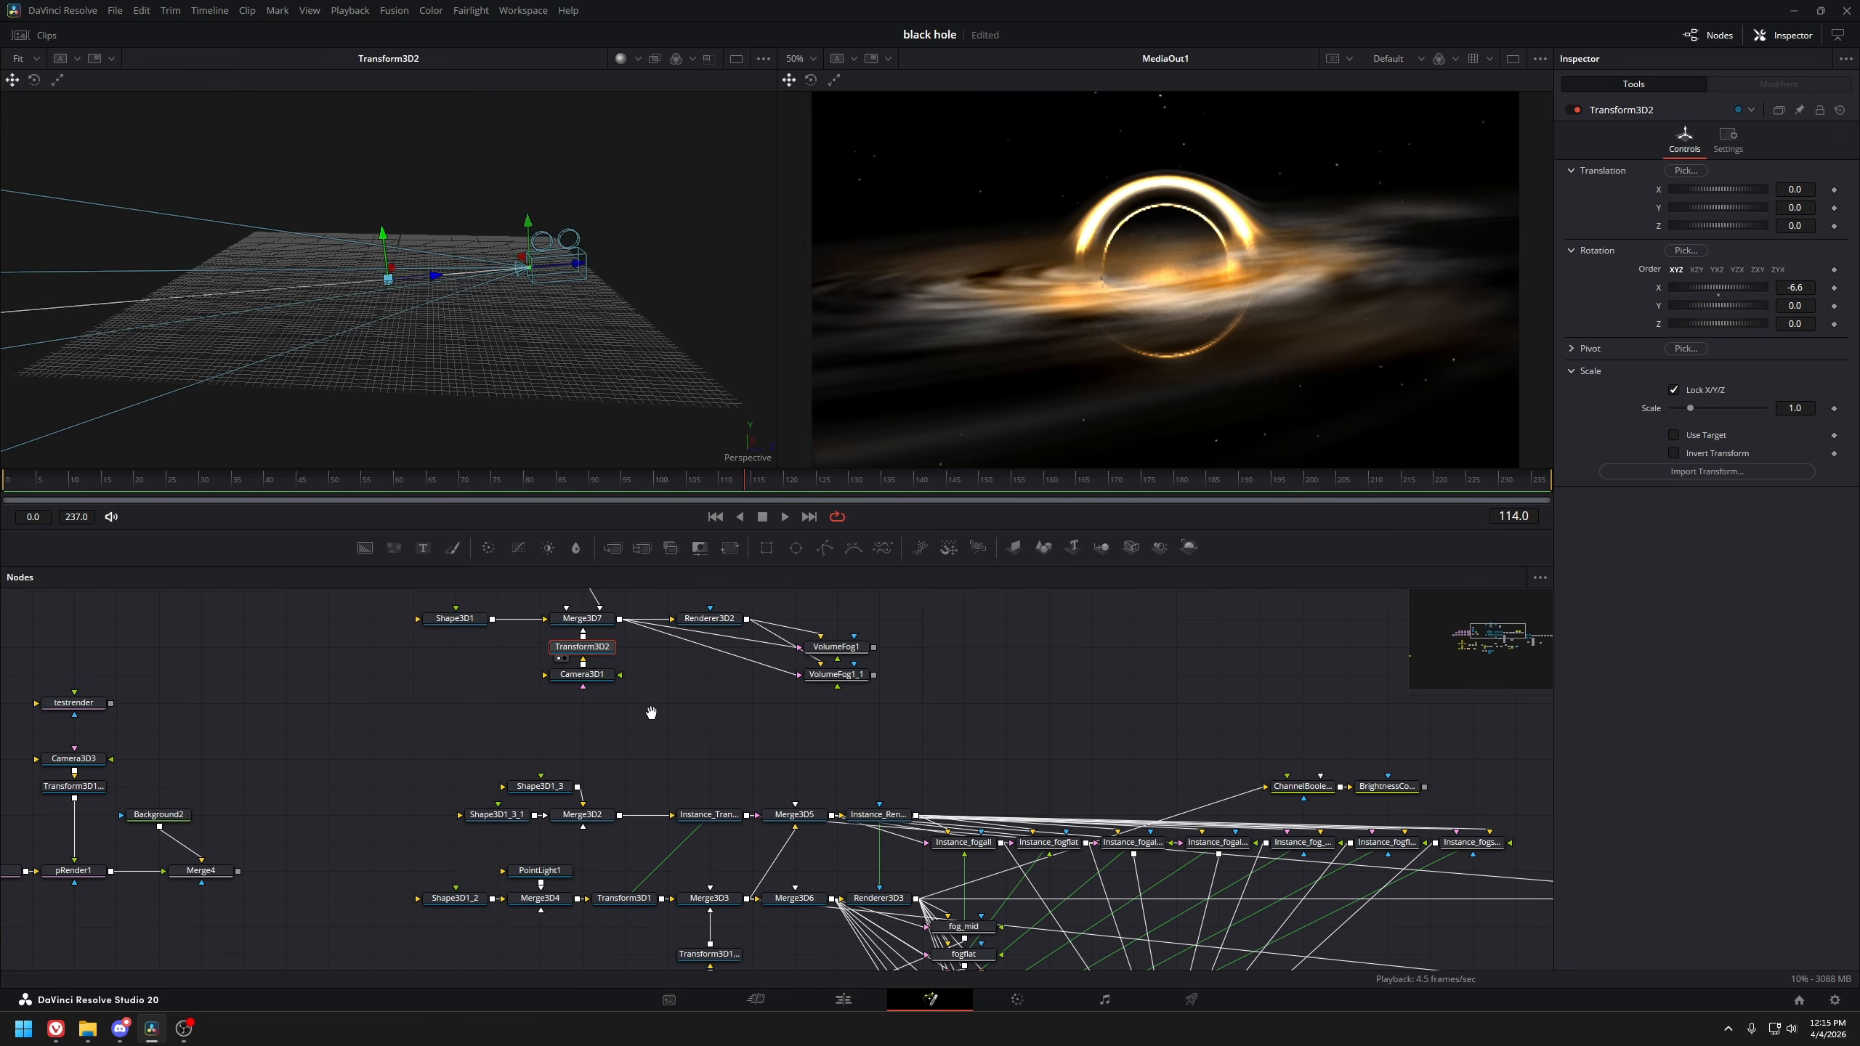
pyautogui.click(702, 891)
pyautogui.press('1')
pyautogui.click(715, 864)
pyautogui.press('1')
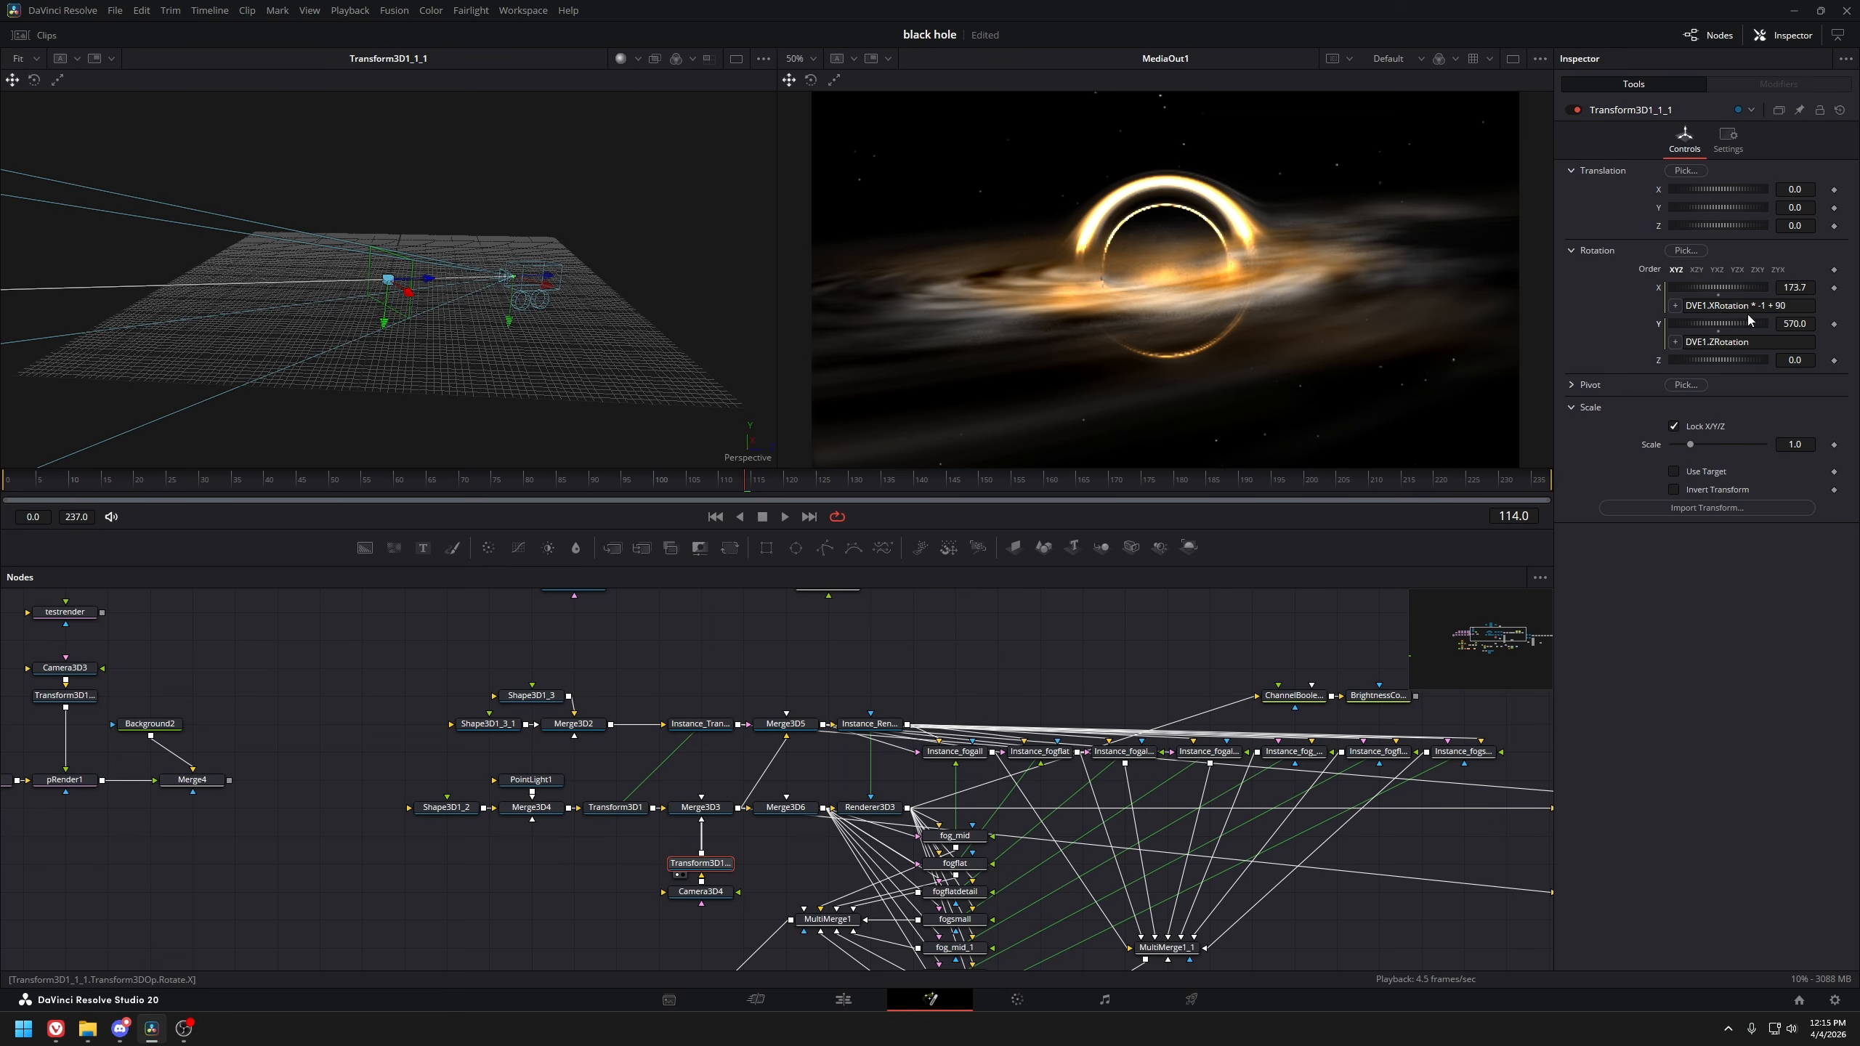
# Try an X rotation of -91.2 and a Y rotation of -9.0 on DVE1 to test the linked fog camera
pyautogui.moveTo(409, 730); pyautogui.dragTo(631, 582)
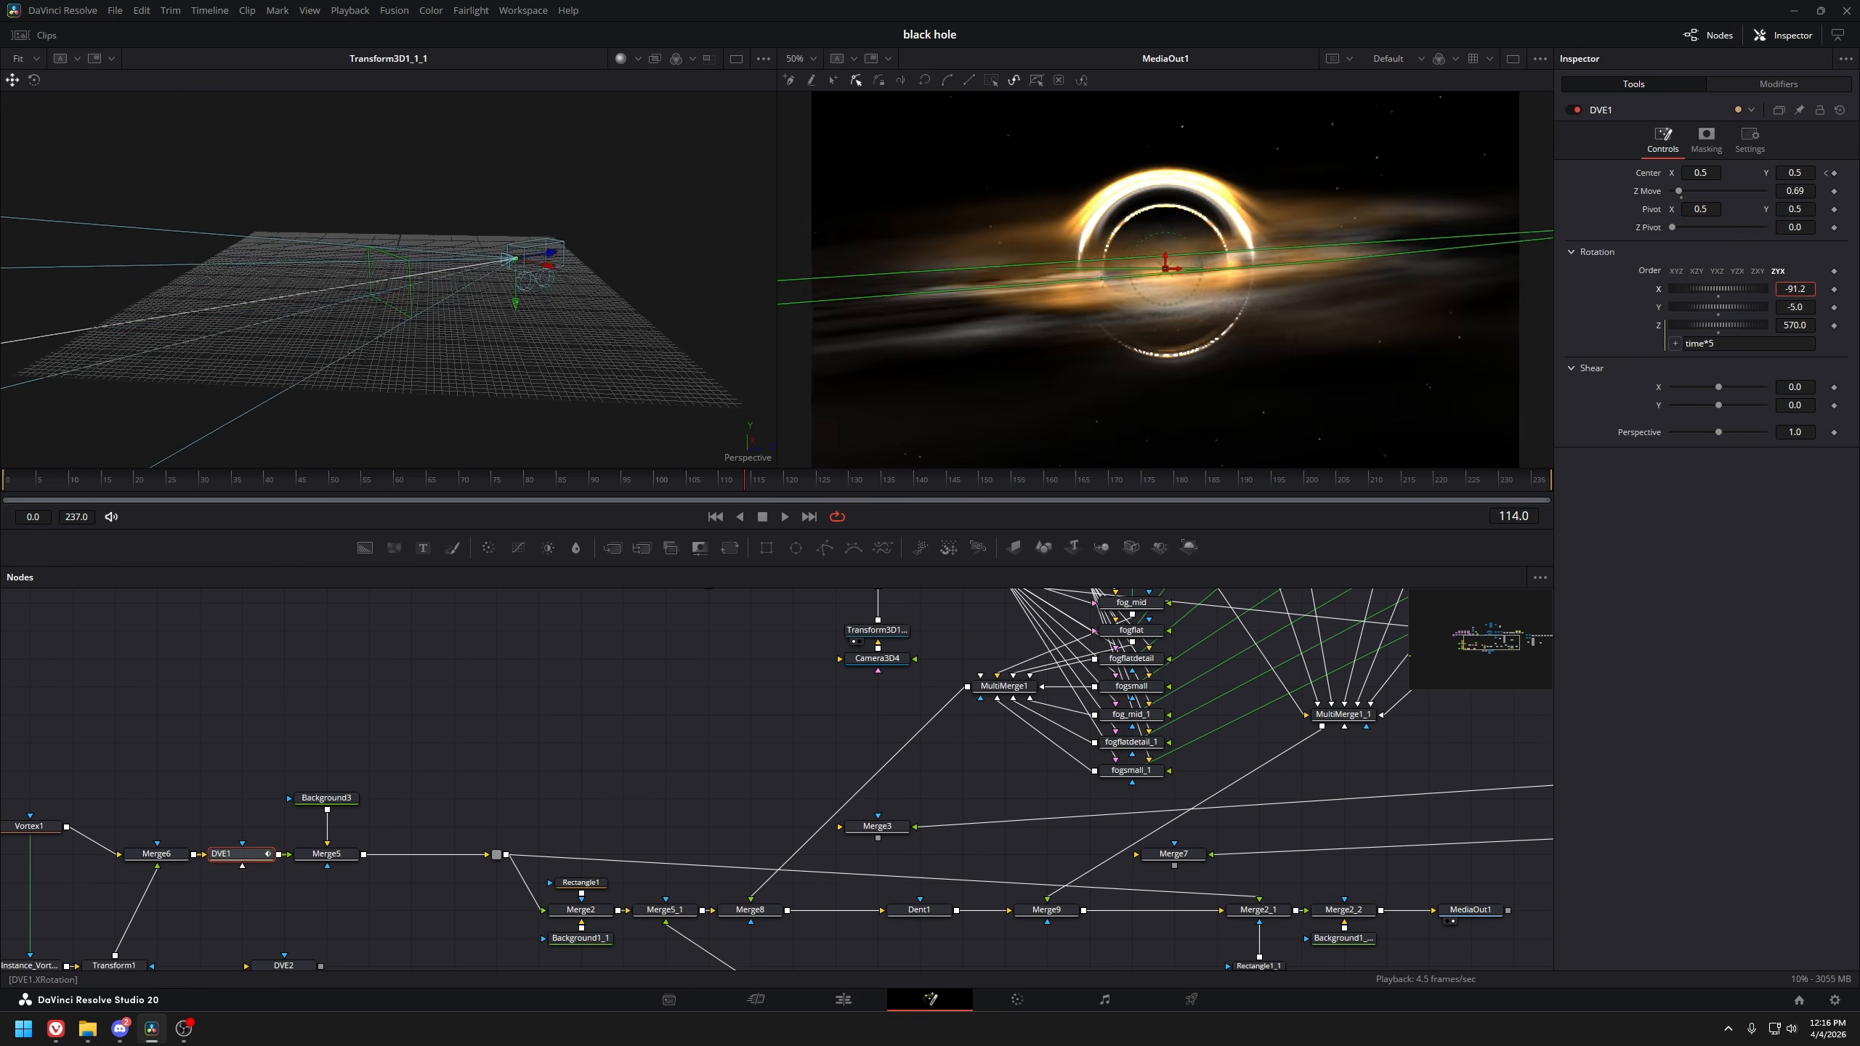
pyautogui.moveTo(1794, 288); pyautogui.dragTo(1746, 289)
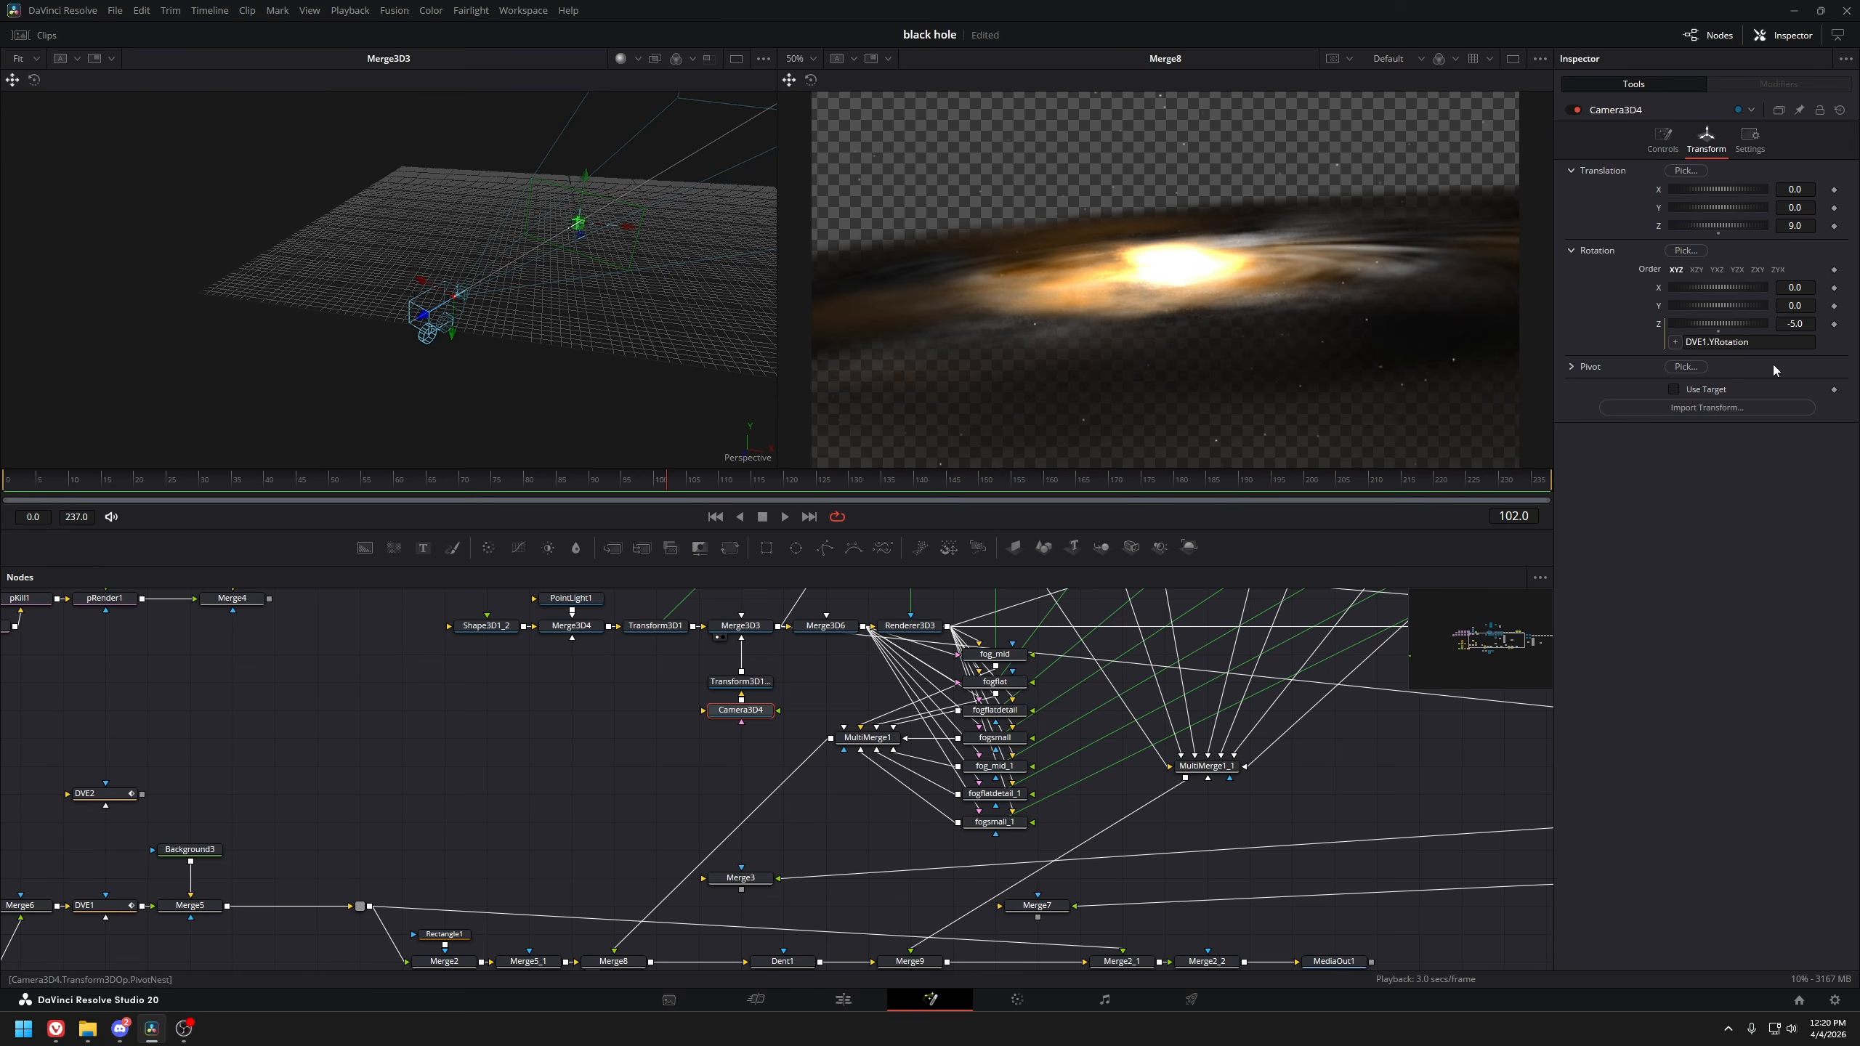
pyautogui.moveTo(574, 706); pyautogui.dragTo(727, 726)
pyautogui.click(914, 707)
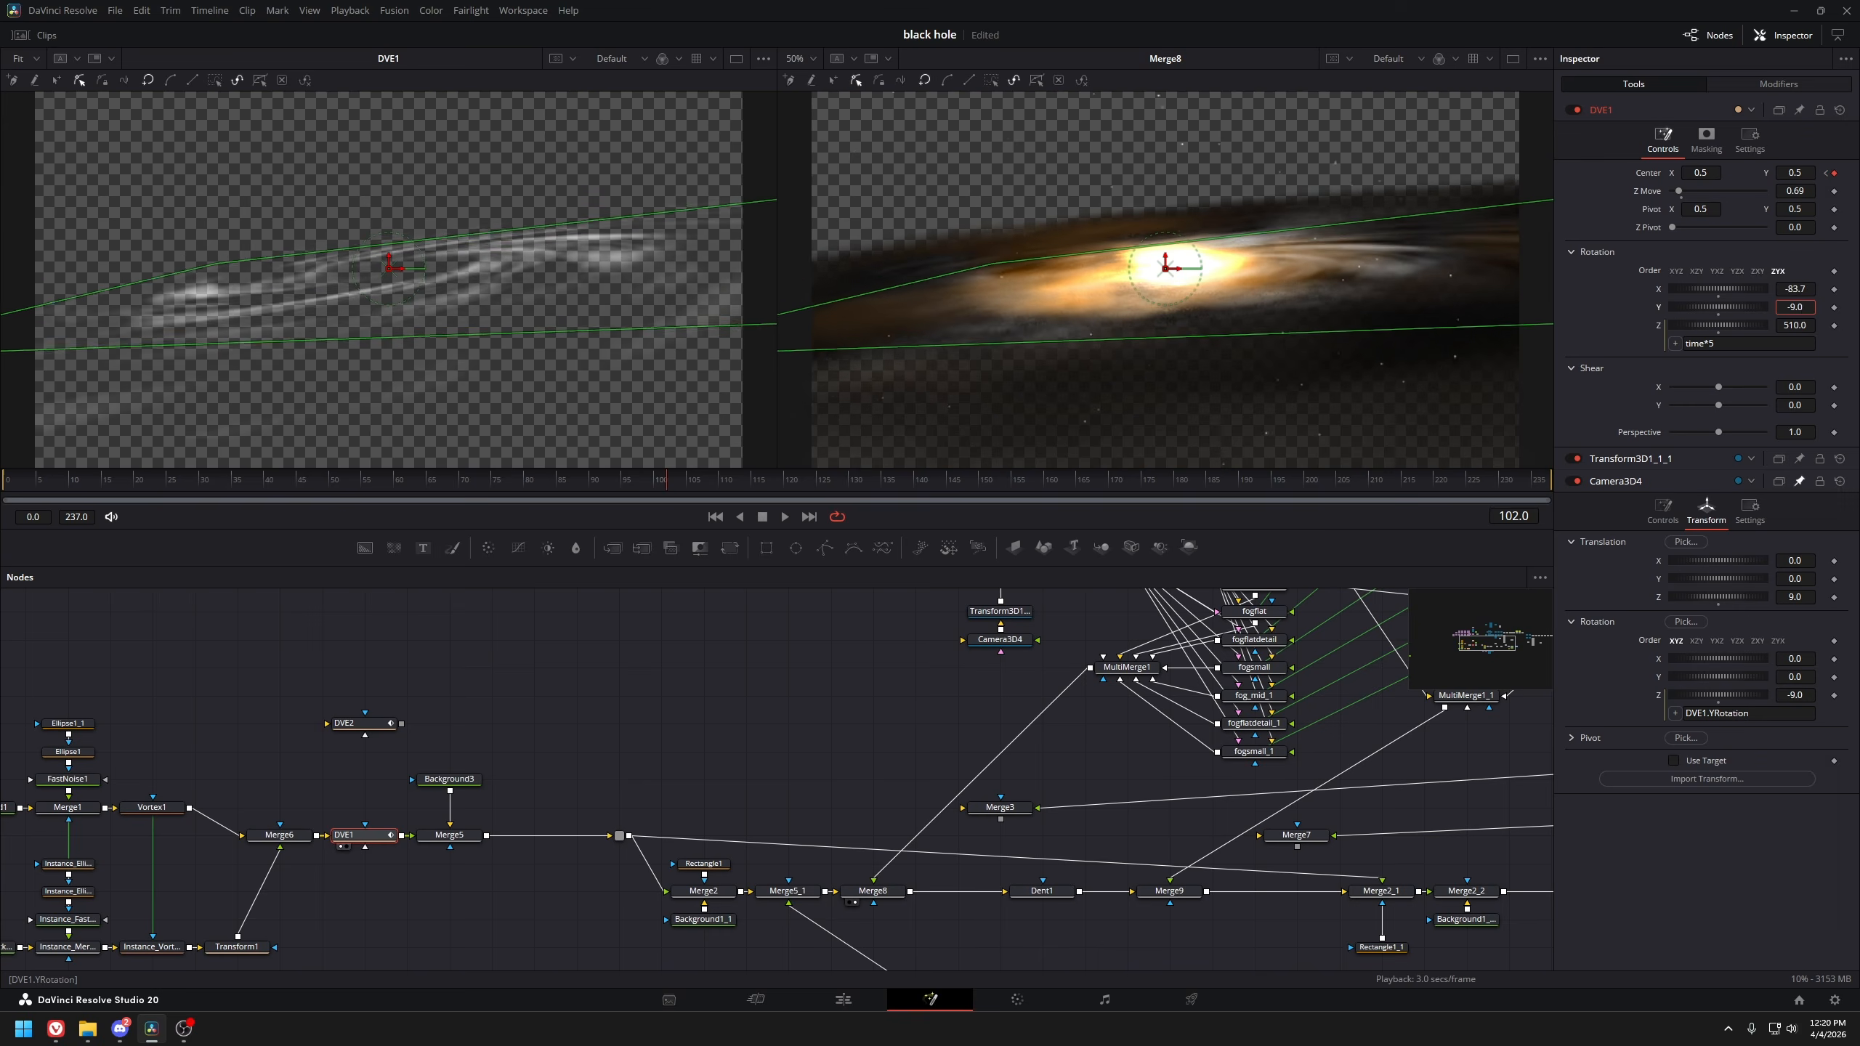
pyautogui.moveTo(1794, 307); pyautogui.dragTo(1833, 307)
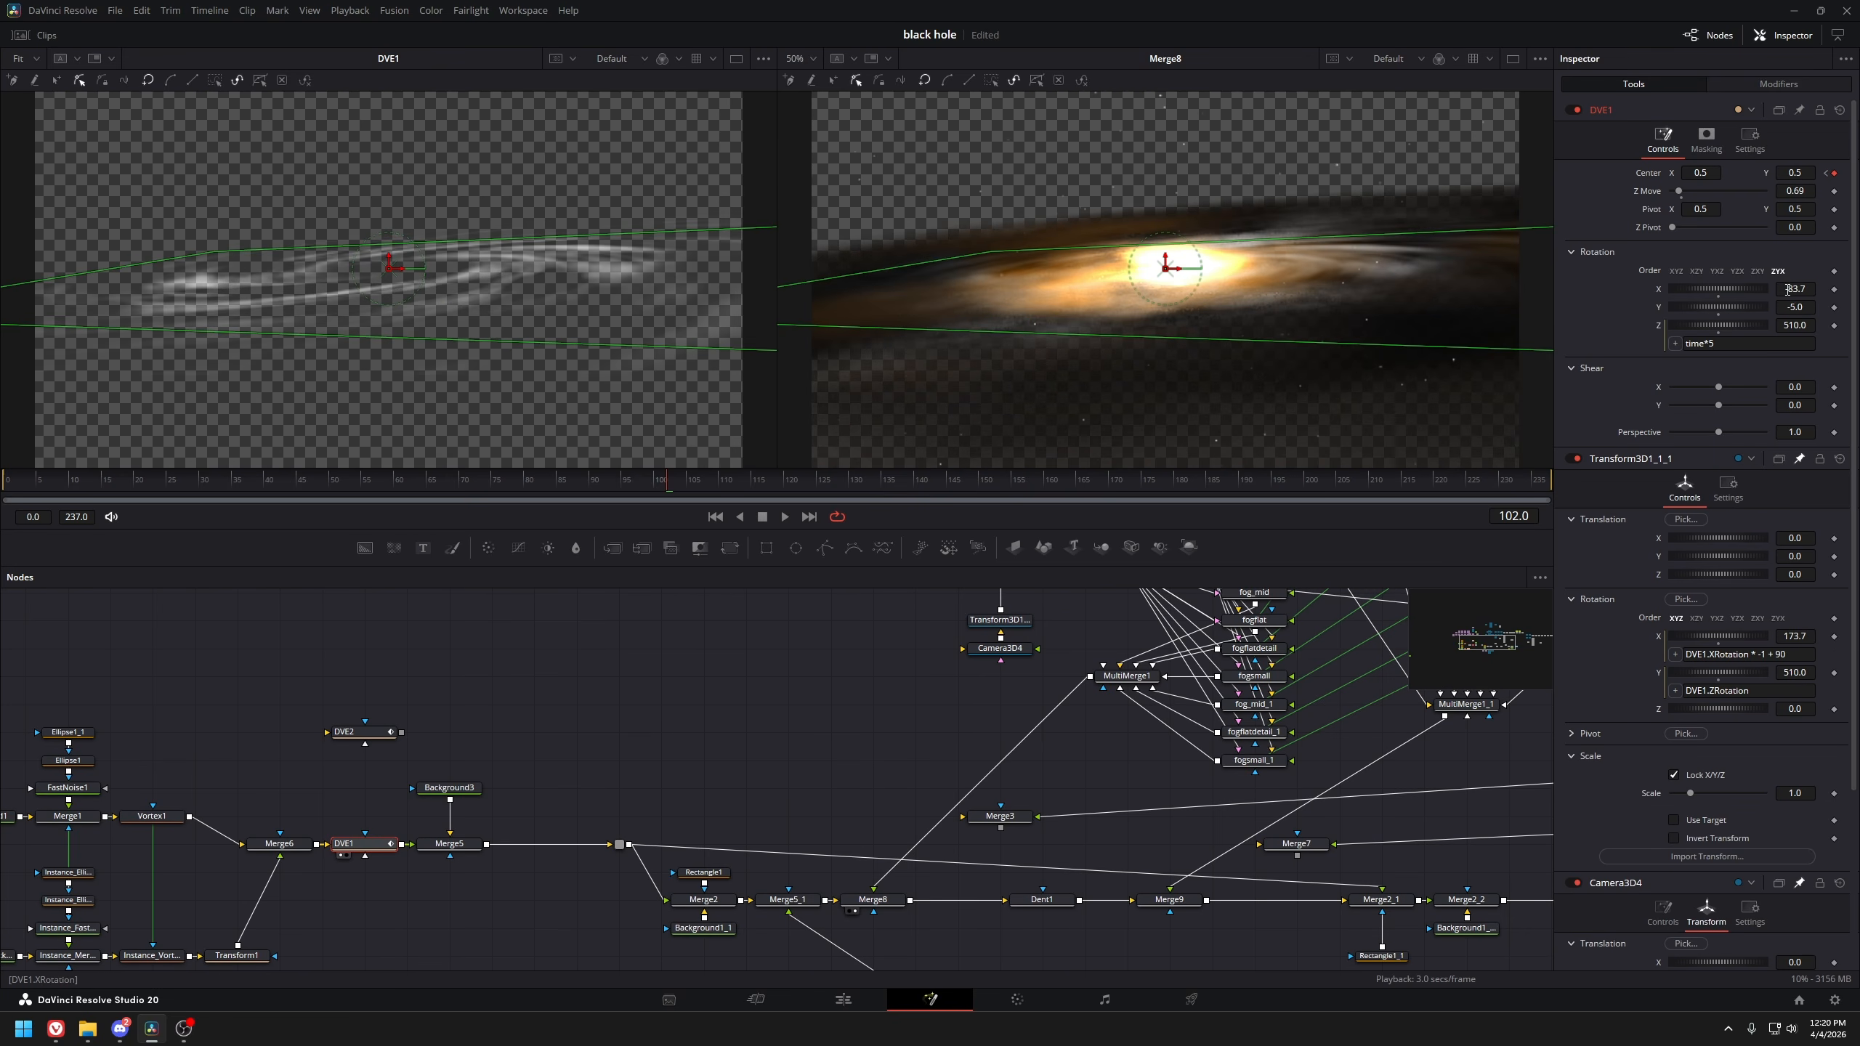
# Fine-tune DVE1's X rotation and move the playhead to frame 151 with Merge2_1 in the first viewer
pyautogui.moveTo(1787, 290); pyautogui.dragTo(1789, 289)
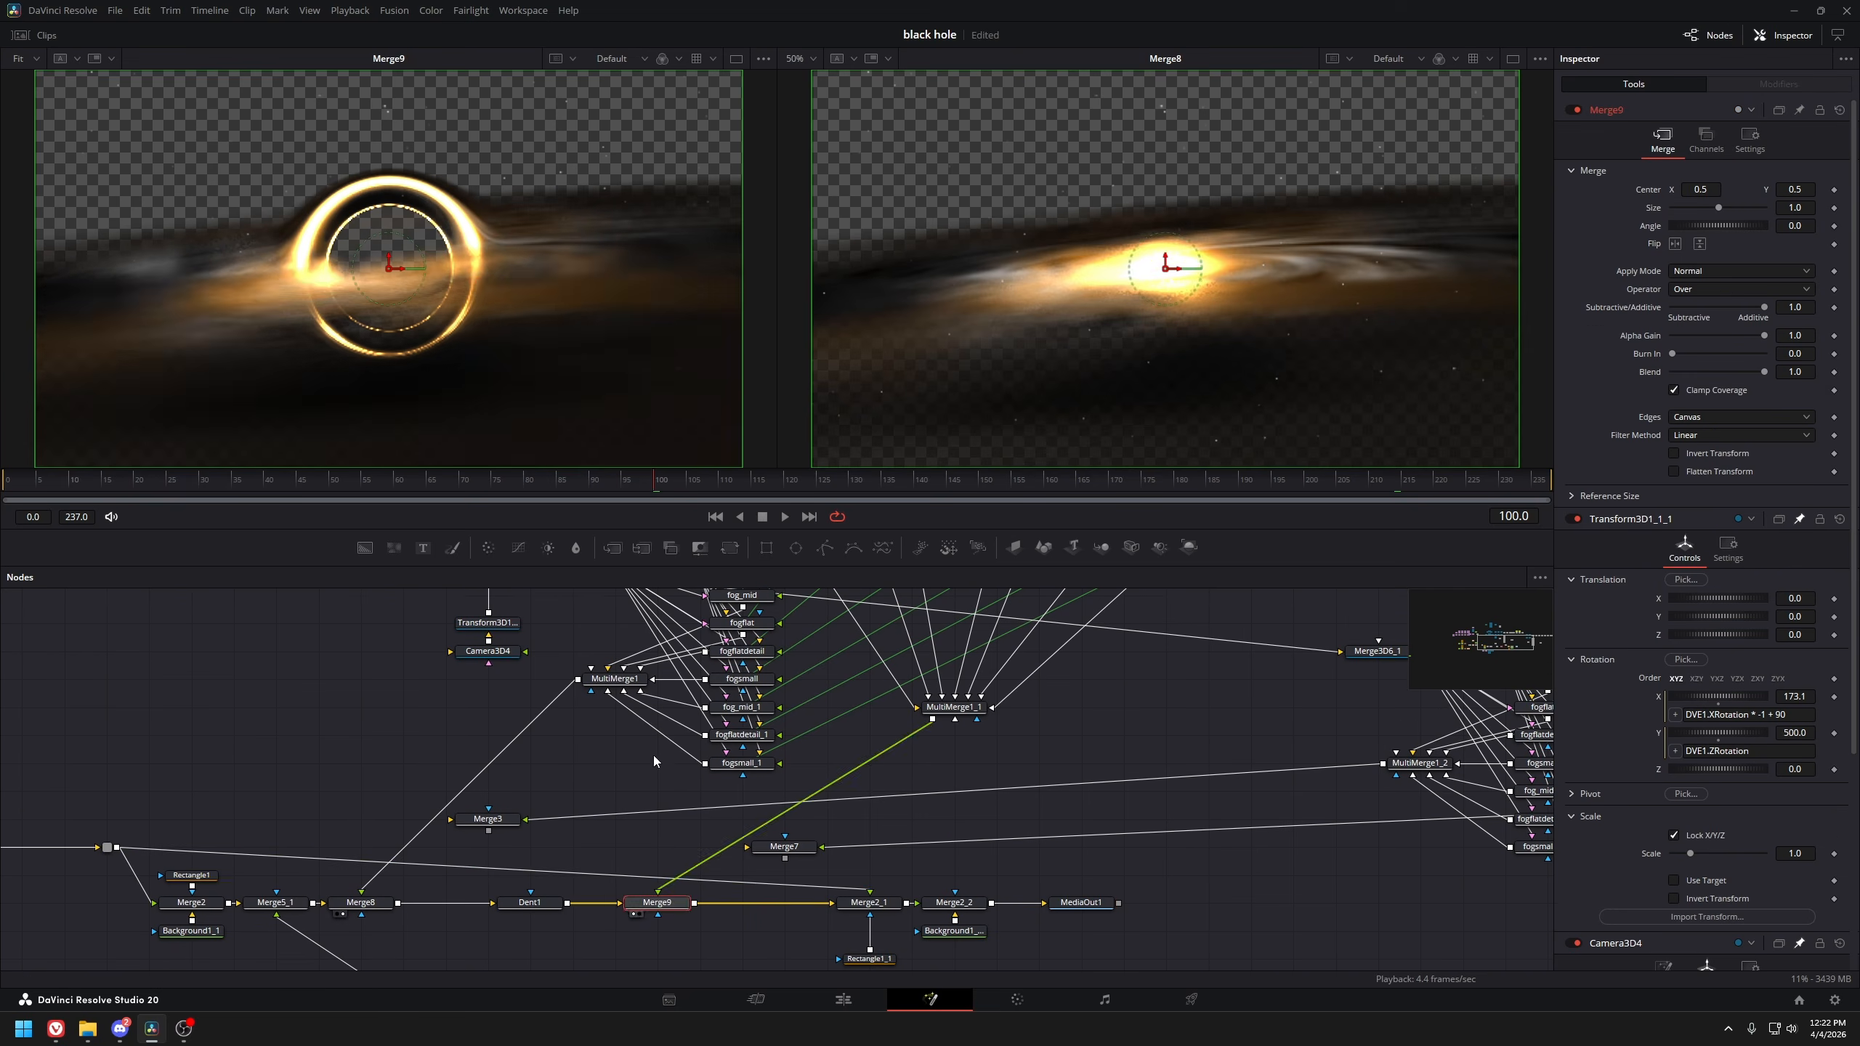
pyautogui.click(889, 492)
pyautogui.click(988, 492)
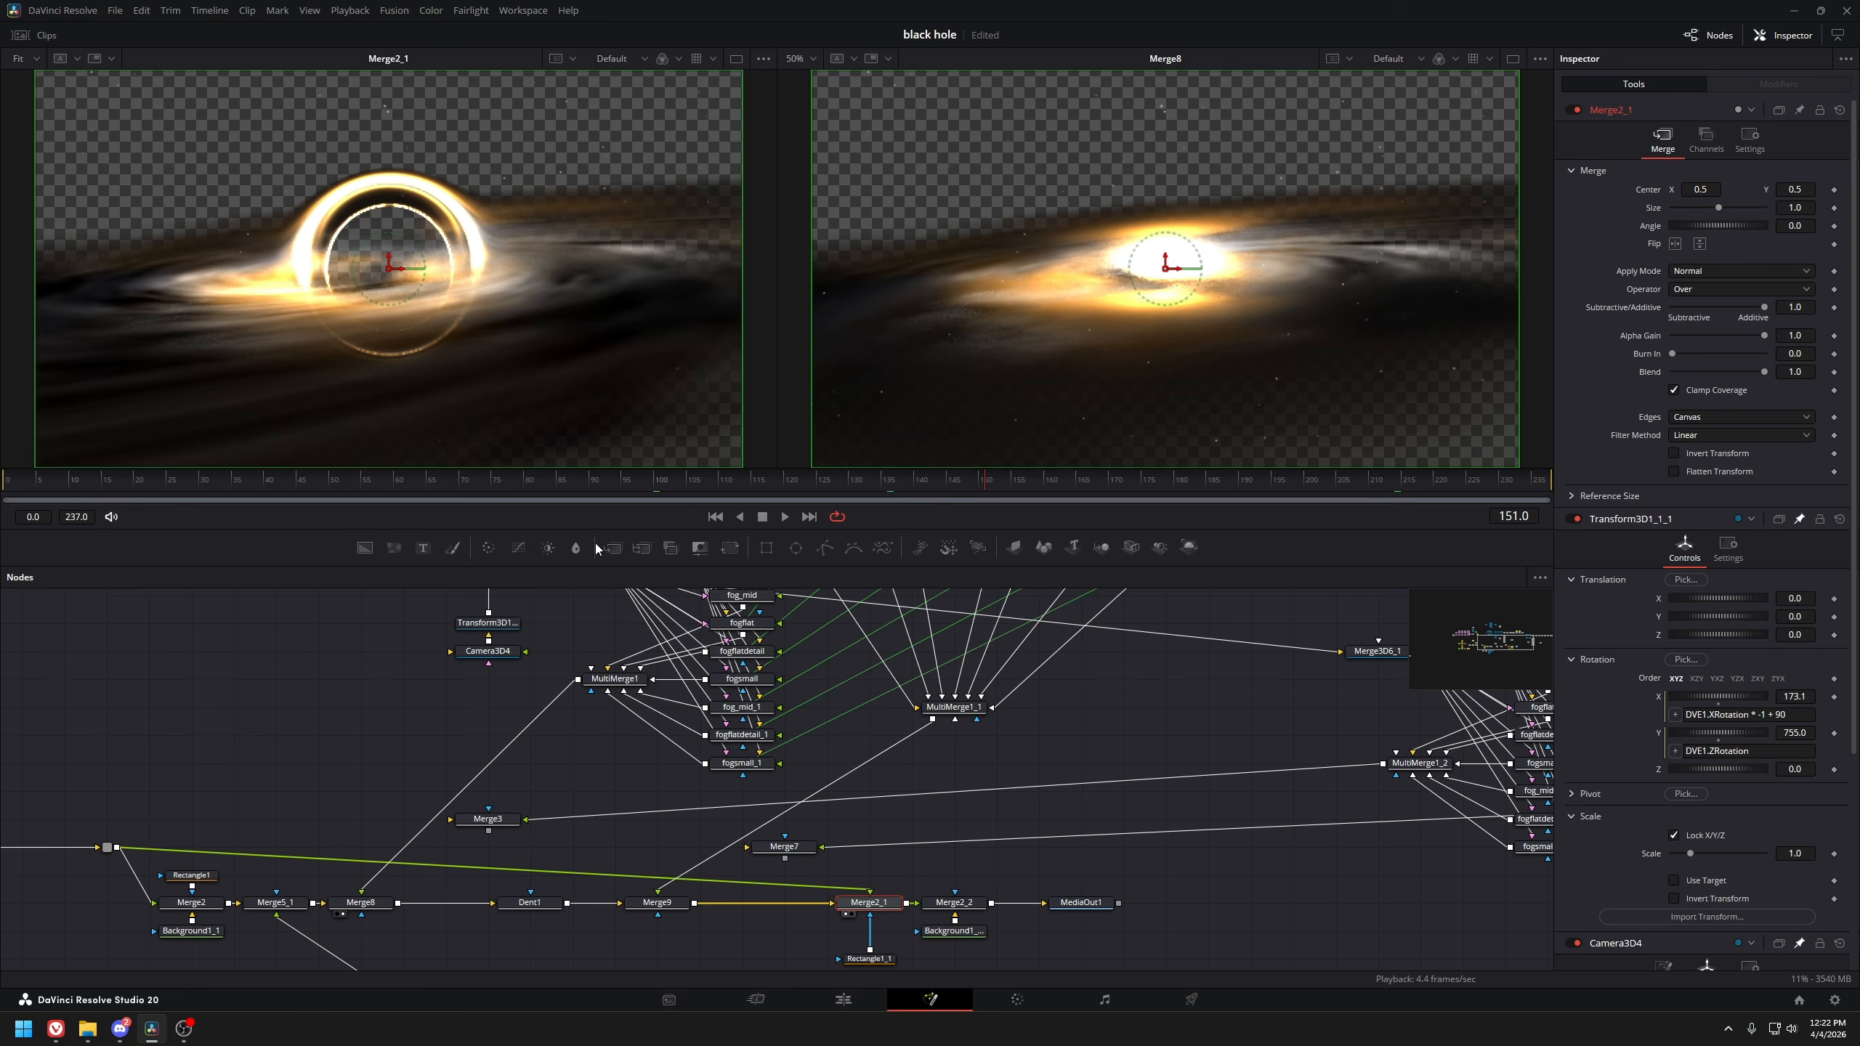
# Examine the Transform settings of Merge3D5_1 and Merge3D6_1 at the start of the duplicated fog branch
pyautogui.moveTo(867, 703); pyautogui.dragTo(510, 835)
pyautogui.scroll(-3, 510, 835)
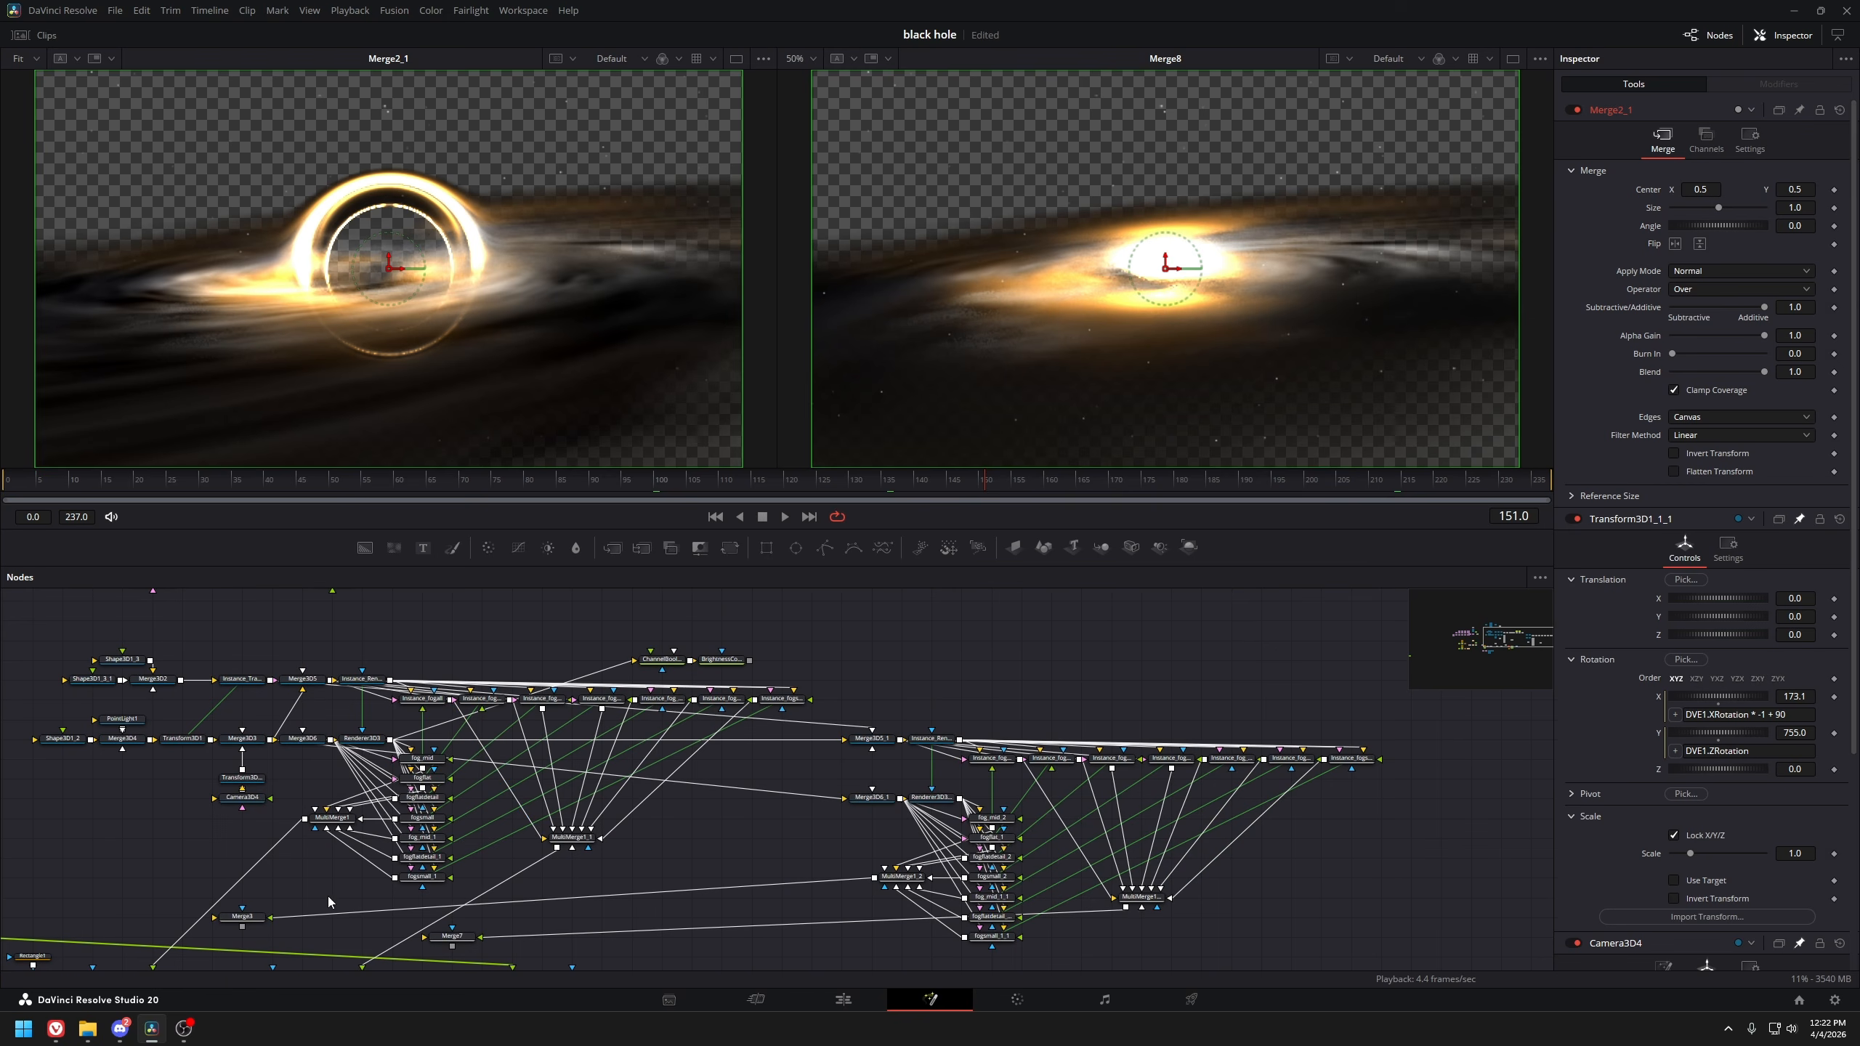
pyautogui.moveTo(329, 901); pyautogui.dragTo(796, 681)
pyautogui.moveTo(905, 707); pyautogui.dragTo(1384, 942)
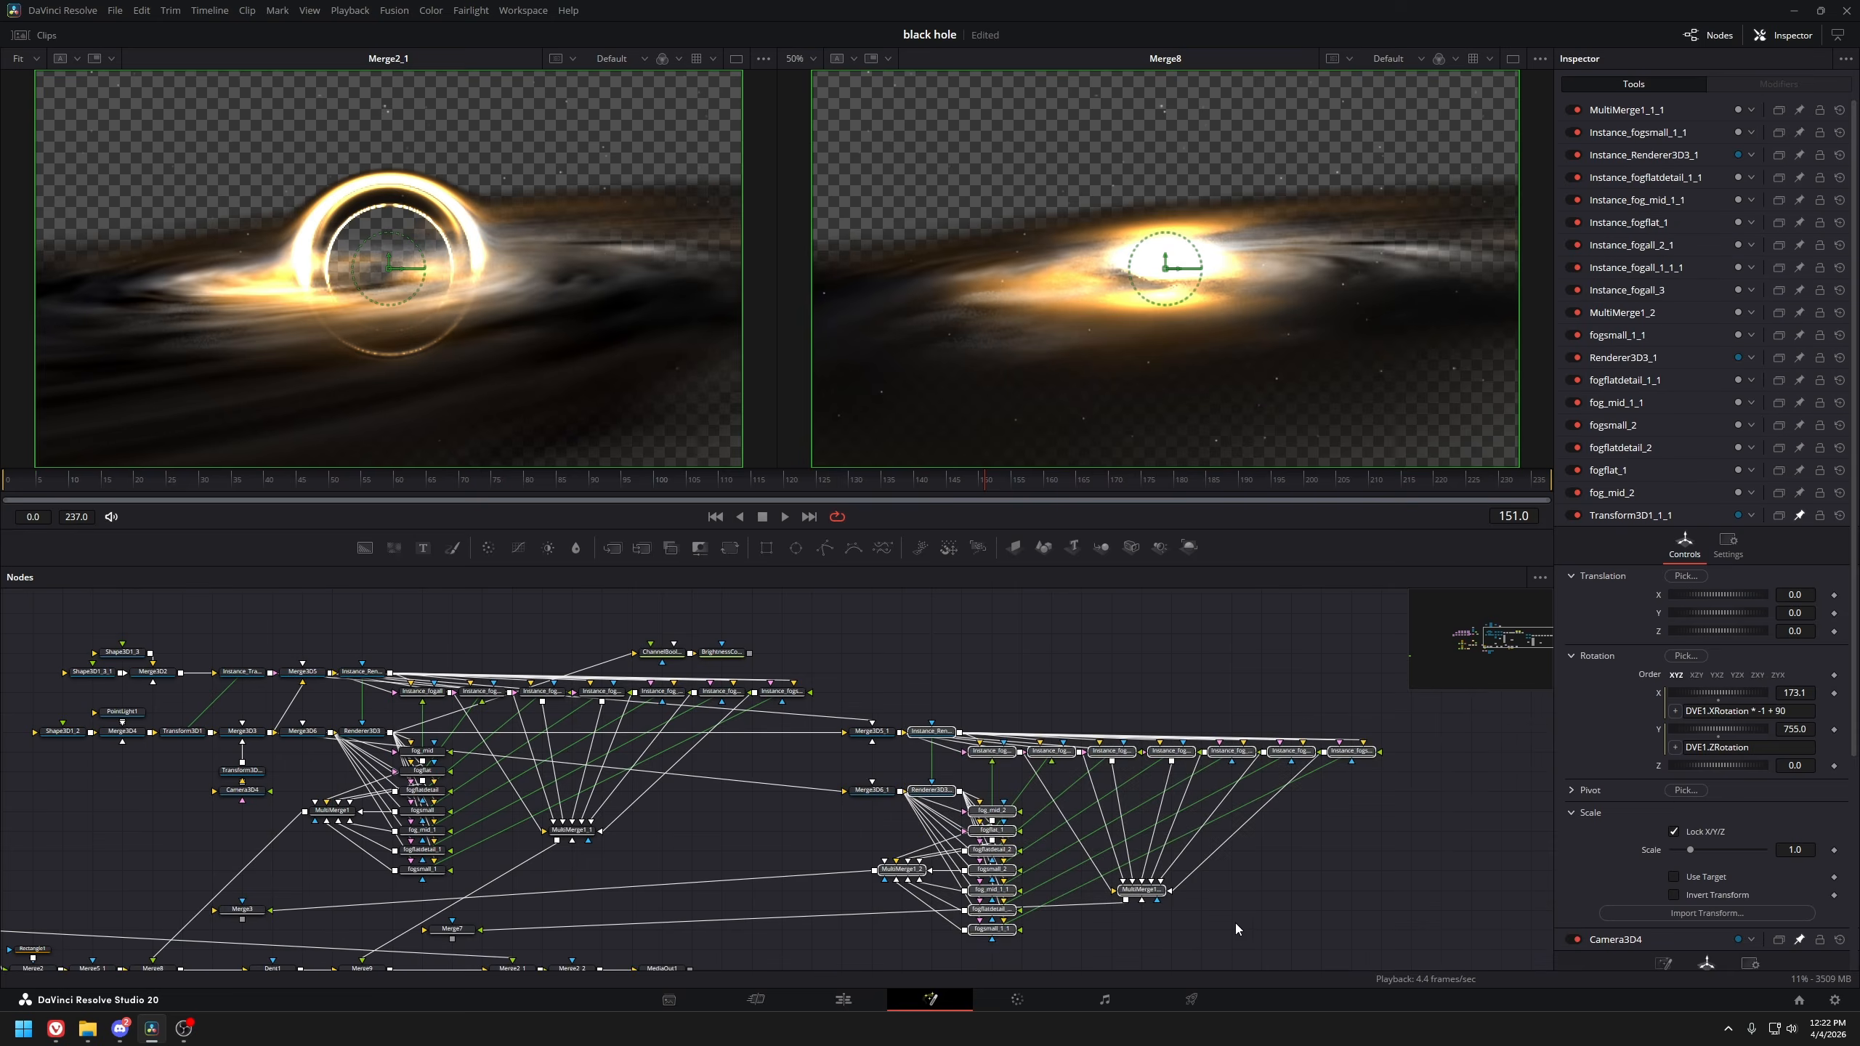
pyautogui.scroll(1, 1201, 777)
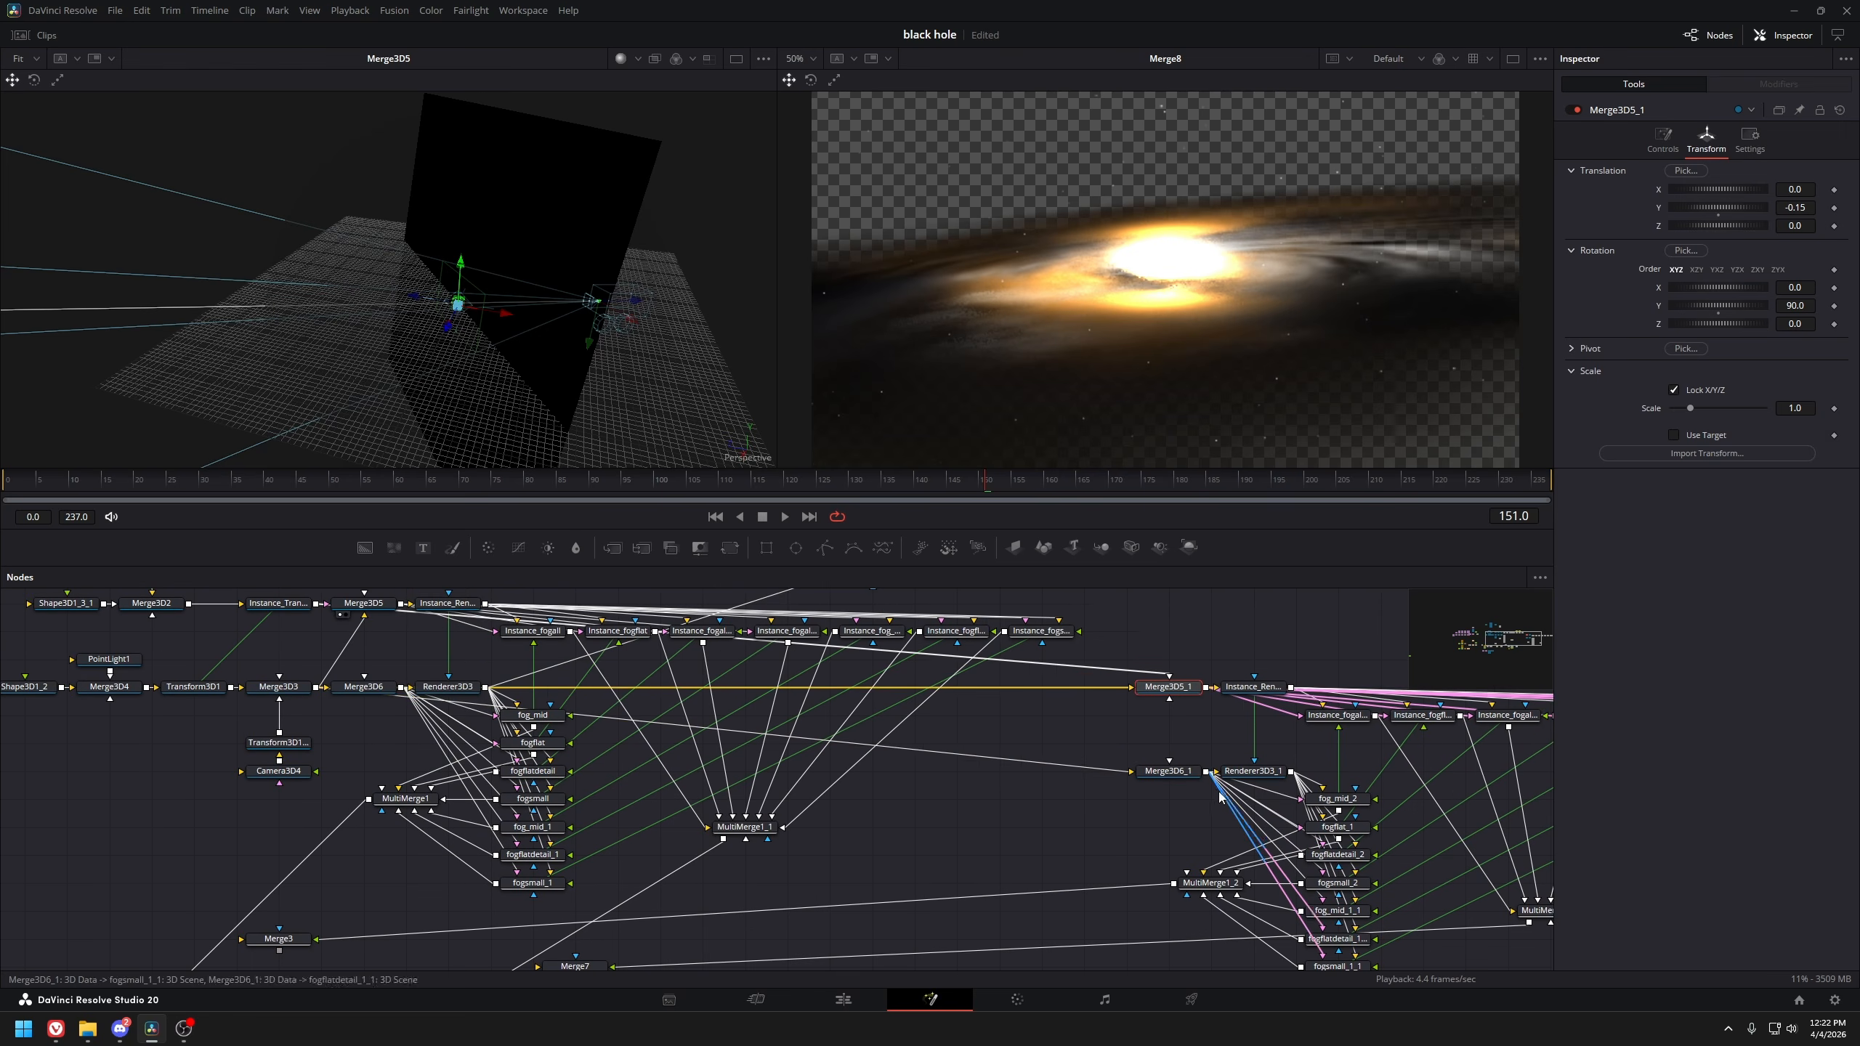
pyautogui.click(1169, 771)
pyautogui.press('1')
pyautogui.click(1706, 140)
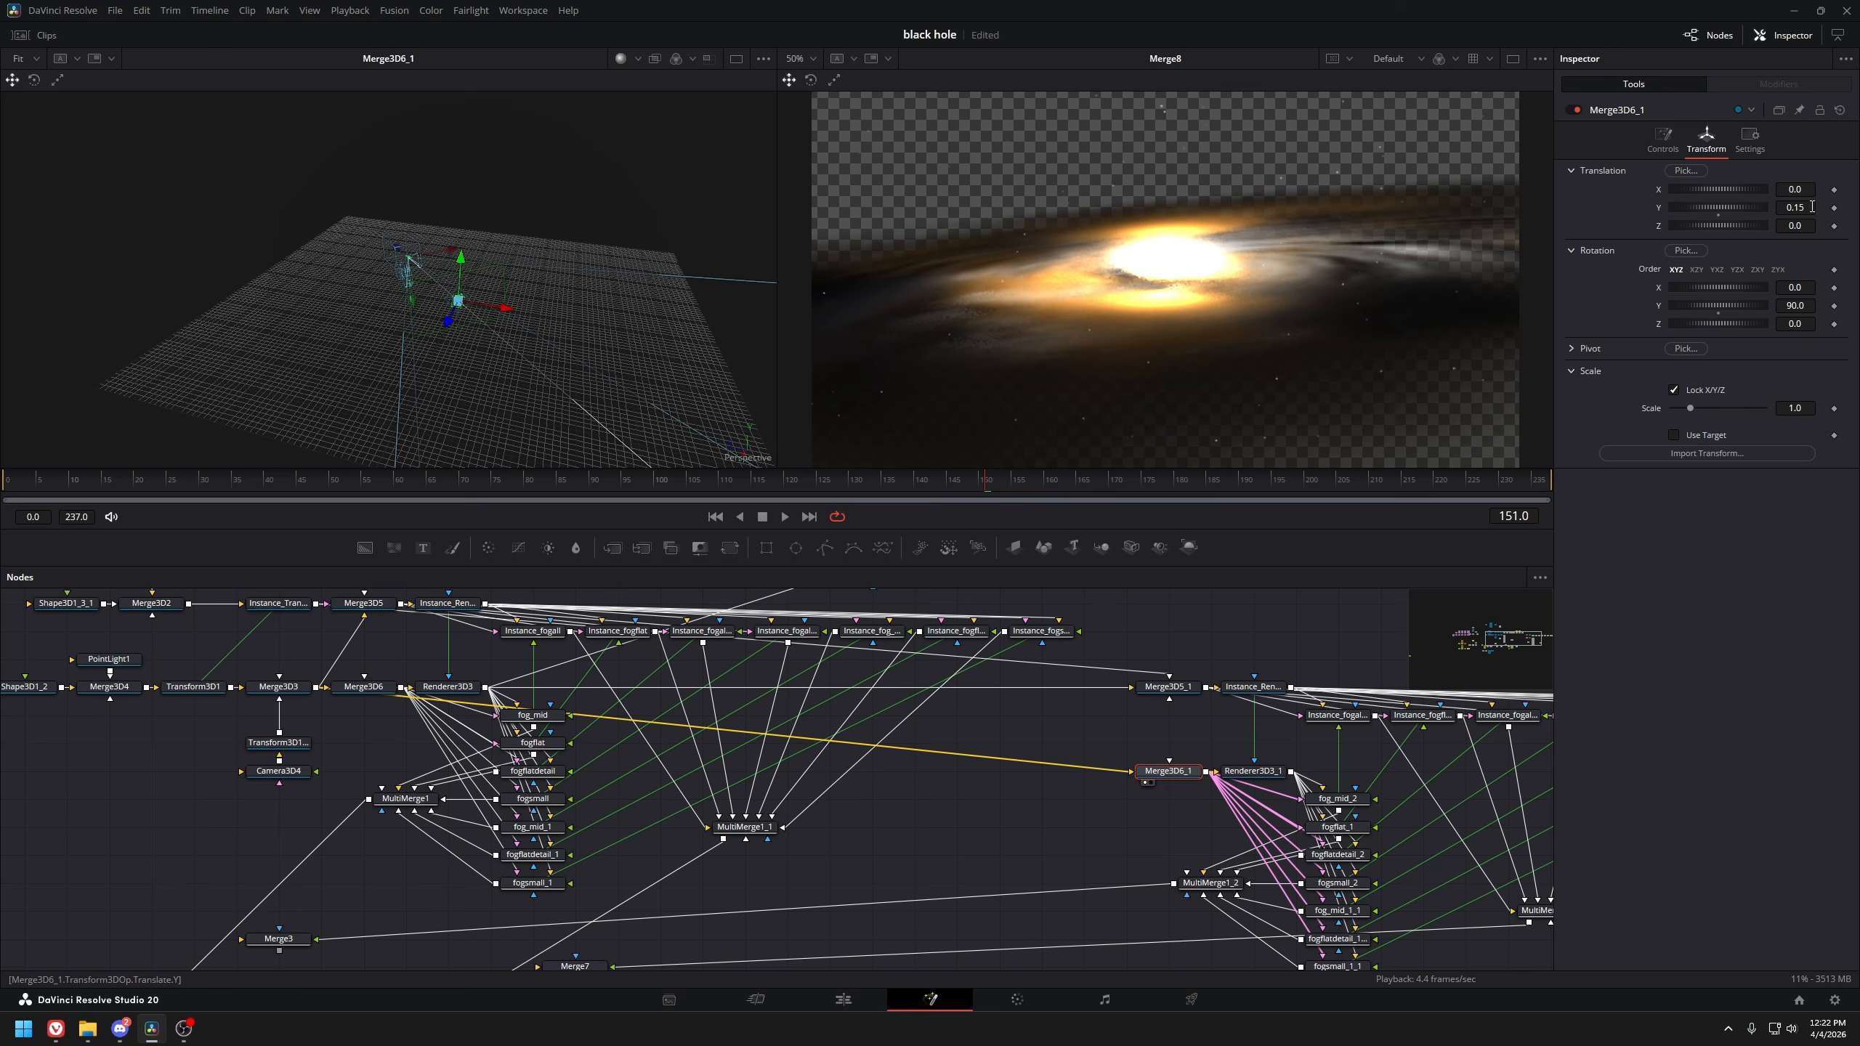
# Compare the original fog outputs MultiMerge1 and MultiMerge1_1 with the duplicates MultiMerge1_2 and MultiMerge1_1_1 in the first viewer
pyautogui.click(364, 688)
pyautogui.click(405, 799)
pyautogui.press('1')
pyautogui.moveTo(455, 725); pyautogui.dragTo(320, 677)
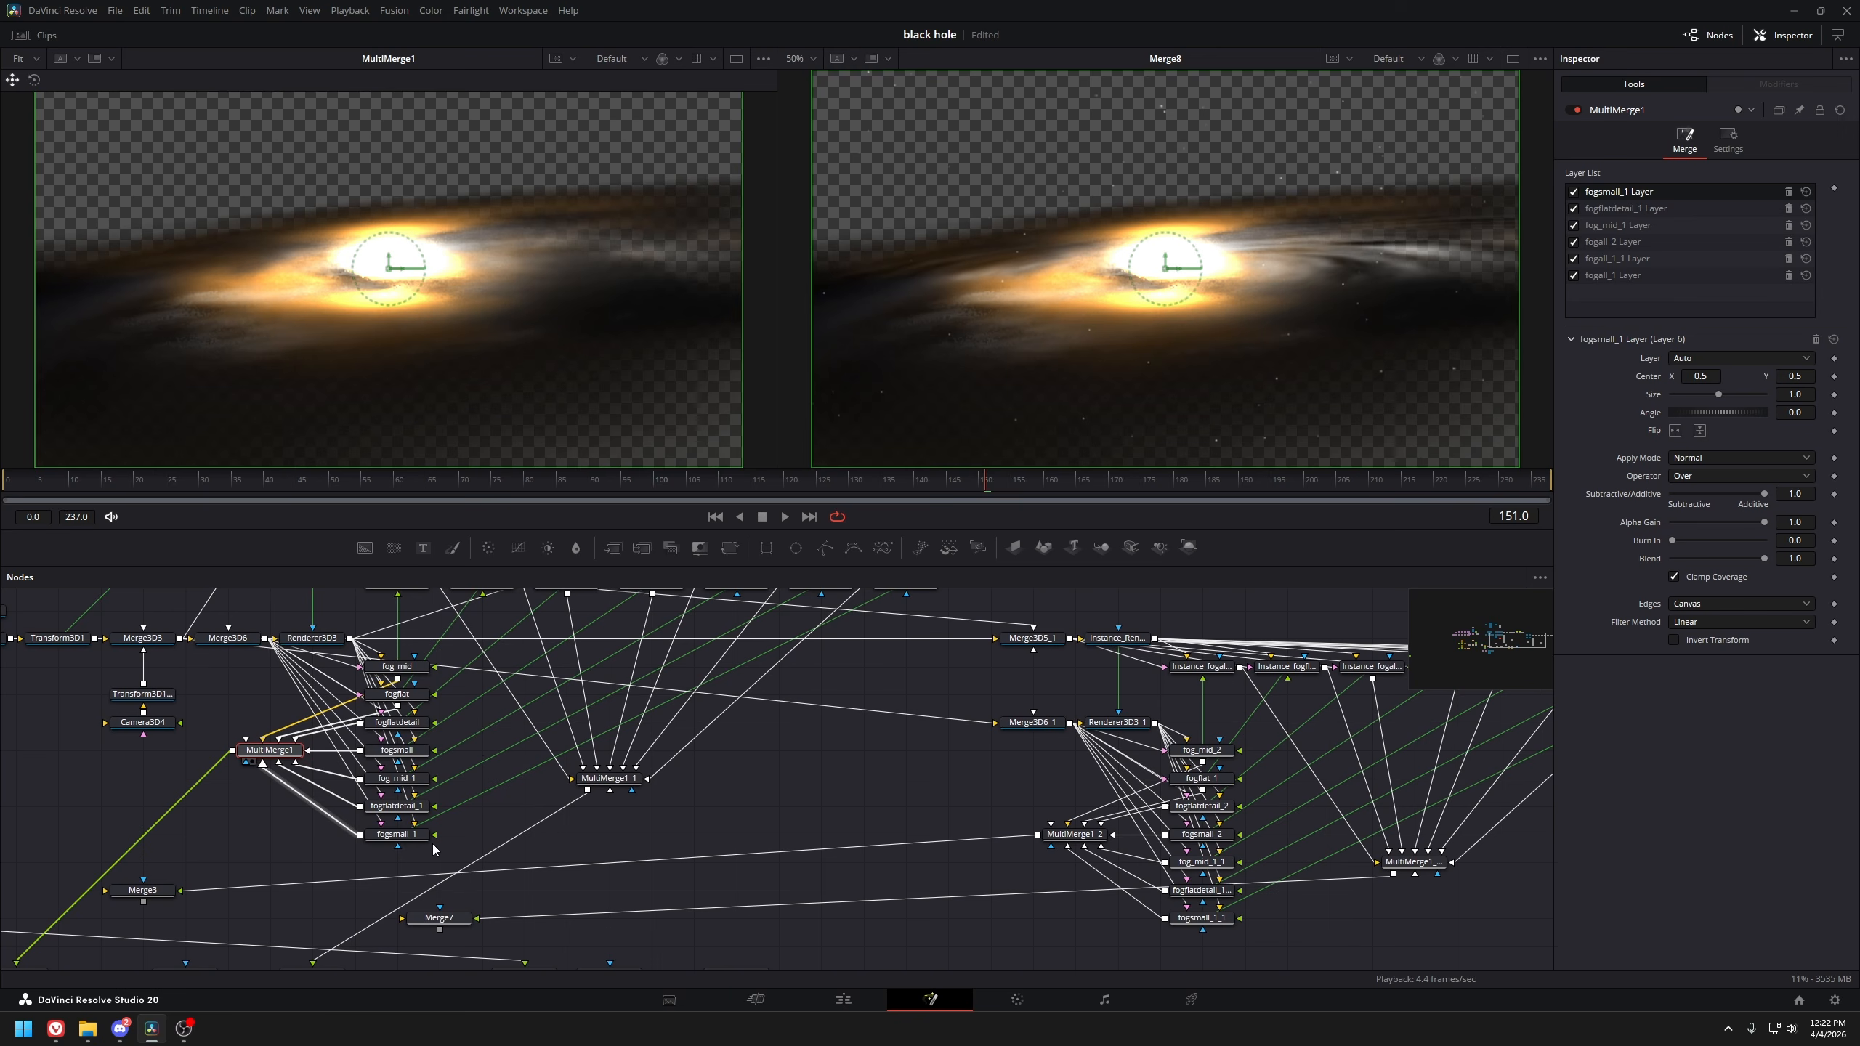
pyautogui.click(1074, 834)
pyautogui.press('1')
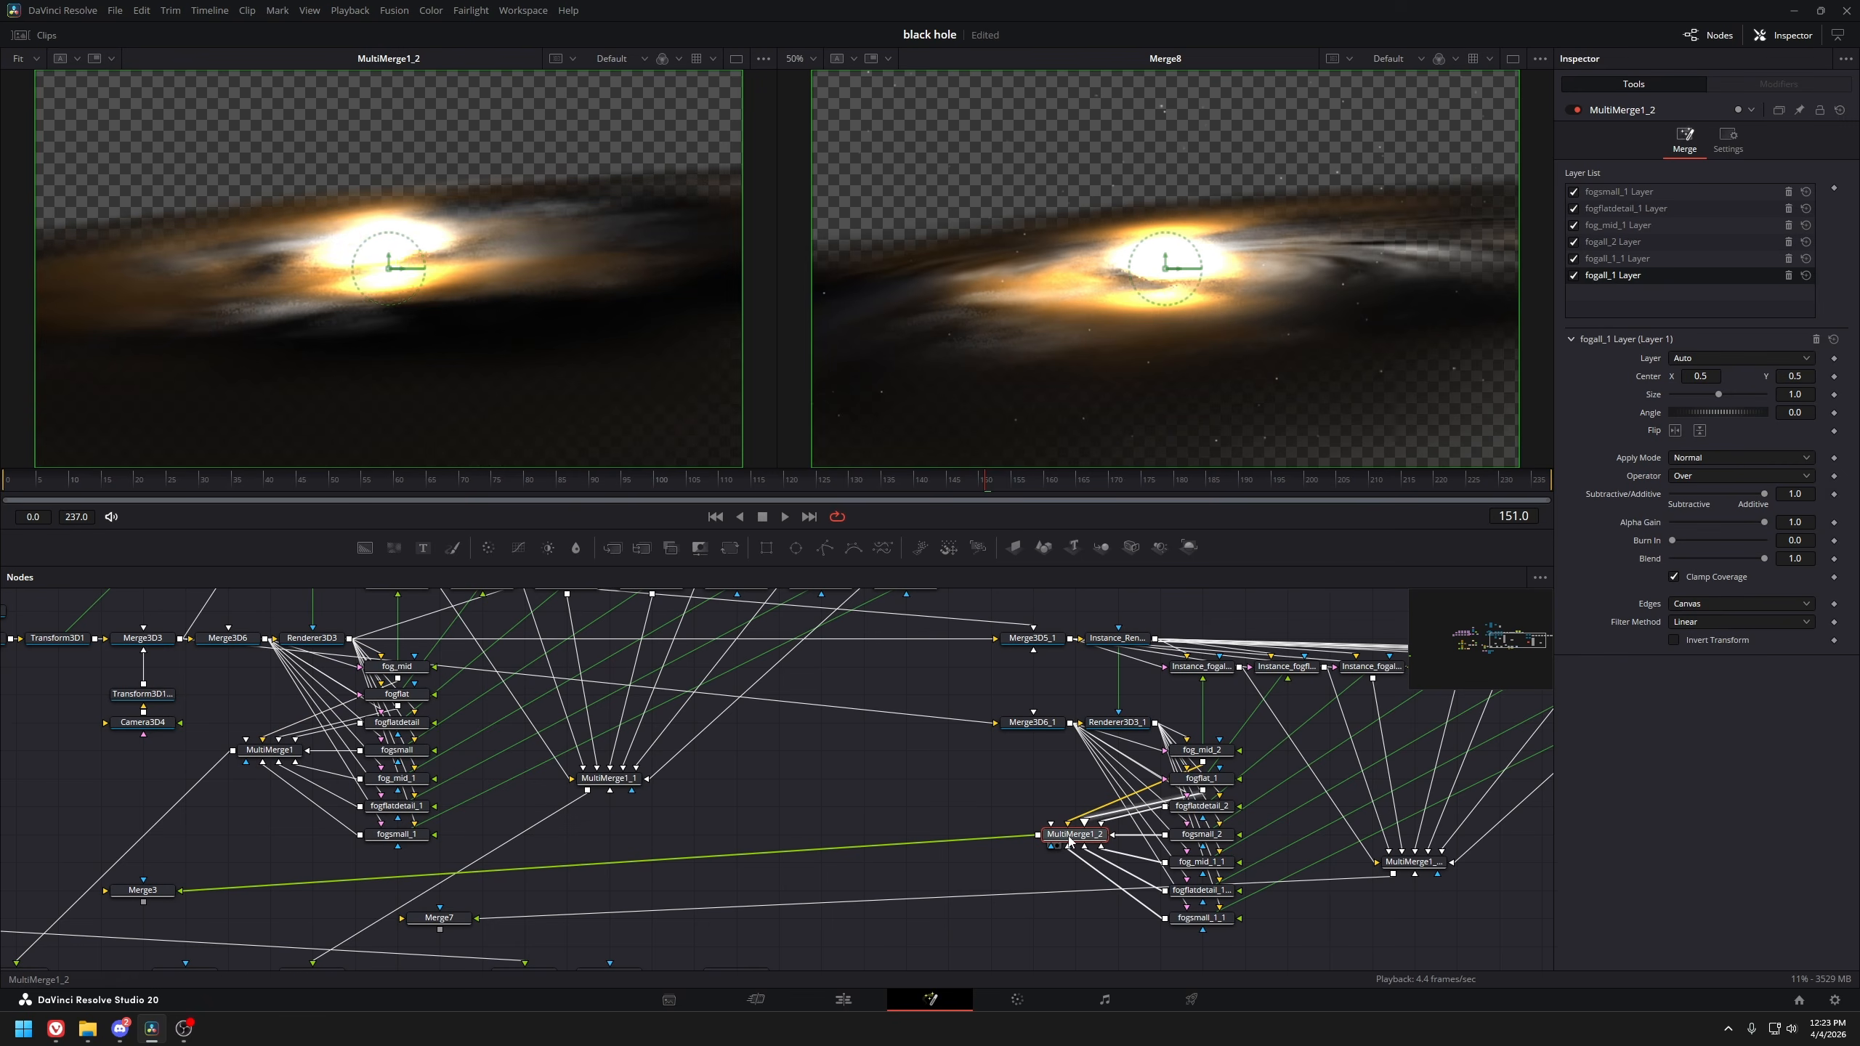
pyautogui.moveTo(744, 804); pyautogui.dragTo(335, 813)
pyautogui.moveTo(1270, 876); pyautogui.dragTo(1083, 702)
pyautogui.click(1128, 870)
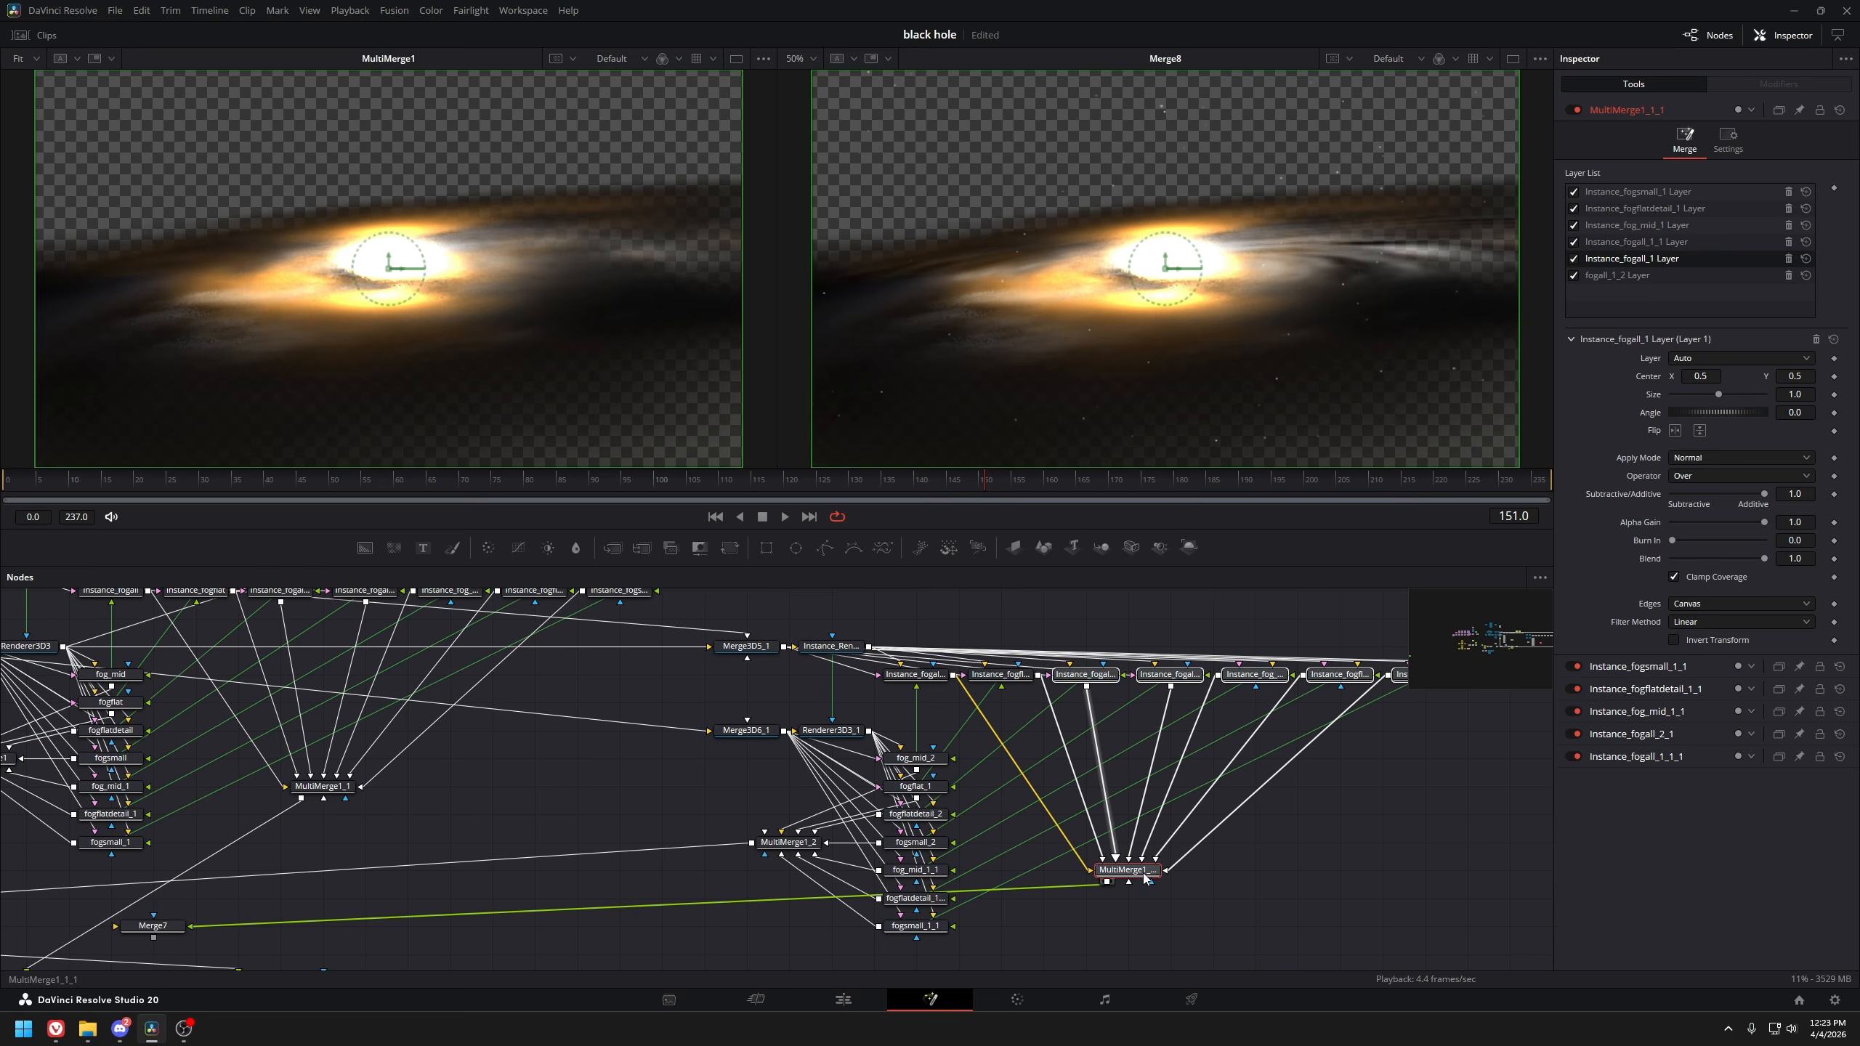
pyautogui.press('1')
pyautogui.moveTo(574, 631); pyautogui.dragTo(747, 676)
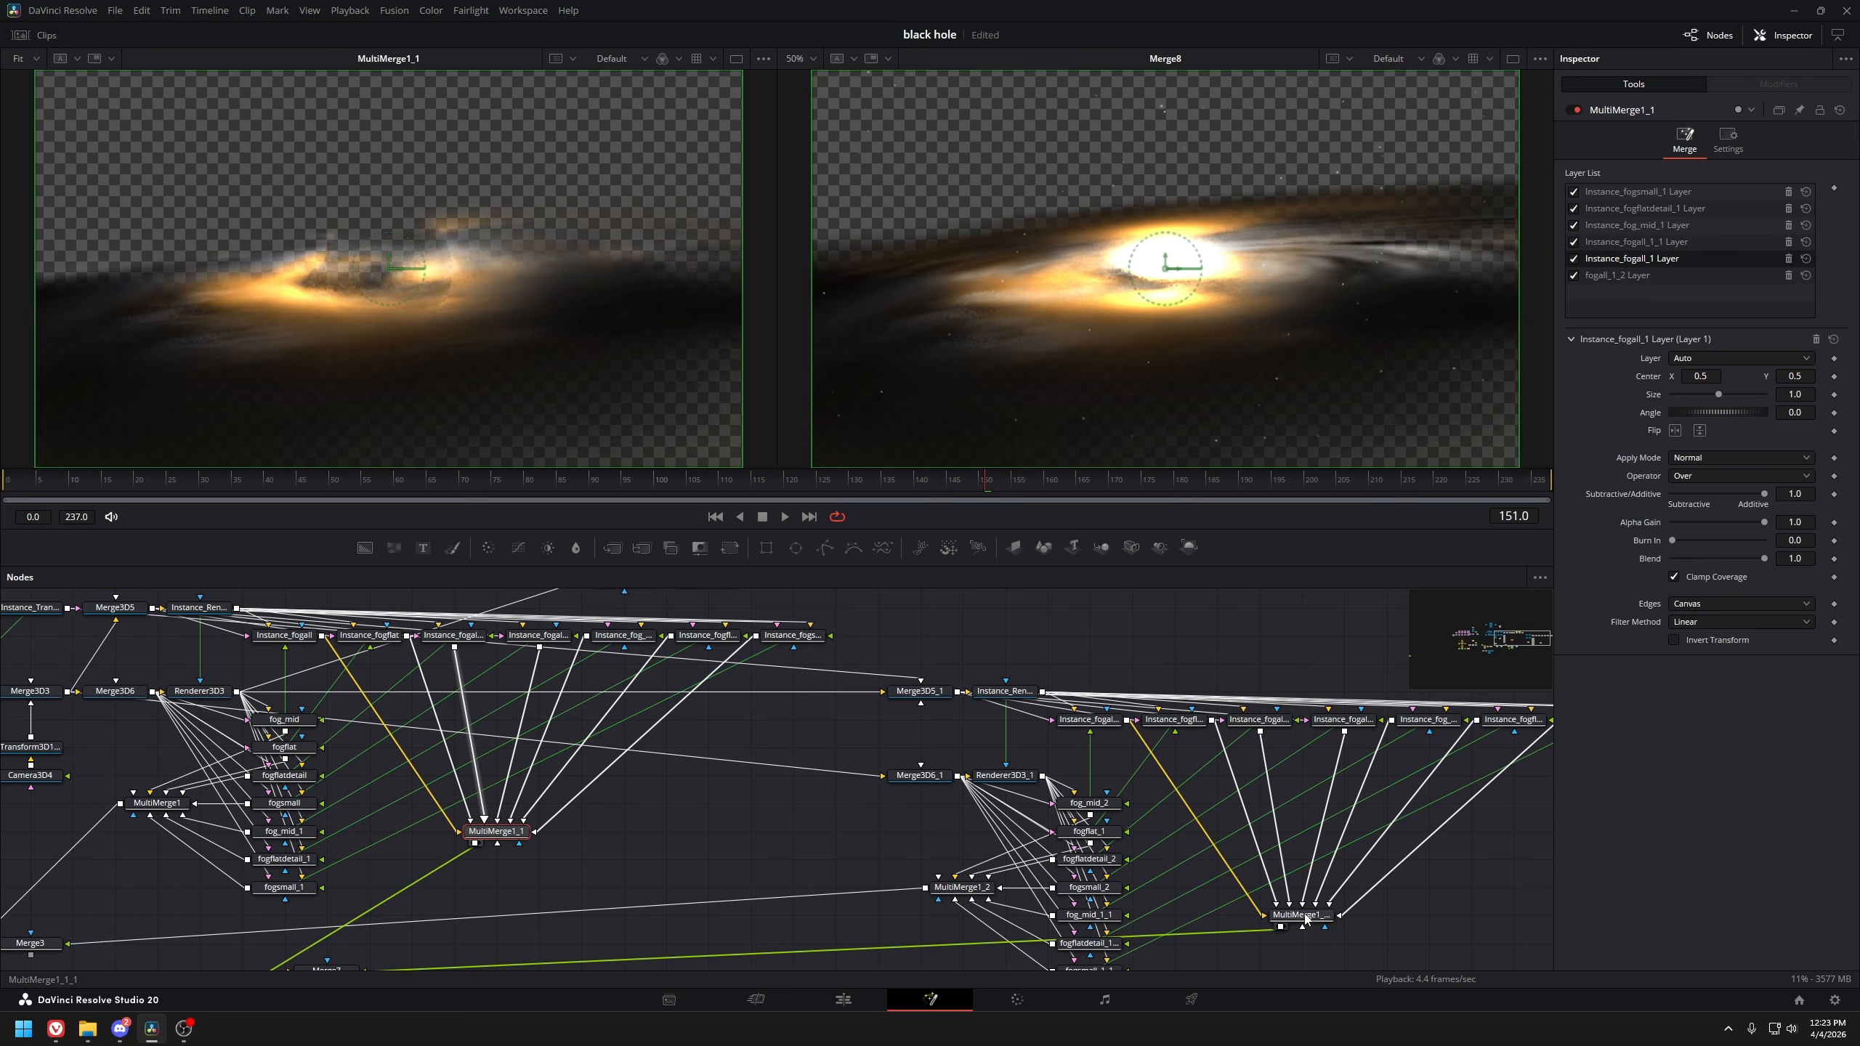
# View Merge3D3 in the first viewer and check its light, Transform3D1 and Camera3D4 sources
pyautogui.moveTo(900, 696); pyautogui.dragTo(975, 702)
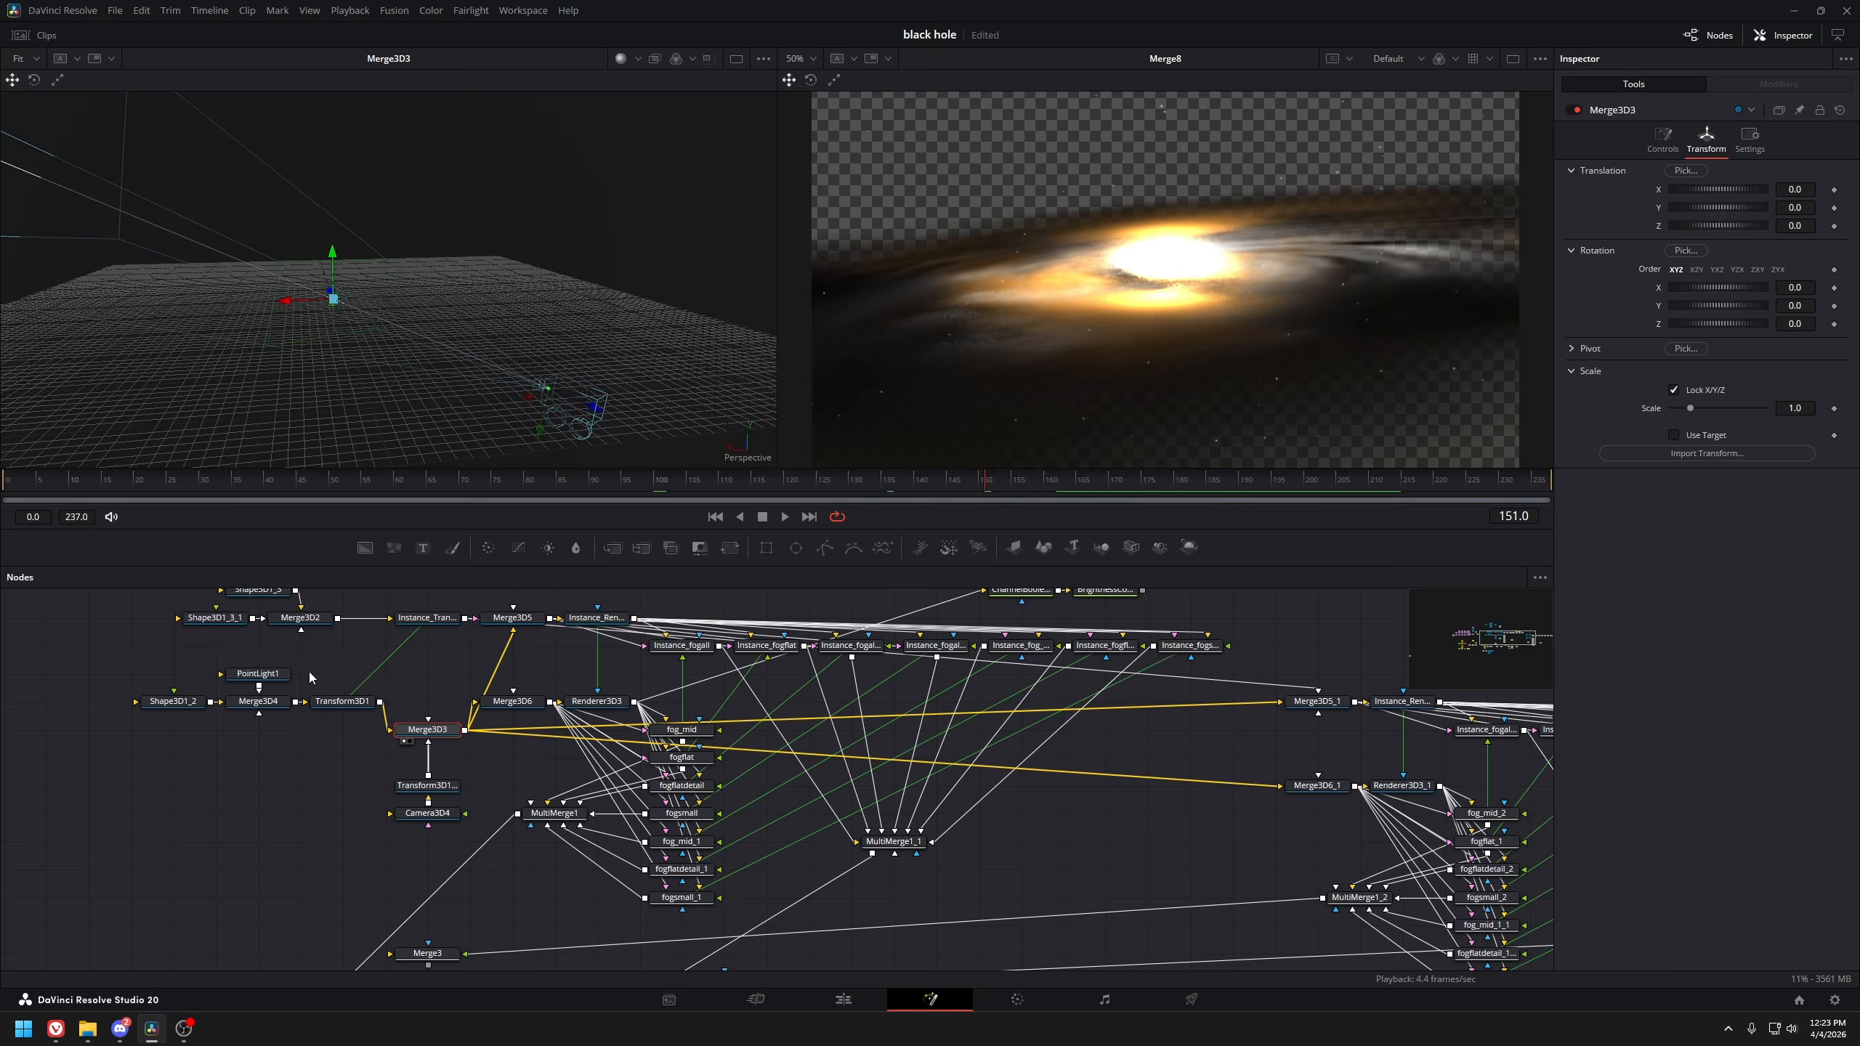
pyautogui.scroll(2, 289, 687)
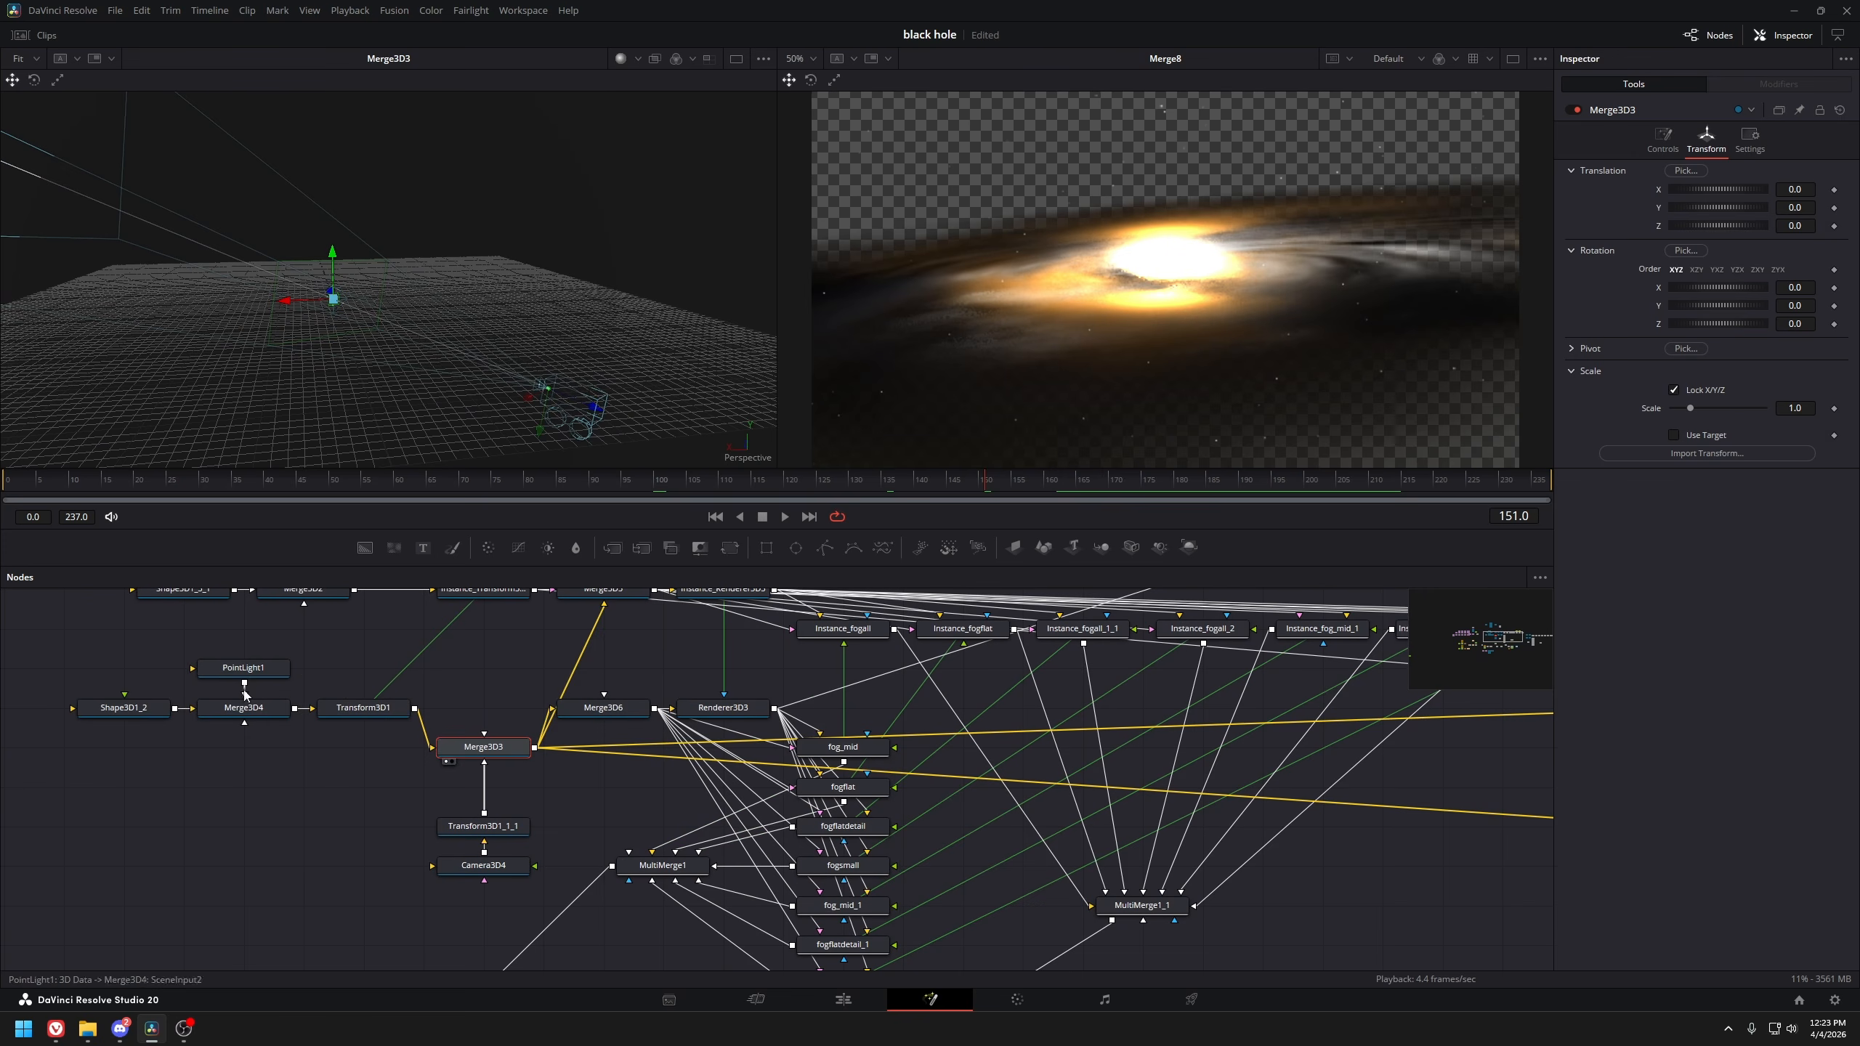
pyautogui.click(249, 708)
pyautogui.click(363, 708)
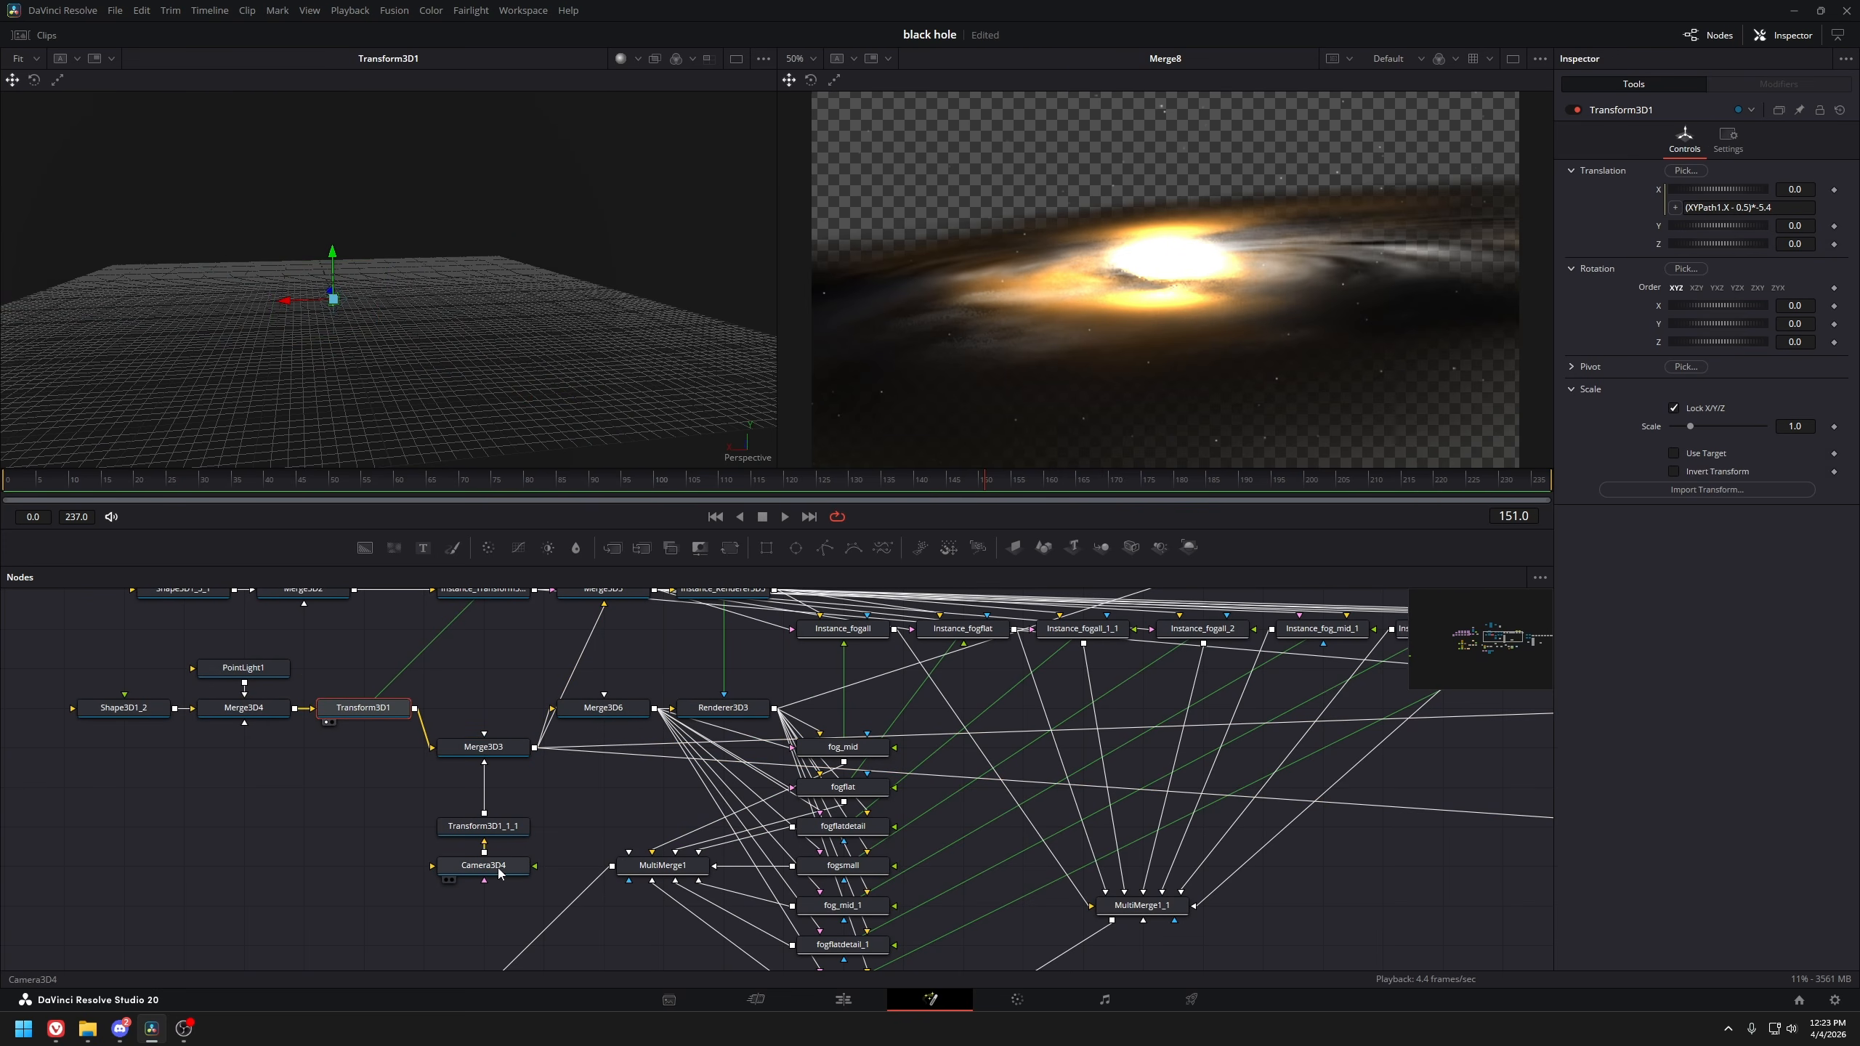
pyautogui.click(483, 865)
pyautogui.click(483, 747)
pyautogui.scroll(-3, 497, 762)
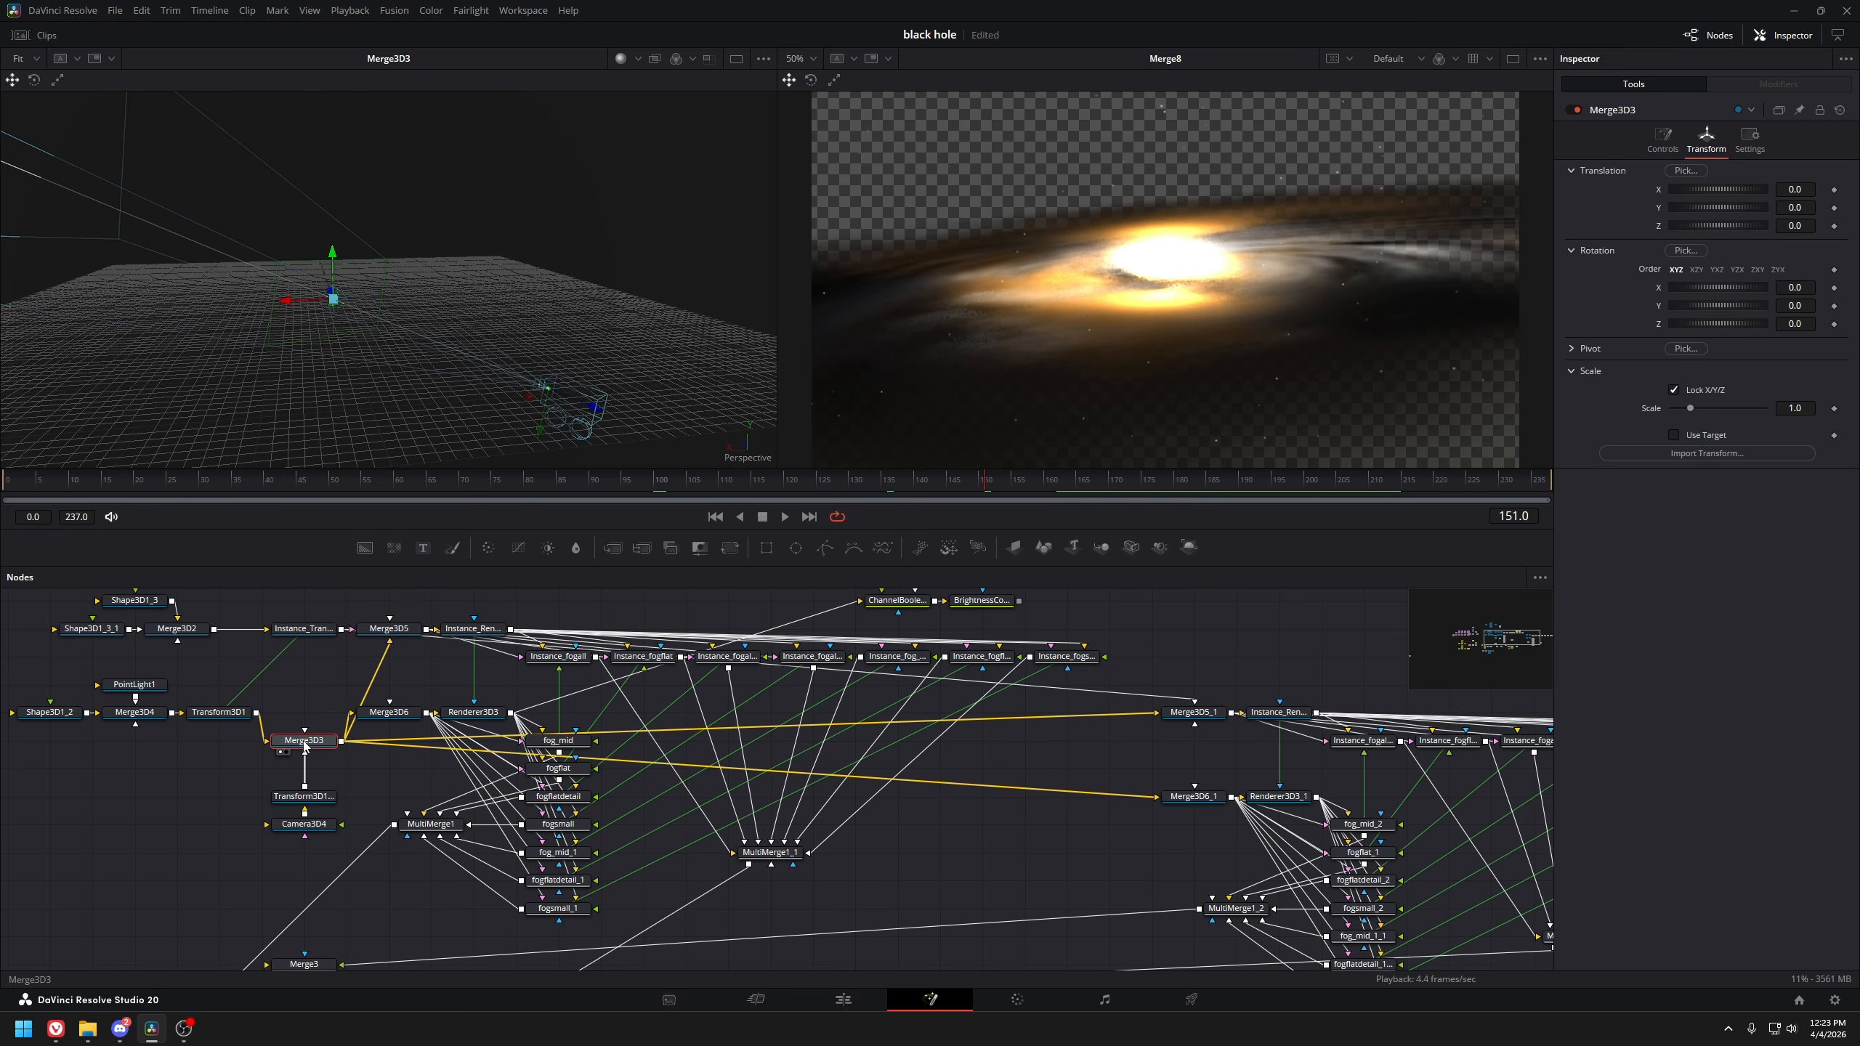
# View Merge3D6_1 and Merge3D5_1 in the first viewer to check the scenes feeding the duplicated fog
pyautogui.click(1186, 796)
pyautogui.press('1')
pyautogui.moveTo(1185, 802); pyautogui.dragTo(1149, 822)
pyautogui.scroll(2, 783, 733)
pyautogui.click(992, 759)
pyautogui.scroll(-2, 1149, 821)
pyautogui.click(1195, 737)
pyautogui.press('1')
# Trace Instance_Transform3D1 and Merge3D3 into the duplicated branch and view Merge3D2's occluding plane and sphere in the first viewer
pyautogui.moveTo(337, 687); pyautogui.dragTo(420, 685)
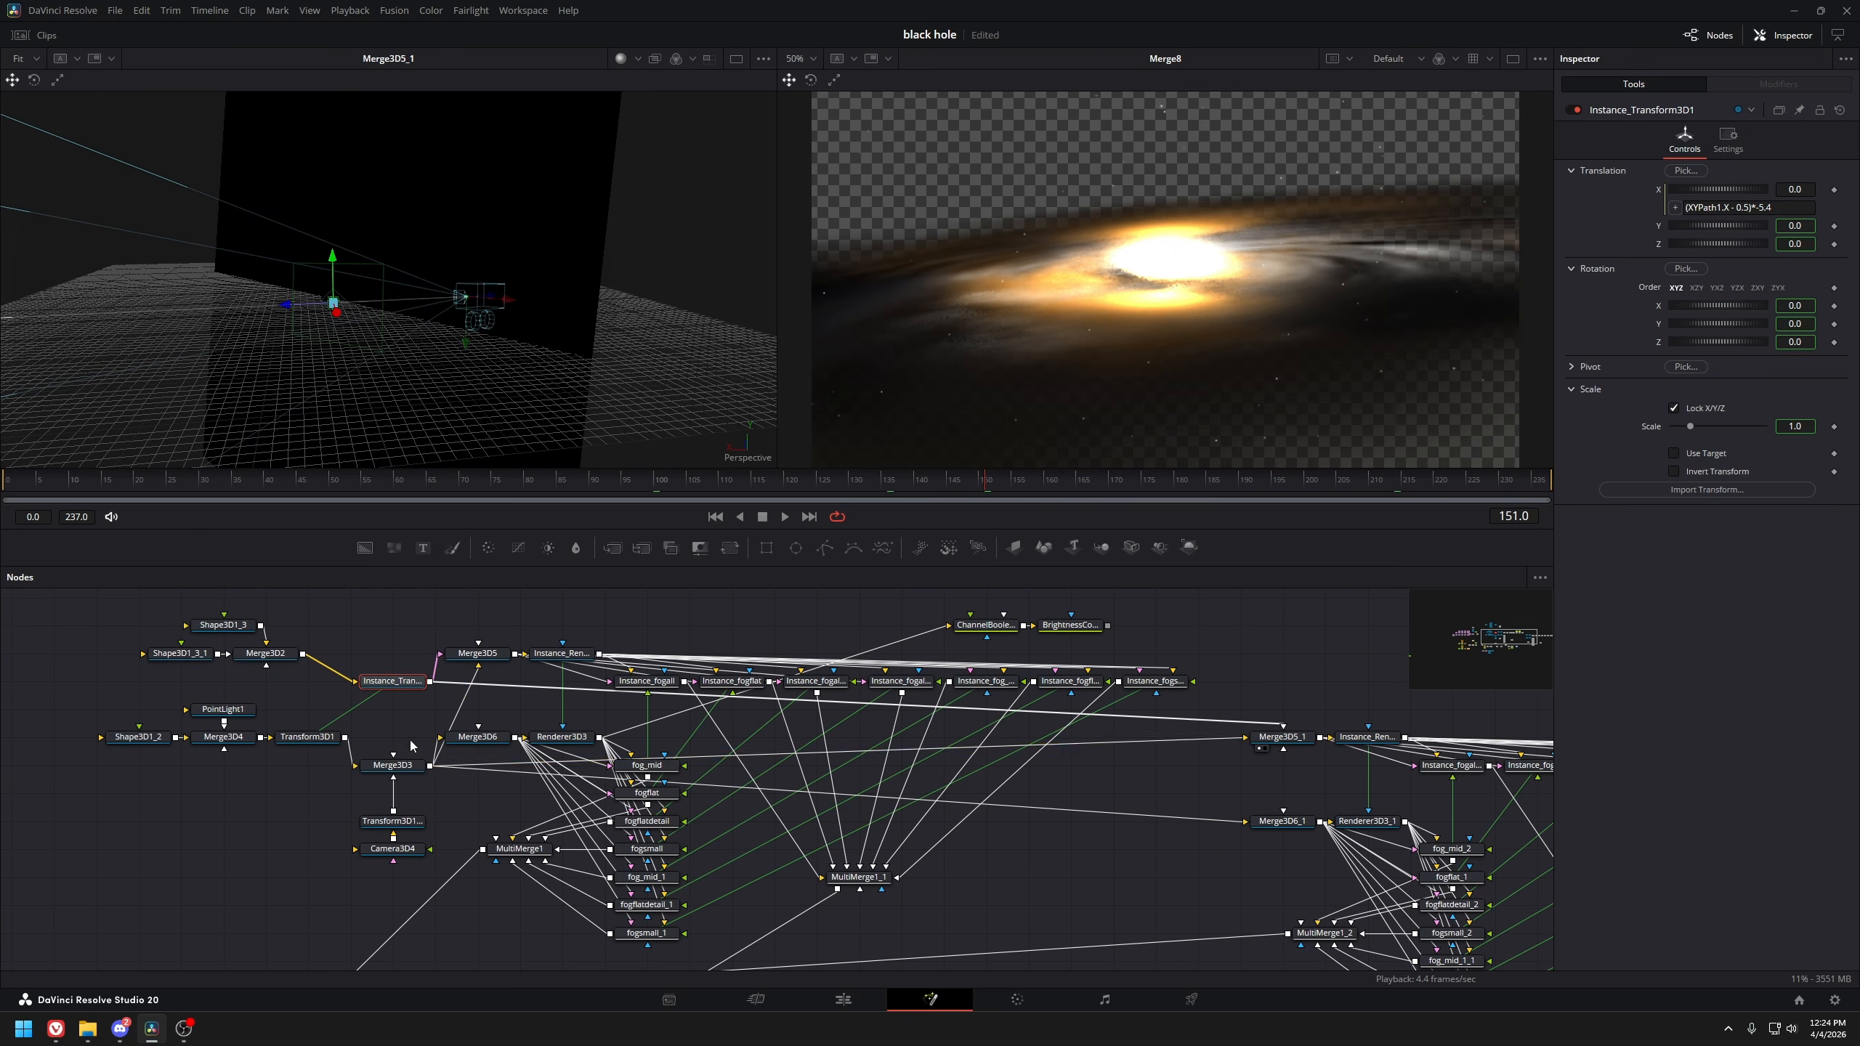
pyautogui.click(411, 769)
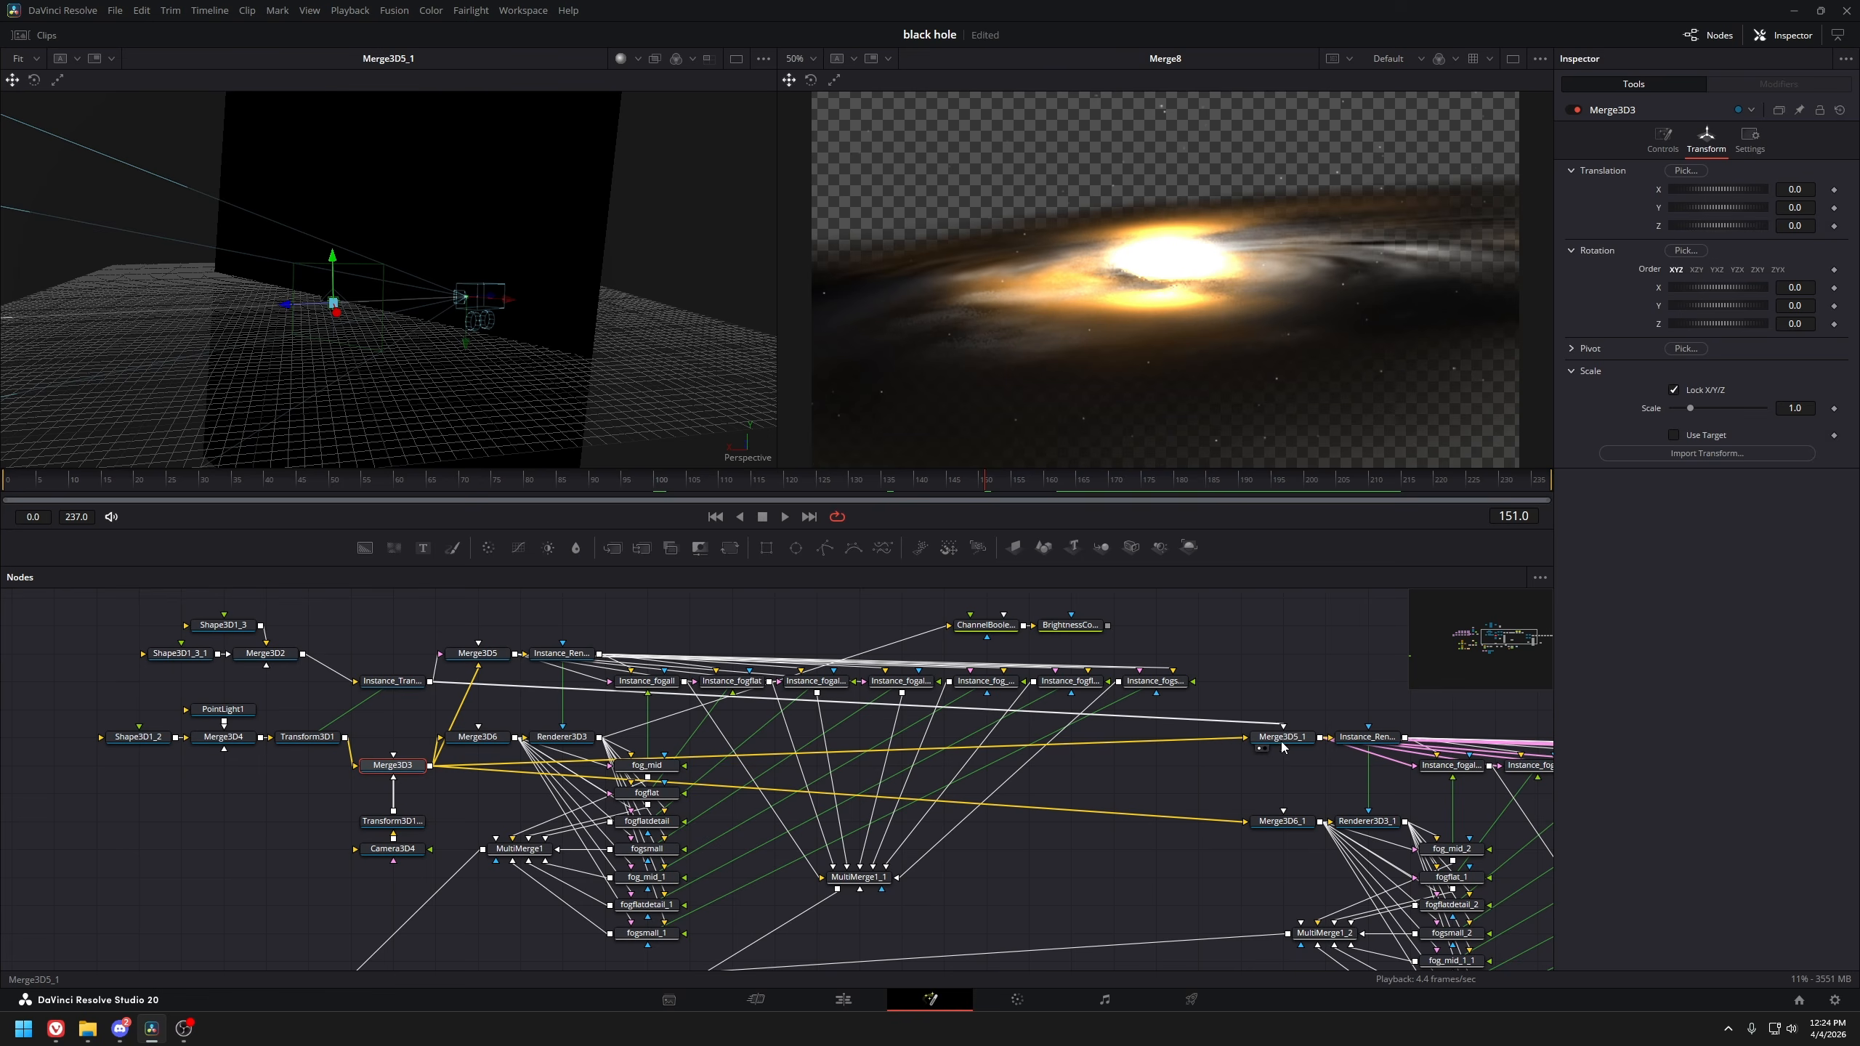
pyautogui.click(285, 658)
pyautogui.press('1')
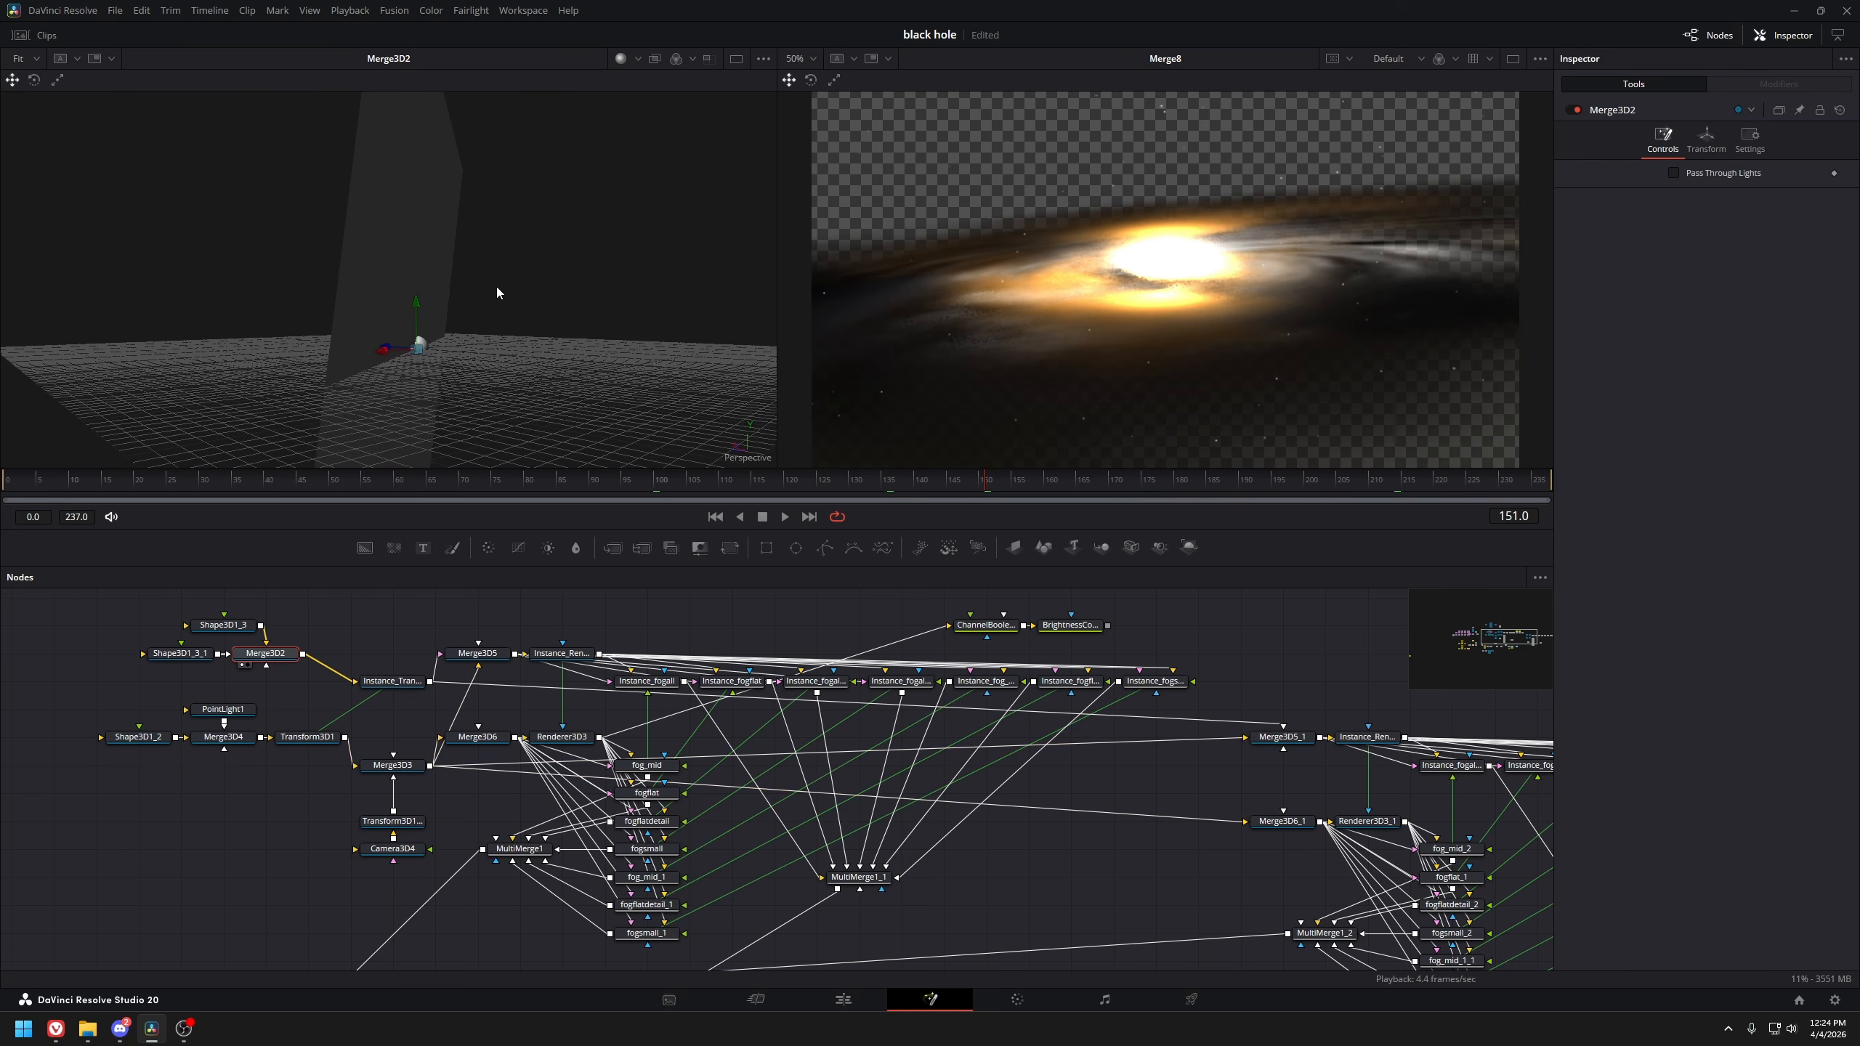
pyautogui.moveTo(397, 346); pyautogui.dragTo(368, 352)
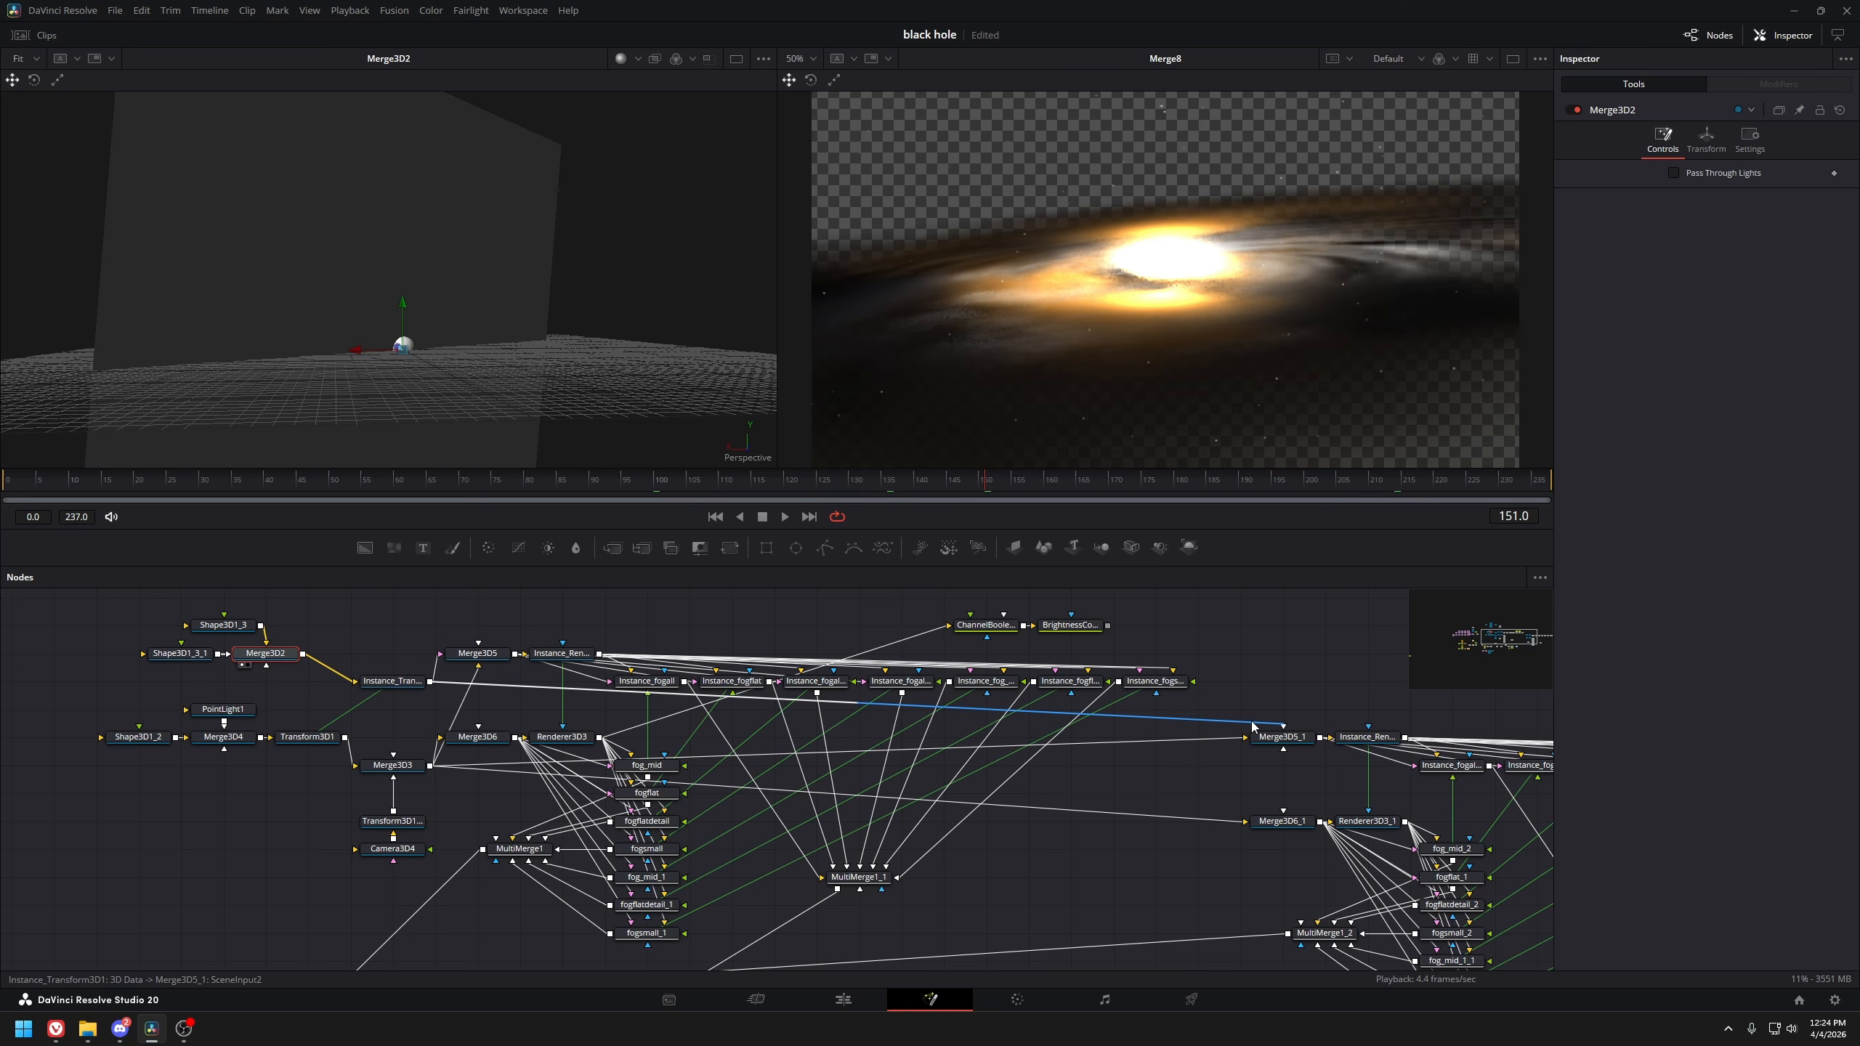
# View the duplicated front fog nodes Instance_fogall_3 and Instance_fogflat_1 in the first viewer
pyautogui.scroll(2, 1318, 746)
pyautogui.moveTo(1318, 746); pyautogui.dragTo(515, 721)
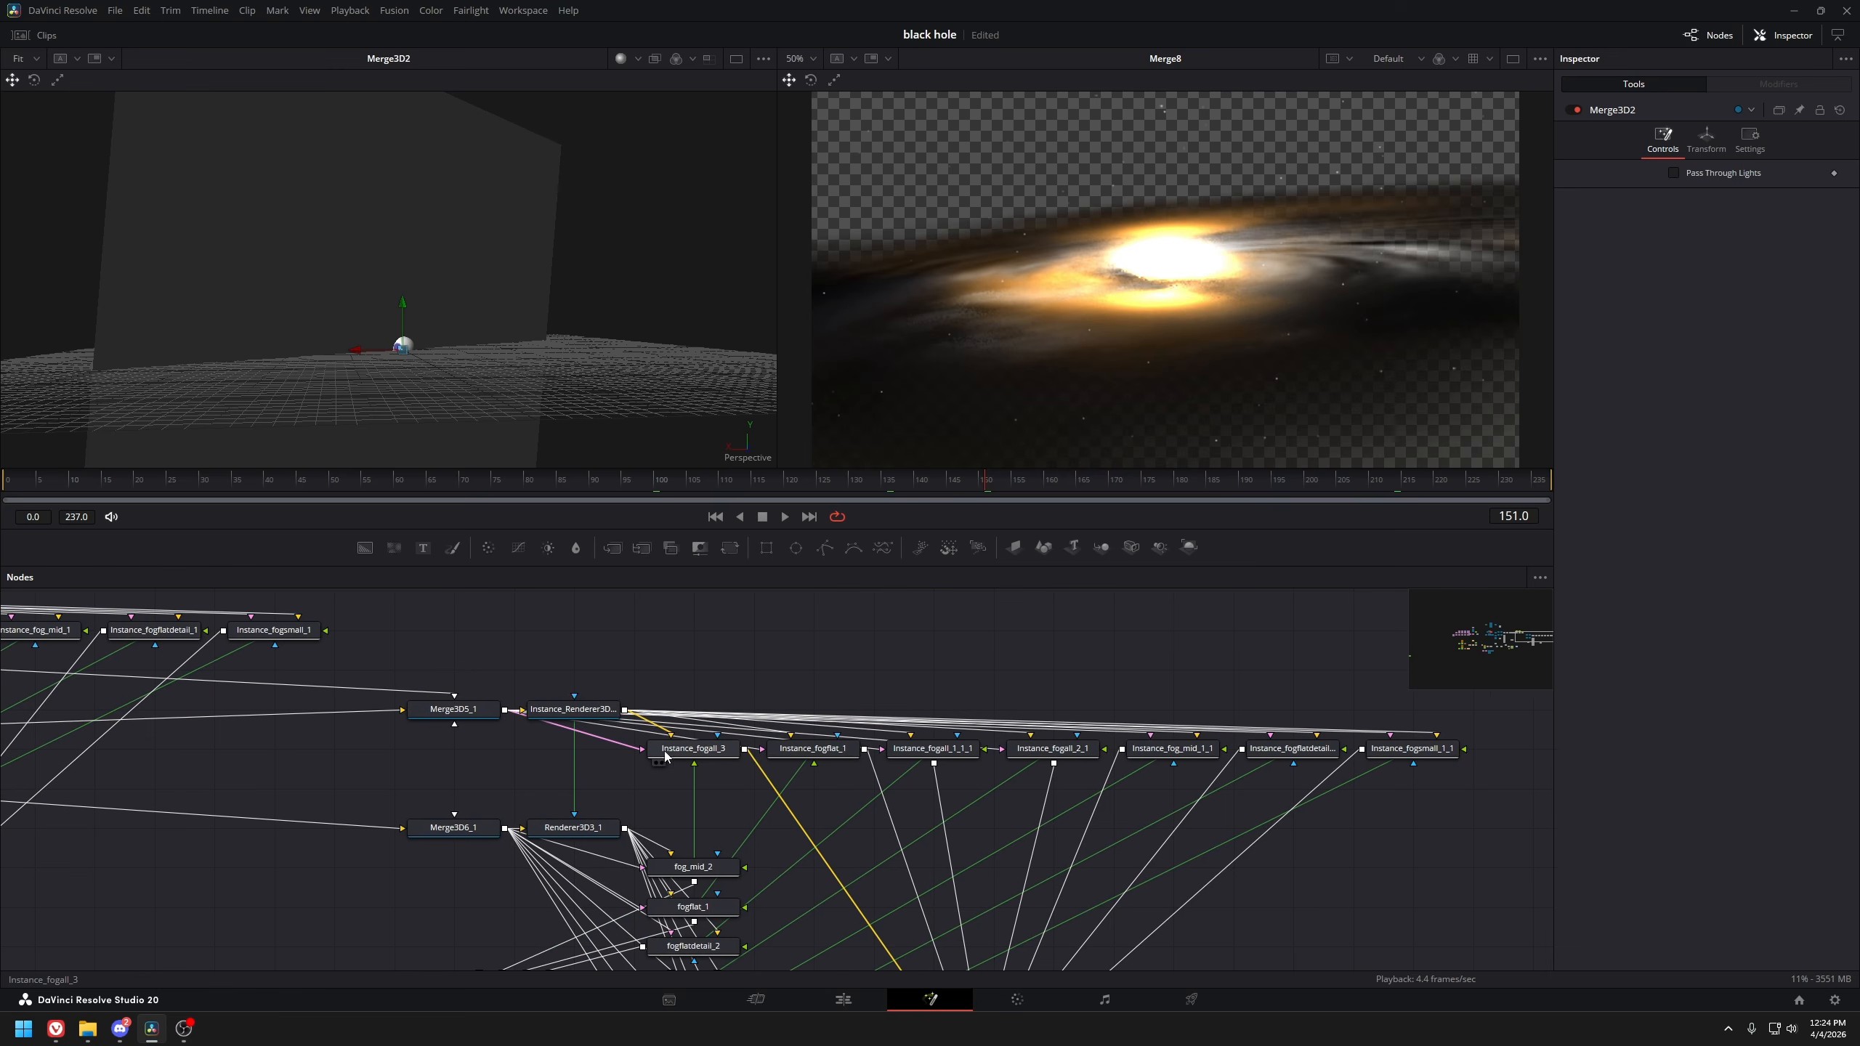
pyautogui.click(665, 755)
pyautogui.press('1')
pyautogui.click(846, 753)
pyautogui.press('1')
# View MultiMerge1_2 in the first viewer and check the MultiMerge1_1_1 output of the duplicated branch
pyautogui.moveTo(864, 755); pyautogui.dragTo(900, 678)
pyautogui.scroll(-2, 1098, 619)
pyautogui.click(864, 782)
pyautogui.press('1')
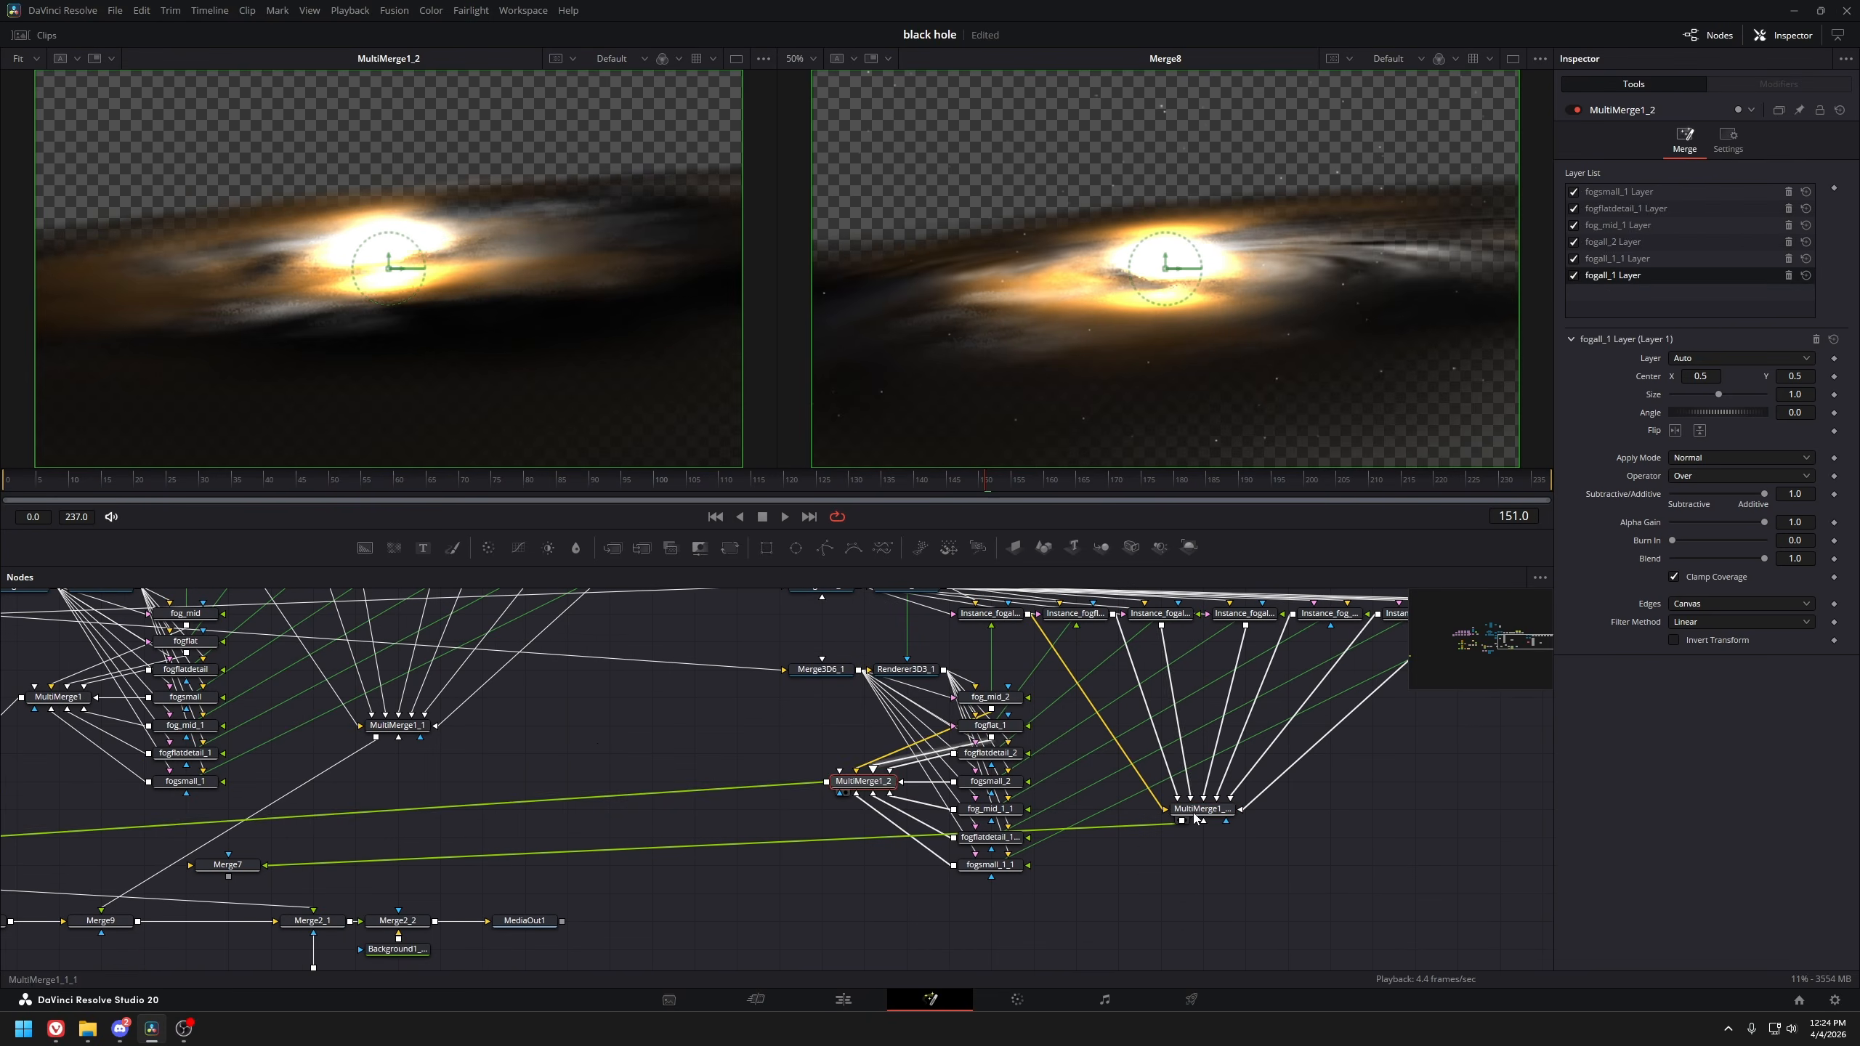
pyautogui.click(1194, 812)
pyautogui.moveTo(475, 747); pyautogui.dragTo(779, 818)
pyautogui.click(1168, 855)
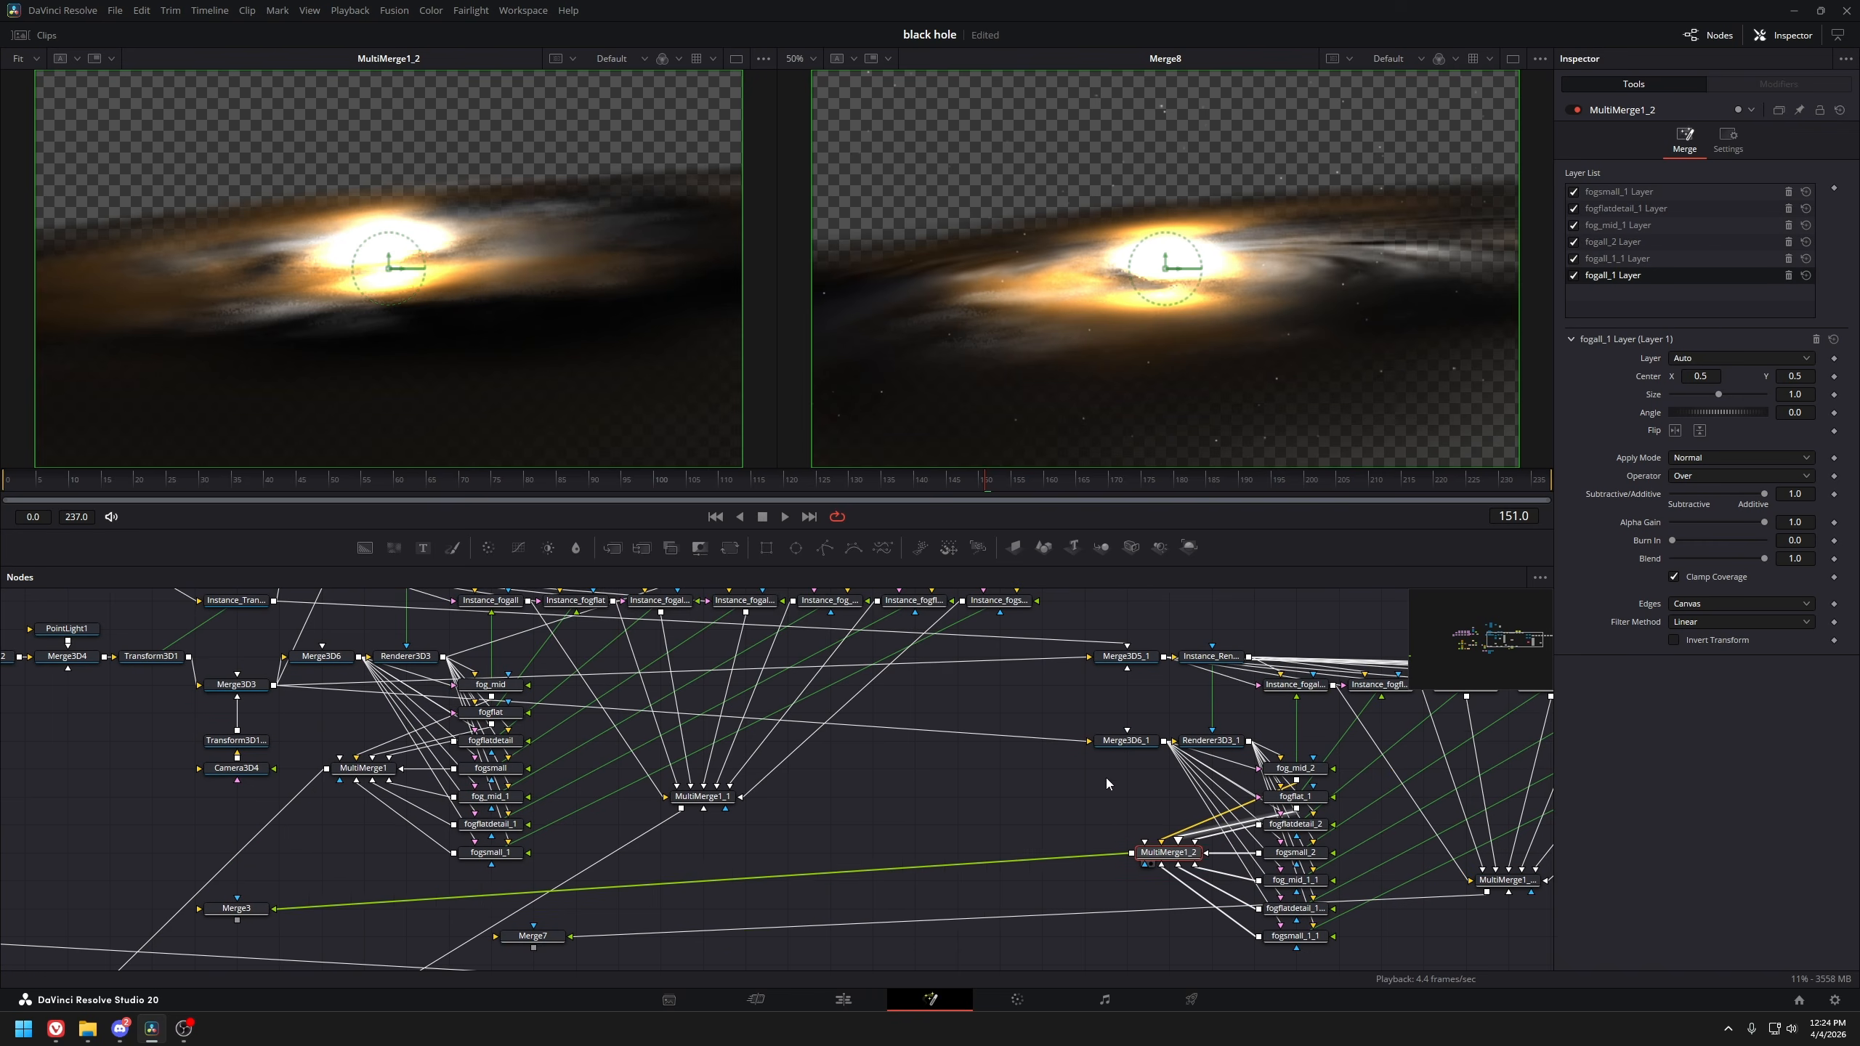
# Insert Merge3, set to Lighten, between Merge8 and Dent1 and feed MultiMerge1_2 into it
pyautogui.moveTo(1106, 778); pyautogui.dragTo(1061, 752)
pyautogui.moveTo(800, 852); pyautogui.dragTo(857, 775)
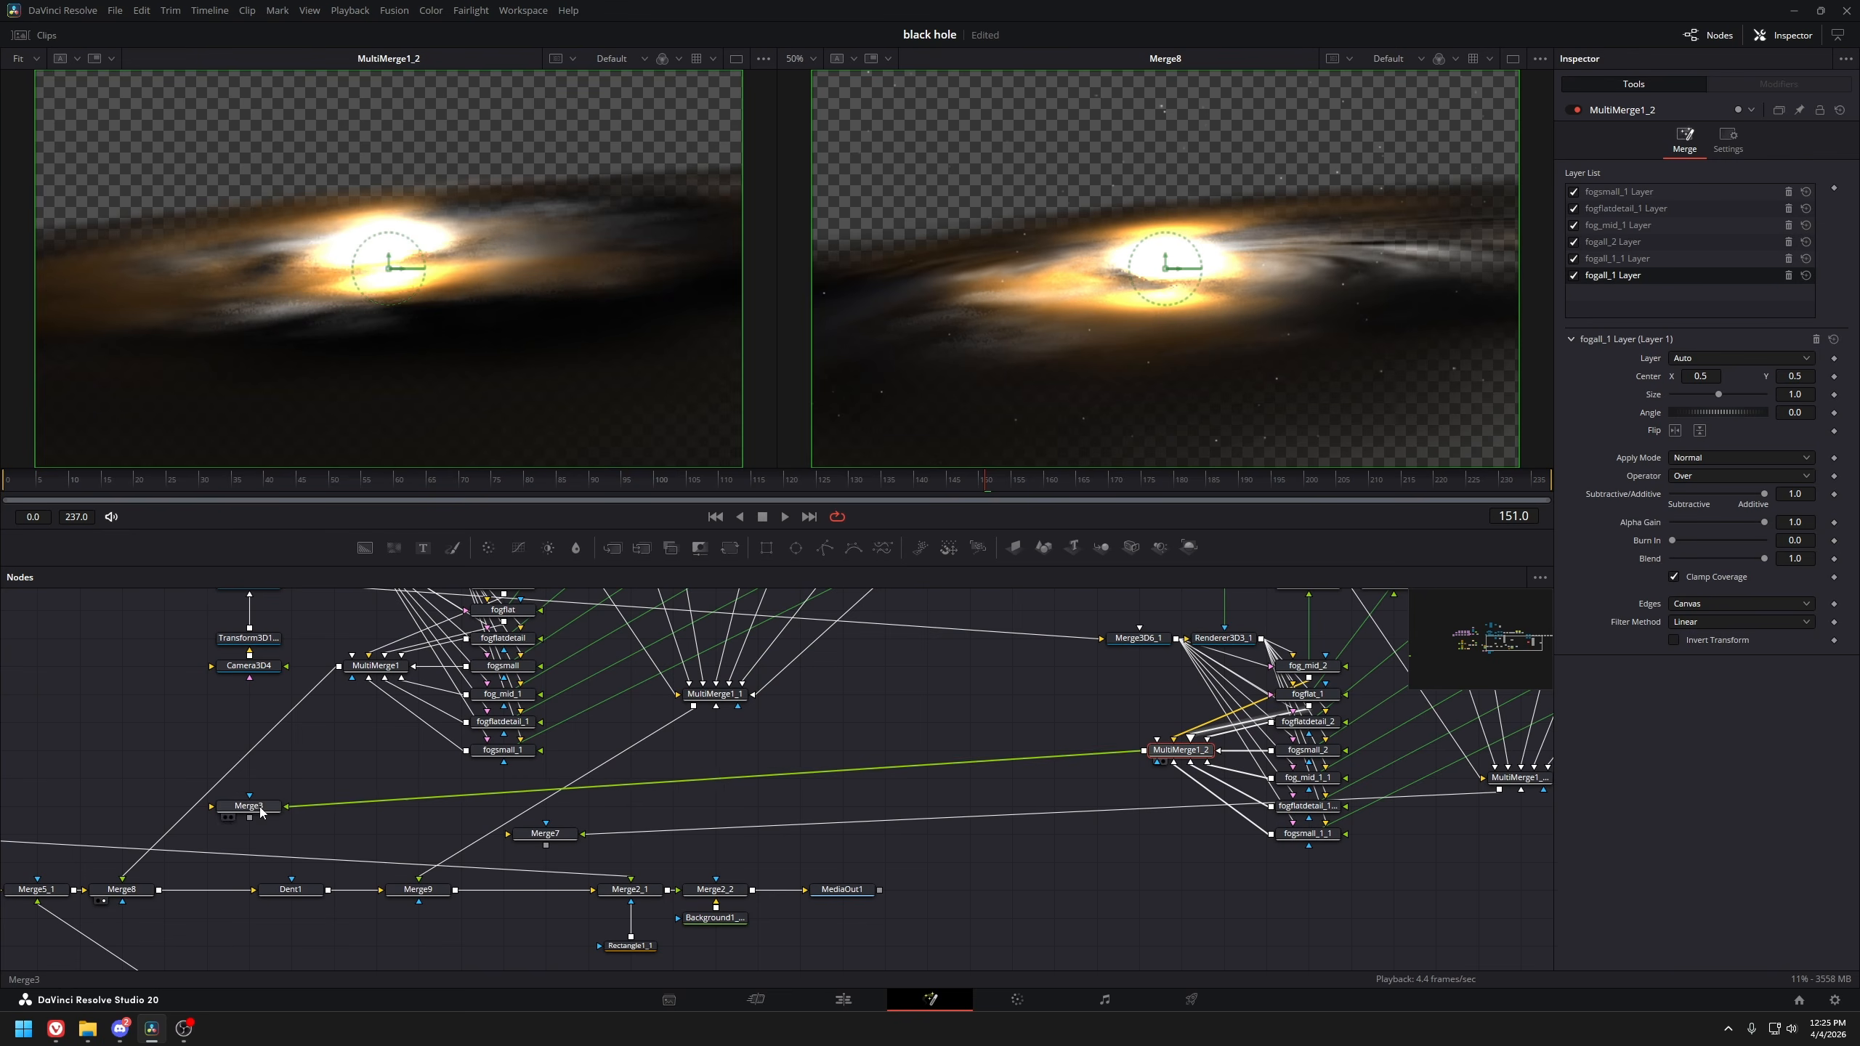
pyautogui.moveTo(270, 808); pyautogui.dragTo(227, 891)
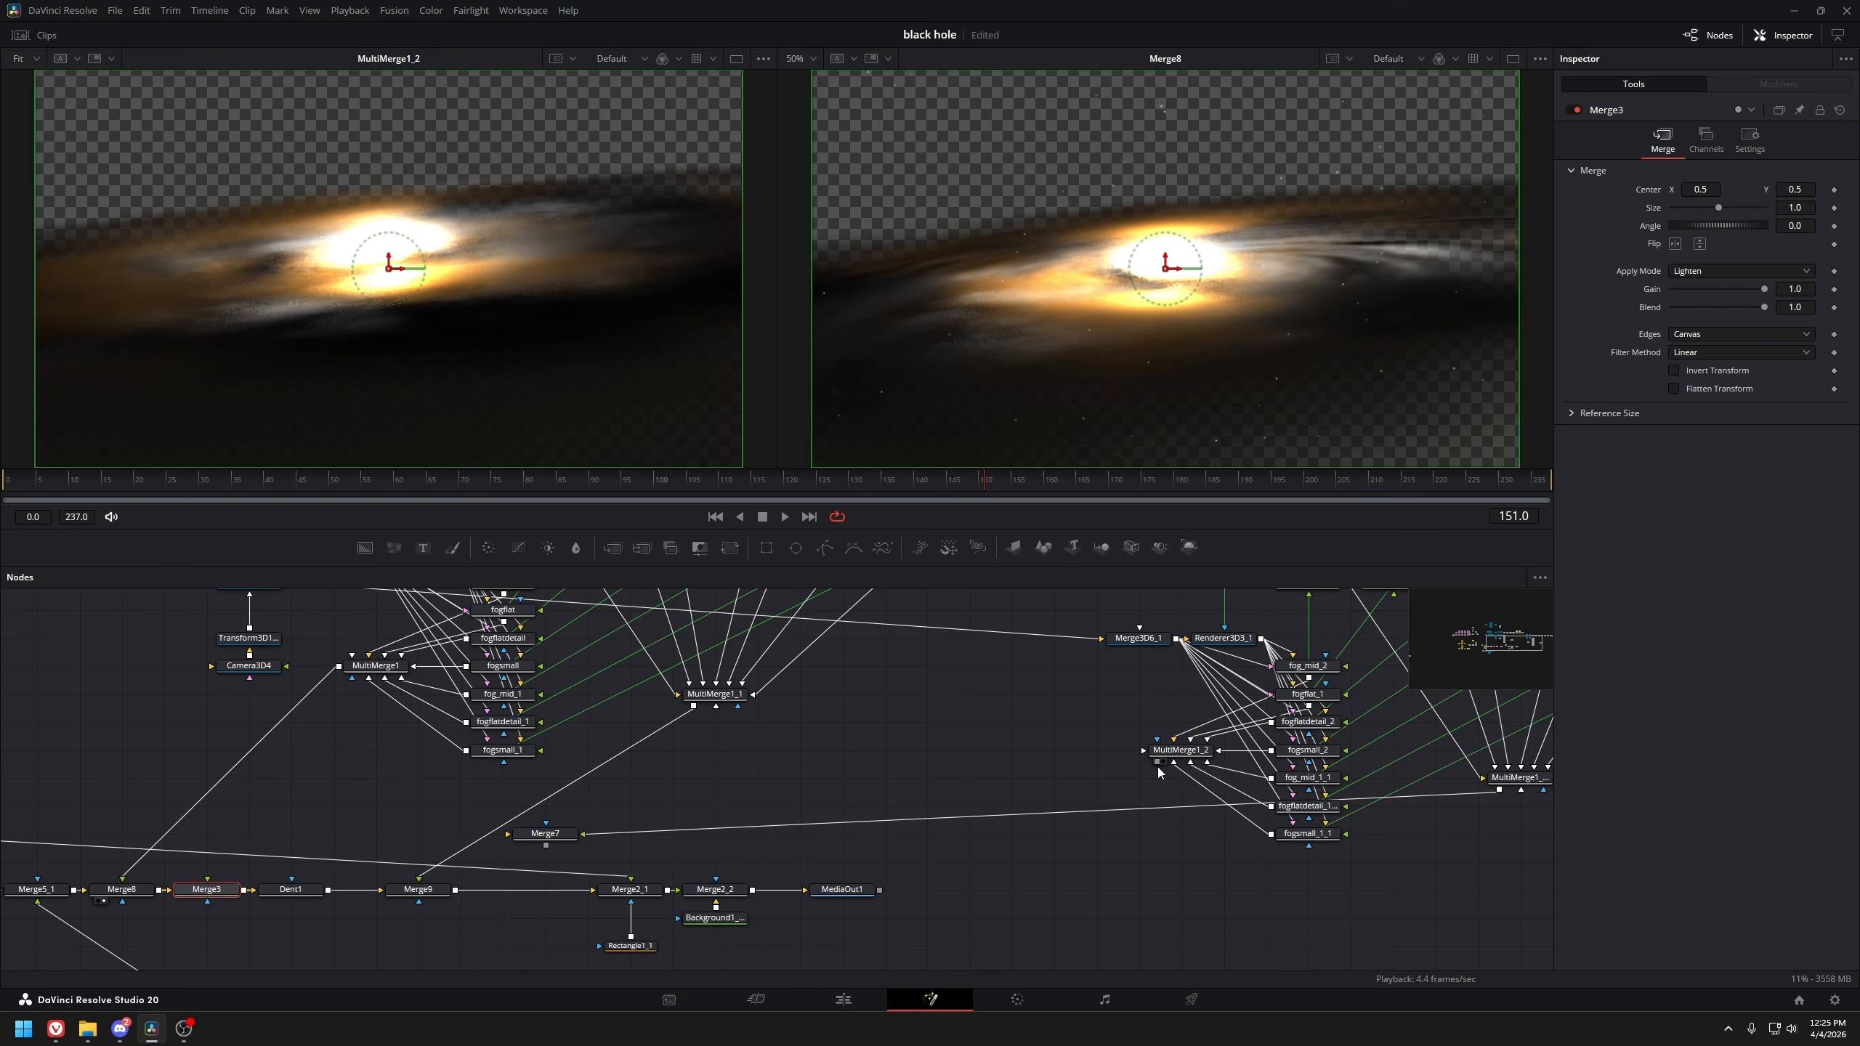
pyautogui.moveTo(1158, 764); pyautogui.dragTo(521, 313)
pyautogui.moveTo(559, 763); pyautogui.dragTo(794, 635)
pyautogui.moveTo(695, 850); pyautogui.dragTo(646, 770)
pyautogui.click(399, 902)
pyautogui.press('1')
pyautogui.moveTo(1025, 872); pyautogui.dragTo(736, 879)
pyautogui.click(1057, 881)
pyautogui.moveTo(1055, 881); pyautogui.dragTo(1211, 628)
pyautogui.moveTo(220, 897); pyautogui.dragTo(571, 861)
# View Dent1 and Merge9 in the first viewer to check the added rear fog, and locate the unused Merge7
pyautogui.click(527, 866)
pyautogui.press('1')
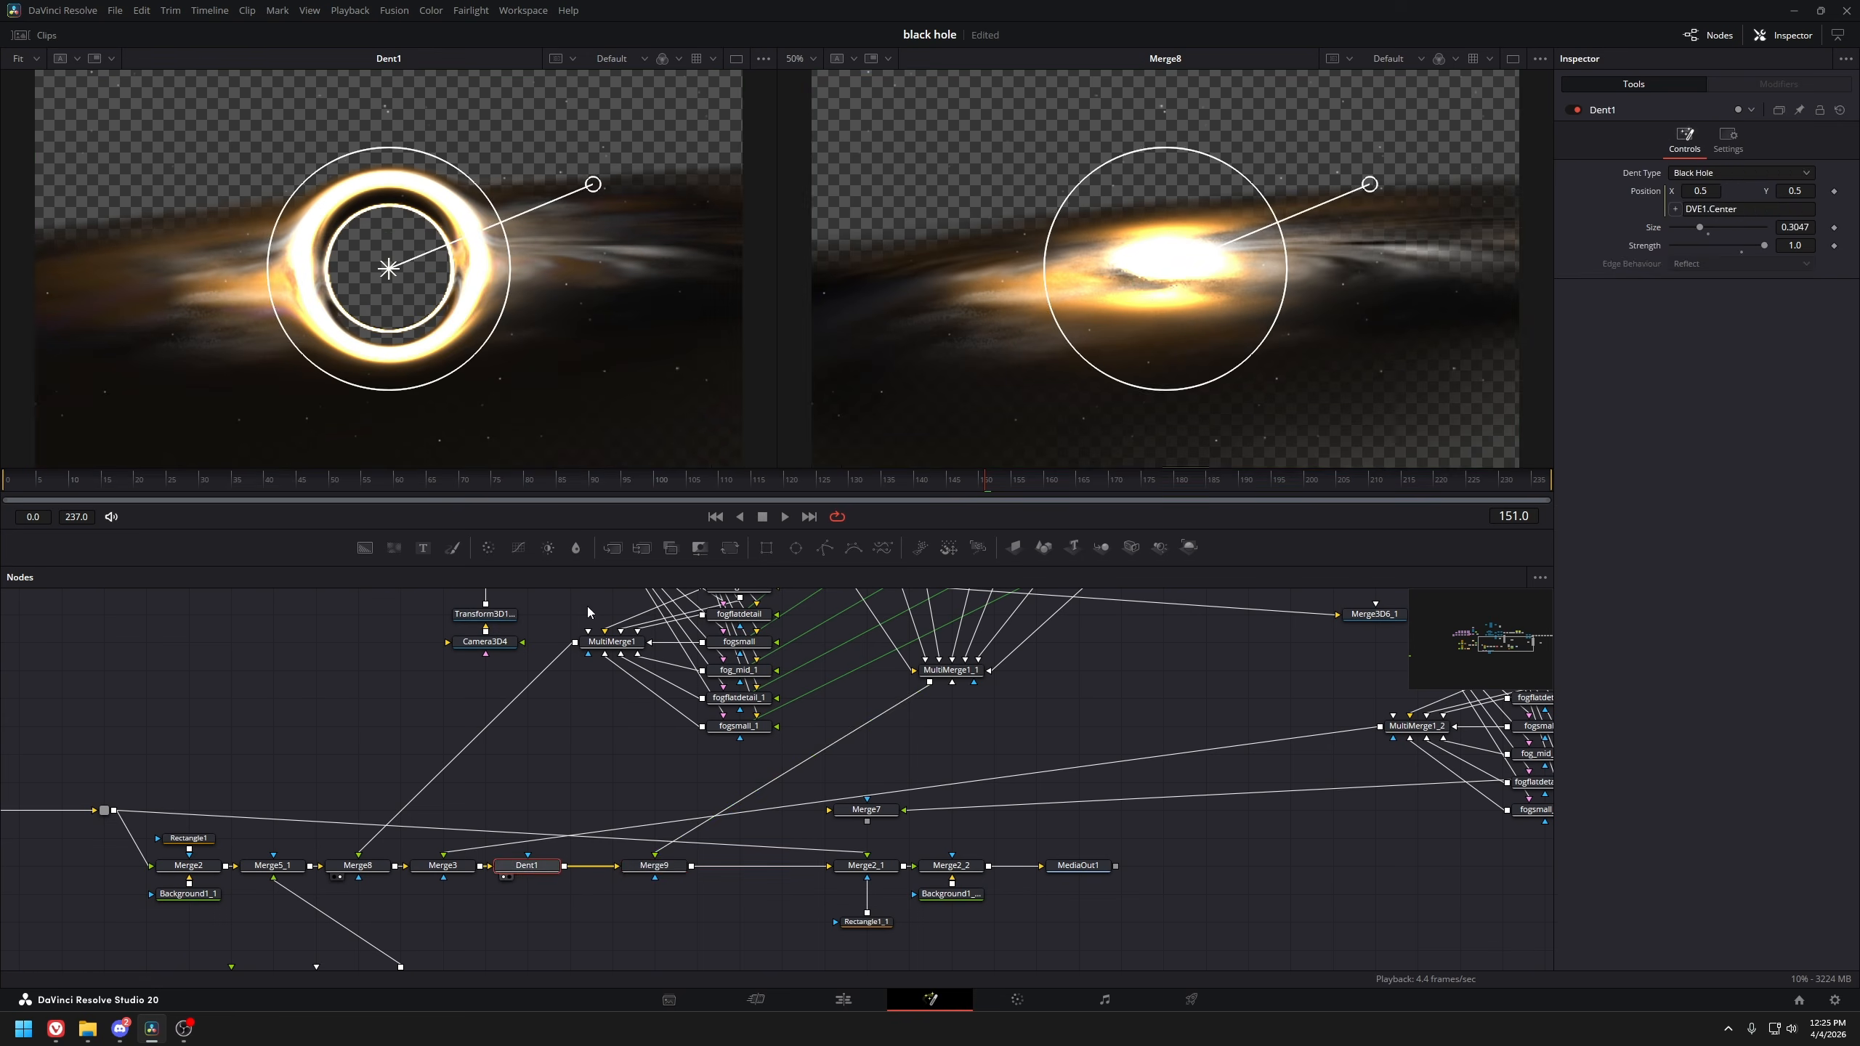
pyautogui.click(654, 866)
pyautogui.press('1')
pyautogui.moveTo(956, 749); pyautogui.dragTo(722, 826)
pyautogui.moveTo(639, 796); pyautogui.dragTo(901, 604)
pyautogui.moveTo(721, 894); pyautogui.dragTo(762, 719)
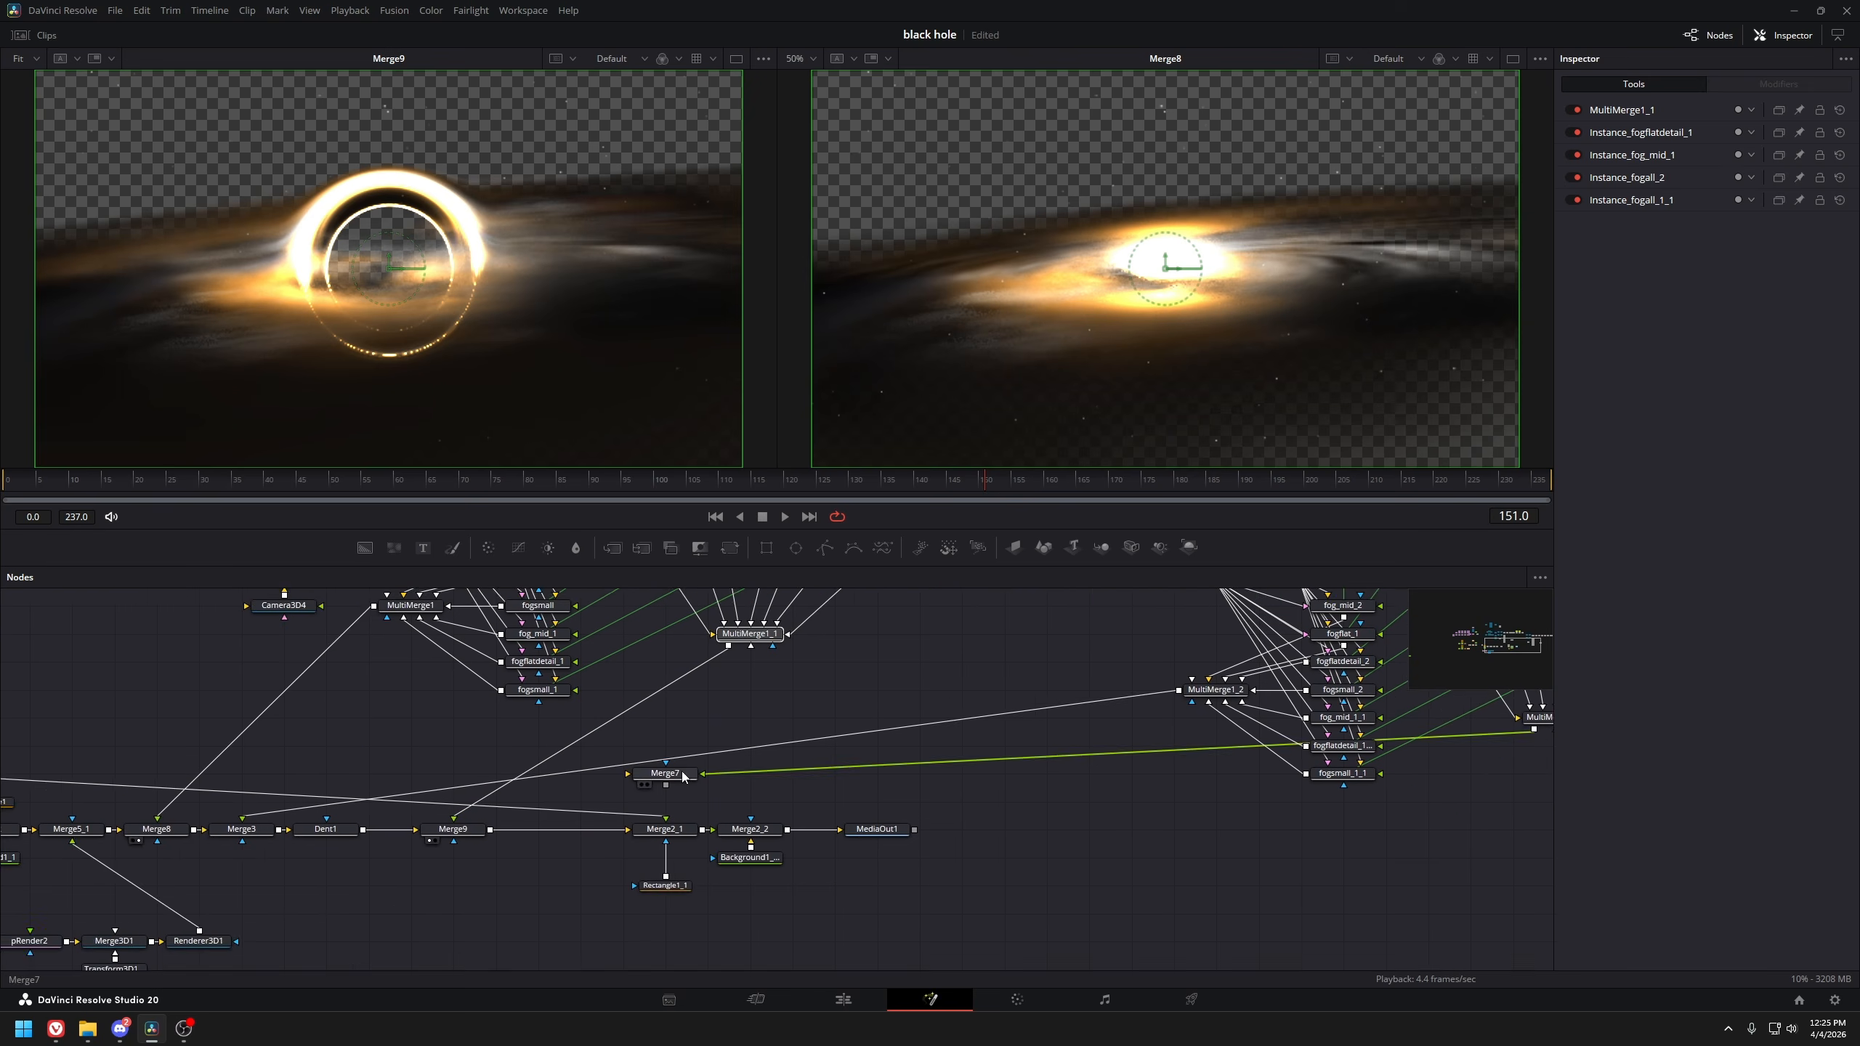
# Insert Merge7 between Merge9 and Merge2_1, and compare its output with Merge9 in the first viewer
pyautogui.moveTo(683, 777); pyautogui.dragTo(428, 874)
pyautogui.press('1')
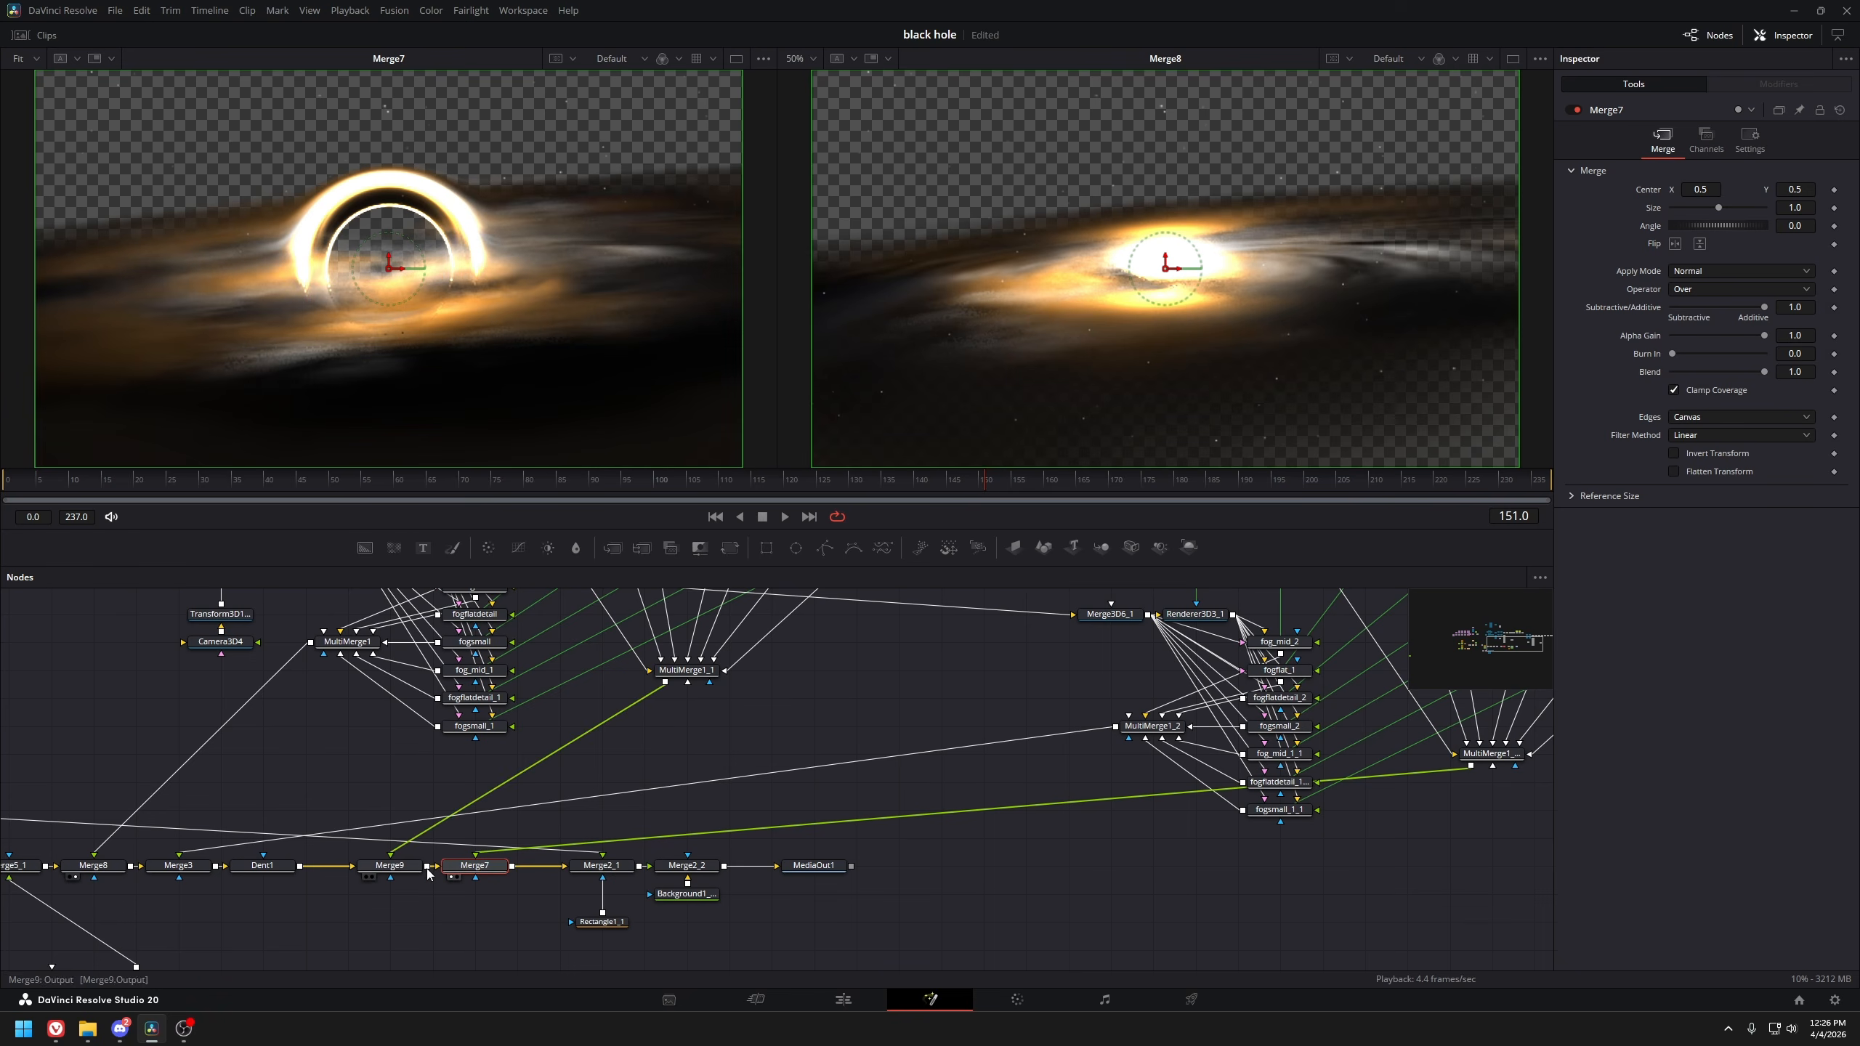
pyautogui.click(410, 866)
pyautogui.press('1')
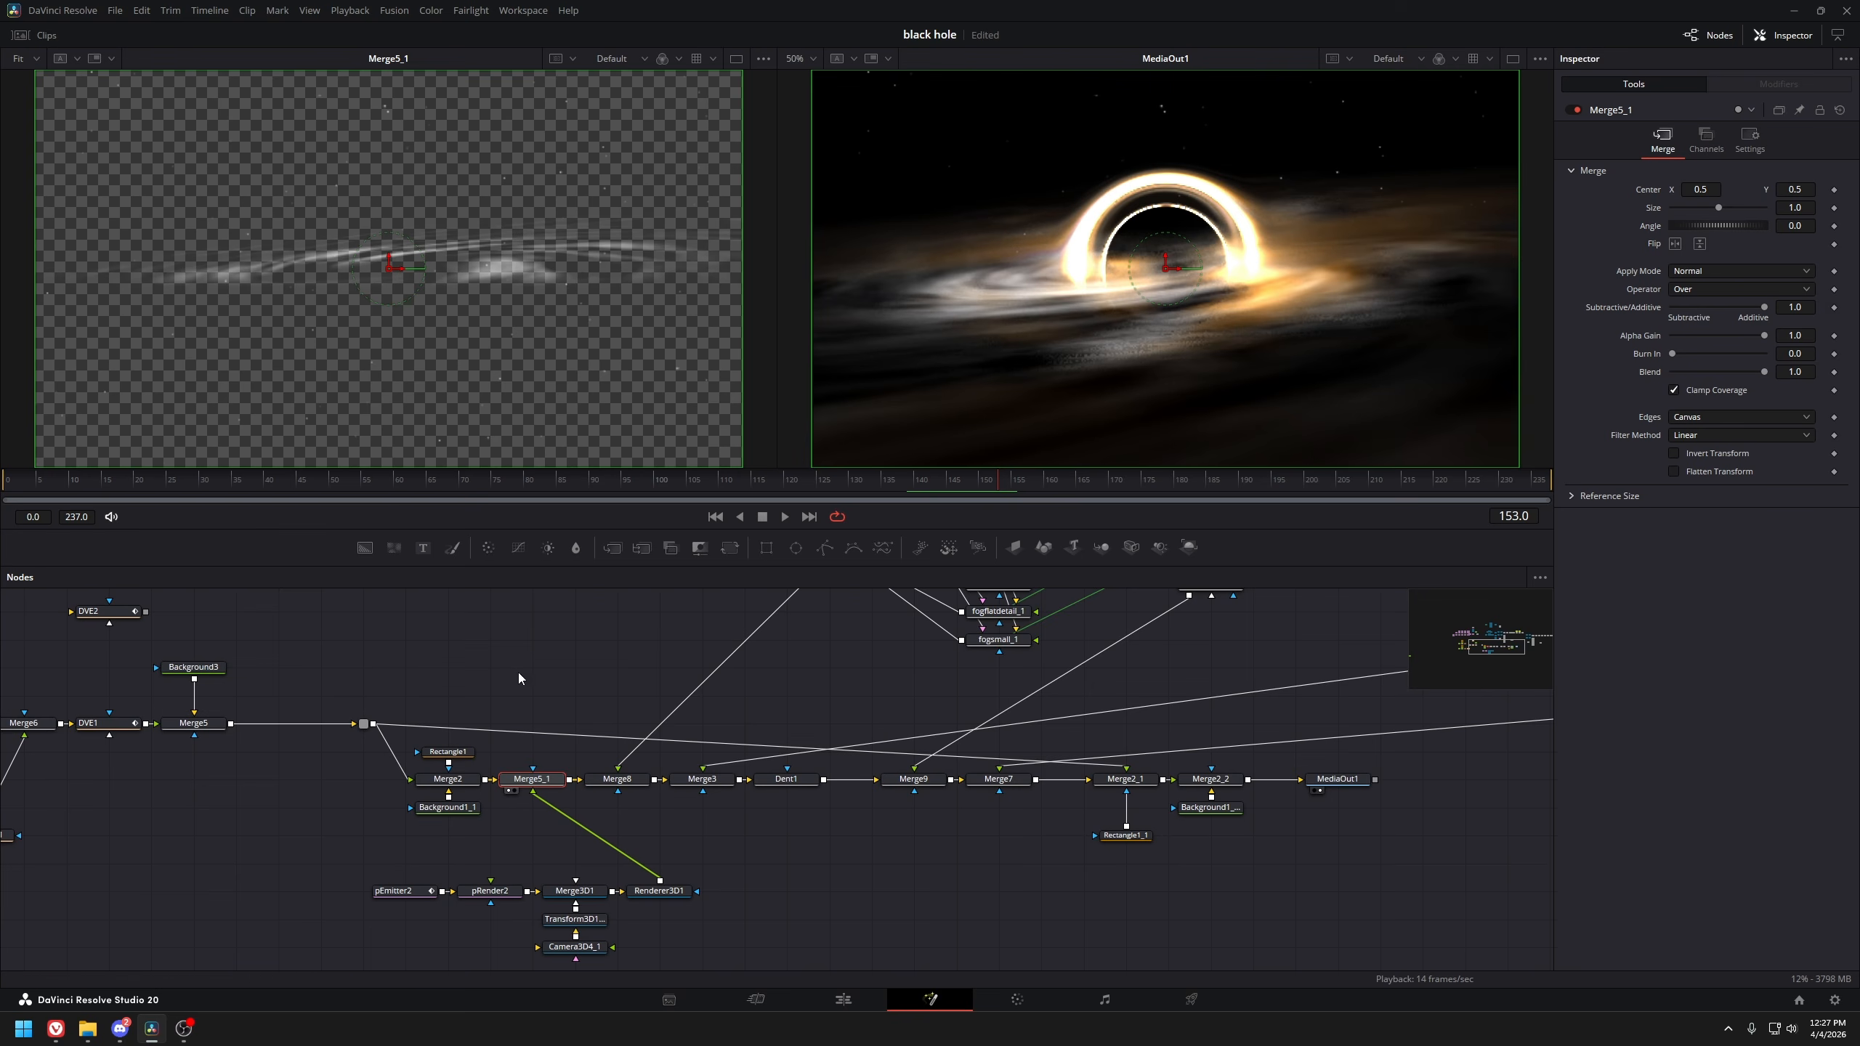
# View the Merge3D1 particle scene in the first viewer to examine the emitter and camera setup
pyautogui.moveTo(547, 800); pyautogui.dragTo(569, 680)
pyautogui.scroll(2, 693, 681)
pyautogui.click(609, 822)
pyautogui.press('1')
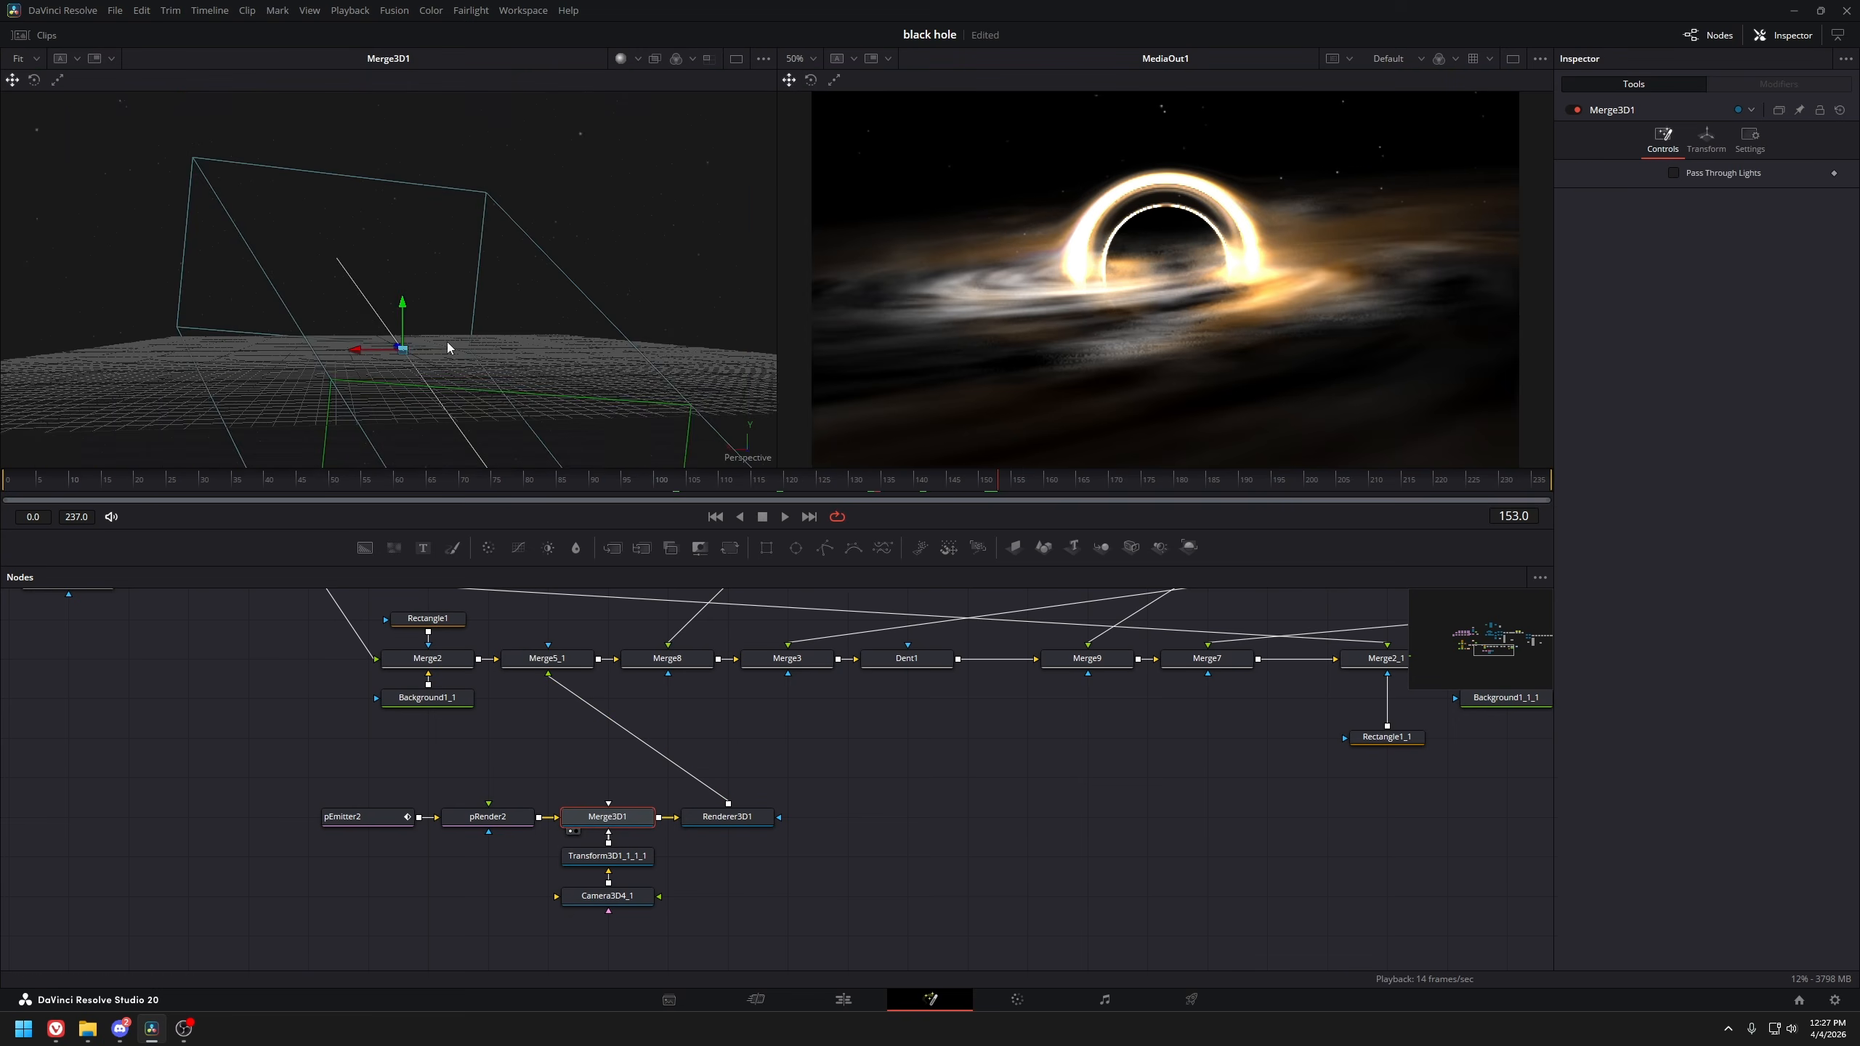
pyautogui.scroll(-3, 447, 342)
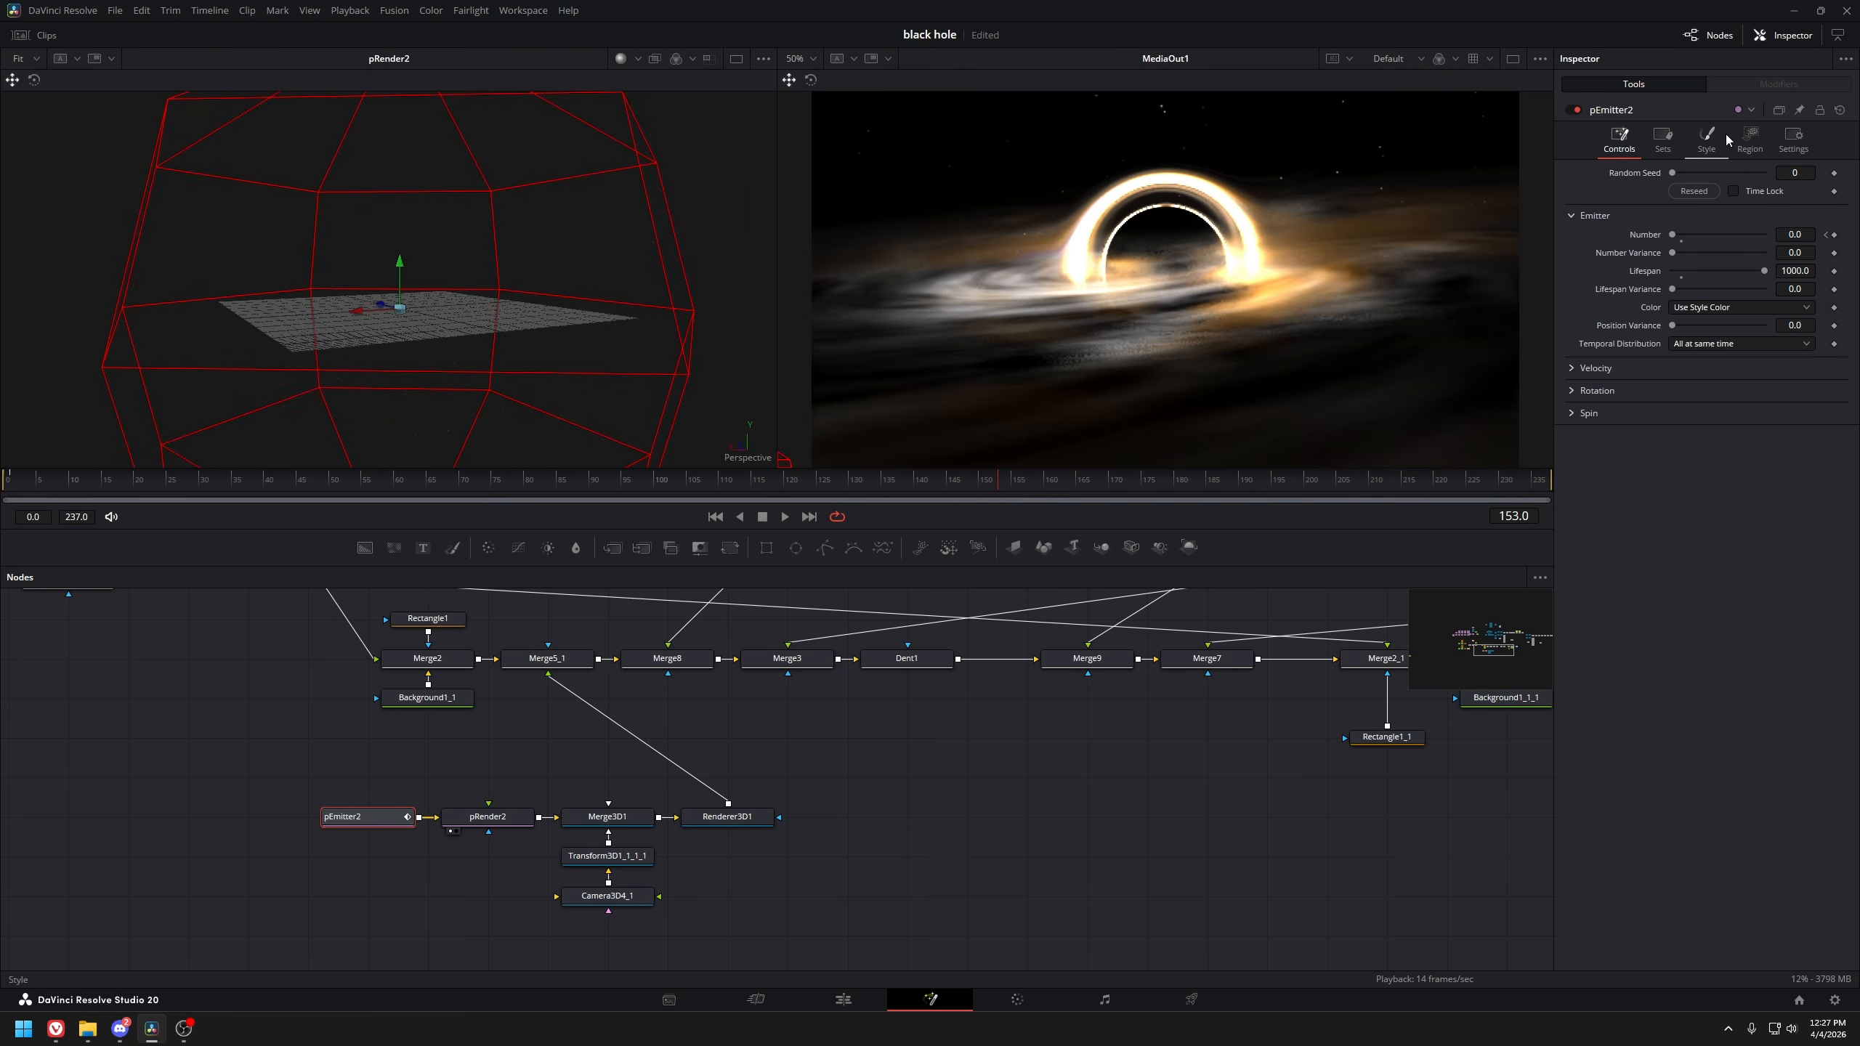
# Examine pEmitter2's Region, Style and Controls settings, including its Number keyframes at the timeline start and its Velocity settings, with Merge3D1 in the first viewer
pyautogui.click(1735, 136)
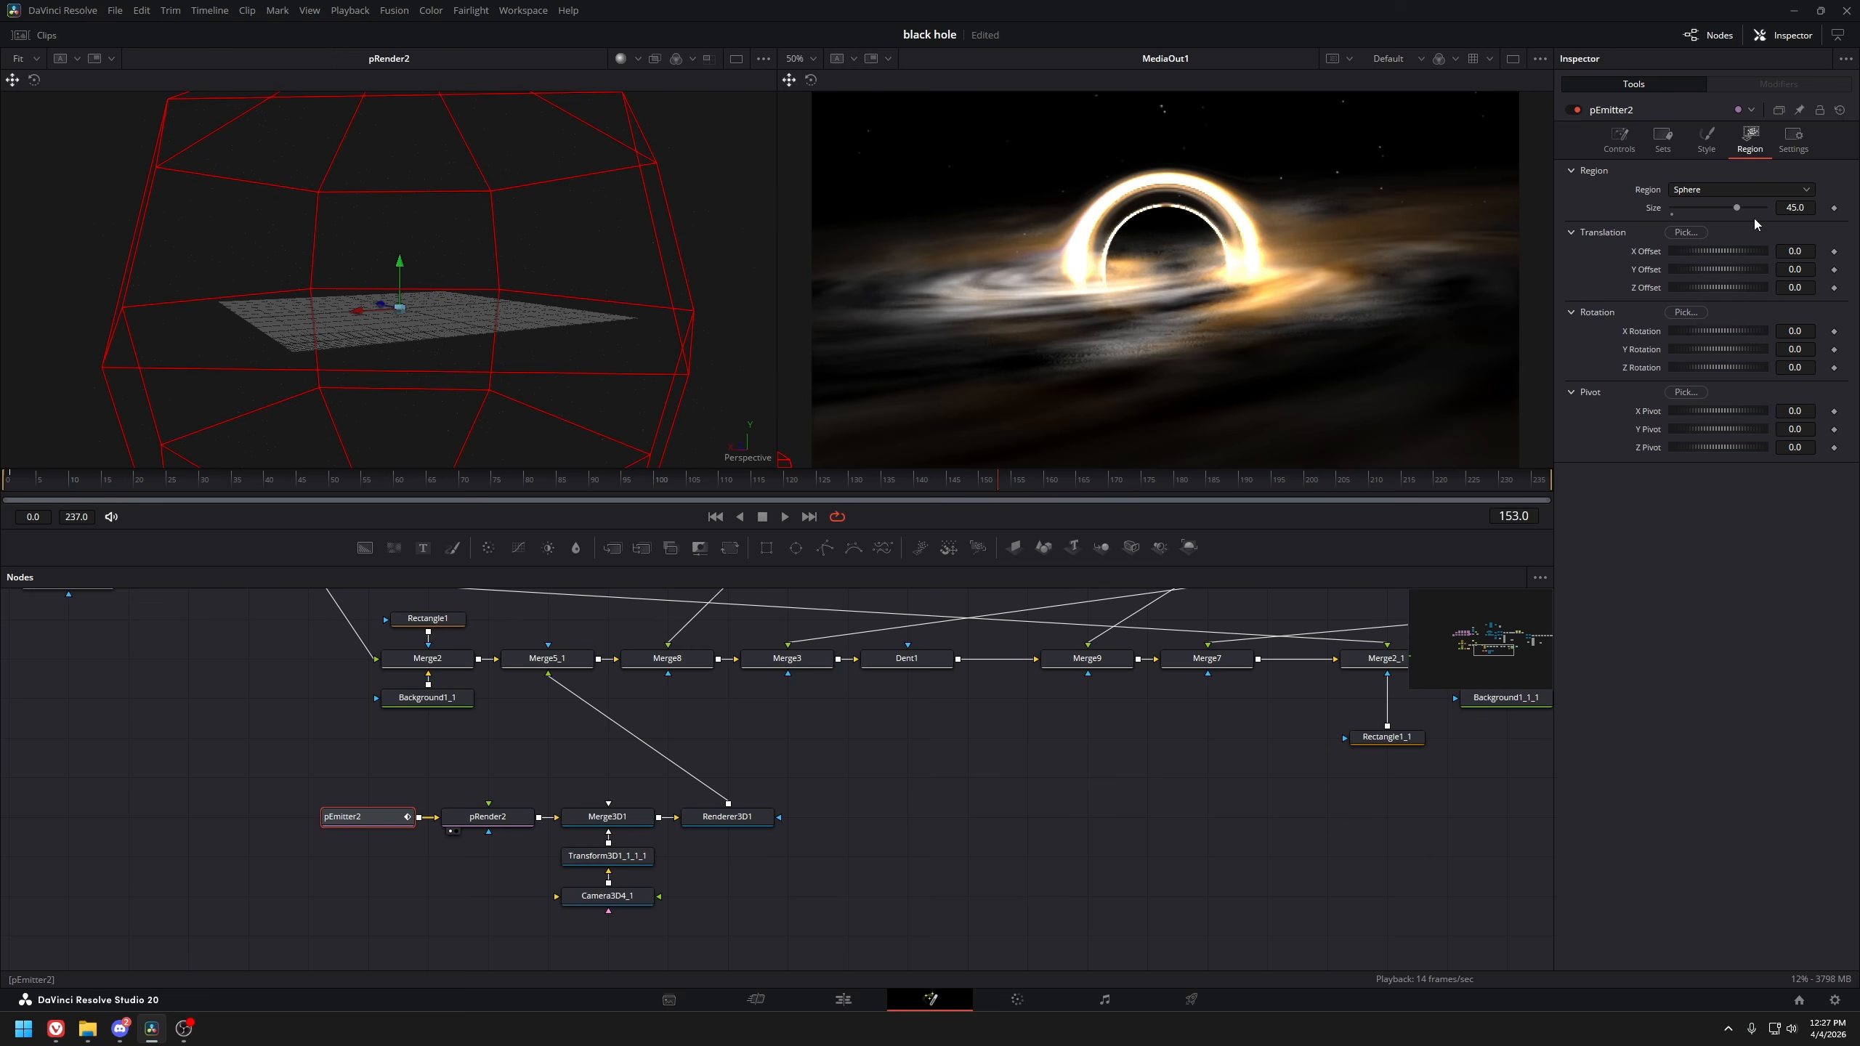
pyautogui.click(600, 898)
pyautogui.press('1')
pyautogui.click(1708, 143)
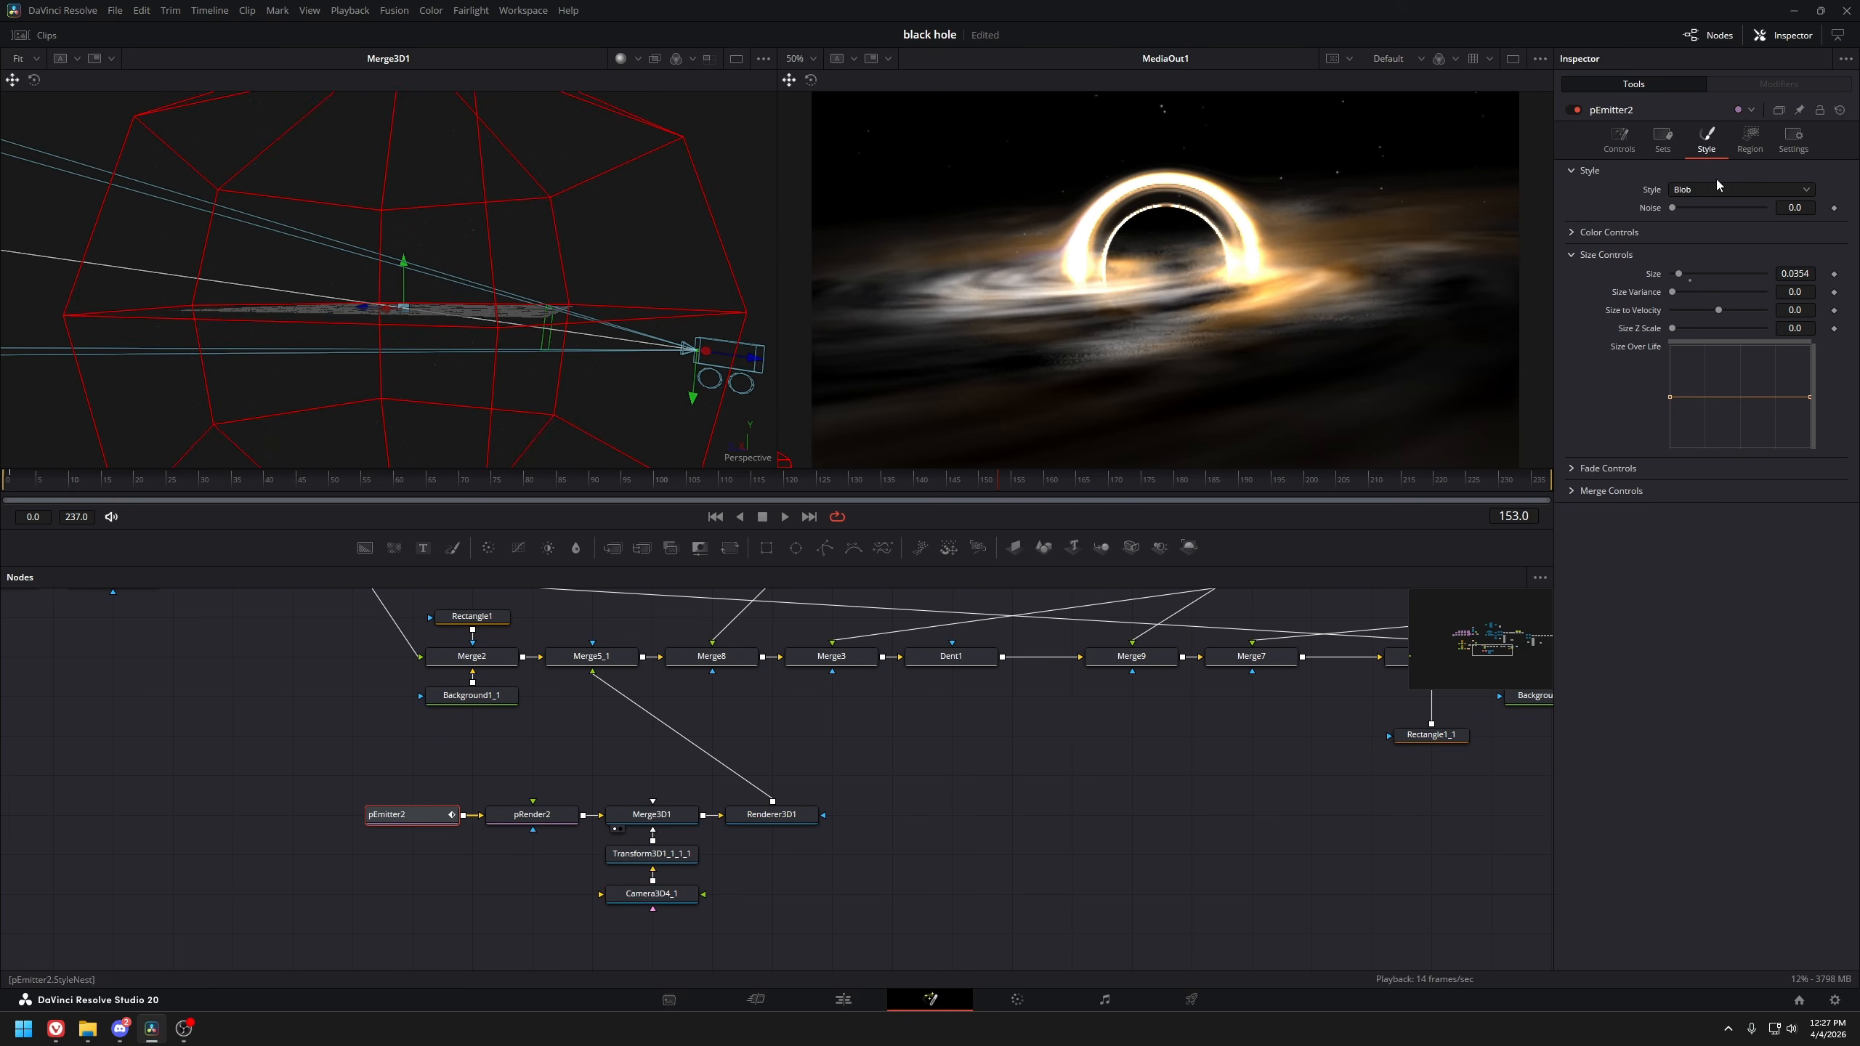
pyautogui.click(1620, 139)
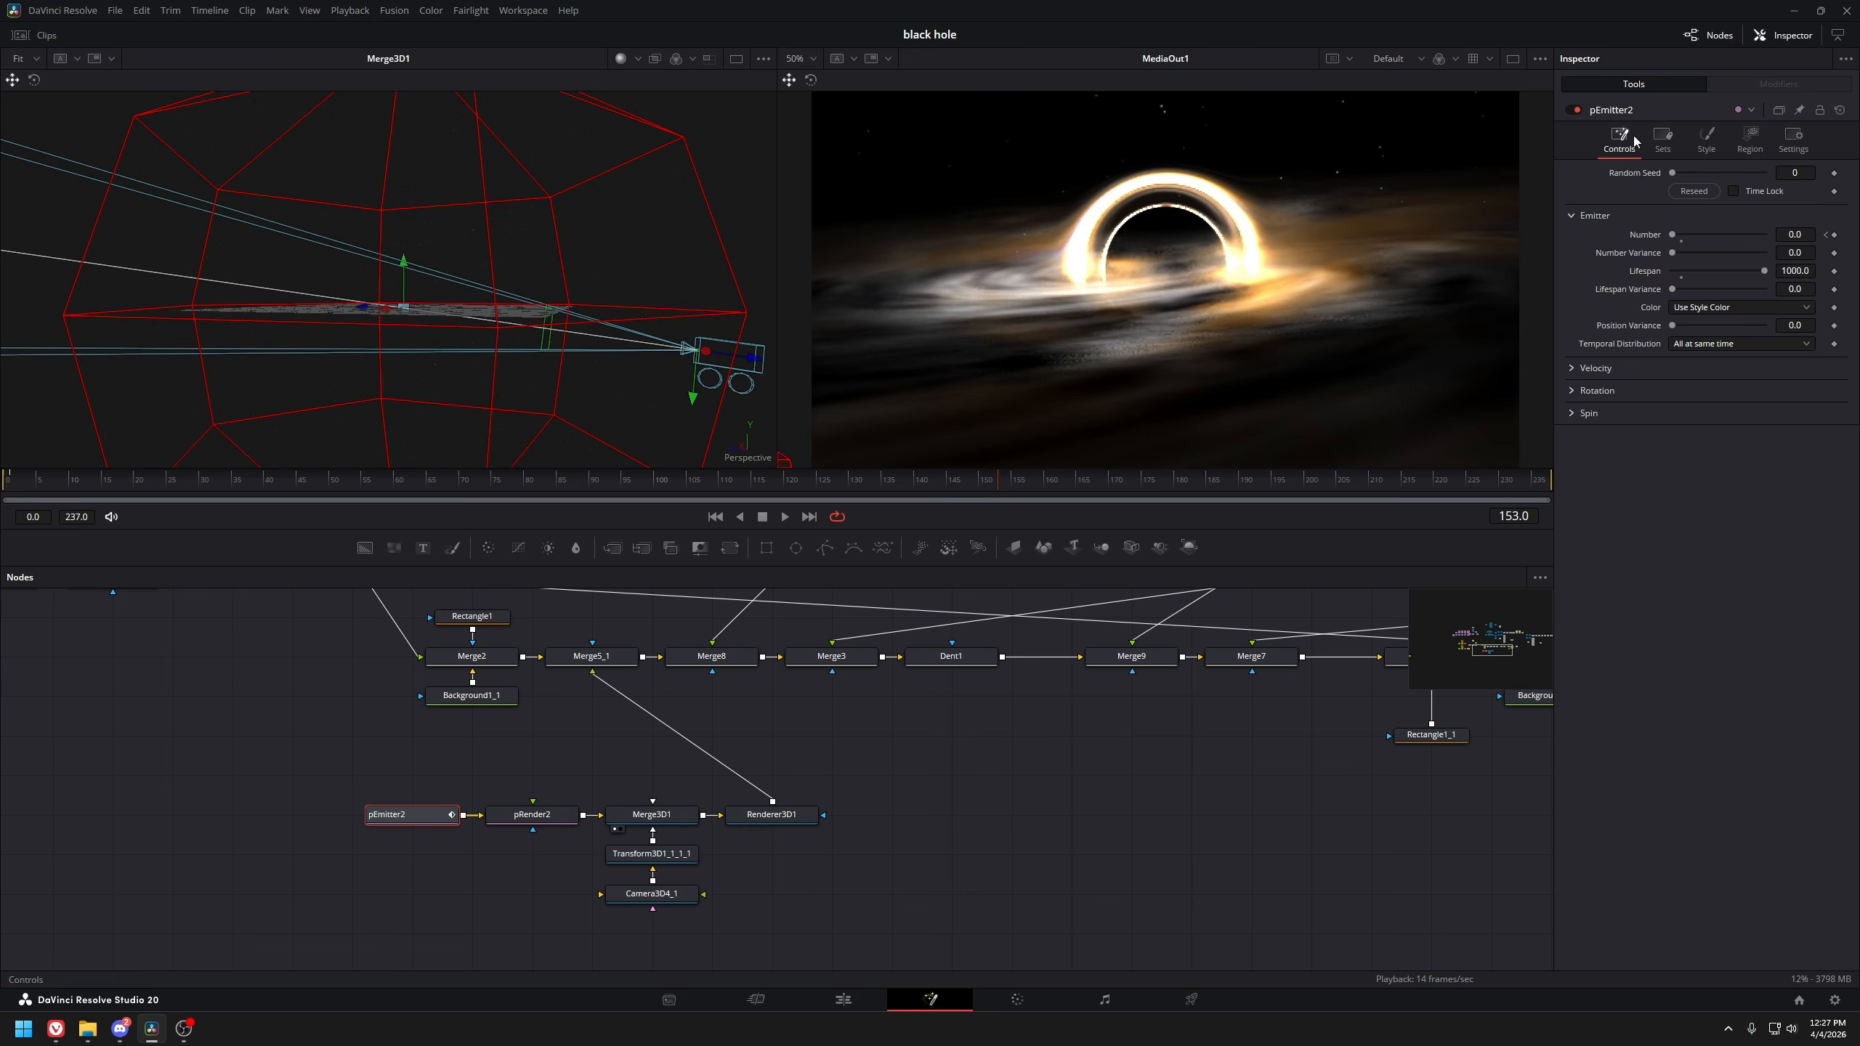
pyautogui.click(3, 484)
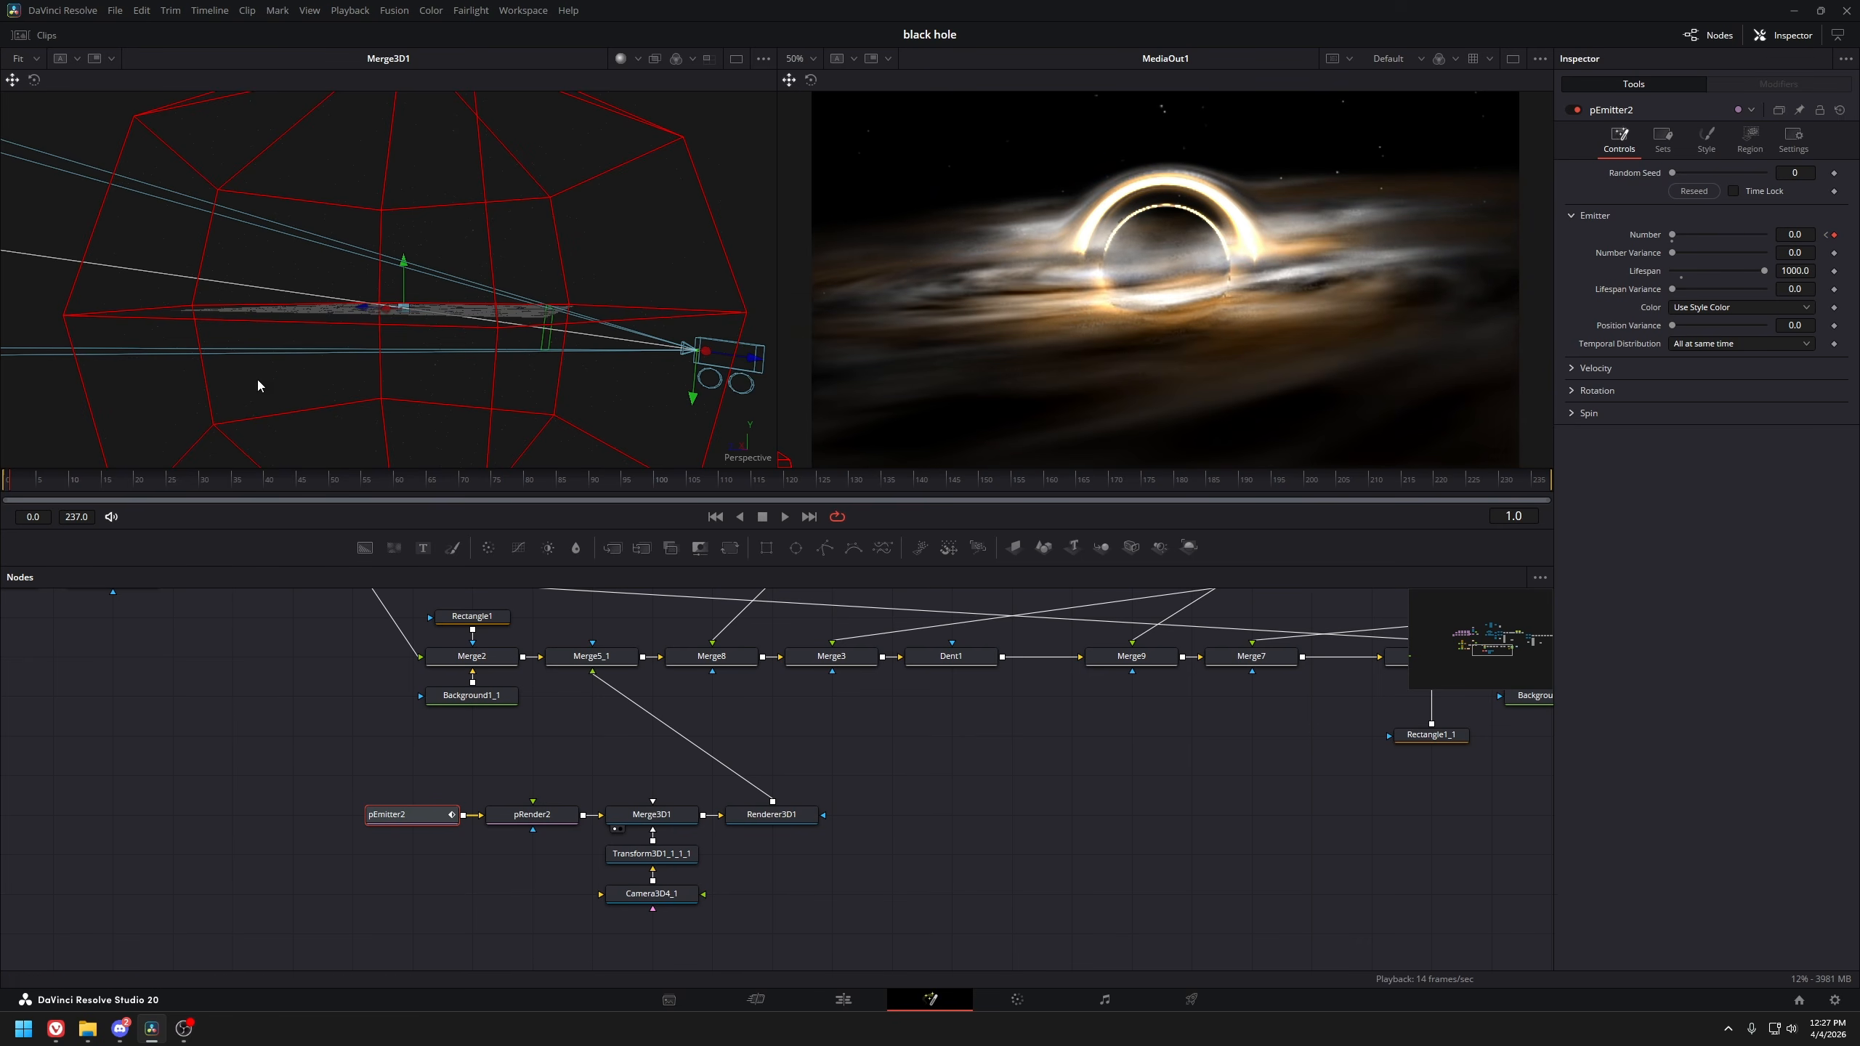
pyautogui.click(1572, 368)
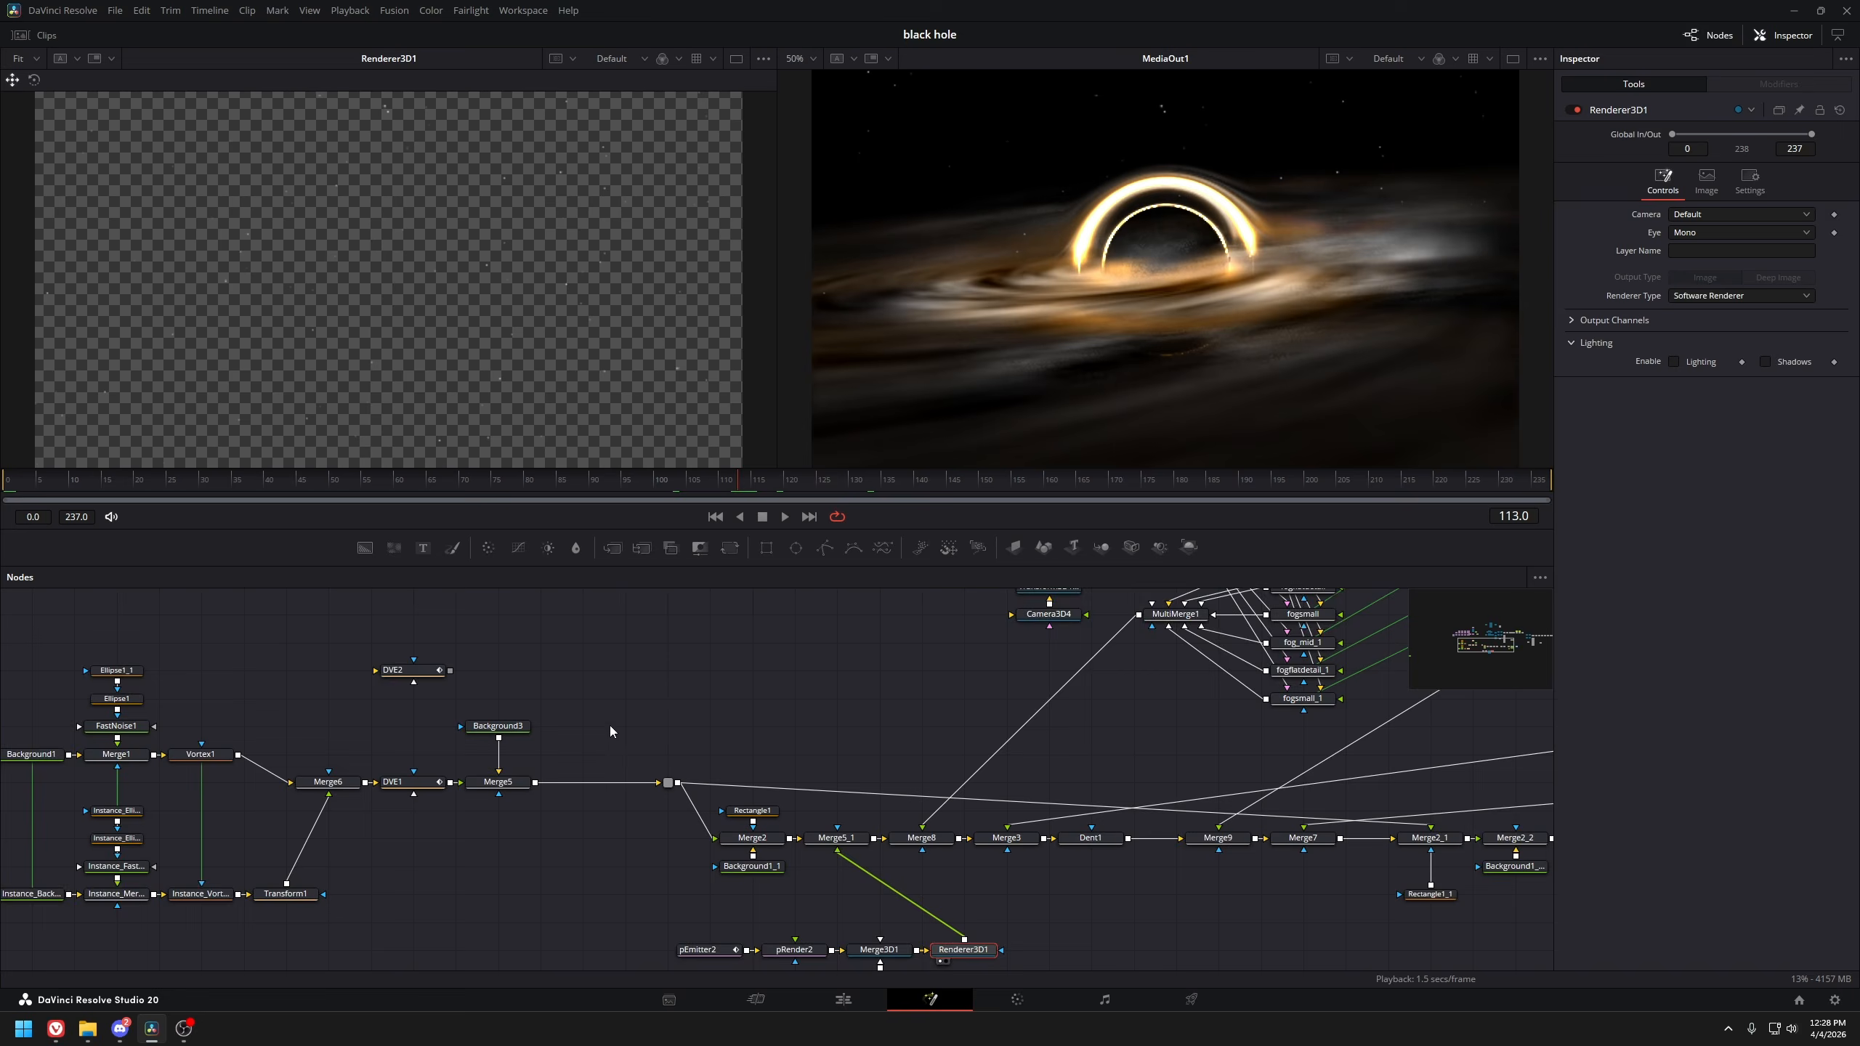
# Look over the whole node graph, from the noise disk branch to the original and duplicated fog branches
pyautogui.scroll(-4, 611, 725)
pyautogui.moveTo(864, 645); pyautogui.dragTo(651, 859)
pyautogui.moveTo(762, 742); pyautogui.dragTo(748, 515)
pyautogui.press('Delete')
pyautogui.scroll(3, 563, 701)
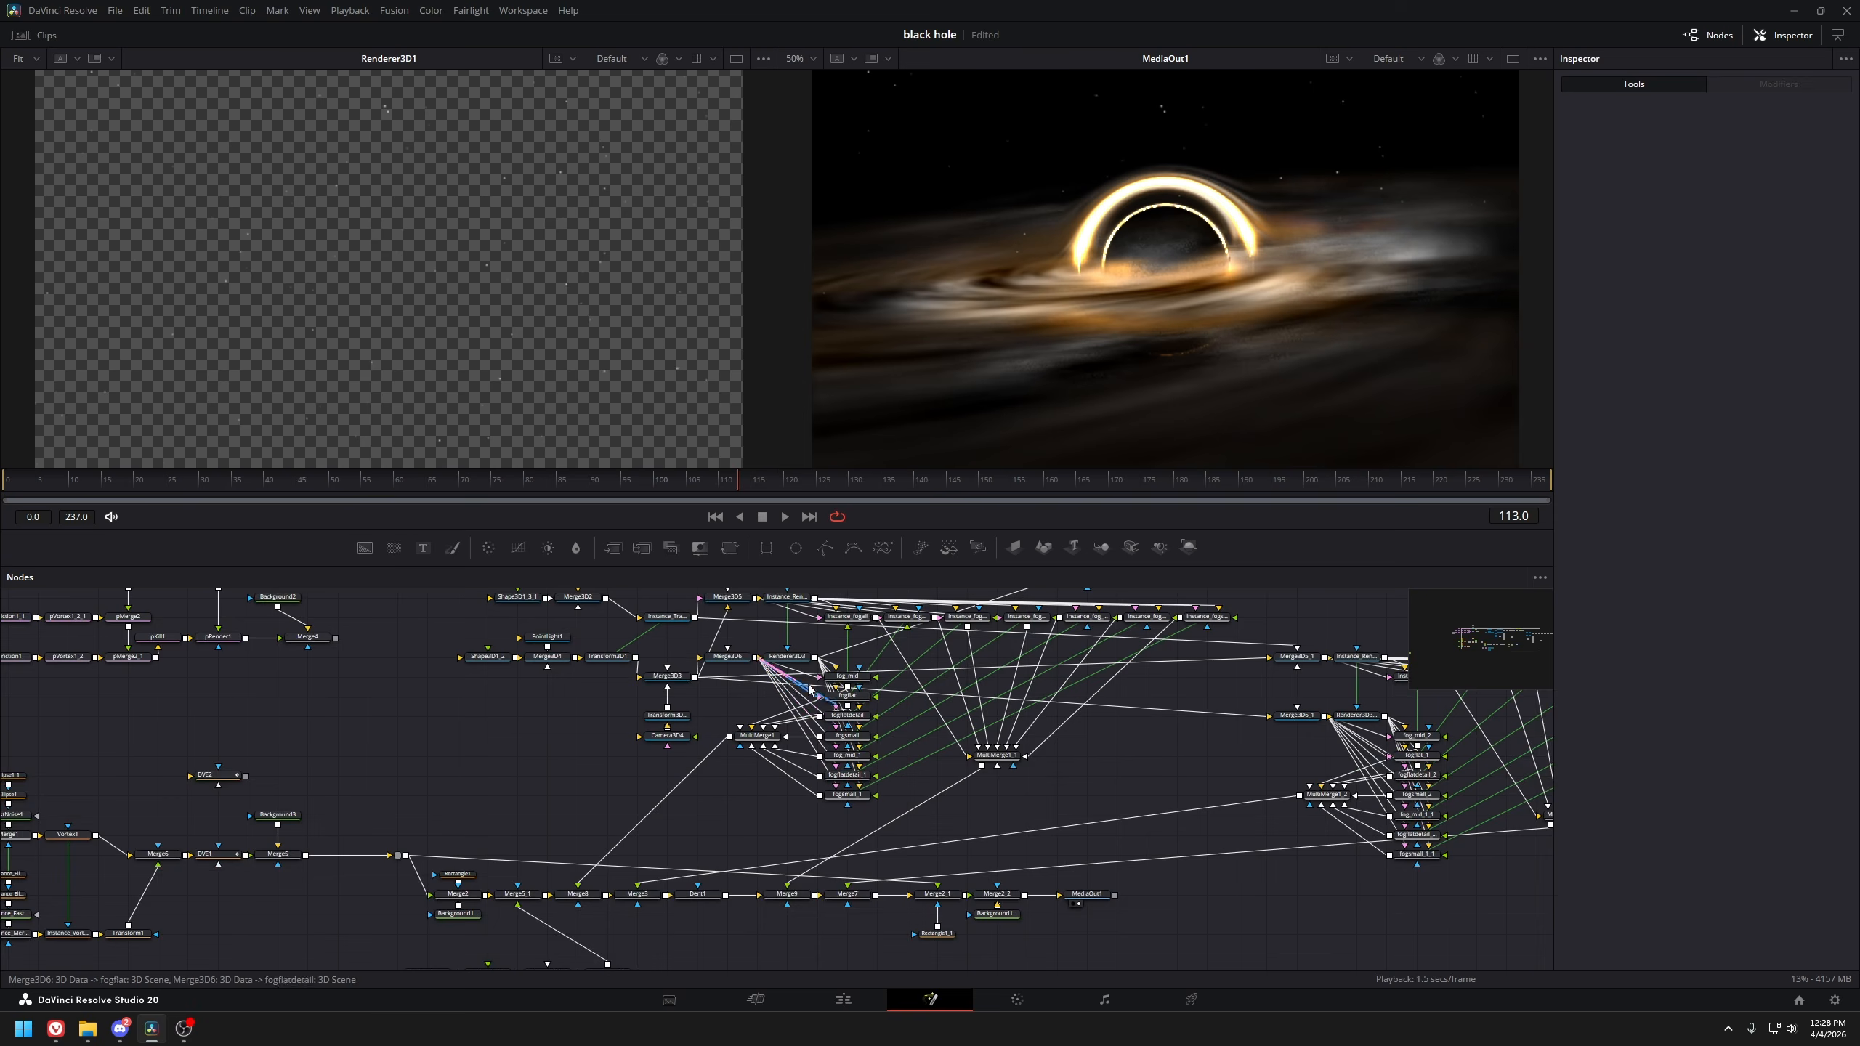
pyautogui.moveTo(811, 692); pyautogui.dragTo(476, 740)
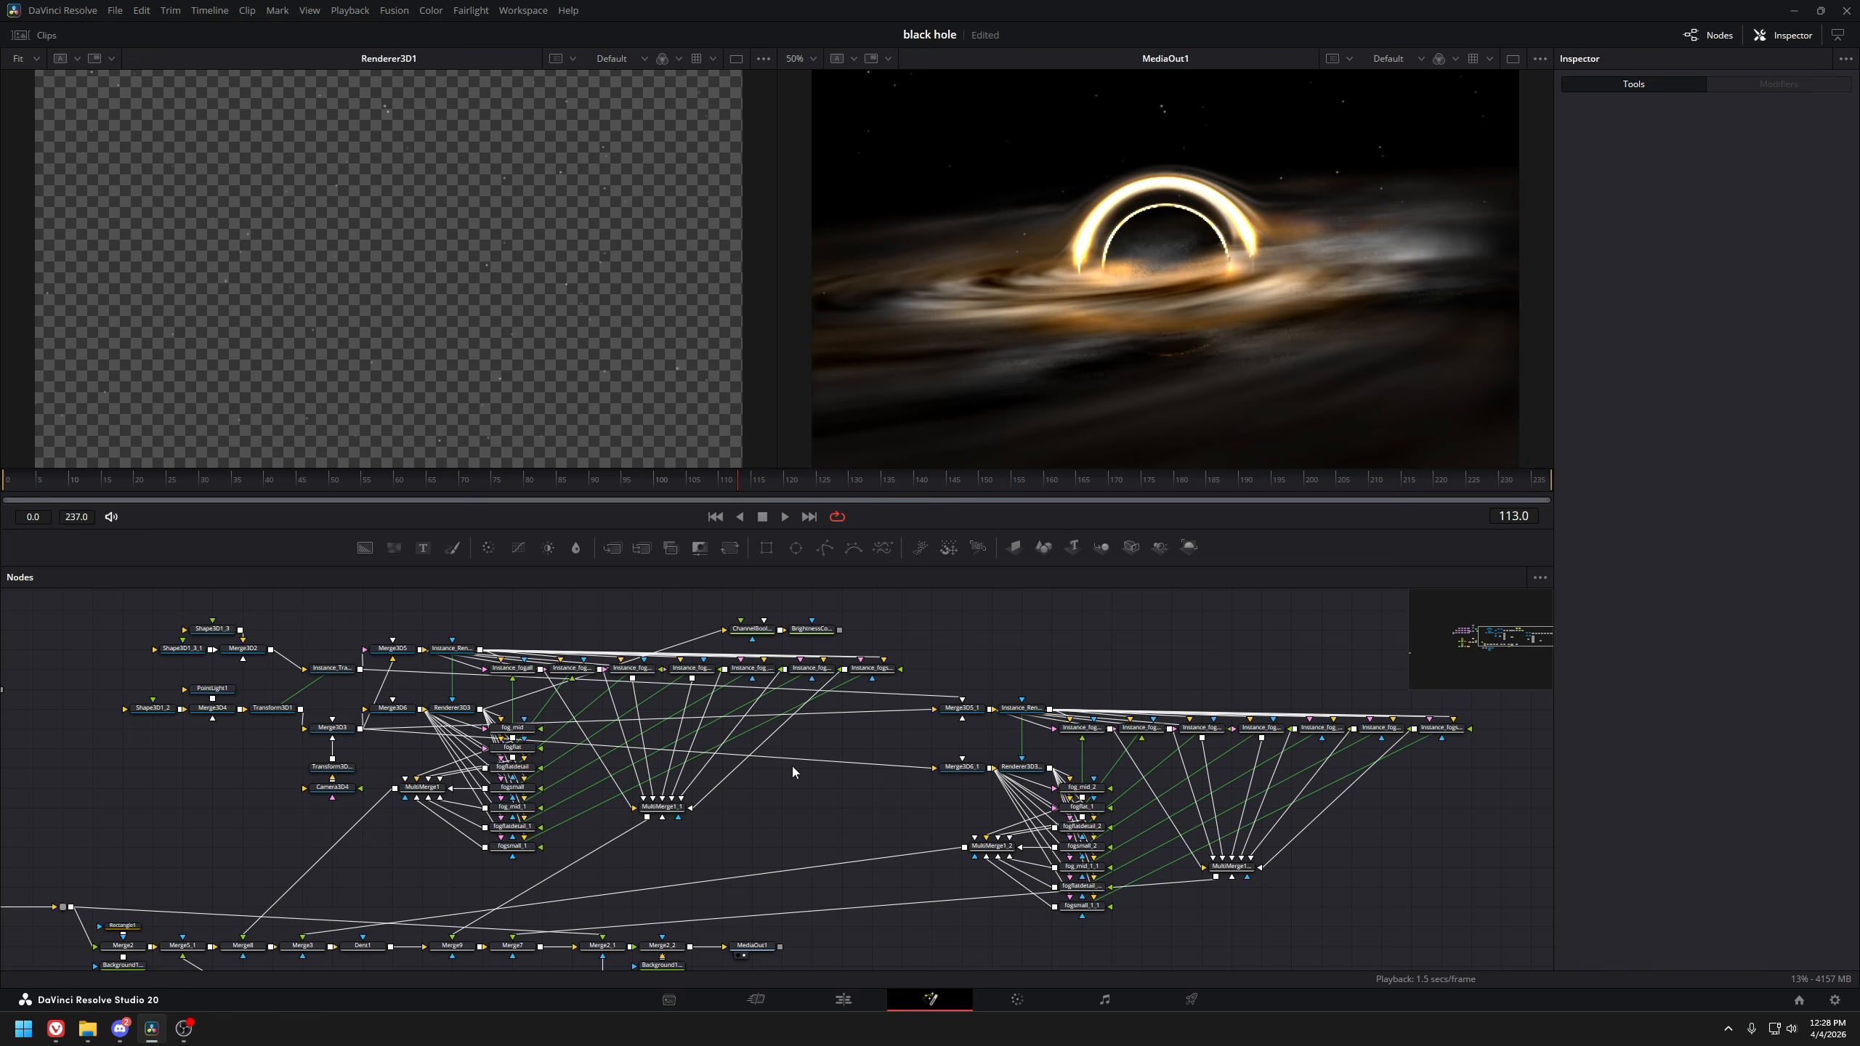
pyautogui.moveTo(793, 767); pyautogui.dragTo(887, 737)
pyautogui.moveTo(345, 689); pyautogui.dragTo(857, 695)
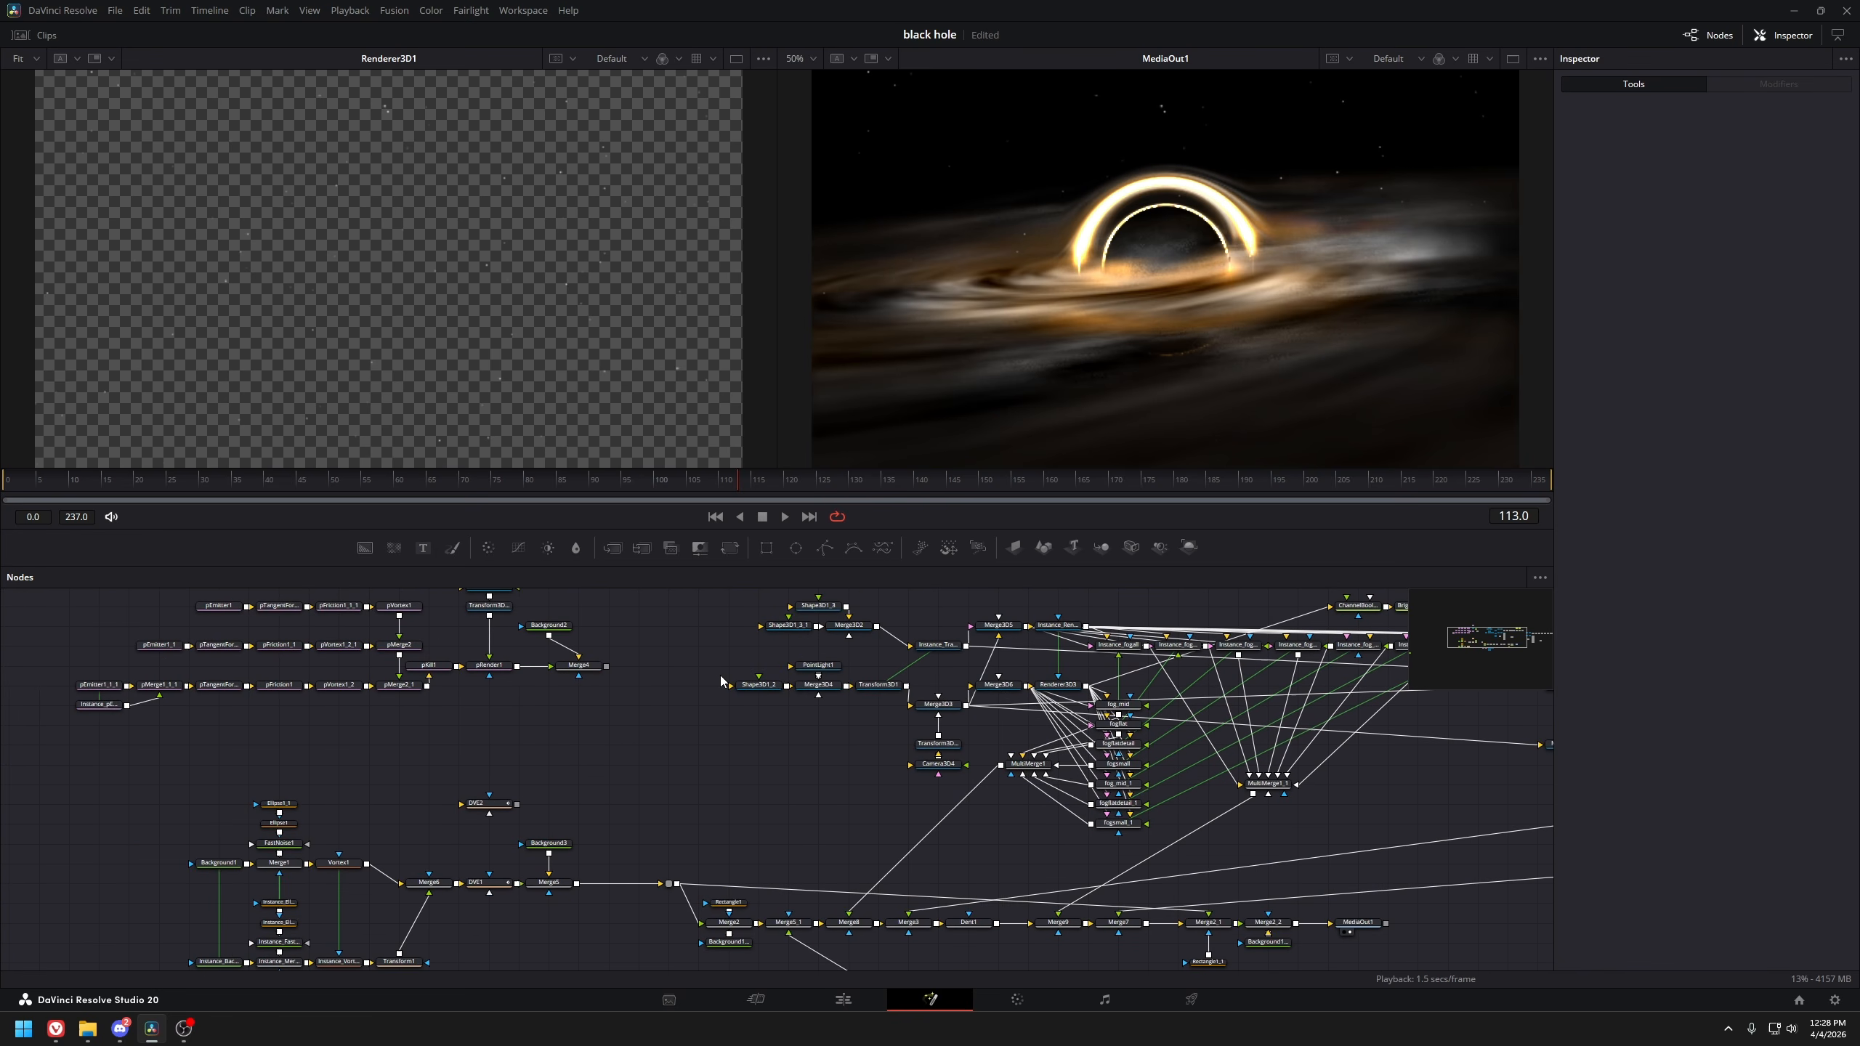
# View fog_mid, fogflat, fogflatdetail and their combined MultiMerge1 output in the first viewer
pyautogui.moveTo(1109, 714); pyautogui.dragTo(791, 645)
pyautogui.scroll(3, 792, 644)
pyautogui.click(805, 631)
pyautogui.press('1')
pyautogui.click(806, 659)
pyautogui.press('1')
pyautogui.click(806, 687)
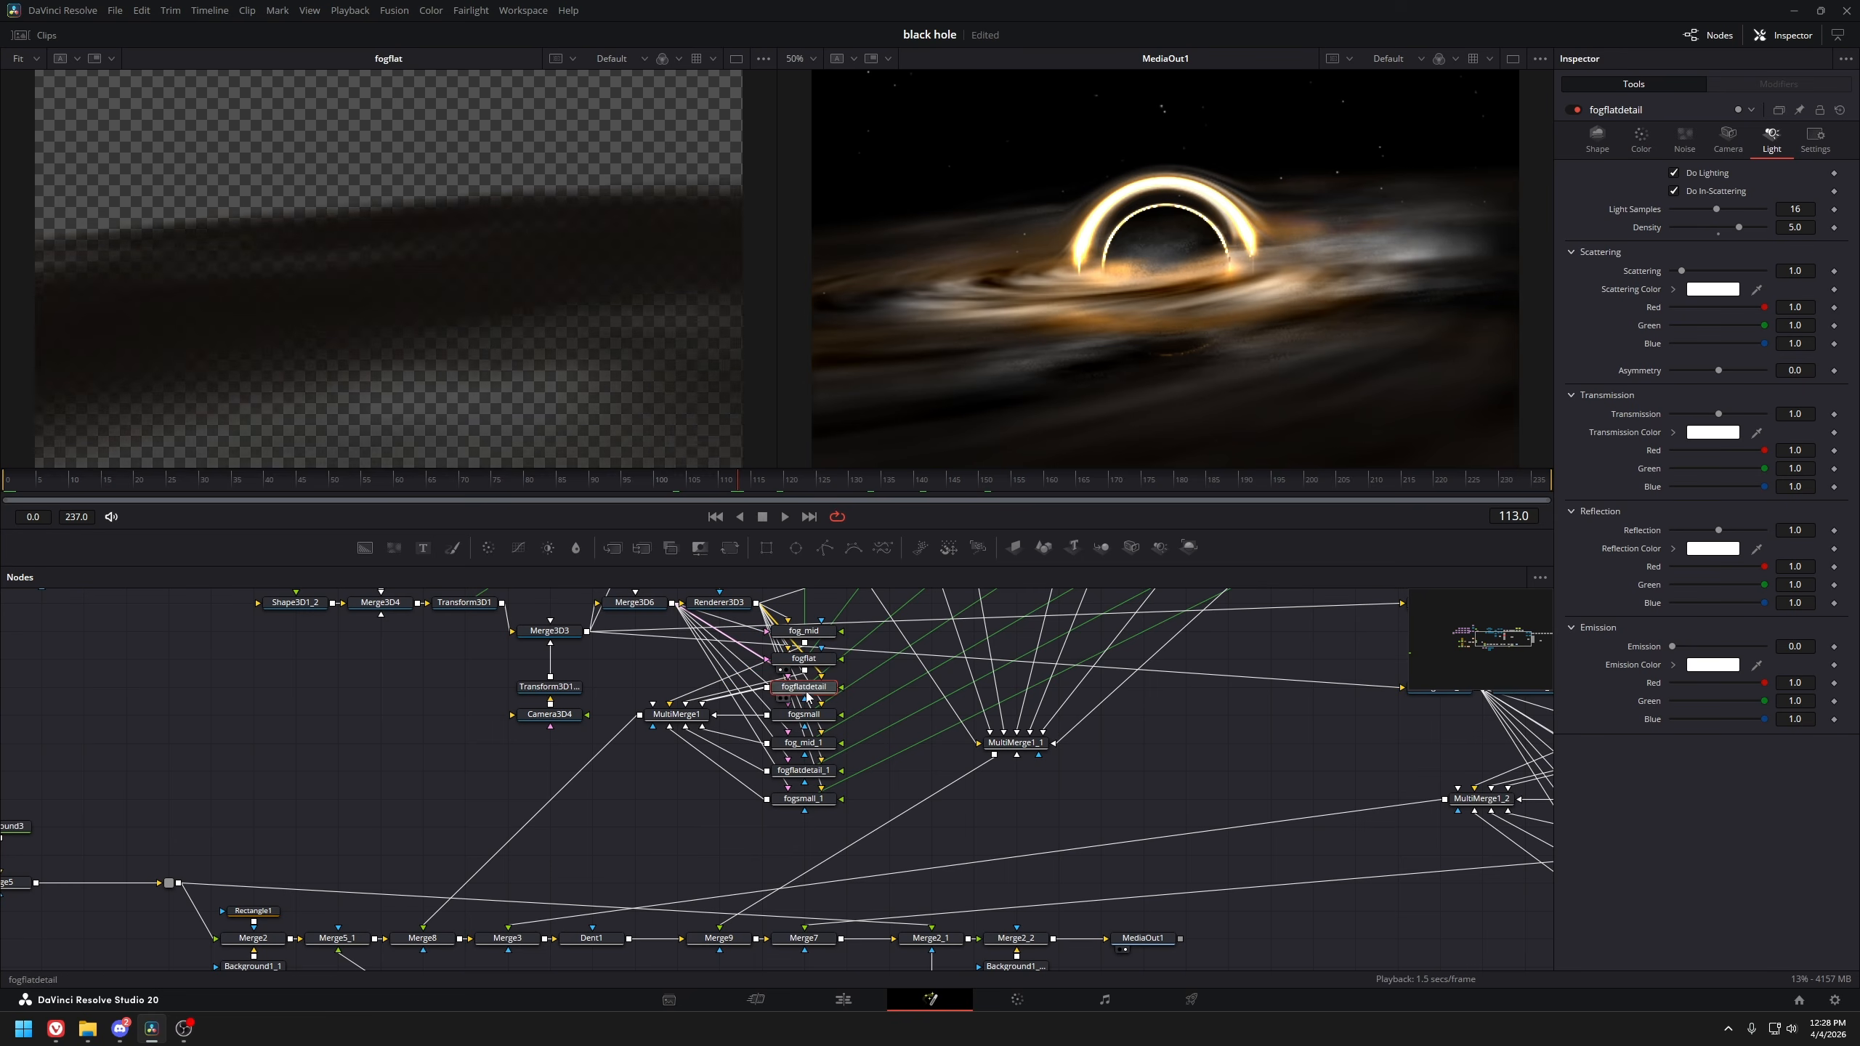
pyautogui.press('1')
pyautogui.click(806, 715)
pyautogui.moveTo(817, 685)
pyautogui.mouseDown()
pyautogui.moveTo(694, 751)
pyautogui.moveTo(677, 742)
pyautogui.moveTo(781, 694)
pyautogui.mouseUp()
pyautogui.click(482, 813)
pyautogui.press('1')
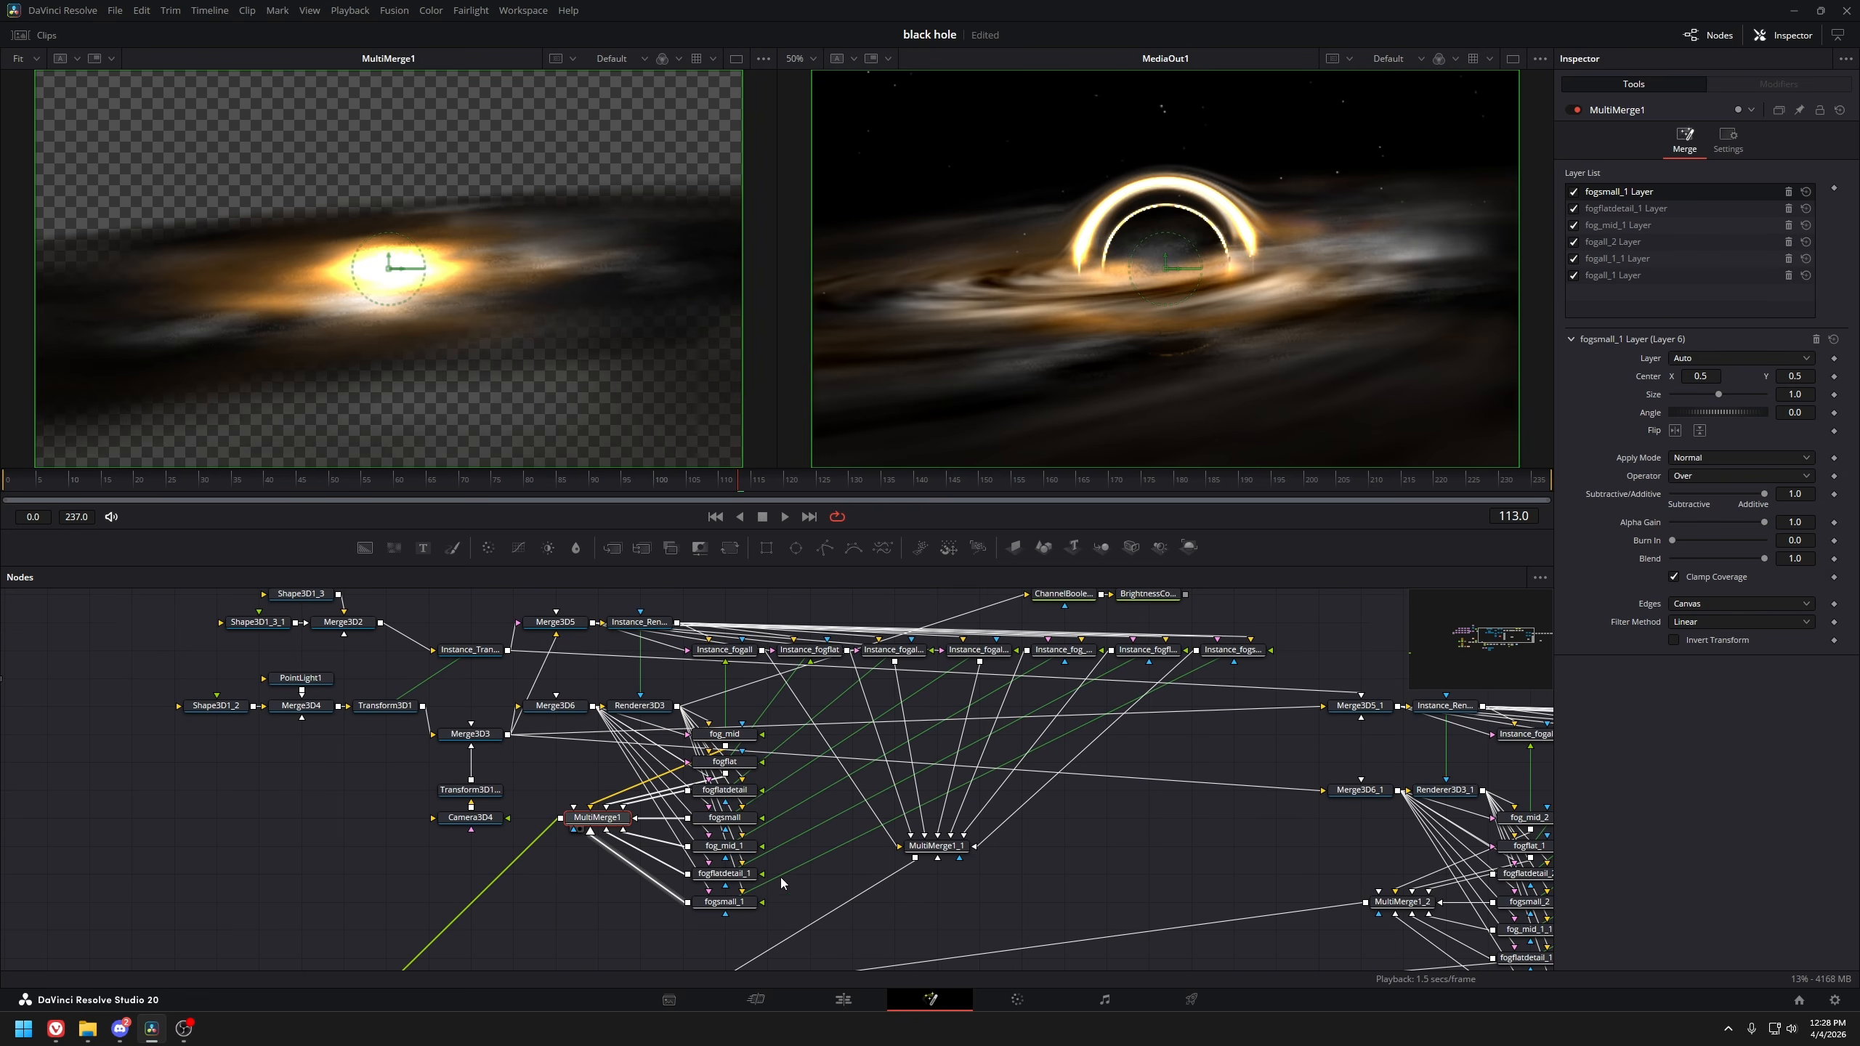
pyautogui.moveTo(780, 878); pyautogui.dragTo(759, 780)
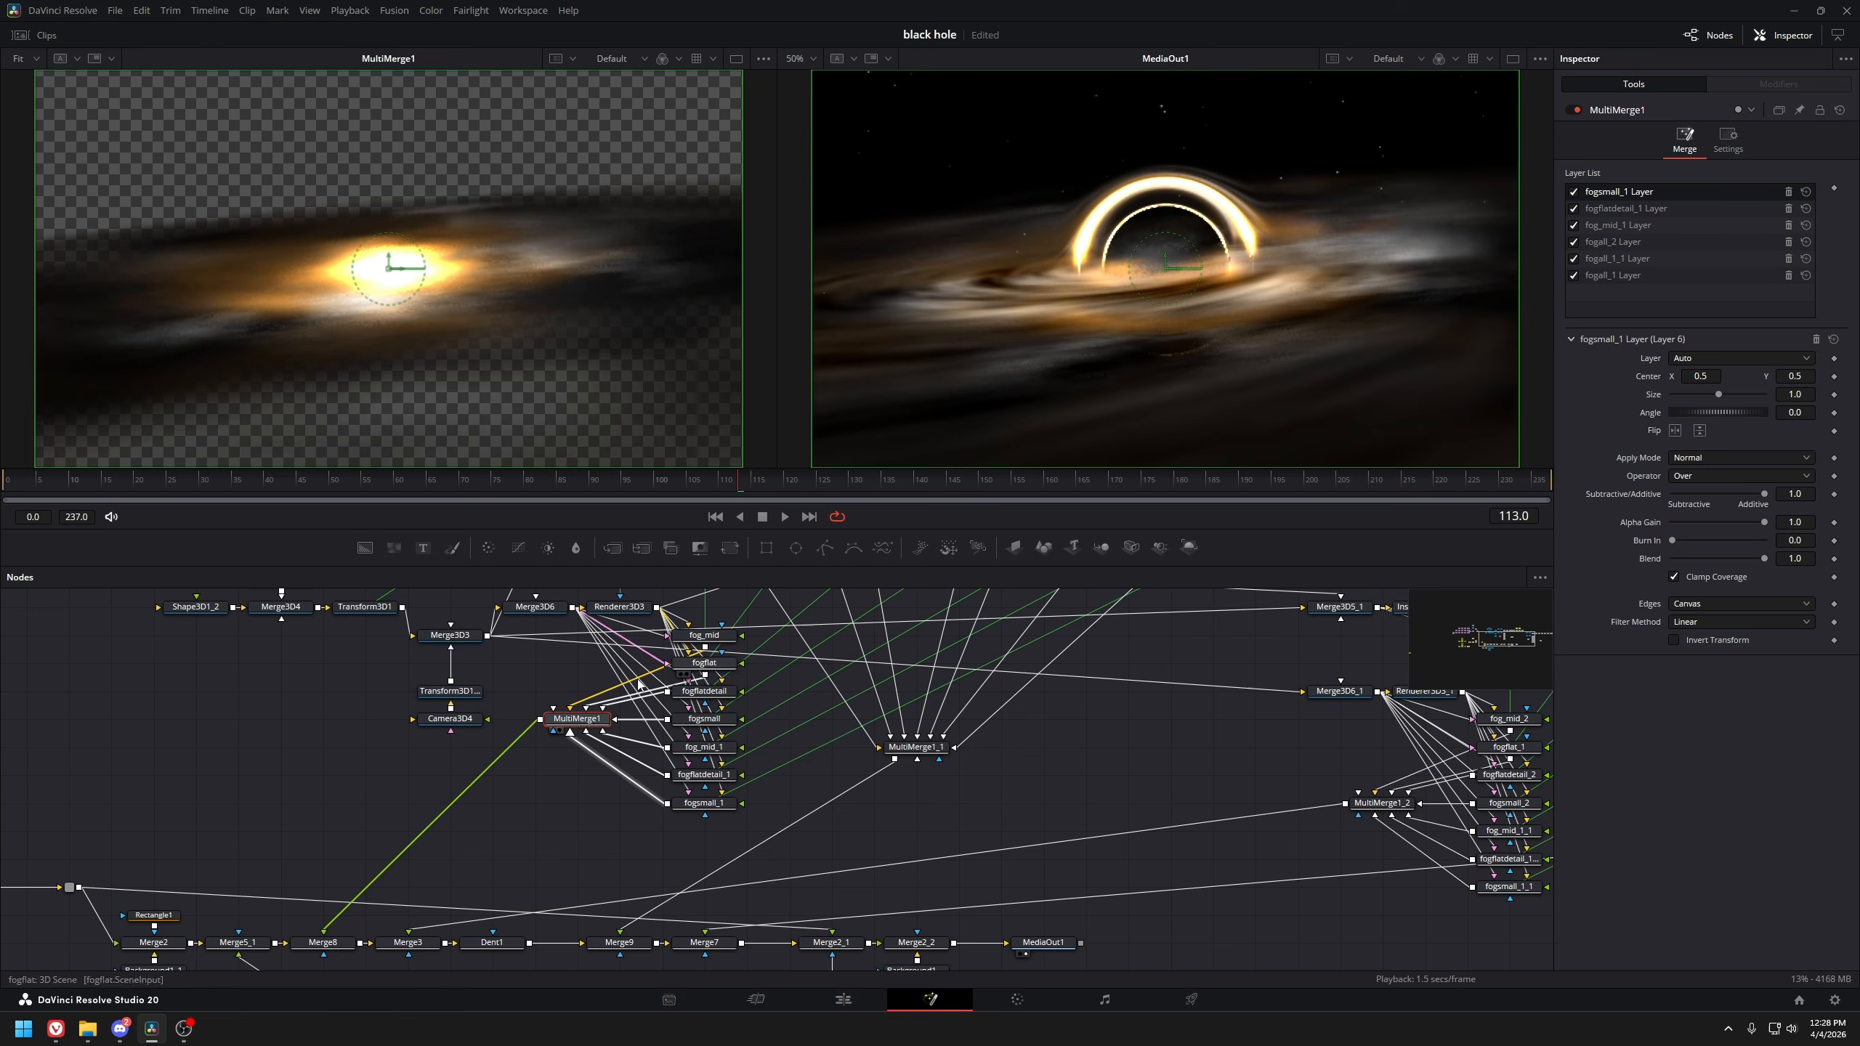
# Open the timeline's Adjustment Clip as a Fusion composition, and check the reference black hole video in the browser
pyautogui.hotkey('shift', '4')
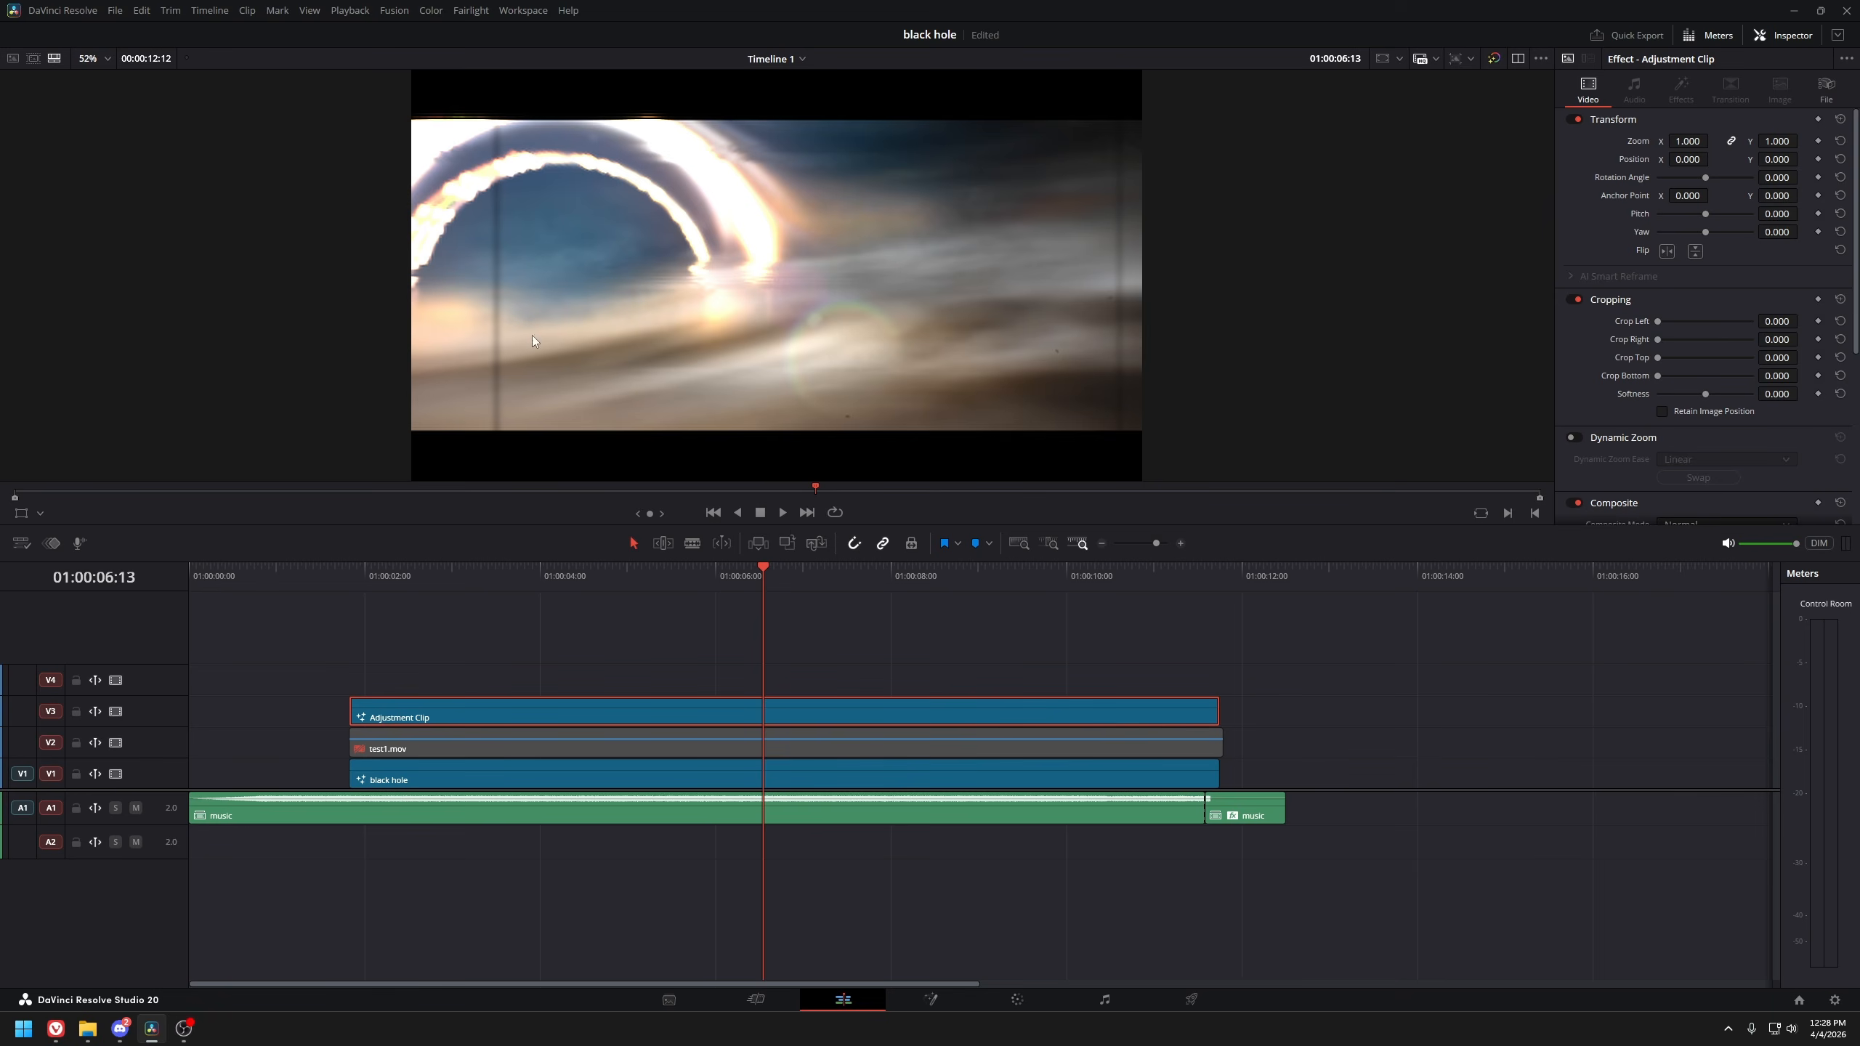
pyautogui.hotkey('shift', '5')
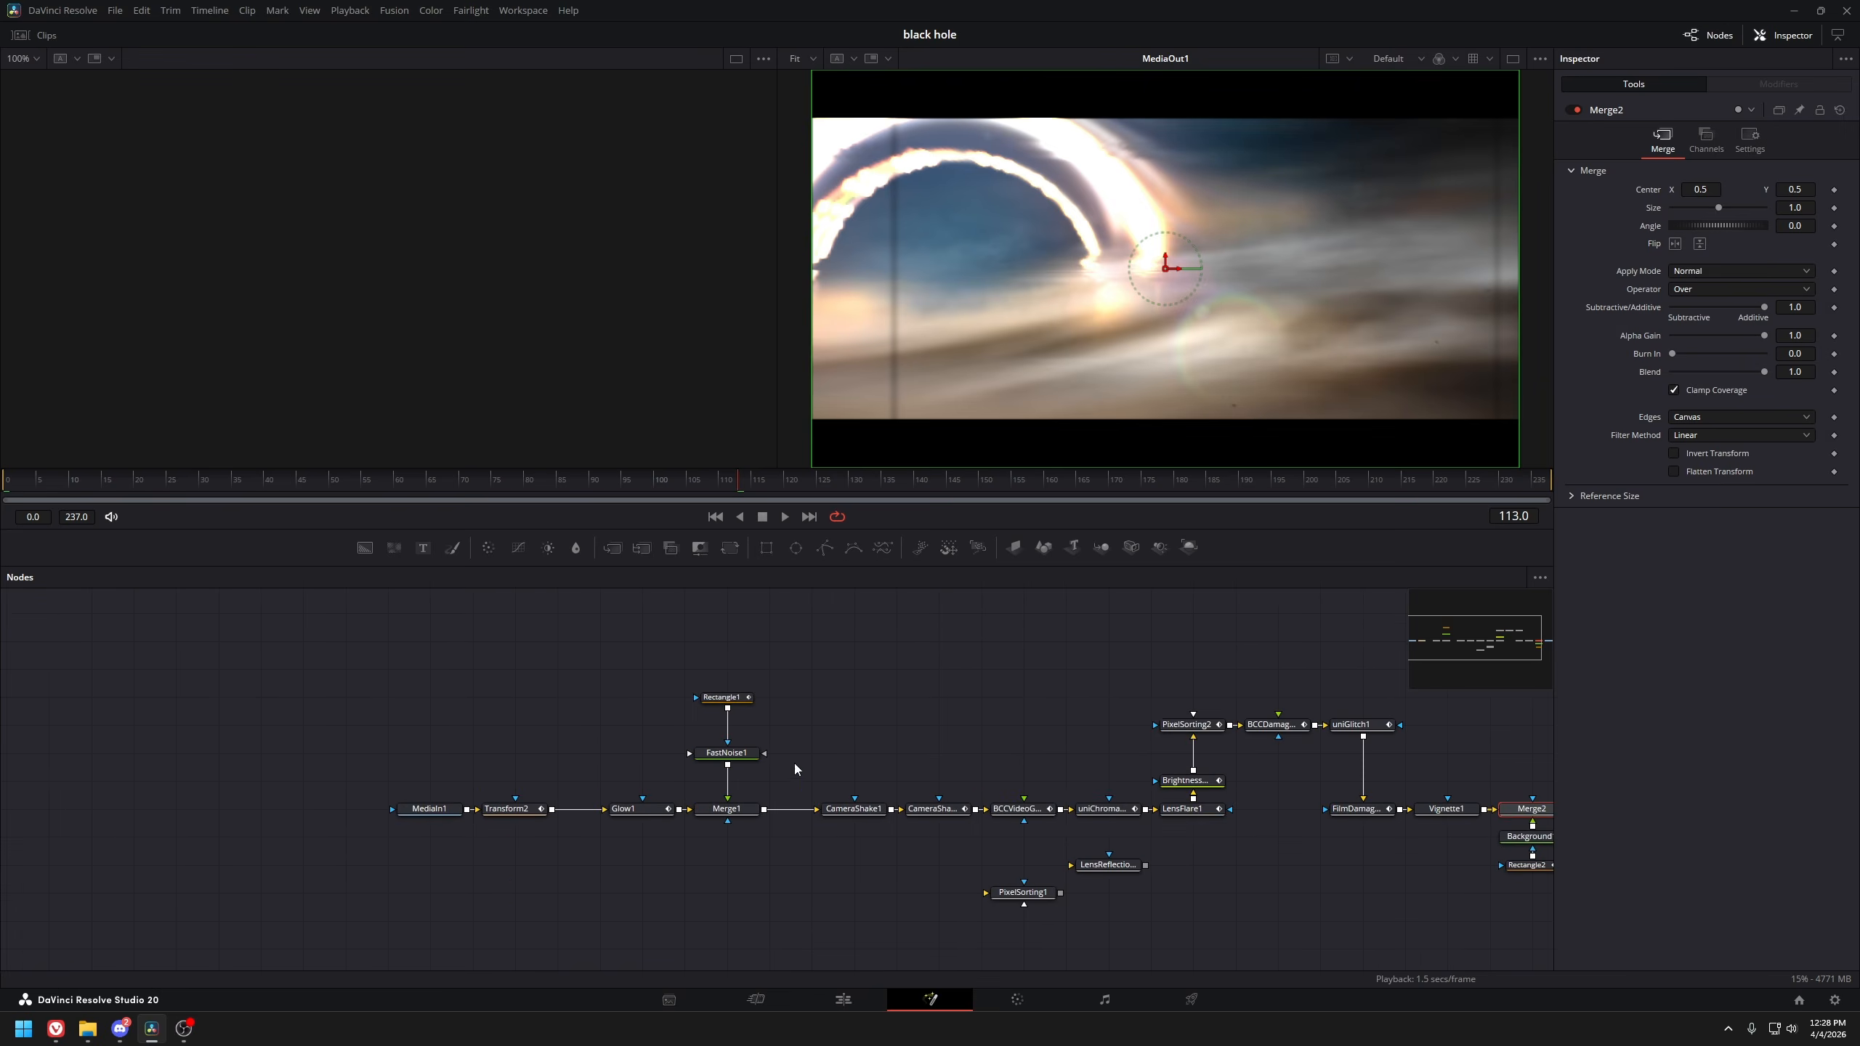
pyautogui.click(276, 806)
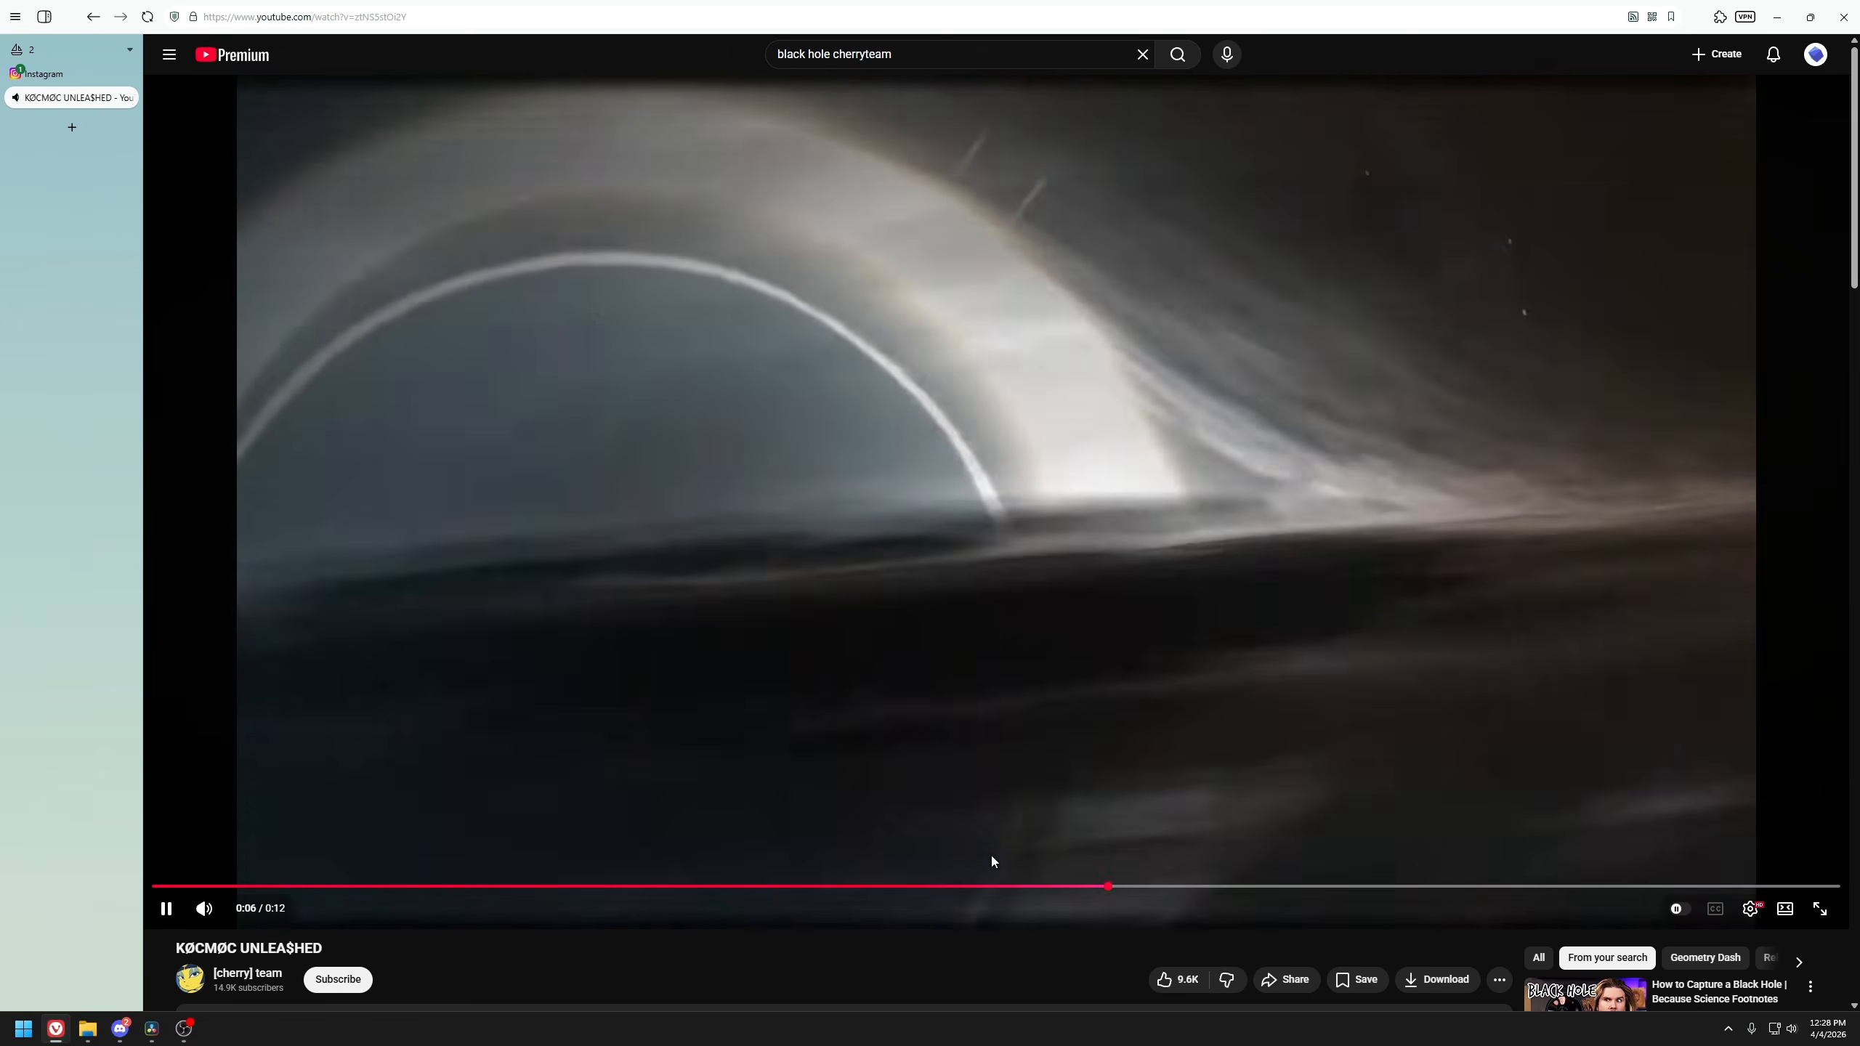
pyautogui.click(991, 852)
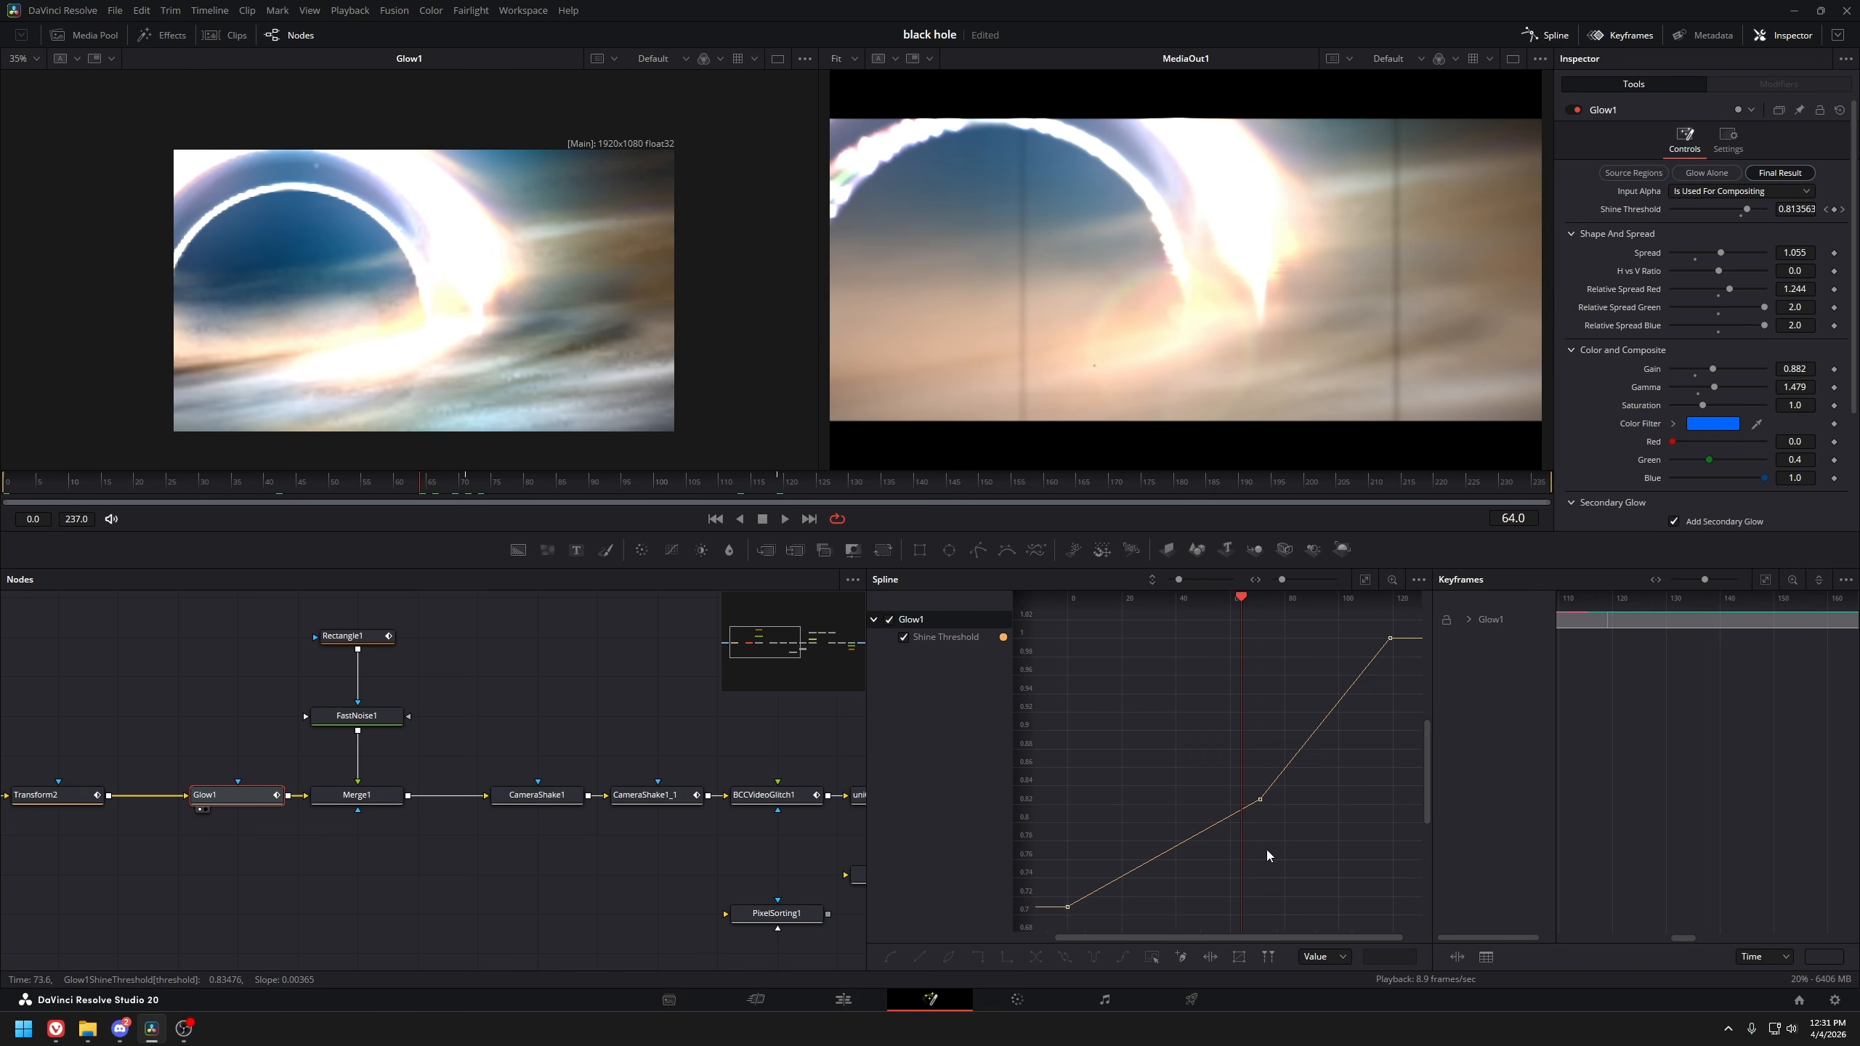
# Examine Glow1's Shine Threshold curve, and view FastNoise1 and its animated Rectangle1 mask in the first viewer at different frames, ending at frame 107
pyautogui.moveTo(1267, 849); pyautogui.dragTo(1255, 846)
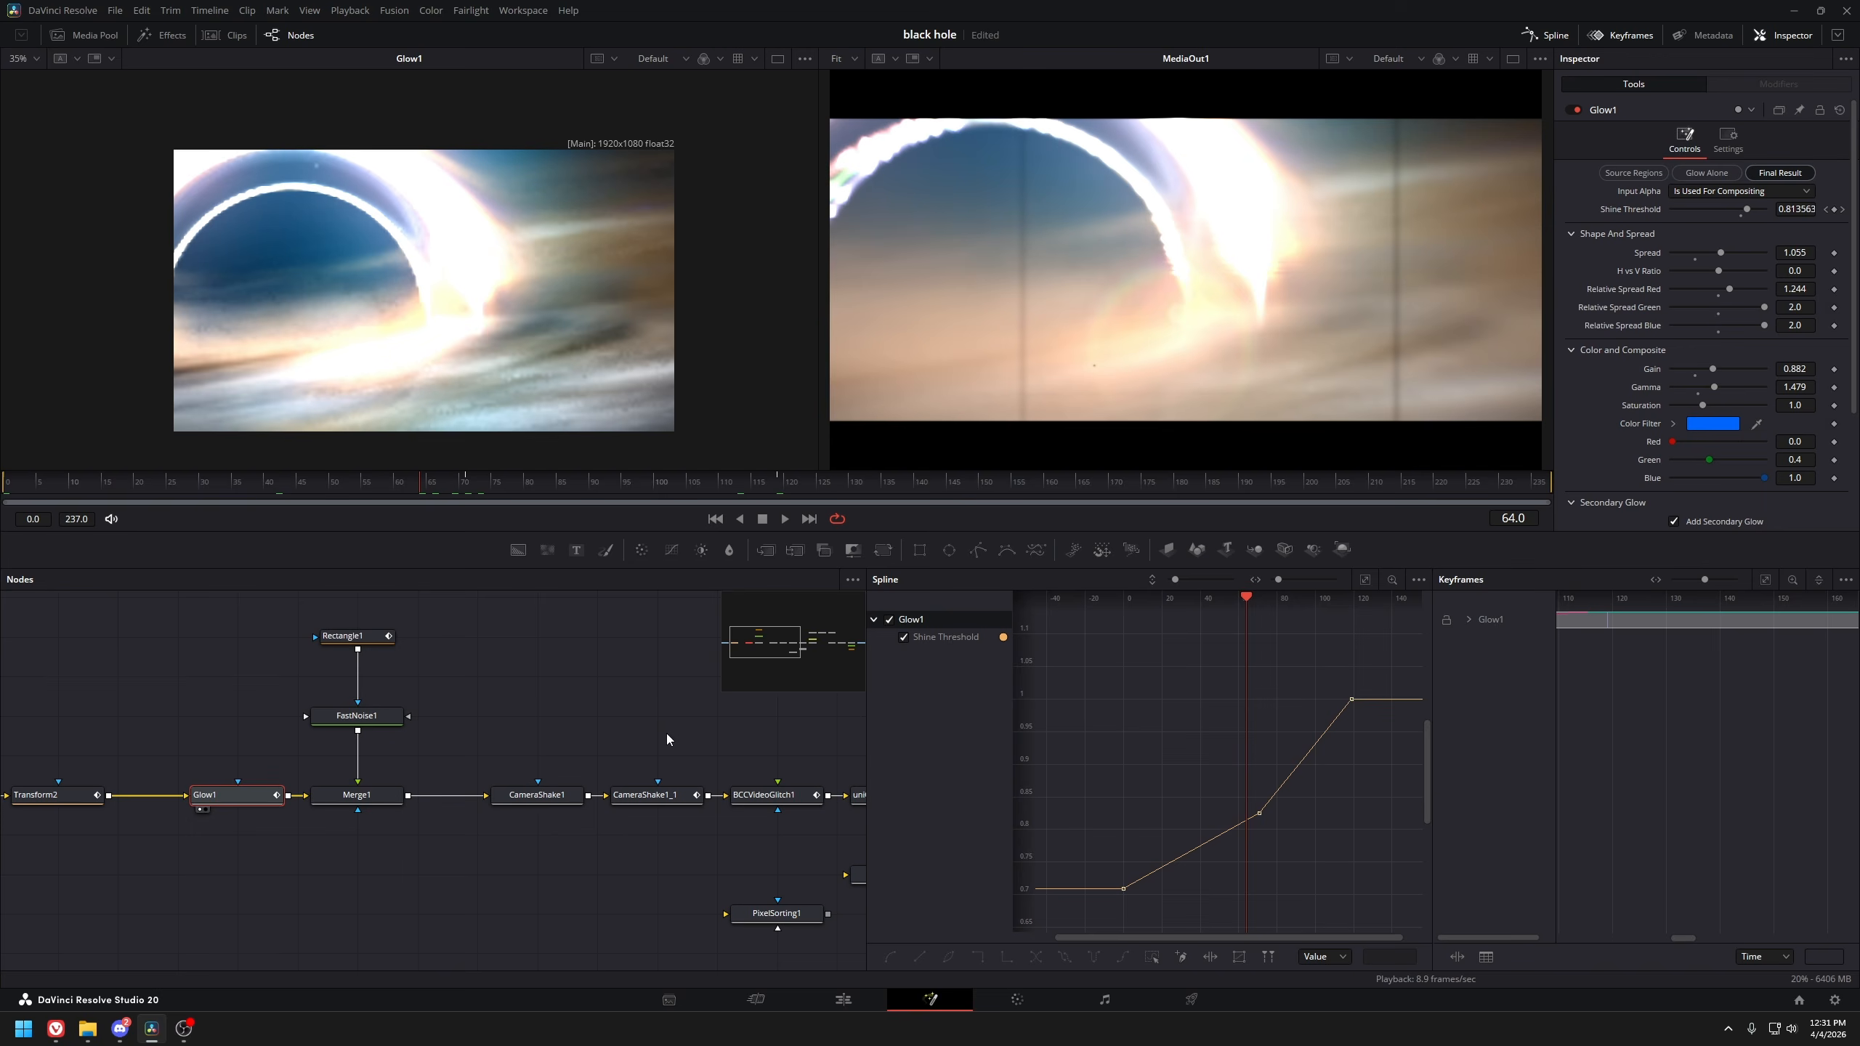
pyautogui.moveTo(667, 735); pyautogui.dragTo(601, 743)
pyautogui.click(290, 723)
pyautogui.press('1')
pyautogui.click(282, 645)
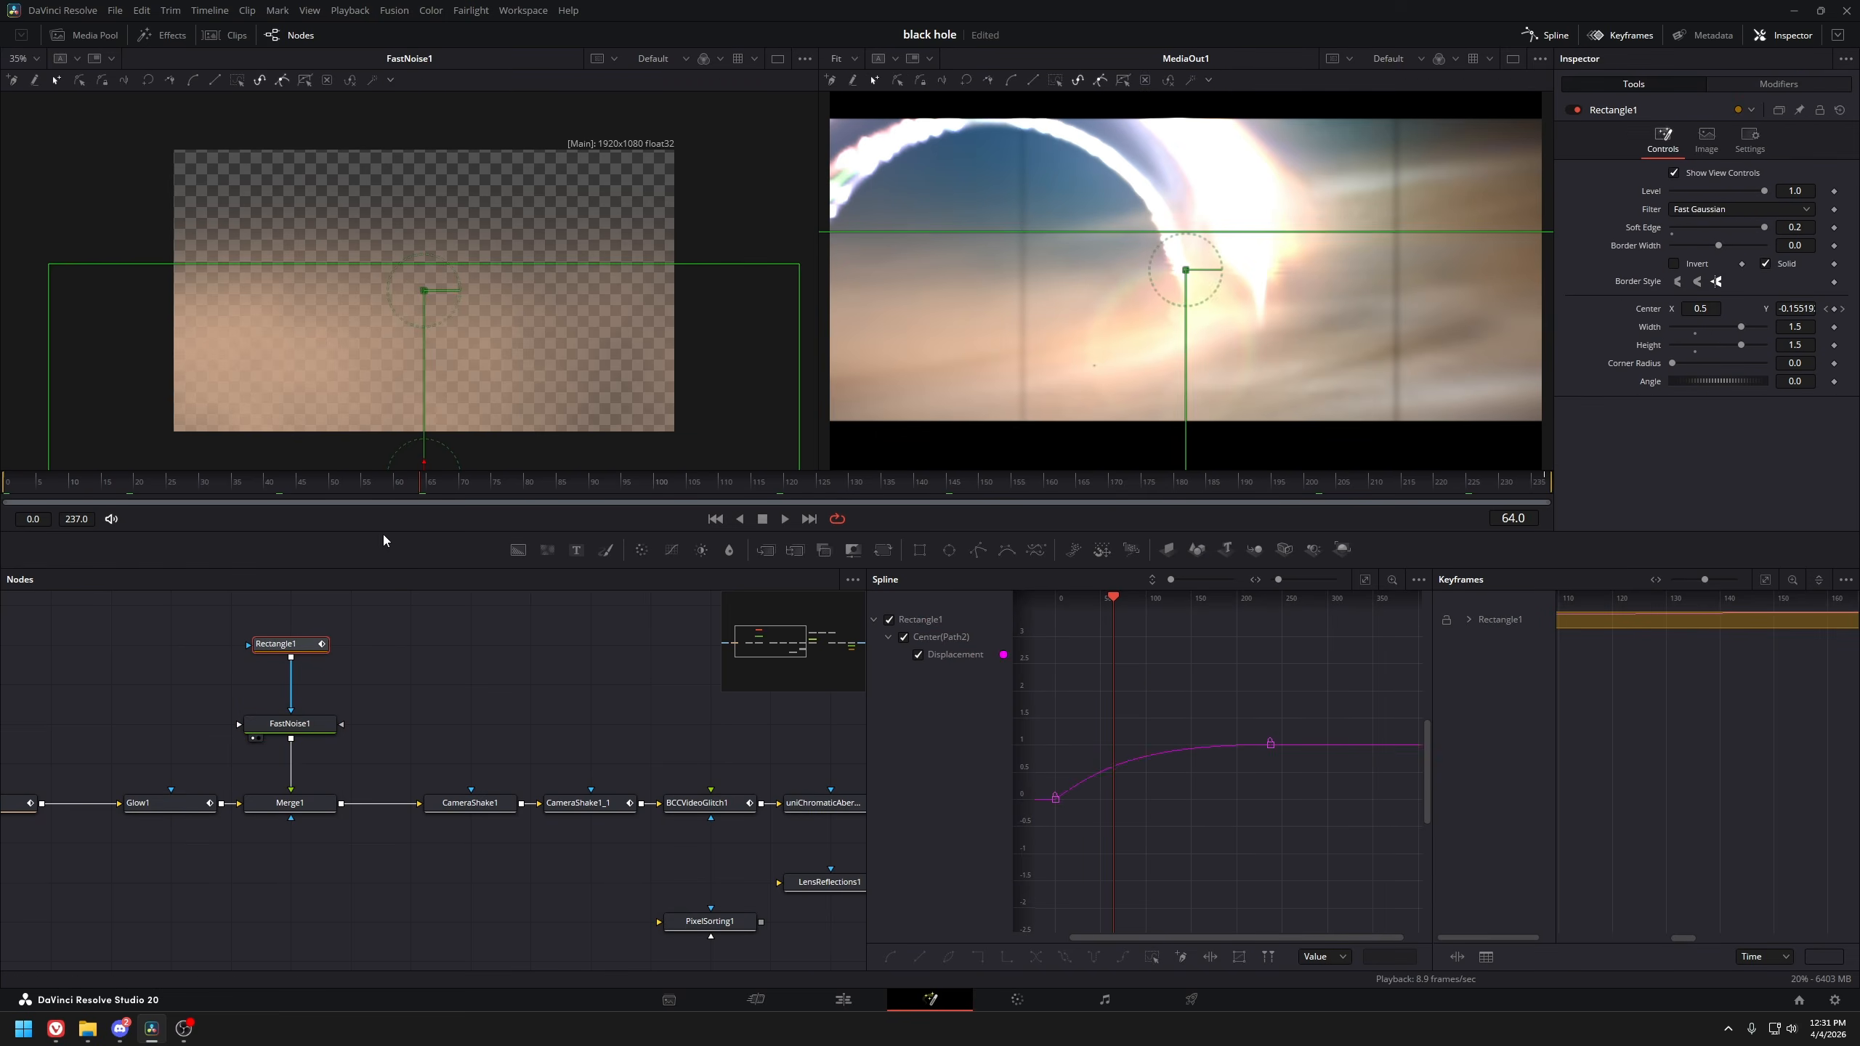
pyautogui.press('1')
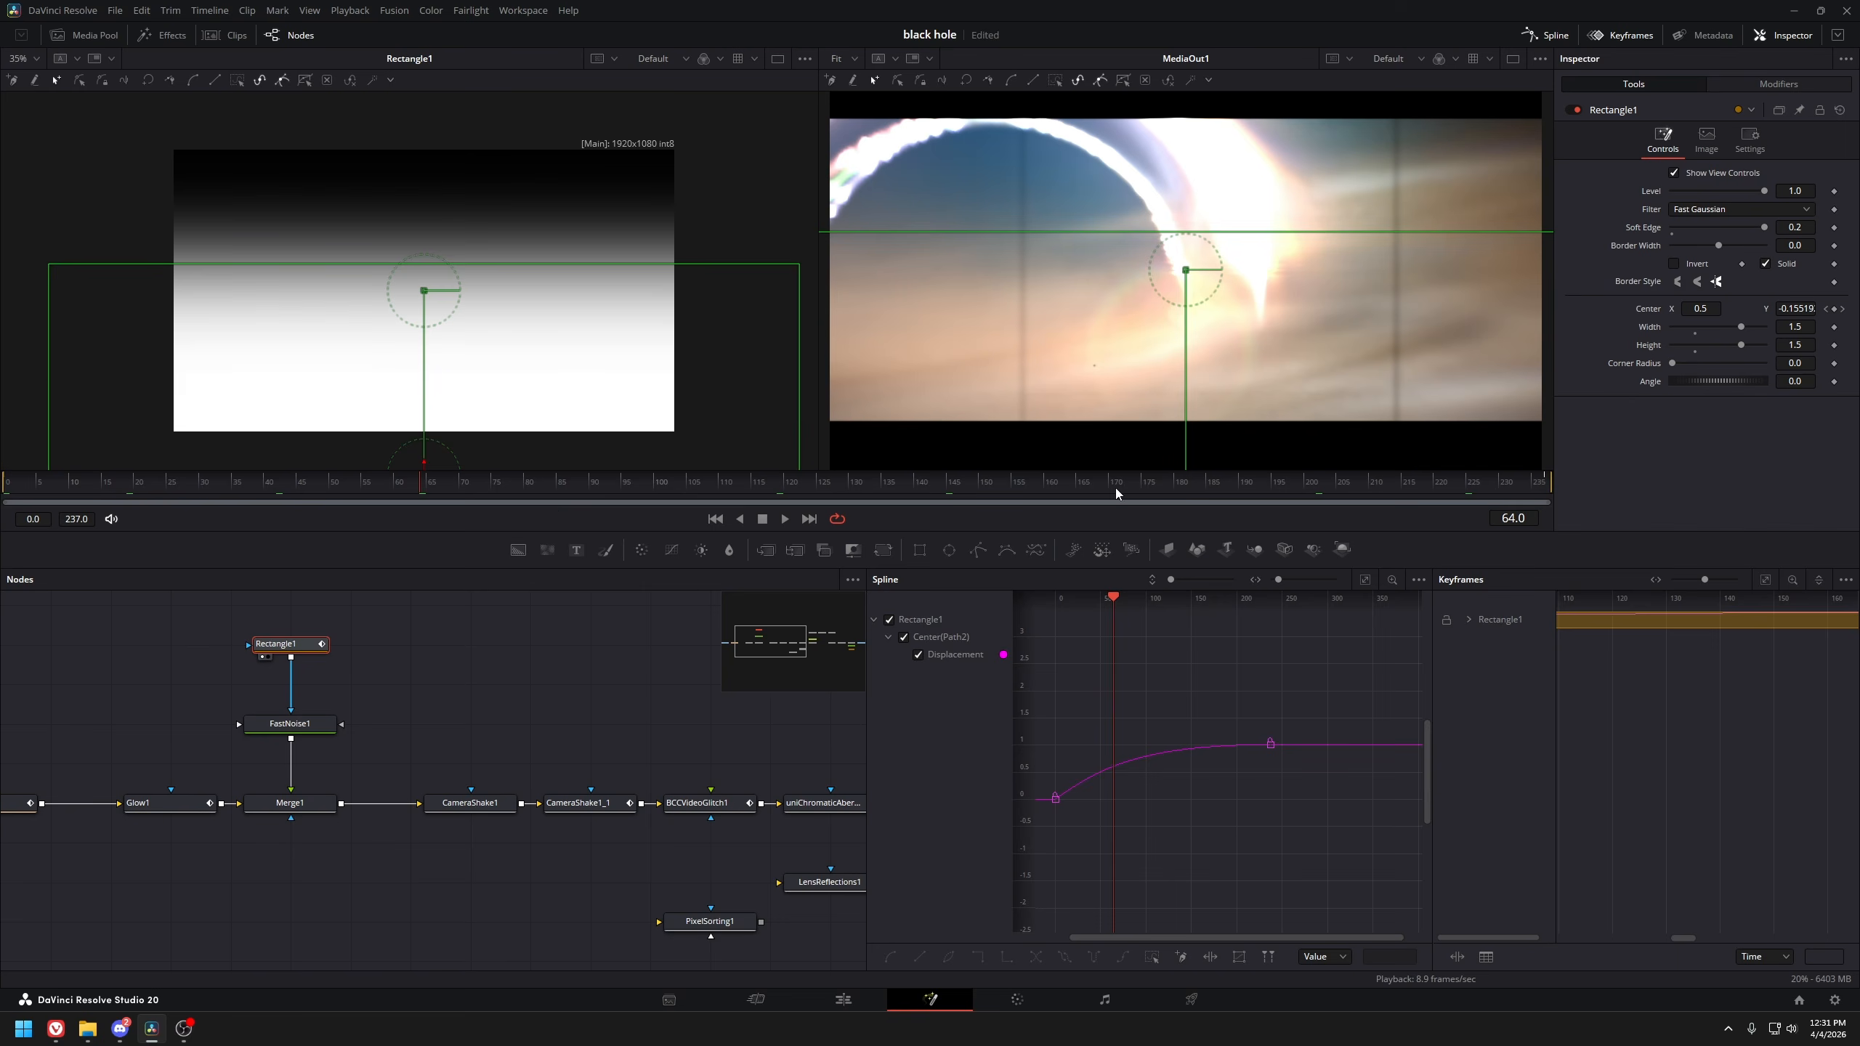
pyautogui.click(1307, 489)
pyautogui.click(700, 491)
# View FastNoise1, Merge1, CameraShake1 and CameraShake1_1 one after another in the first viewer
pyautogui.click(313, 725)
pyautogui.press('1')
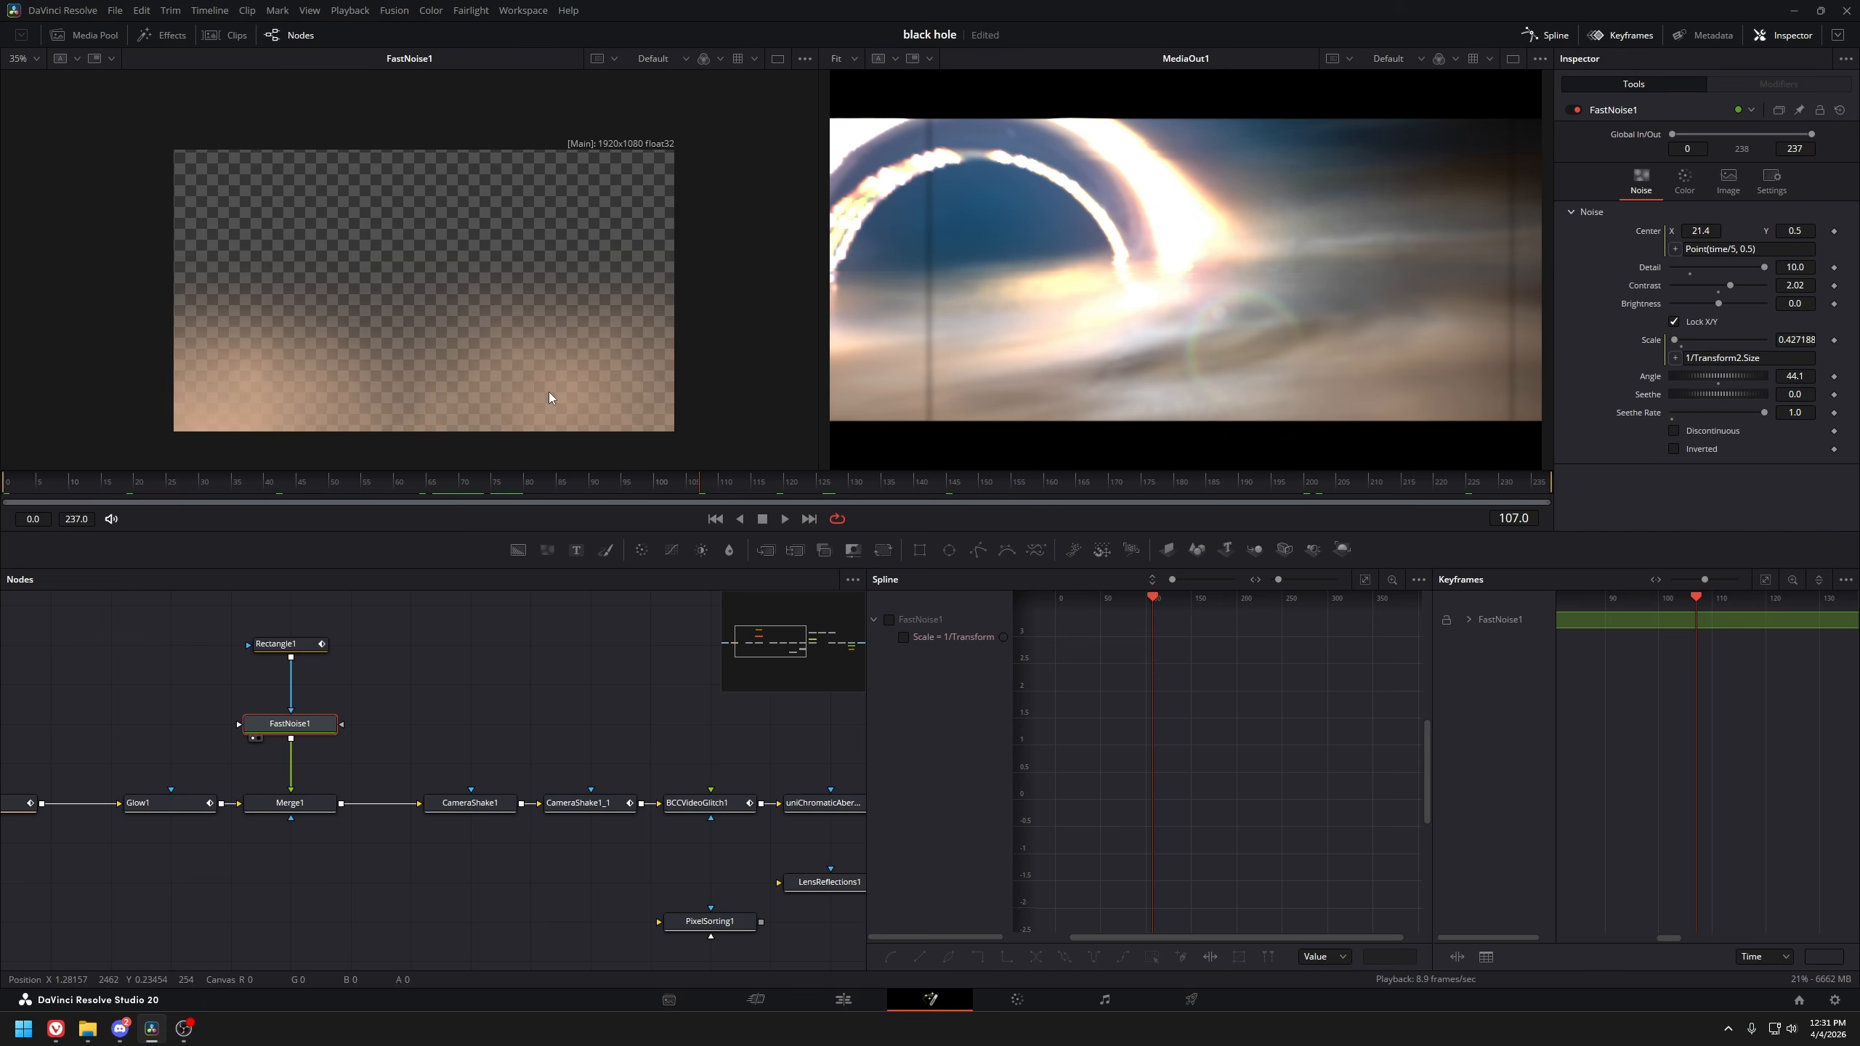
pyautogui.click(314, 807)
pyautogui.press('1')
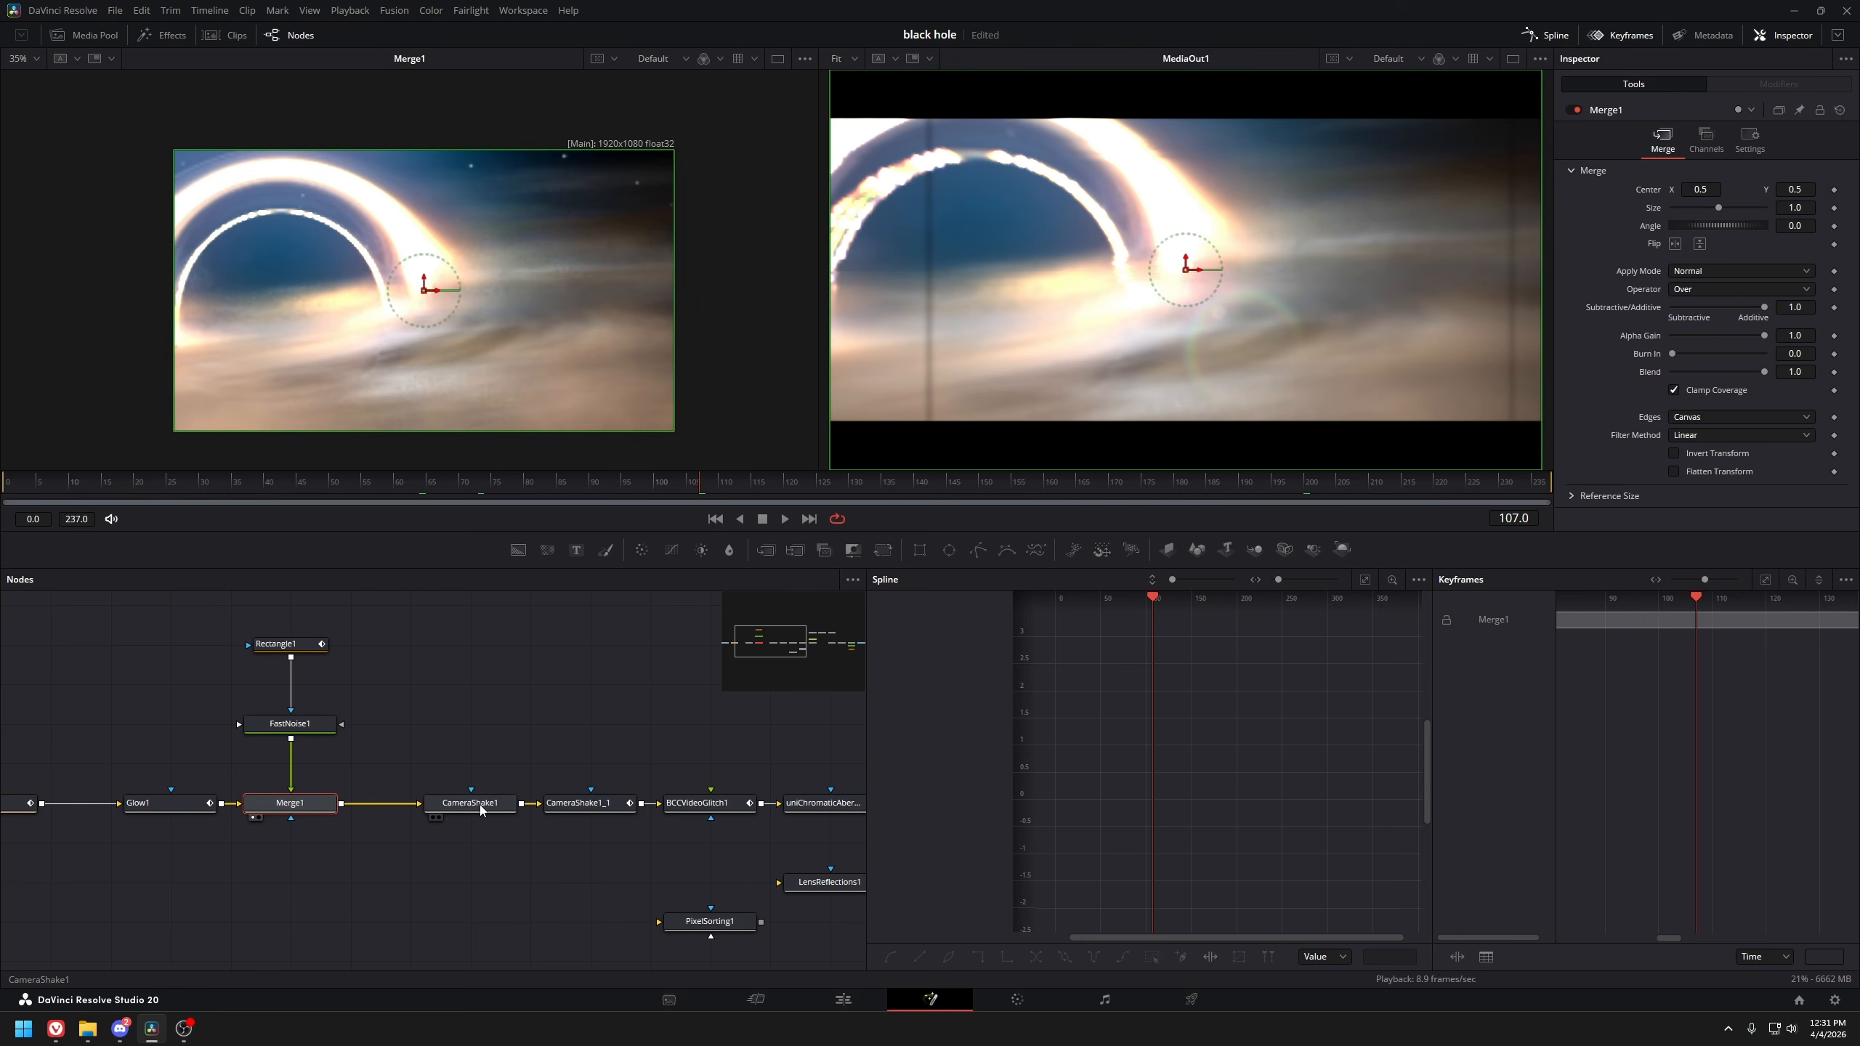
pyautogui.click(481, 810)
pyautogui.press('1')
pyautogui.click(597, 805)
pyautogui.press('1')
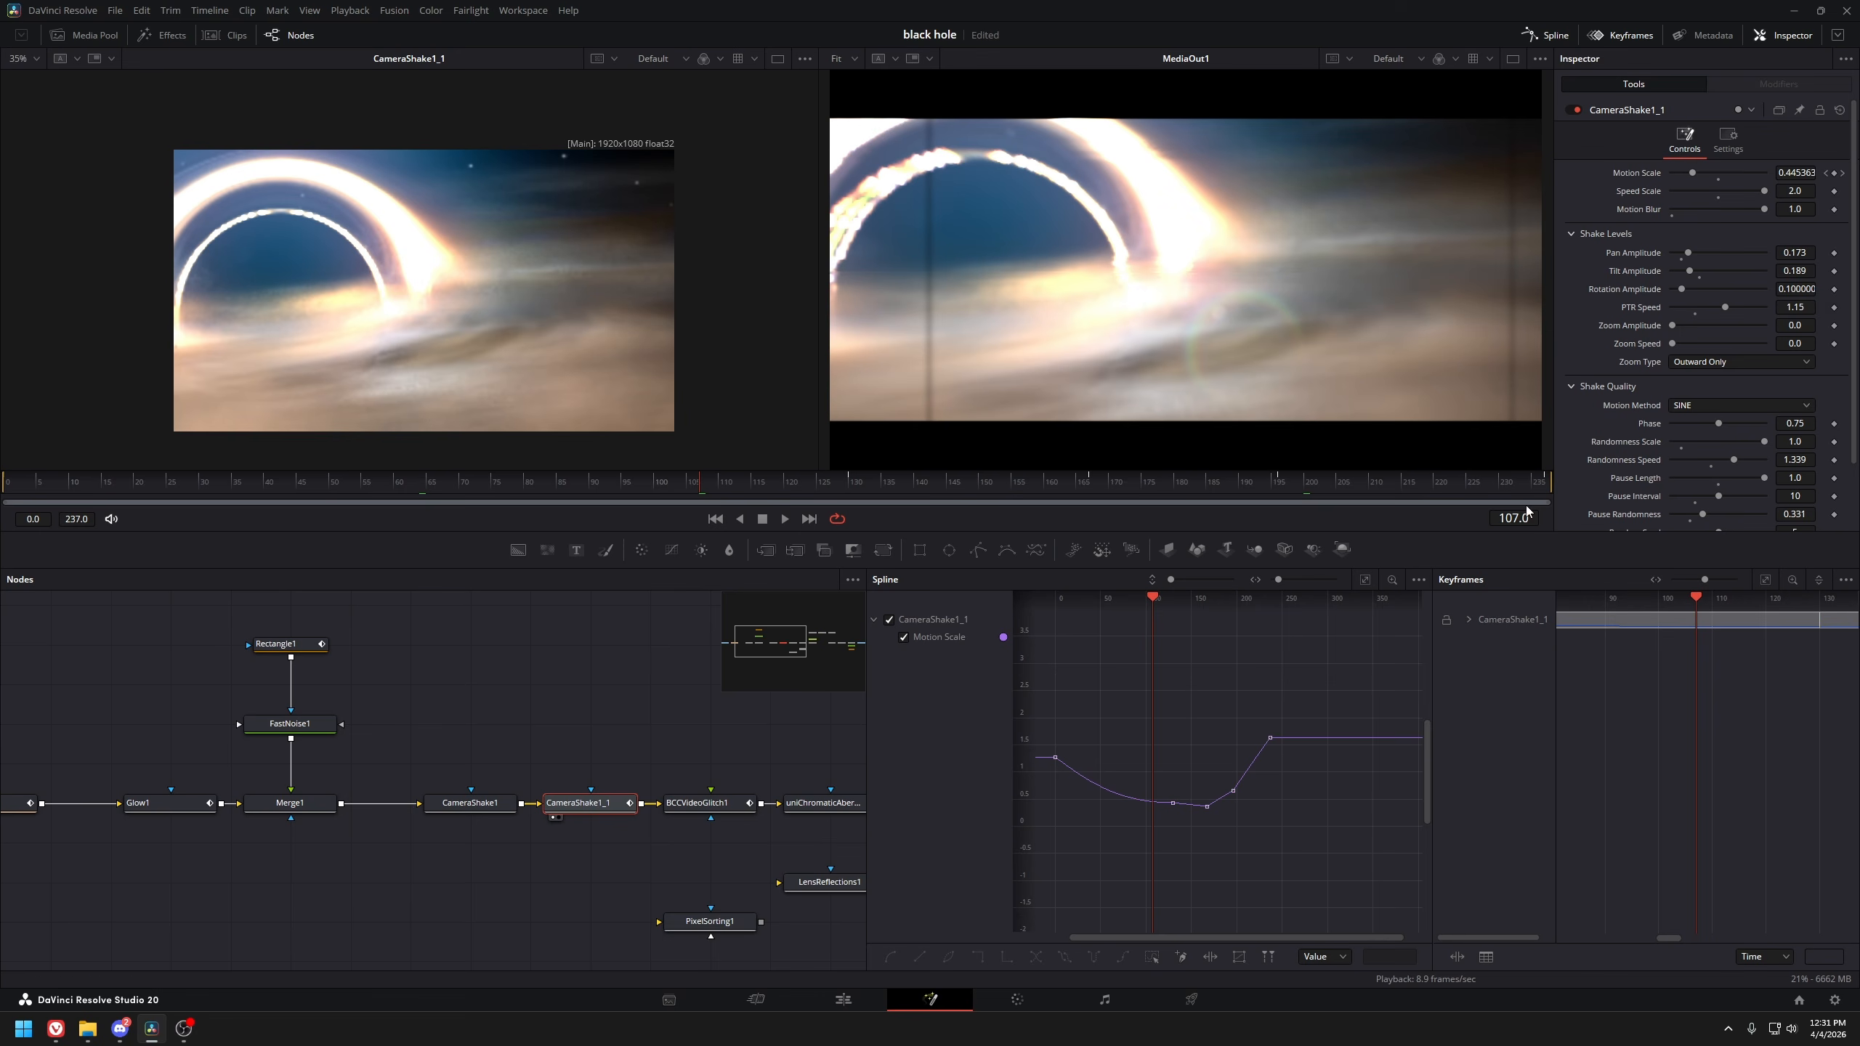
# View BCCVideoGlitch1 in the first viewer and check its glitch settings
pyautogui.moveTo(626, 796); pyautogui.dragTo(503, 806)
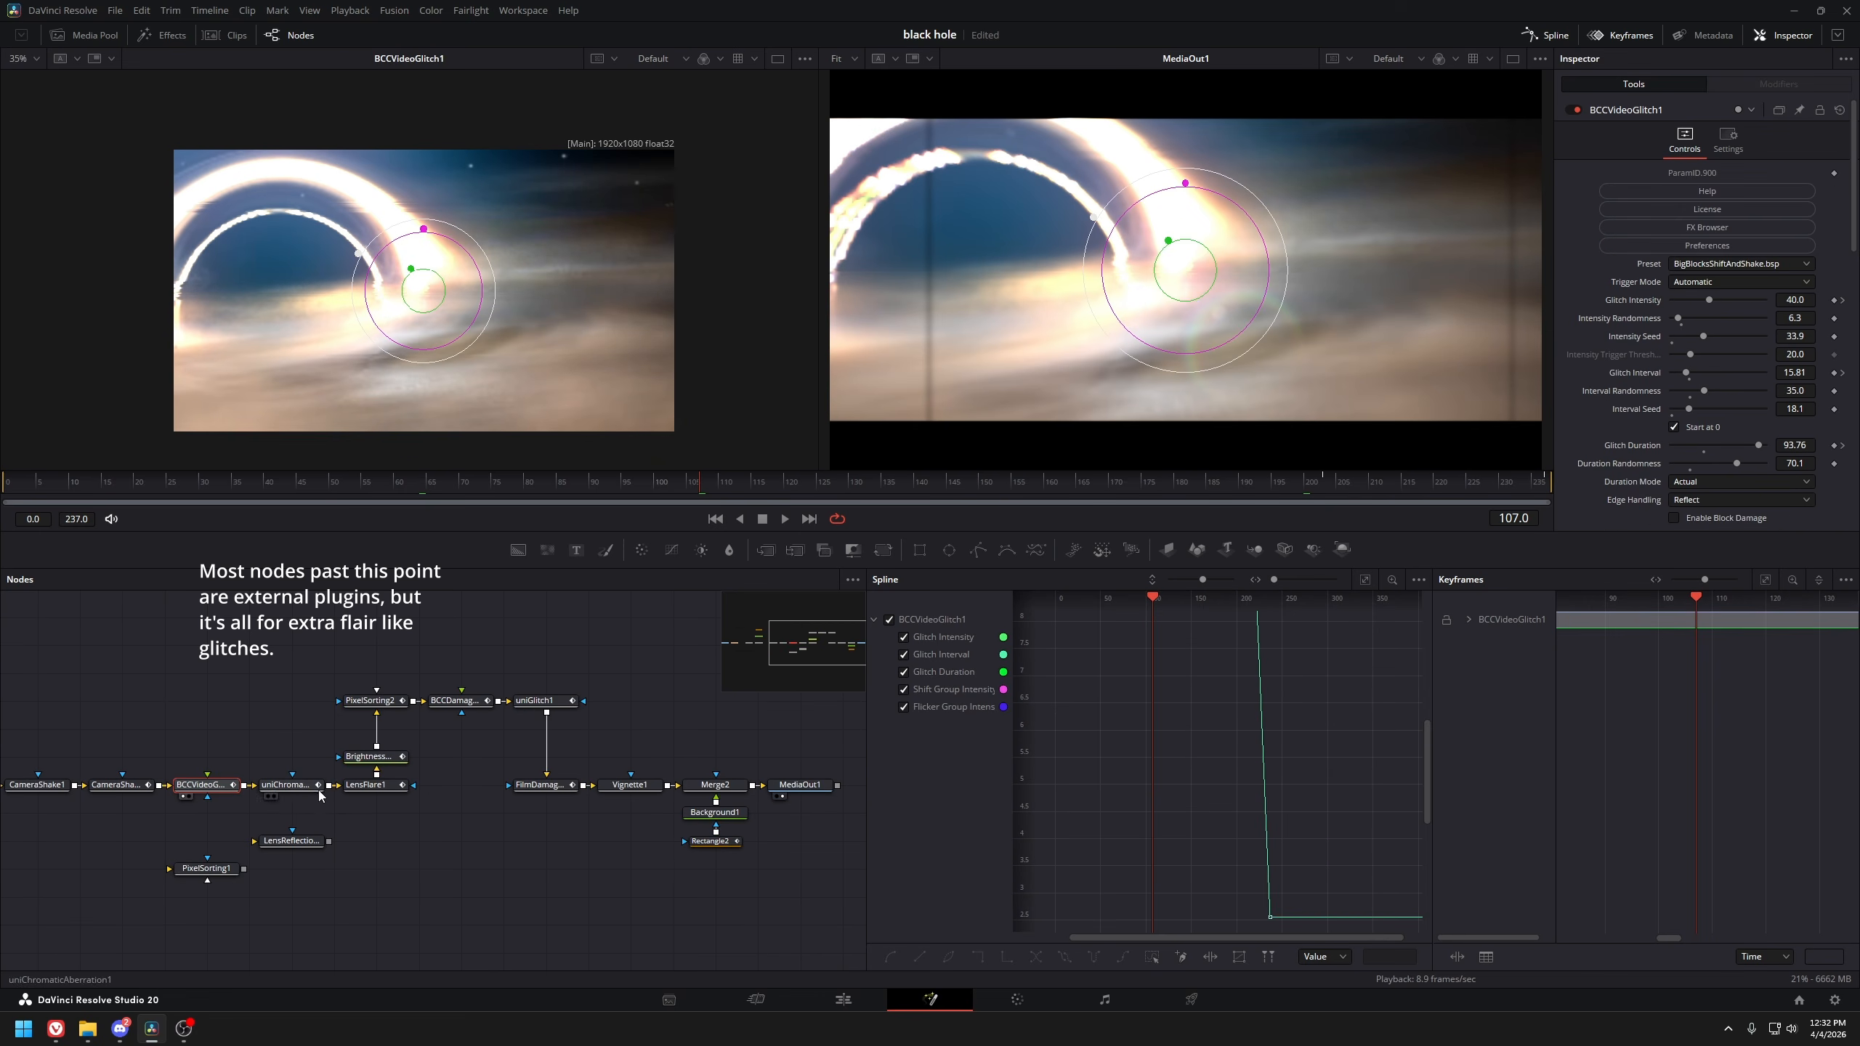
pyautogui.moveTo(221, 817); pyautogui.dragTo(290, 780)
pyautogui.scroll(2, 410, 807)
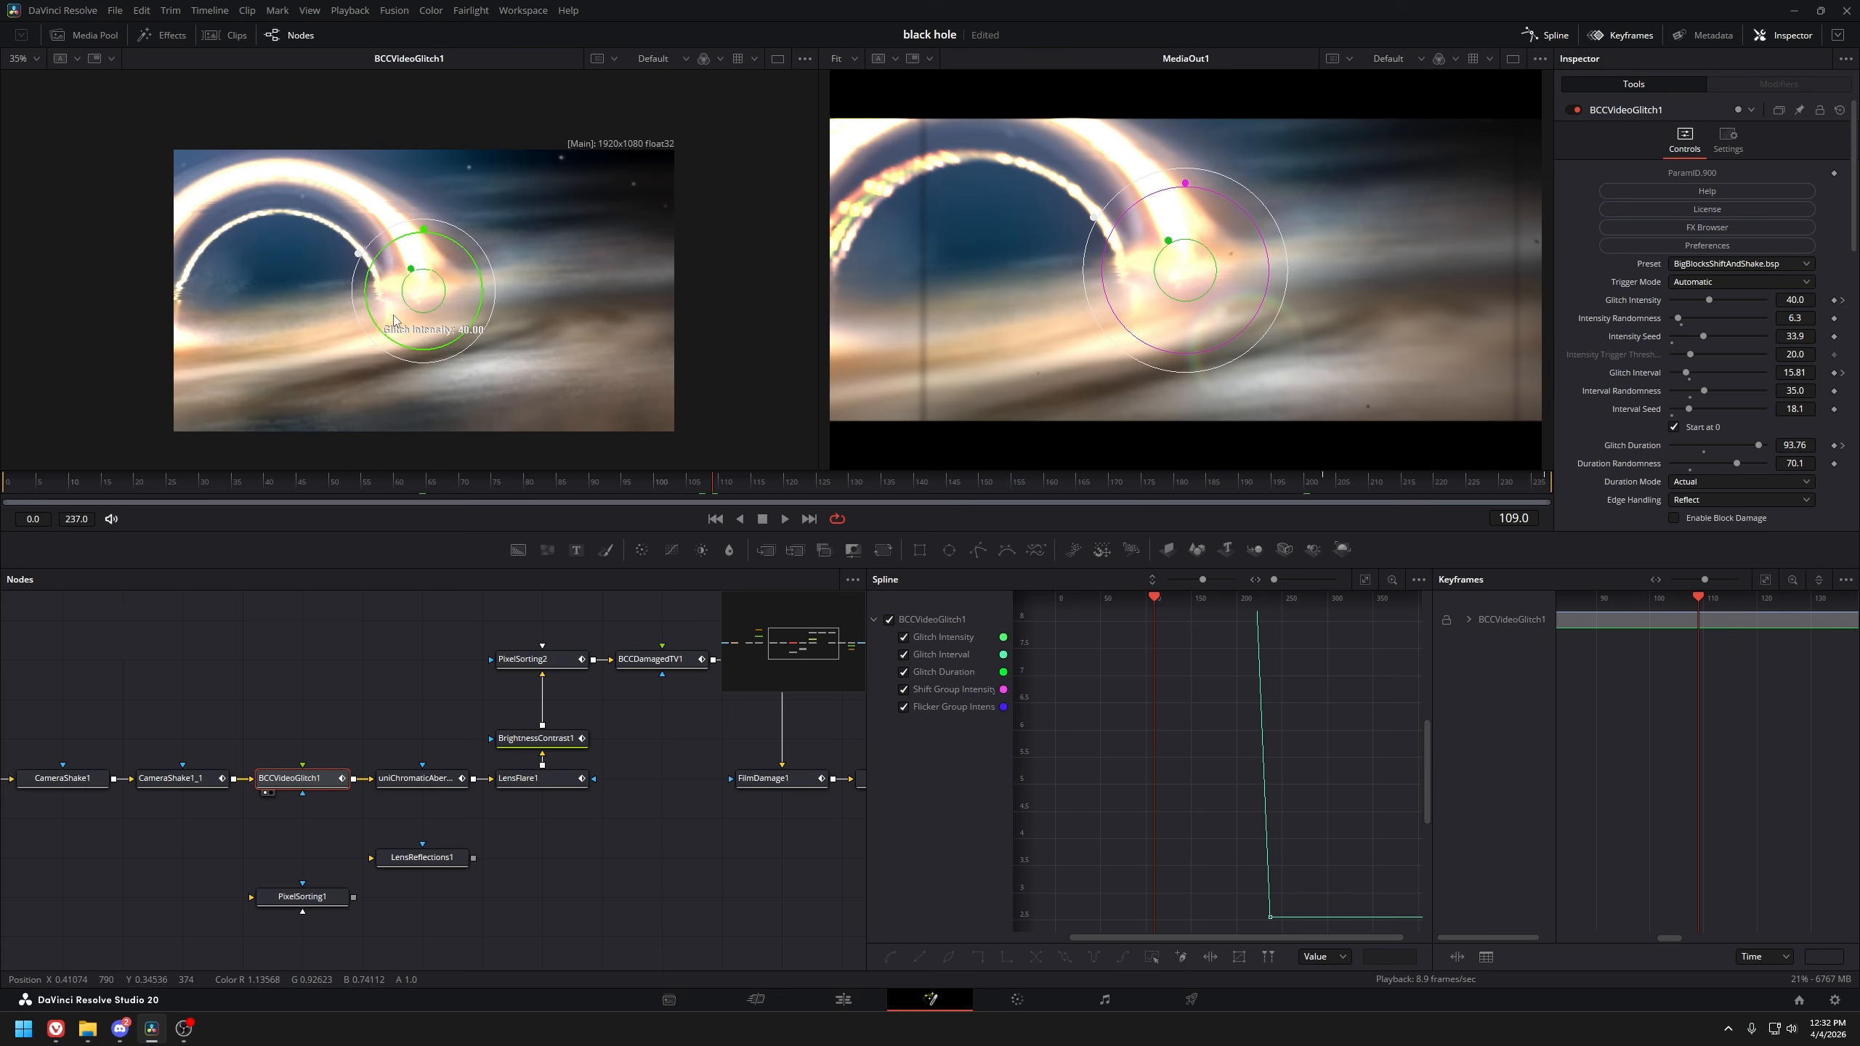
pyautogui.click(289, 697)
# Search the effect templates for "digita", add the Digital Glitch effect above BCCVideoGlitch1, and feed CameraShake1_1 into it
pyautogui.click(155, 34)
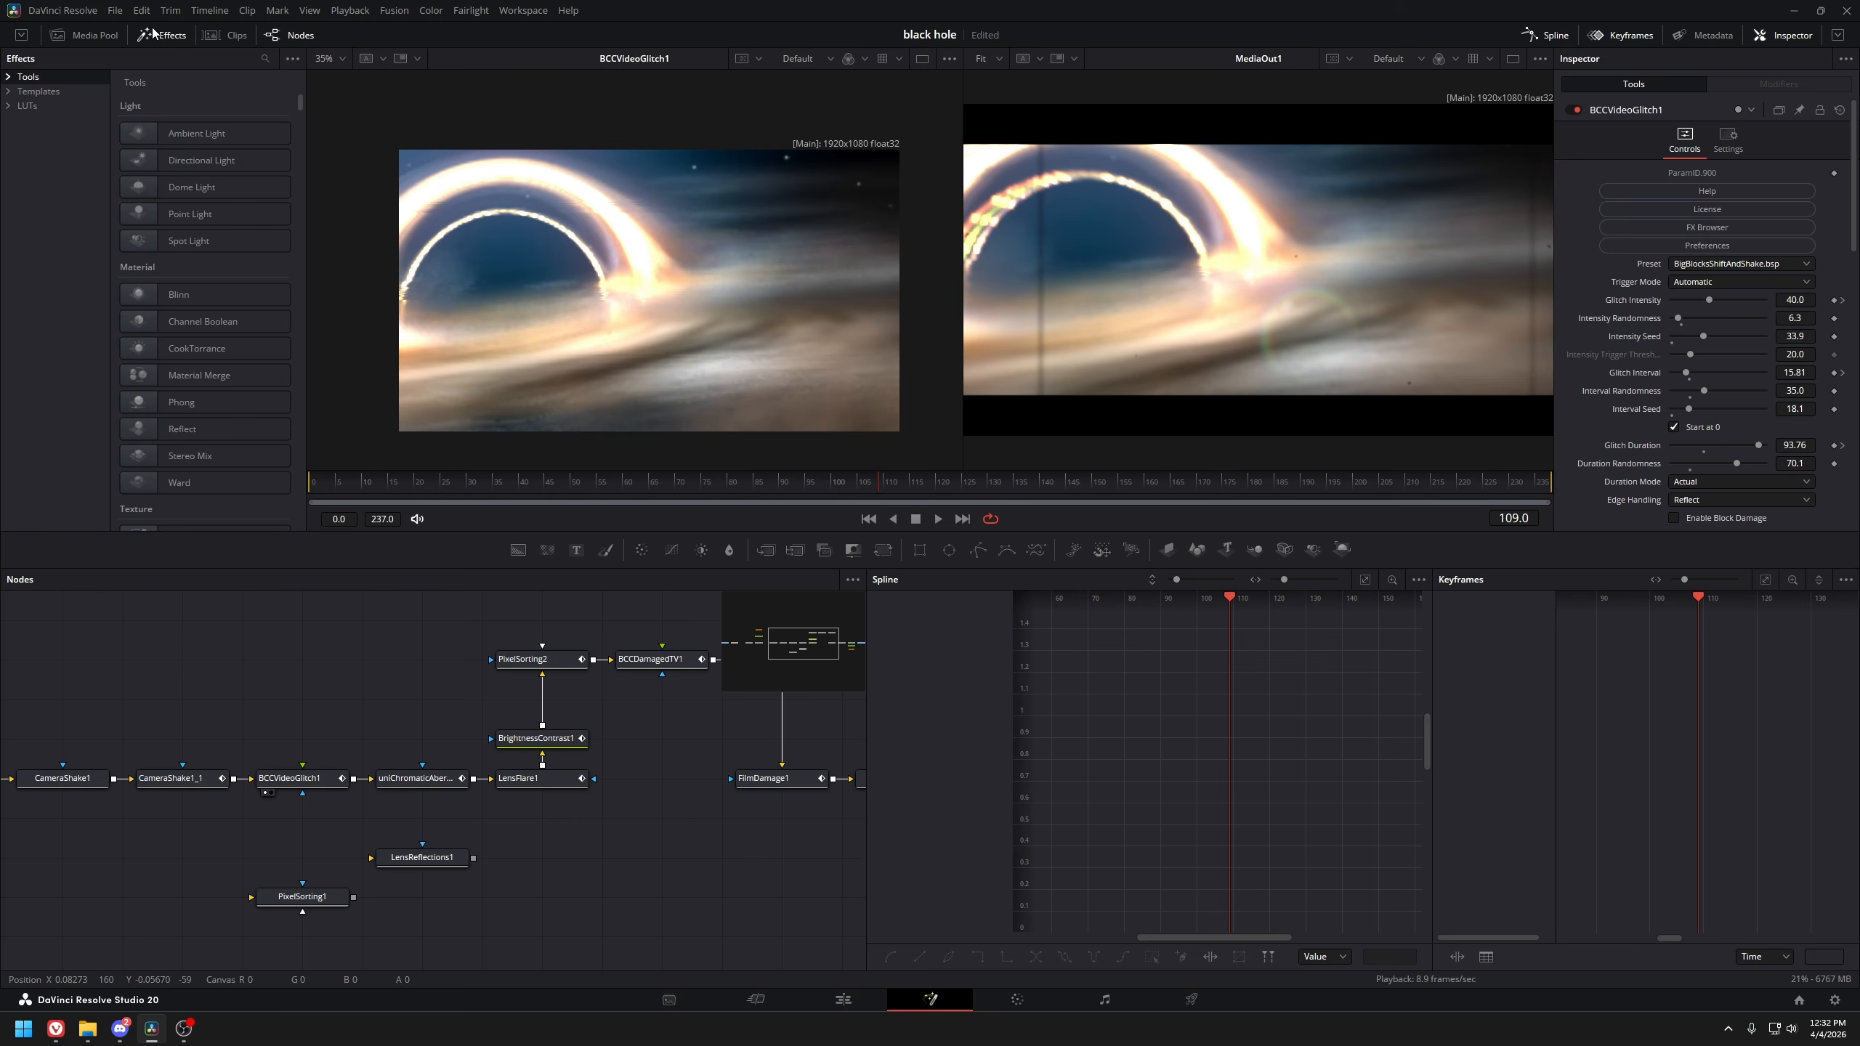
pyautogui.click(60, 91)
pyautogui.click(262, 58)
pyautogui.write('digita')
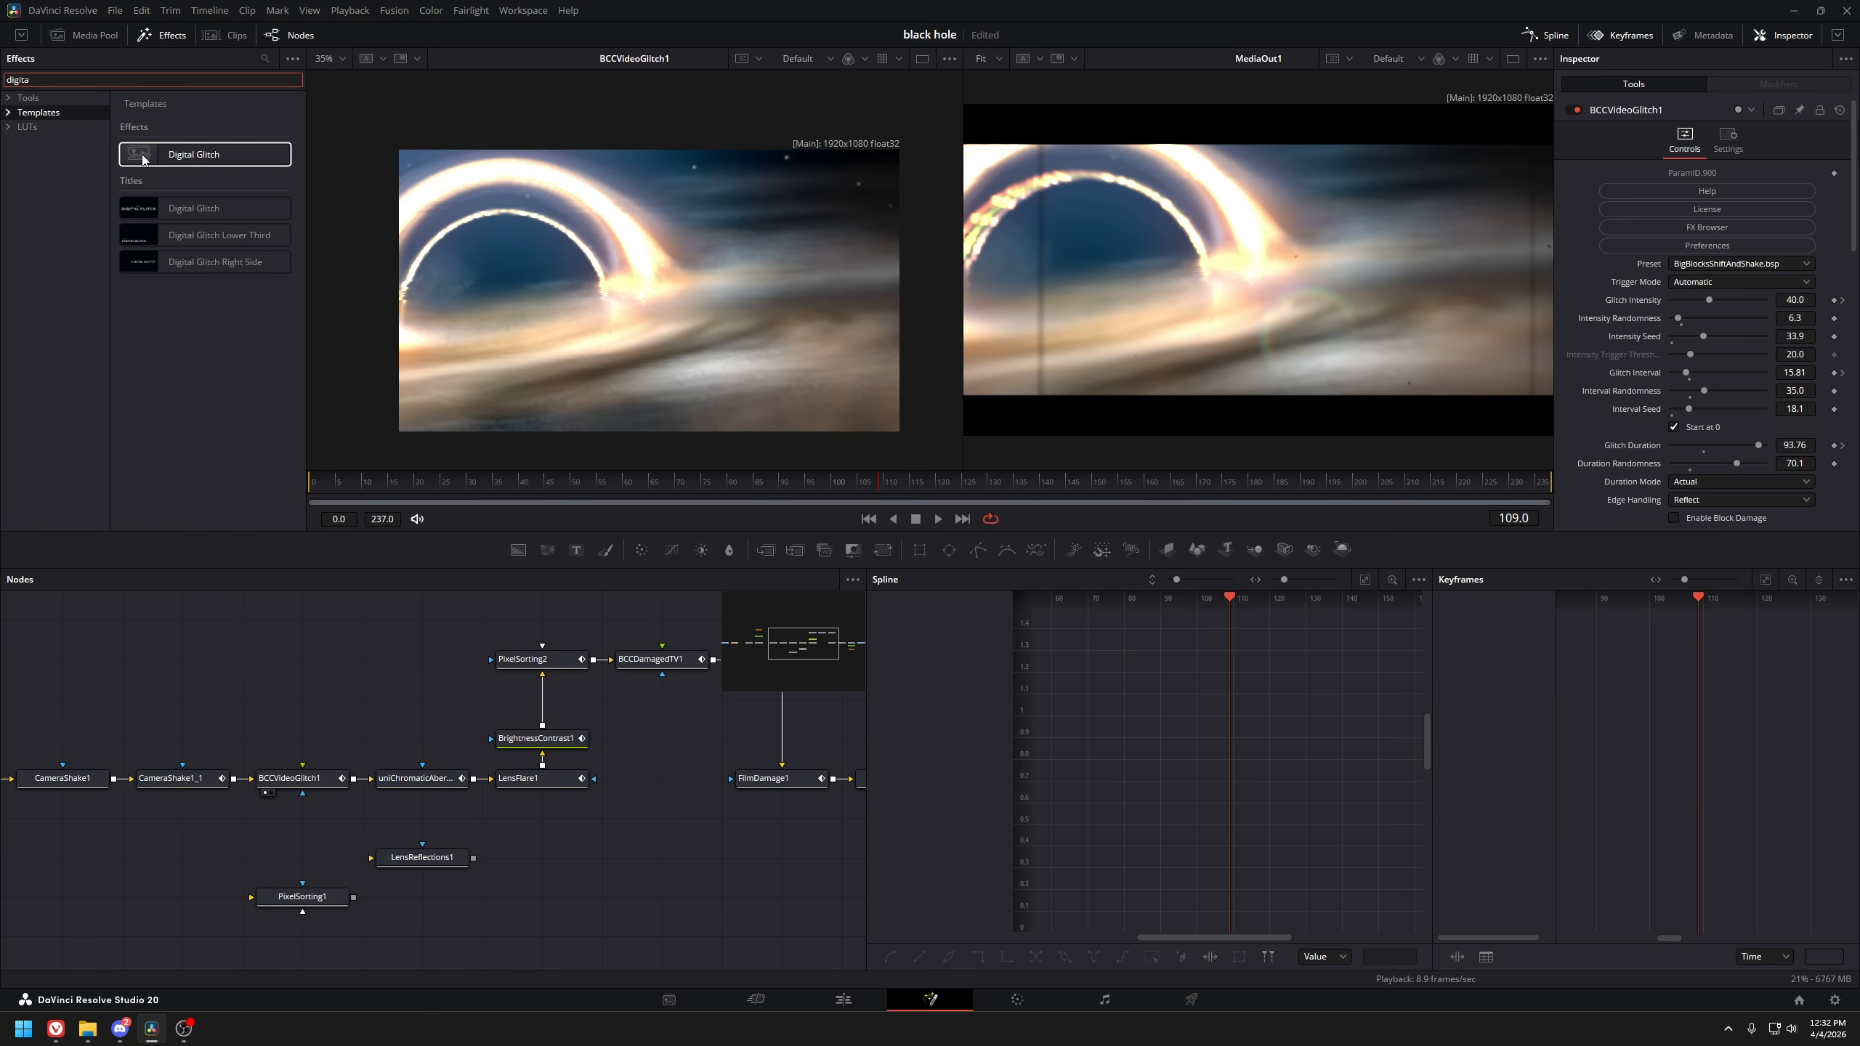
pyautogui.click(143, 156)
pyautogui.click(218, 725)
pyautogui.moveTo(234, 779); pyautogui.dragTo(262, 701)
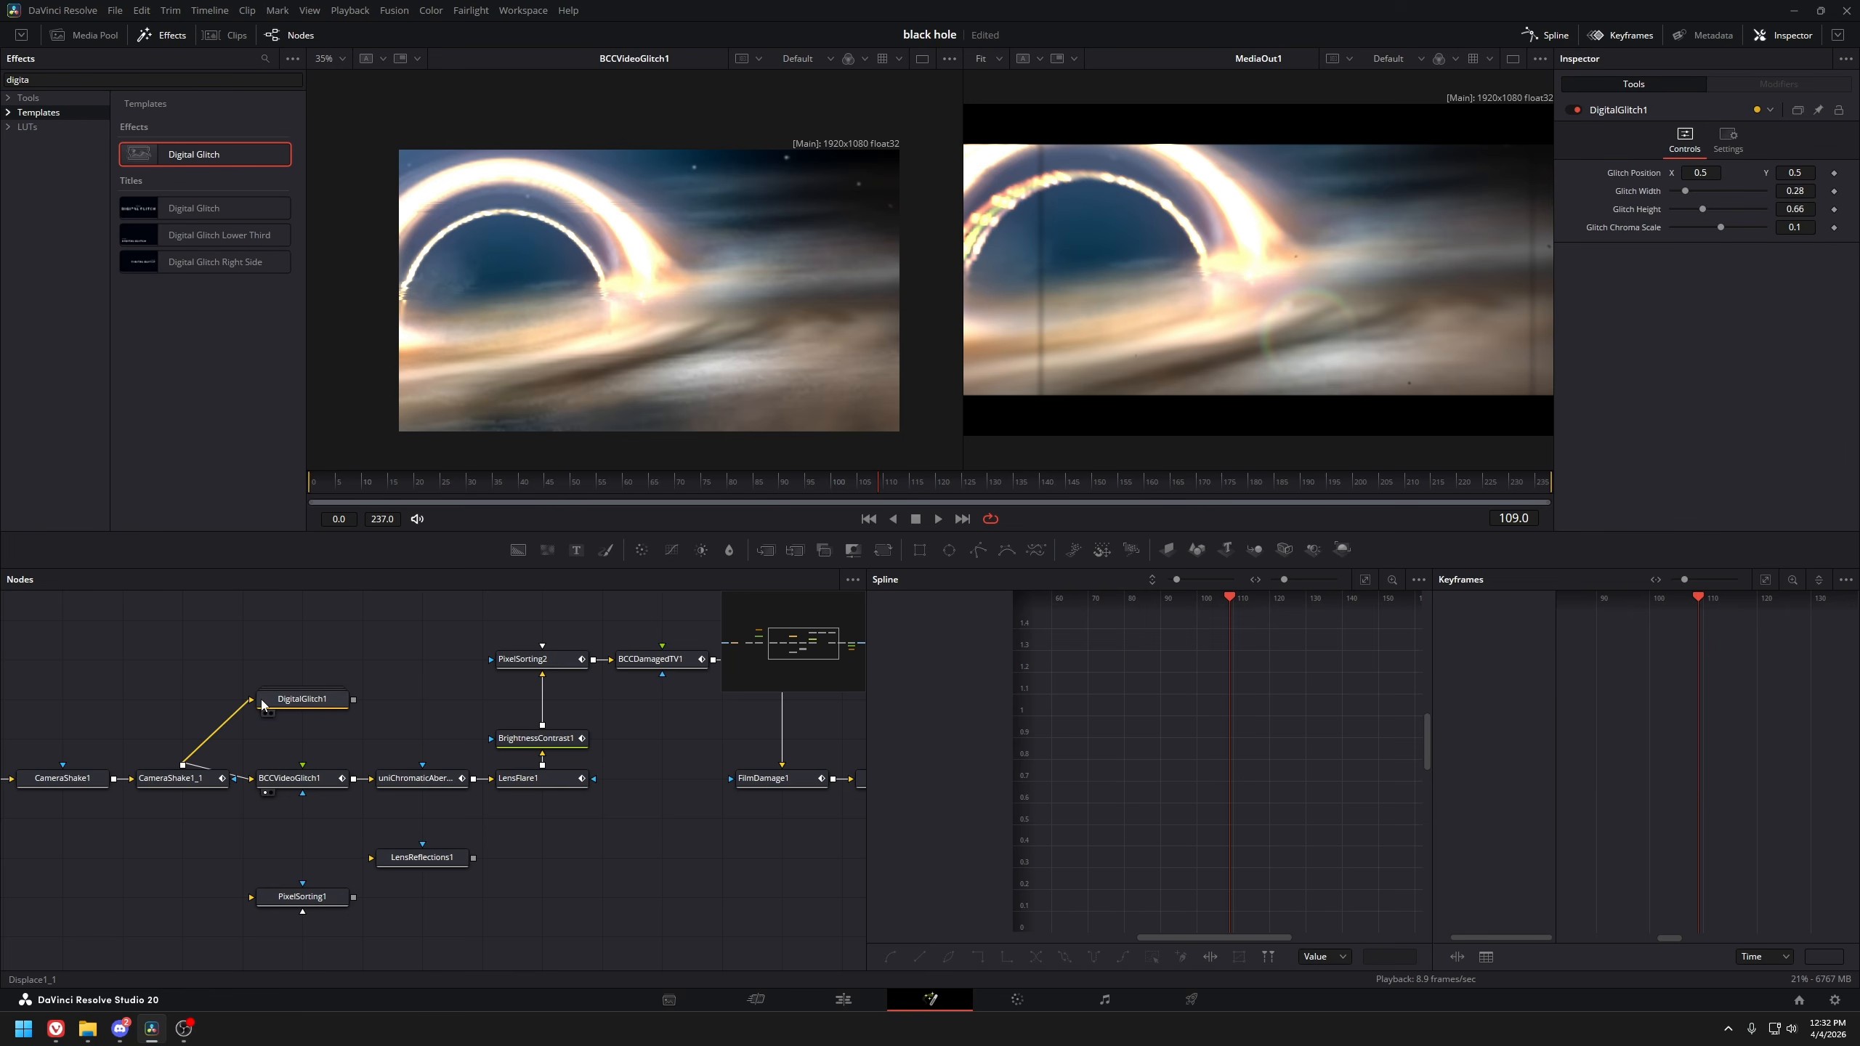
# View the DigitalGlitch1 node in the first viewer and delete it
pyautogui.click(293, 703)
pyautogui.press('1')
pyautogui.press('Delete')
# View uniChromaticAberration1 in the first viewer and check its distortion settings
pyautogui.click(420, 781)
pyautogui.press('1')
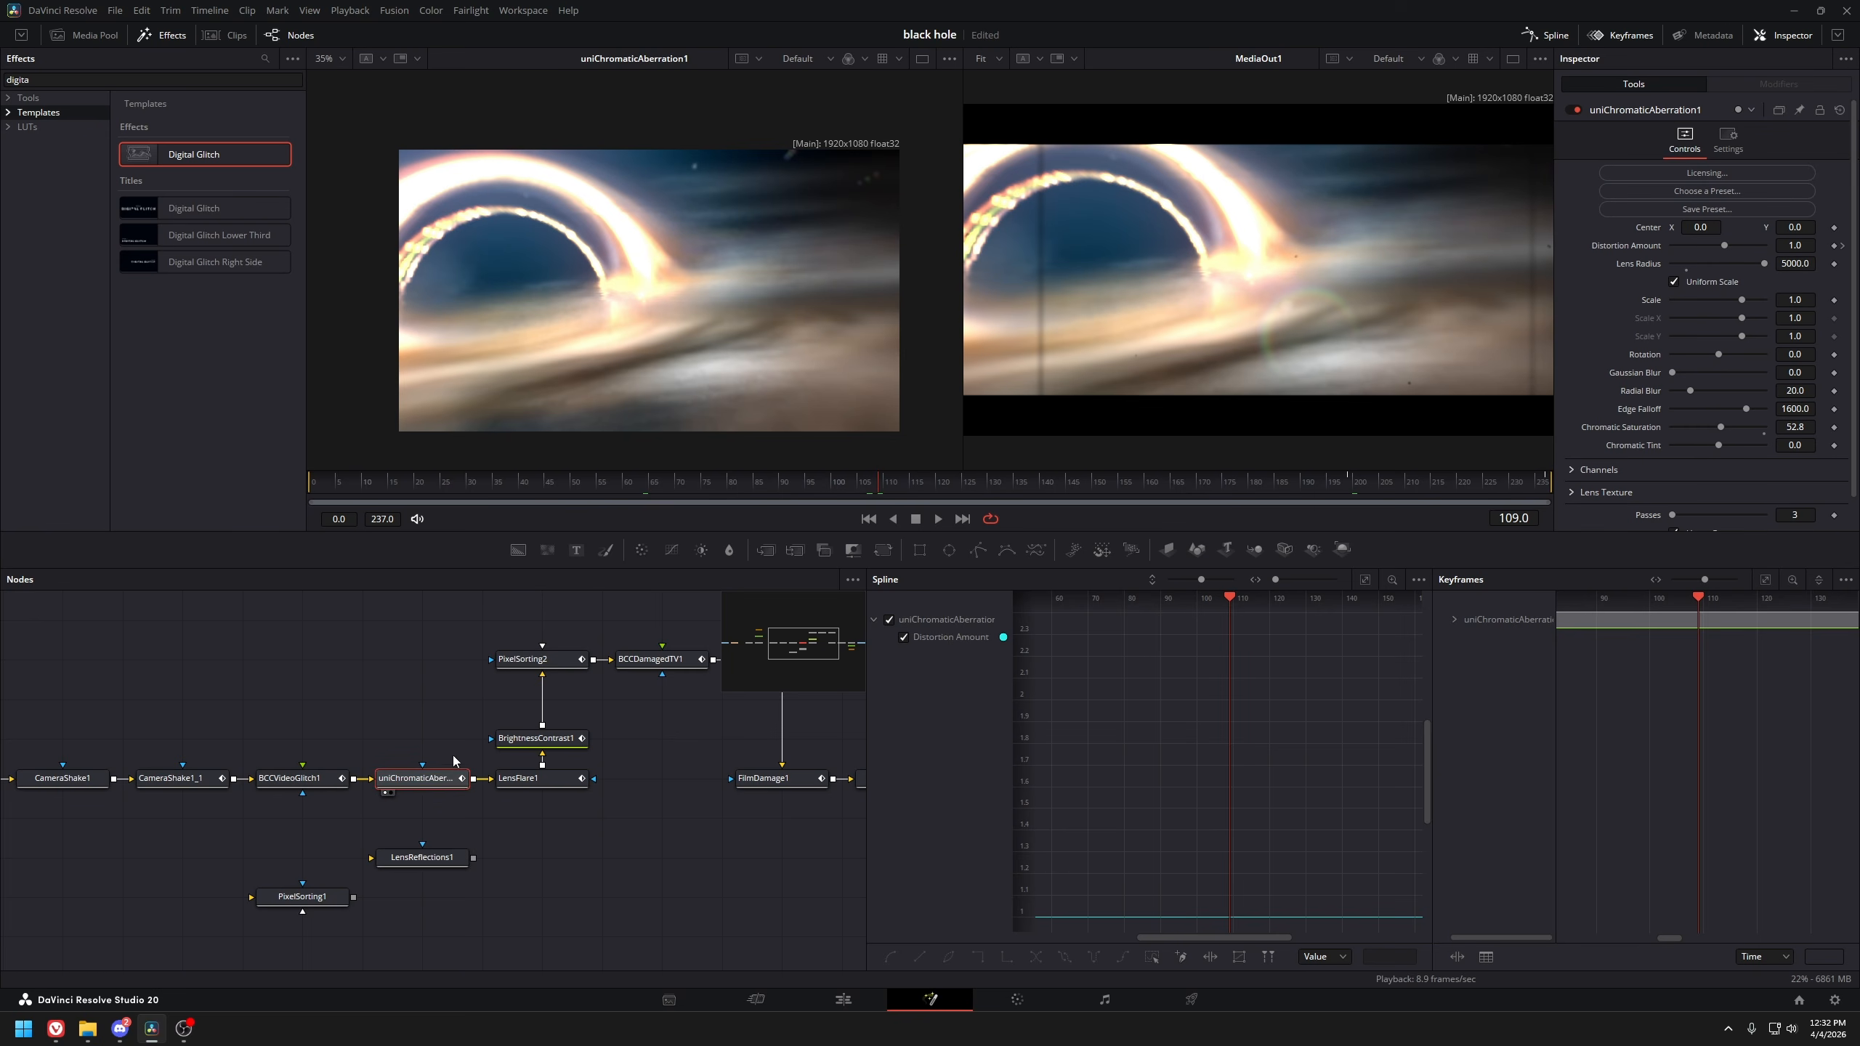
pyautogui.moveTo(452, 756); pyautogui.dragTo(391, 797)
# Search the effect templates for "split" and add RGB Splitter fed by BCCVideoGlitch1, with Red Scale 0.058 and Green Scale 0.029
pyautogui.hotkey('ctrl', 'f')
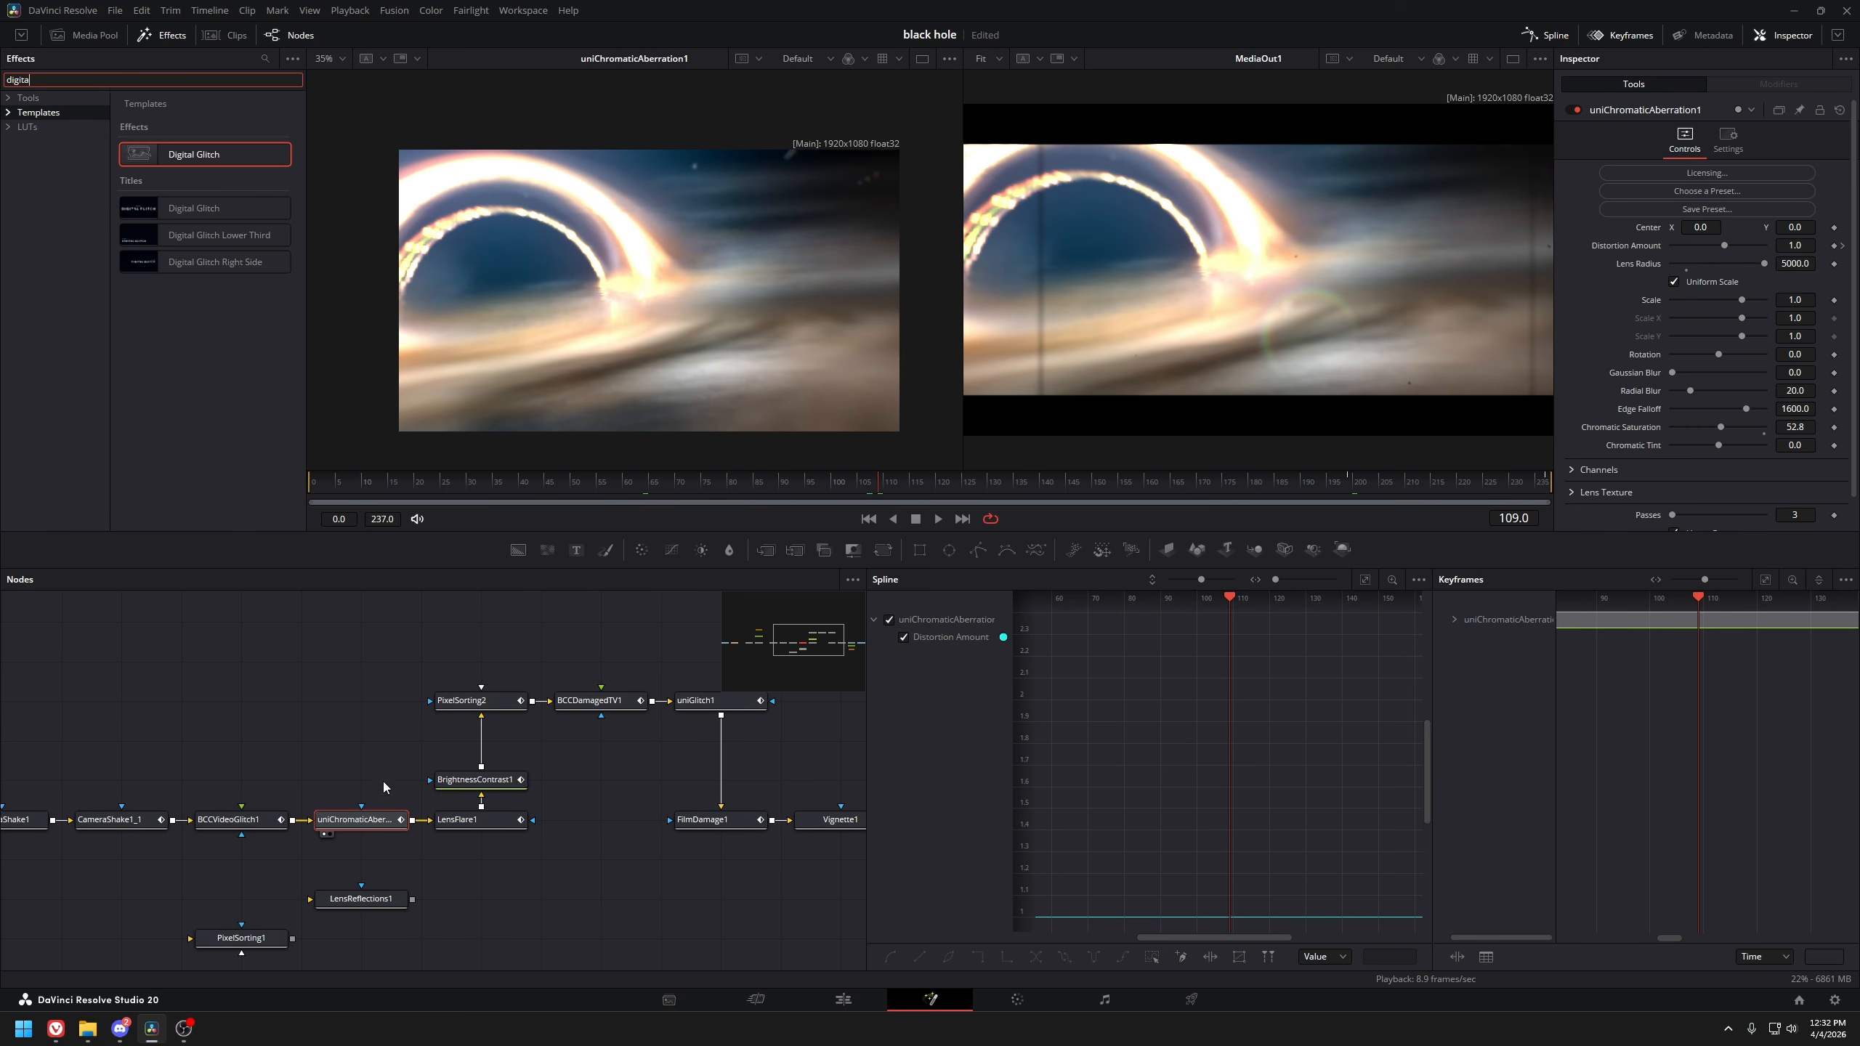
pyautogui.doubleClick(161, 84)
pyautogui.write('ch')
pyautogui.press('BackSpace')
pyautogui.press('BackSpace')
pyautogui.write('s')
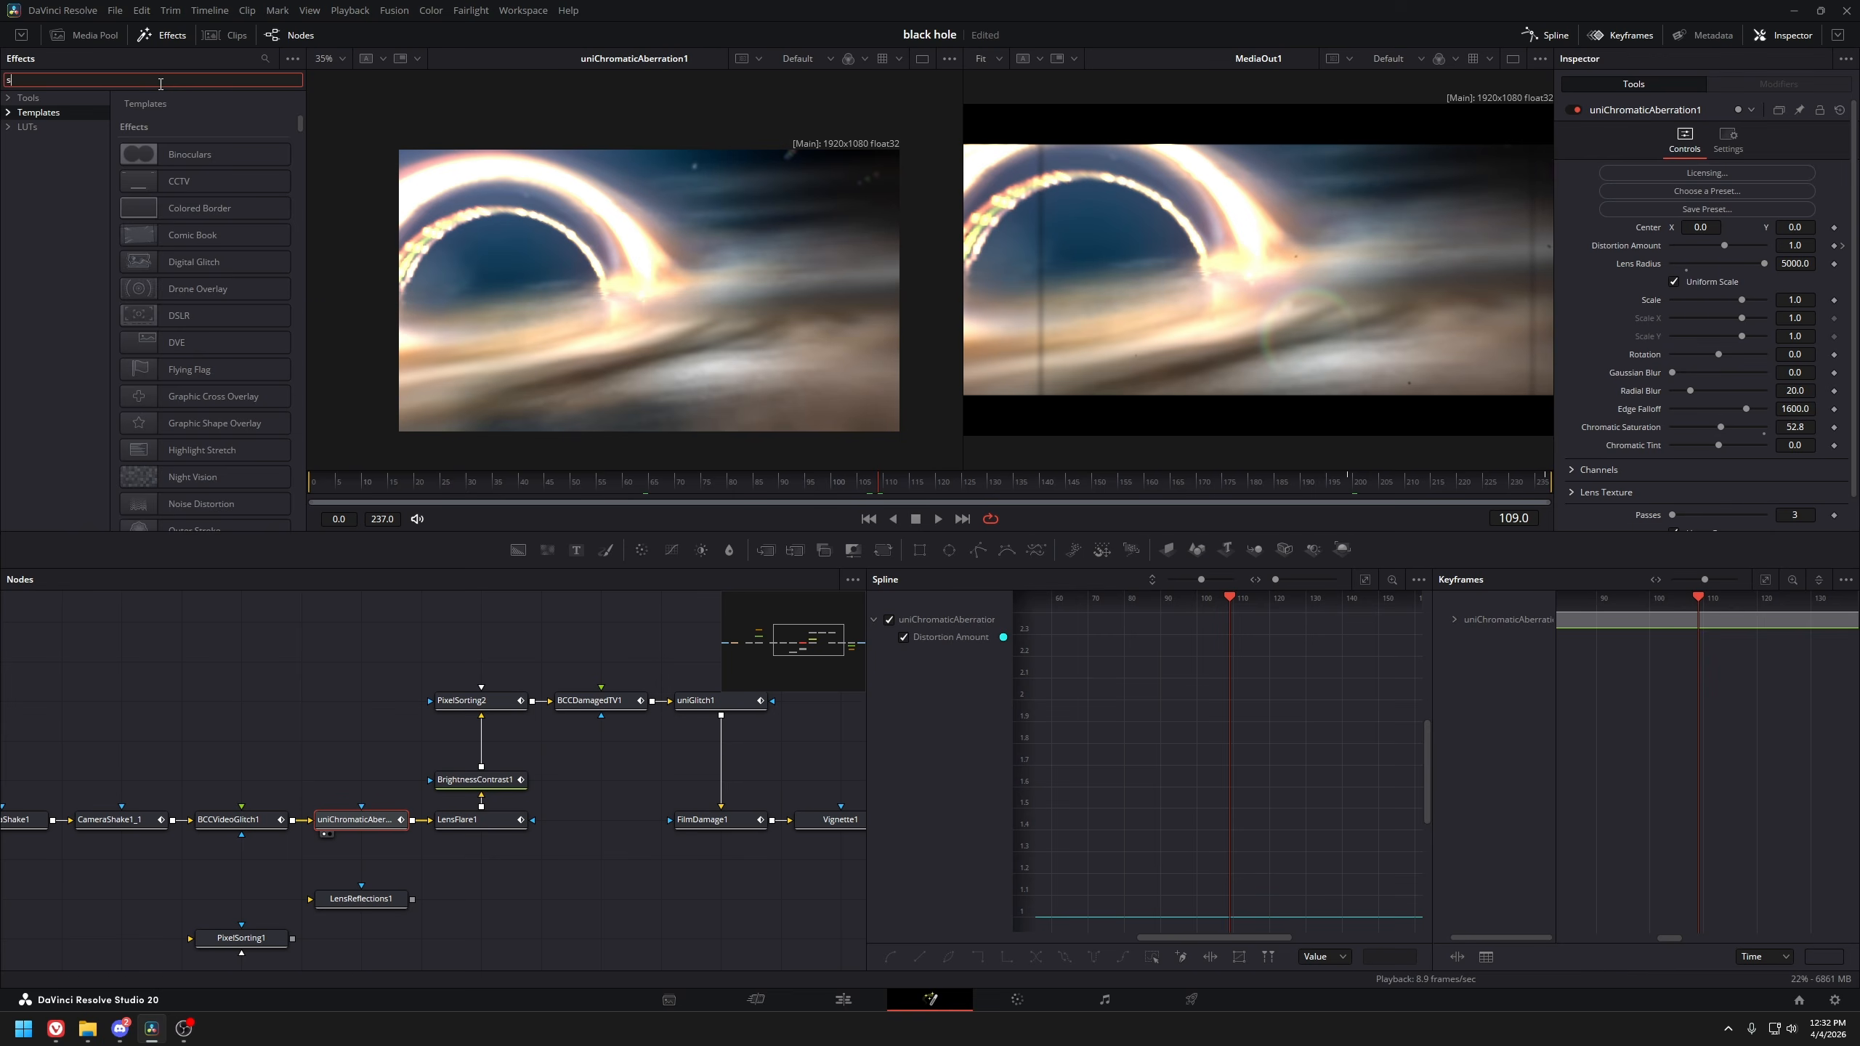
pyautogui.write('plit')
pyautogui.moveTo(212, 156); pyautogui.dragTo(325, 616)
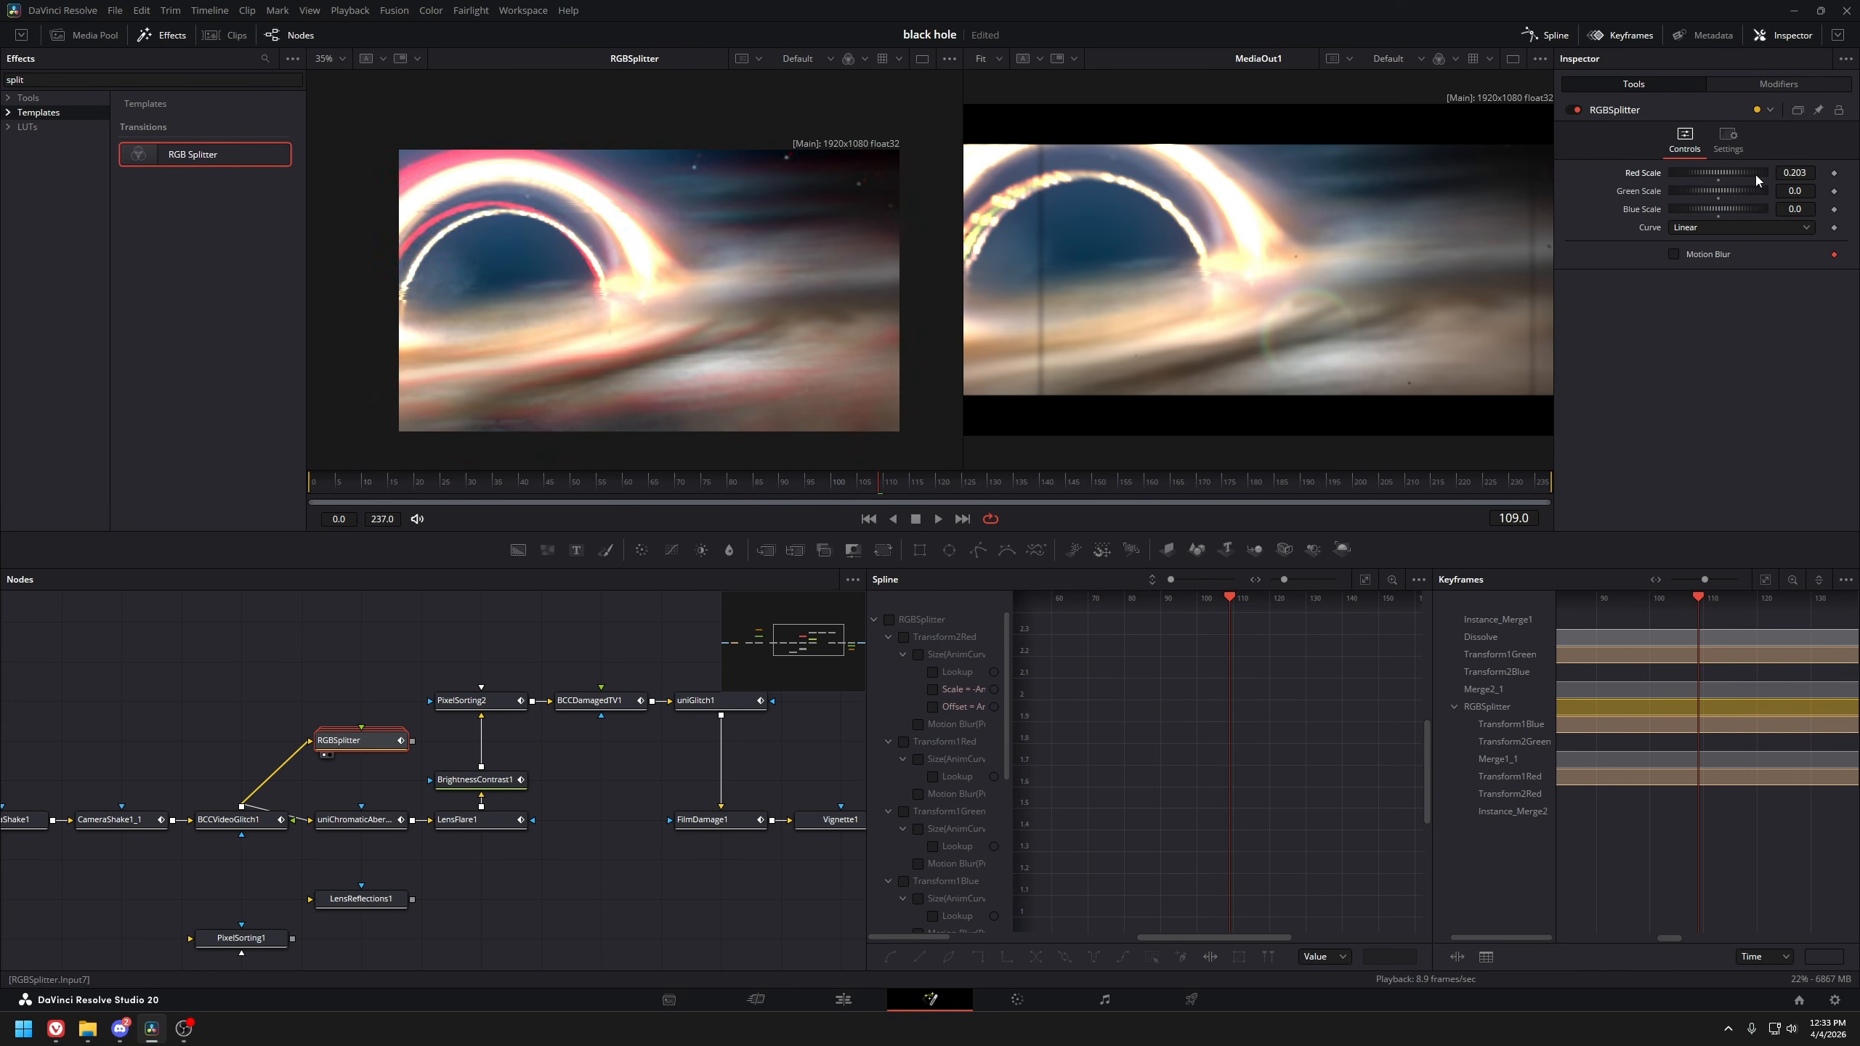
pyautogui.moveTo(1755, 174); pyautogui.dragTo(1741, 192)
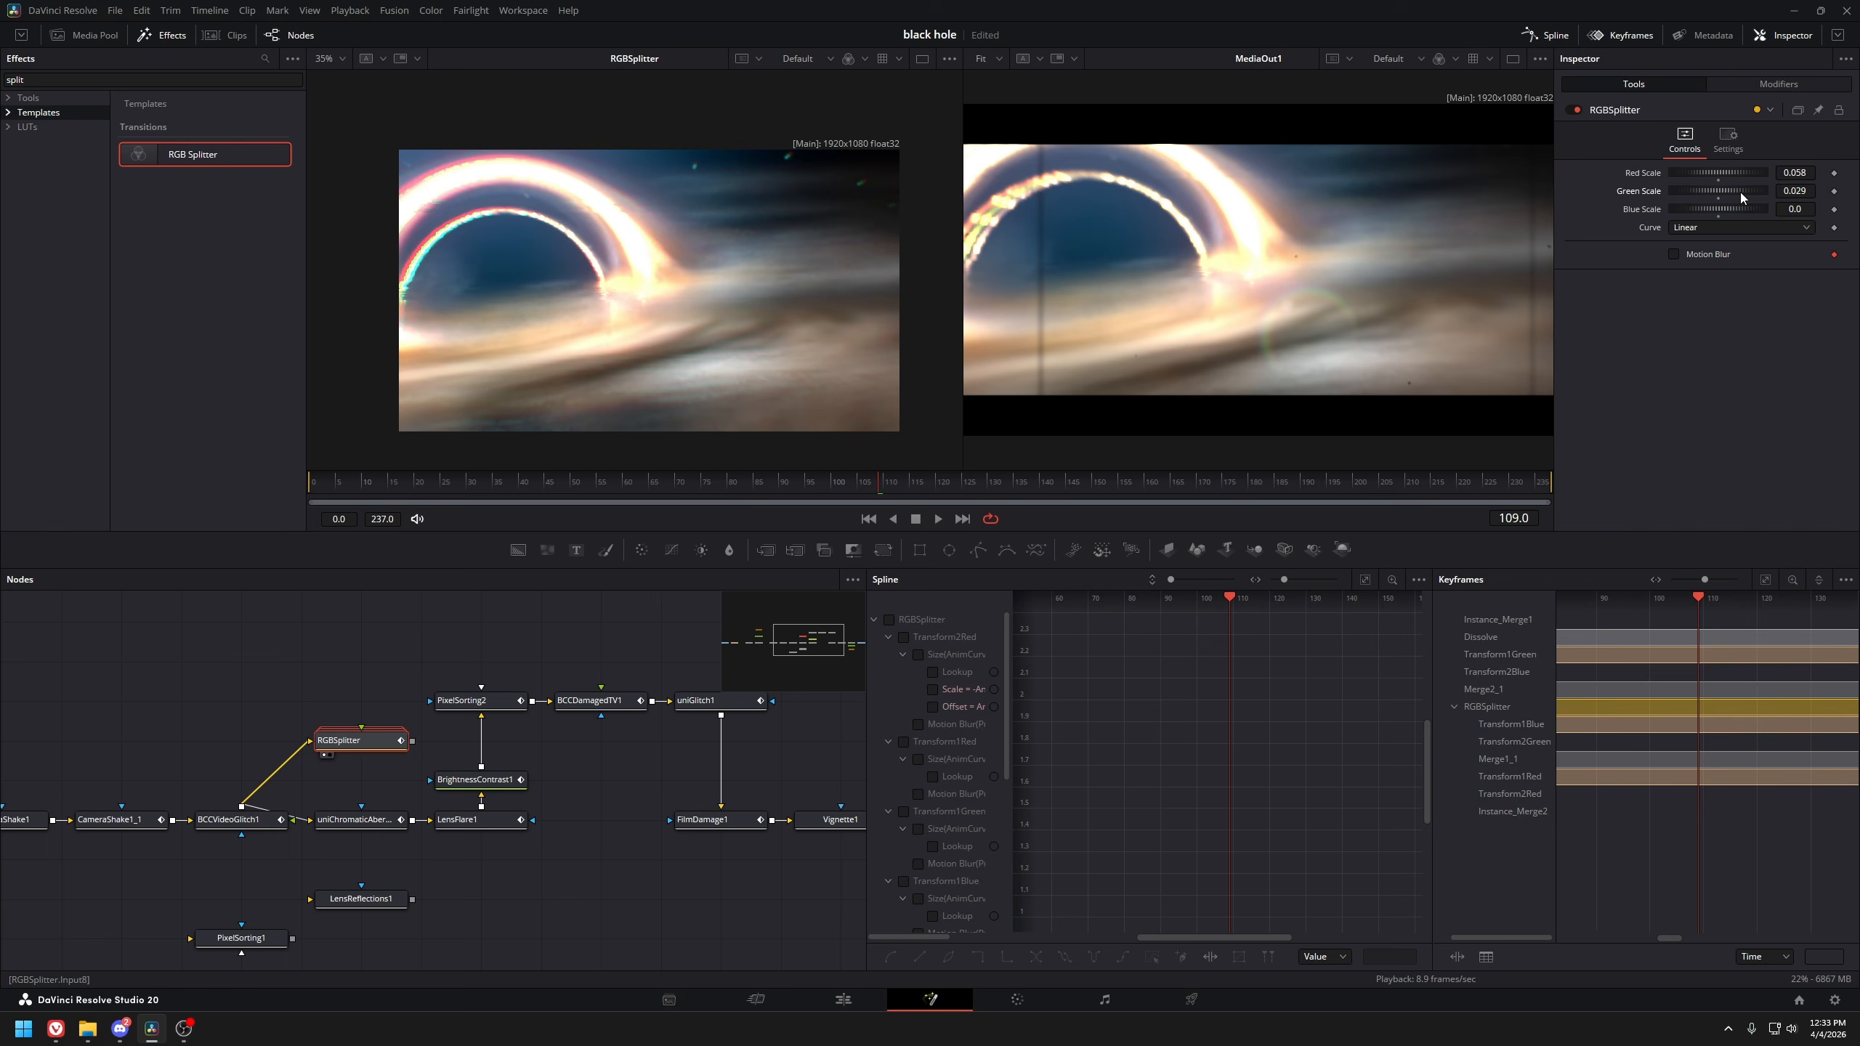
# View uniChromaticAberration1 in the first viewer and delete the RGBSplitter node
pyautogui.click(384, 821)
pyautogui.press('1')
pyautogui.click(341, 743)
pyautogui.press('Delete')
# View LensFlare1 in the first viewer and check the flare at frame 130
pyautogui.click(483, 824)
pyautogui.press('1')
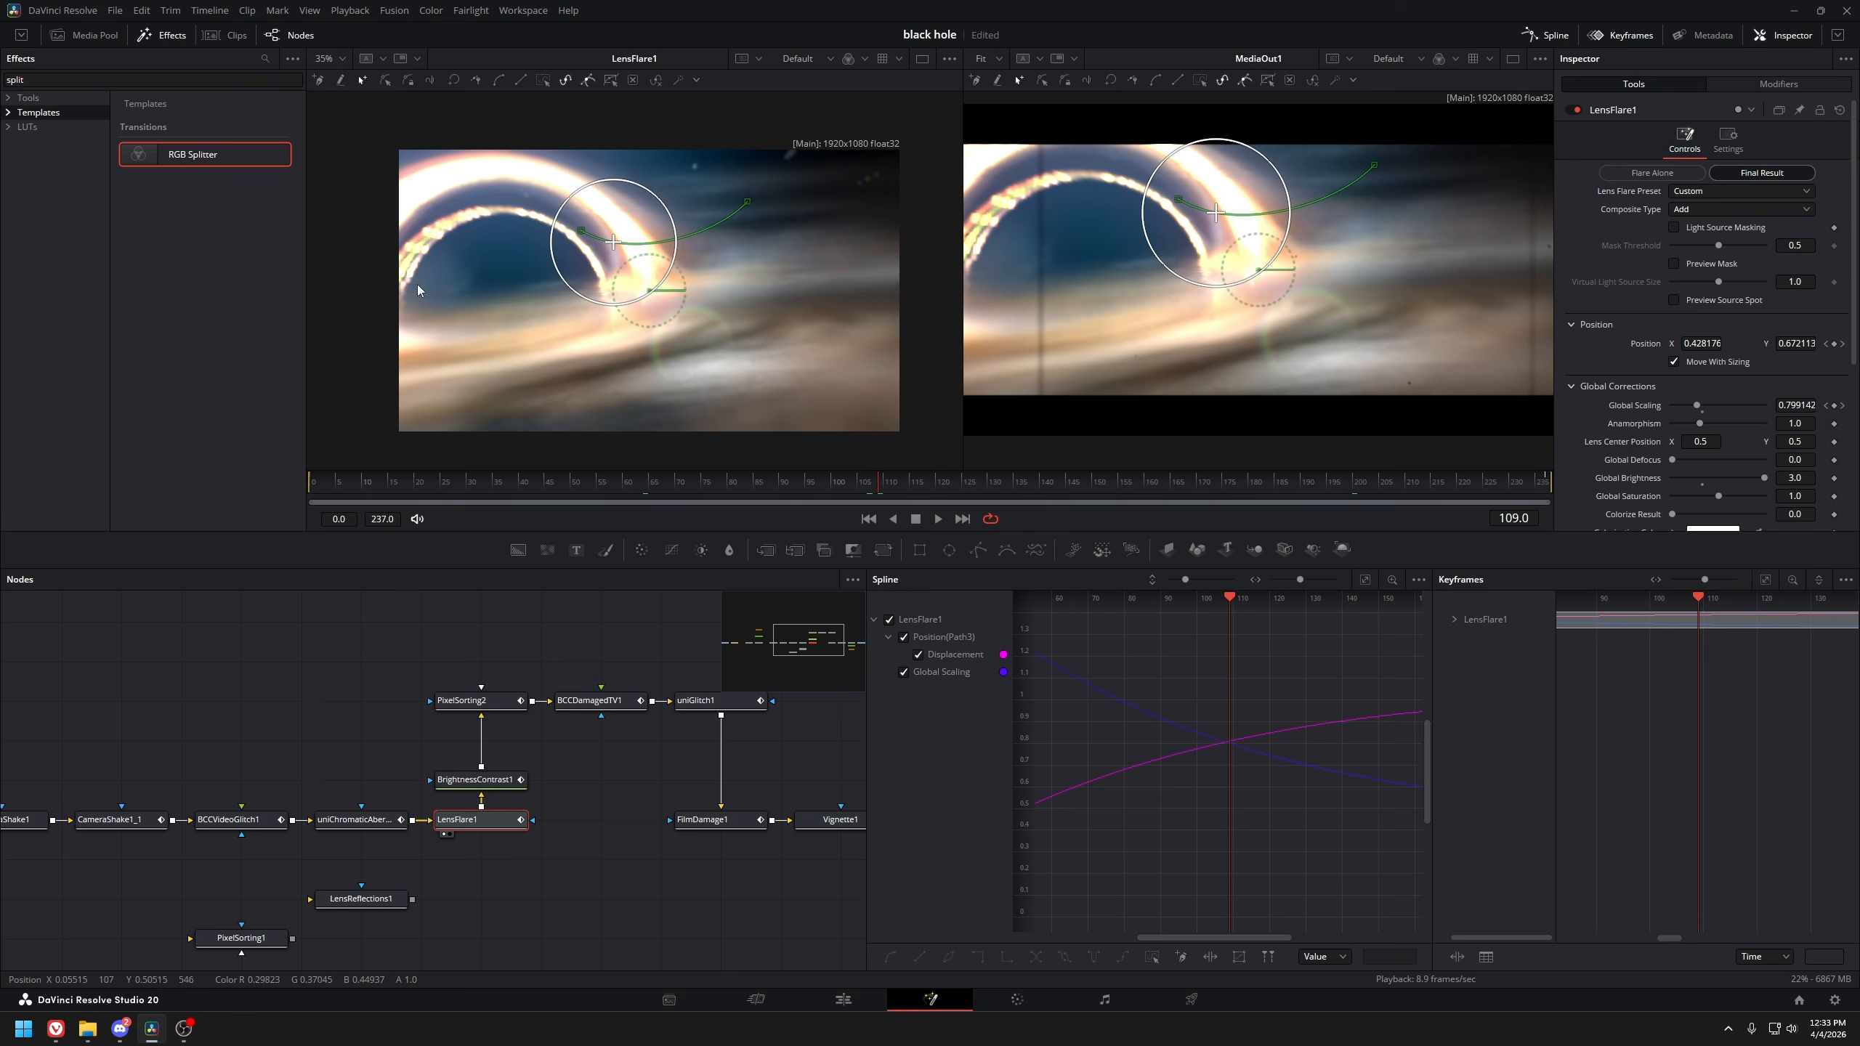
pyautogui.click(991, 490)
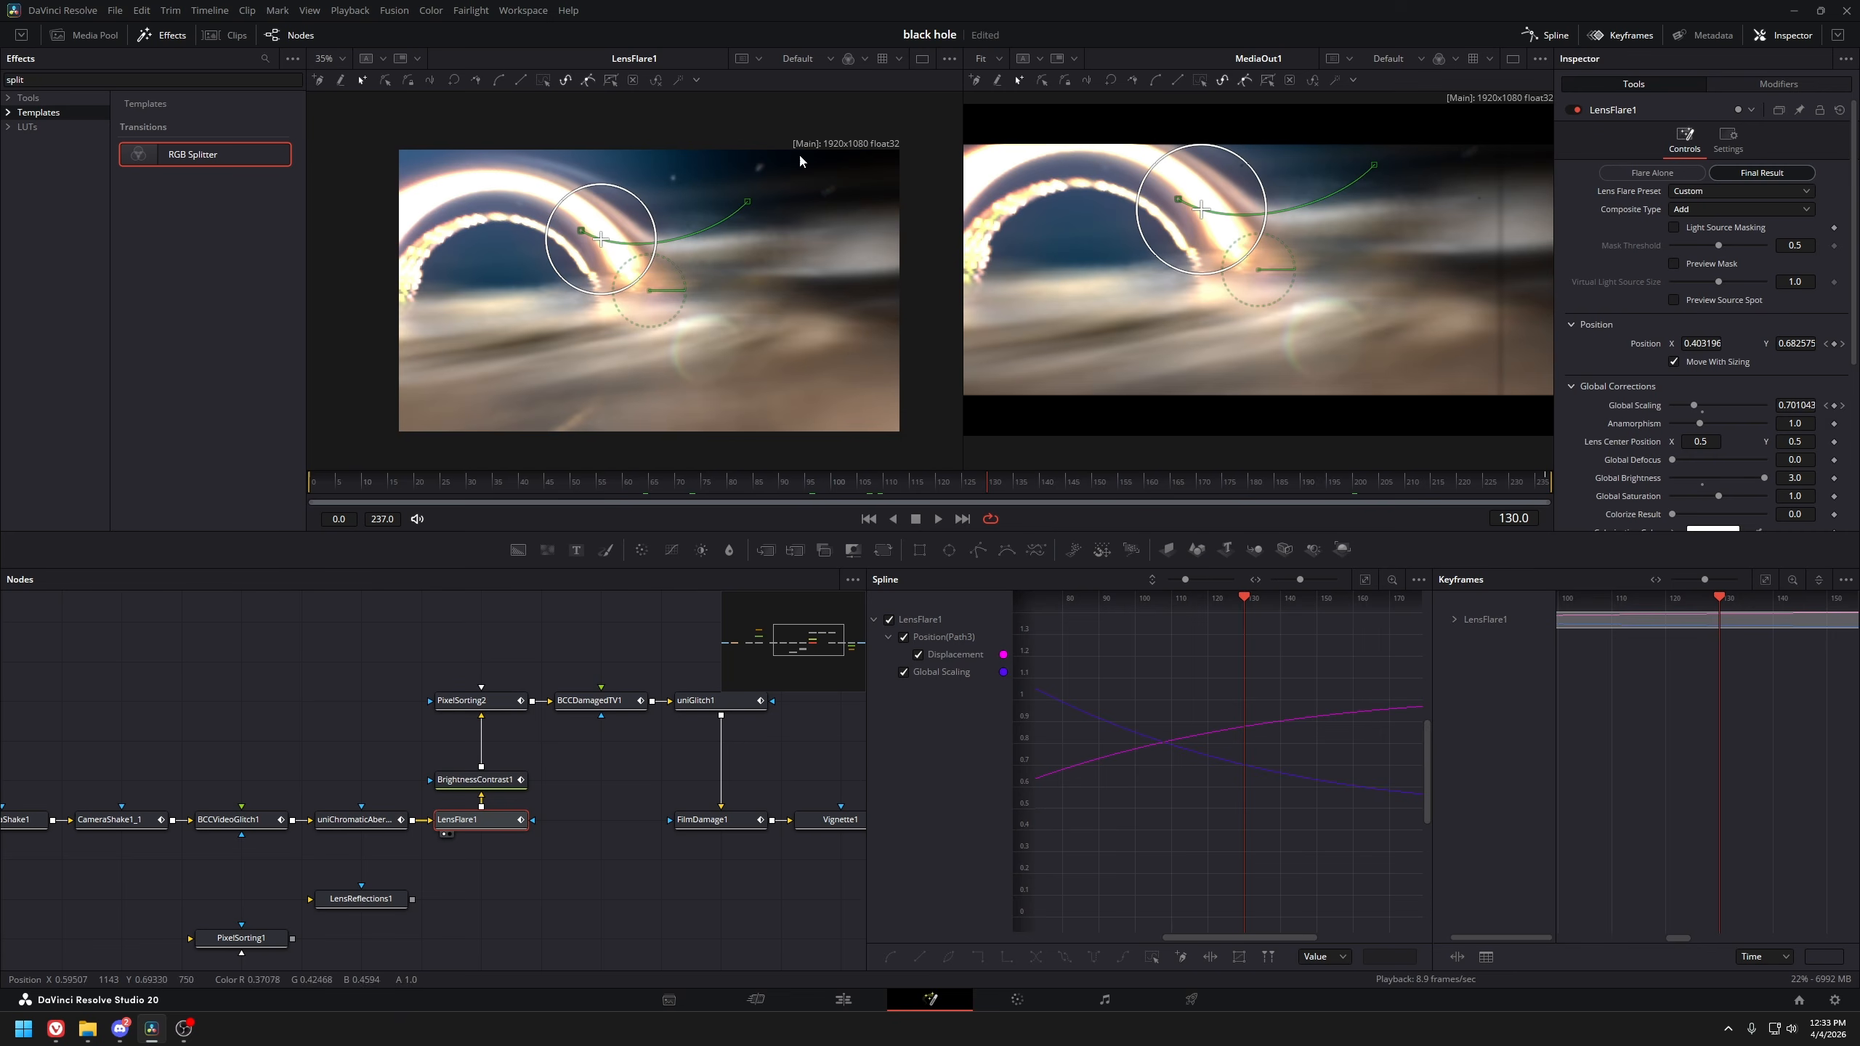
# View BrightnessContrast1 and uniGlitch1 in the first viewer, and check the glitch at frame 219
pyautogui.click(484, 779)
pyautogui.press('1')
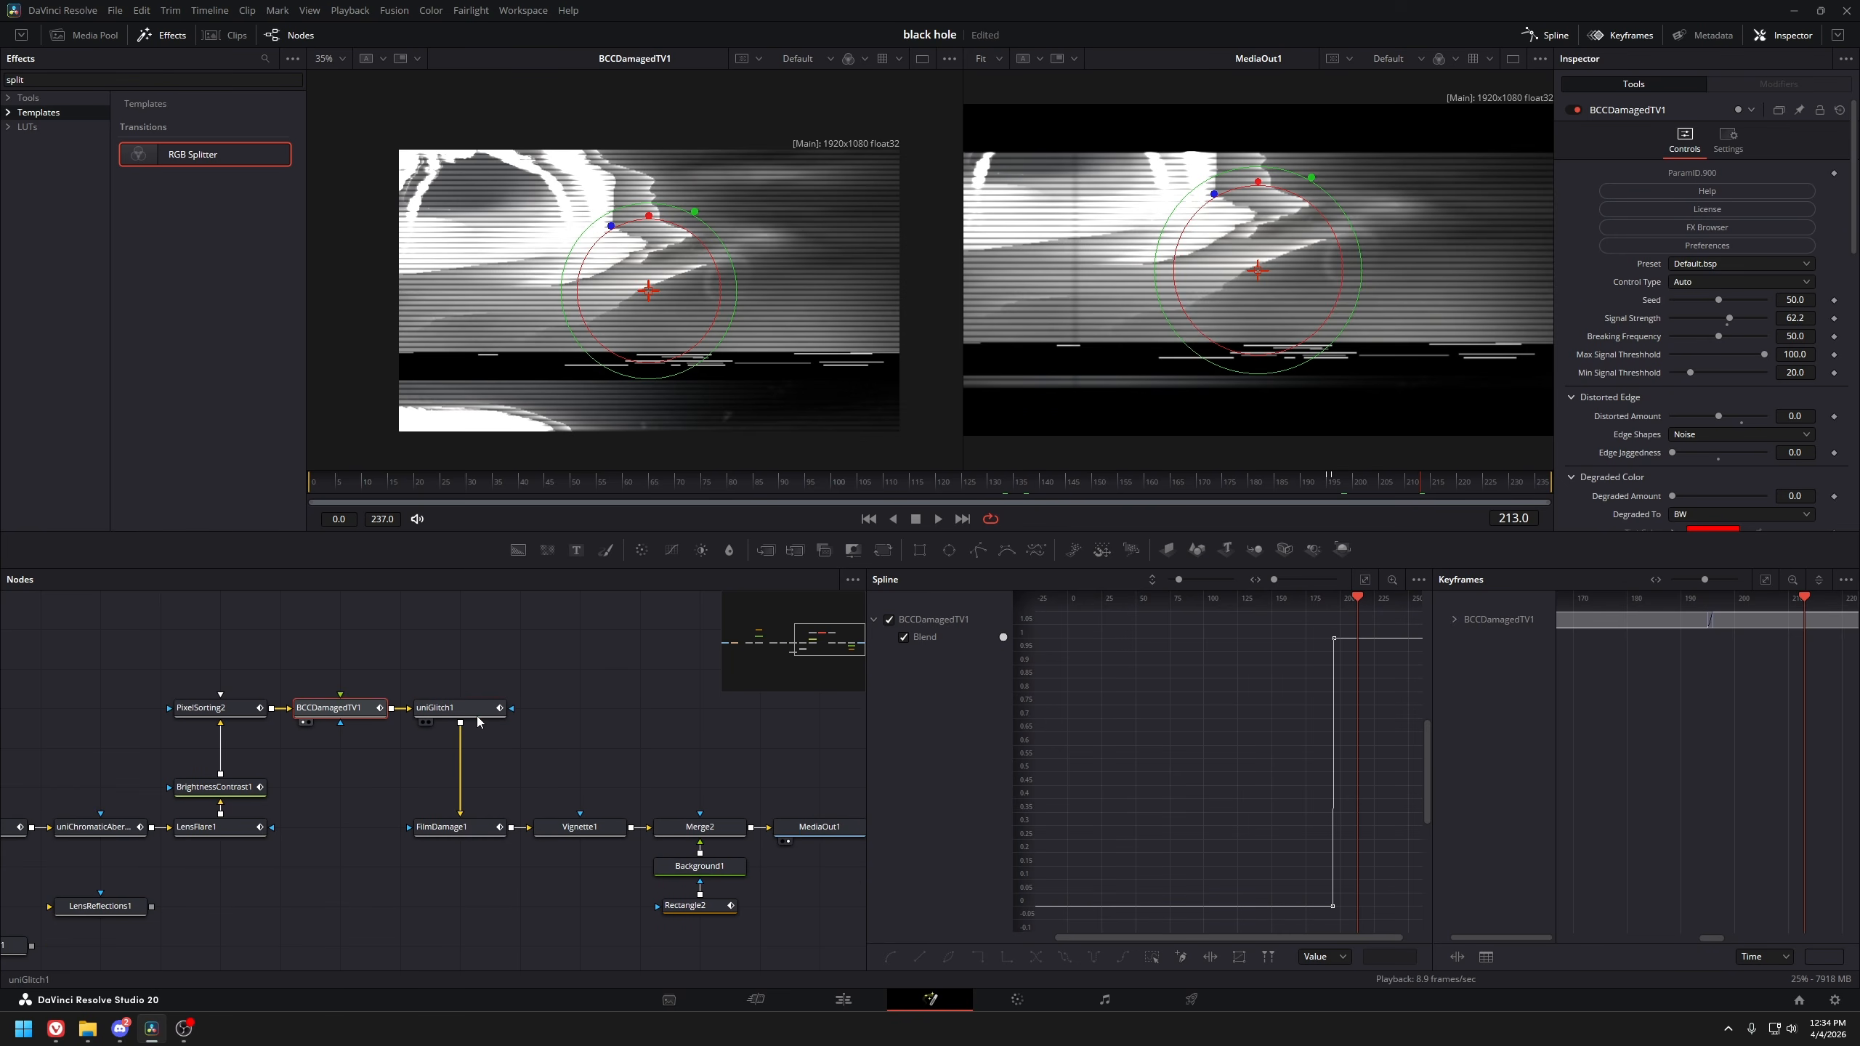
pyautogui.click(447, 708)
pyautogui.press('1')
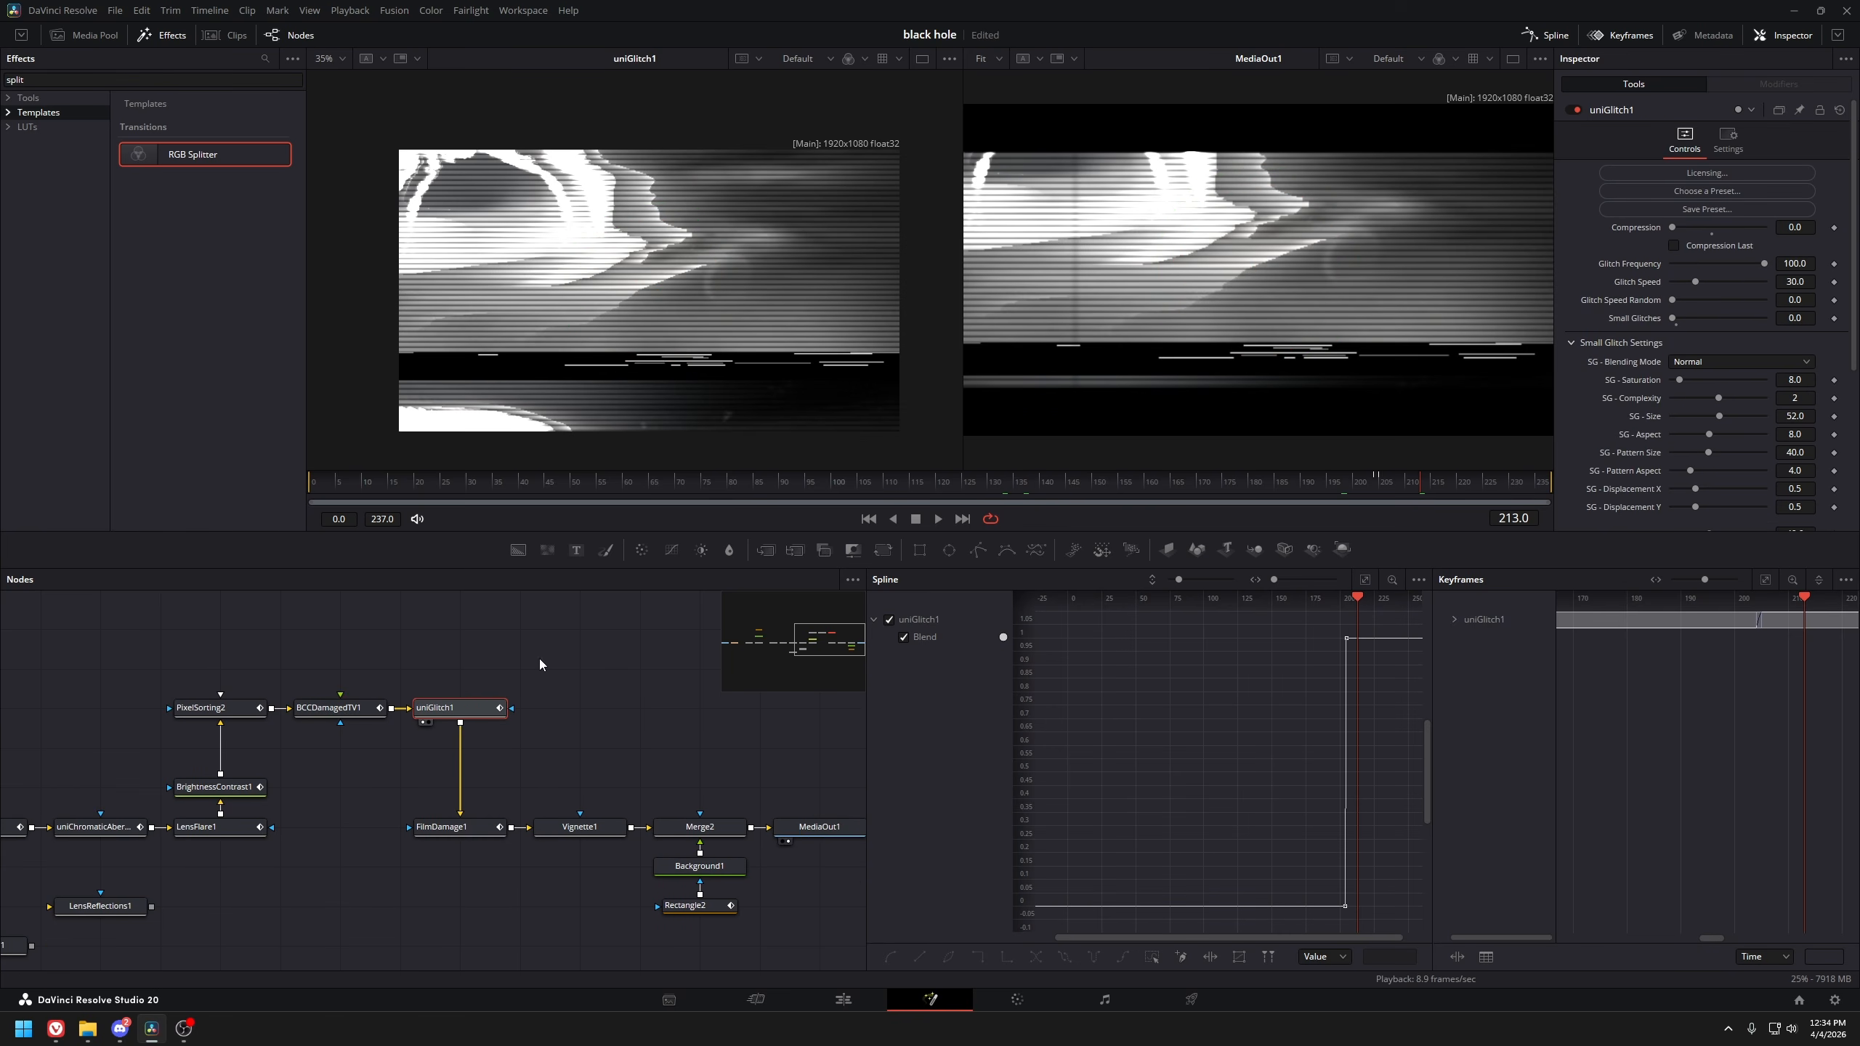
pyautogui.click(1453, 487)
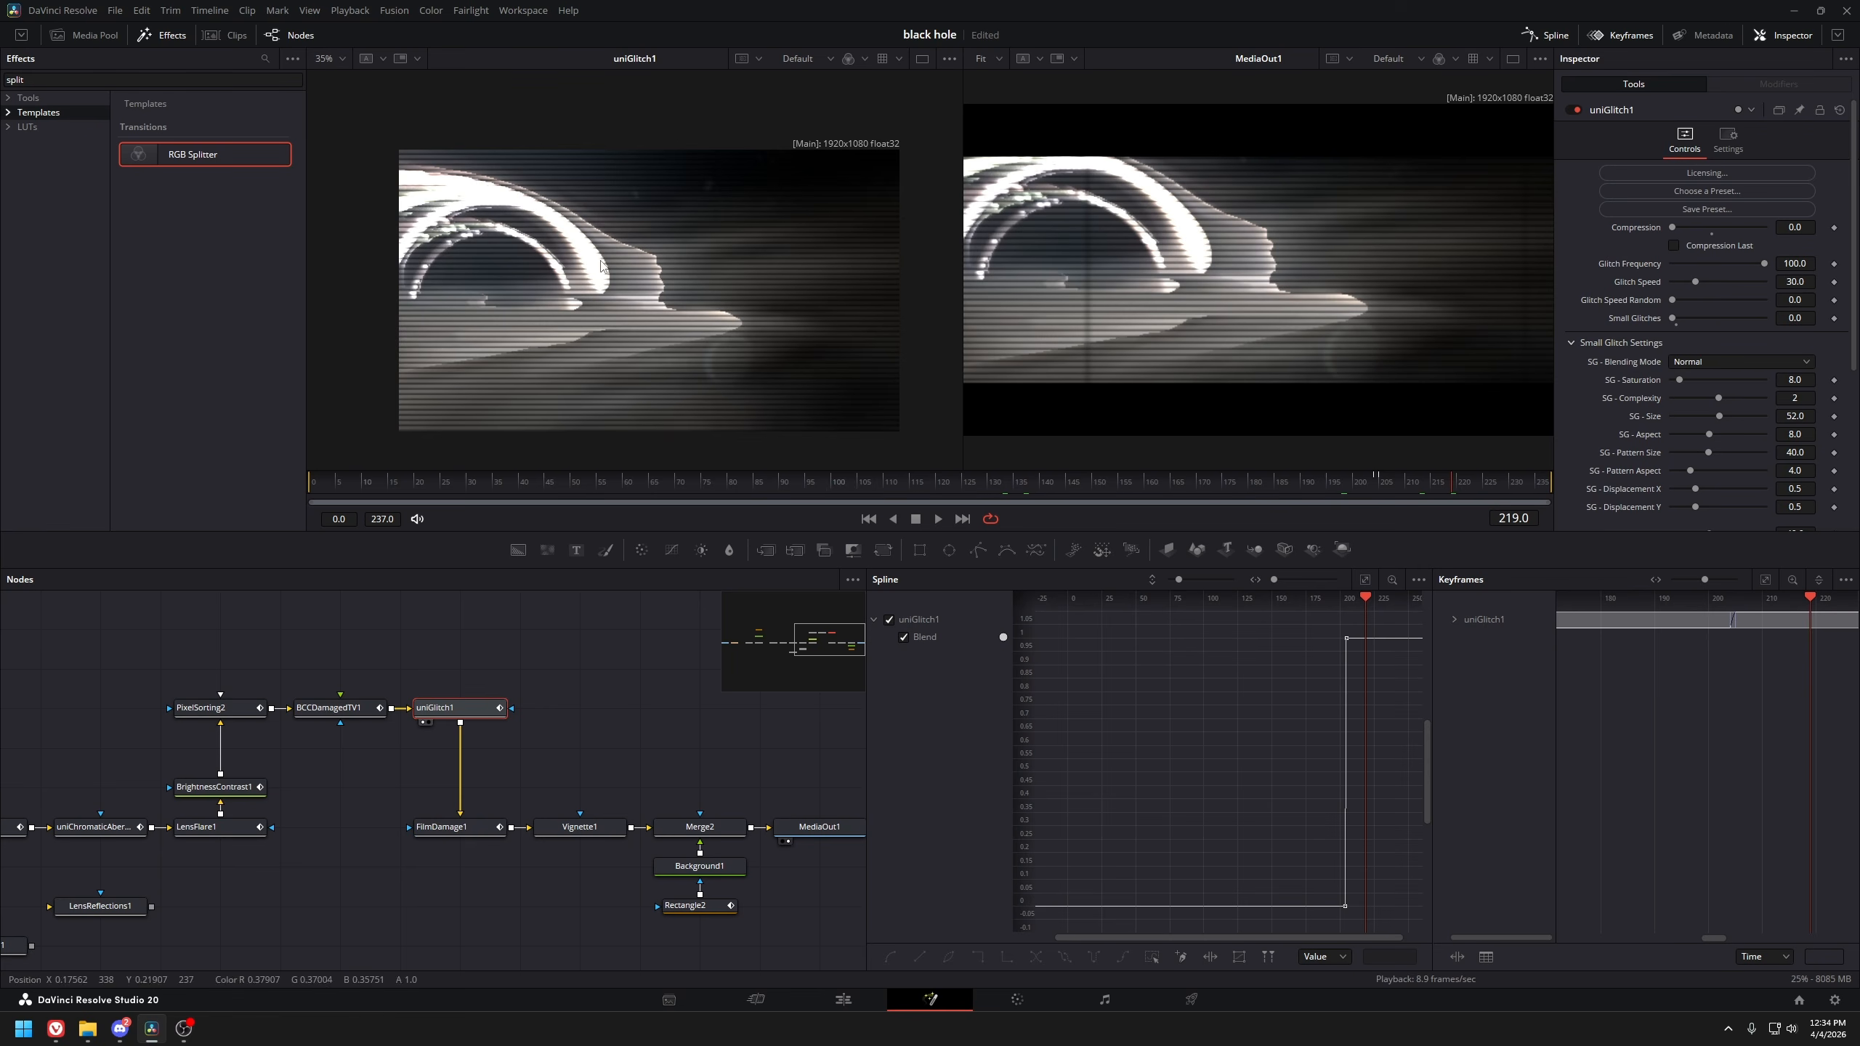
# View FilmDamage1 in the first viewer and check its dirt settings, moving the playhead to frame 226
pyautogui.moveTo(432, 789); pyautogui.dragTo(383, 764)
pyautogui.click(409, 806)
pyautogui.press('1')
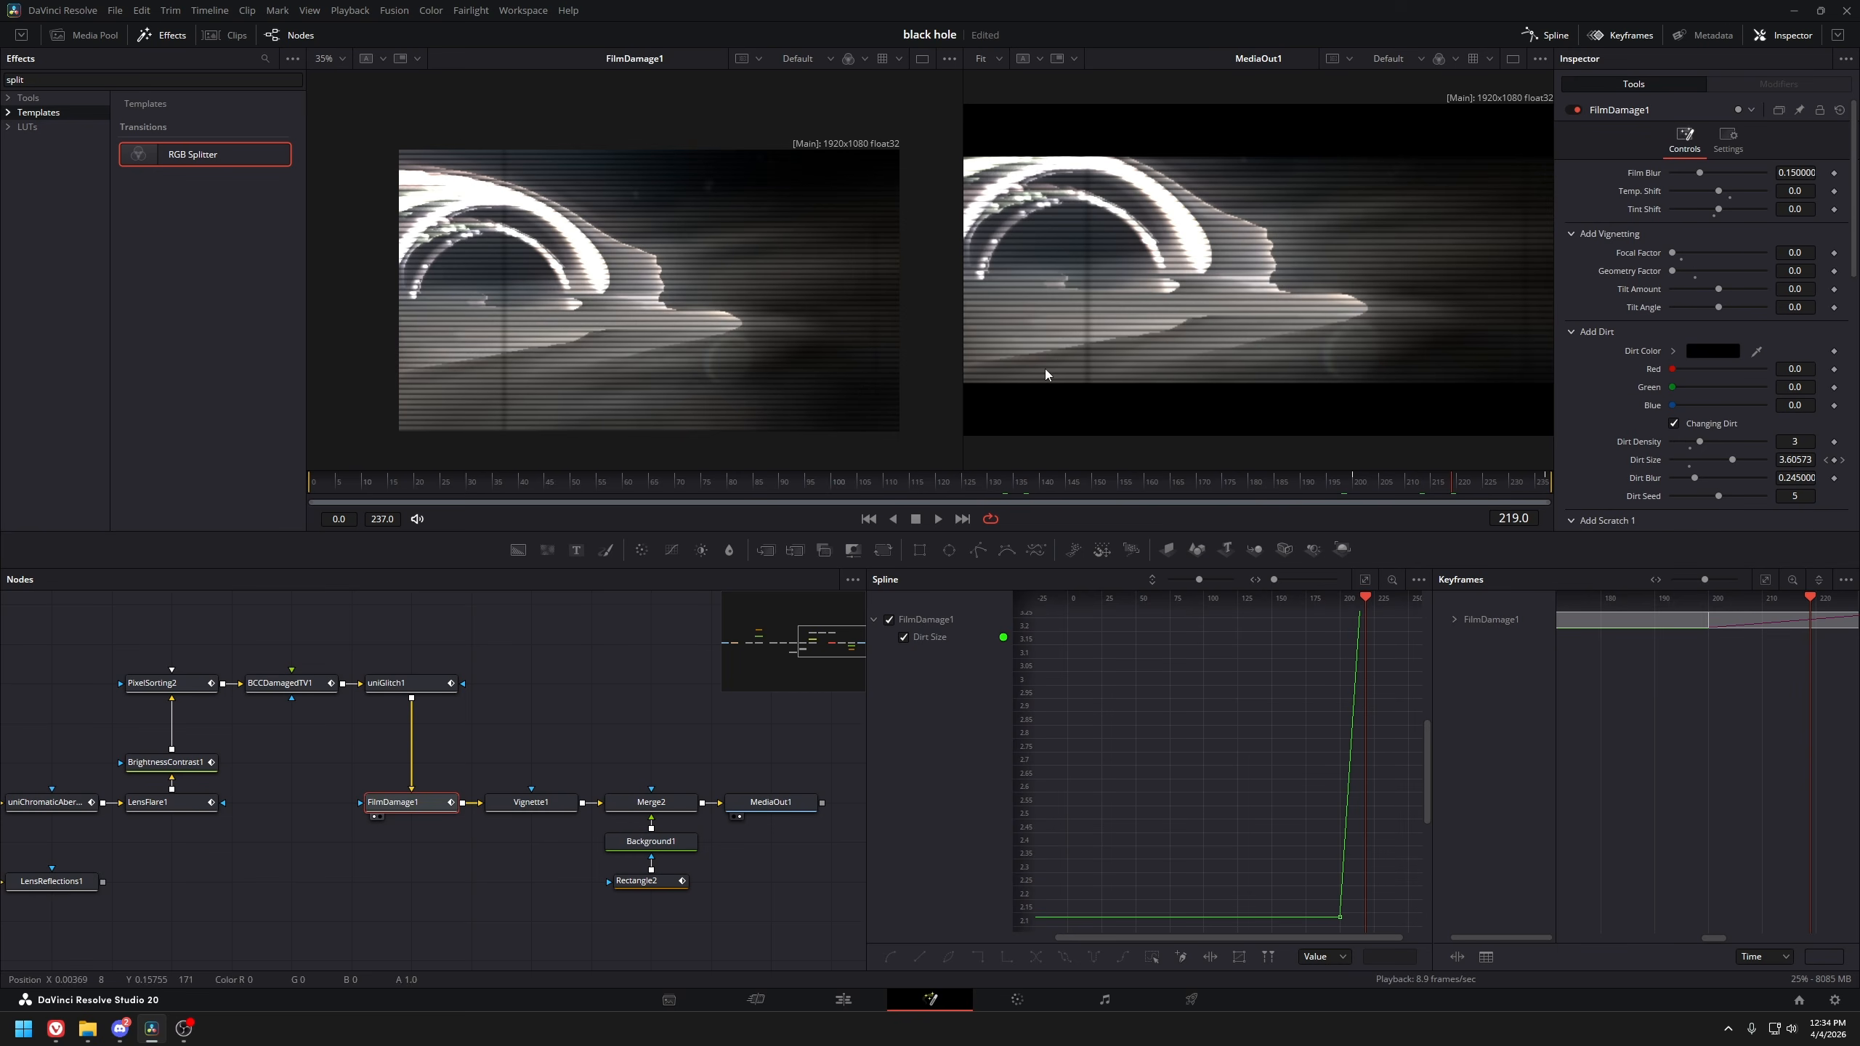
pyautogui.moveTo(1454, 486); pyautogui.dragTo(1489, 486)
# View Vignette1 and Merge2 in the first viewer to examine the vignette and the final merge
pyautogui.click(532, 803)
pyautogui.press('1')
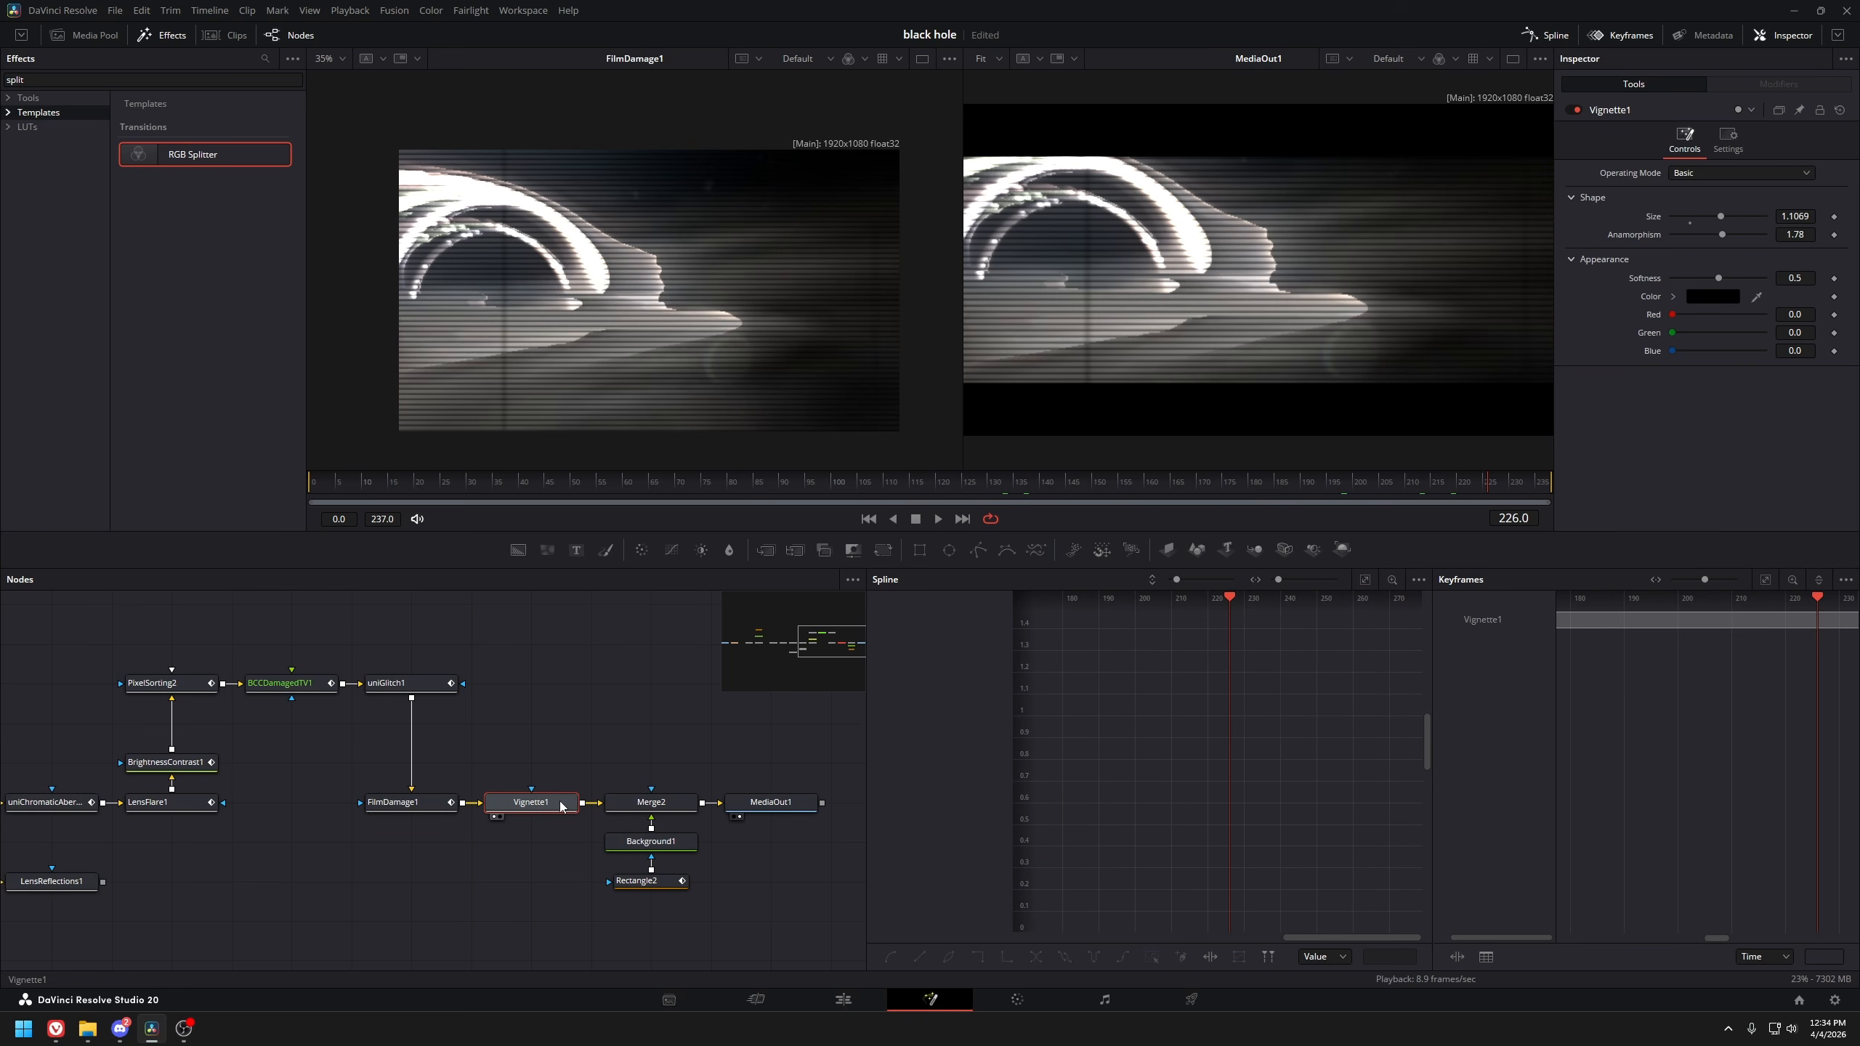
pyautogui.click(651, 802)
pyautogui.press('1')
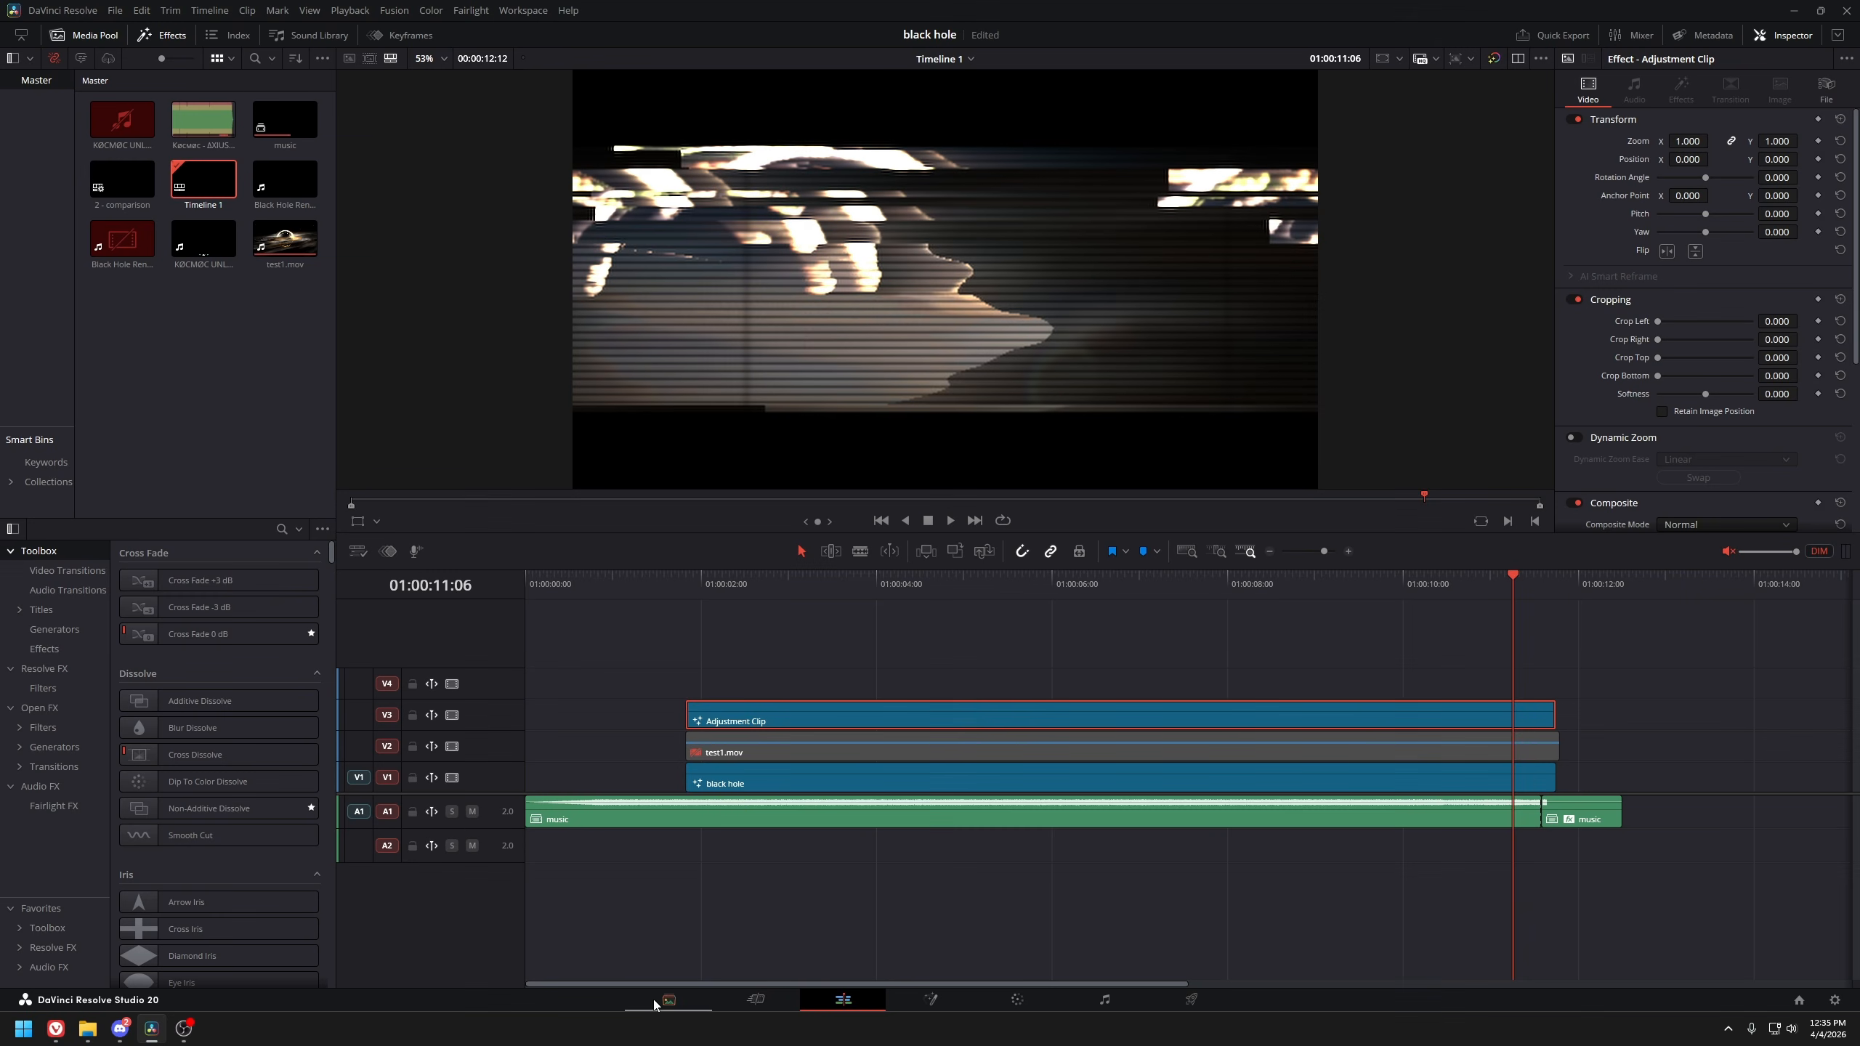
# Move the edit timeline's playhead to 01:00:07:10 to preview the composite
pyautogui.hscroll(2, 985, 588)
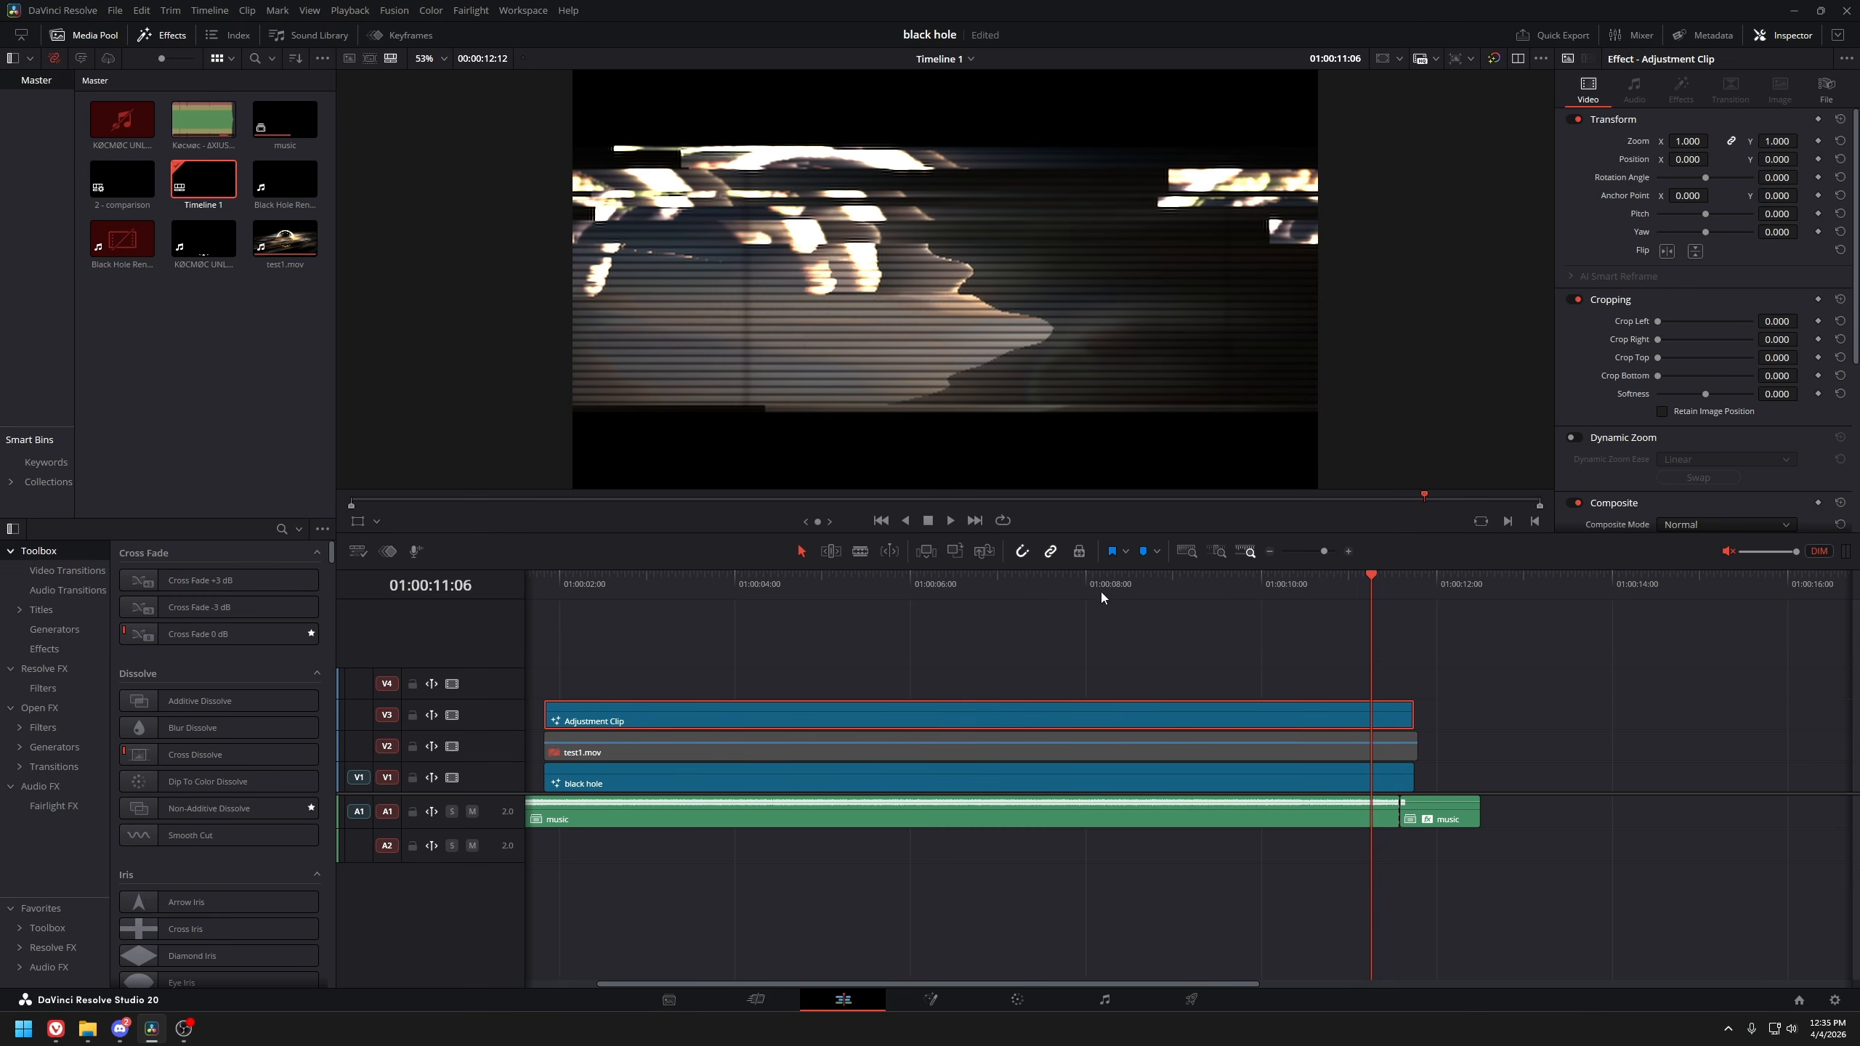
pyautogui.click(1033, 596)
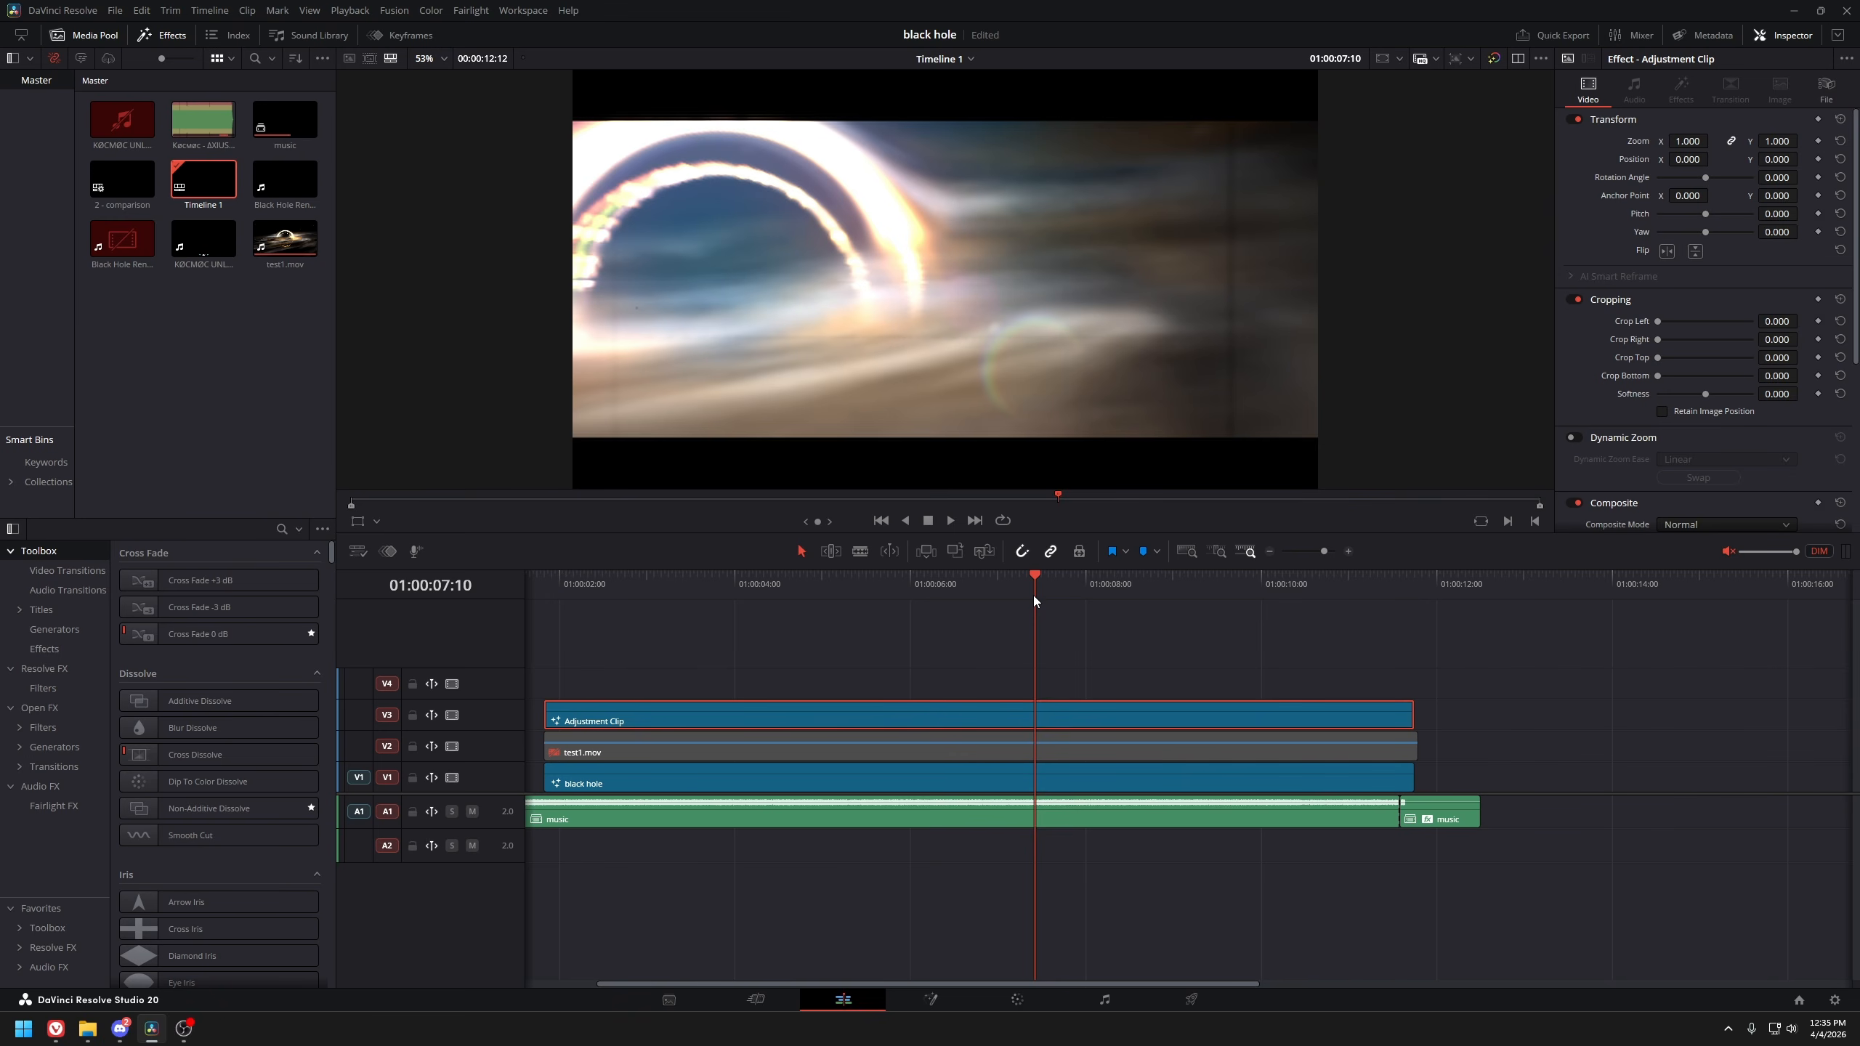